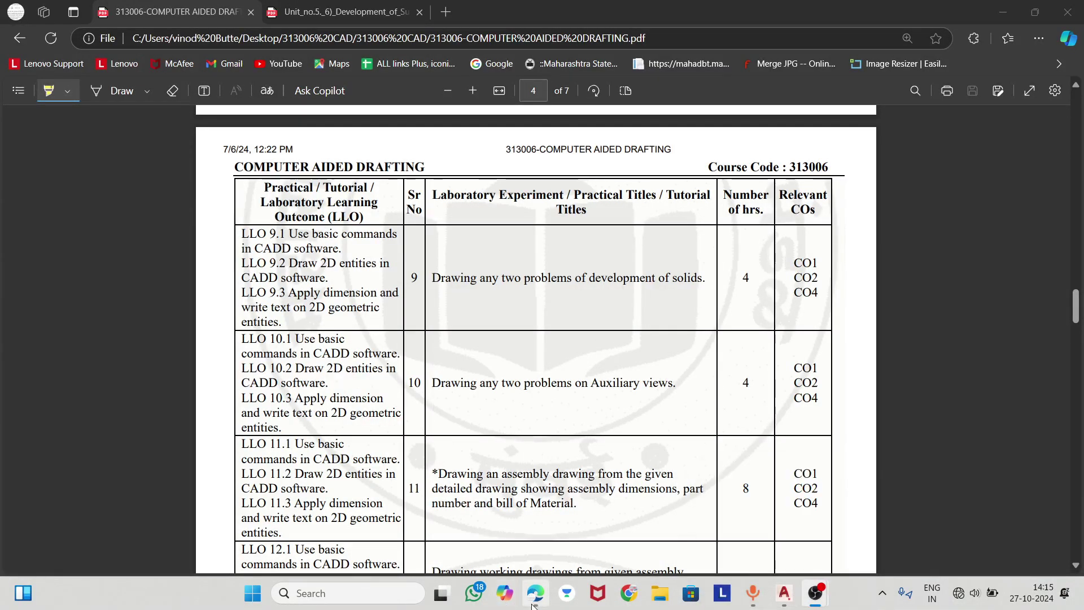
- Highlight the page 4 practical 9 title 'Drawing any two problems of development of solids.' in Edge
click(539, 462)
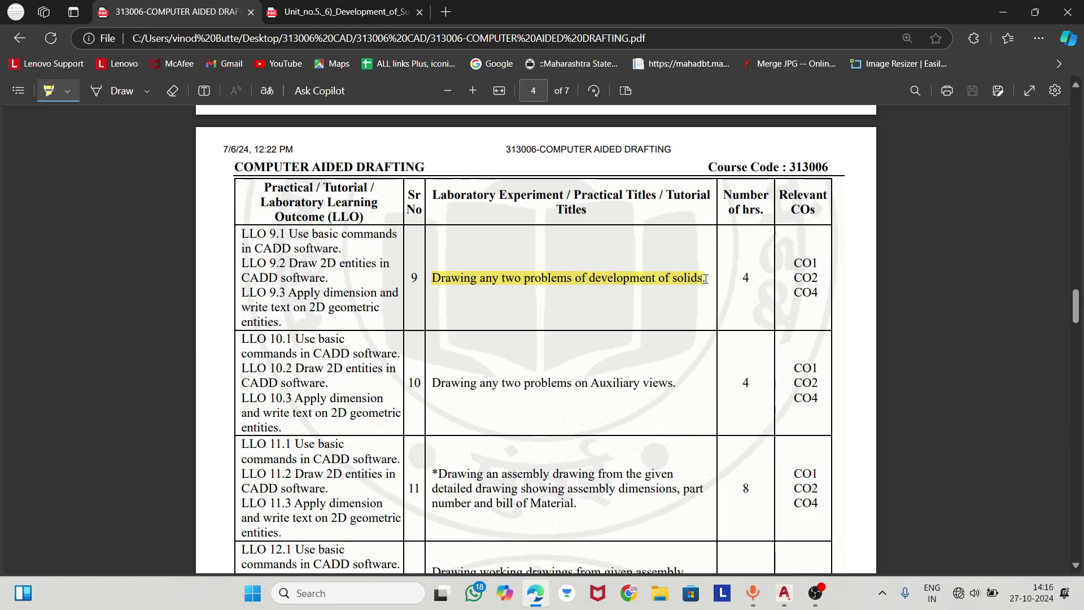
drag(704, 278, 718, 285)
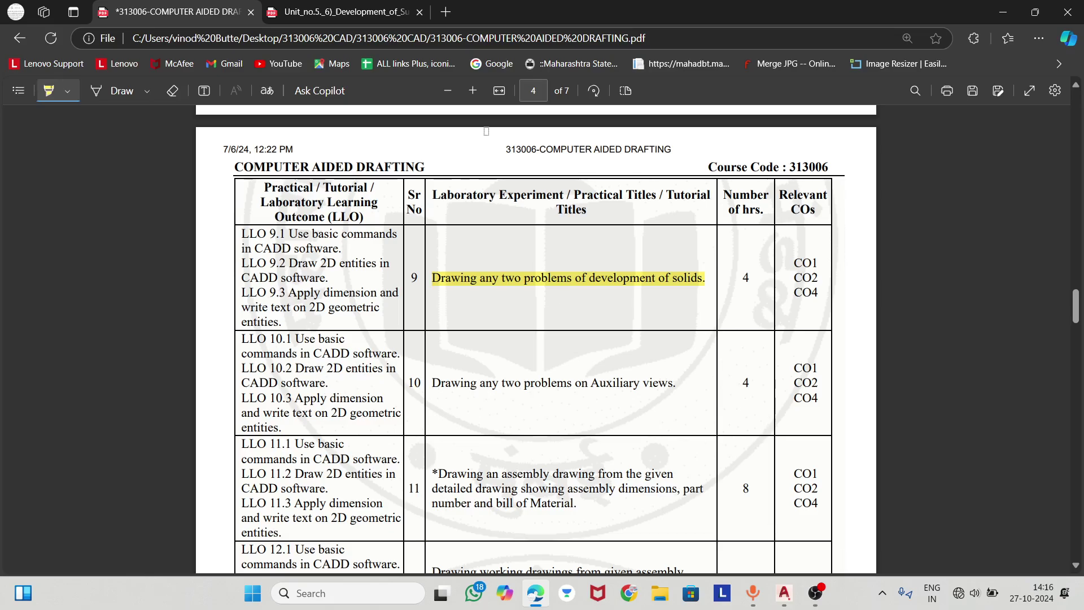
- Go to the Development of Surfaces PDF and find Prob. 14 on page 17
click(362, 5)
scroll(462, 391, up, 2)
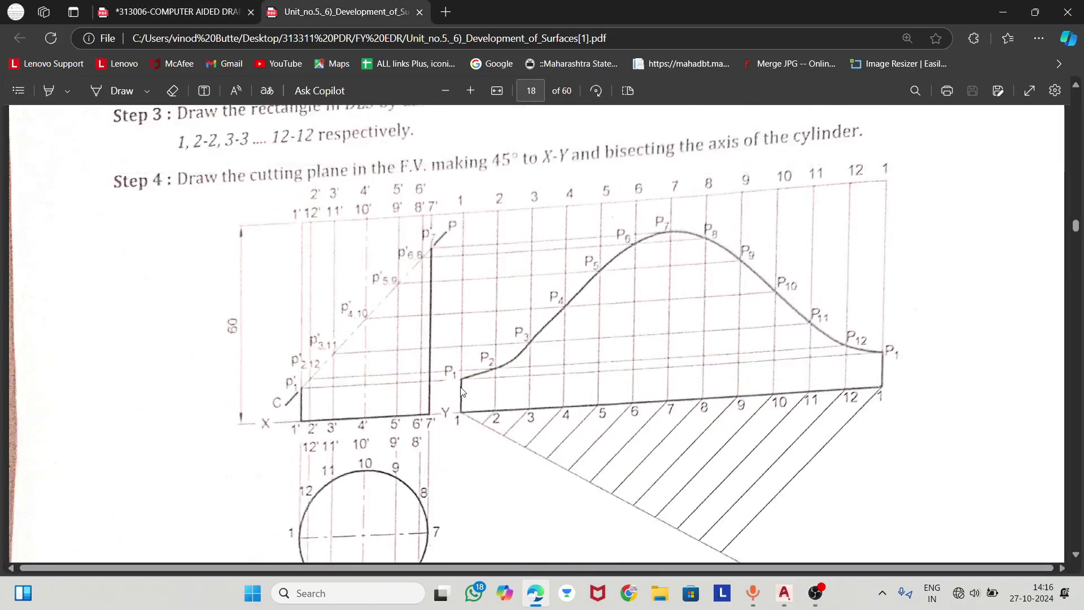
scroll(462, 391, down, 2)
scroll(462, 392, up, 5)
scroll(463, 390, up, 2)
scroll(462, 389, up, 1)
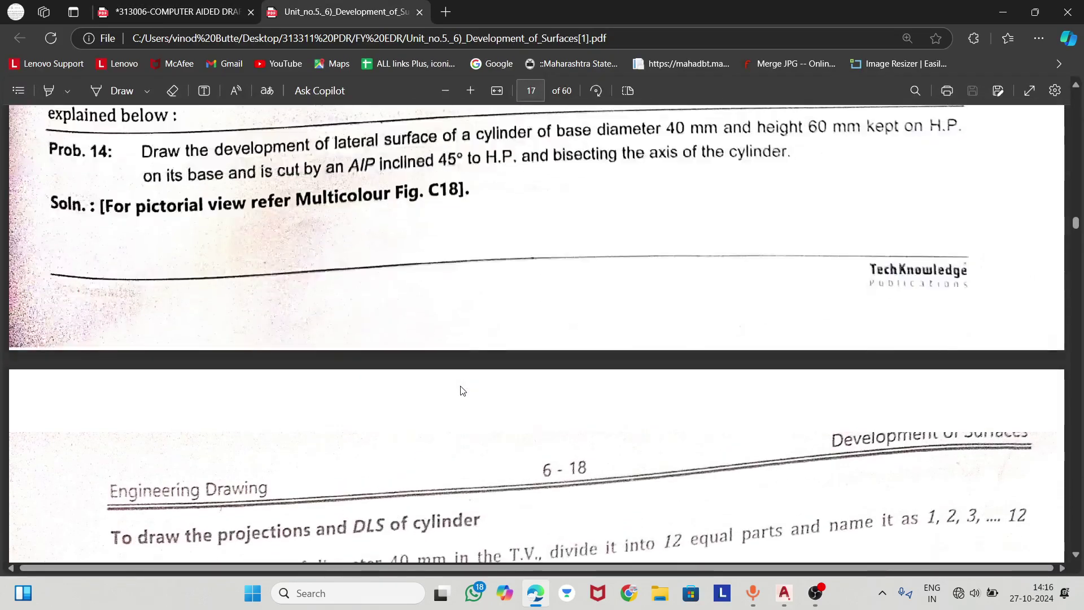
scroll(449, 385, up, 2)
scroll(185, 250, up, 3)
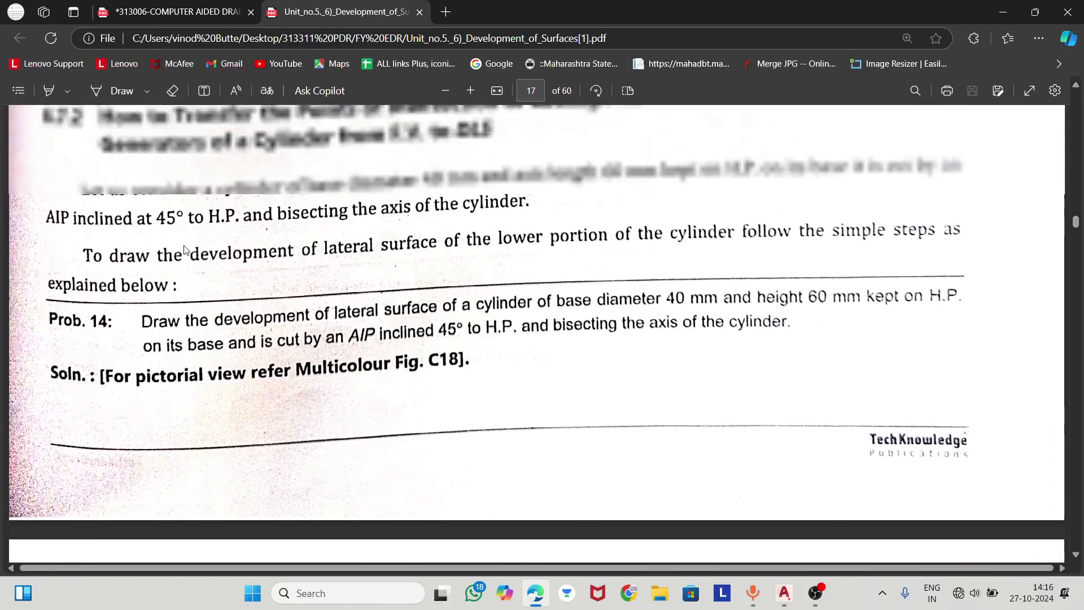
scroll(247, 166, up, 1)
scroll(213, 165, up, 1)
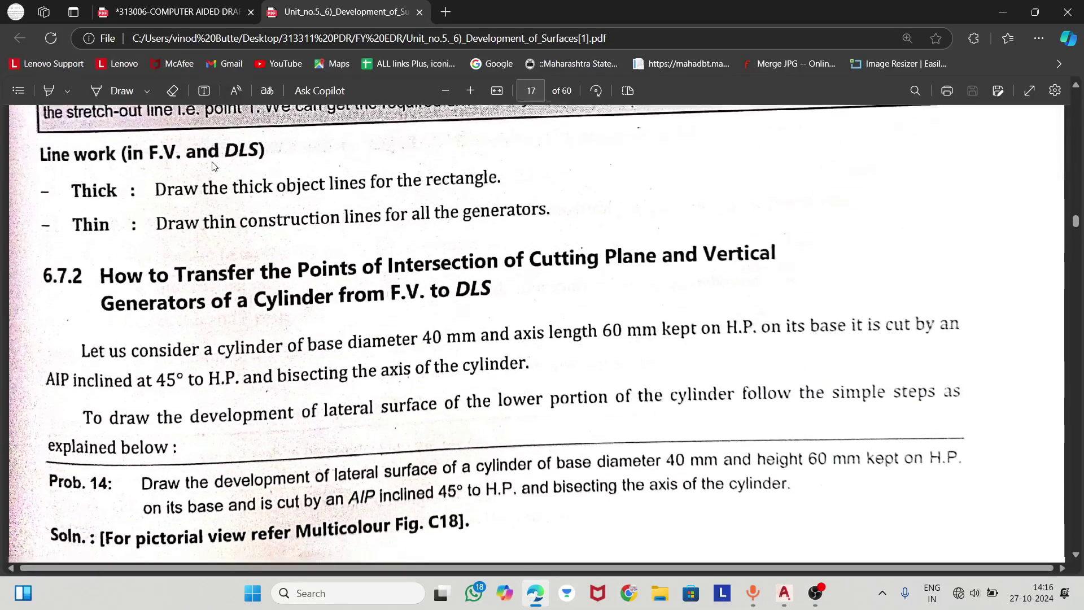
scroll(213, 166, down, 1)
scroll(212, 165, up, 1)
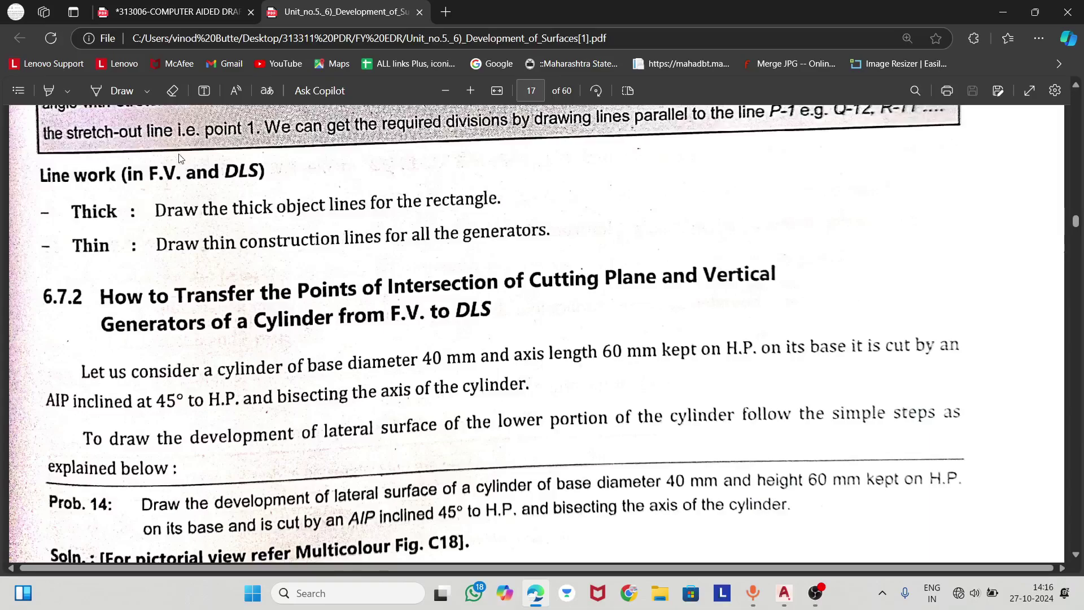
- Underline Prob. 14's two-line cylinder statement (AIP inclined 45°, bisecting the axis) in blue ink
click(112, 90)
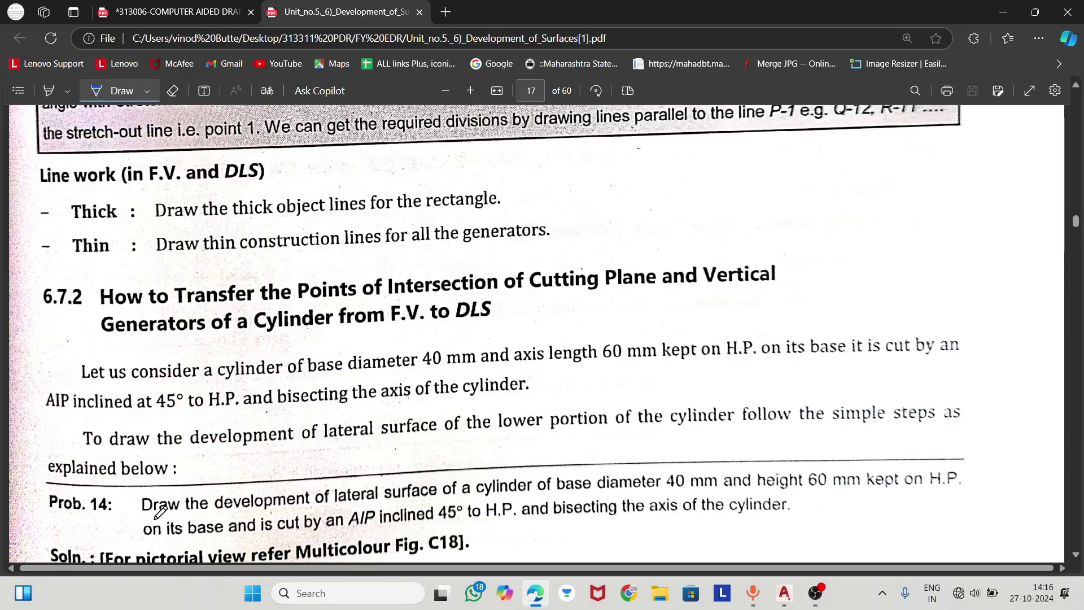
drag(156, 518, 222, 521)
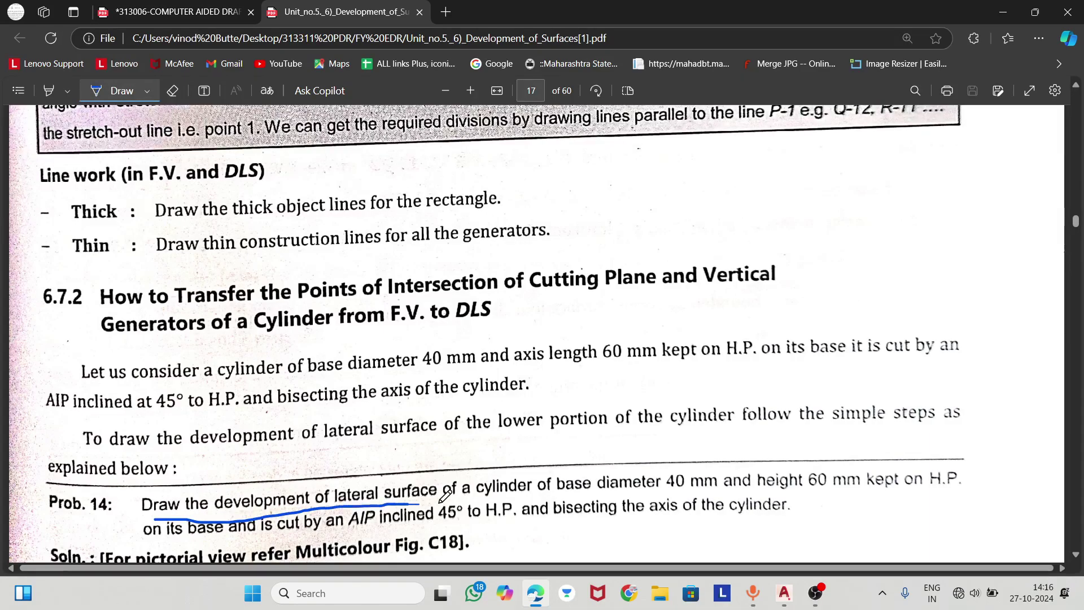
drag(514, 489, 670, 490)
drag(771, 496, 814, 497)
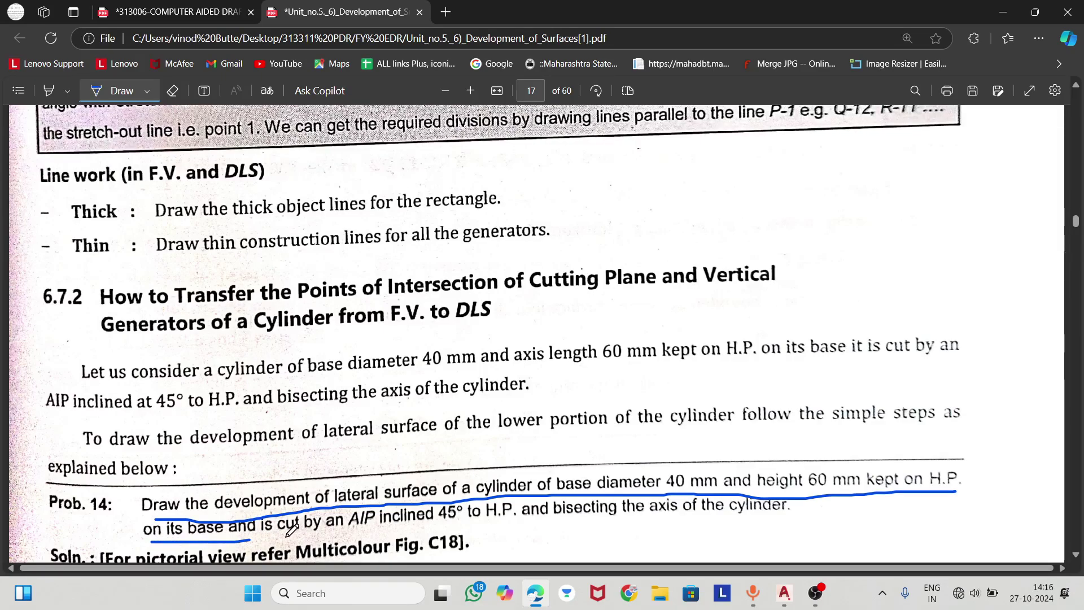
drag(319, 533, 373, 527)
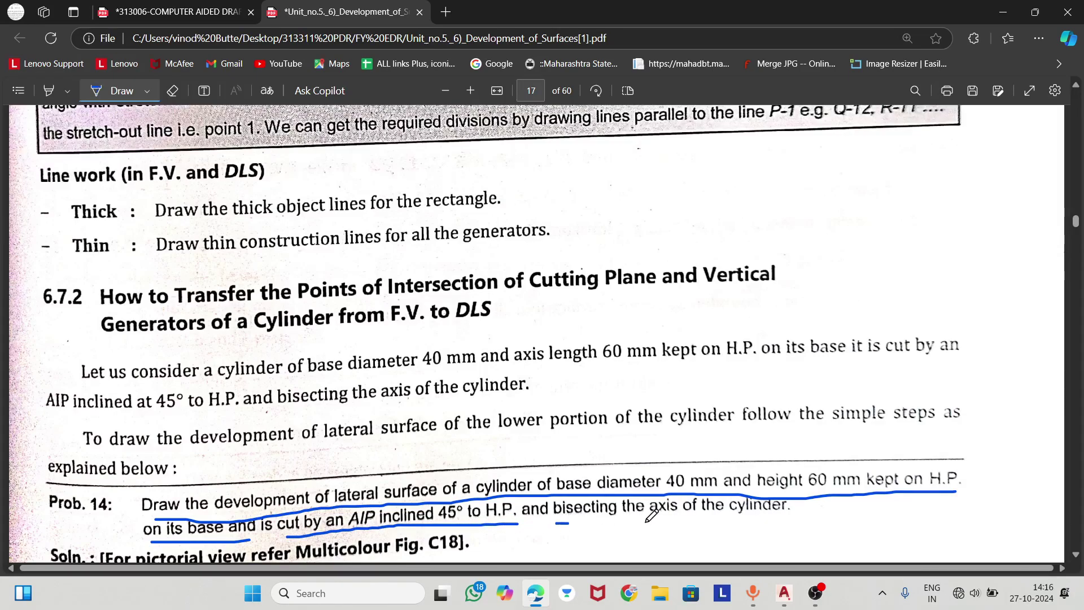
drag(647, 522, 792, 506)
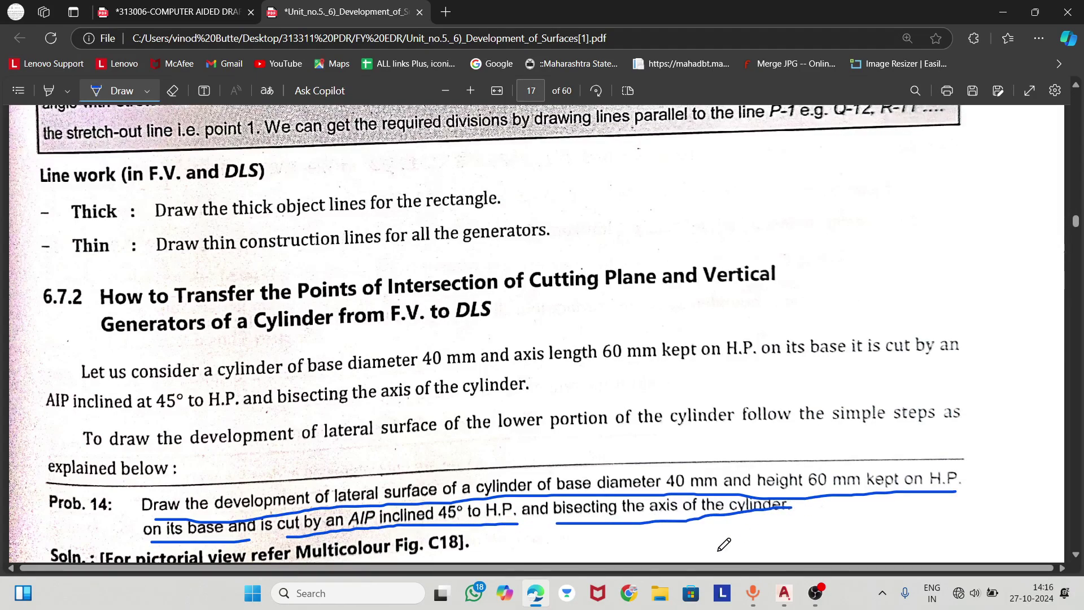
click(172, 90)
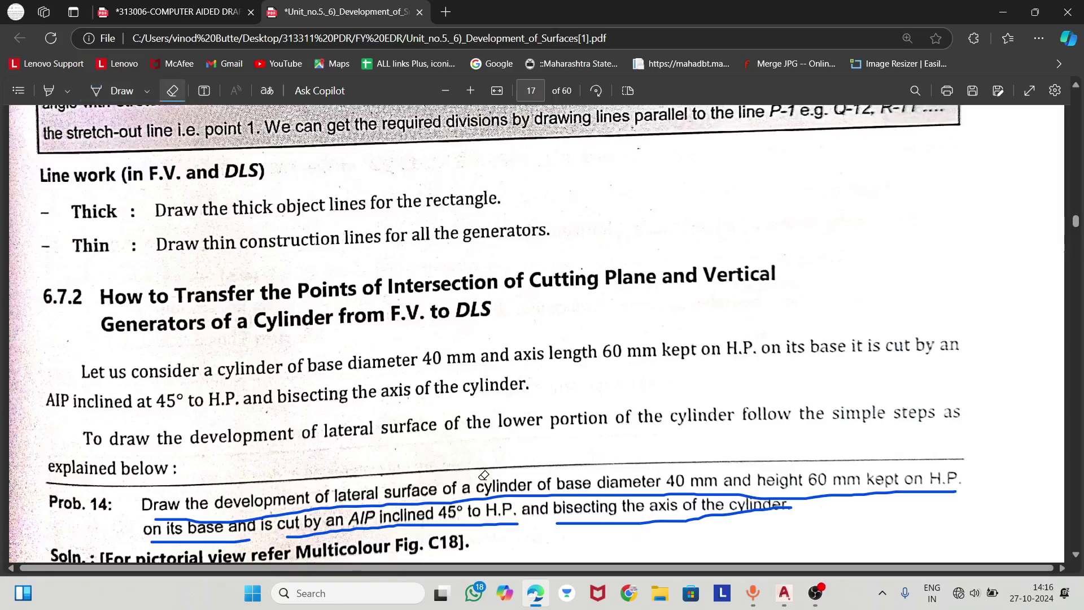
- Erase the Prob. 14 underlines, keeping only the one under 'on its base and'
click(487, 516)
click(742, 517)
scroll(718, 471, down, 5)
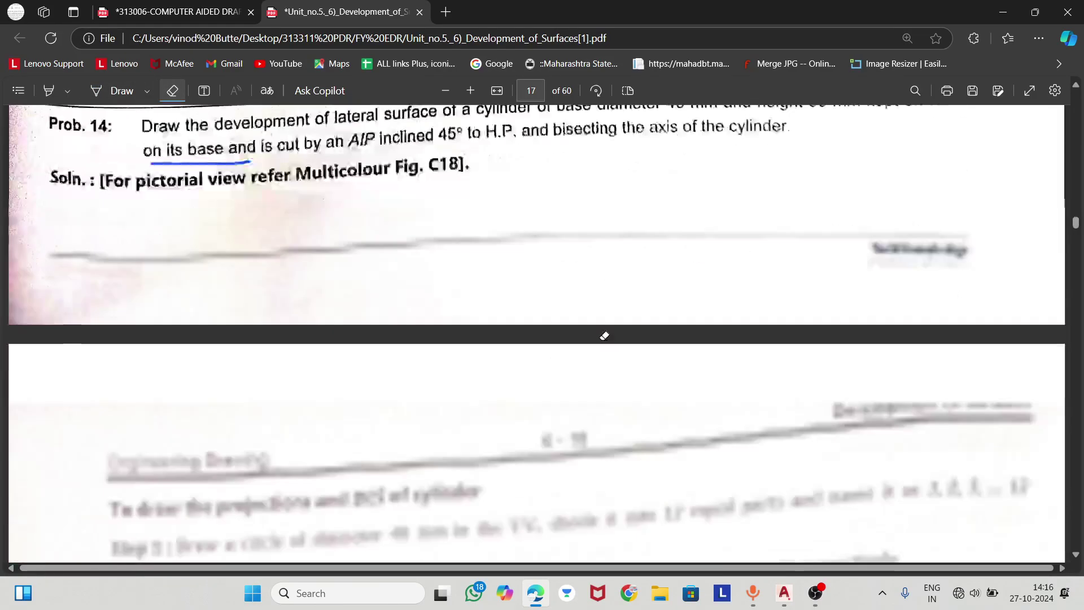
scroll(603, 336, down, 4)
- Look over Fig. Prob. 14, then bring the PRACTICAL 9 drawing up in AutoCAD
scroll(604, 335, down, 7)
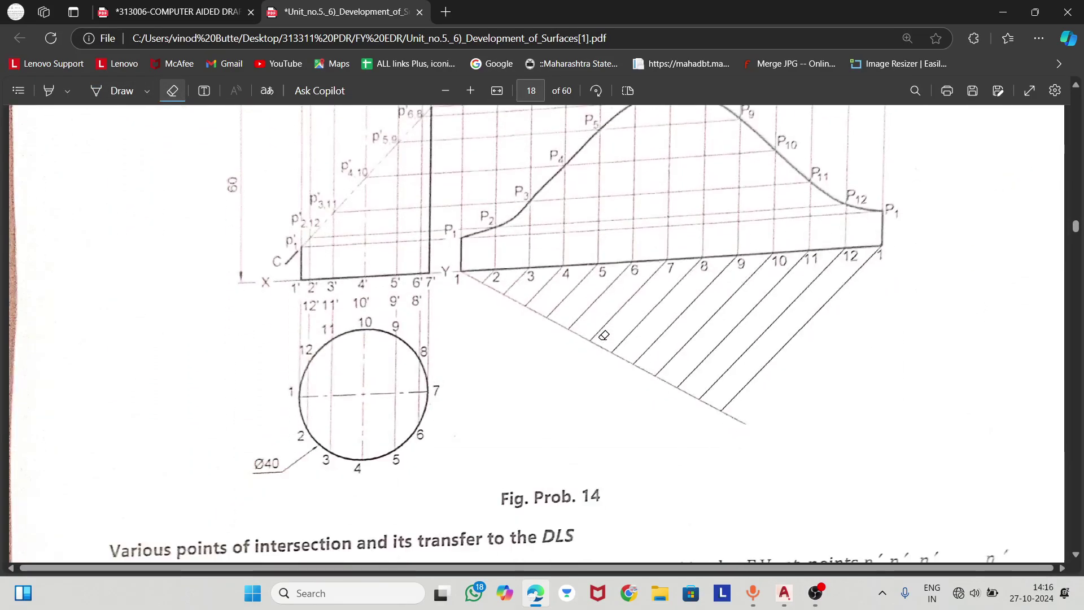
scroll(603, 336, up, 1)
scroll(604, 336, up, 1)
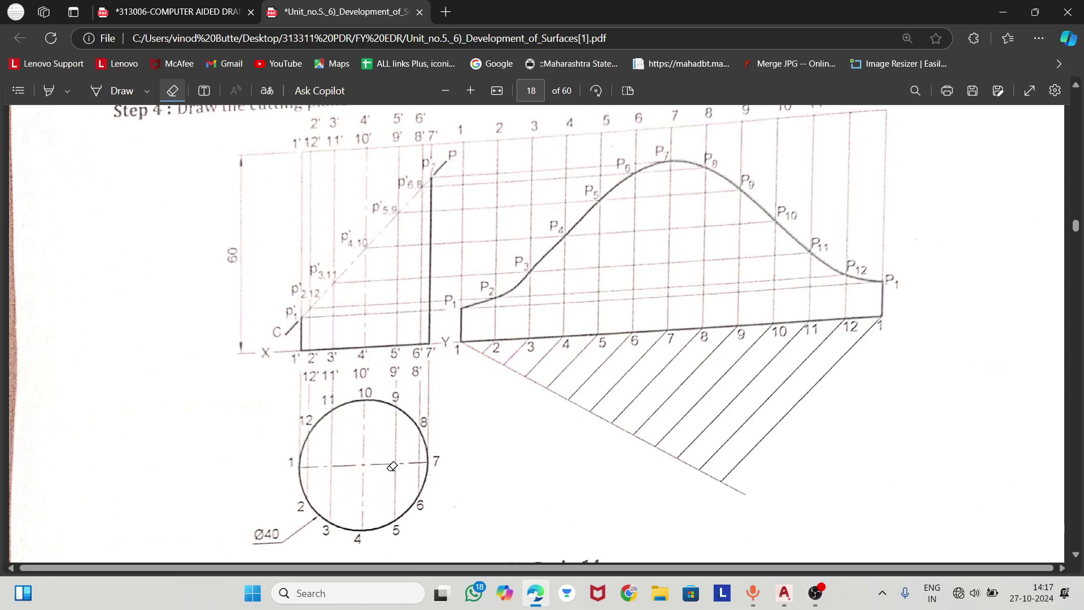
key(ctrl+Tab)
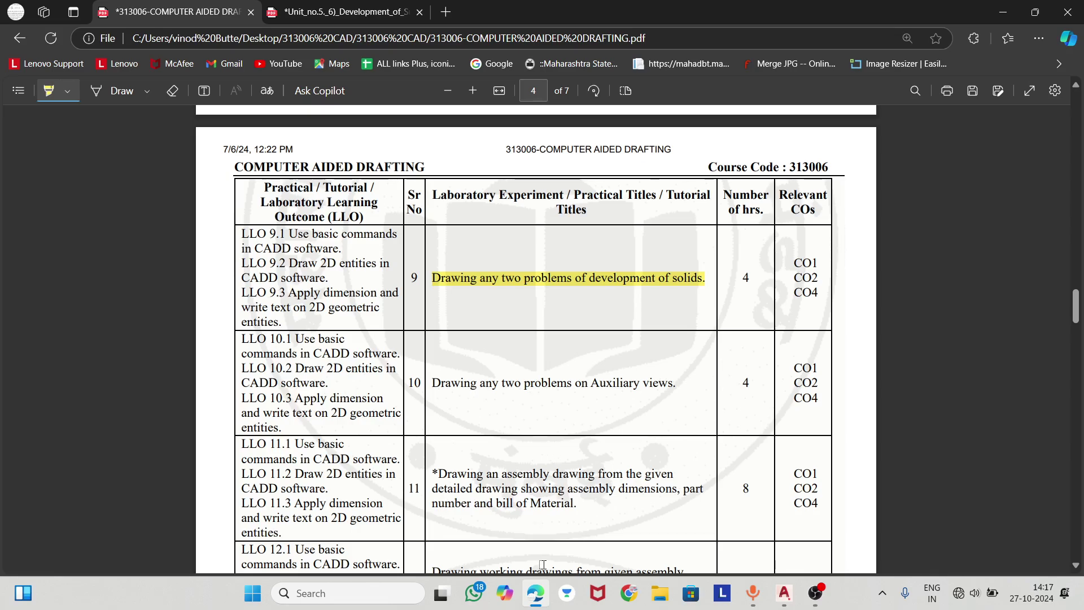
click(784, 593)
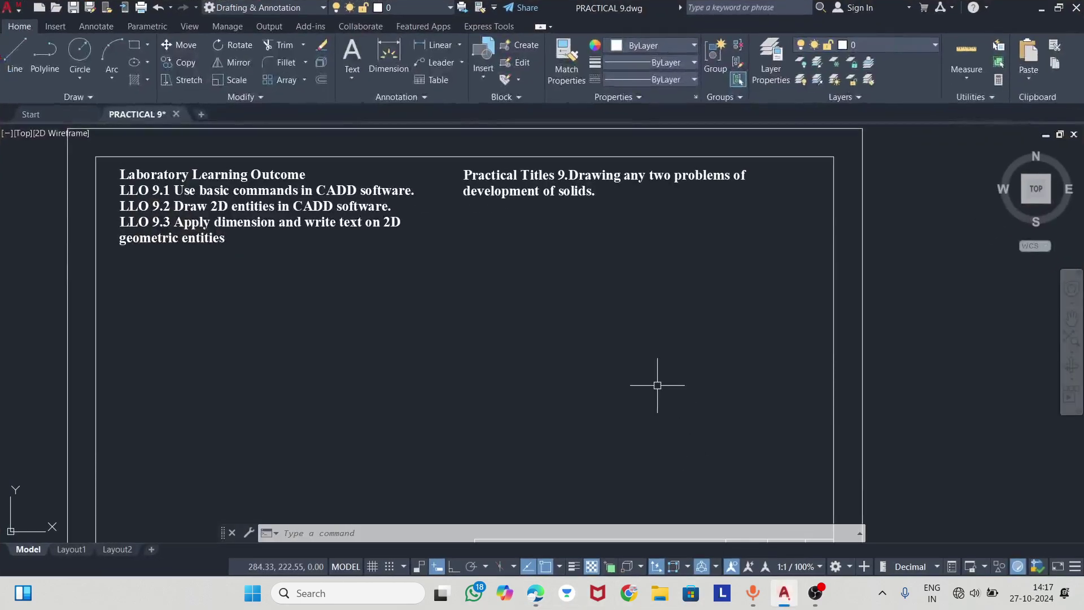
- Draw a radius-20 (40 mm diameter) circle in empty space beside the sheet
middle_drag(764, 284, 279, 370)
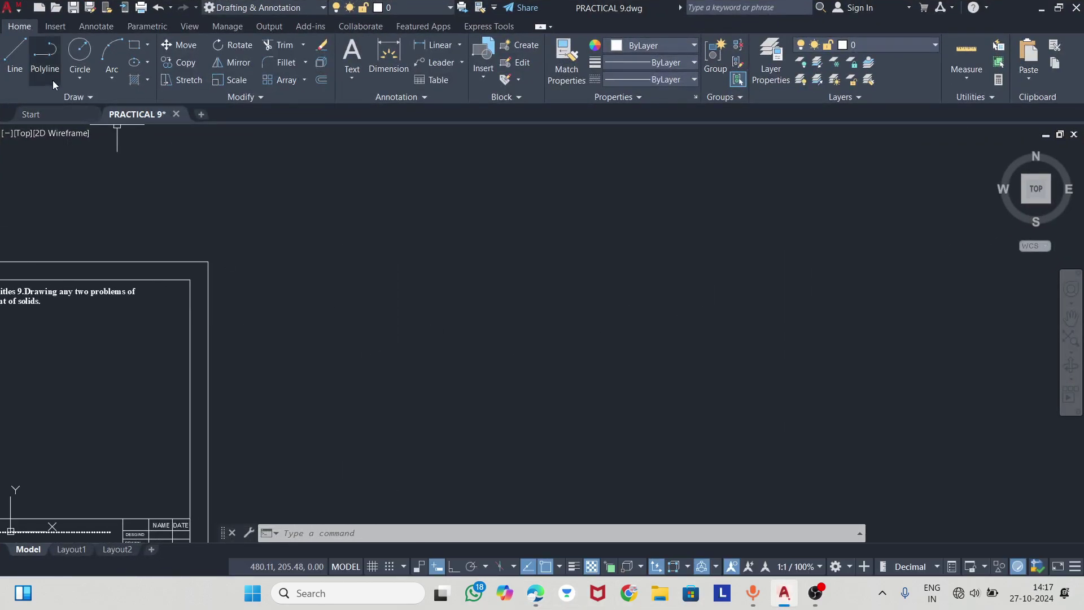
click(80, 57)
click(501, 314)
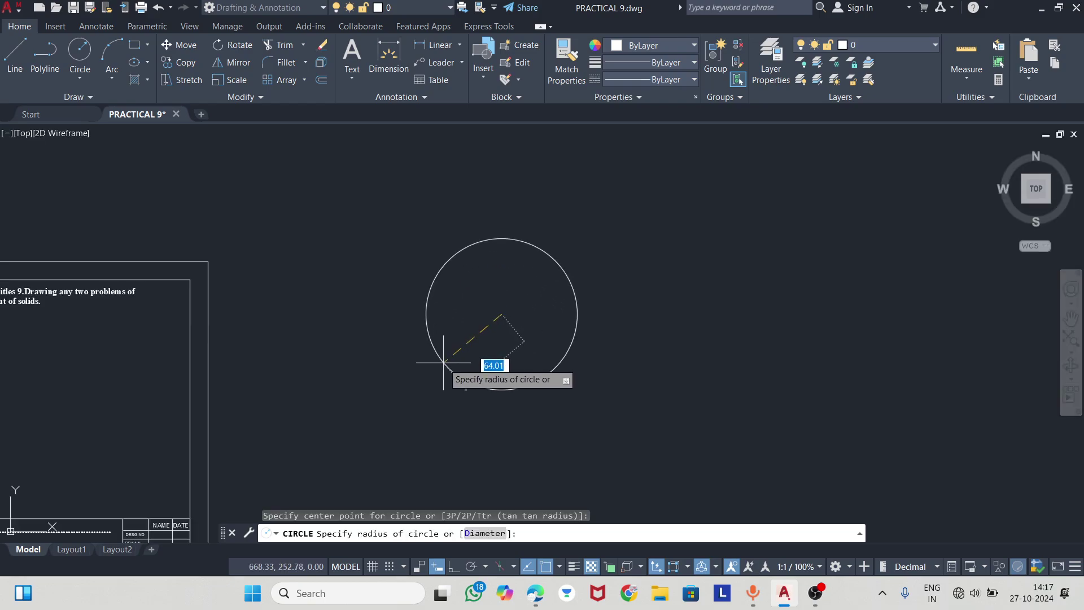
text(20)
key(Return)
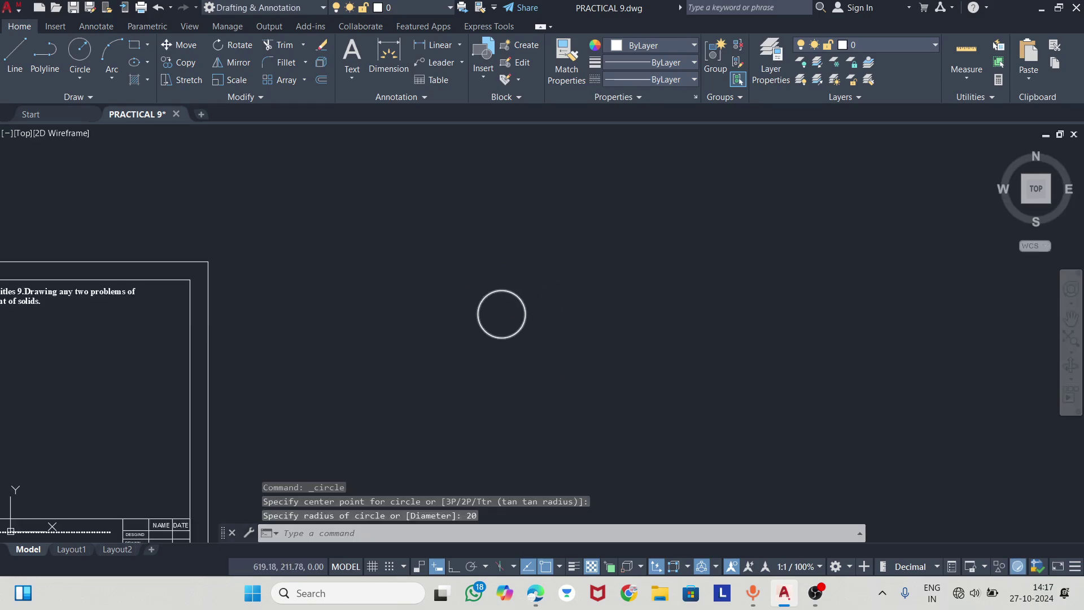
scroll(501, 315, up, 3)
key(Escape)
mouse_move(515, 322)
middle_down()
mouse_move(486, 321)
mouse_move(445, 356)
middle_up()
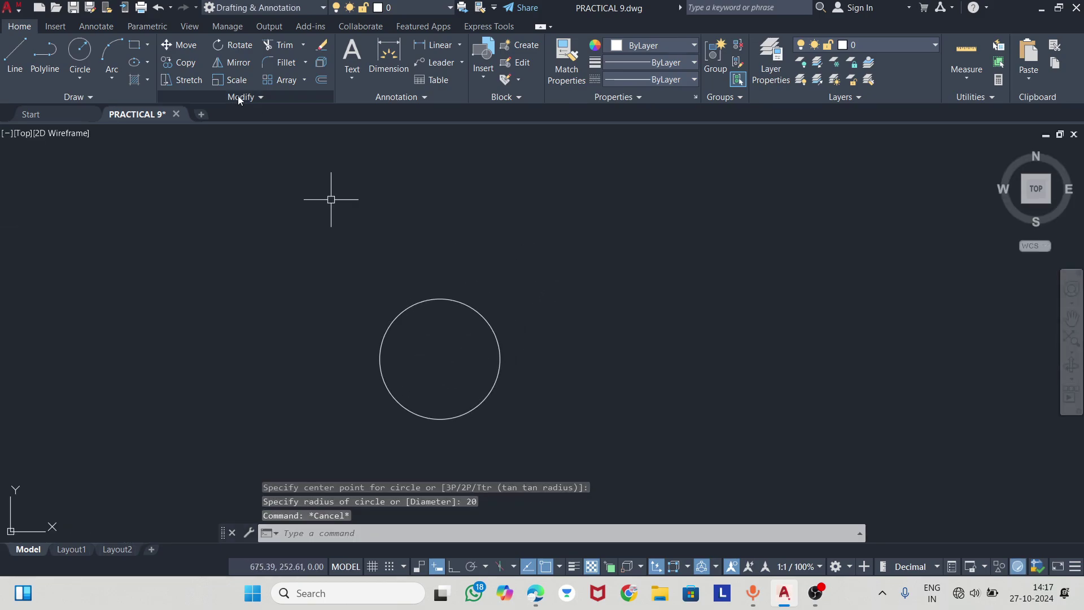
- Draw a horizontal line with Ortho from the circle's left quadrant past its right edge
click(15, 56)
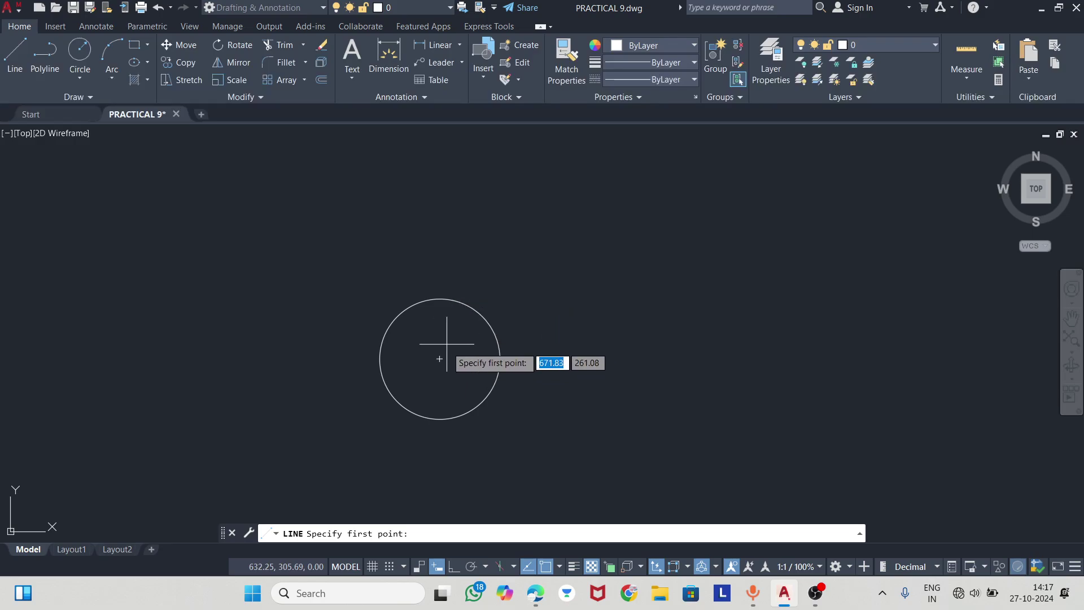
click(373, 359)
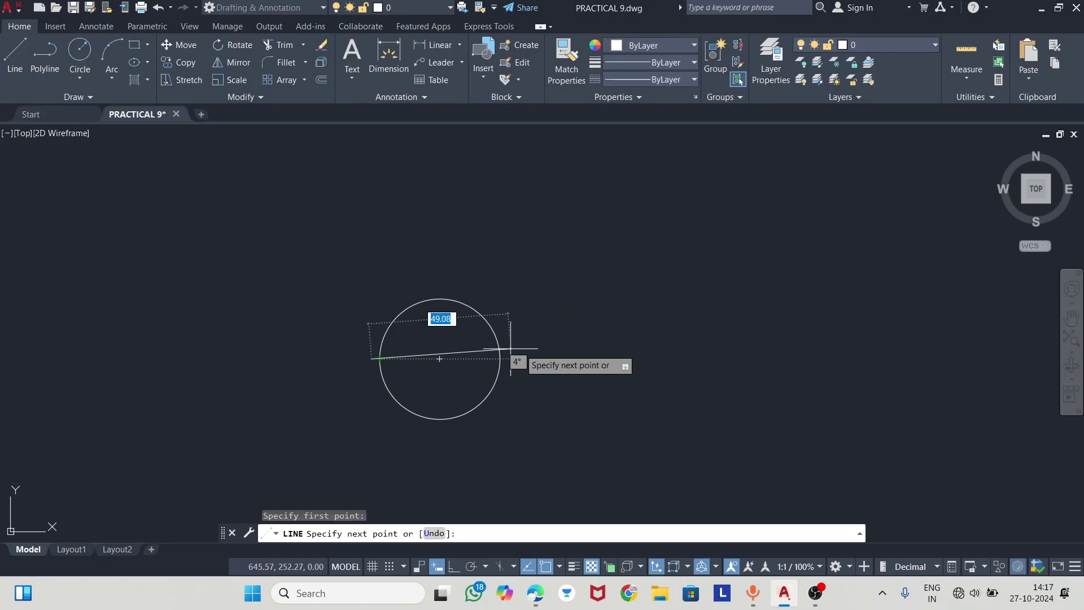
click(459, 571)
click(542, 355)
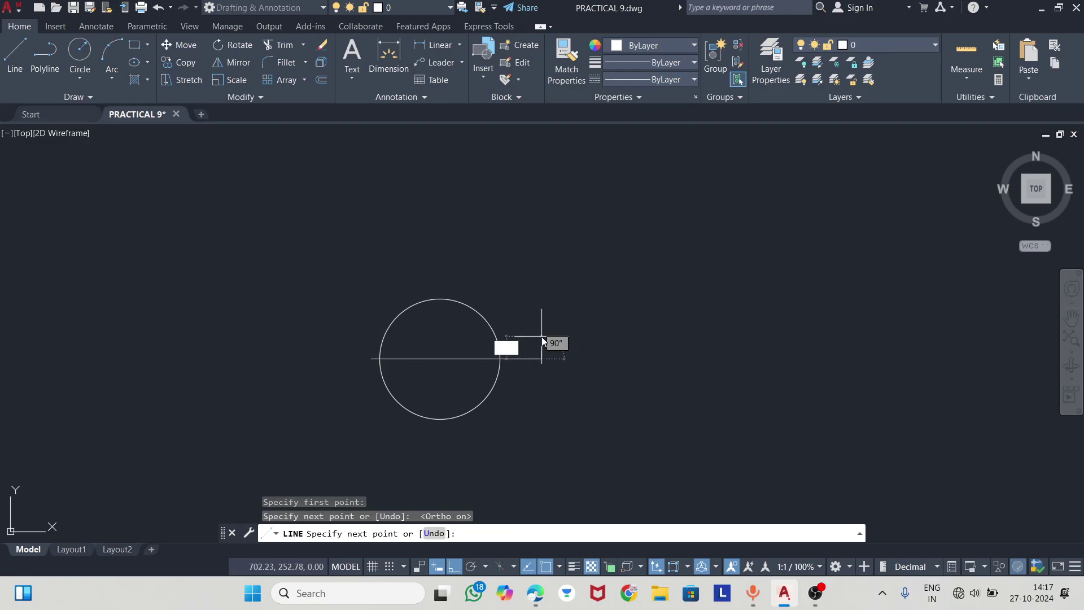
key(Escape)
key(Escape)
- Trim the line's overhangs so it becomes the circle's horizontal diameter
click(281, 45)
drag(537, 354, 542, 330)
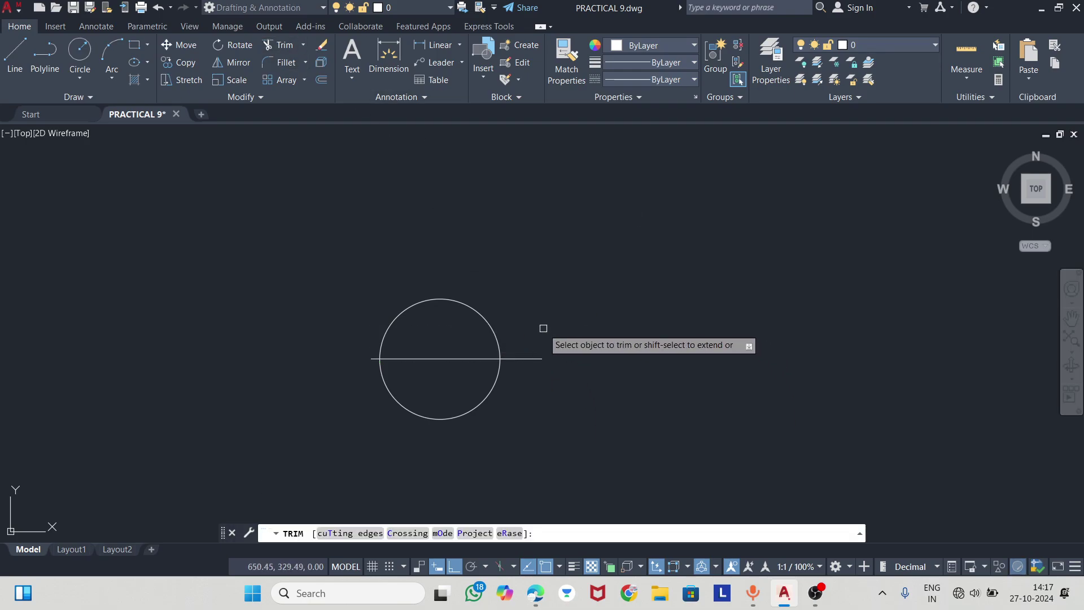
drag(367, 352, 372, 365)
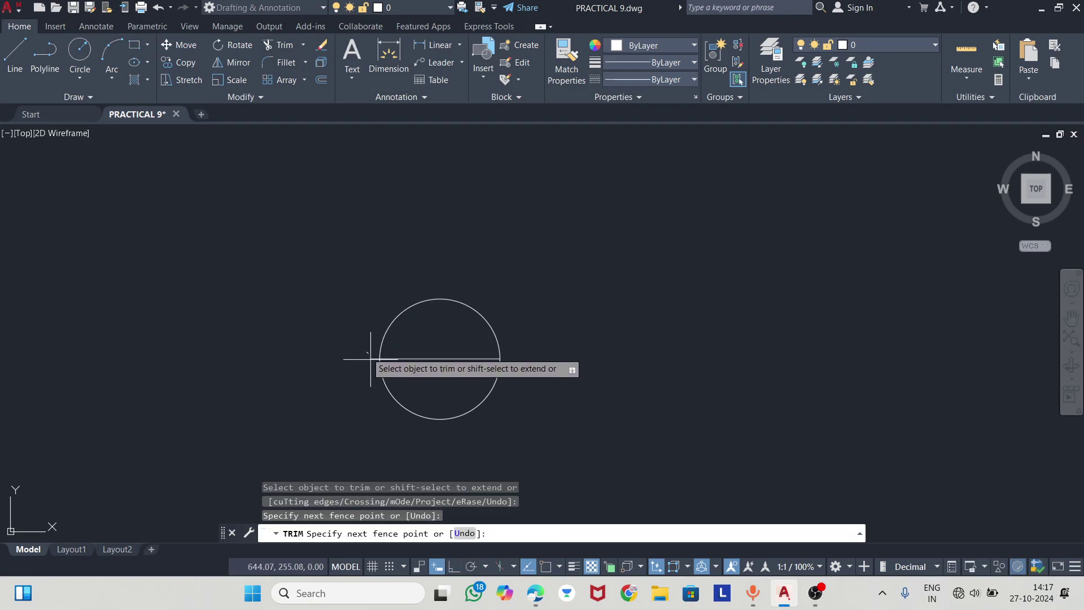
scroll(374, 358, up, 4)
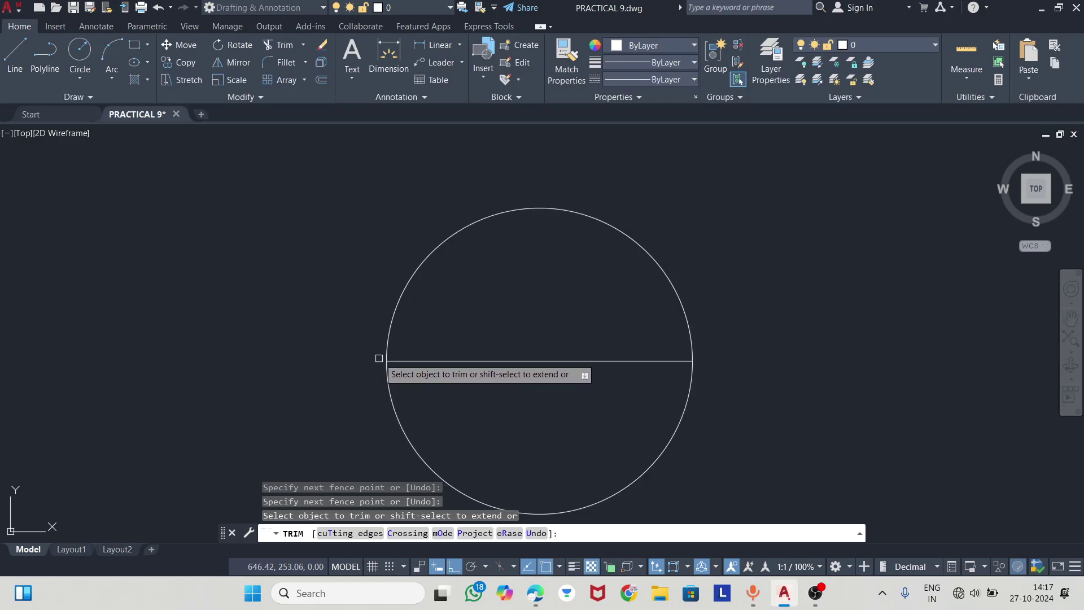
key(Escape)
click(473, 362)
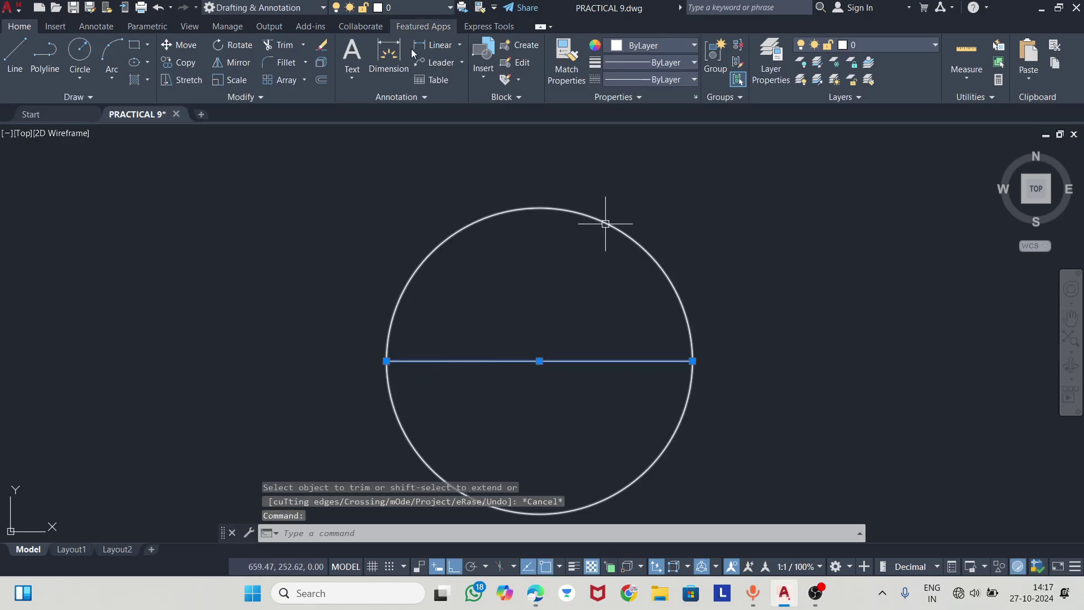
- Polar-array the diameter line into 12 items about the circle centre, 30° apart
click(304, 80)
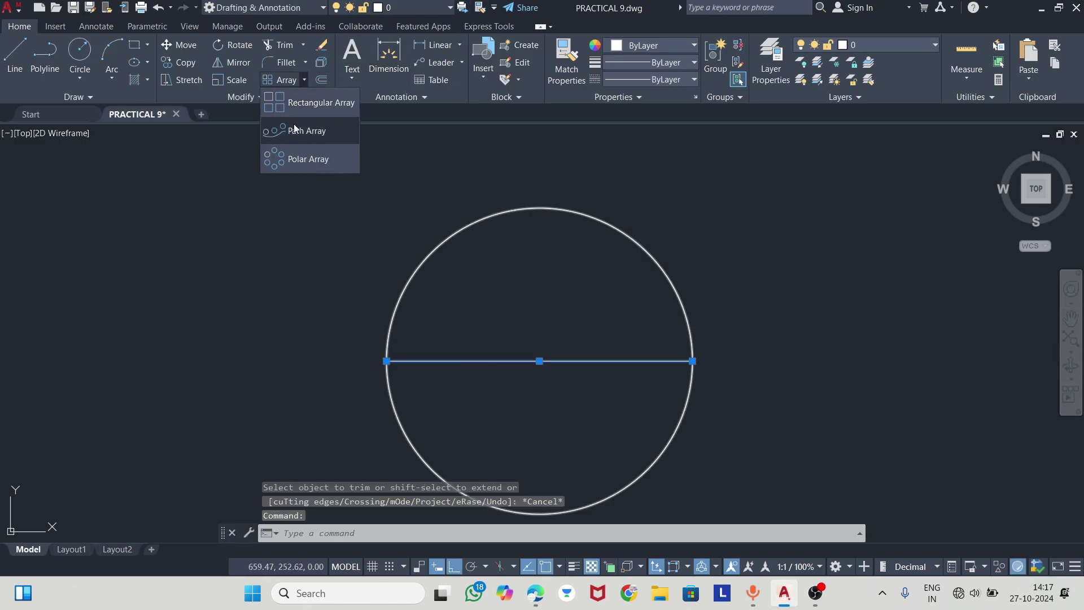
click(294, 158)
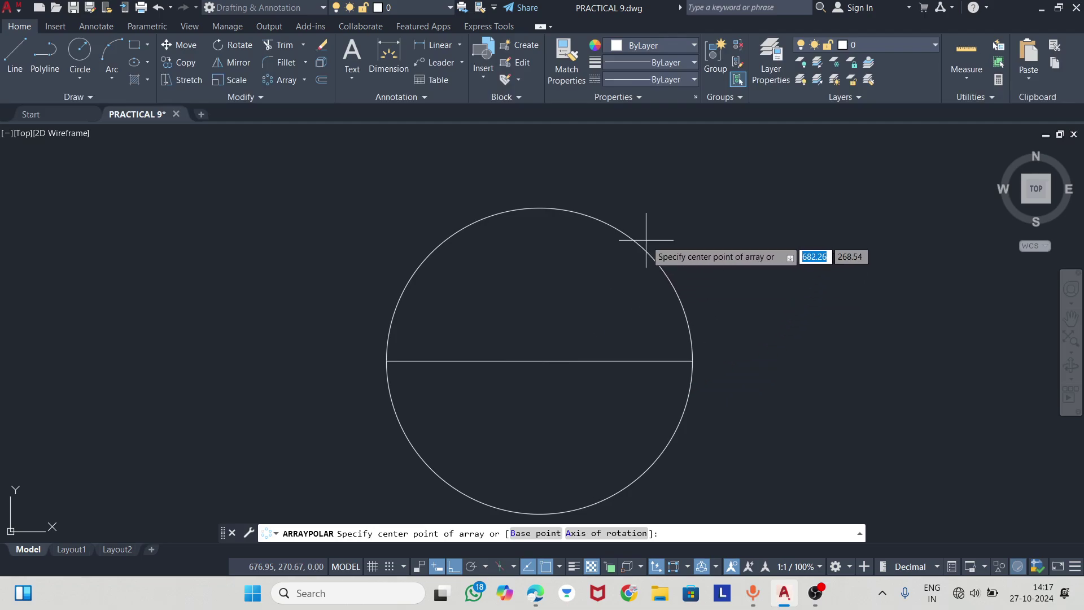
click(539, 360)
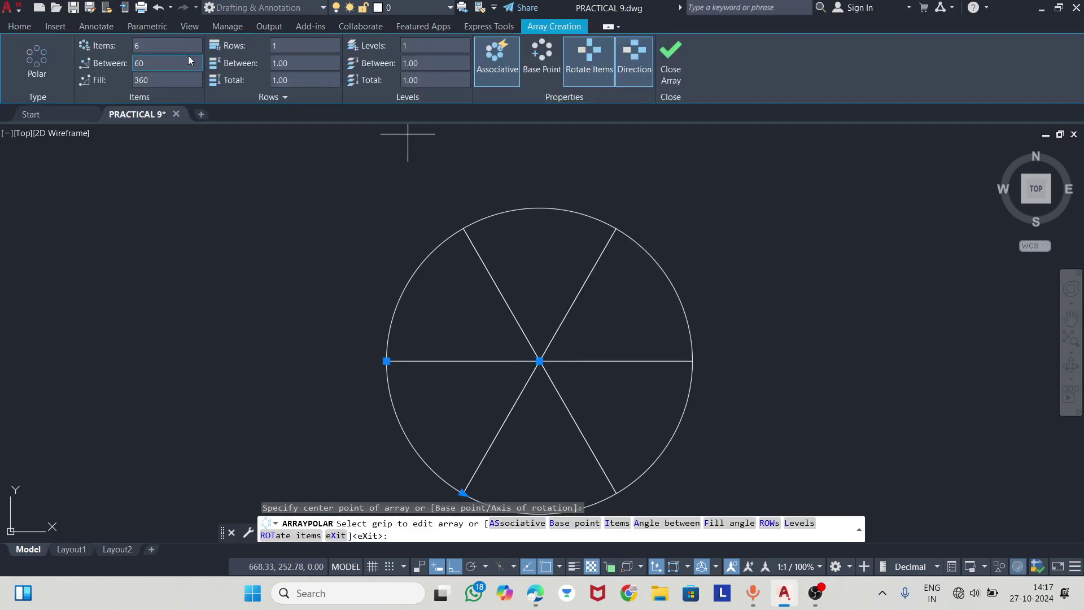
text(12)
key(Return)
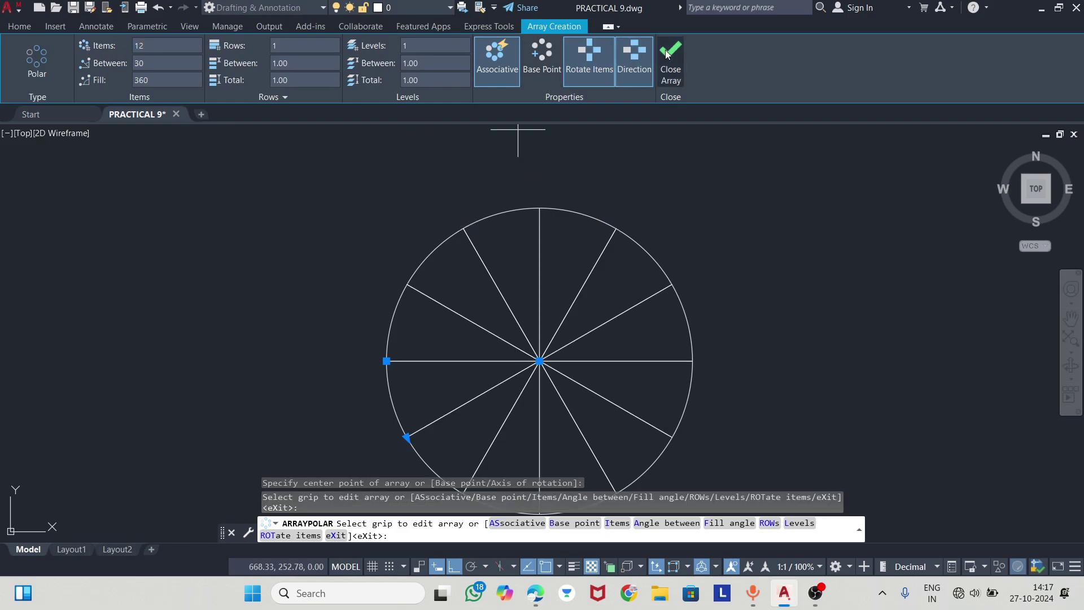
click(668, 56)
scroll(570, 297, down, 2)
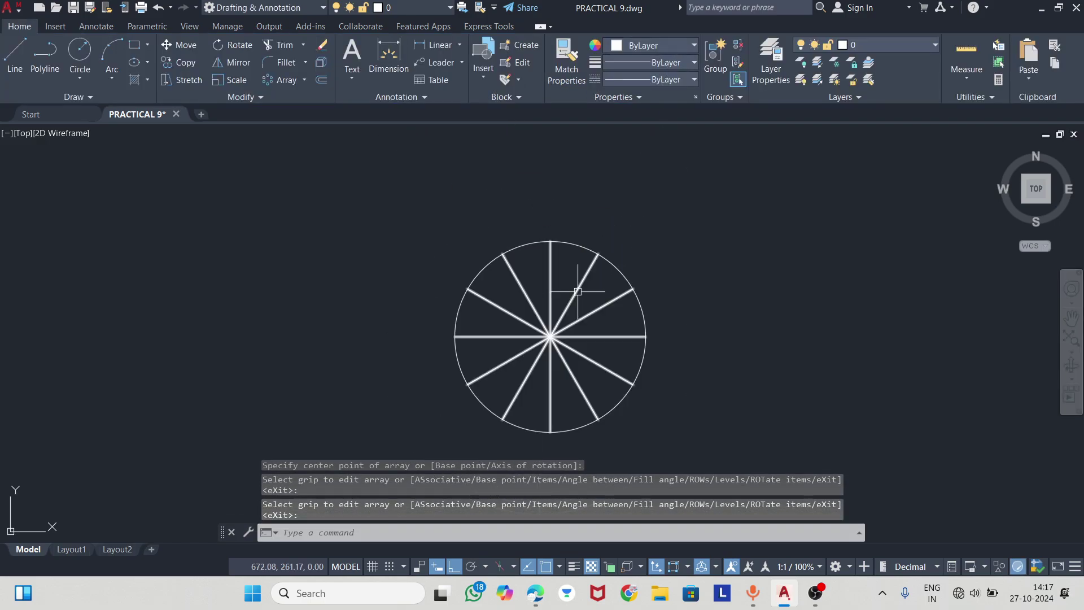
click(572, 298)
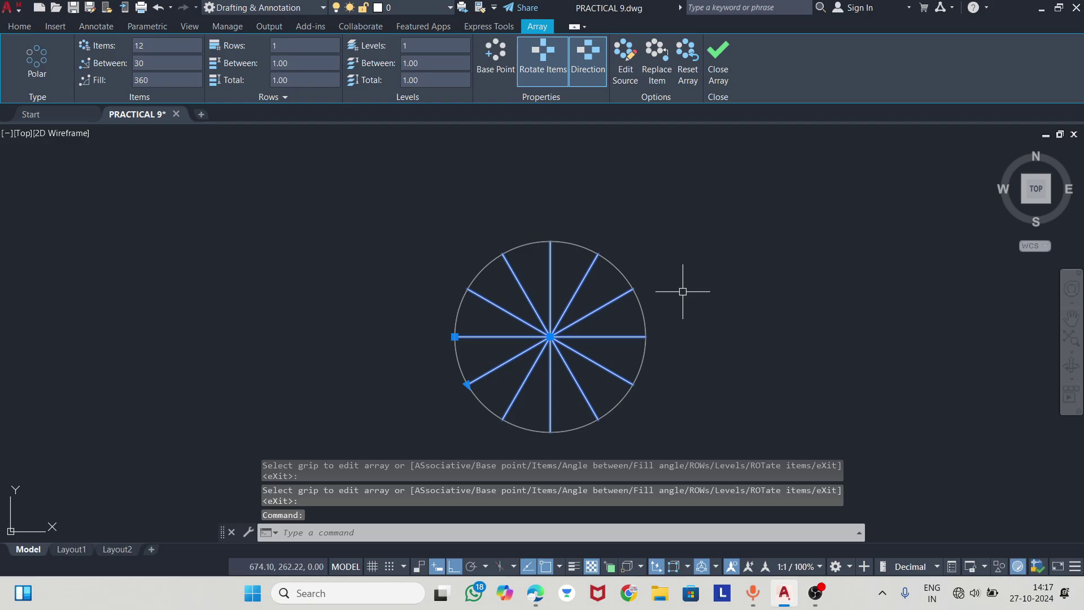
key(Escape)
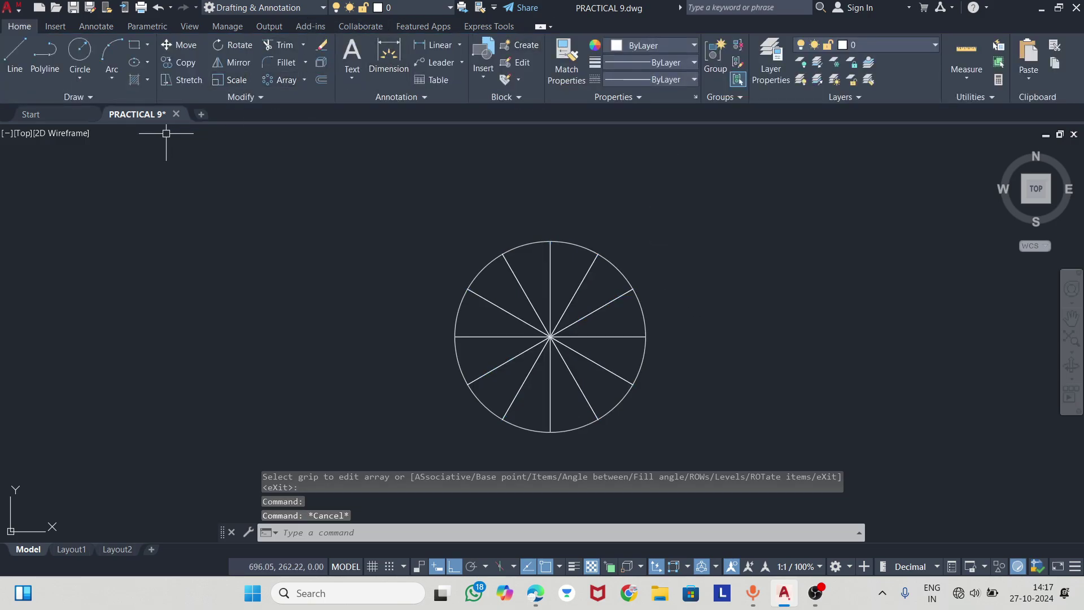
- Try a vertical RAY from the circle's left quadrant, then undo the misplaced rays
text(RA)
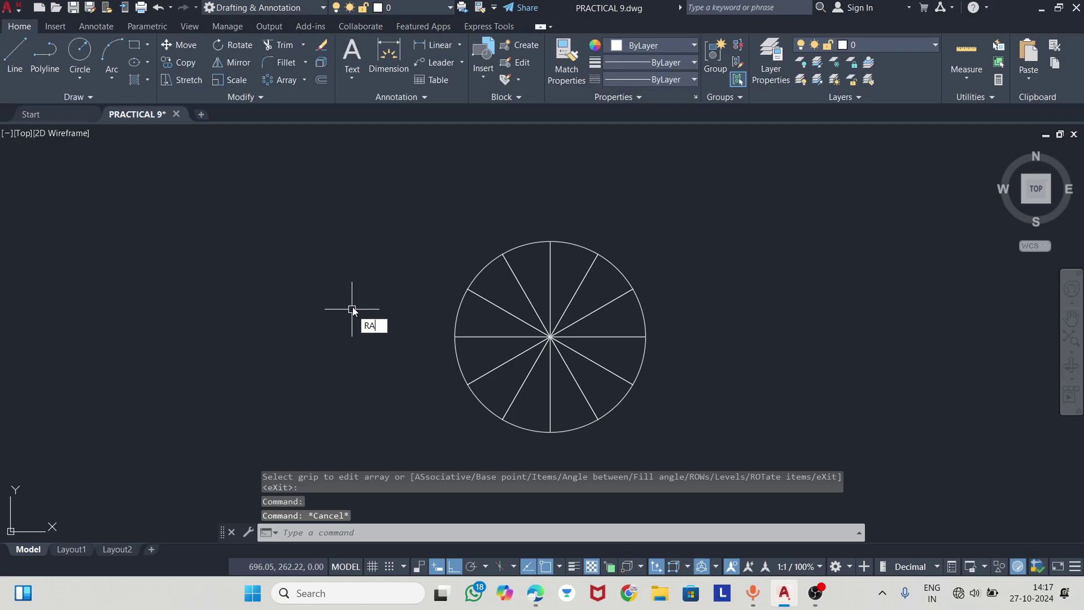
text(Y)
click(377, 341)
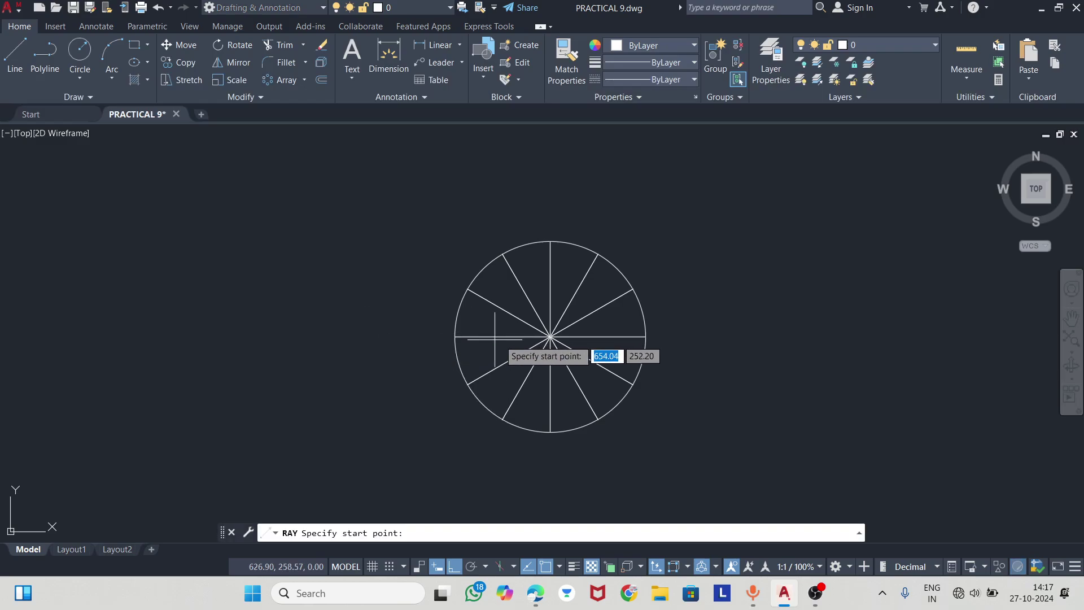
click(455, 337)
click(454, 248)
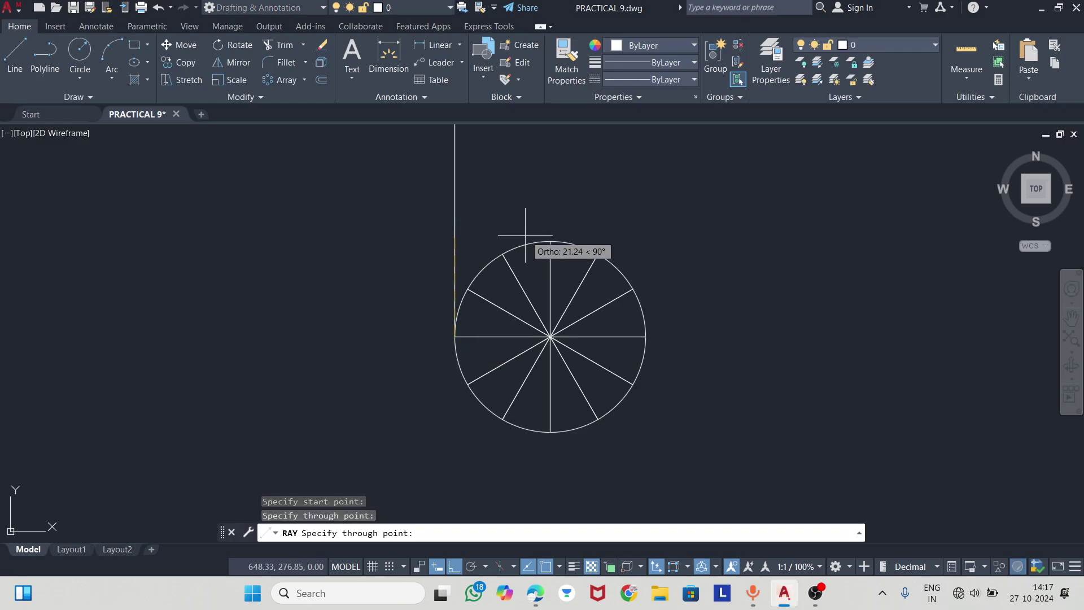
key(Escape)
key(Return)
click(469, 383)
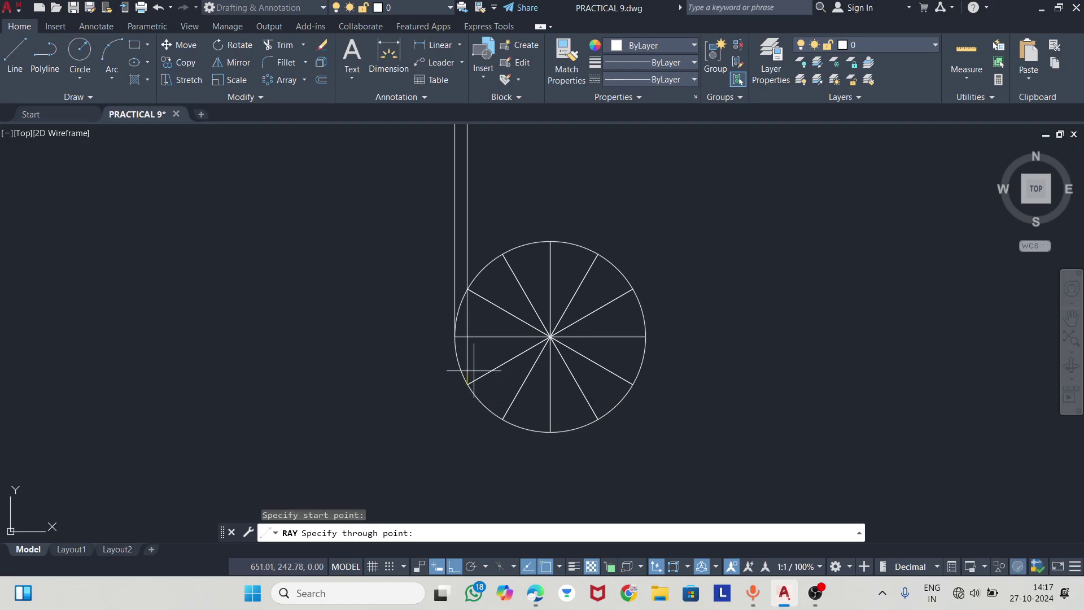
key(Escape)
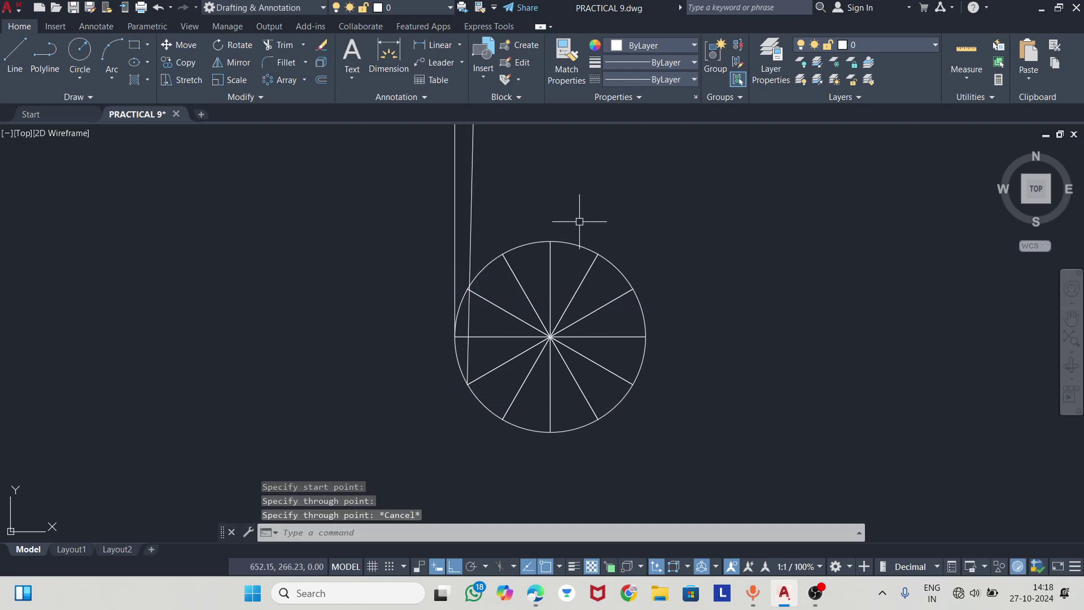
key(ctrl+z)
text(U)
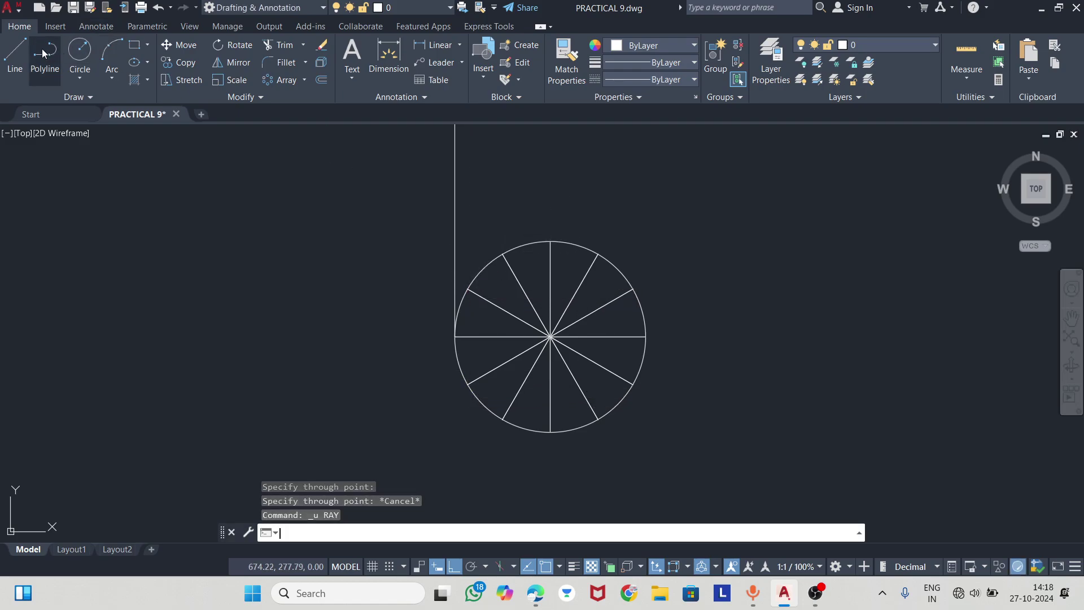
key(Return)
- Draw vertical rays up from the circle's left quadrant and two lower-left division points
scroll(379, 273, up, 2)
text(RA)
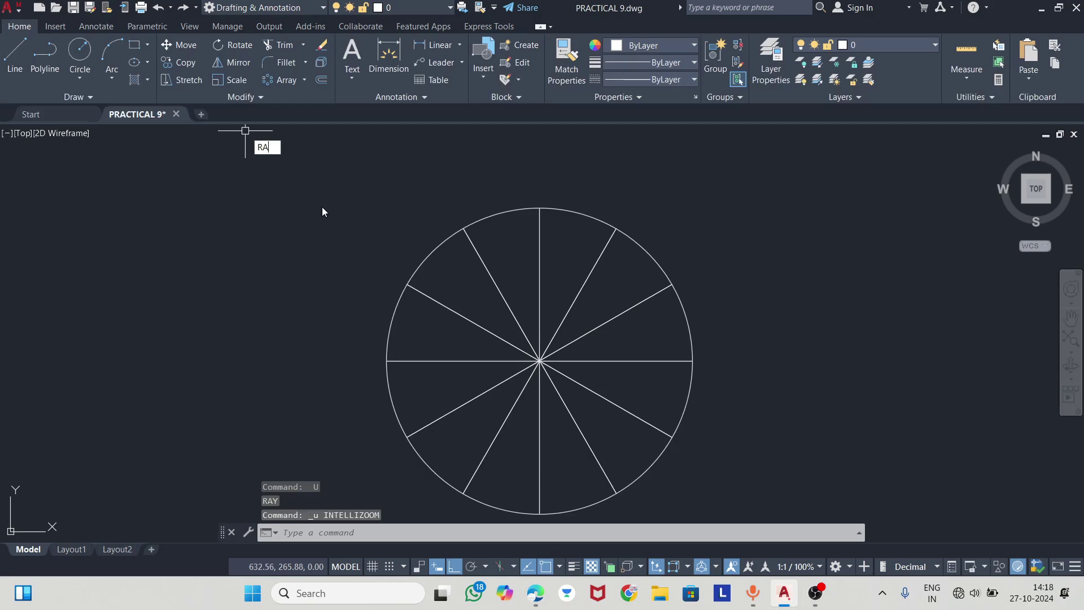
click(297, 177)
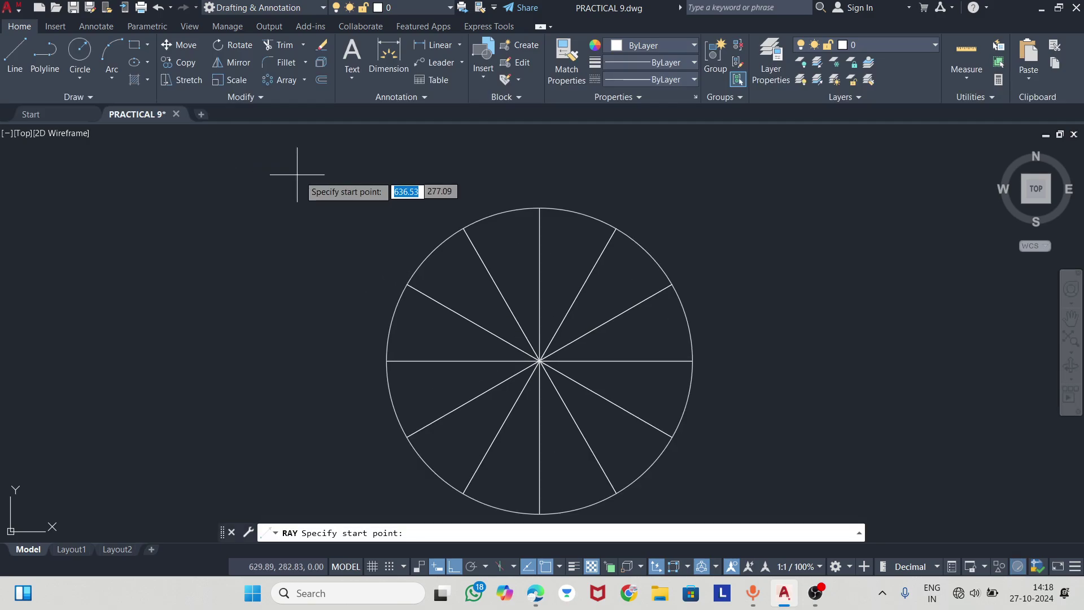
click(388, 359)
click(387, 226)
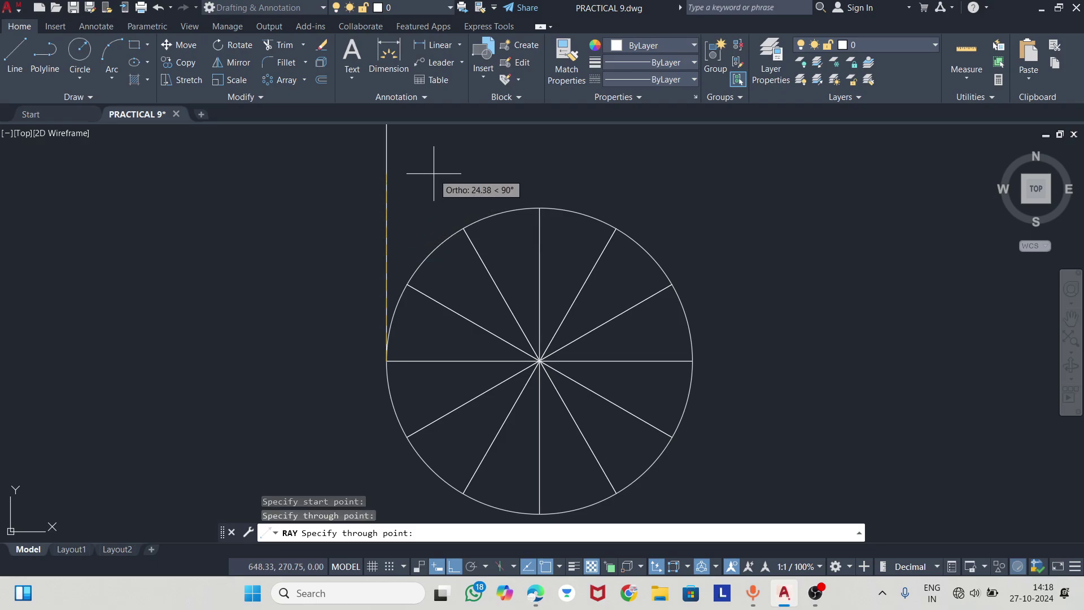
key(Escape)
key(Return)
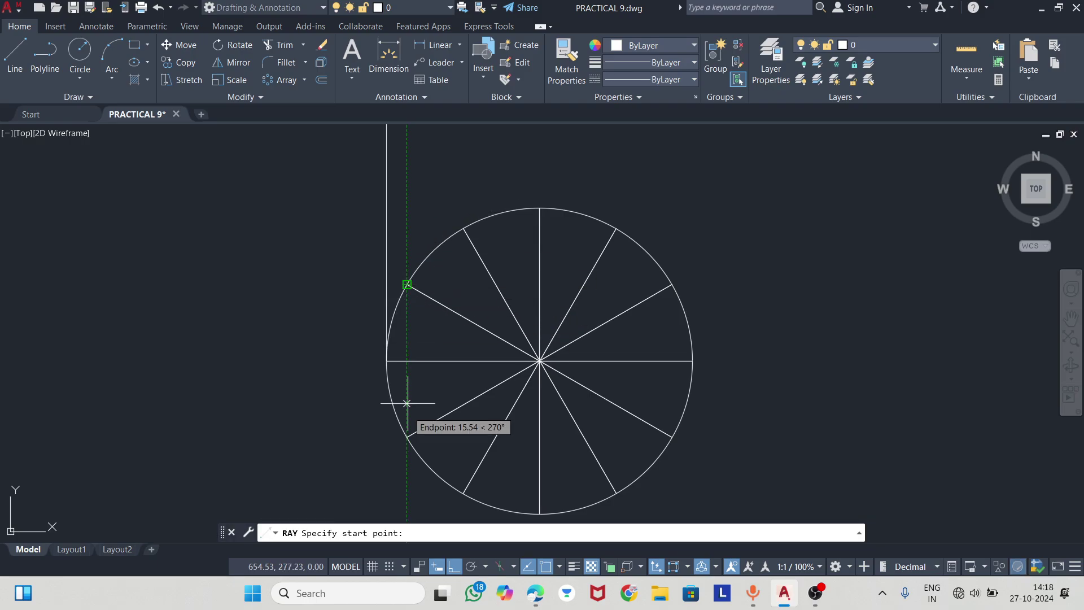
click(406, 436)
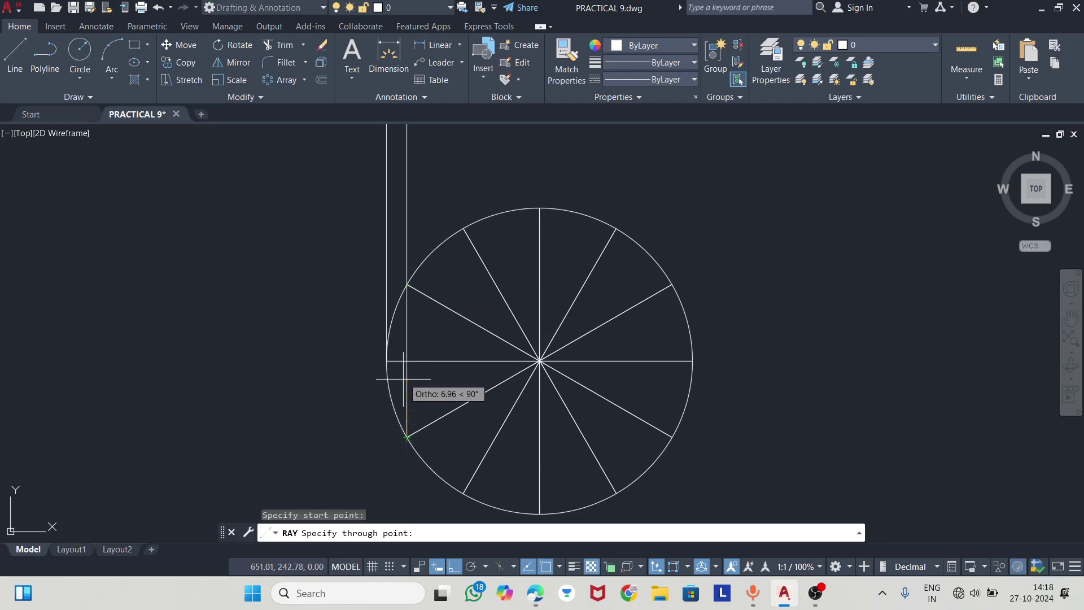
click(418, 285)
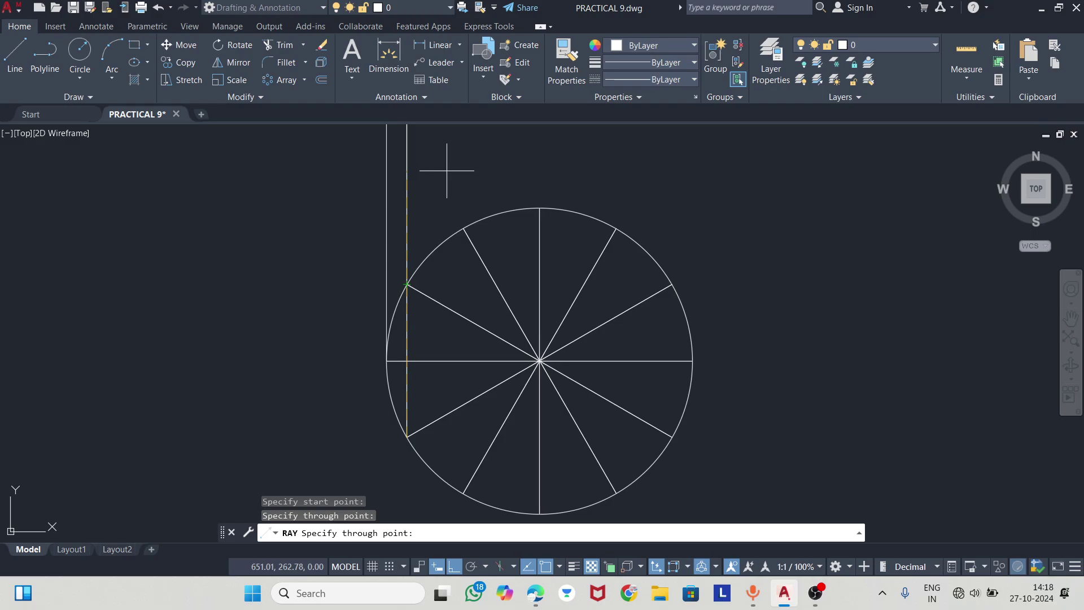
key(Escape)
key(Return)
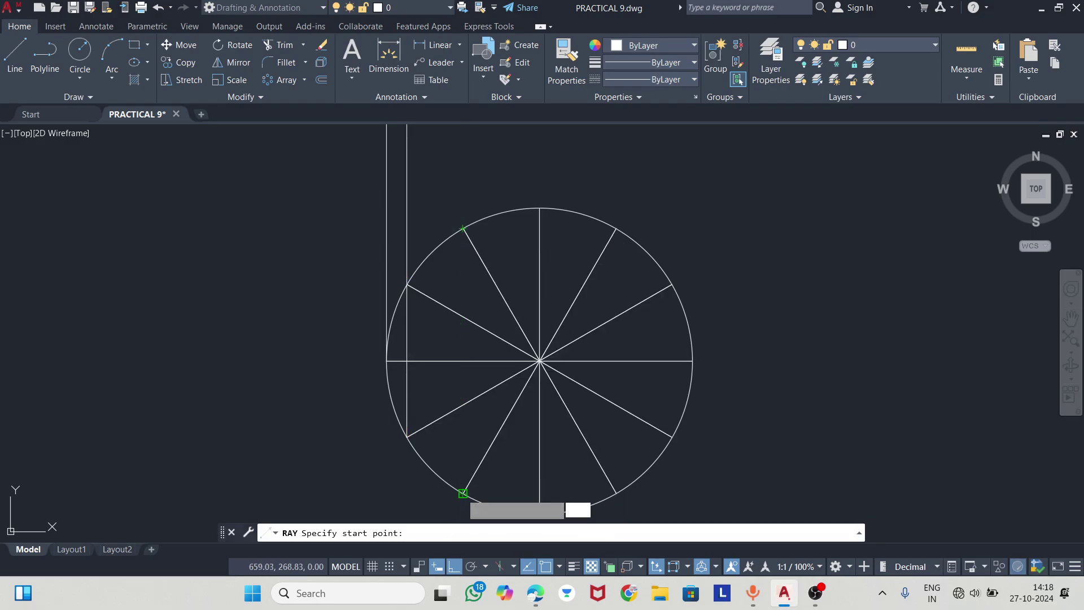
click(463, 493)
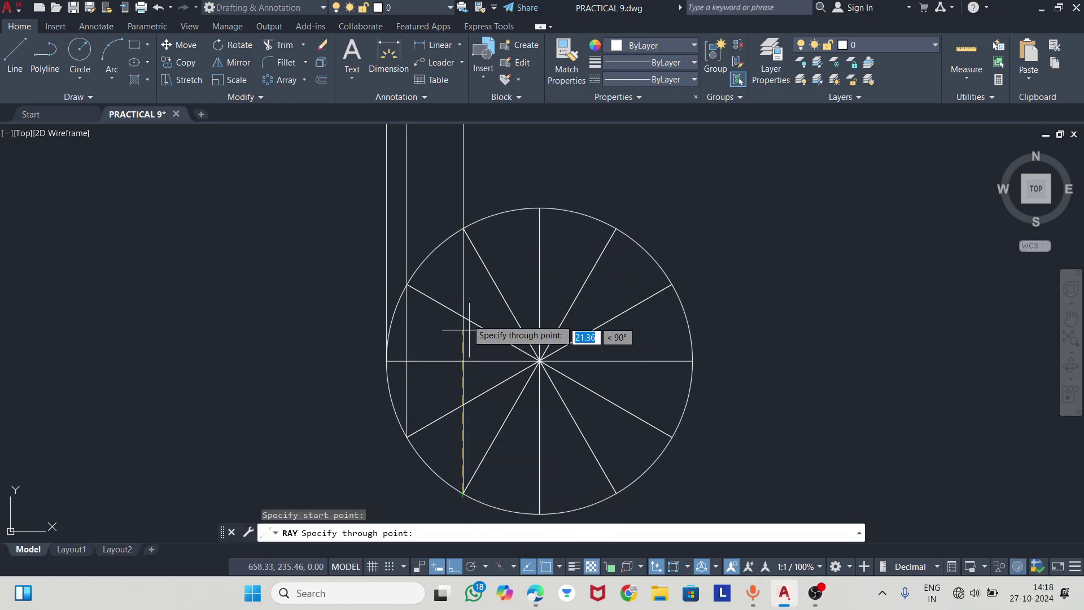
click(462, 228)
key(Escape)
- Add vertical rays from the top quadrant, lower-right division points and right quadrant
key(Return)
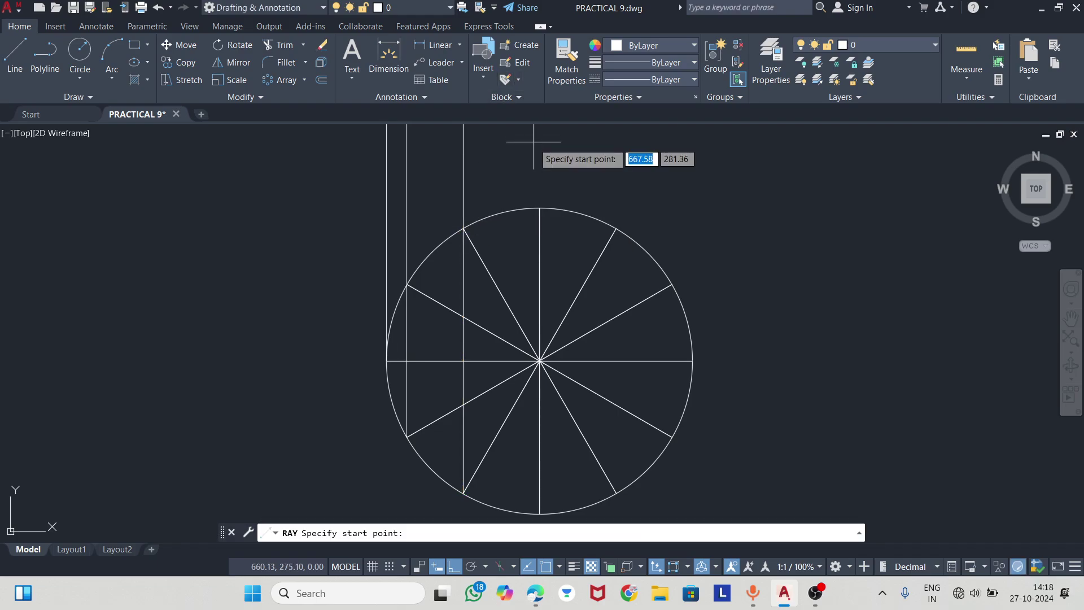
click(538, 210)
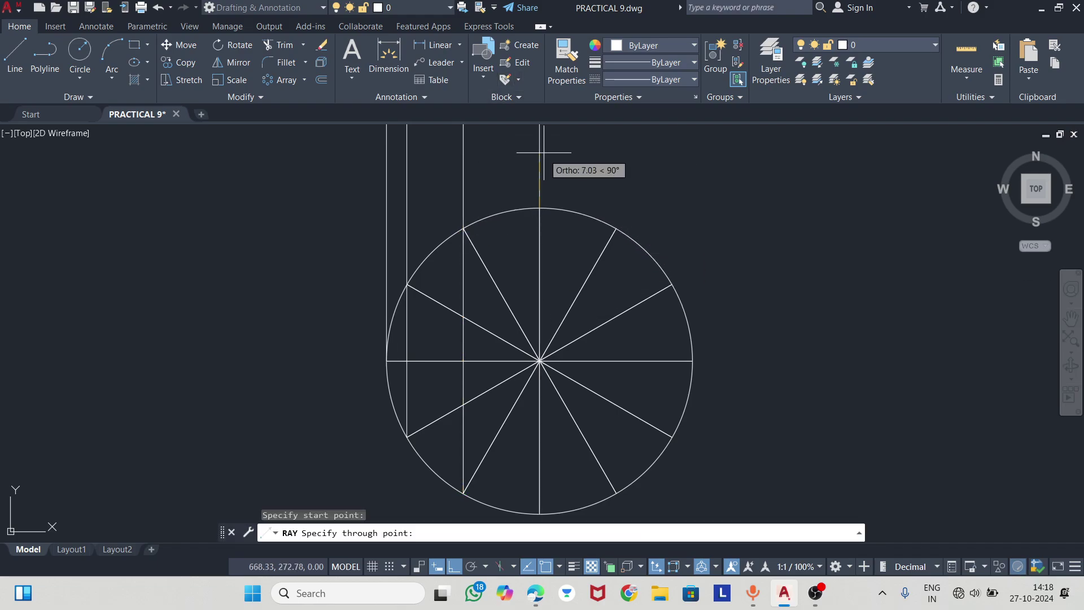
click(543, 152)
key(Return)
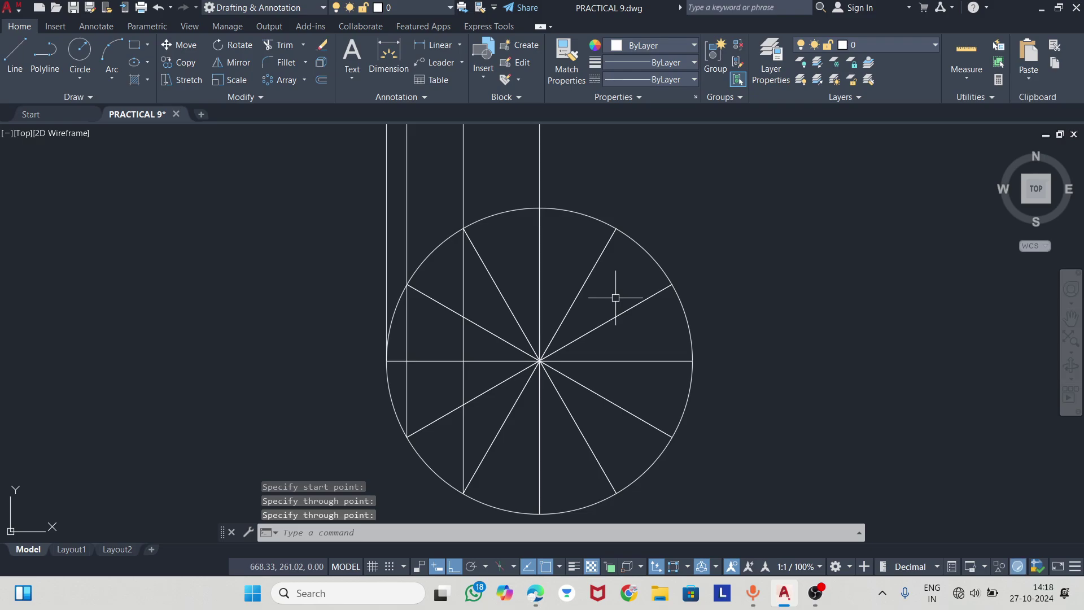
key(Return)
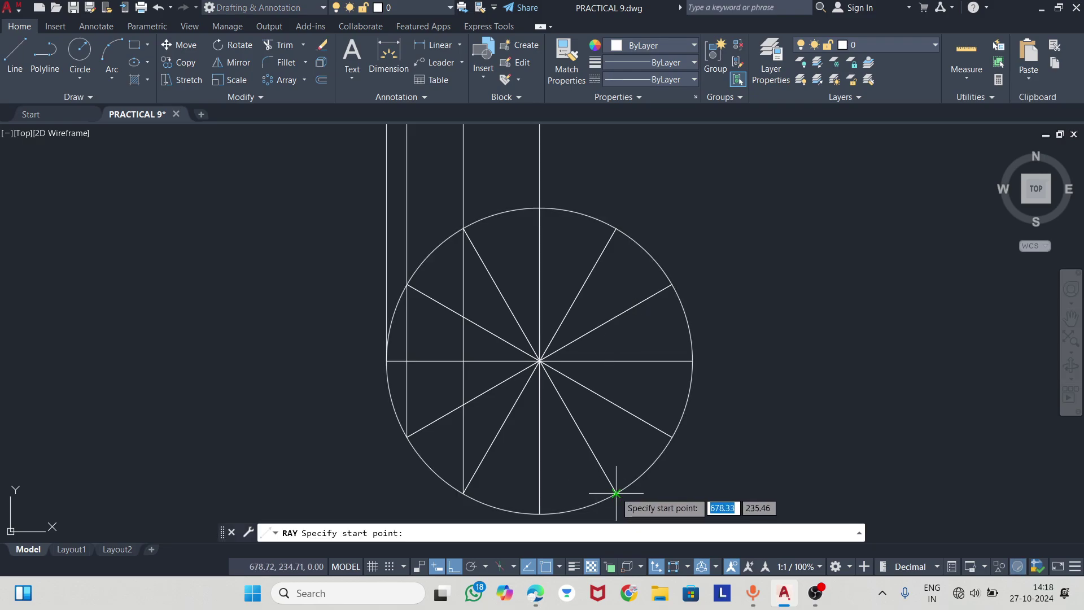
click(616, 493)
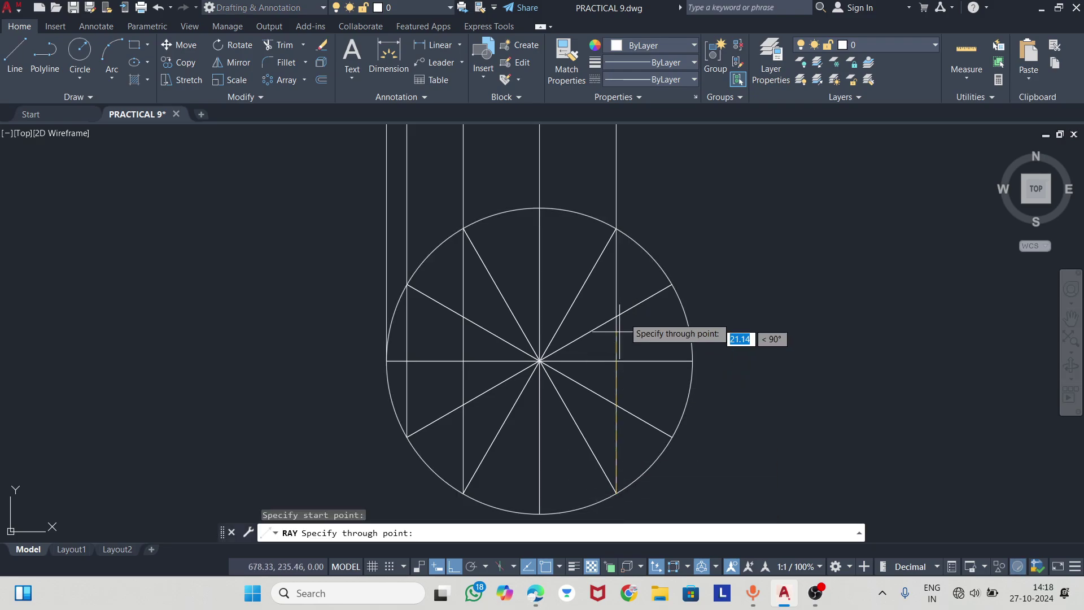
click(631, 218)
key(Escape)
key(Return)
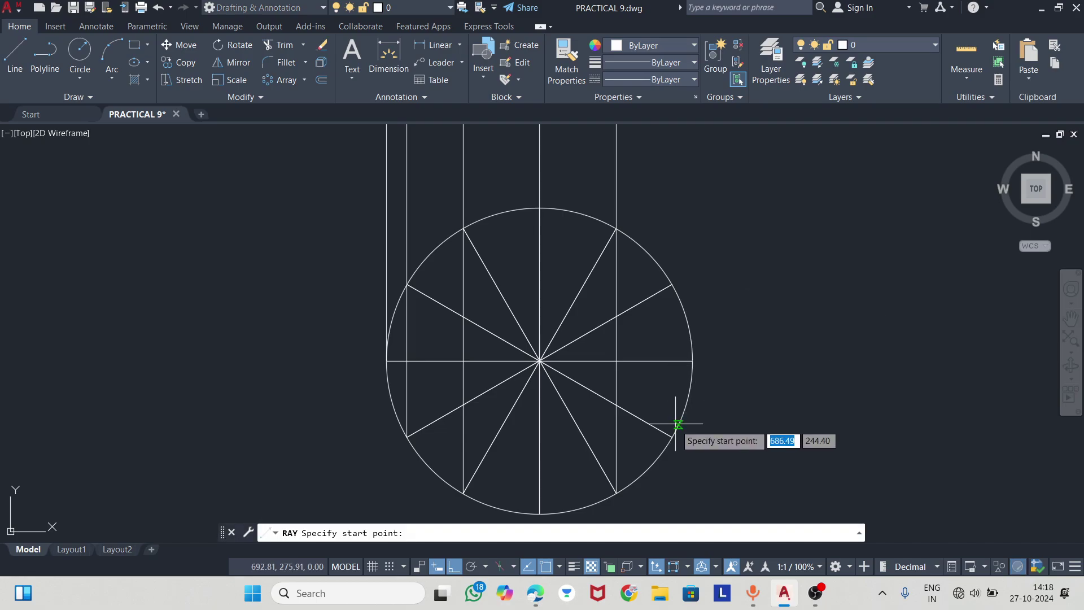
click(672, 435)
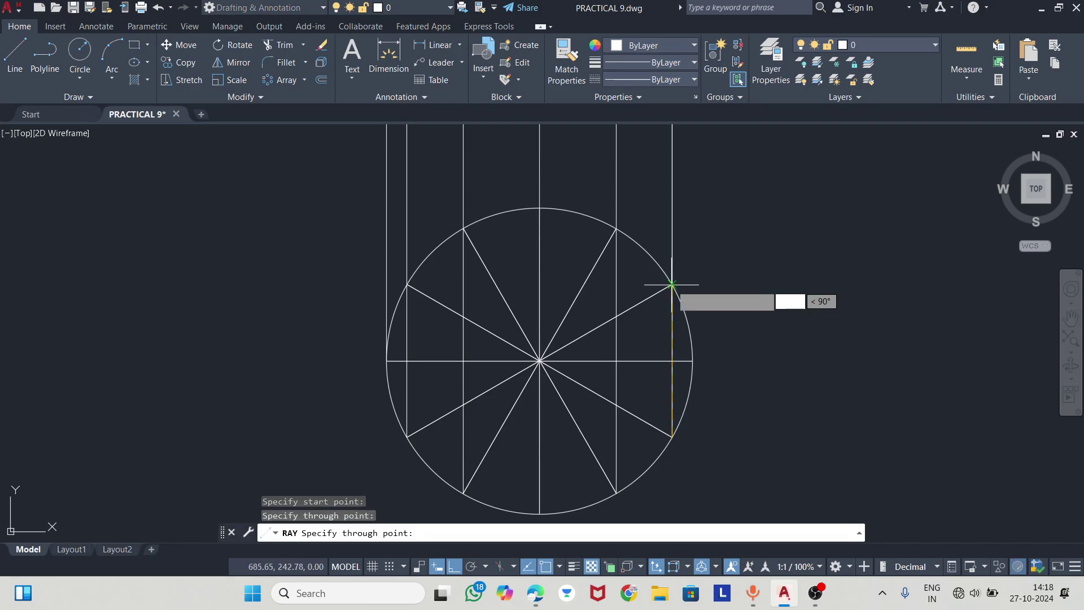
key(Escape)
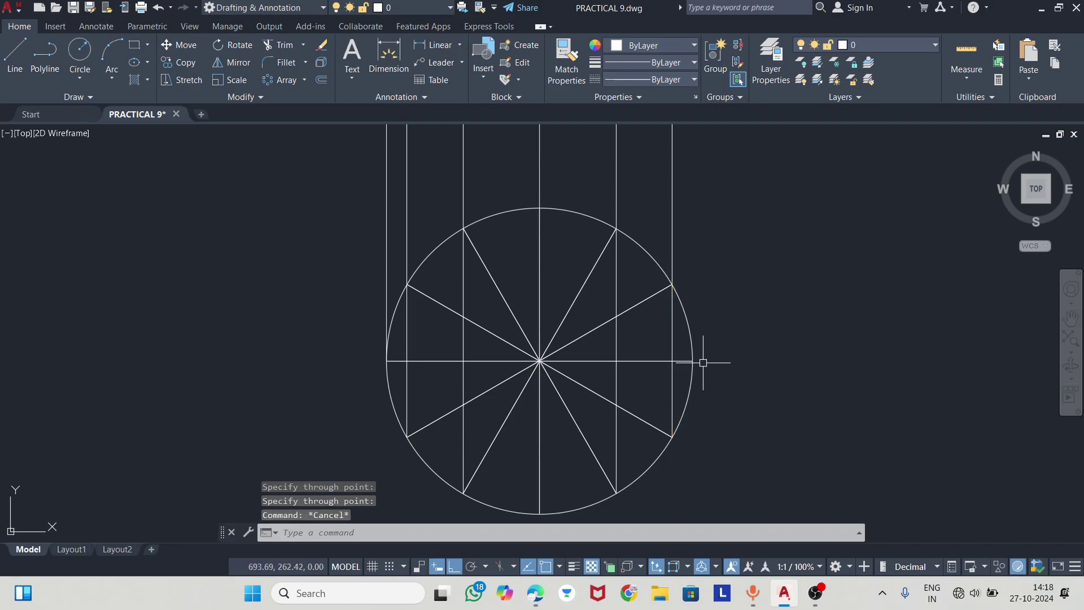
key(Return)
click(692, 361)
click(700, 232)
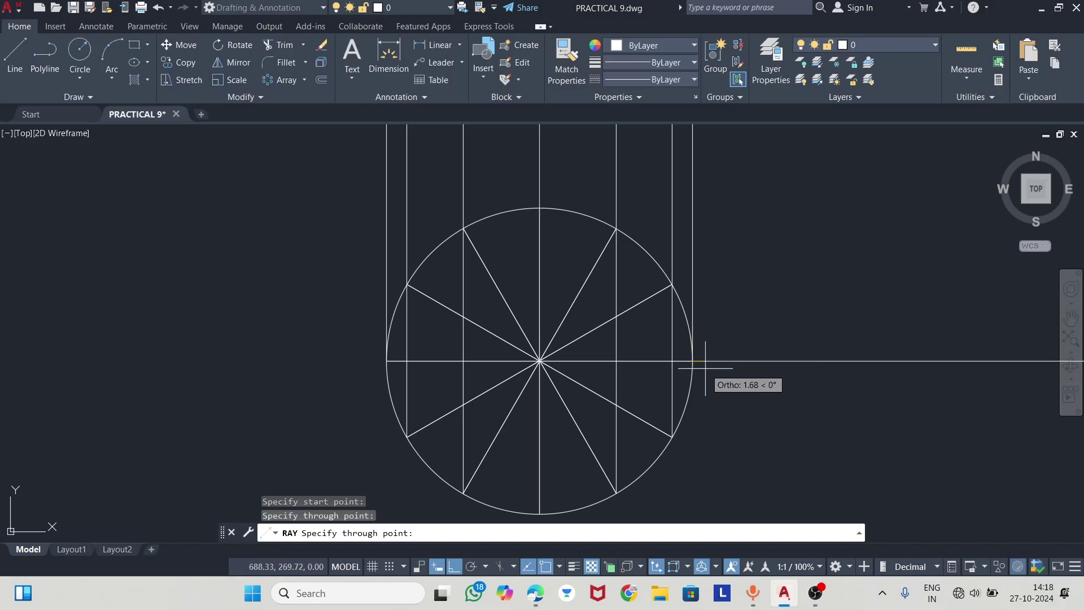
key(Escape)
scroll(646, 367, down, 2)
middle_drag(641, 362, 585, 408)
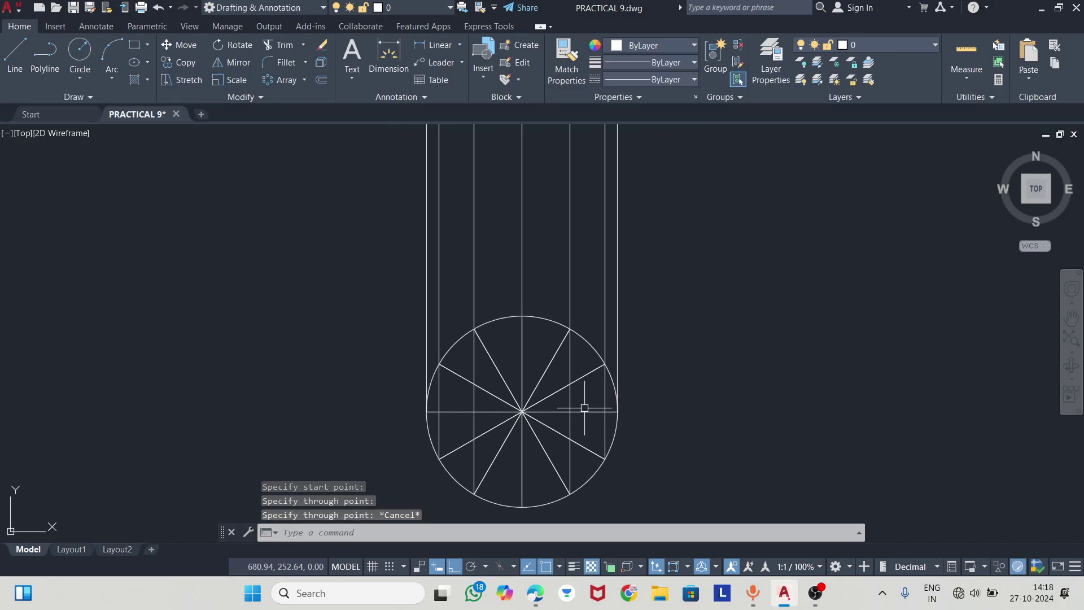
middle_drag(499, 254, 468, 280)
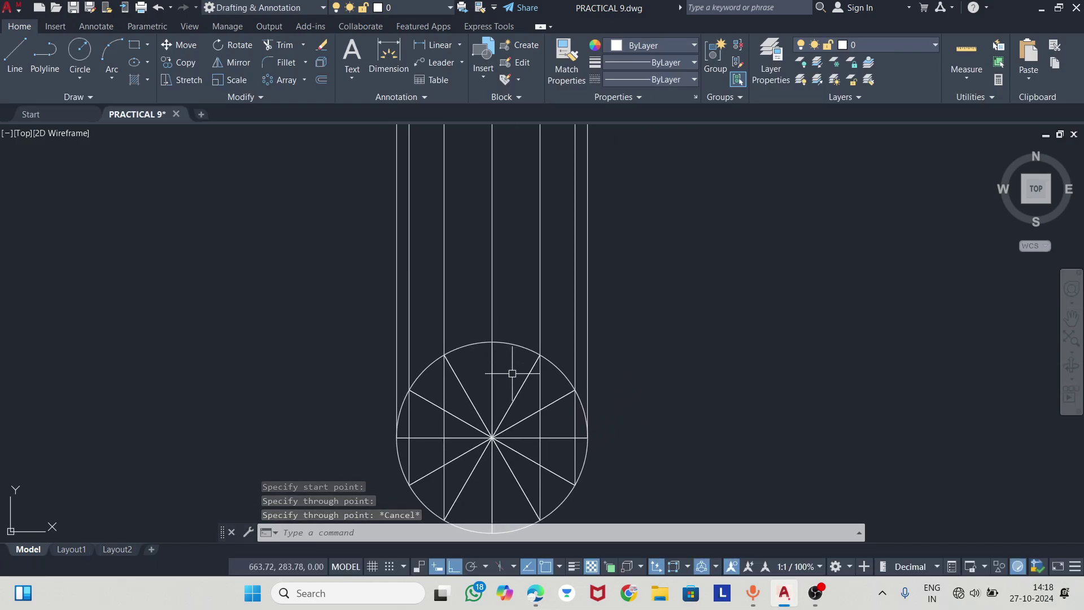
scroll(474, 328, down, 2)
scroll(485, 311, down, 1)
scroll(540, 271, up, 2)
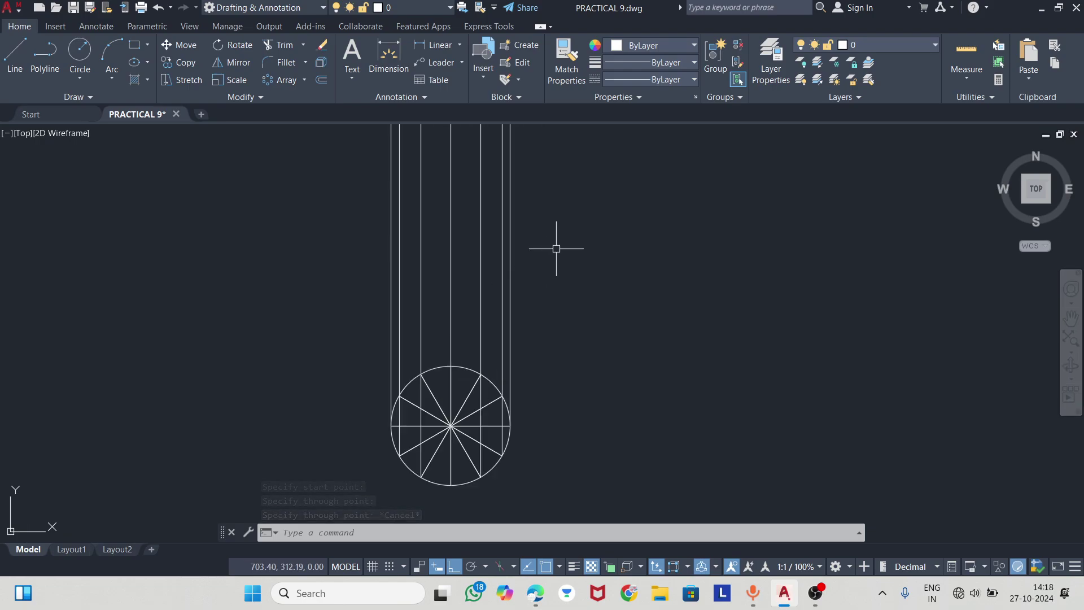
- Draw a horizontal base line across the projection rays above the circle
click(14, 53)
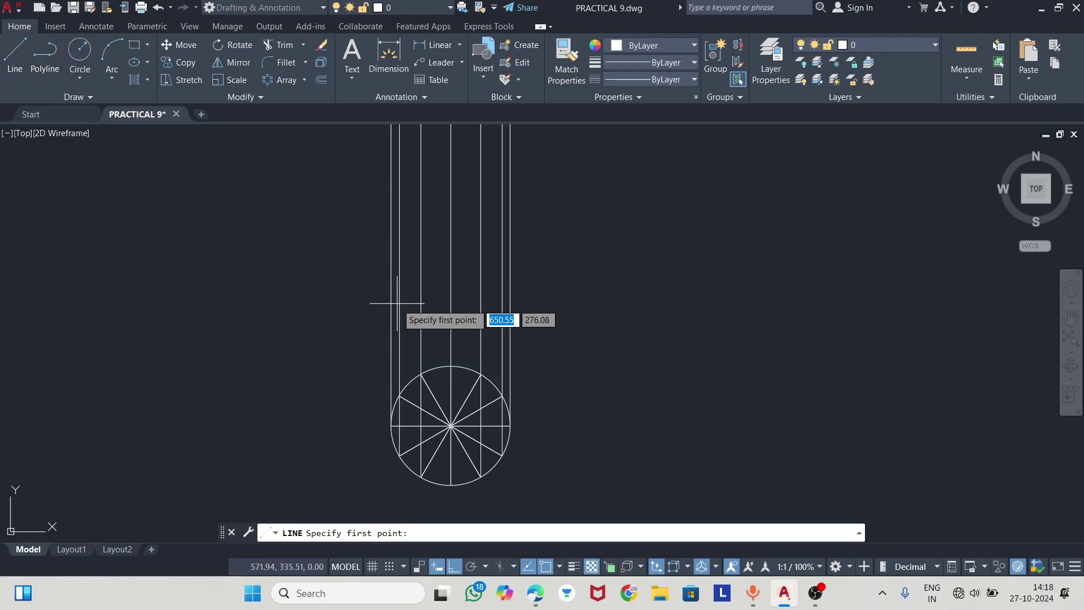
click(368, 303)
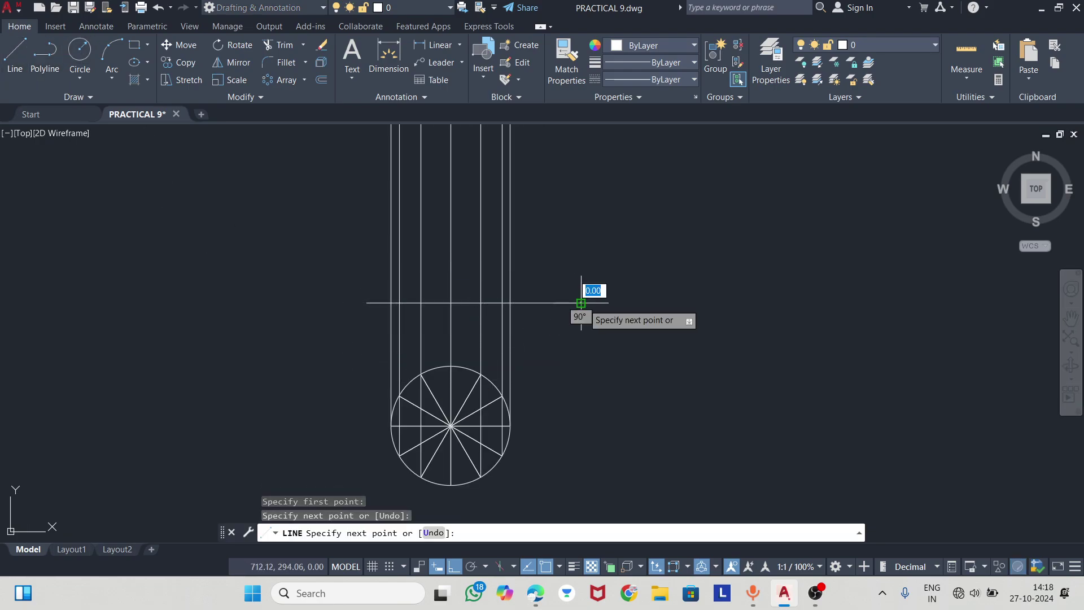
key(Escape)
click(551, 298)
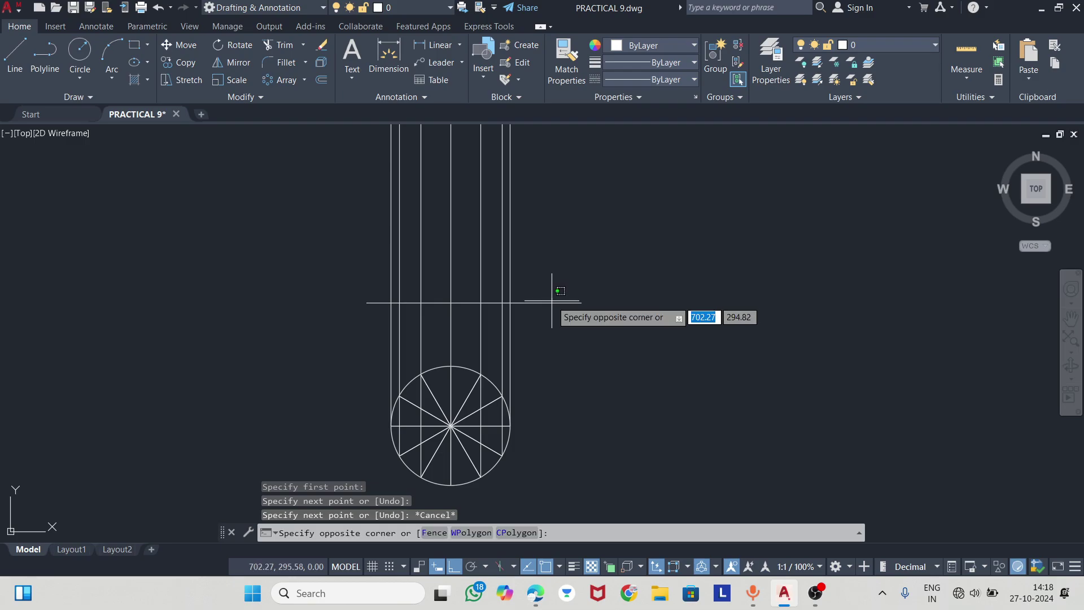
click(553, 305)
text(OFF)
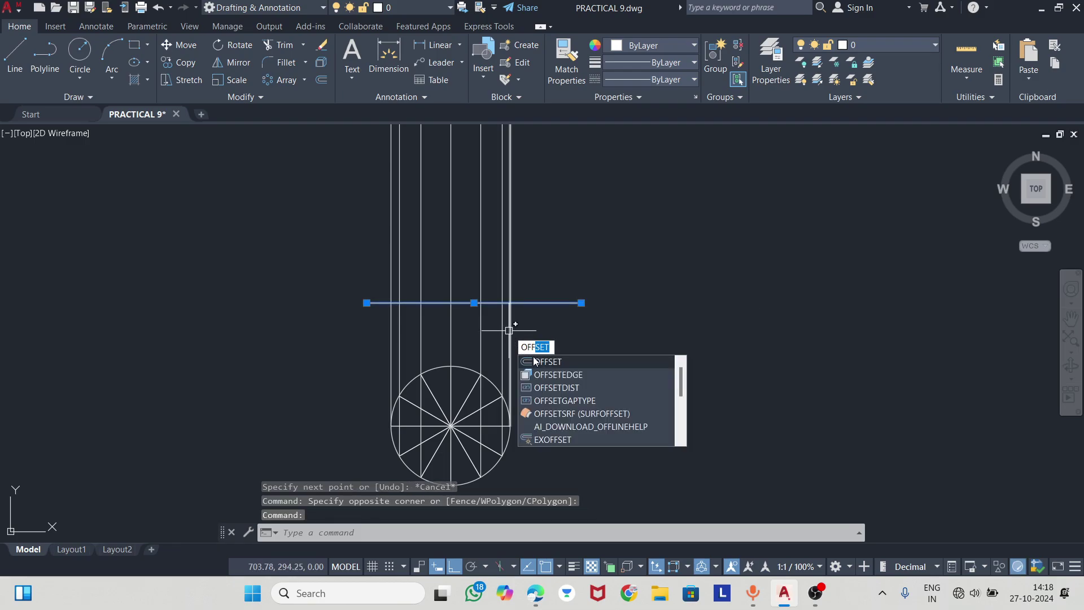
click(534, 361)
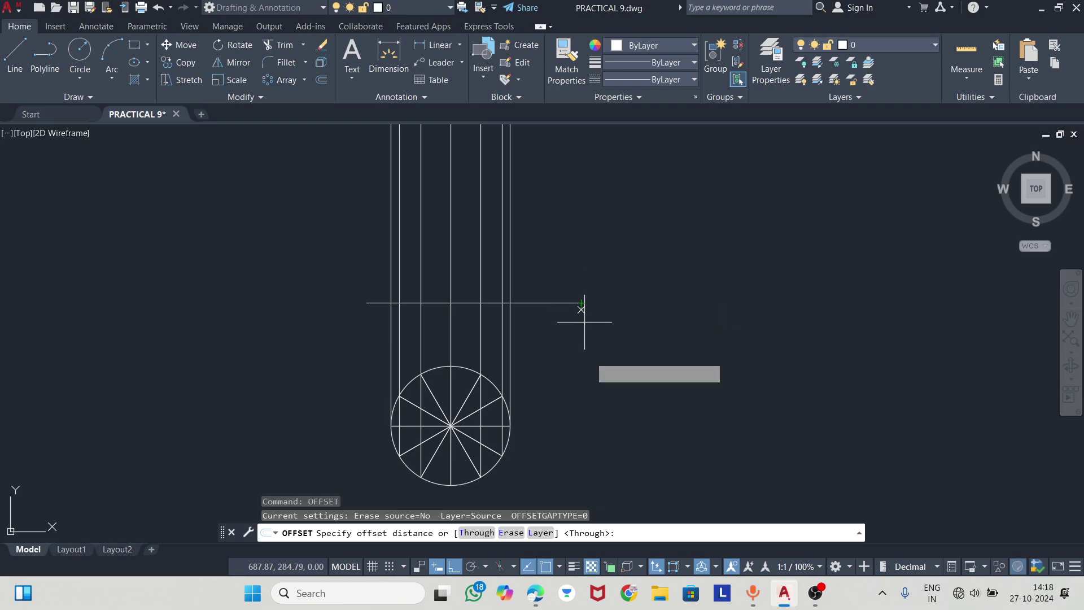
- Check the syllabus and development-of-surfaces PDFs in Edge, then return to AutoCAD
click(534, 593)
scroll(536, 339, up, 3)
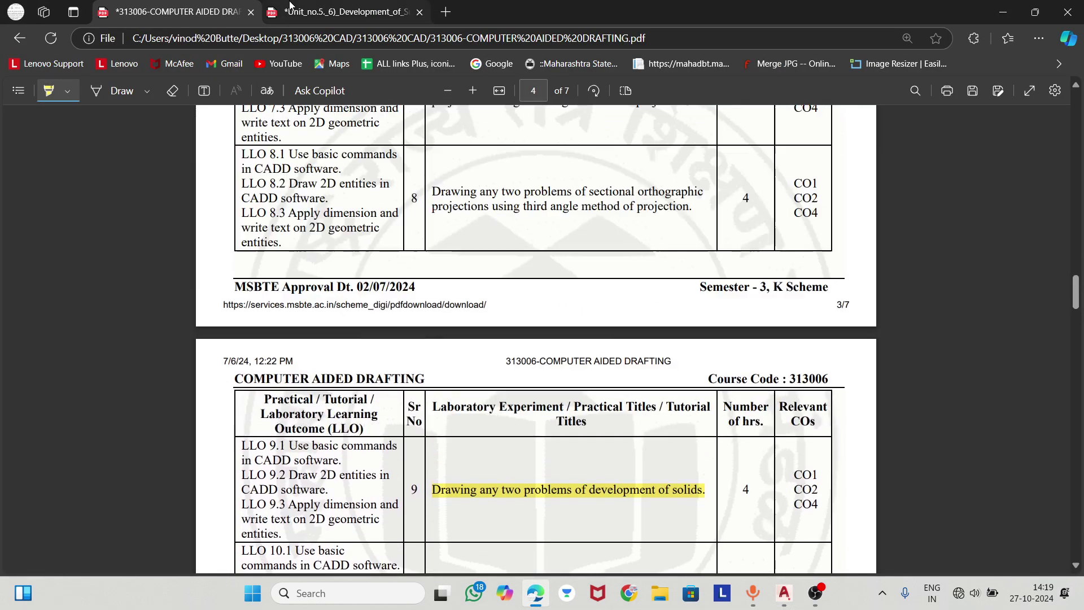
click(290, 6)
scroll(551, 303, up, 5)
scroll(379, 317, down, 4)
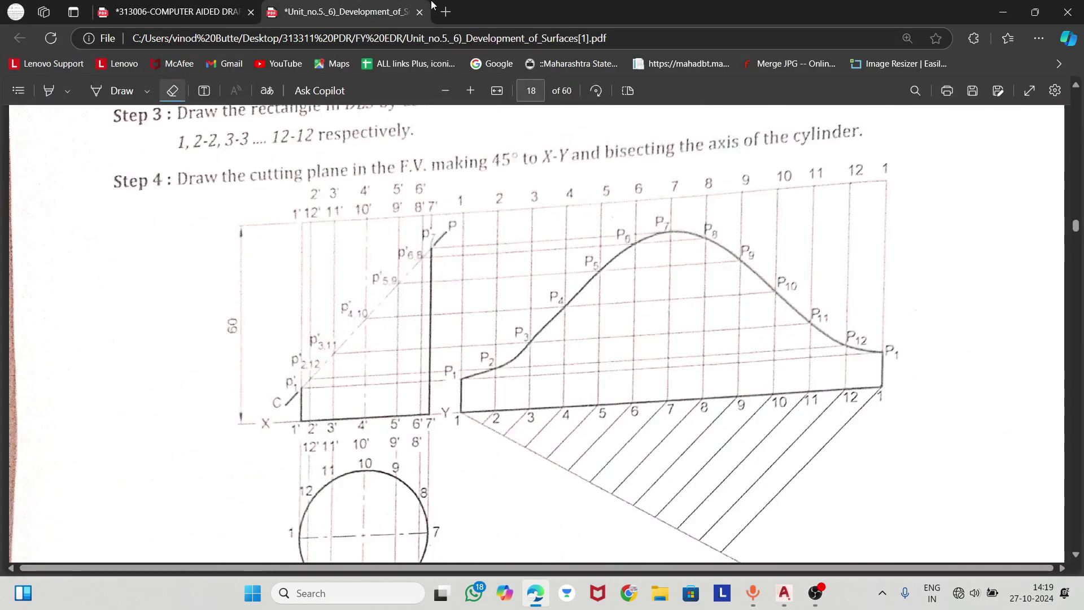
click(782, 594)
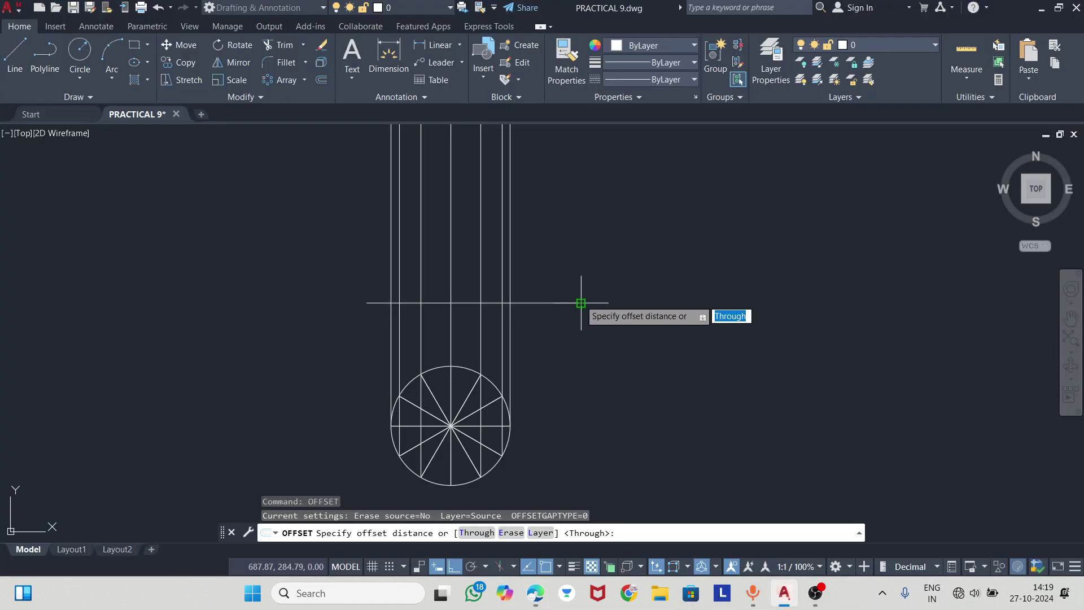
- Offset the base line 60 units upward to mark the cylinder's height
click(581, 303)
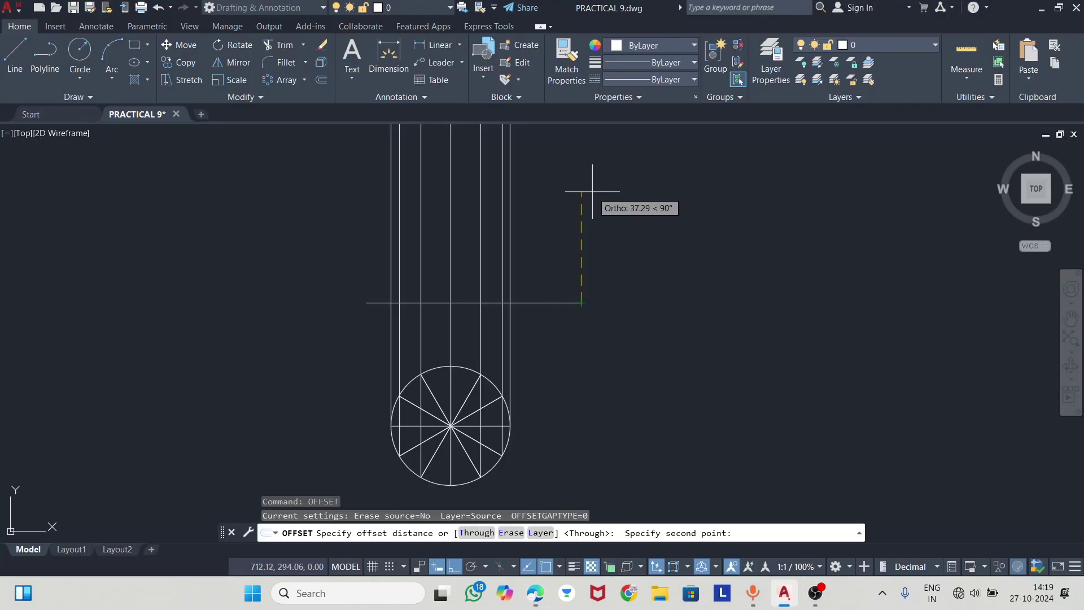
text(60)
key(Return)
click(616, 205)
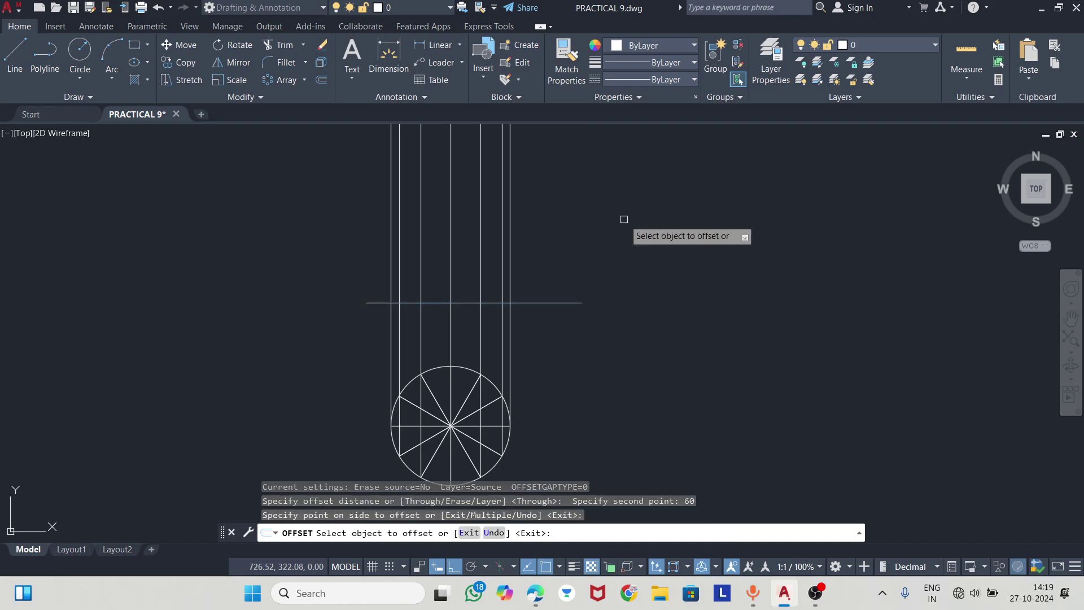
scroll(446, 411, down, 1)
click(512, 345)
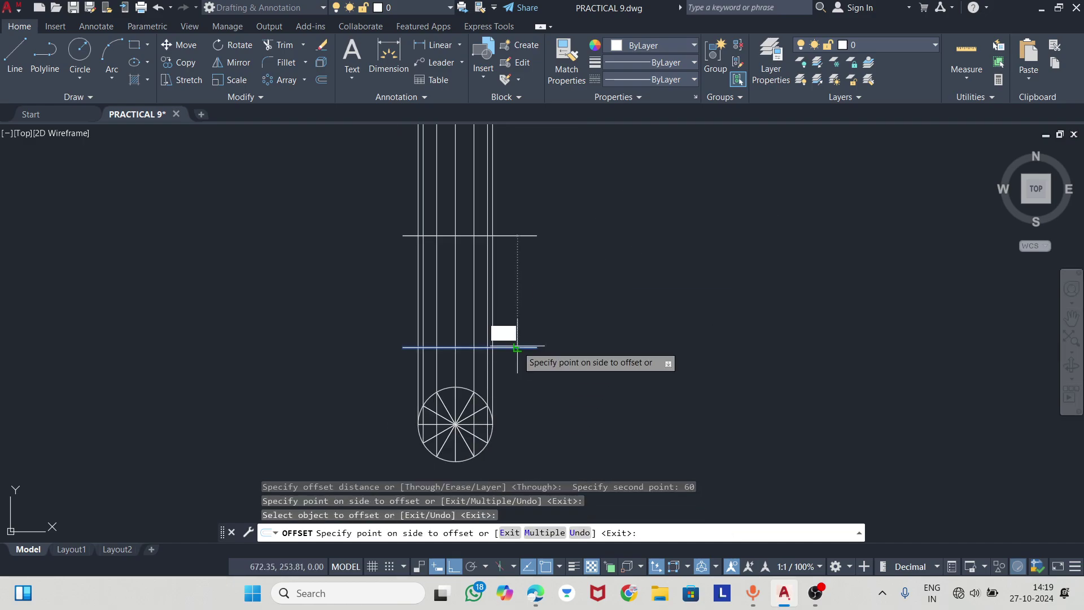
key(Escape)
scroll(516, 254, up, 2)
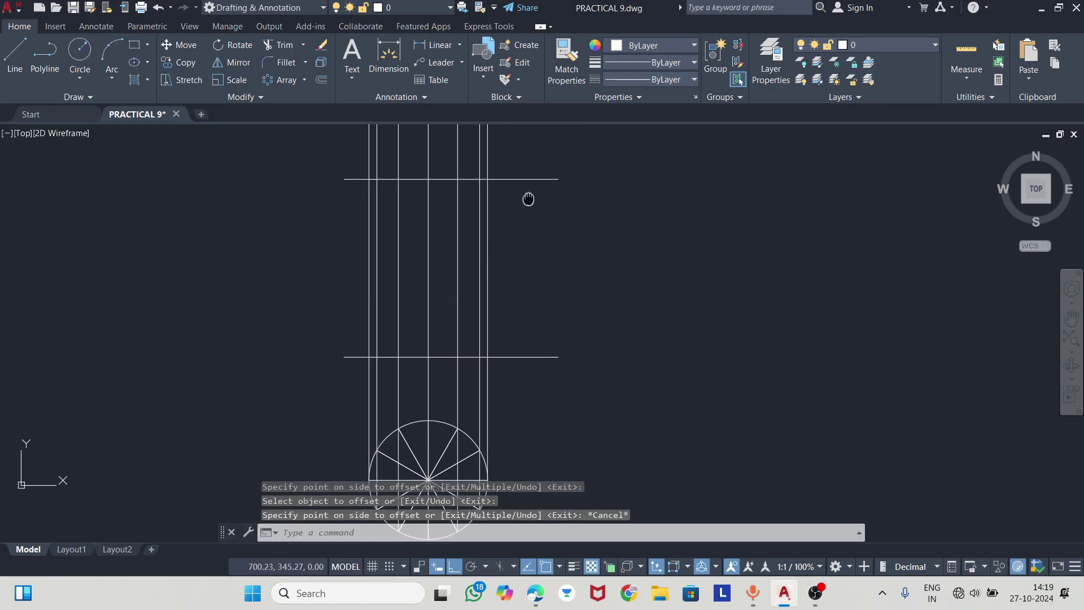
scroll(544, 220, down, 2)
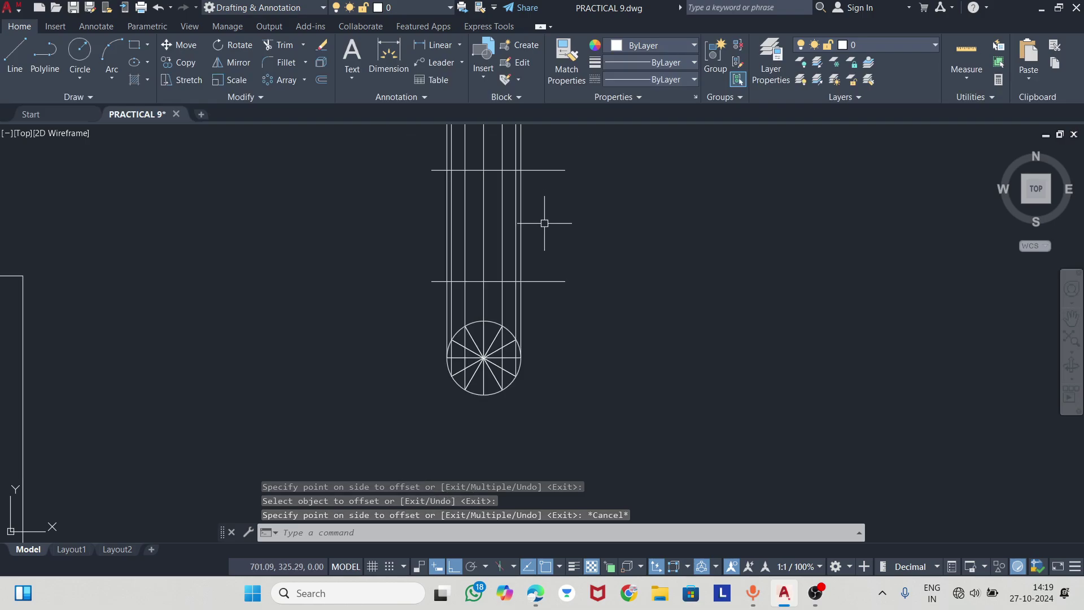
mouse_move(545, 235)
middle_down()
mouse_move(523, 235)
mouse_move(525, 277)
middle_up()
middle_drag(498, 316, 486, 284)
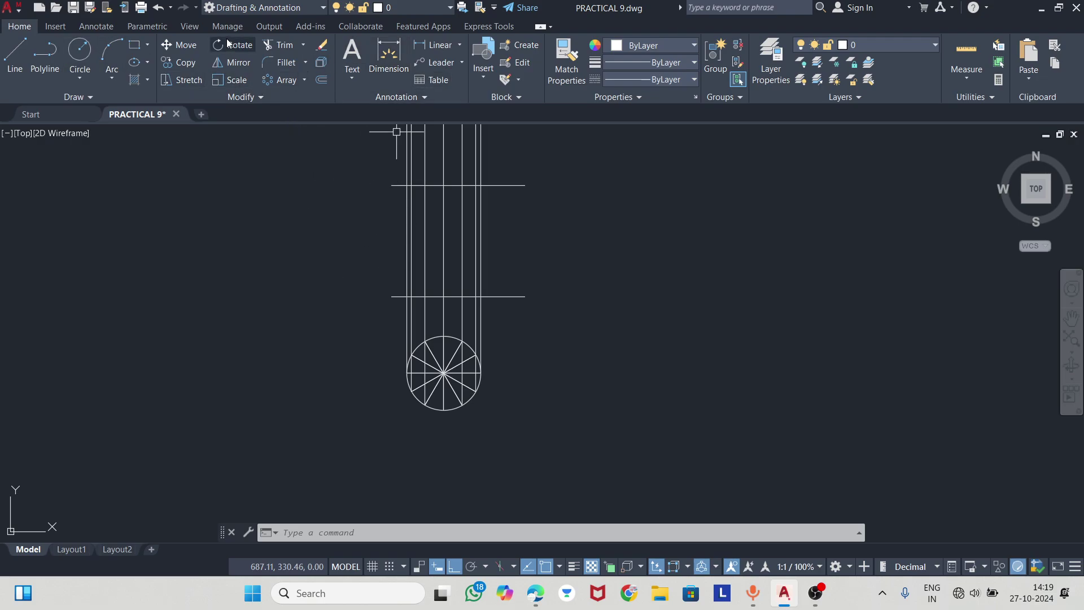
- Fence-trim the projection rays back to the top 60-unit line
click(271, 44)
click(575, 153)
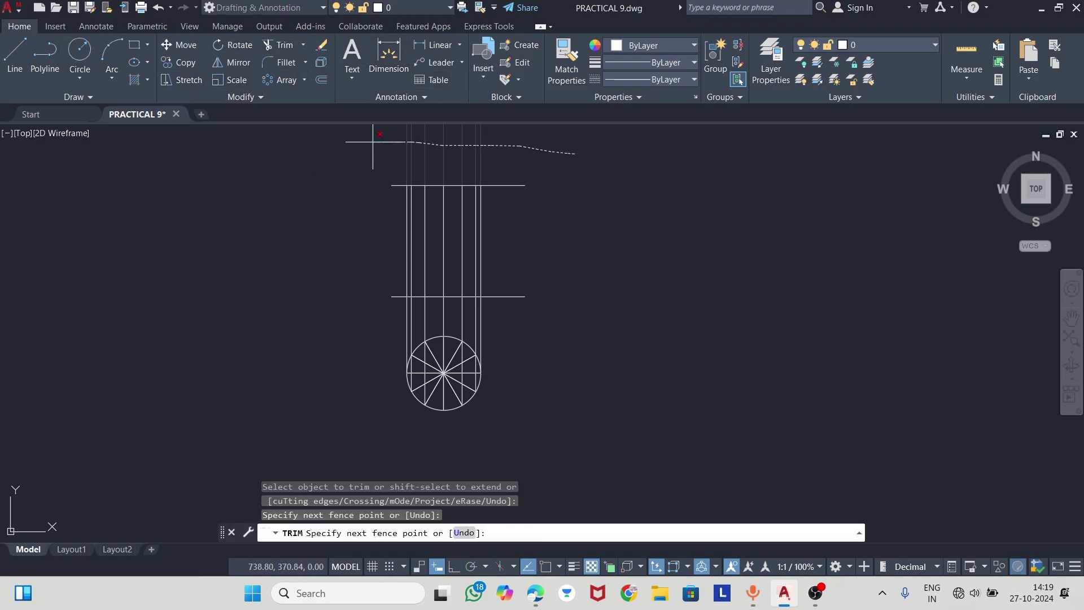
key(Return)
key(Escape)
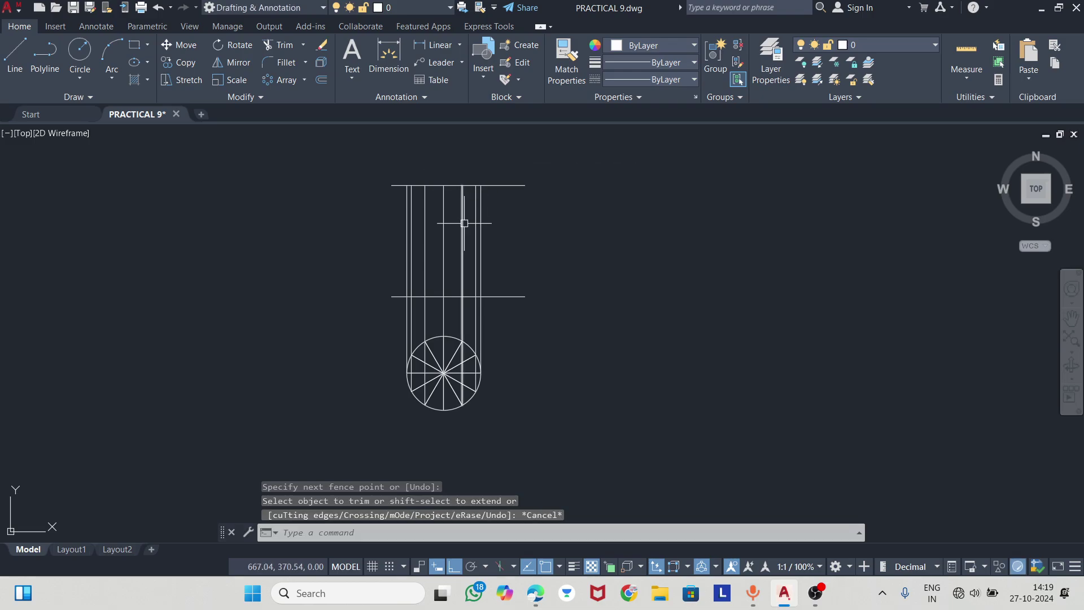
scroll(426, 218, up, 2)
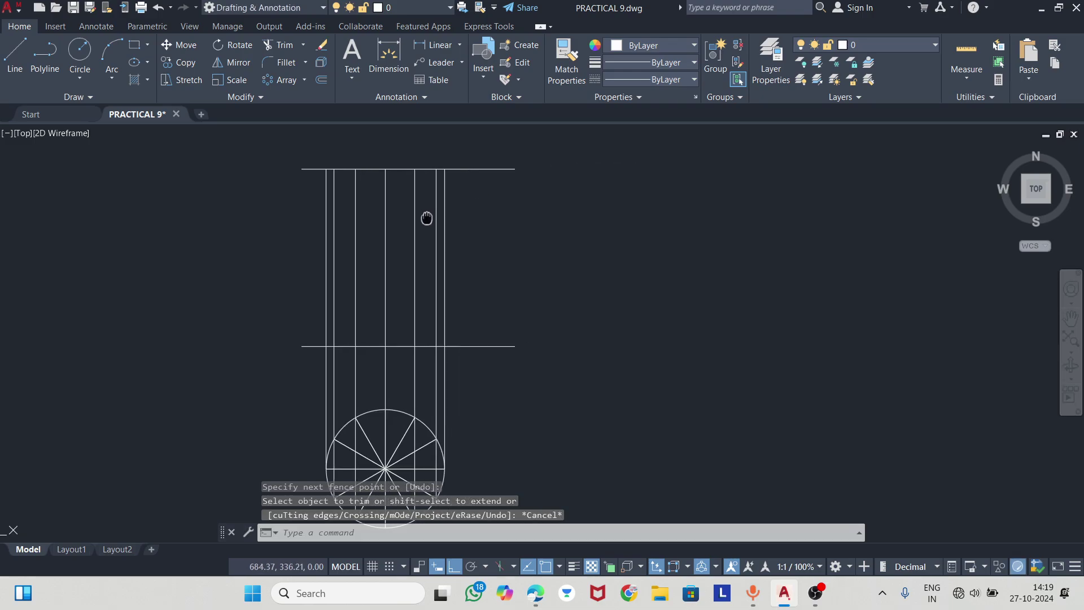
- Trim the left and right overhangs of both horizontal lines
click(292, 44)
click(479, 277)
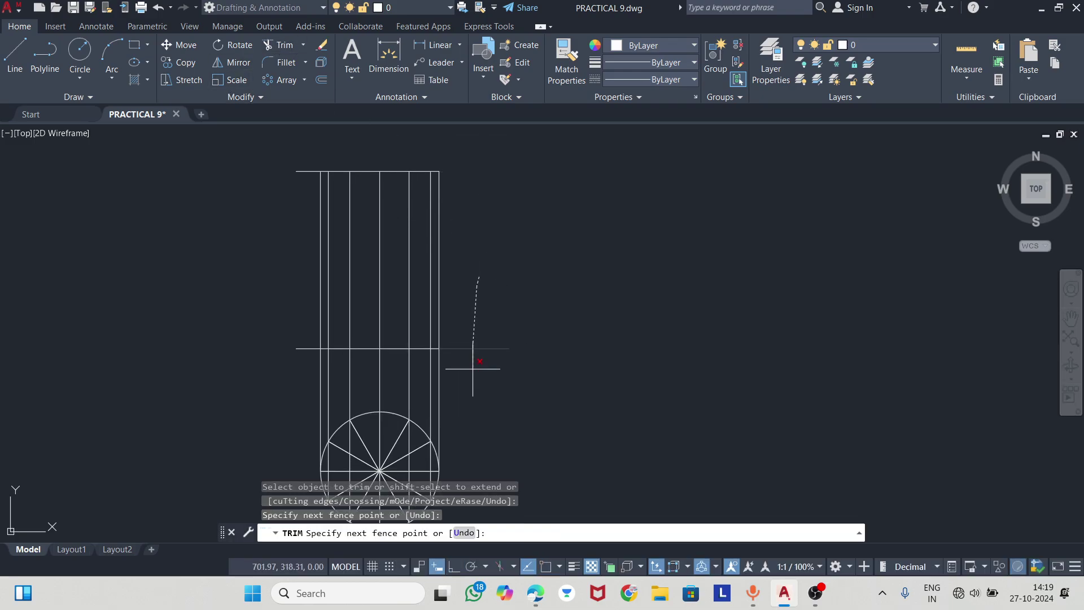
drag(473, 368, 473, 372)
drag(301, 147, 299, 211)
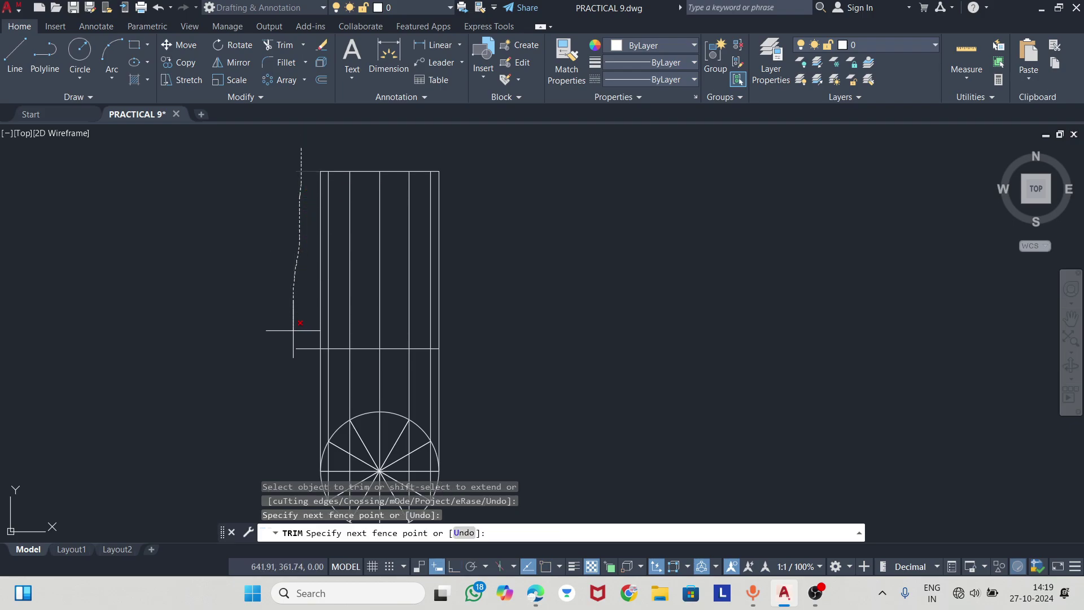
drag(298, 359, 300, 364)
- Finish trimming and check the object snap settings, then cancel the line
key(Escape)
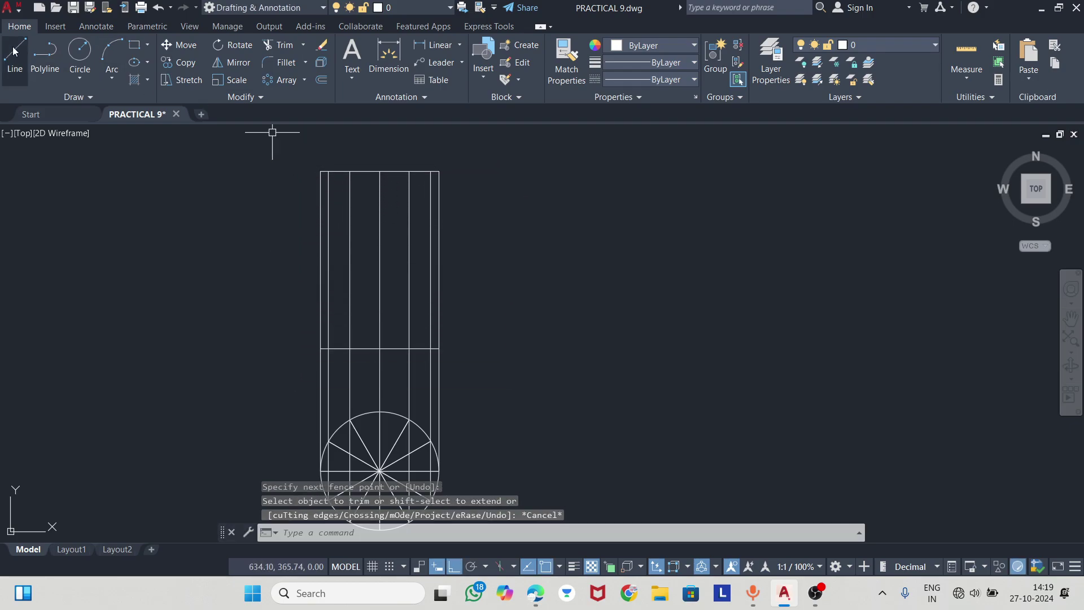
click(10, 49)
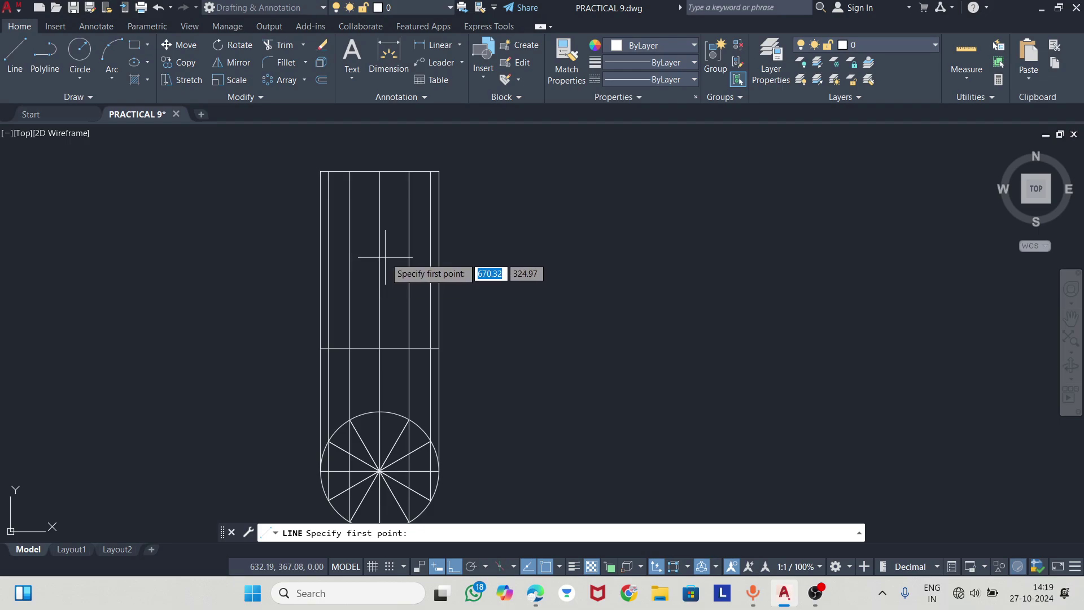
click(559, 566)
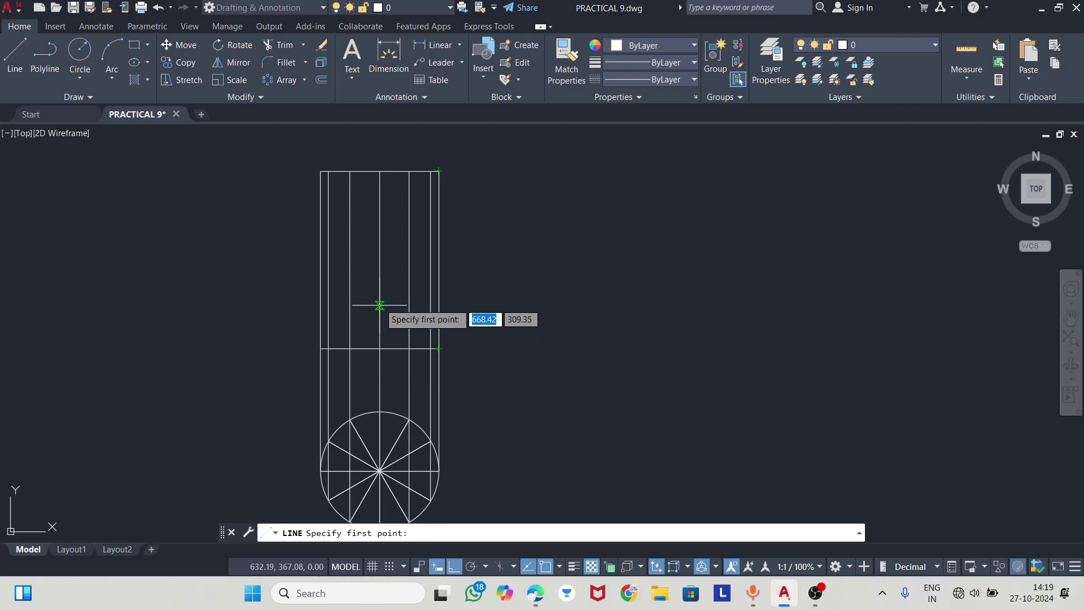
key(Escape)
- Offset the rectangle's bottom line 30 units upward to mark mid-height
click(362, 349)
text(O)
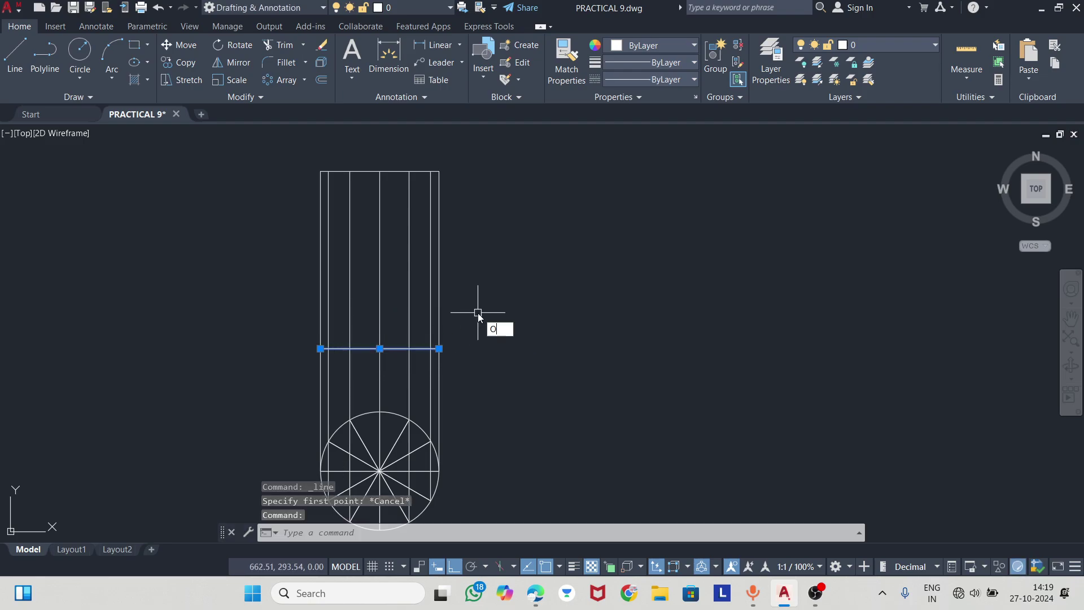
text(FF)
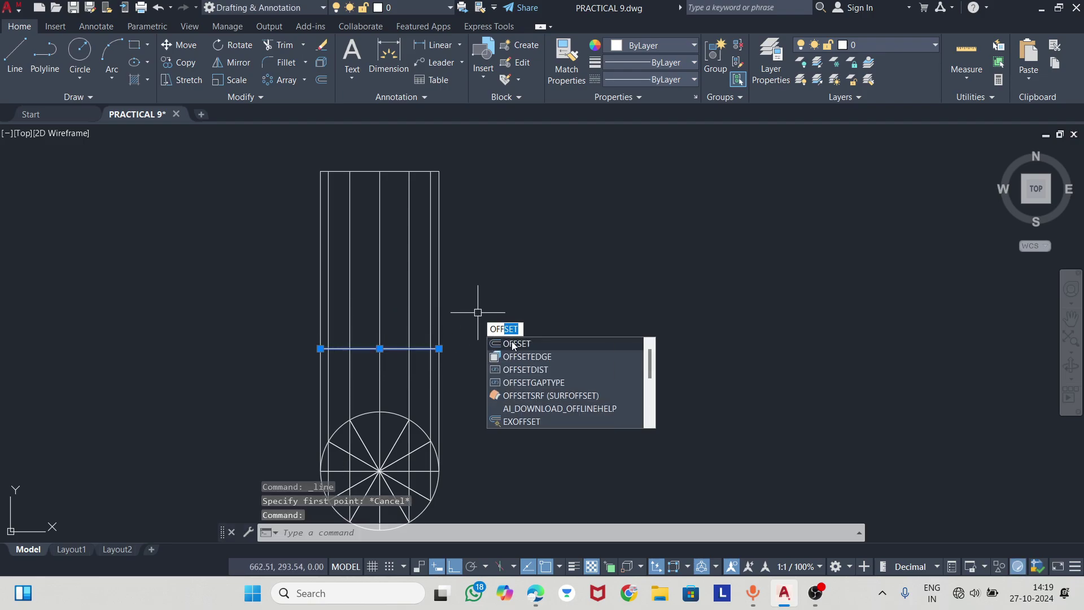
click(512, 343)
click(438, 348)
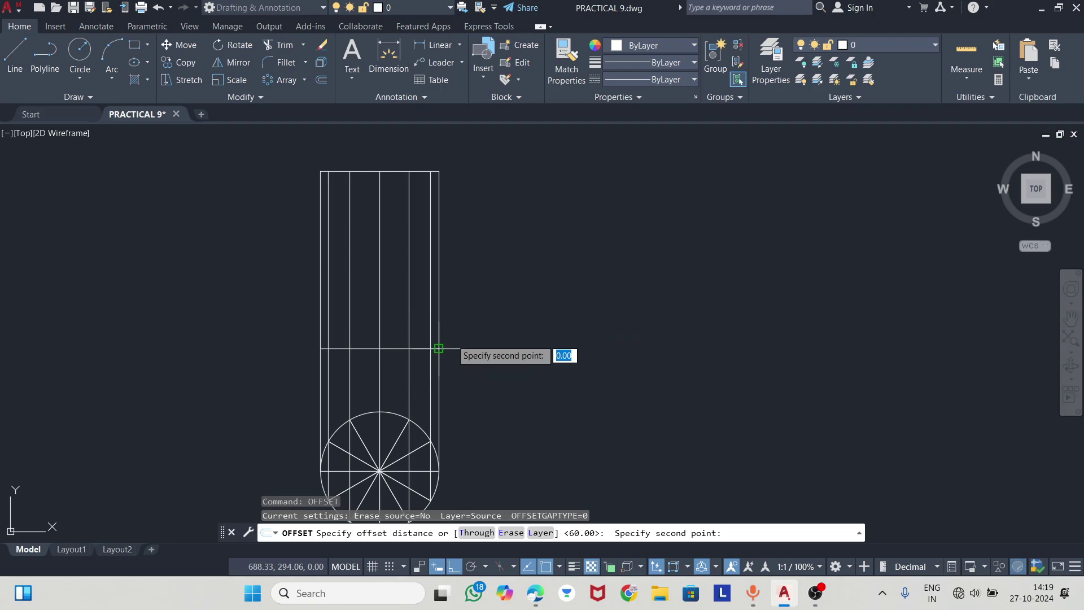
text(0)
key(Return)
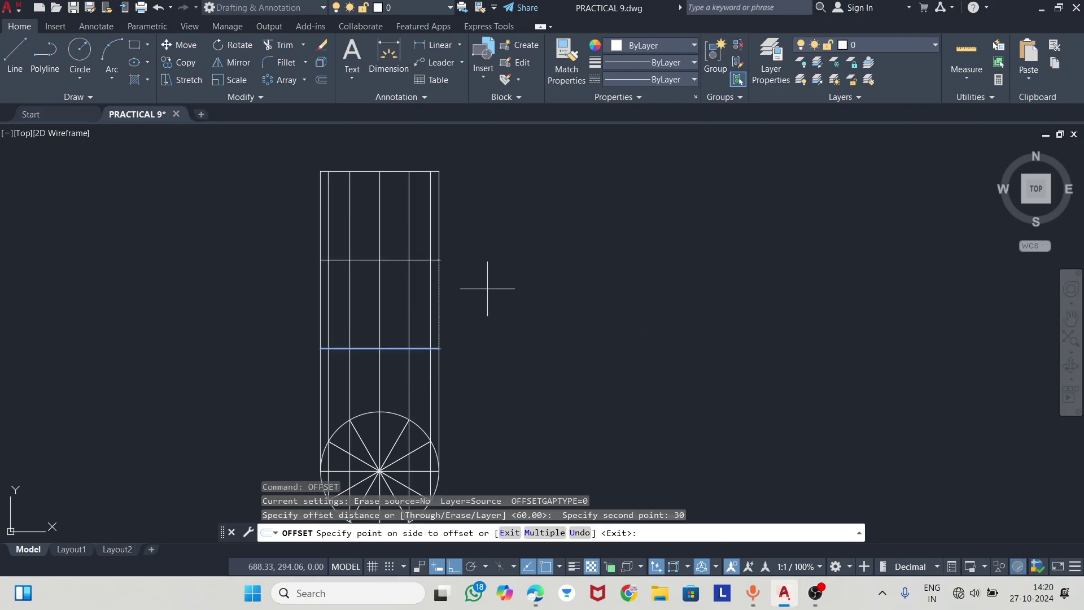
click(492, 286)
key(Escape)
- Draw a 45° cutting-plane line from the centre of the mid-height line
click(15, 54)
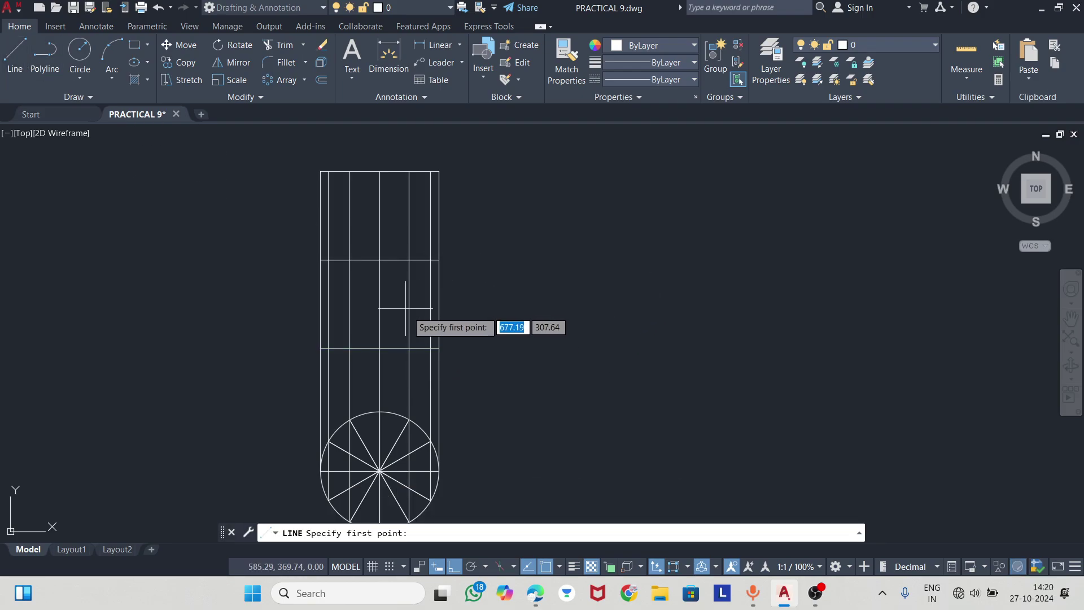
click(379, 260)
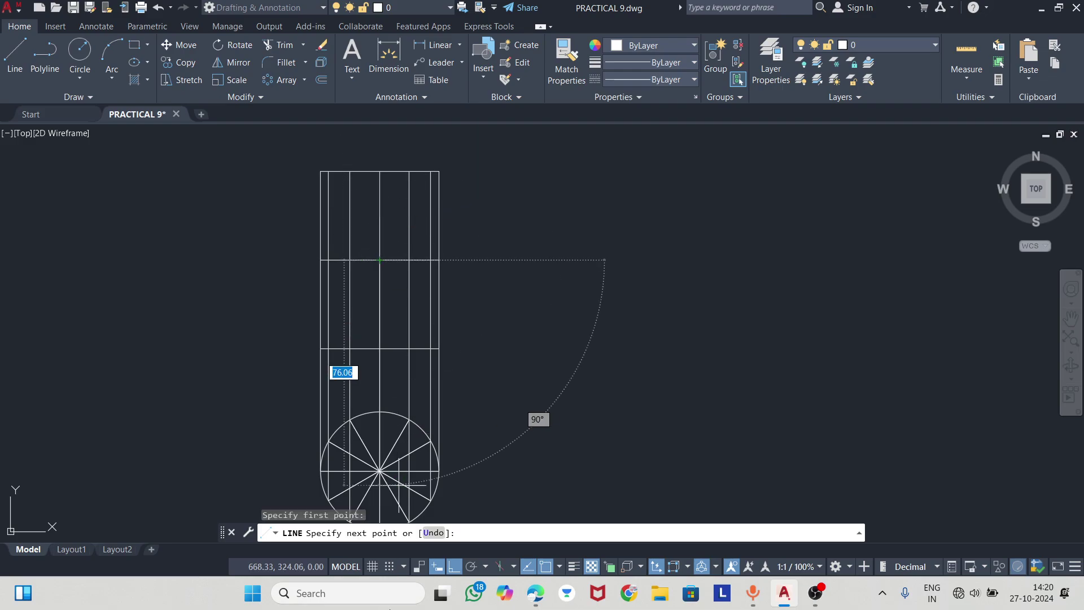
click(457, 567)
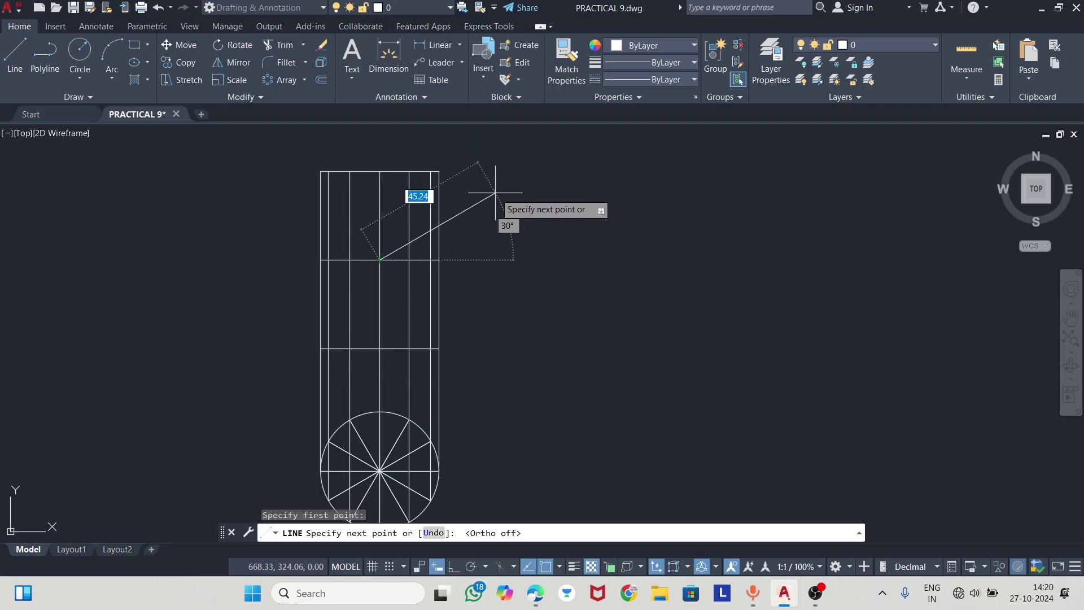
key(Return)
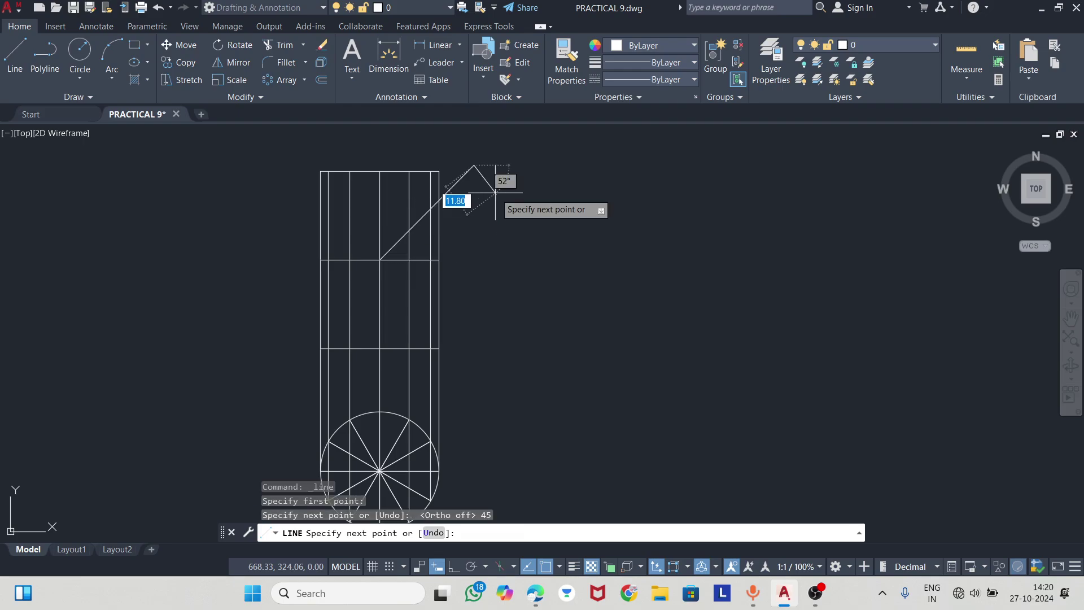
key(Escape)
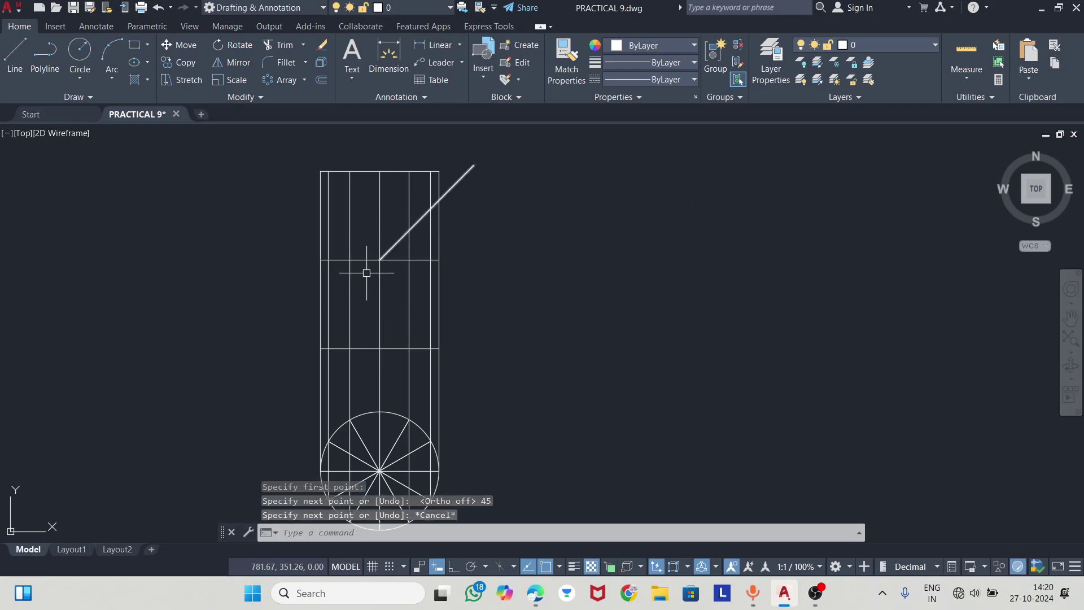
- Extend the cutting plane with a second line from the axis midpoint at 135°
click(15, 55)
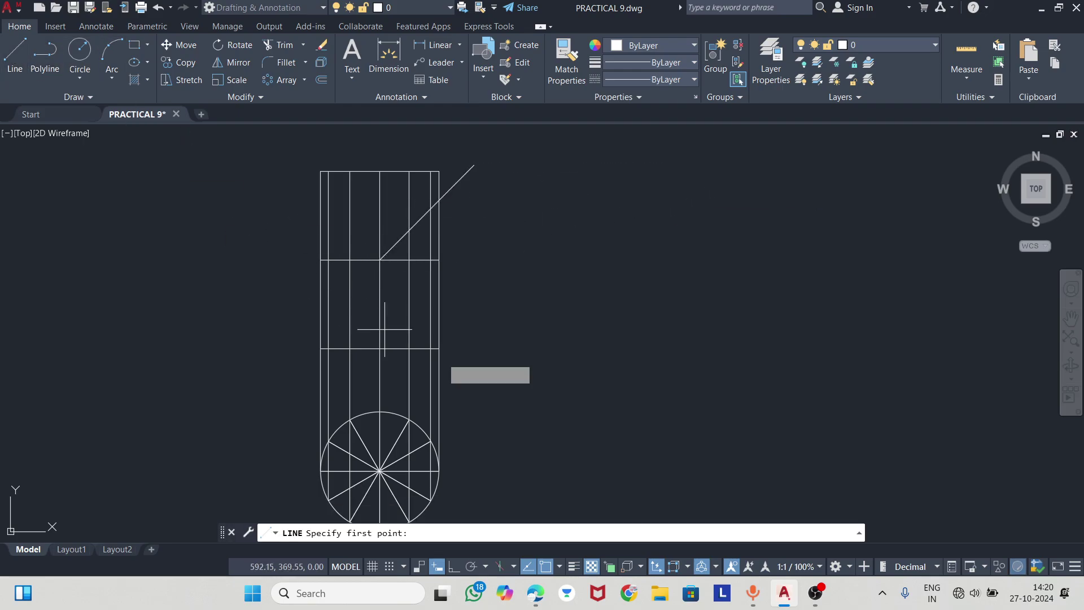
click(379, 260)
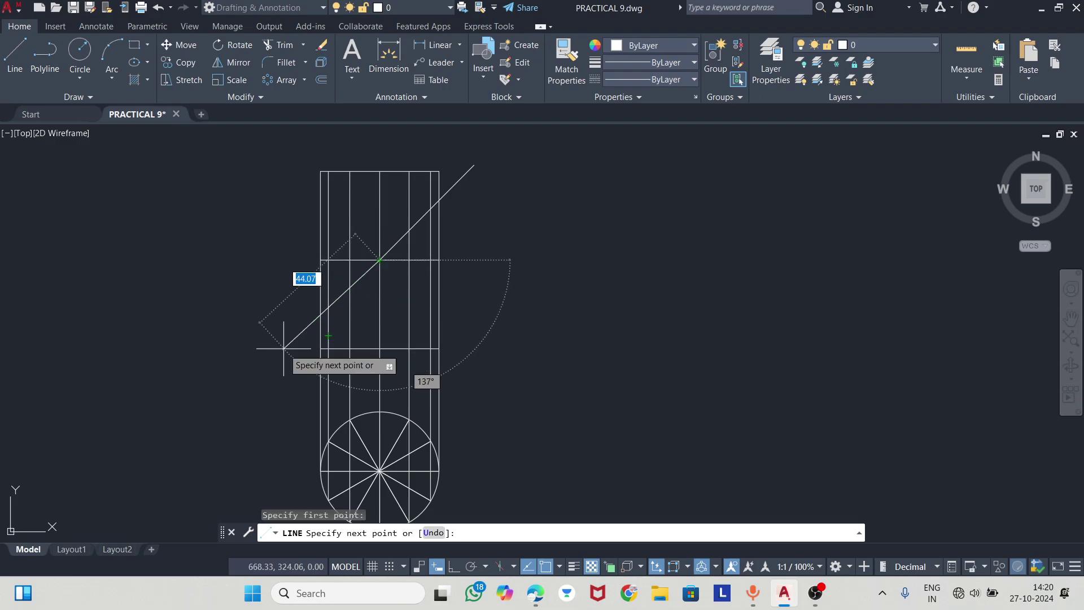
key(Tab)
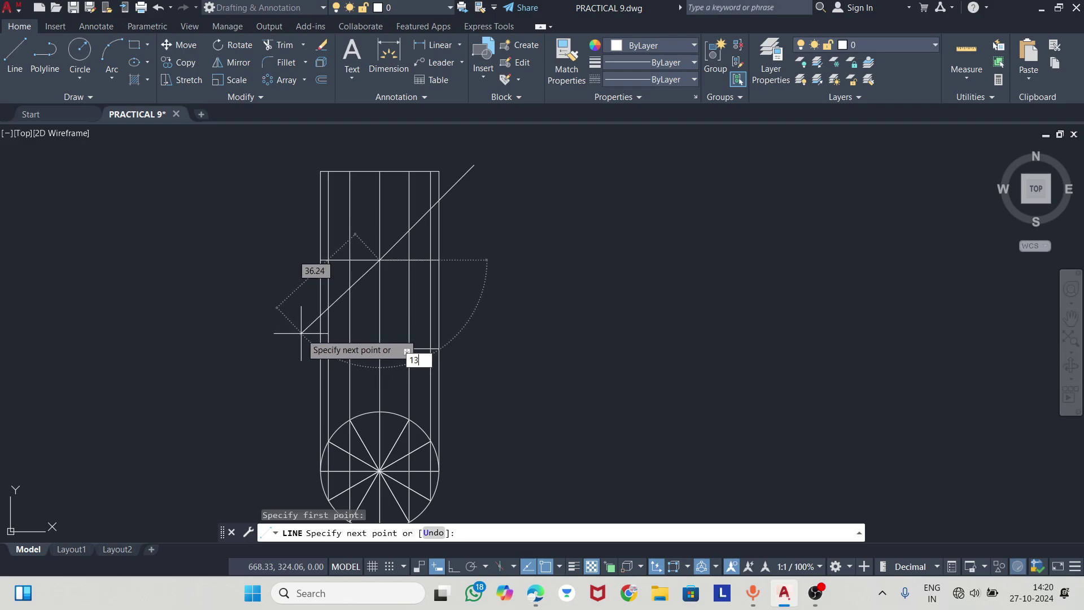
key(Return)
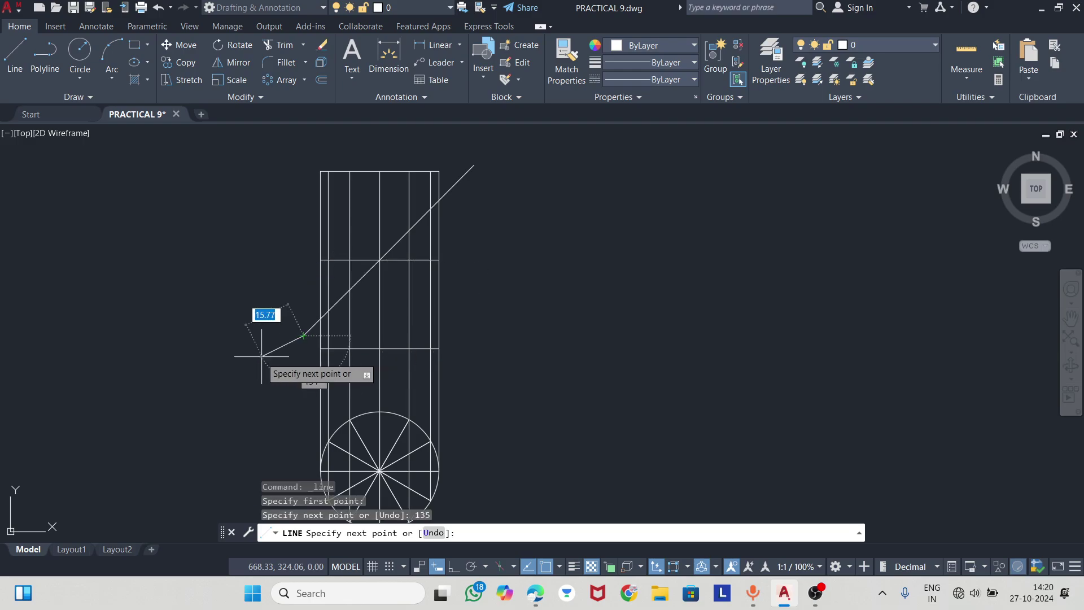
key(Escape)
scroll(432, 244, up, 2)
scroll(355, 305, down, 2)
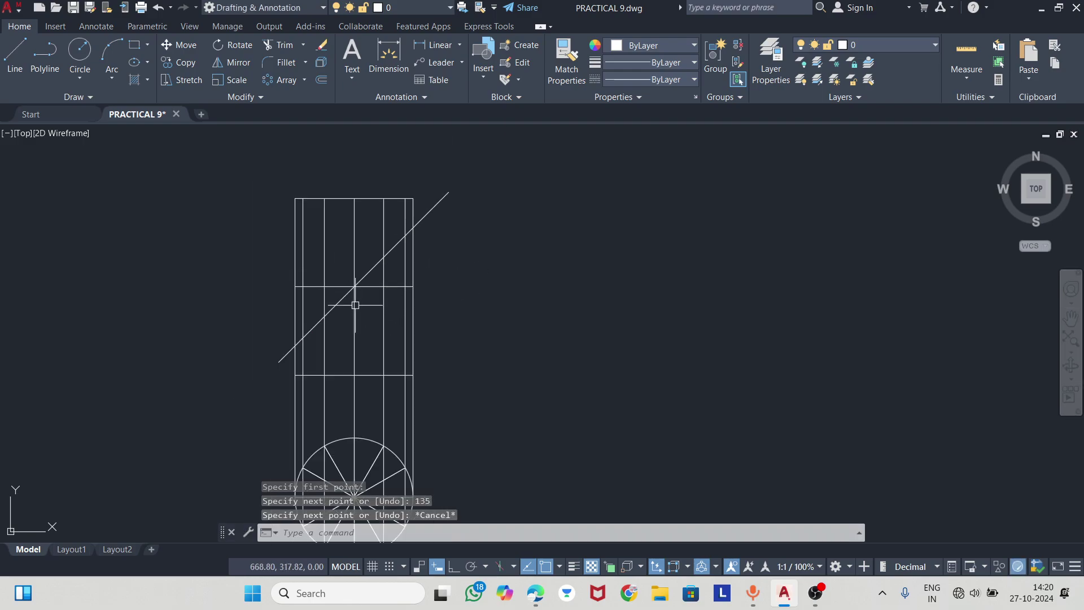
click(448, 191)
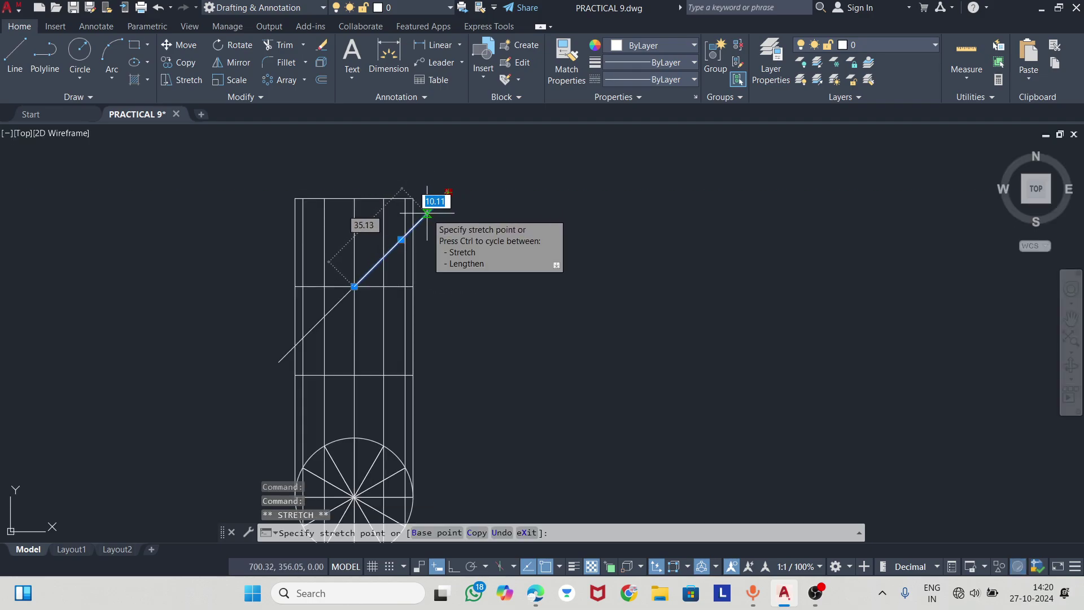
key(Escape)
key(Escape)
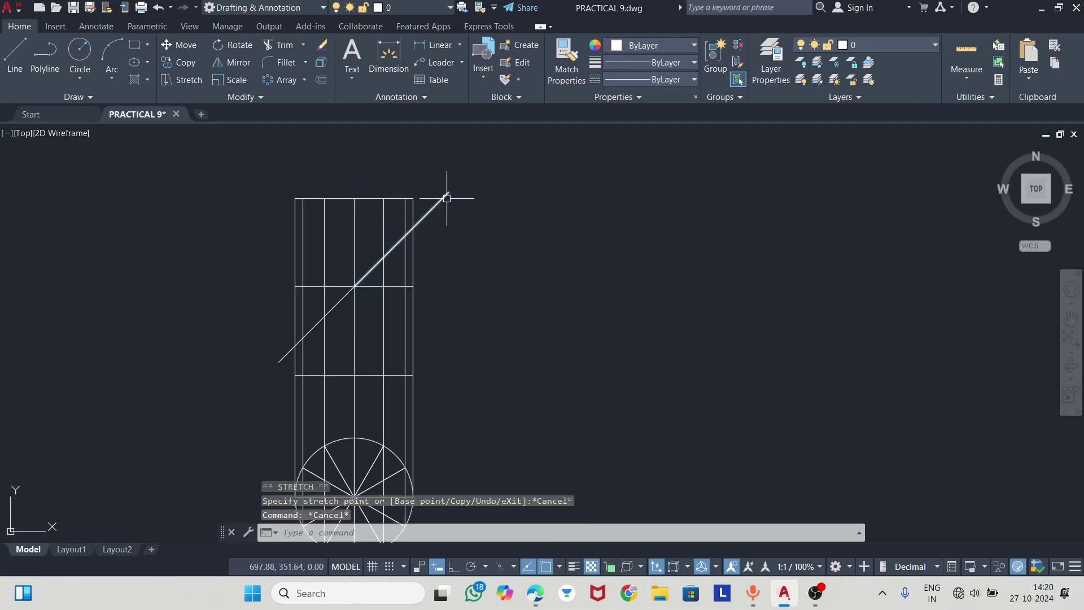
key(Escape)
- Draw a vertical helper line right of the cylinder and attempt a trim
scroll(430, 214, up, 2)
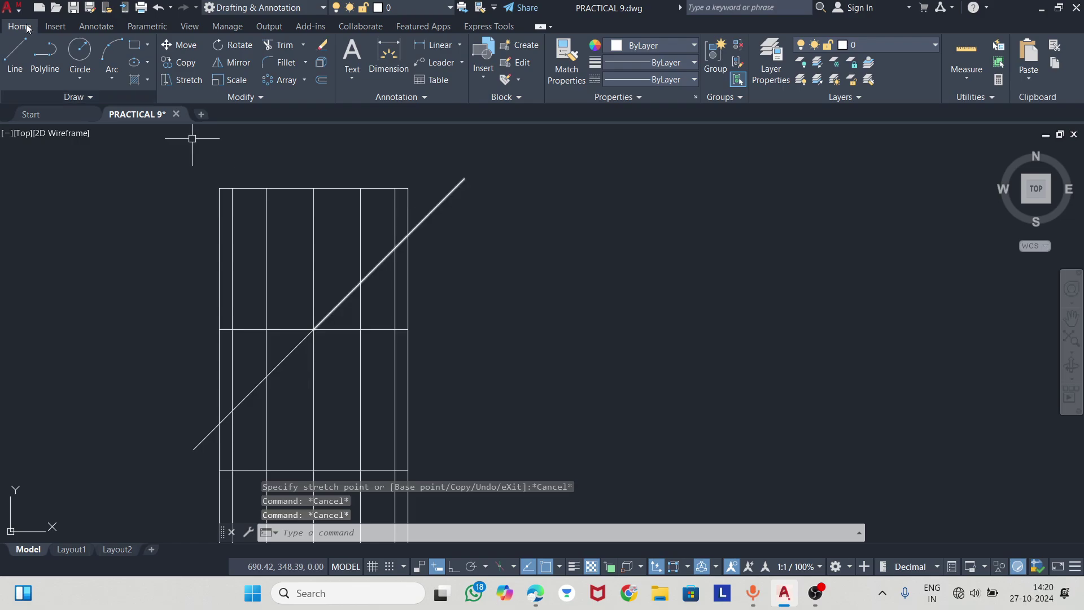
click(22, 53)
click(434, 169)
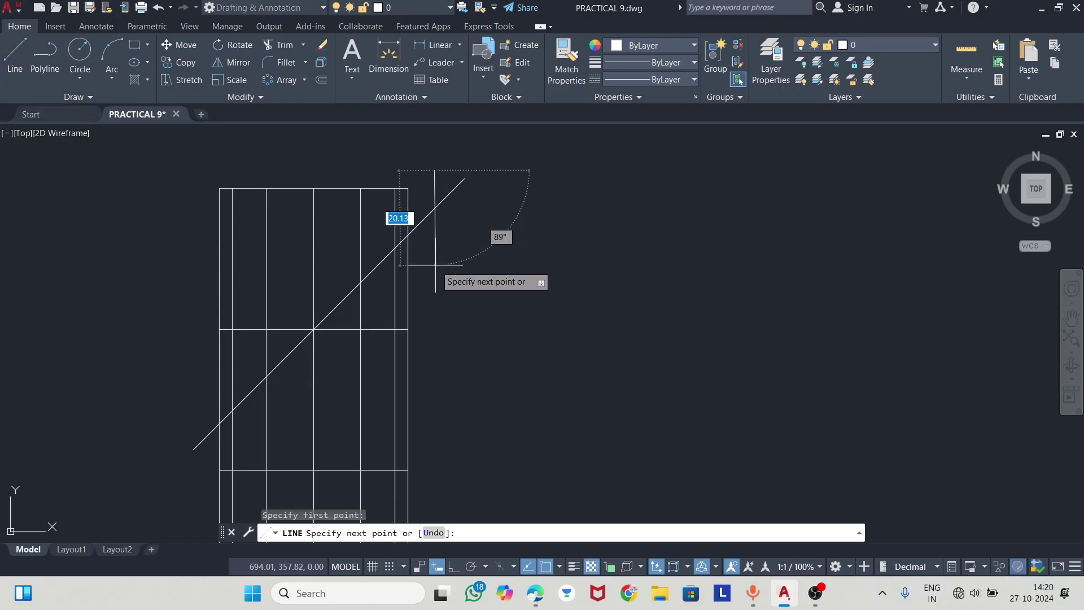
click(435, 265)
key(Escape)
key(Escape)
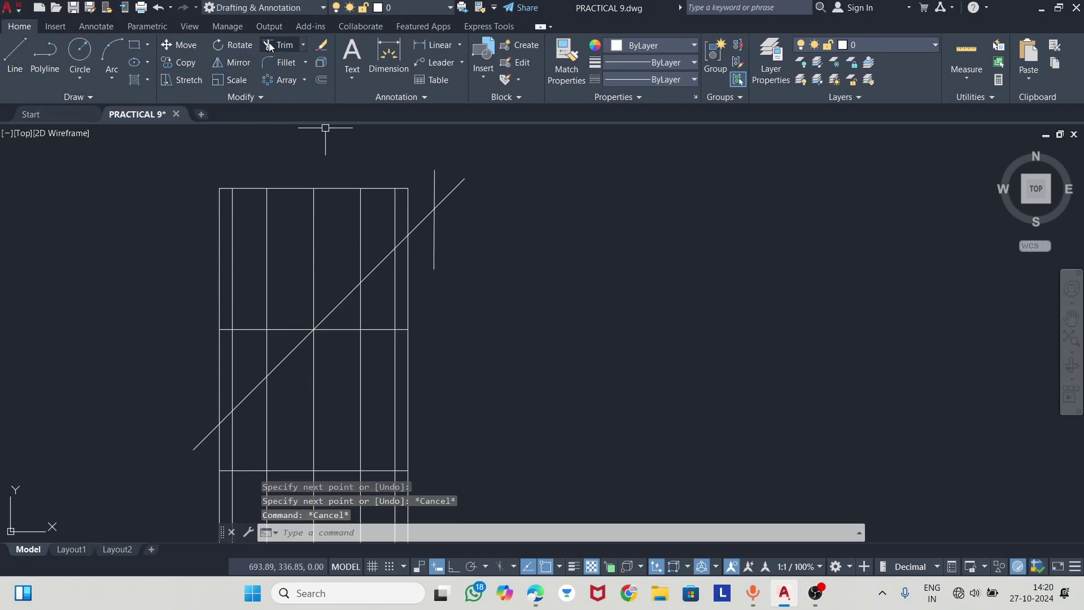
click(270, 46)
click(422, 196)
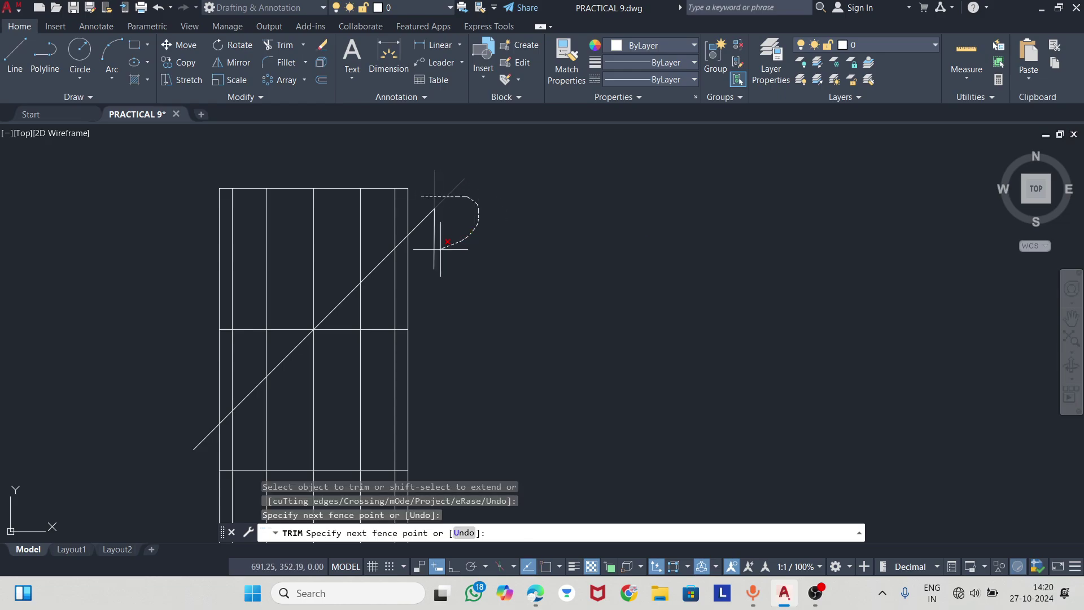
key(Escape)
- Erase the middle horizontal division line
scroll(523, 278, down, 2)
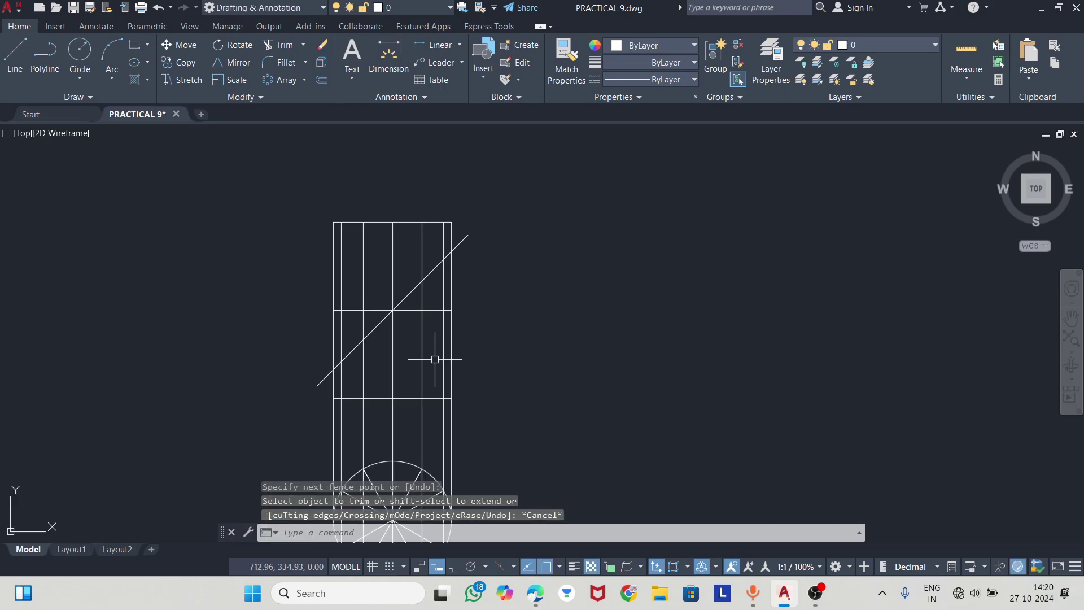
scroll(435, 359, up, 2)
middle_drag(440, 347, 454, 258)
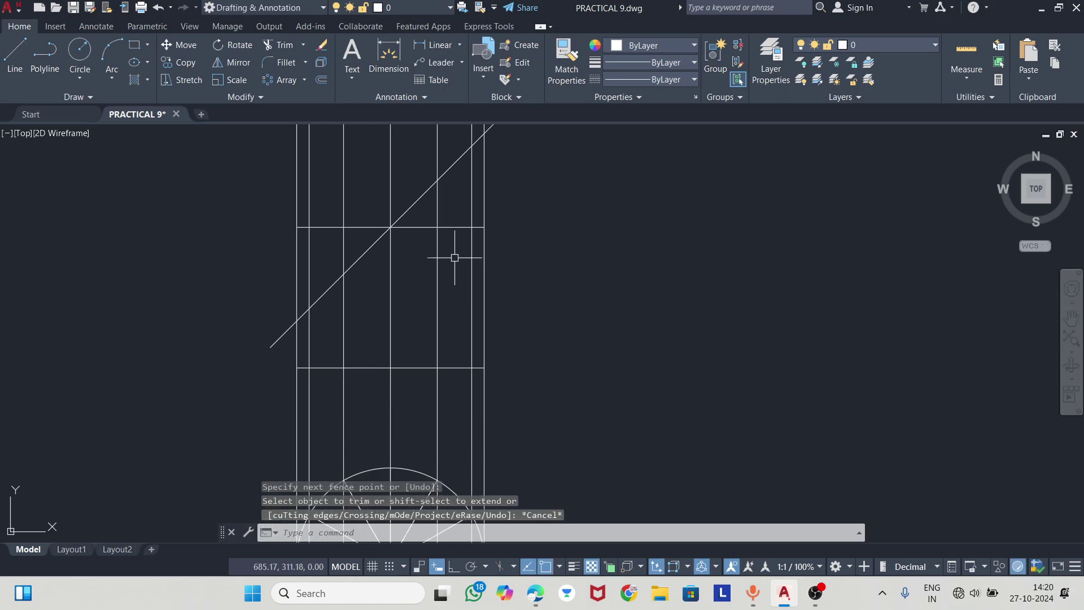
click(413, 228)
key(Delete)
- Give both diagonal segments the dashed AM_ISO08W050 linetype instead of CENTER
scroll(534, 266, down, 2)
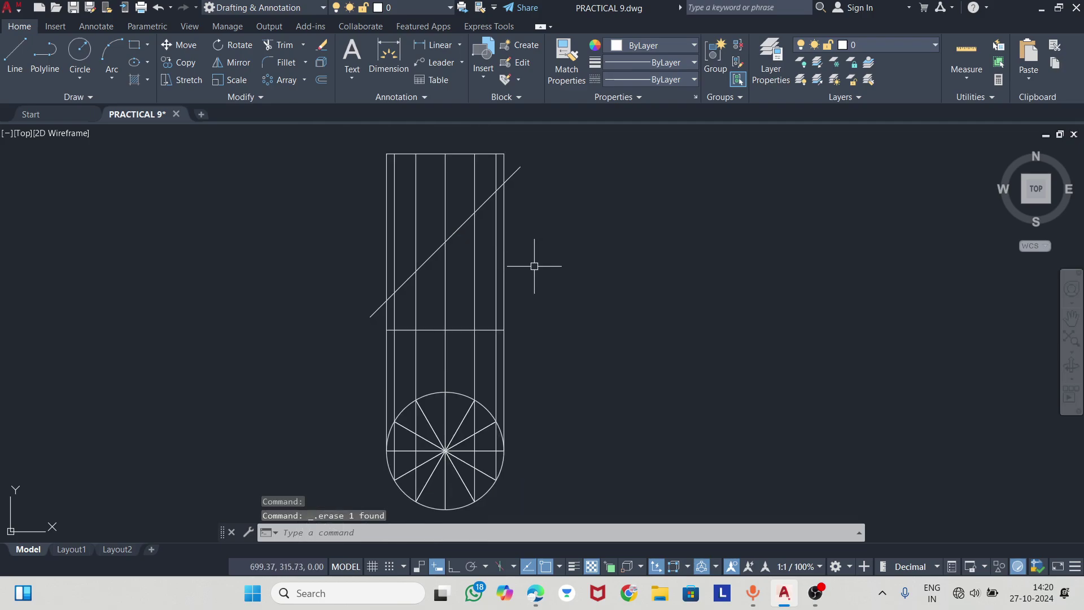
click(513, 168)
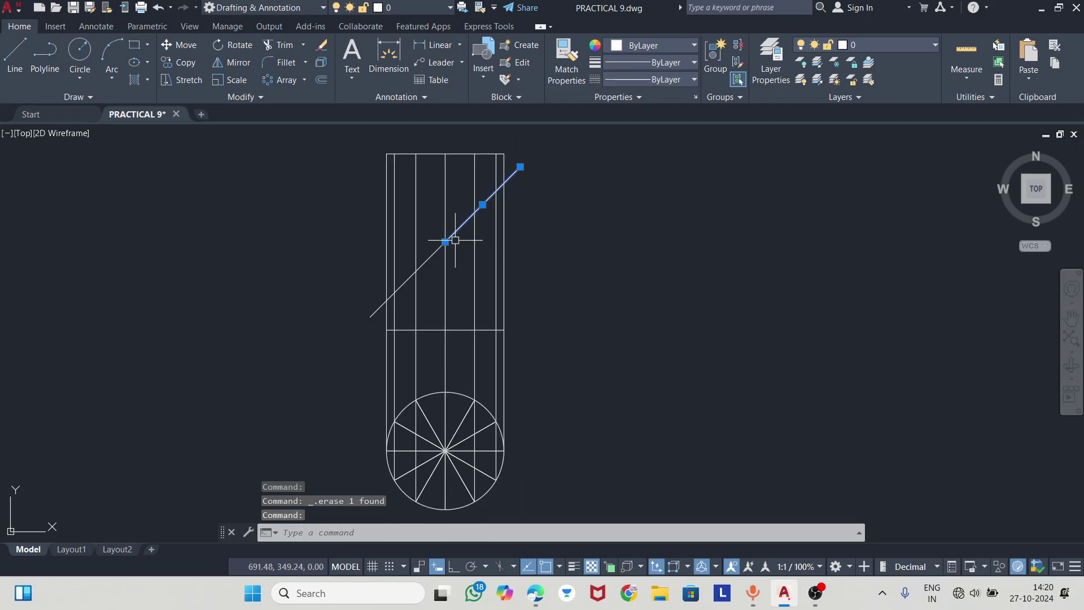
click(388, 303)
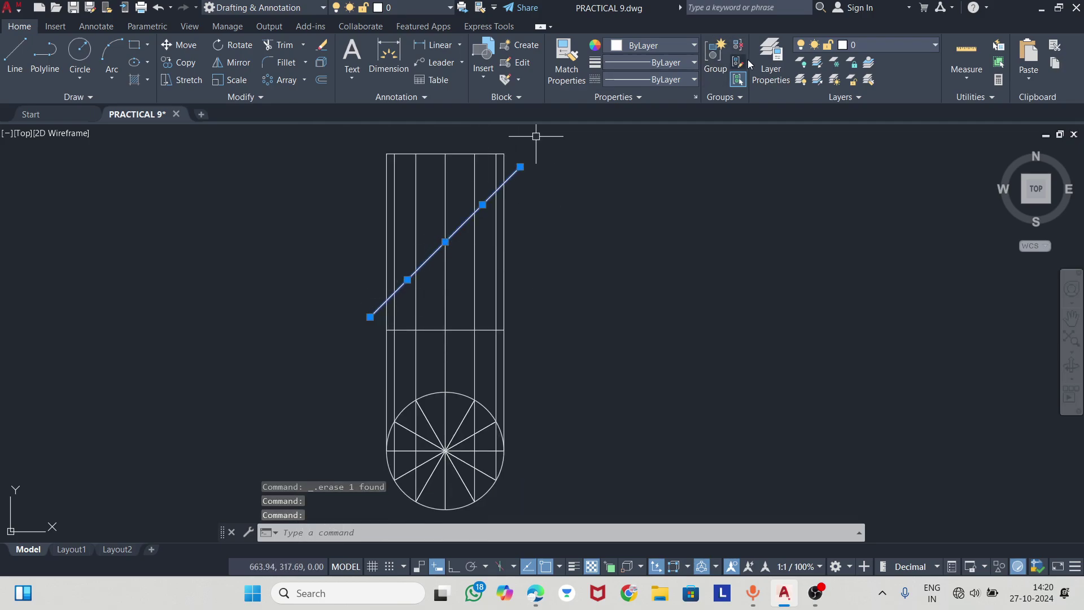
click(657, 79)
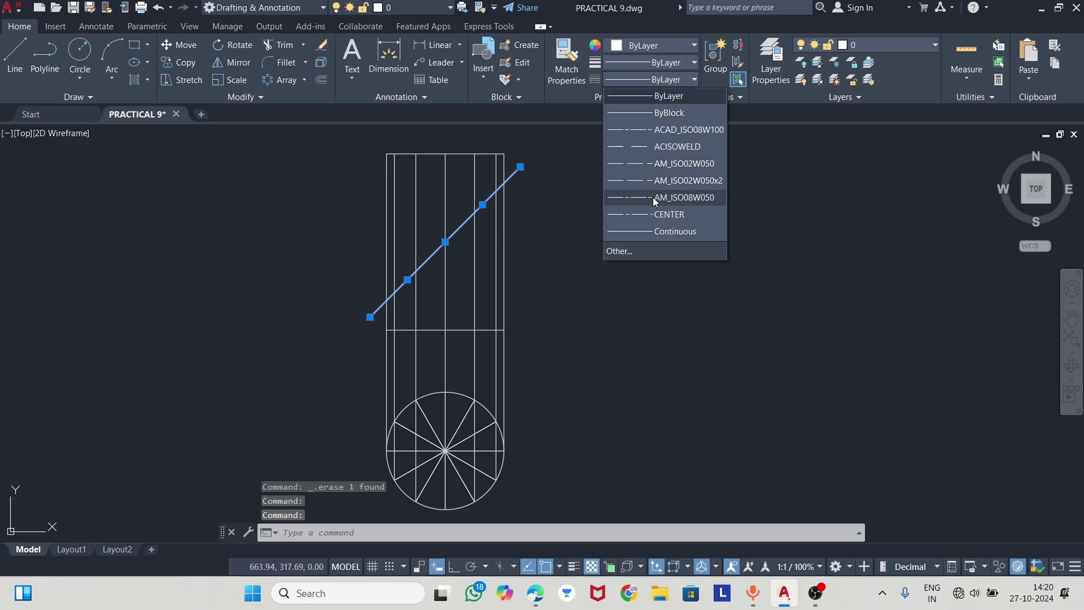
click(655, 217)
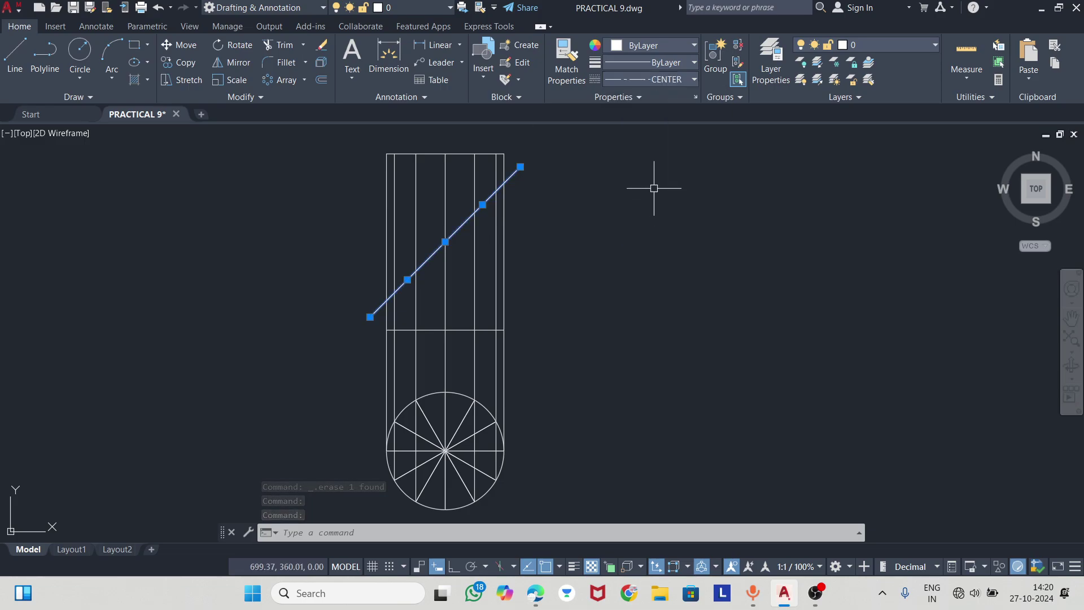
click(652, 79)
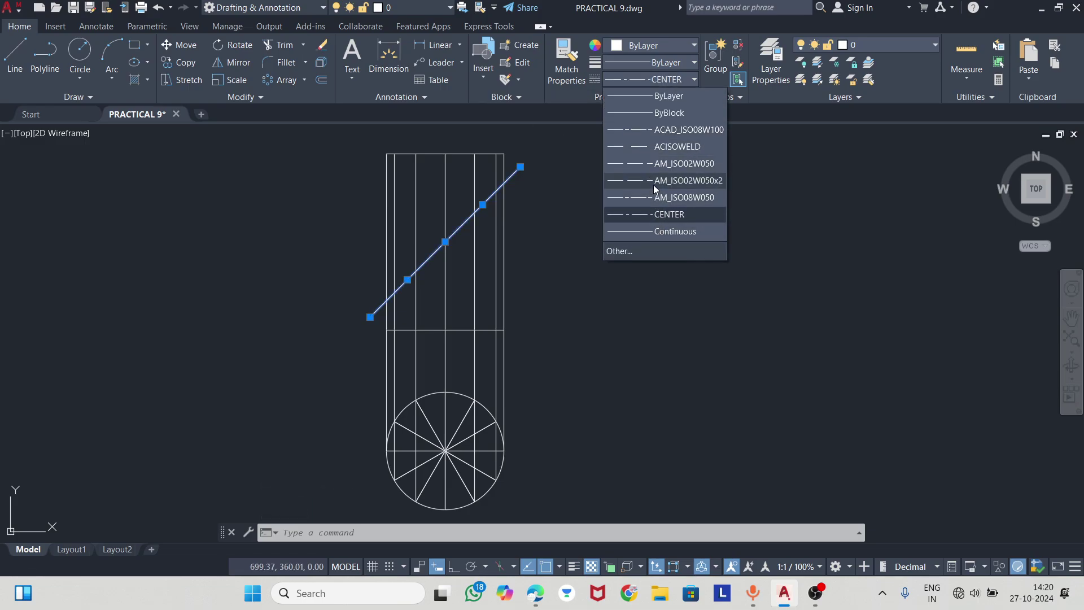
click(656, 200)
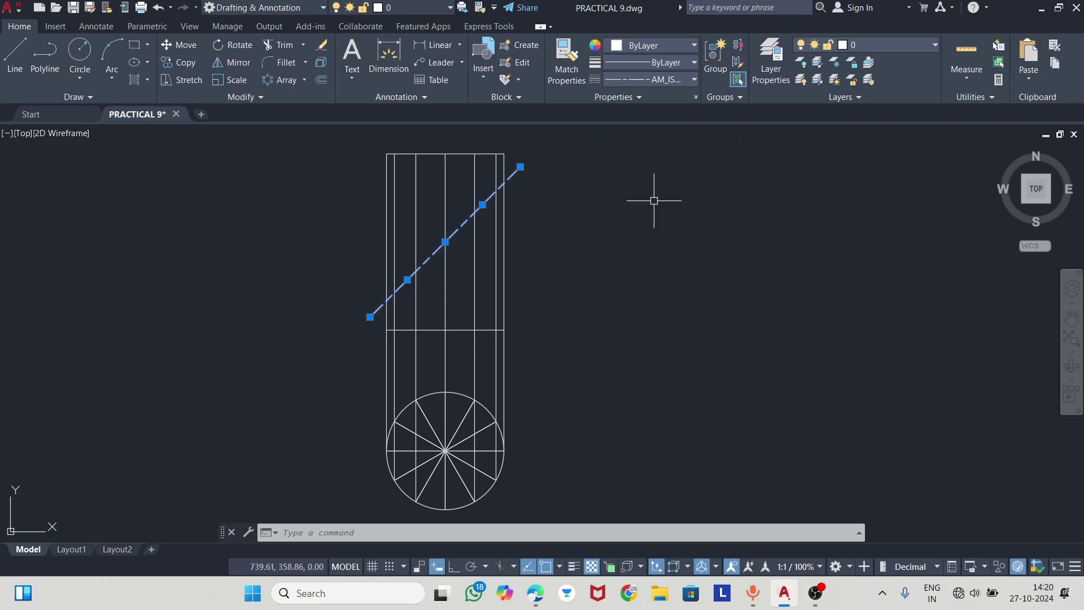
key(Escape)
- Delete the stray vertical line near the circle below the cylinder
scroll(523, 215, up, 3)
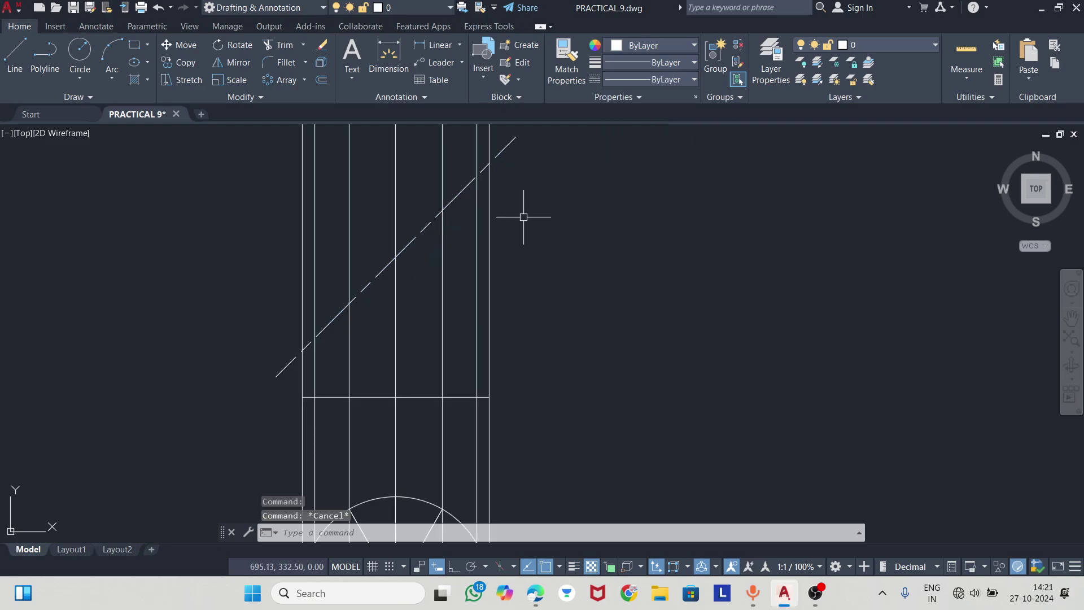
scroll(526, 200, down, 3)
middle_drag(540, 364, 535, 317)
scroll(495, 339, up, 1)
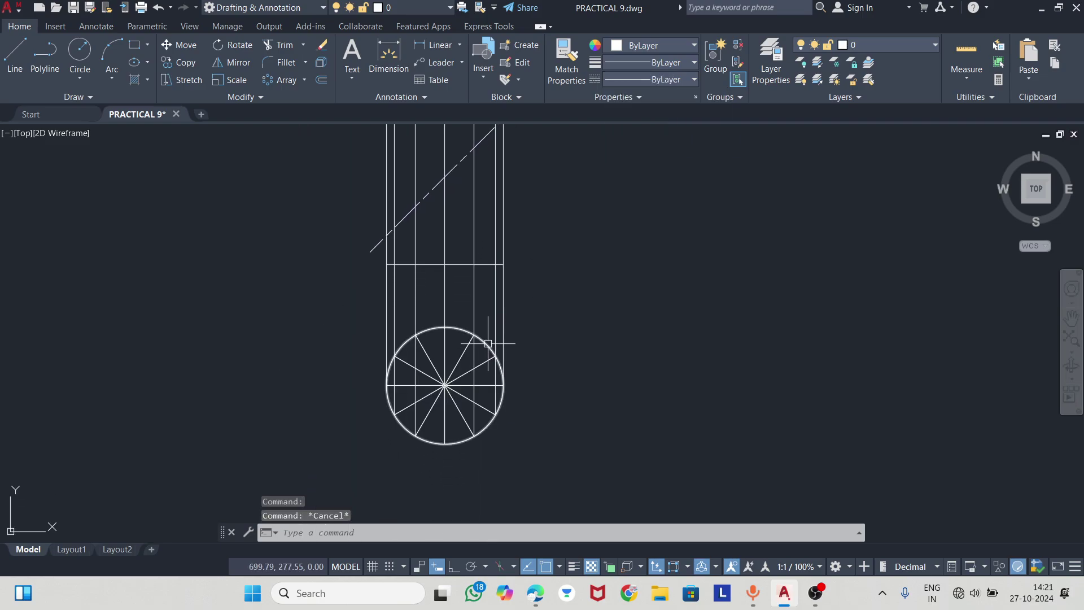
scroll(474, 401, down, 1)
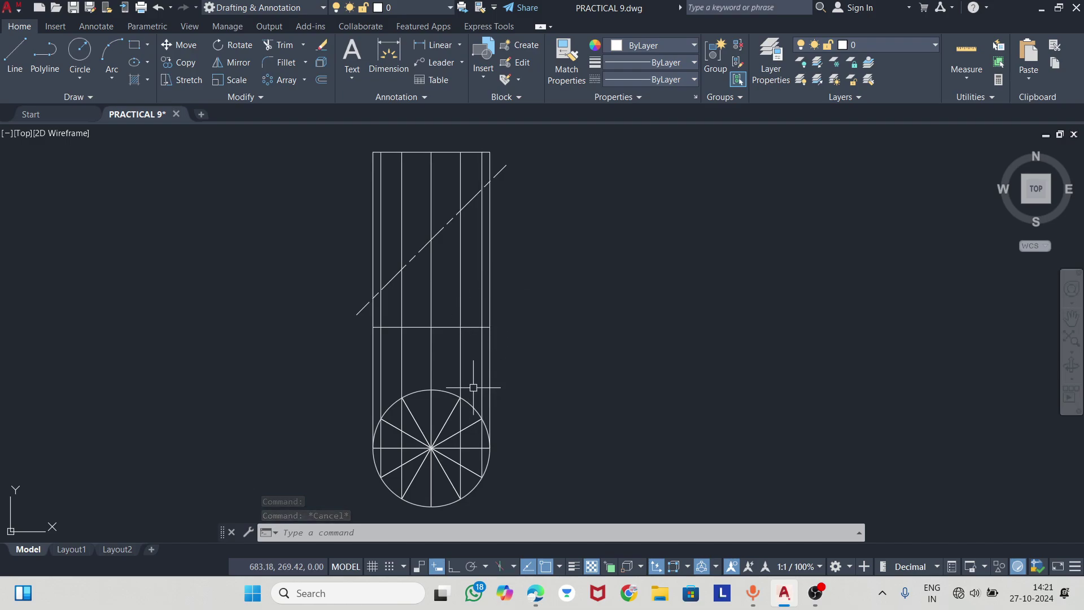
click(488, 374)
key(Delete)
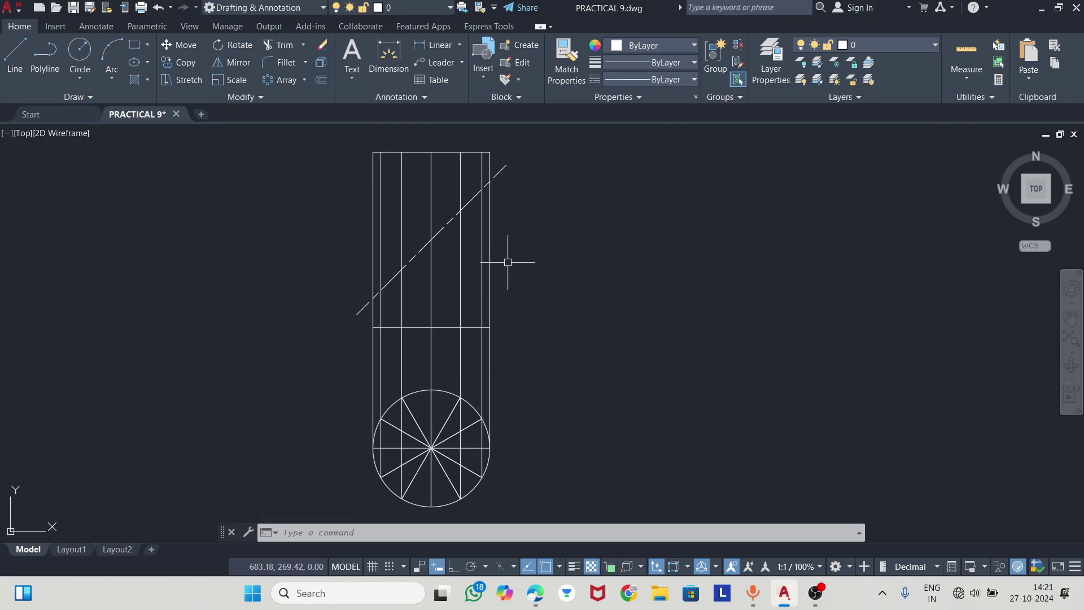
mouse_move(506, 268)
middle_down()
mouse_move(402, 285)
mouse_move(409, 242)
middle_up()
key(alt+Tab)
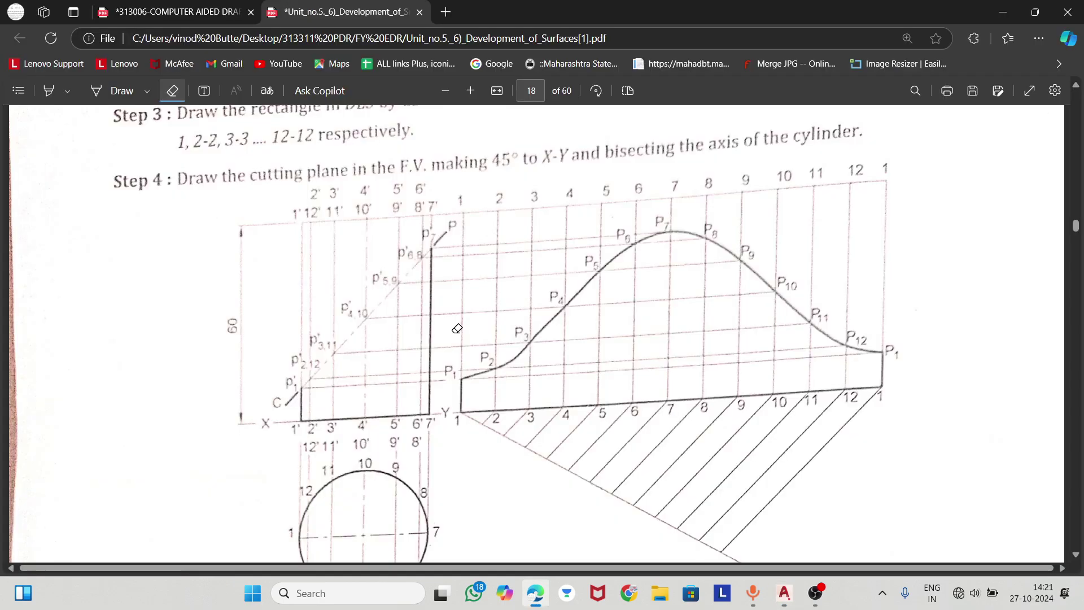
scroll(379, 397, down, 1)
scroll(380, 397, down, 2)
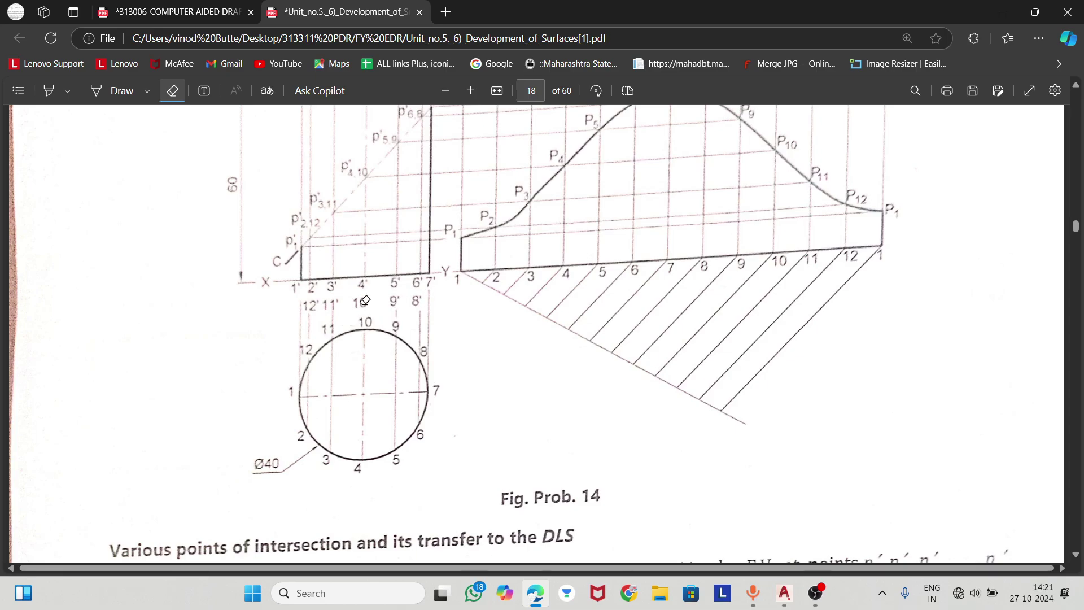
key(alt+Tab)
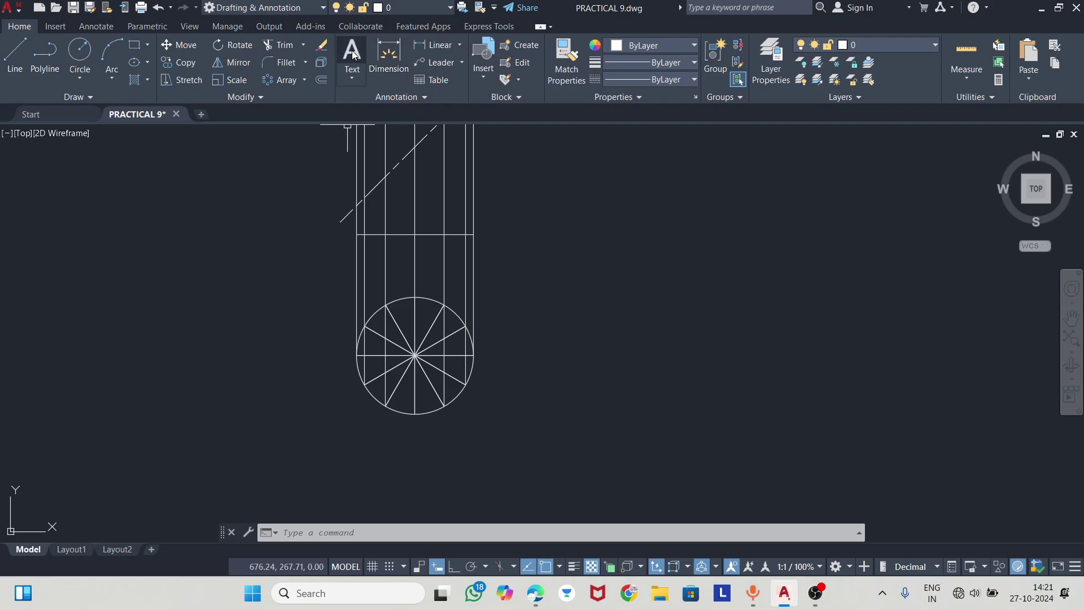
middle_drag(406, 294, 374, 382)
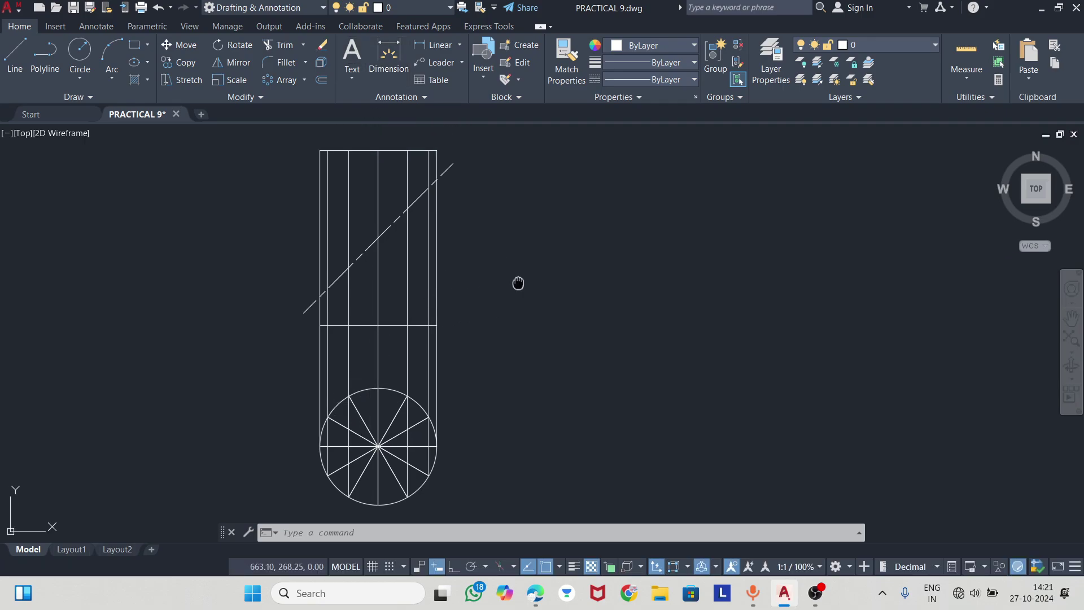
middle_drag(517, 283, 482, 328)
middle_drag(394, 305, 392, 276)
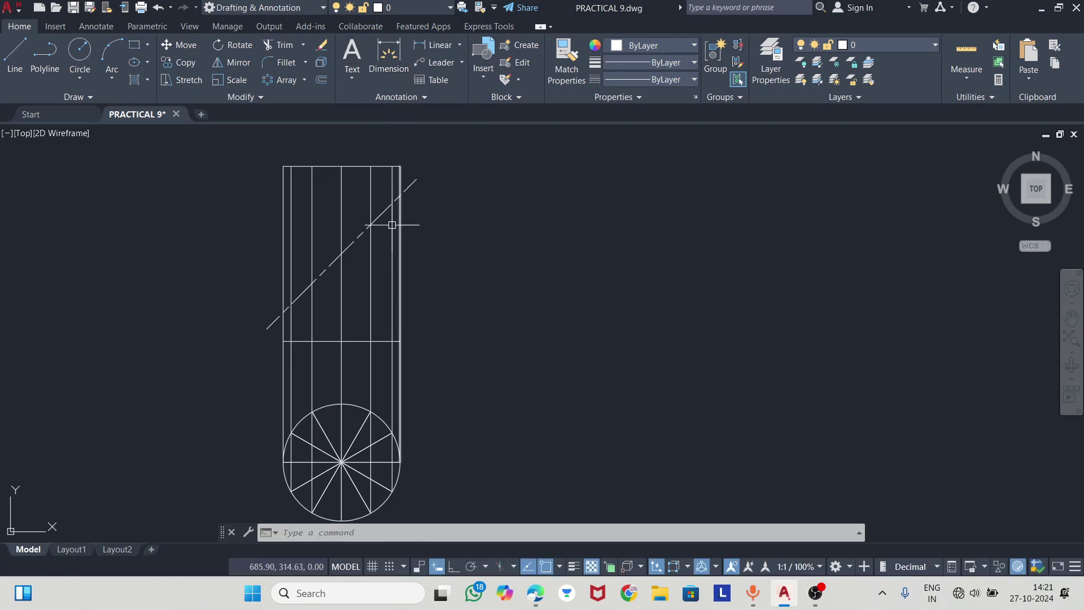
click(500, 539)
text(ARR)
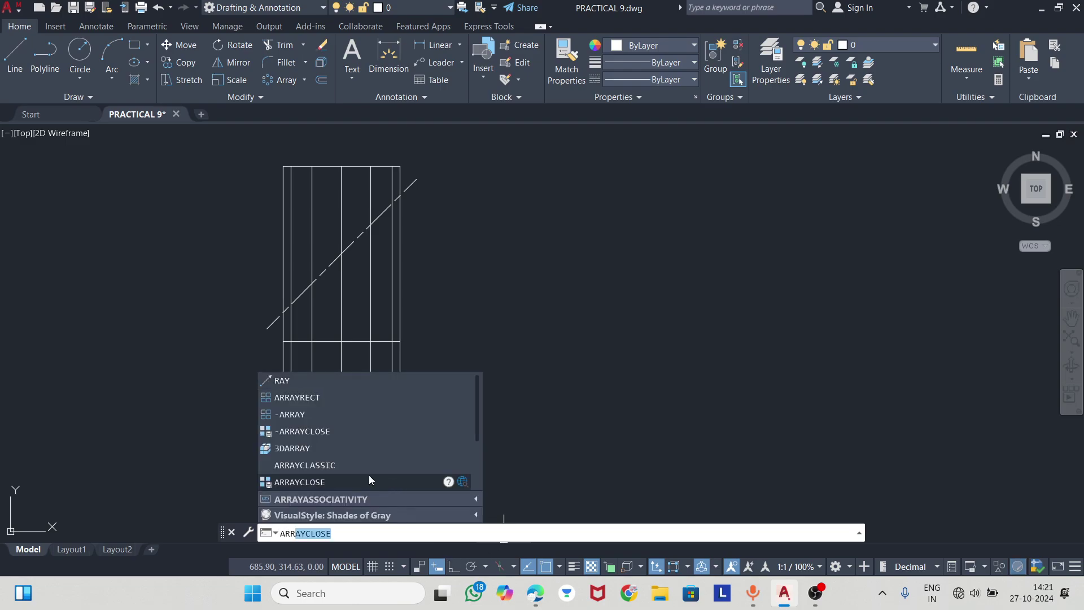
- With Ortho on, cast a horizontal ray rightward from the rectangle's top-right corner
click(299, 381)
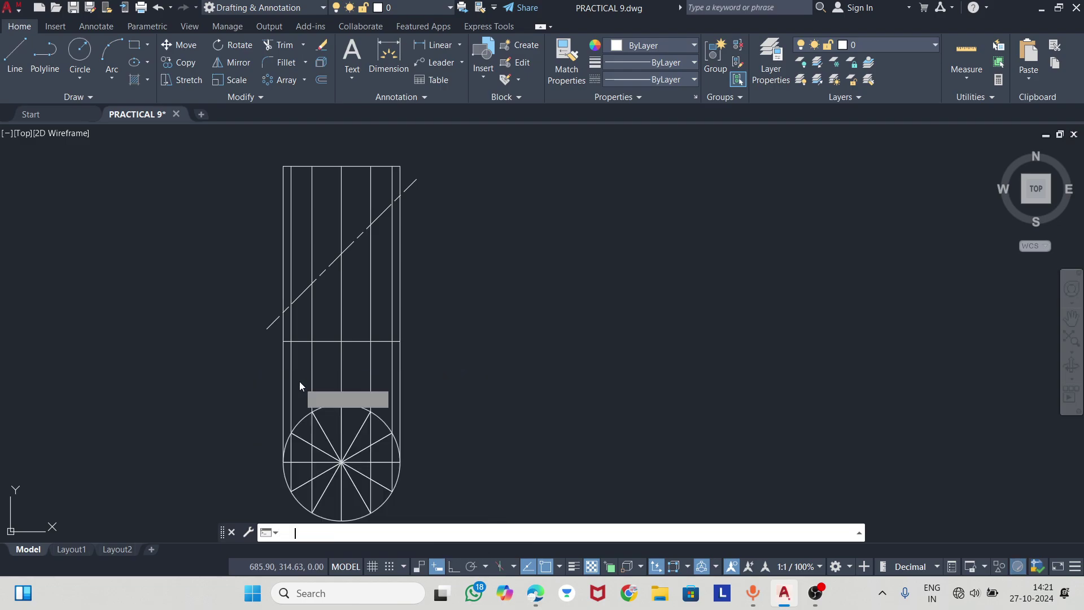
click(401, 167)
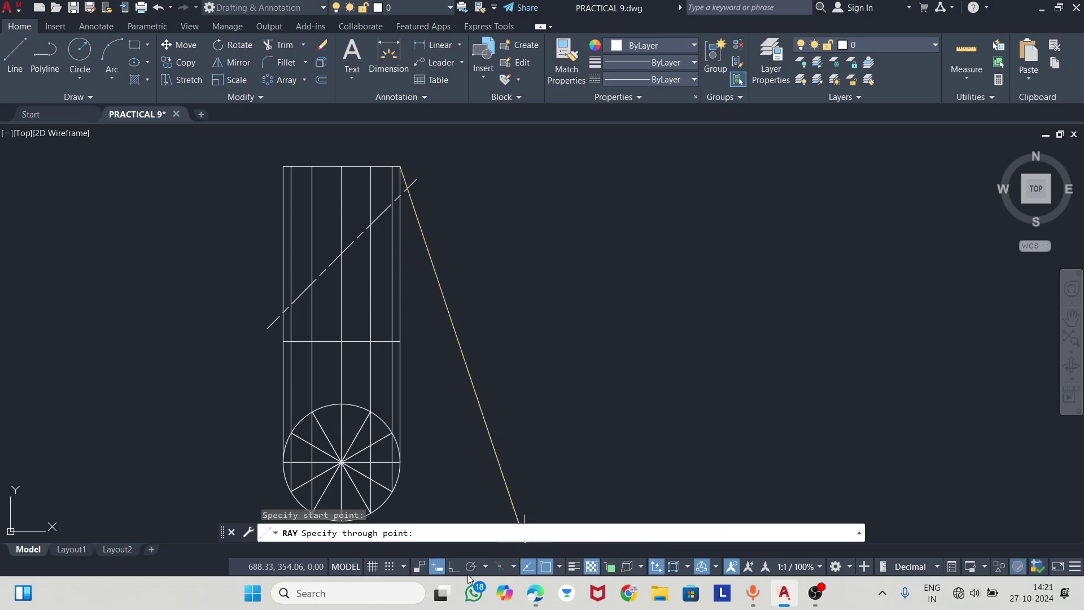
click(451, 568)
click(632, 192)
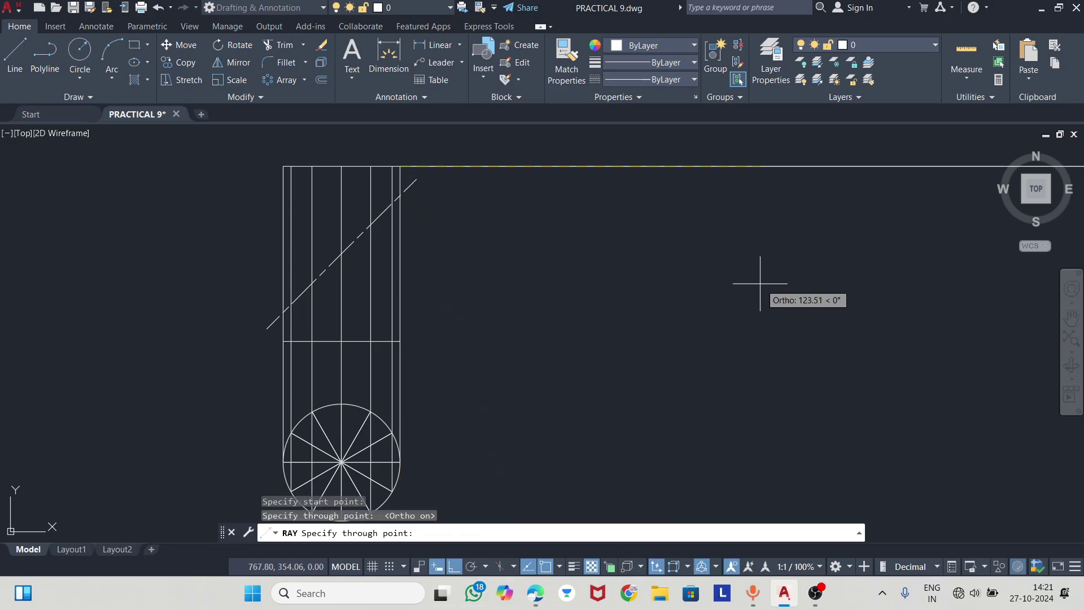
key(Escape)
key(Return)
- Cast horizontal rays rightward from the upper cutting-line intersections with the outline and generators
scroll(417, 187, up, 4)
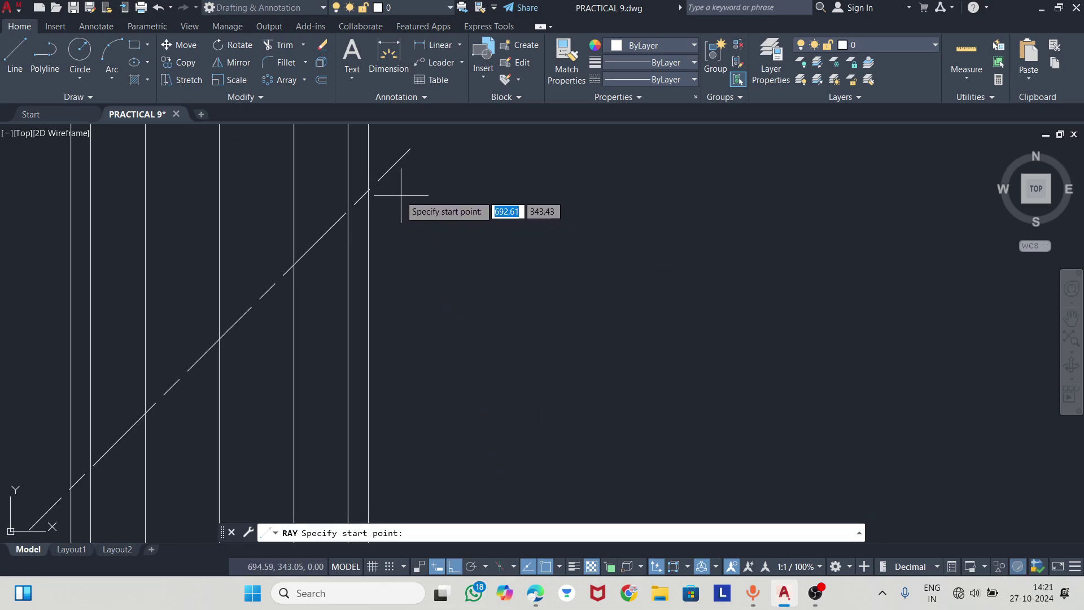
scroll(366, 188, up, 4)
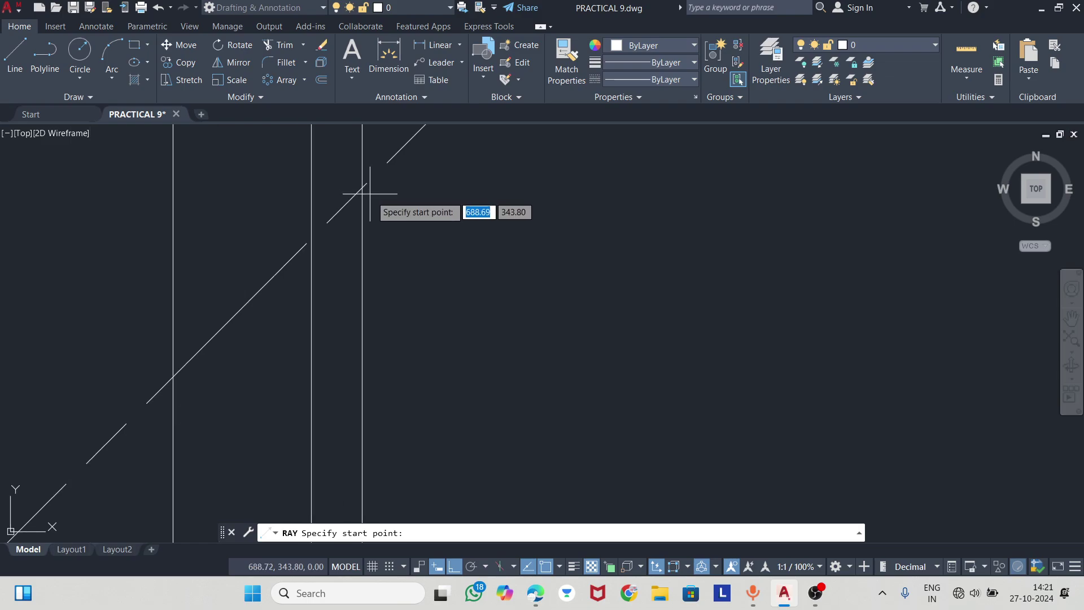
click(363, 186)
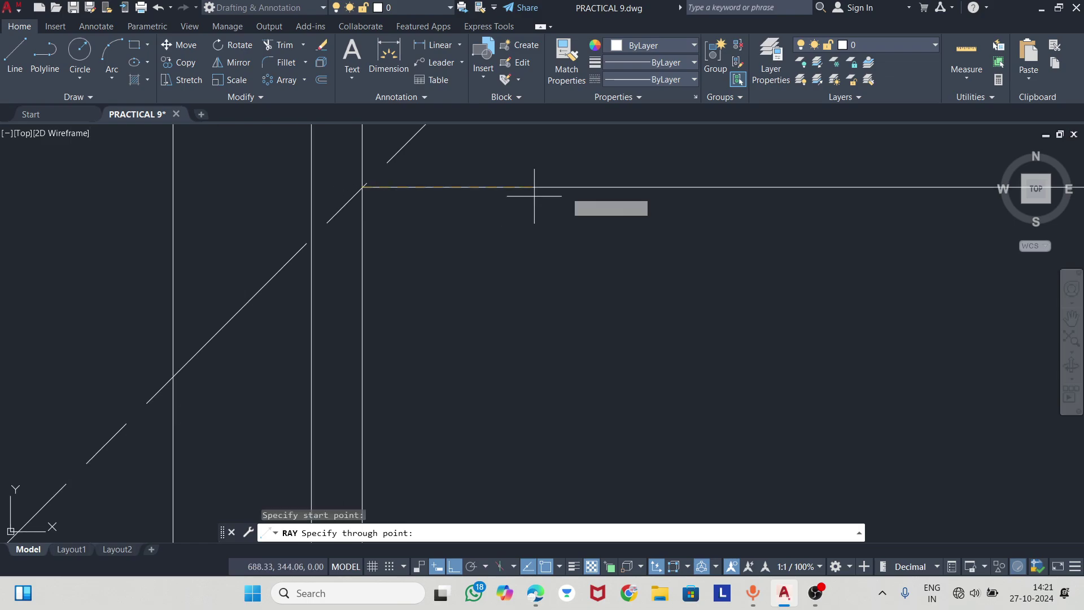
click(781, 230)
key(Return)
key(Return)
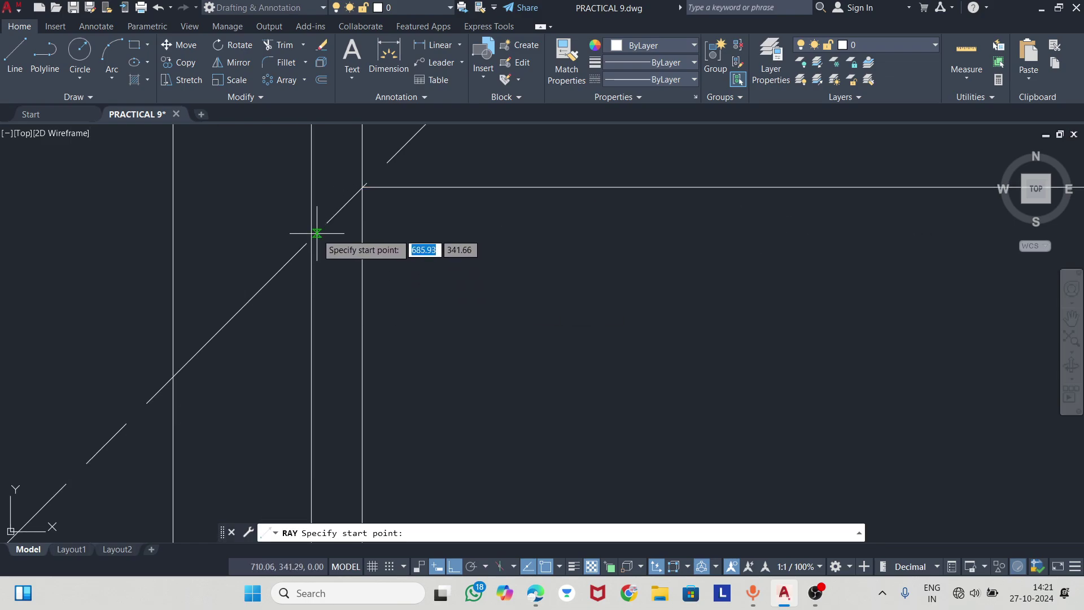
click(322, 241)
click(506, 237)
key(Return)
scroll(508, 237, down, 3)
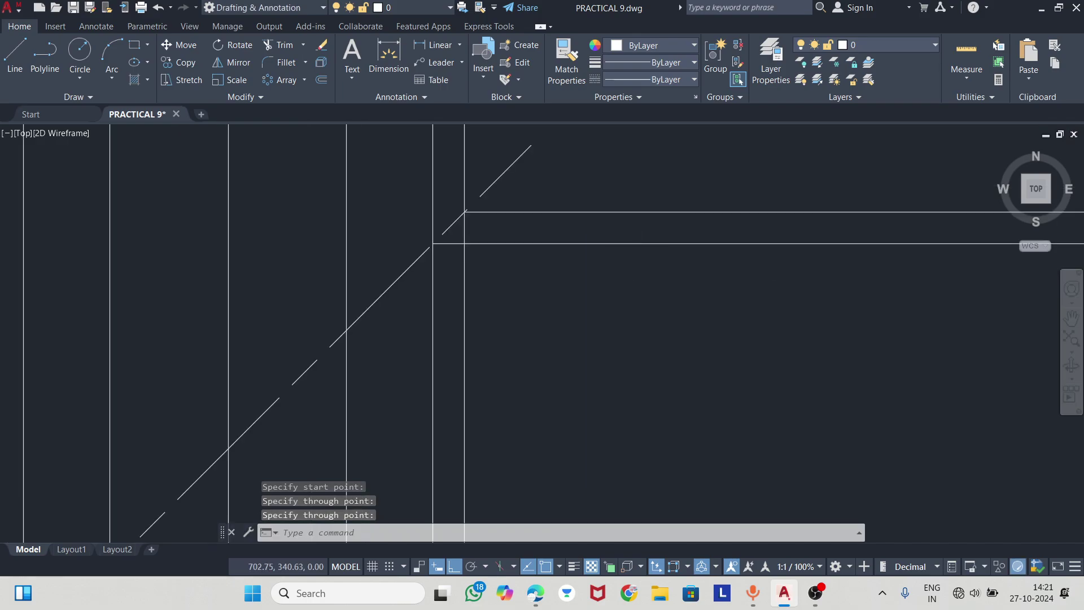
scroll(600, 292, down, 1)
scroll(517, 164, down, 1)
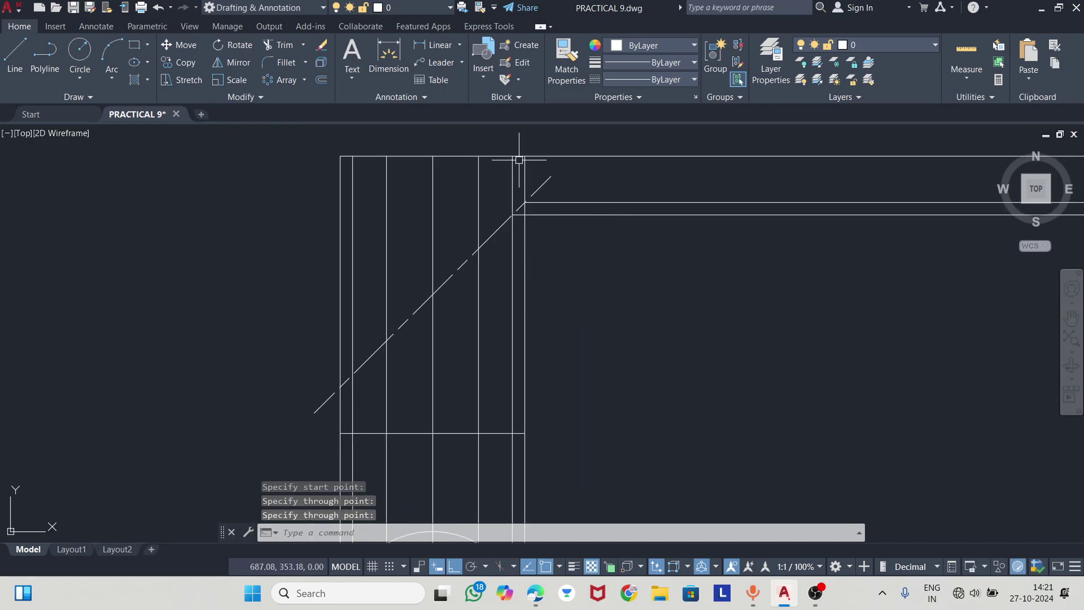
scroll(497, 218, down, 1)
scroll(485, 240, up, 2)
key(Return)
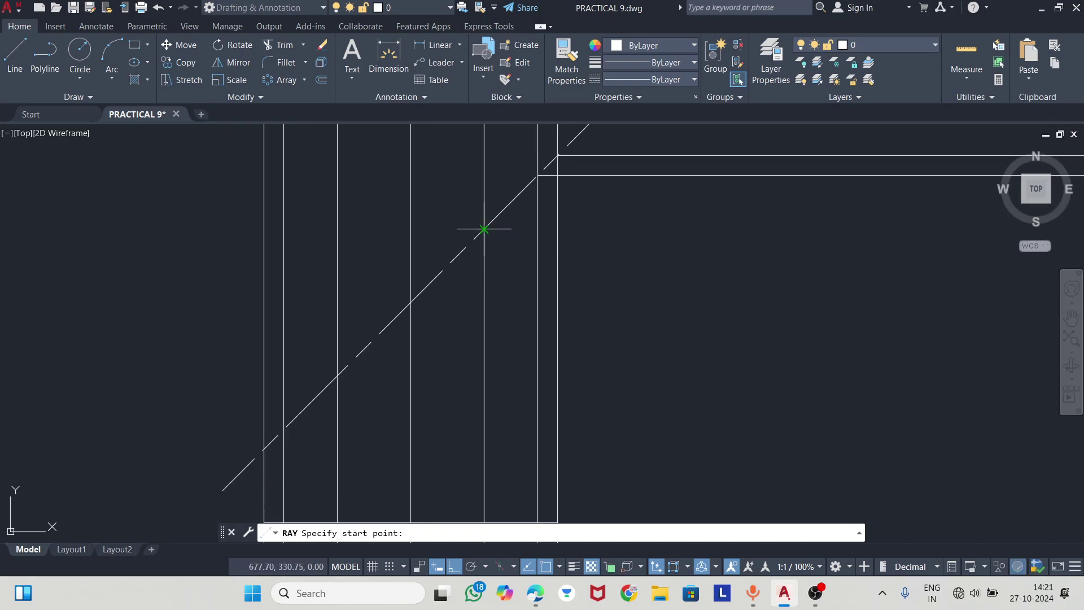
click(483, 230)
click(652, 220)
key(Return)
key(Return)
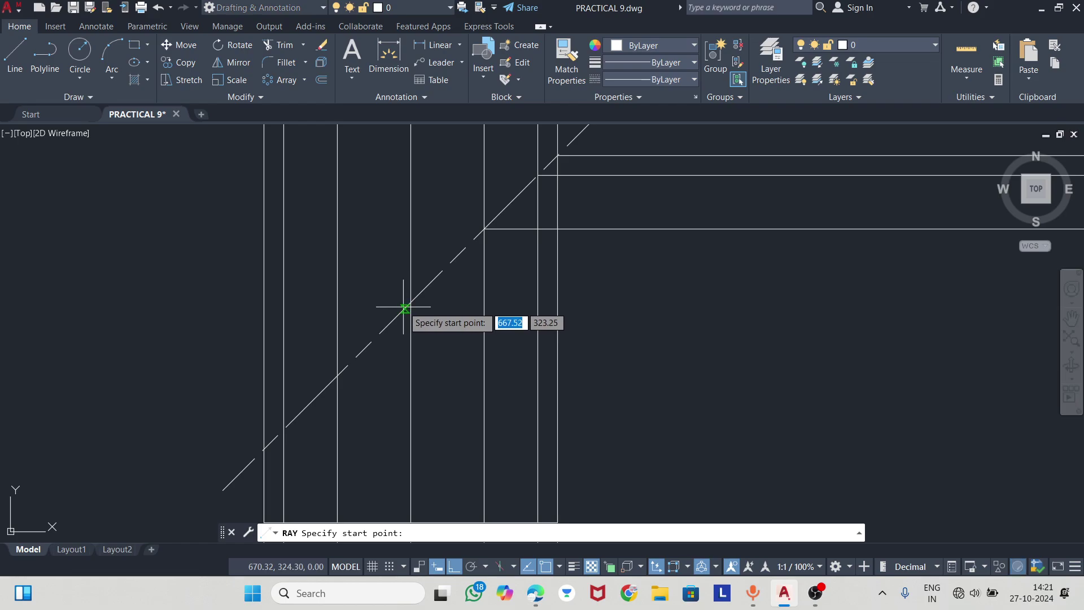
- Cast rays from the lower diagonal-generator intersections down to the left edge
click(410, 303)
click(744, 271)
scroll(412, 266, down, 2)
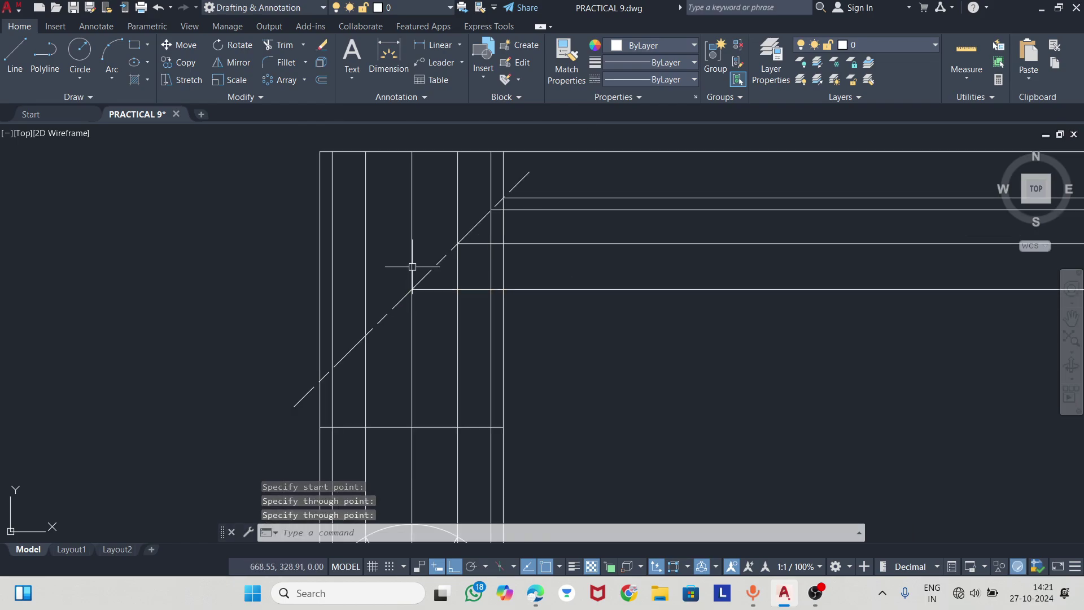
key(Return)
key(Return)
click(366, 341)
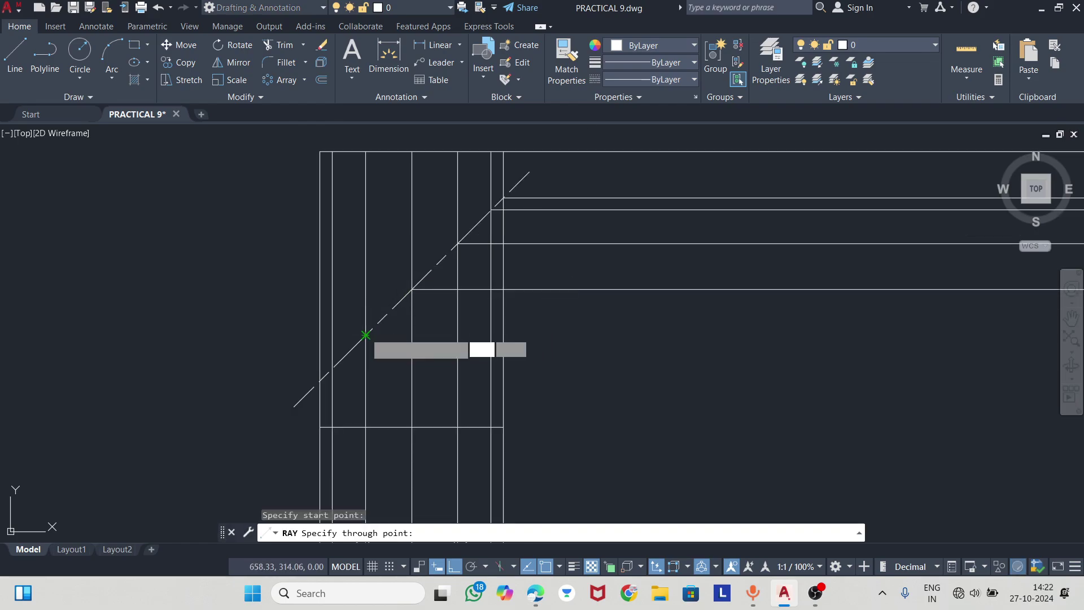
click(658, 310)
key(Return)
key(Return)
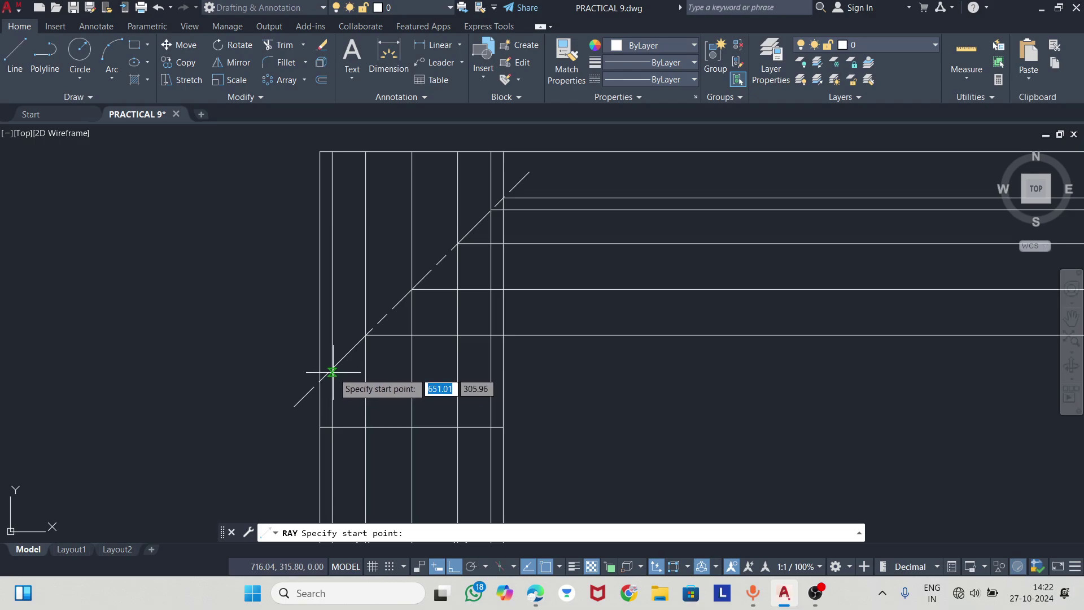
click(333, 368)
click(542, 355)
key(Return)
key(Return)
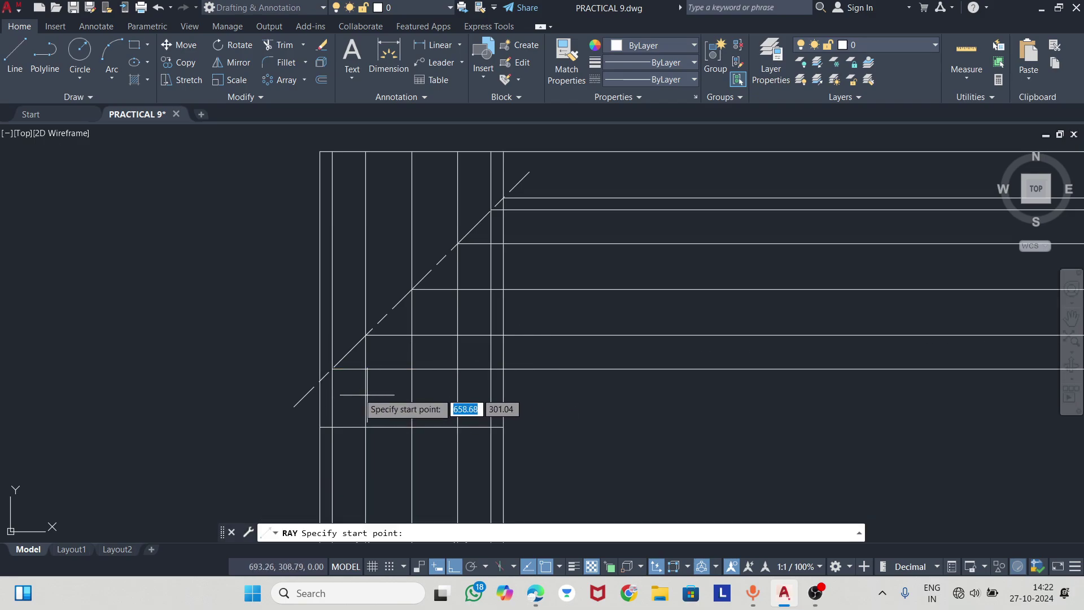
click(319, 381)
click(599, 374)
key(Return)
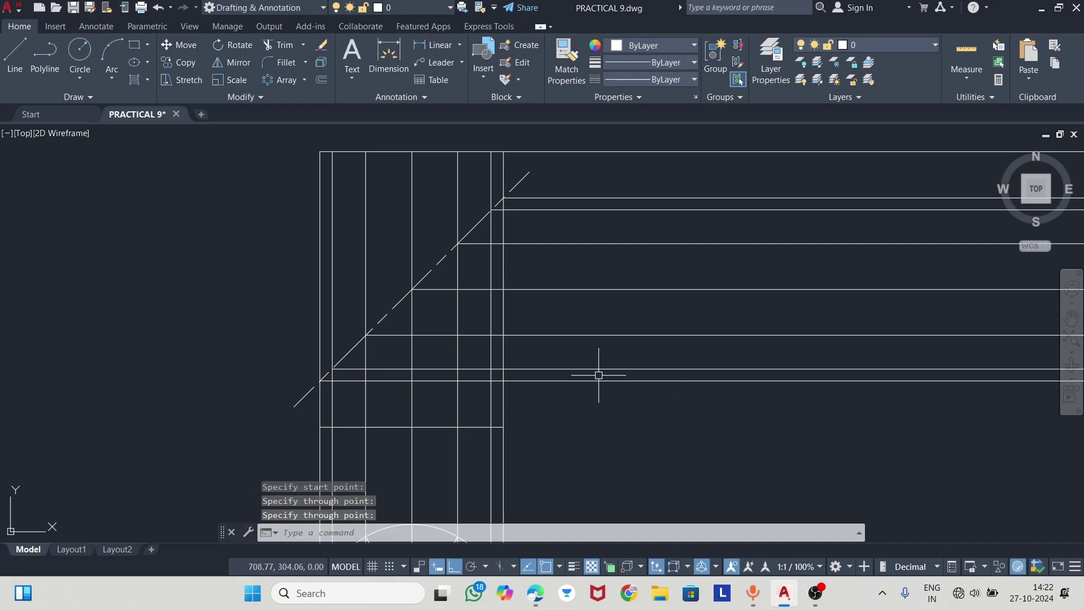
scroll(598, 375, down, 2)
scroll(542, 350, up, 3)
key(Return)
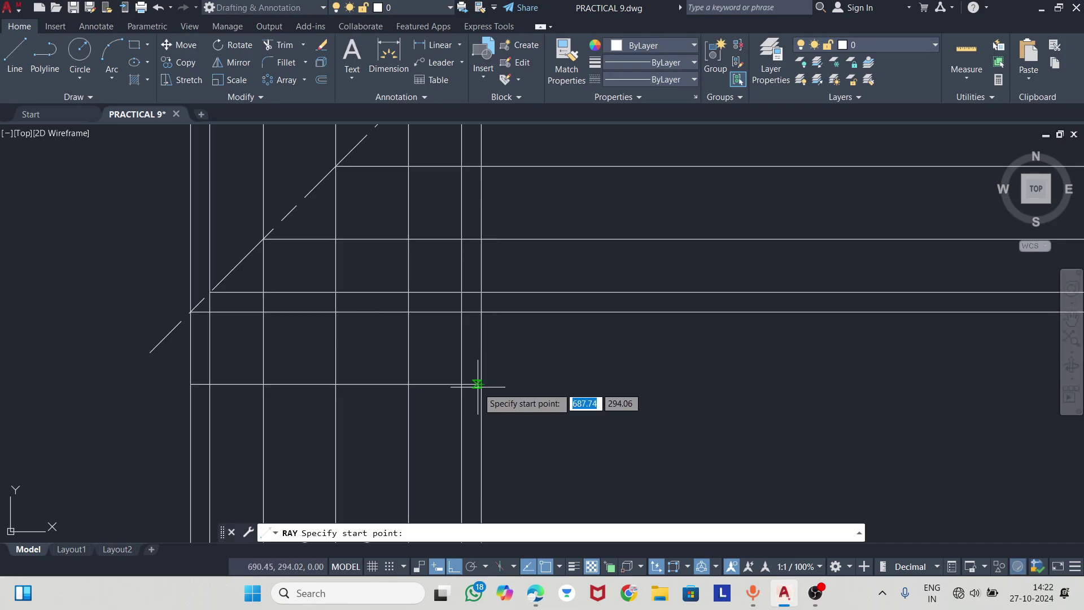
click(481, 384)
key(Escape)
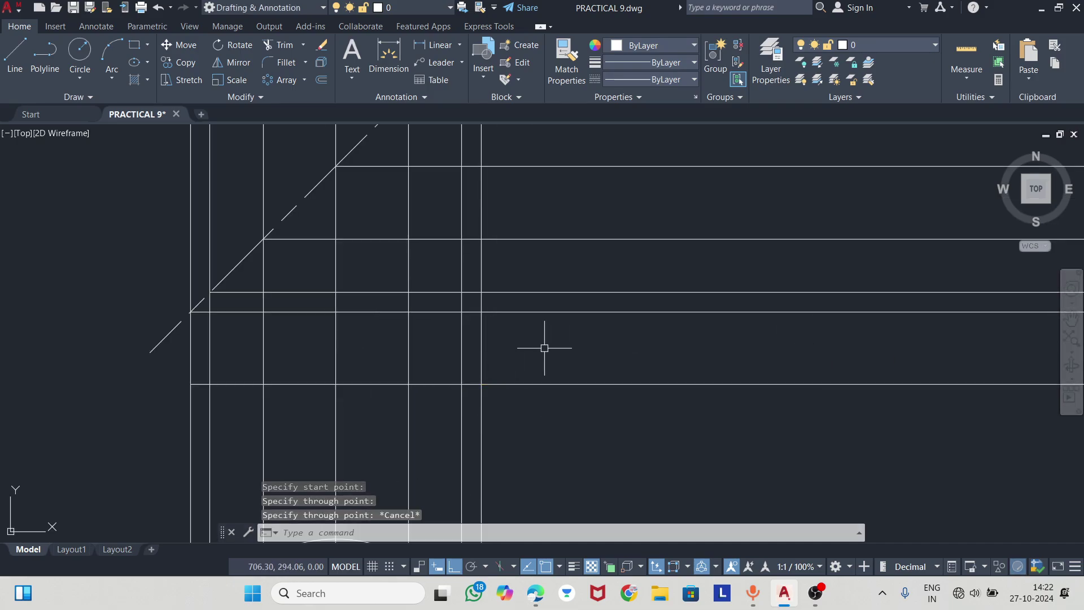
scroll(533, 347, down, 5)
scroll(500, 341, up, 3)
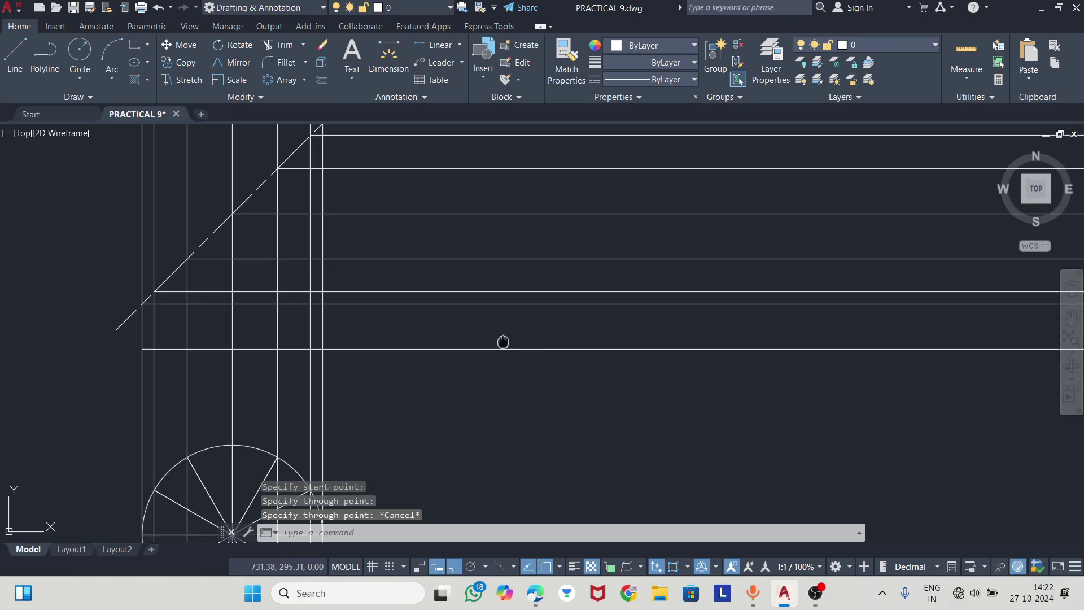
scroll(478, 340, down, 3)
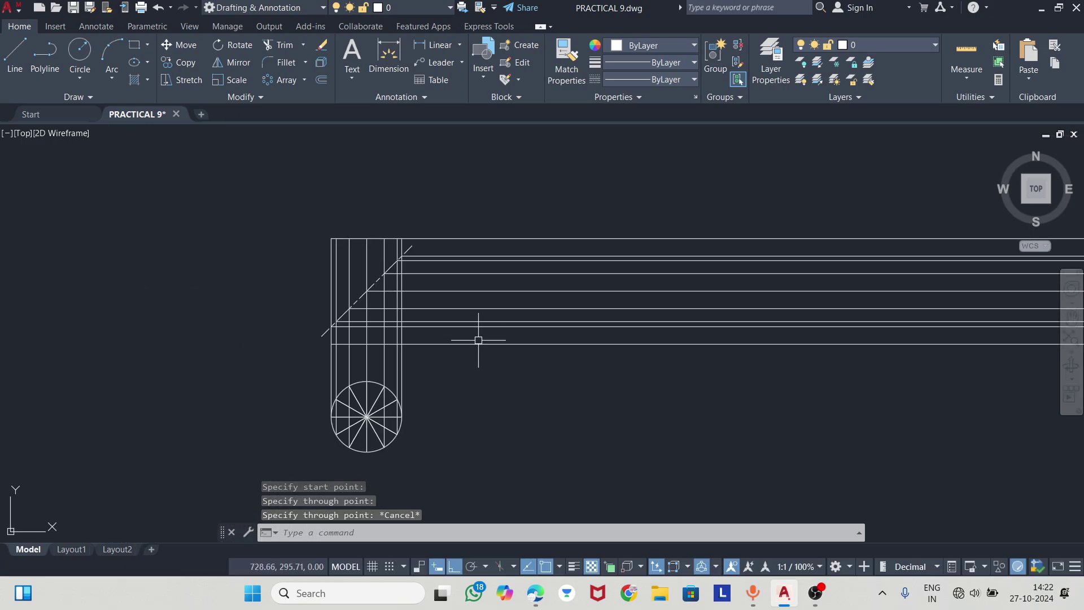
- Draw a vertical line just right of the cylinder spanning all the horizontal rays
click(16, 54)
click(459, 214)
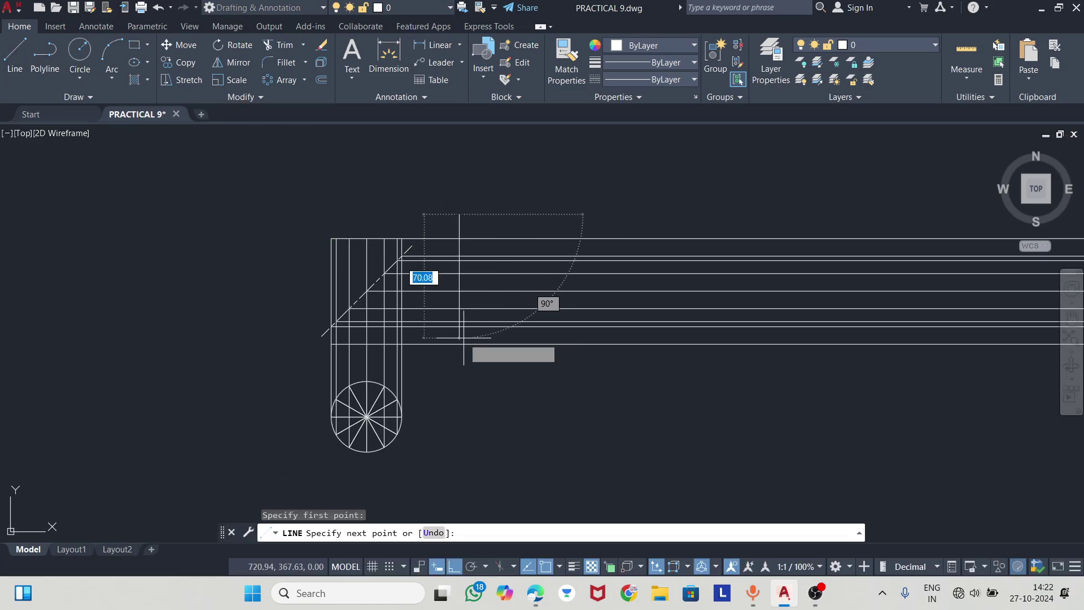
click(459, 382)
key(Escape)
text(CA)
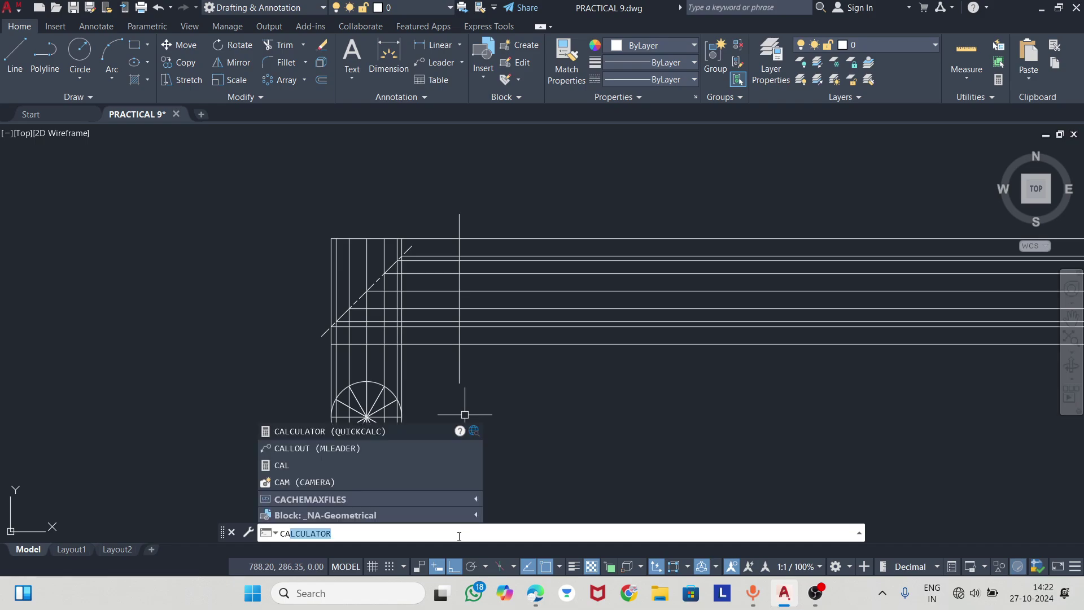
- Open QuickCalc and expand its scientific functions and Variables sections
click(313, 431)
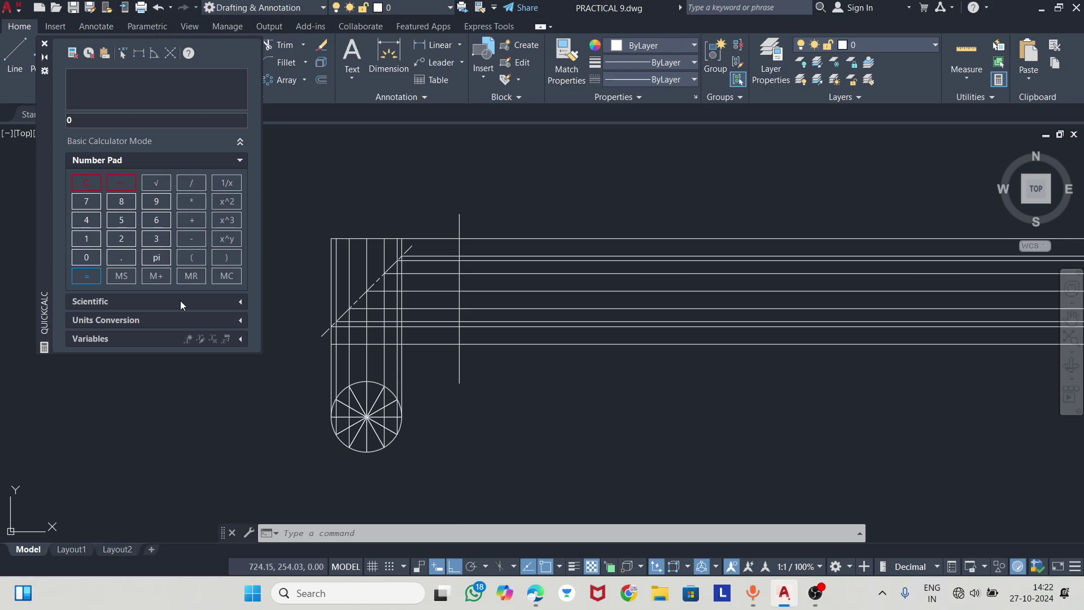
click(241, 302)
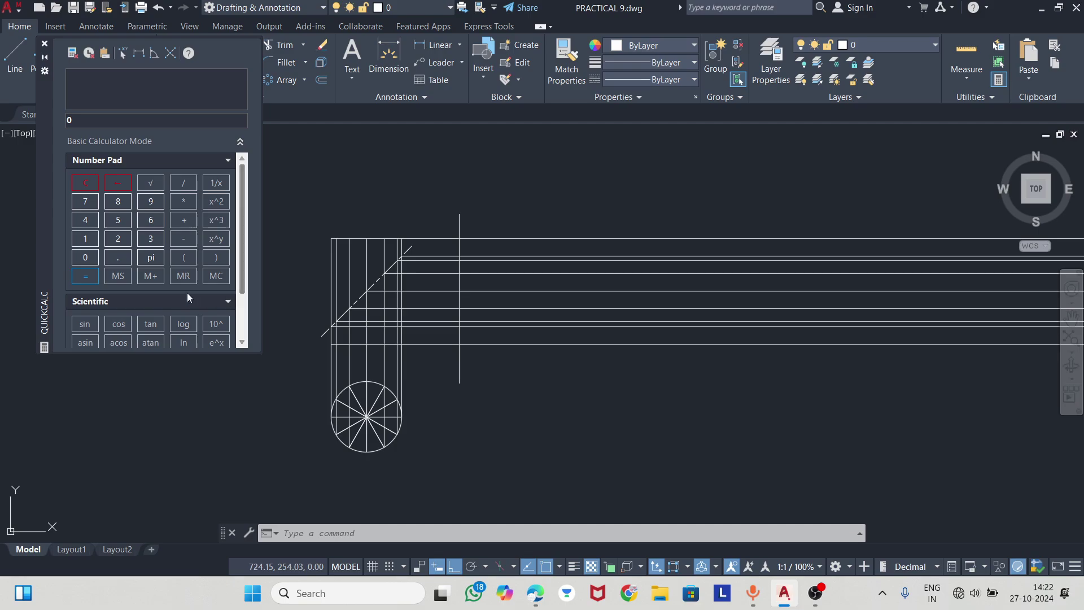
scroll(134, 273, down, 2)
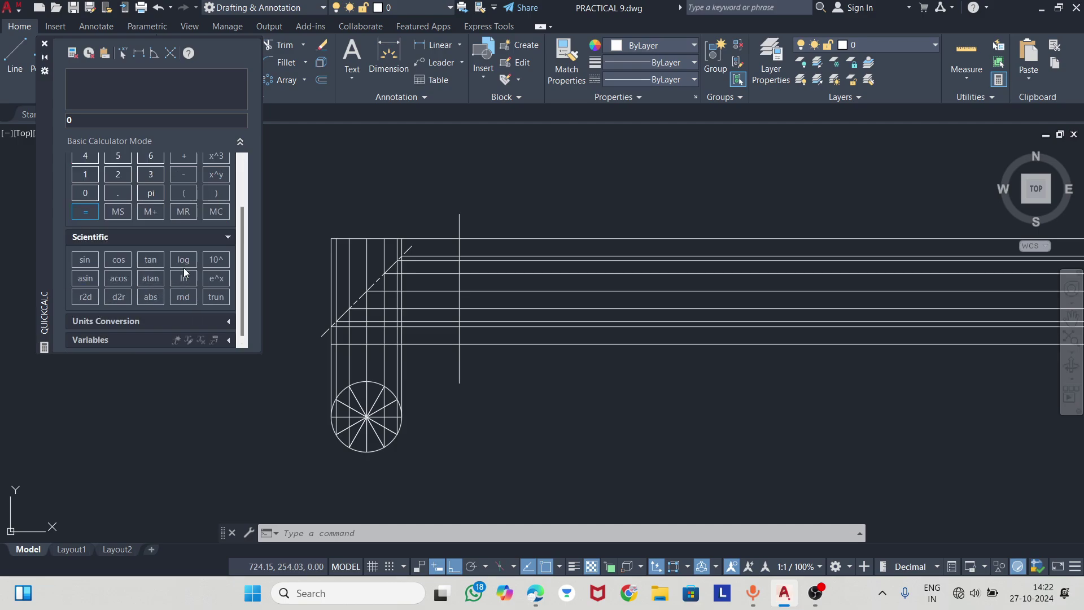
scroll(156, 248, up, 2)
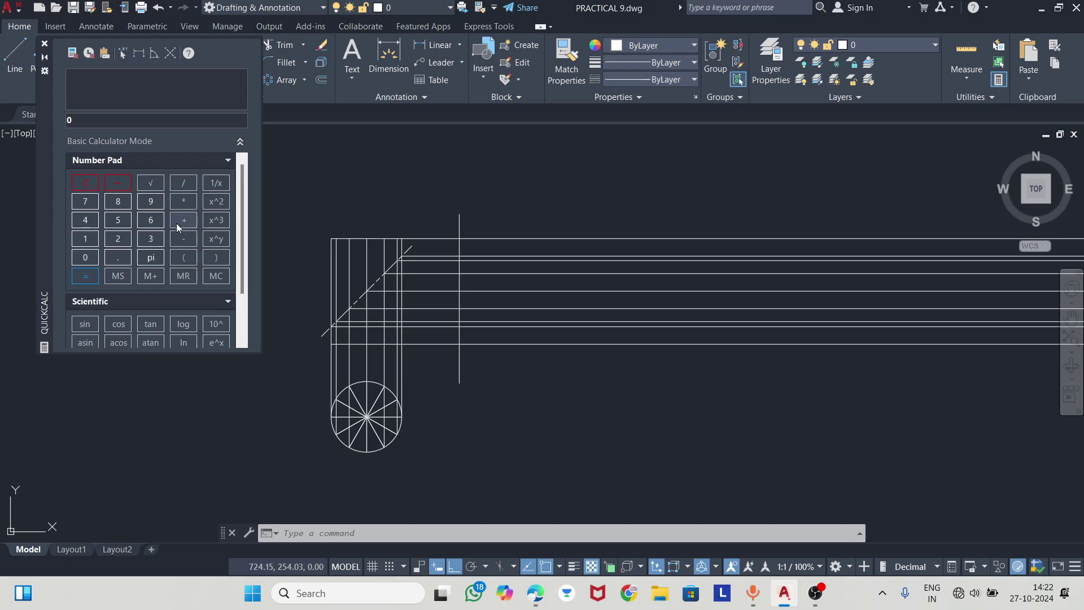
scroll(160, 243, down, 2)
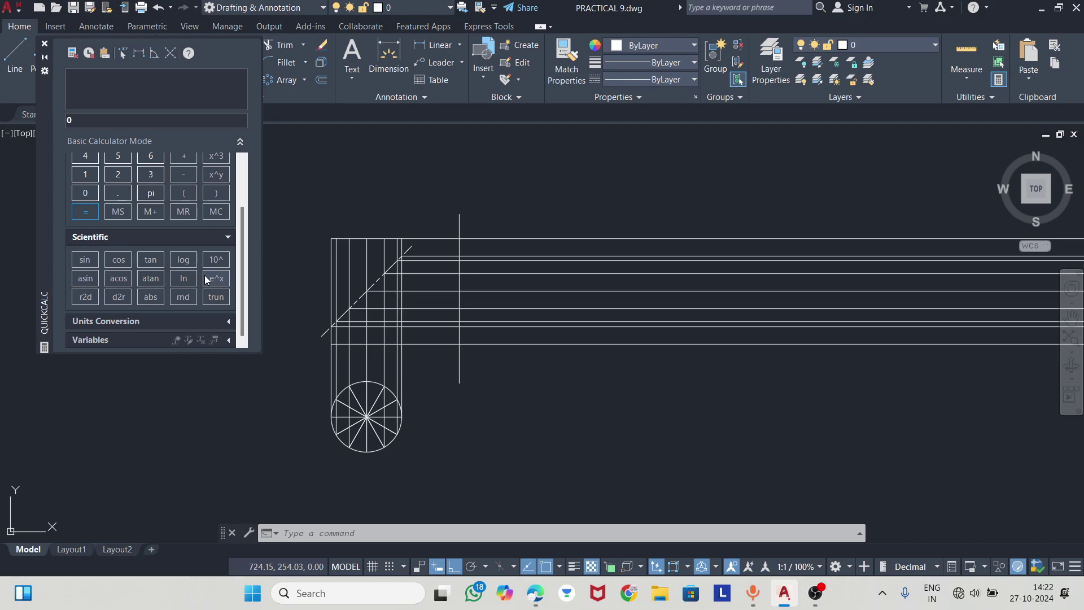
scroll(164, 215, up, 2)
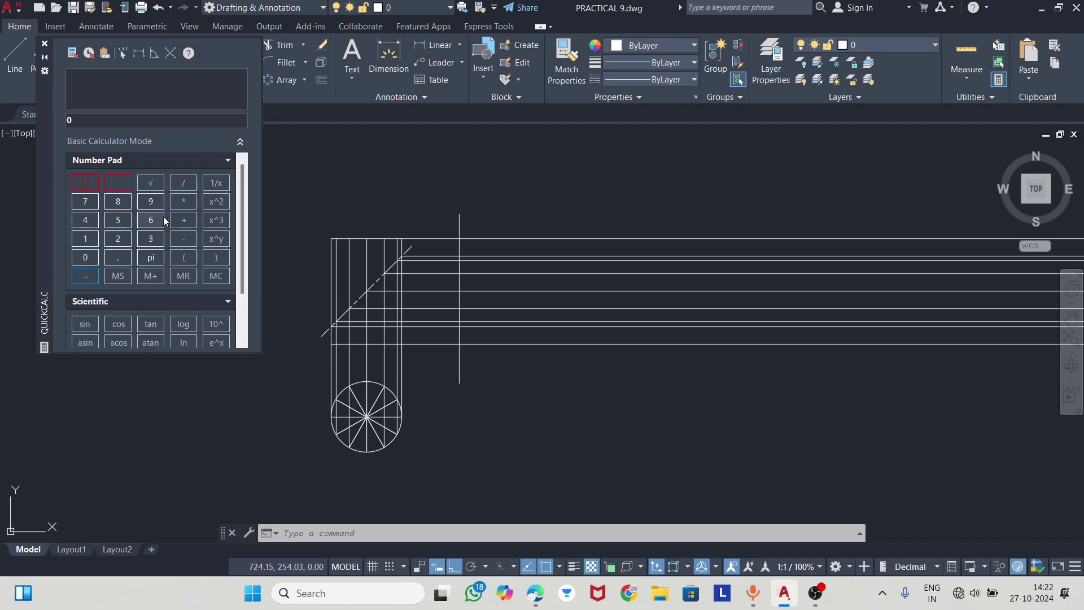
scroll(197, 271, down, 2)
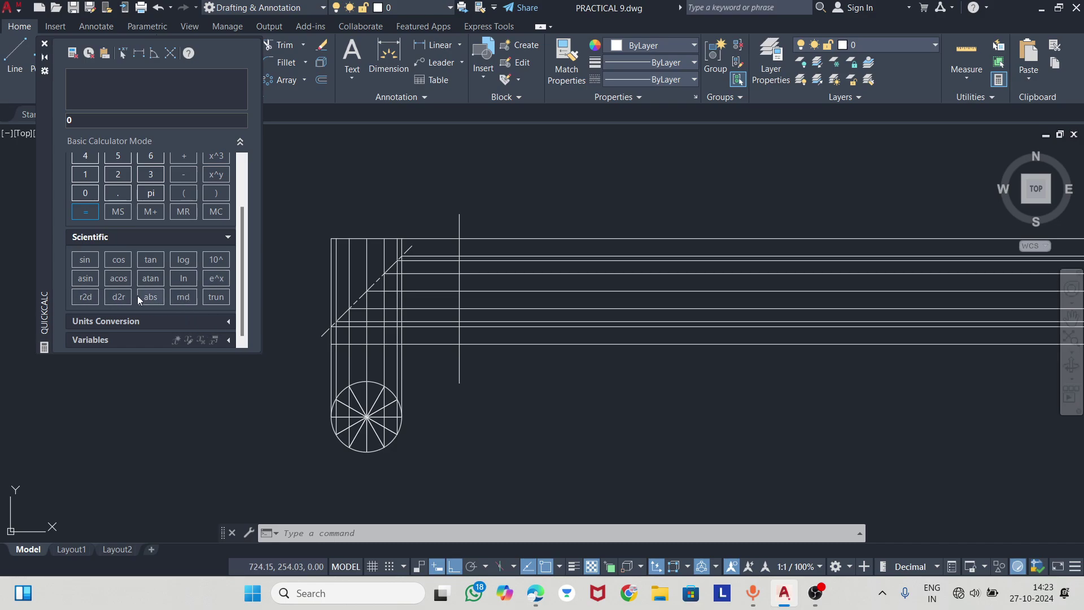
scroll(166, 292, up, 2)
scroll(166, 293, down, 2)
click(98, 340)
scroll(142, 261, up, 2)
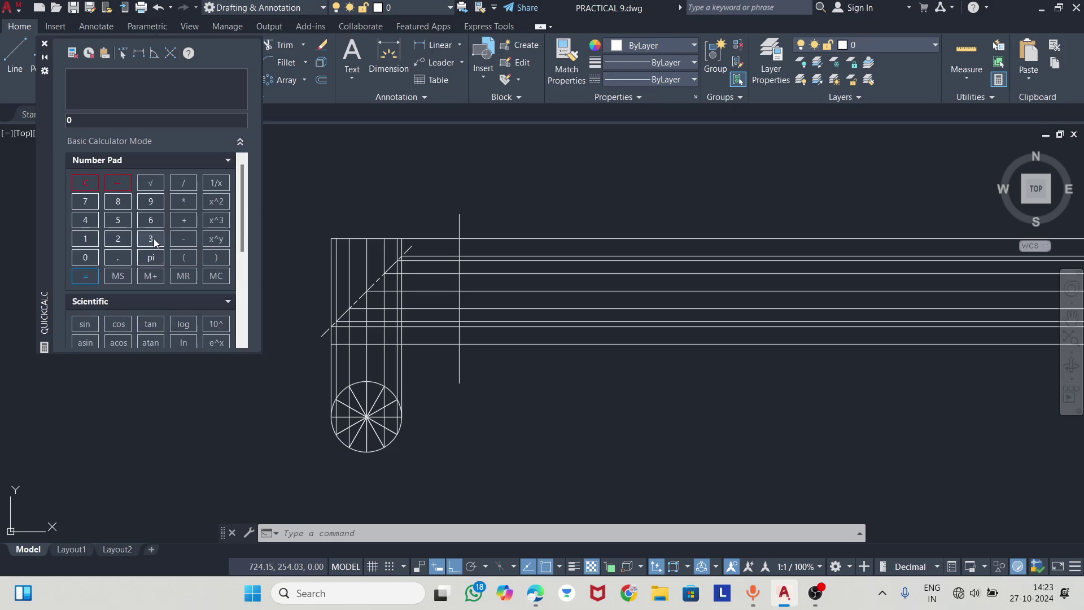
- Compute the cylinder circumference 3.14 × 40 = 125.6 in QuickCalc
click(153, 238)
click(117, 257)
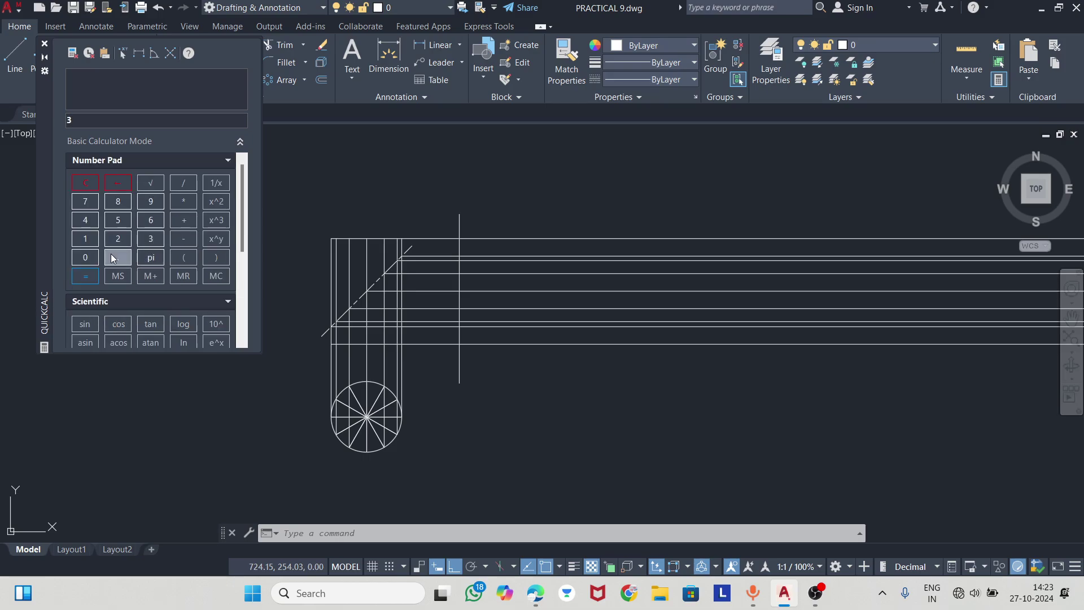
click(83, 238)
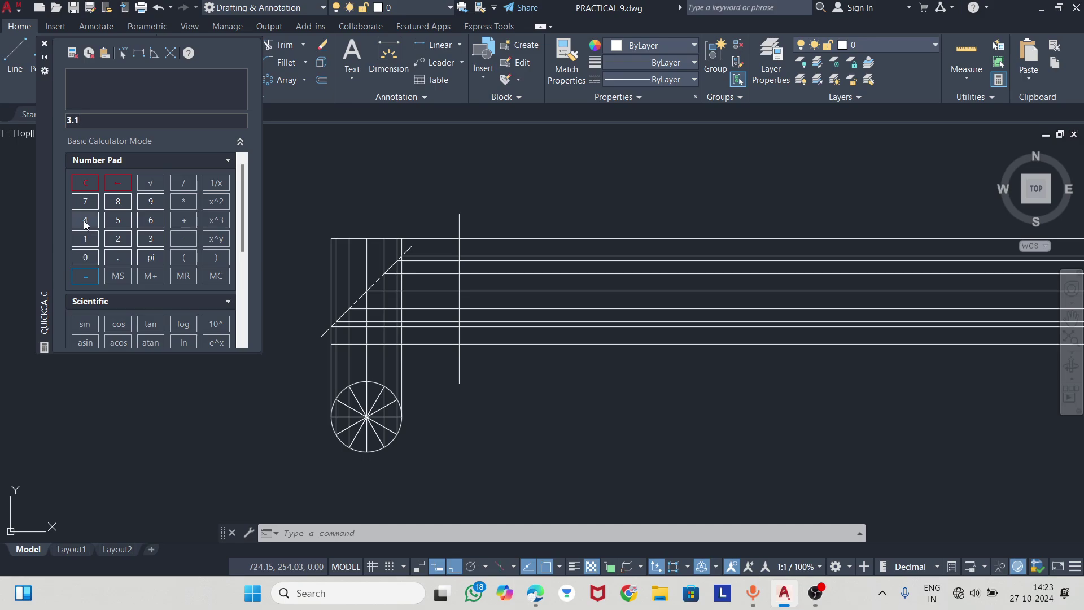
click(184, 202)
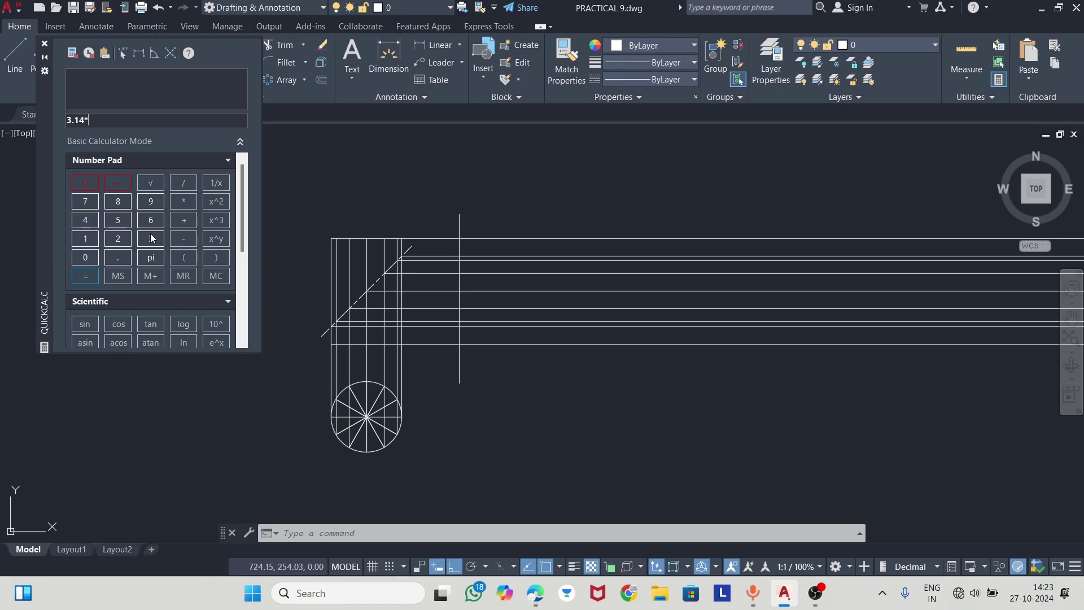
click(85, 221)
click(102, 76)
double_click(100, 76)
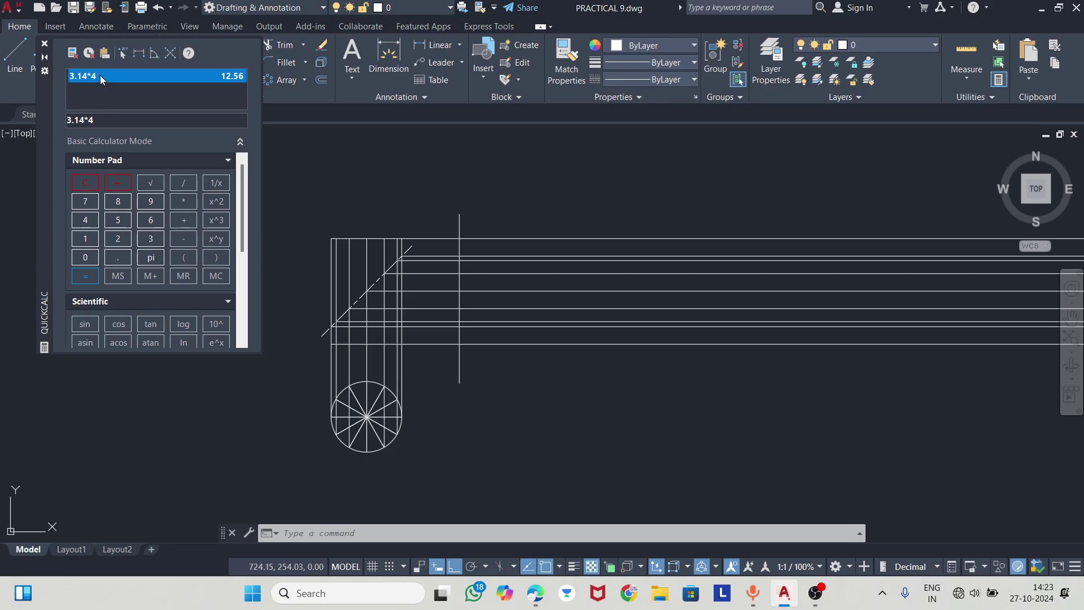
click(104, 122)
text(0)
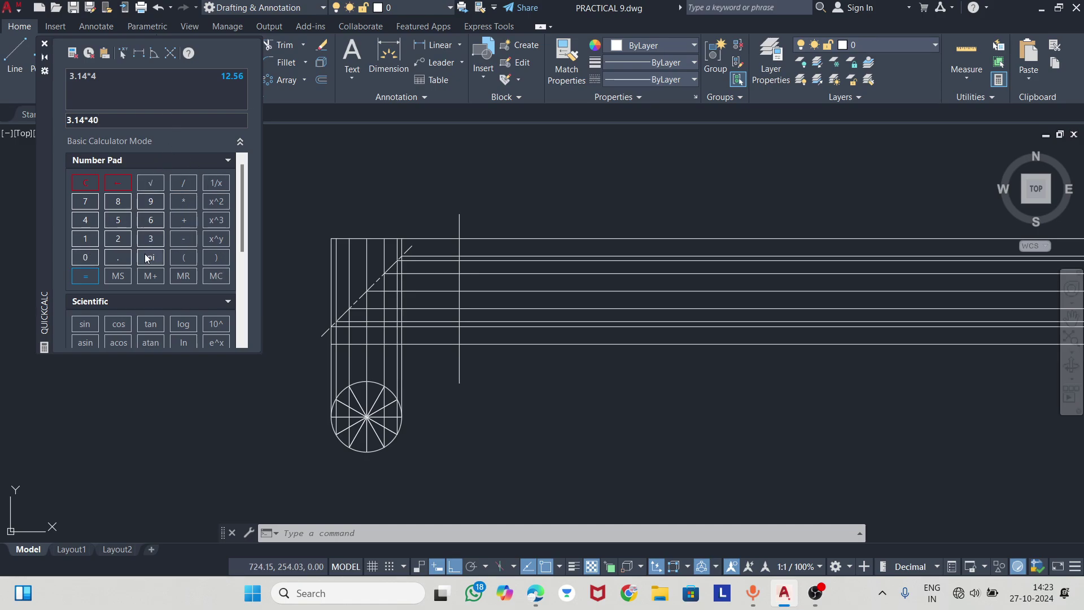
click(85, 279)
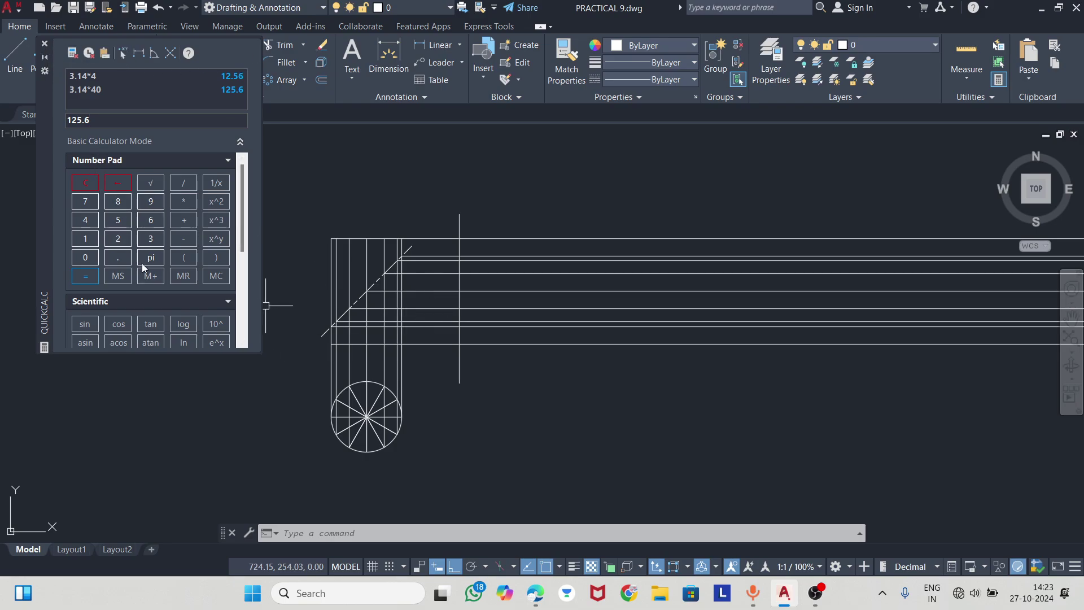
- Divide 125.6 by 12 to get the 10.4666667 division length
click(182, 184)
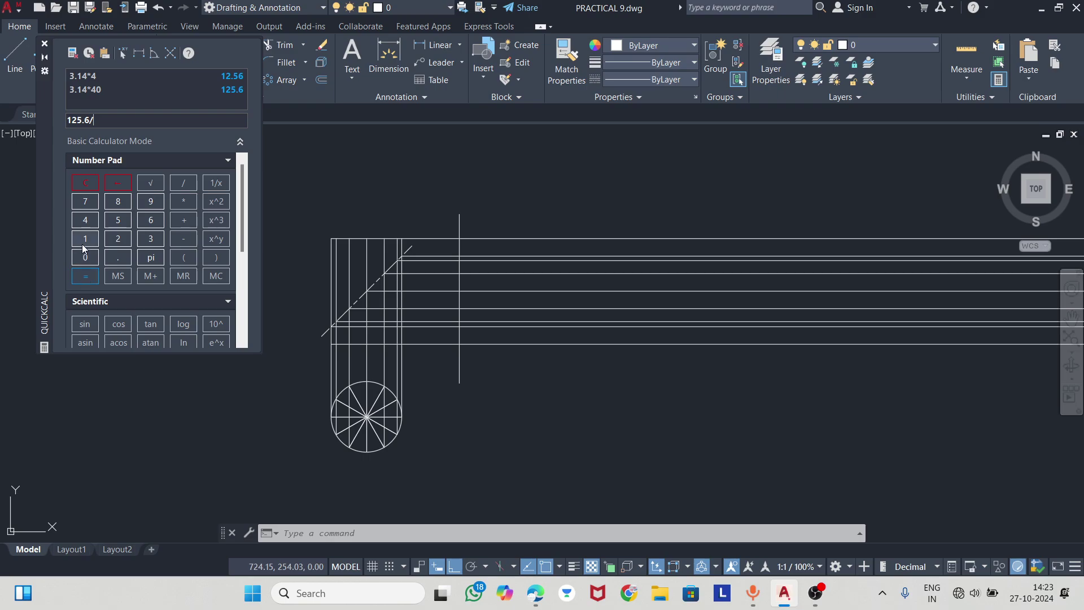
click(119, 243)
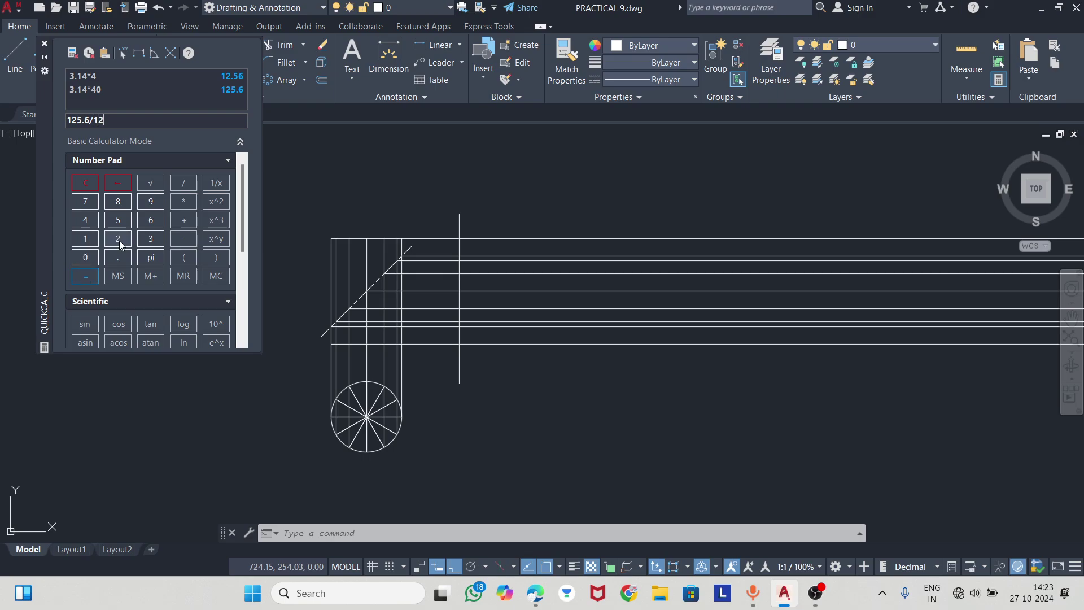
click(82, 275)
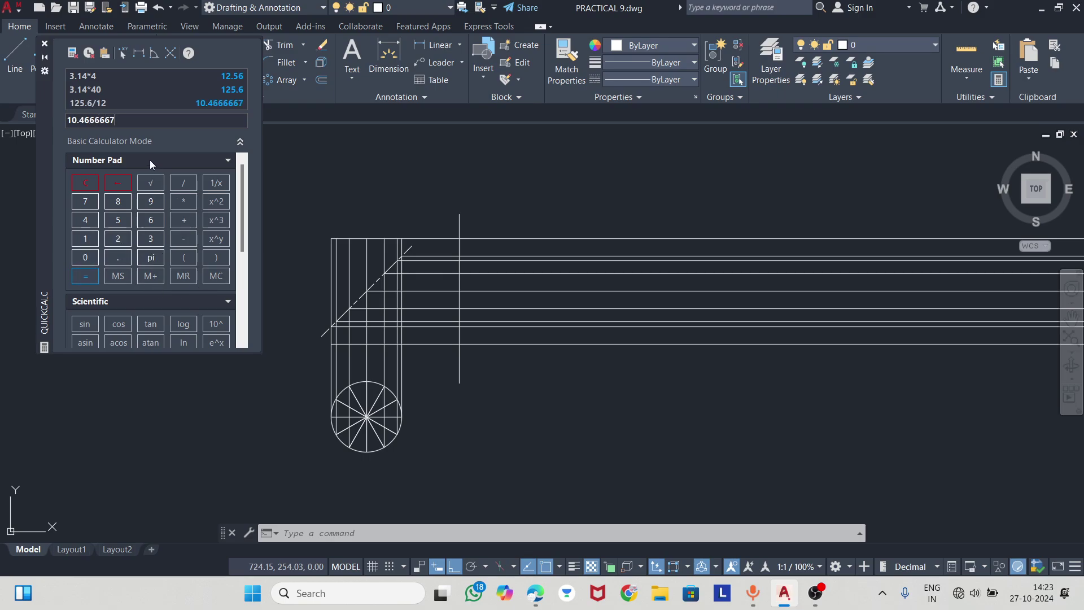
key(Escape)
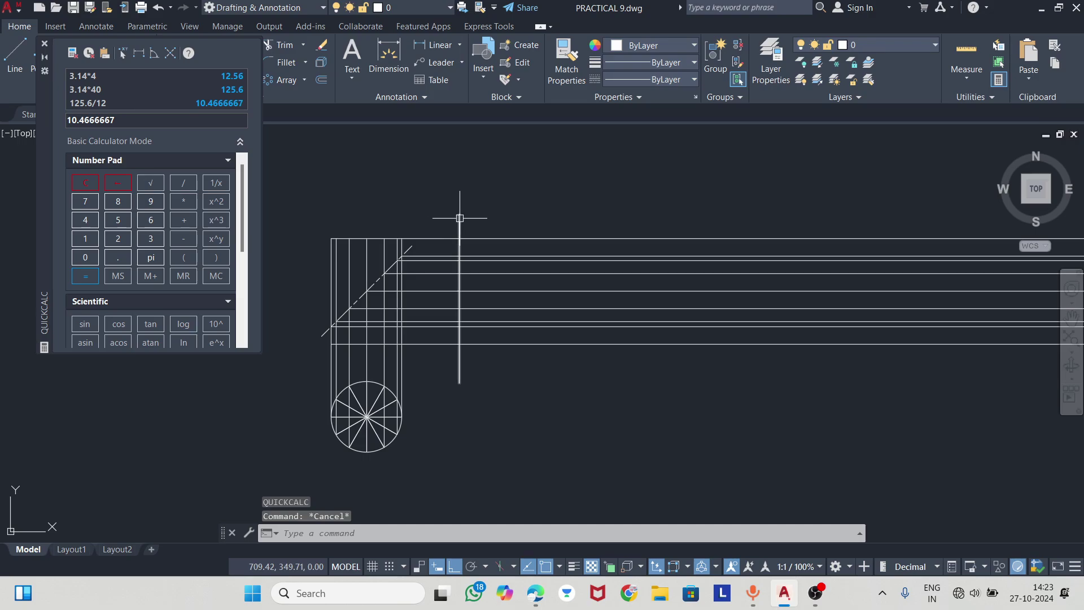
- Offset the vertical reference line 125.6 units to the right
click(460, 218)
text(o)
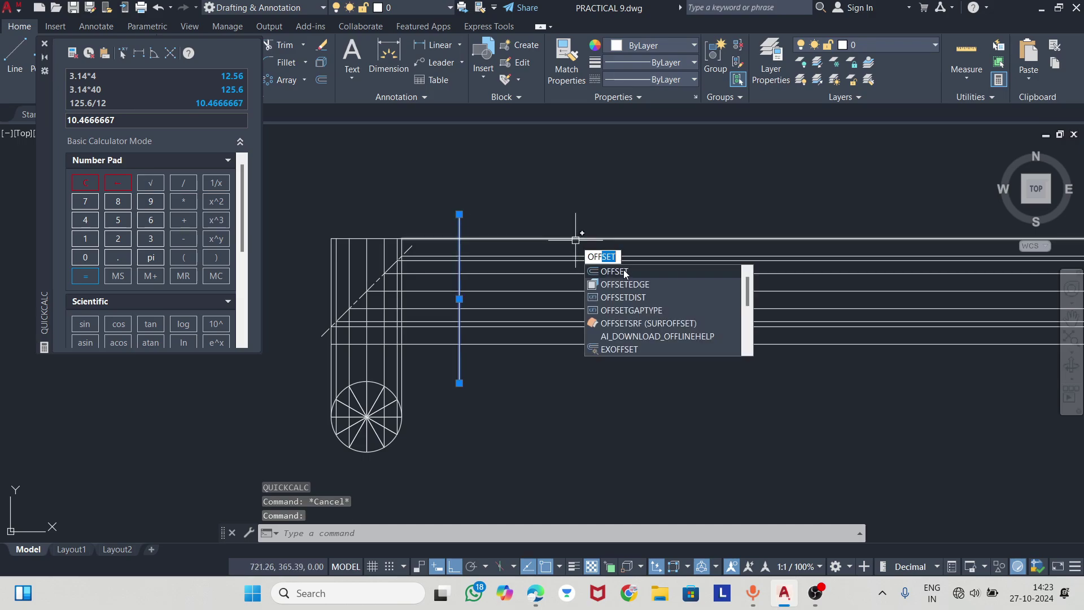
key(Return)
click(459, 214)
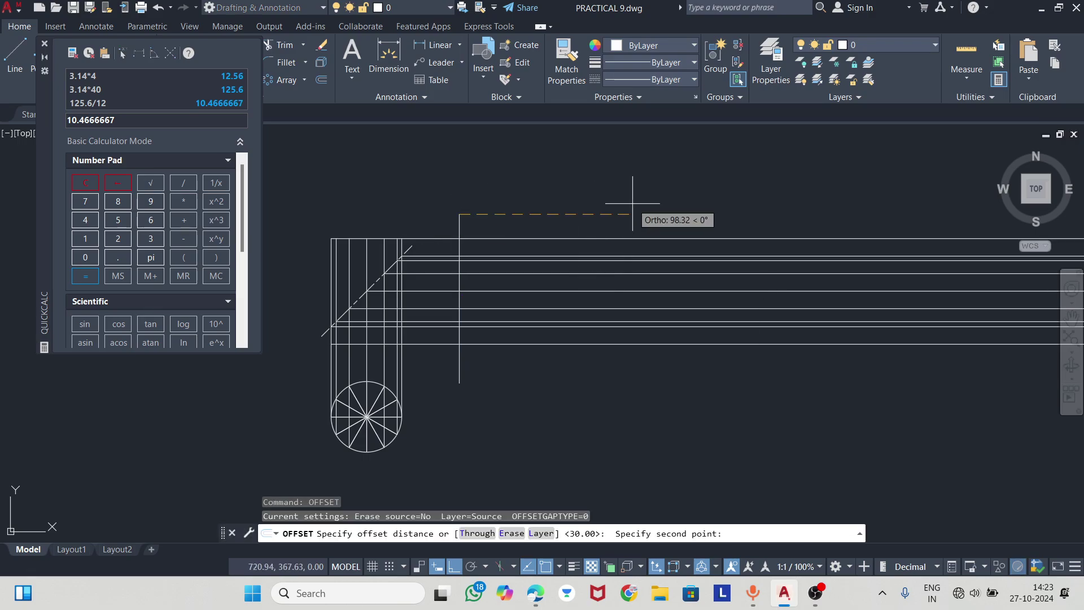
text(125.6)
key(Return)
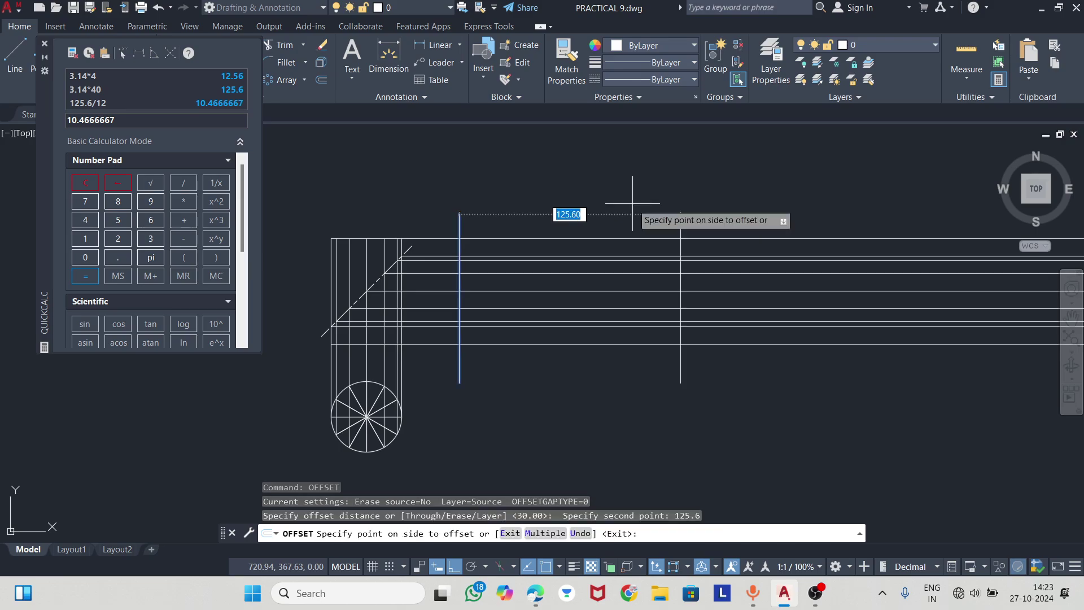
click(732, 231)
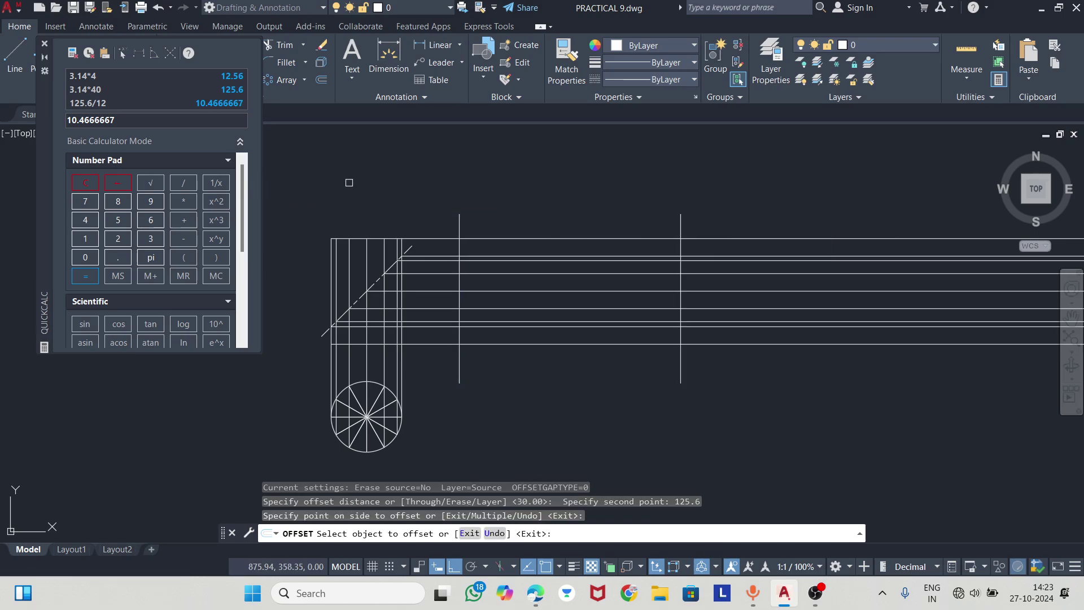
- Restart OFFSET from the original vertical line with a 10.4667 offset distance
key(Escape)
click(459, 220)
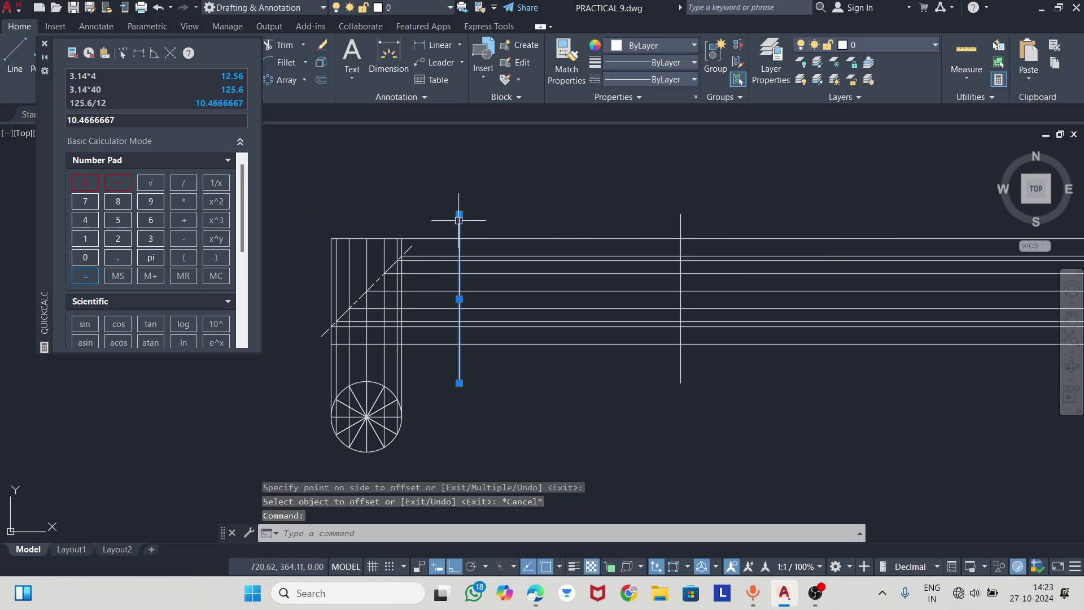
text(OFF)
key(Return)
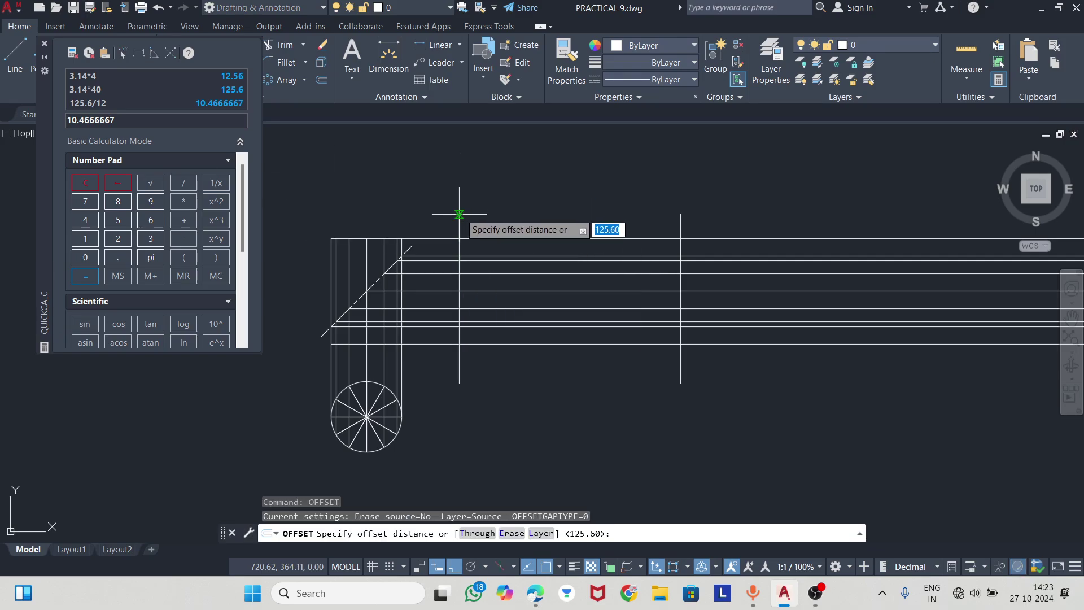
click(459, 214)
text(10.4667)
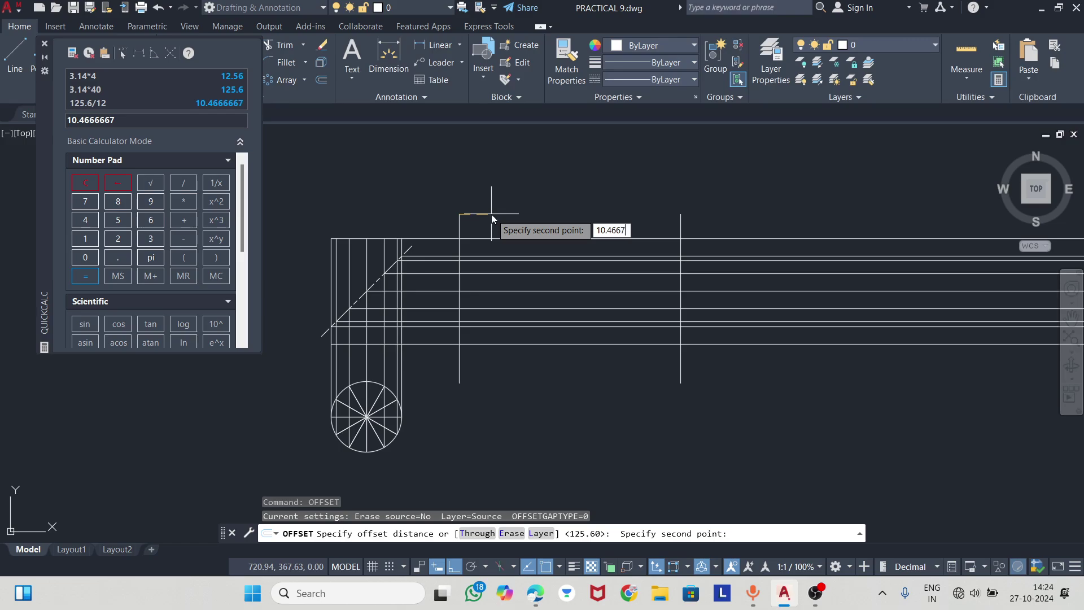
key(Return)
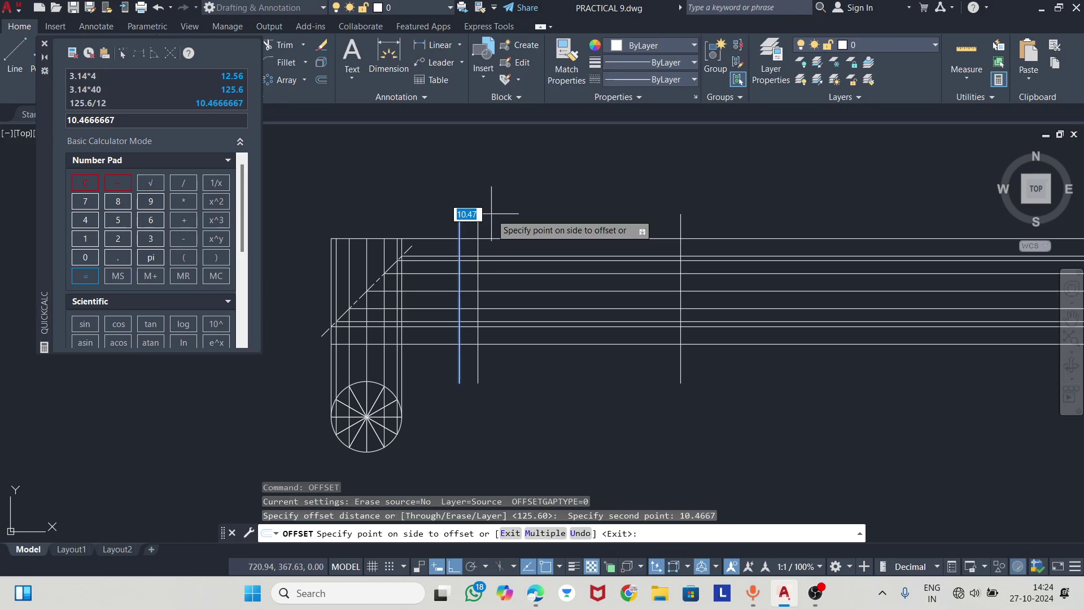
- Offset each new vertical line 10.4667 rightward until the twelve strips fill the 125.6 development
click(492, 213)
click(477, 221)
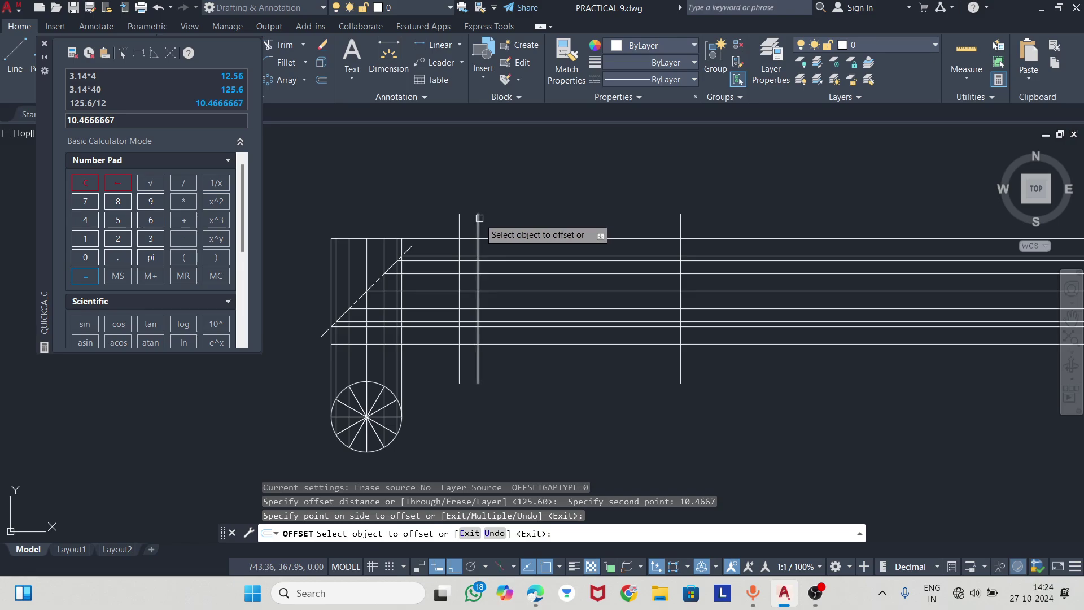
click(511, 213)
click(496, 225)
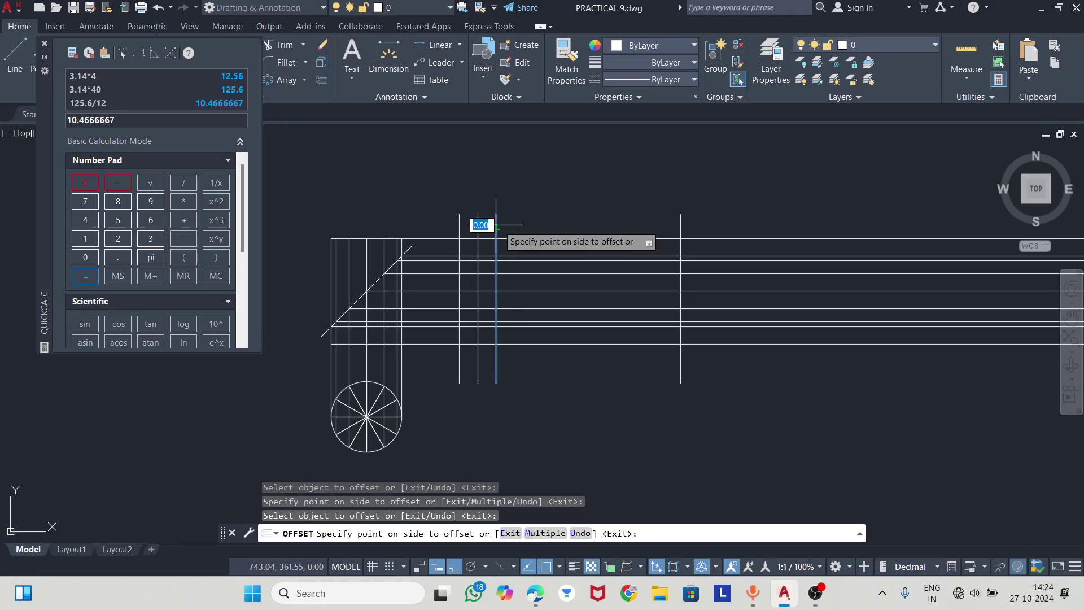
click(514, 225)
click(533, 226)
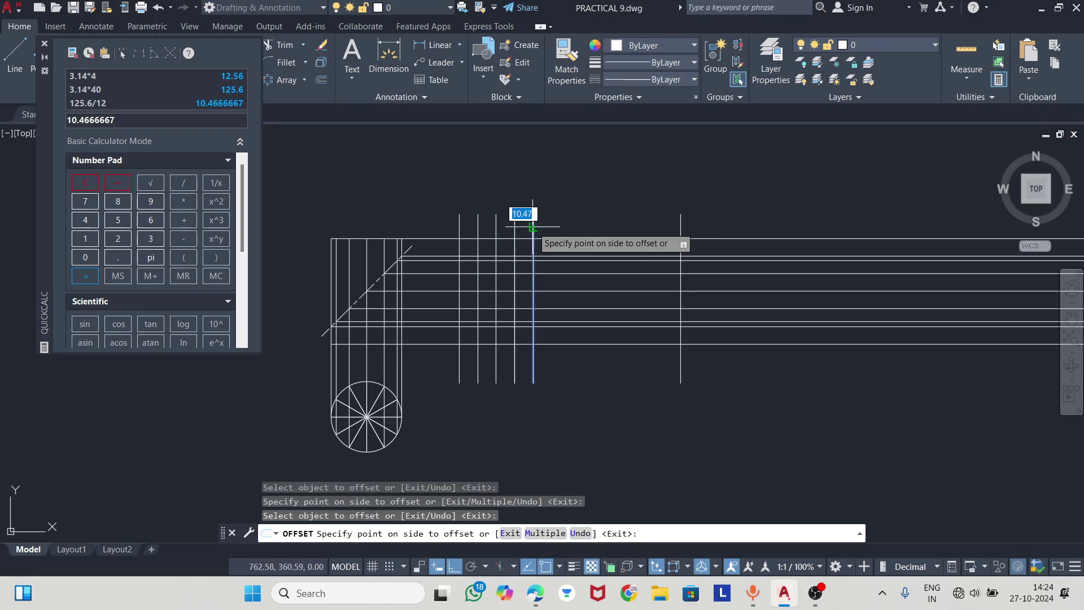
click(552, 226)
click(588, 226)
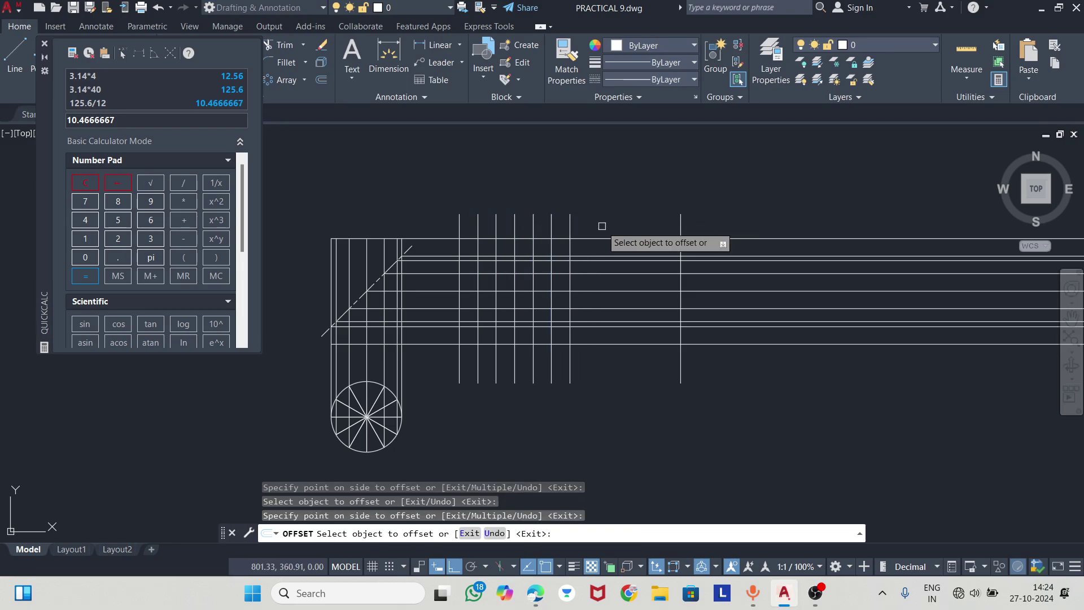
click(570, 226)
click(605, 226)
click(589, 229)
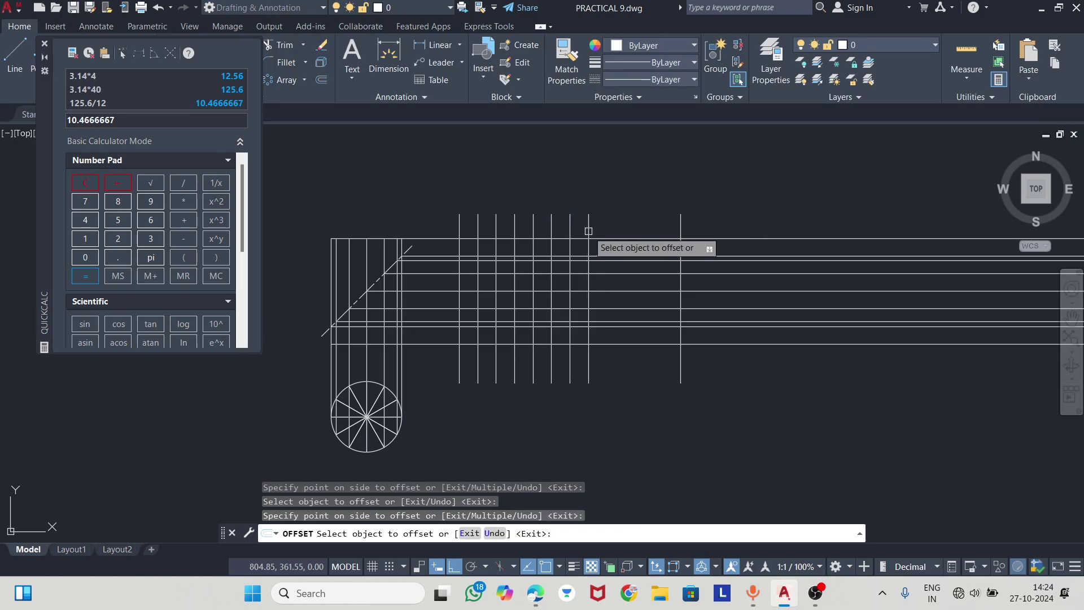
click(626, 228)
click(640, 226)
click(625, 224)
click(658, 222)
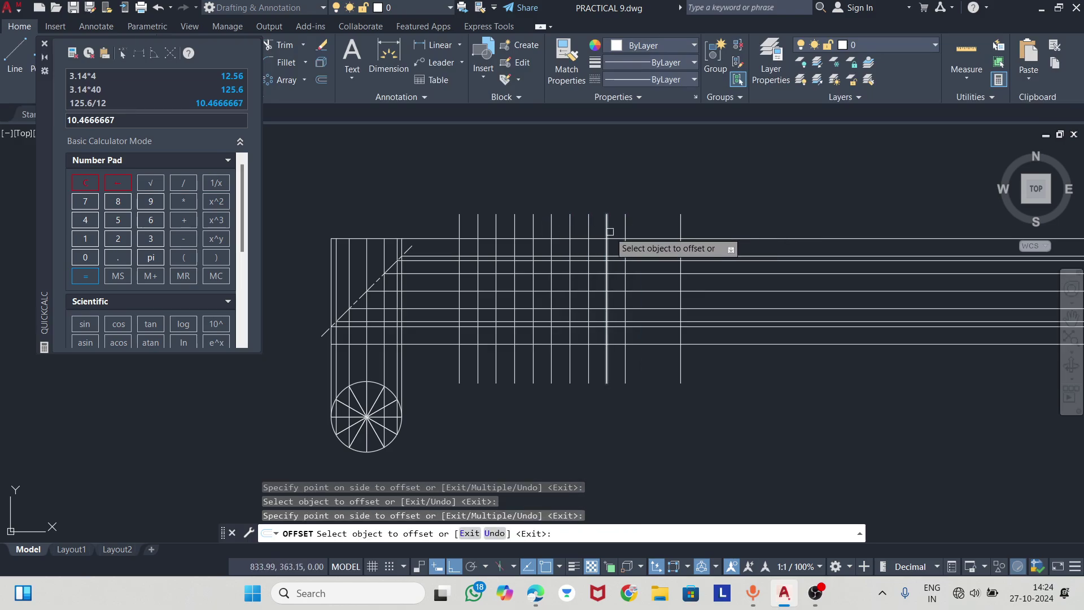
click(643, 226)
click(644, 225)
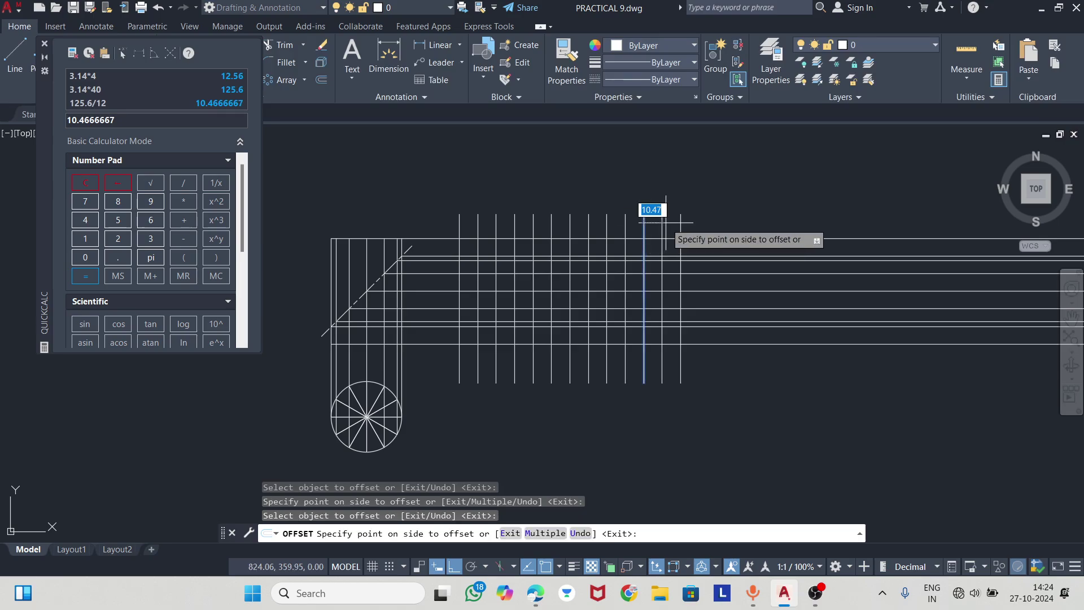
click(662, 224)
click(678, 223)
- End the offset, close the QuickCalc calculator and frame the whole construction
scroll(678, 223, up, 5)
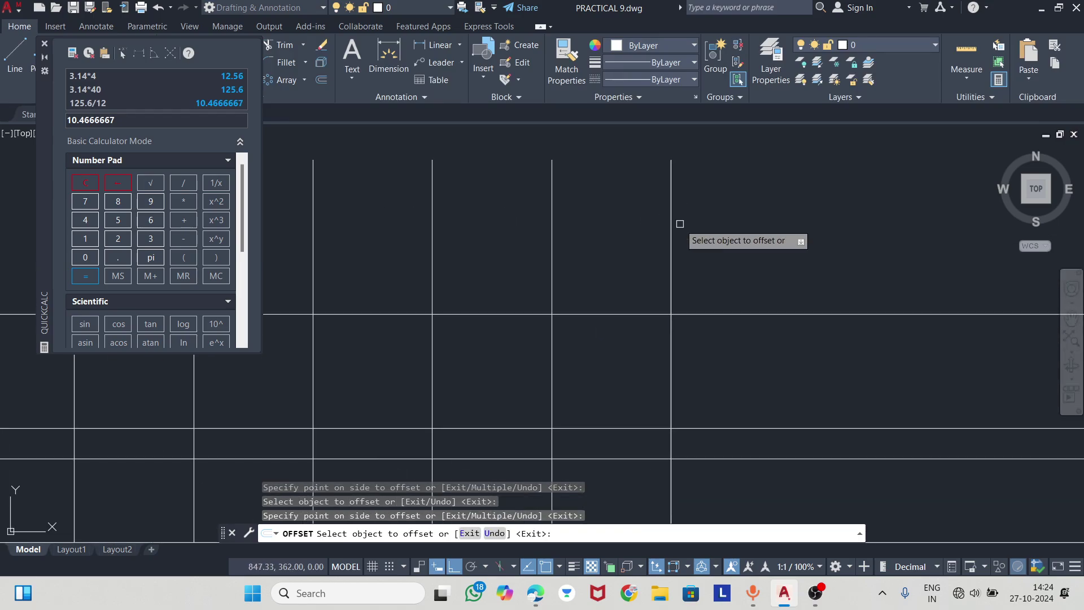
scroll(670, 198, down, 7)
key(Escape)
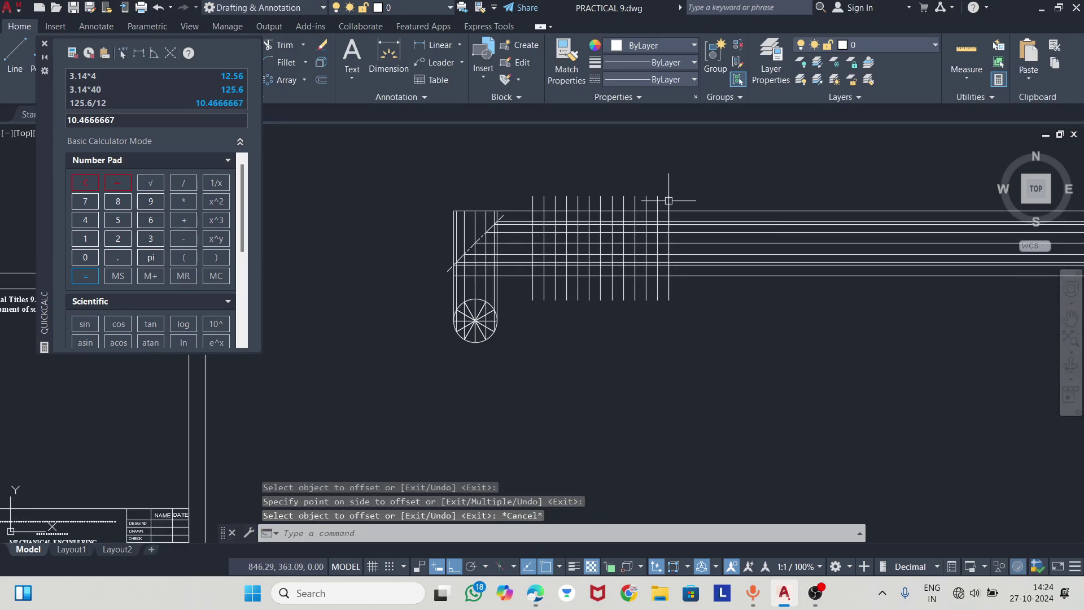
click(45, 44)
middle_drag(632, 243, 540, 231)
- Trim the line ends sticking out of the development grid with a fence
scroll(542, 177, up, 2)
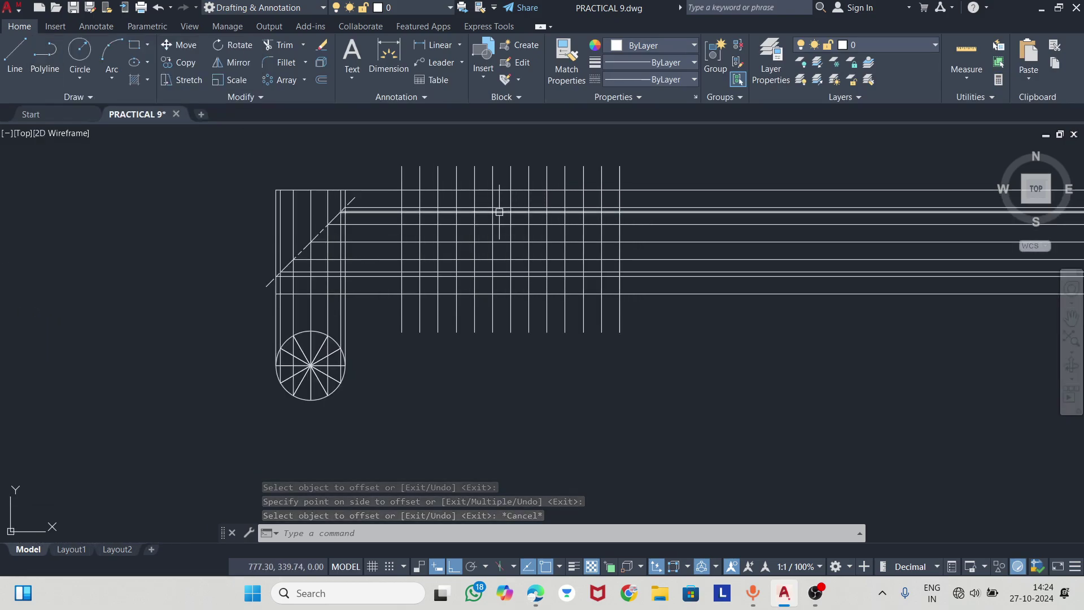
click(282, 46)
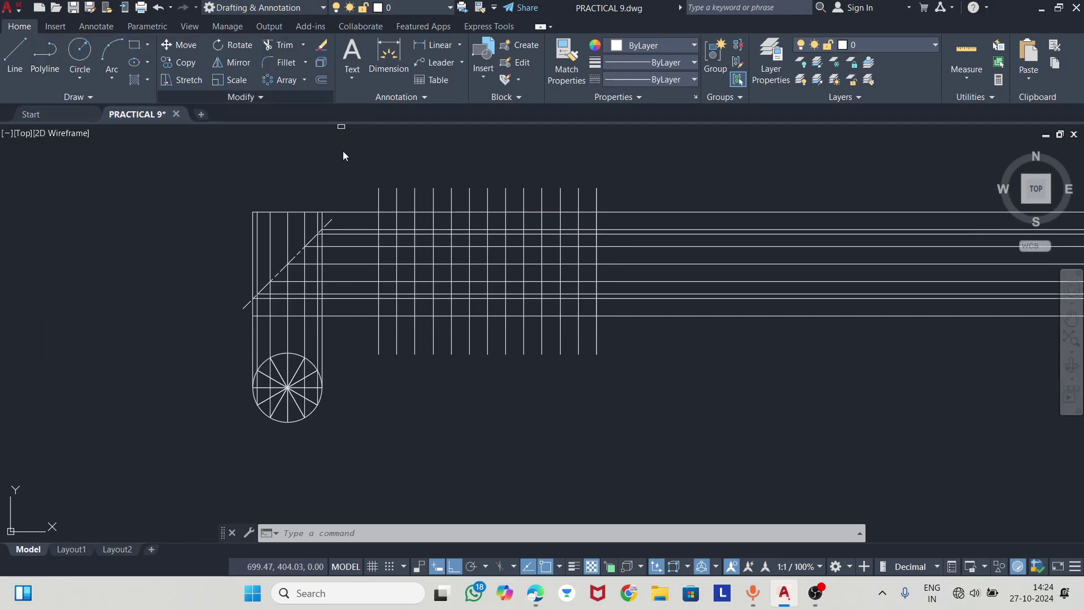
click(360, 191)
mouse_move(444, 190)
mouse_down()
mouse_move(654, 323)
mouse_move(521, 338)
mouse_up()
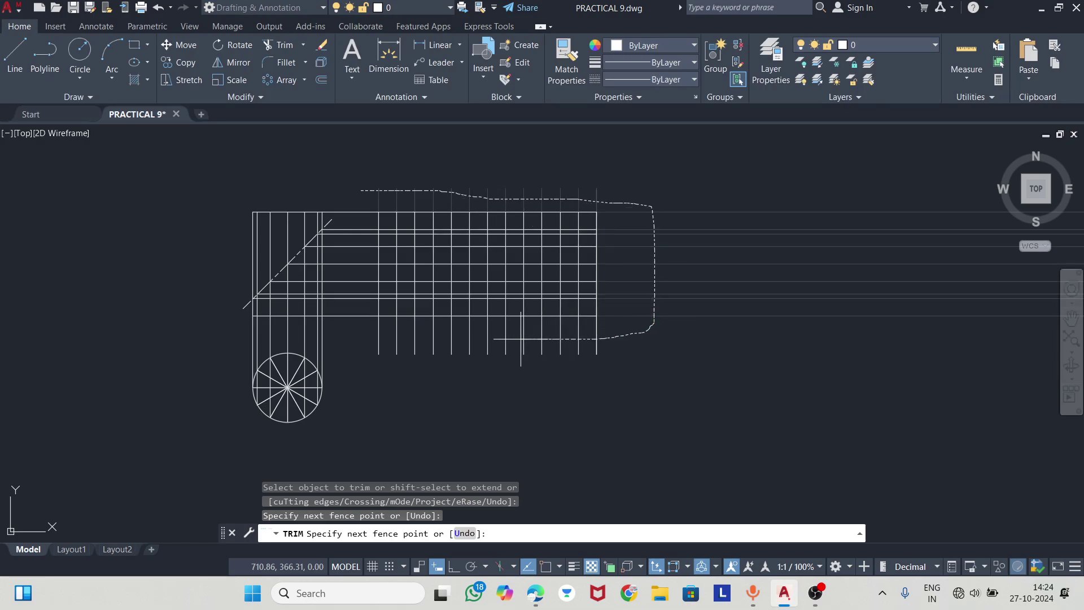
drag(370, 337, 373, 337)
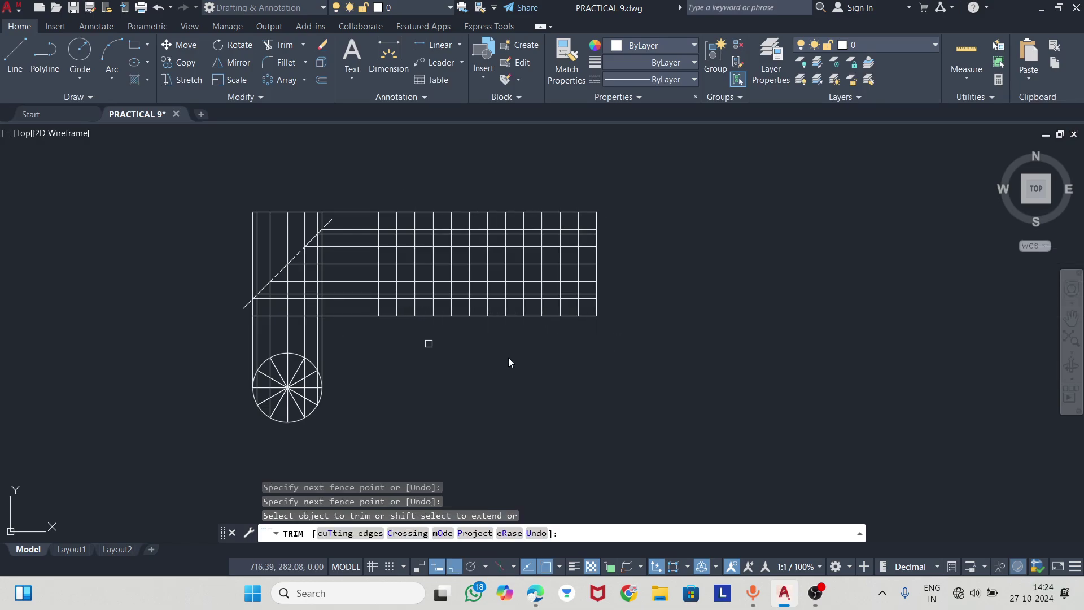
key(Escape)
- Reframe the view on the trimmed grid and begin a selection window around the drawing
scroll(682, 295, up, 3)
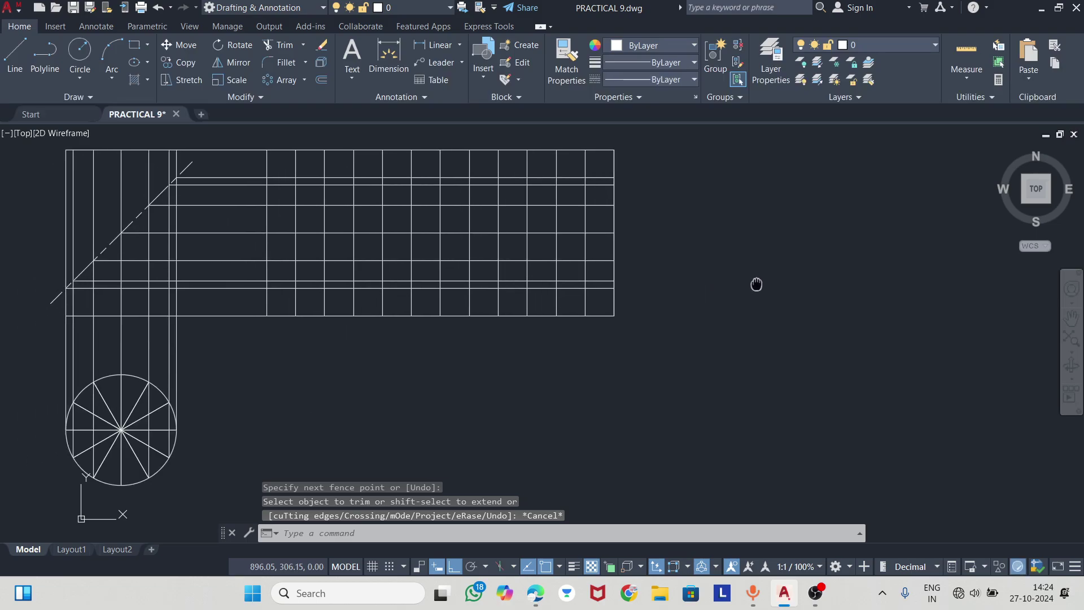
scroll(653, 283, down, 1)
mouse_move(302, 249)
middle_down()
mouse_move(459, 288)
mouse_move(506, 228)
middle_up()
scroll(405, 282, up, 3)
scroll(568, 261, down, 3)
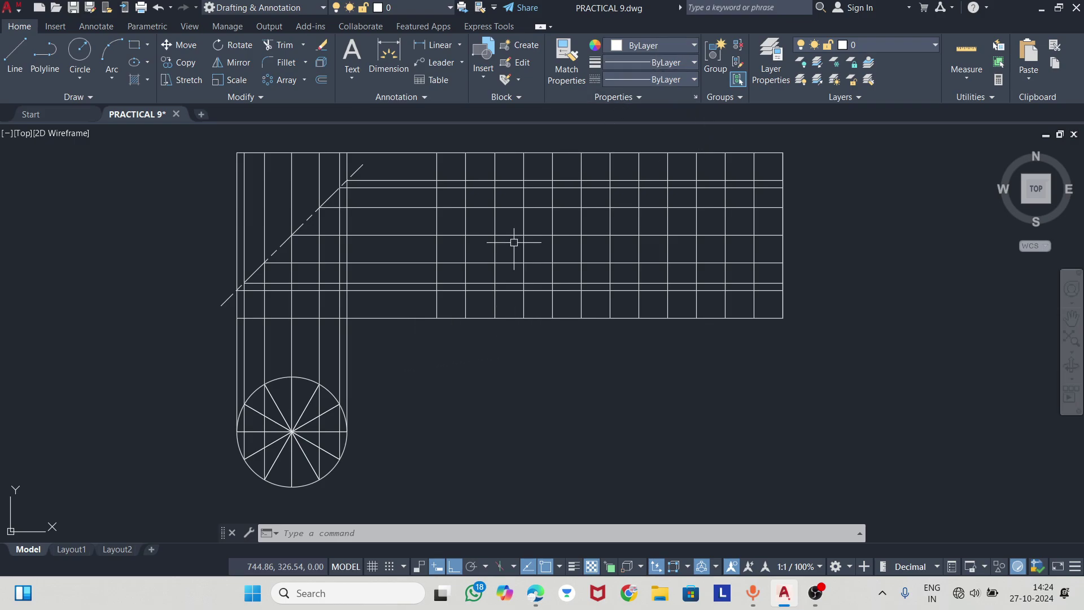
middle_drag(492, 275, 486, 293)
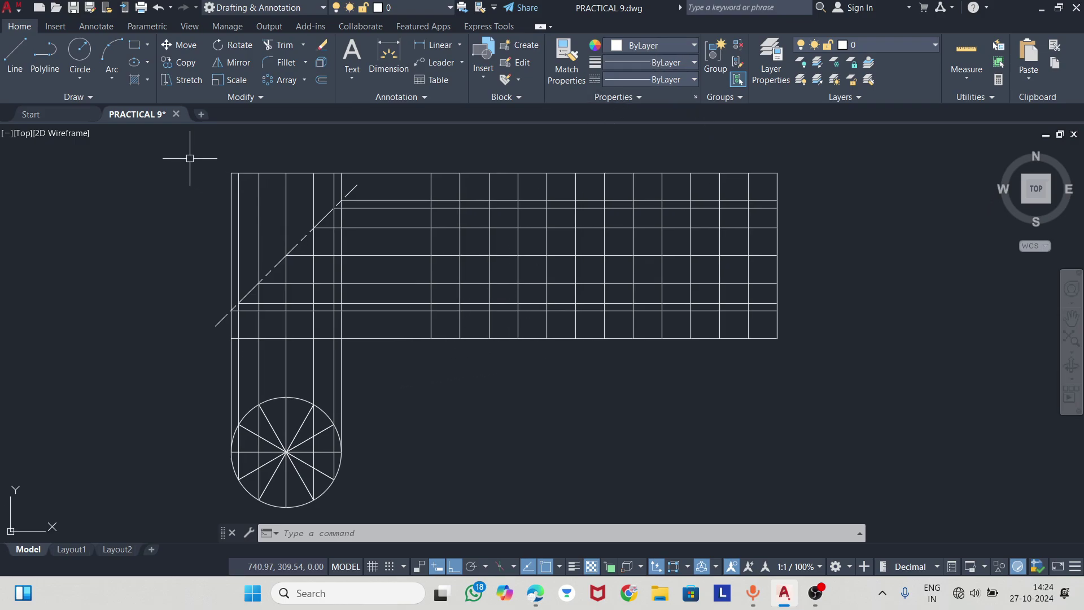
scroll(186, 164, down, 2)
click(168, 149)
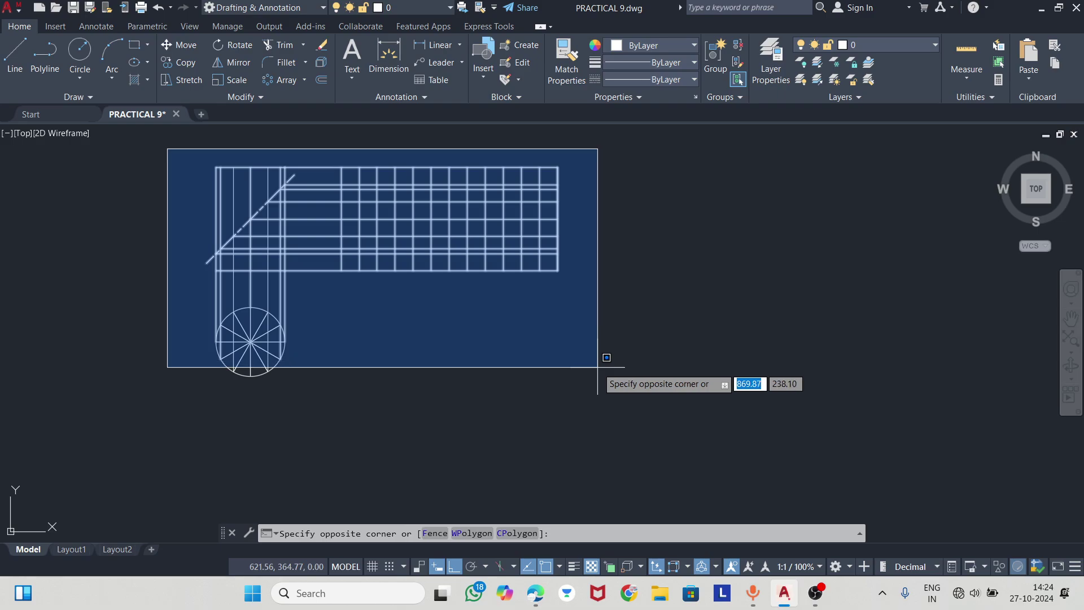
- Make the window-selected projection lines grey, colour 8
click(604, 389)
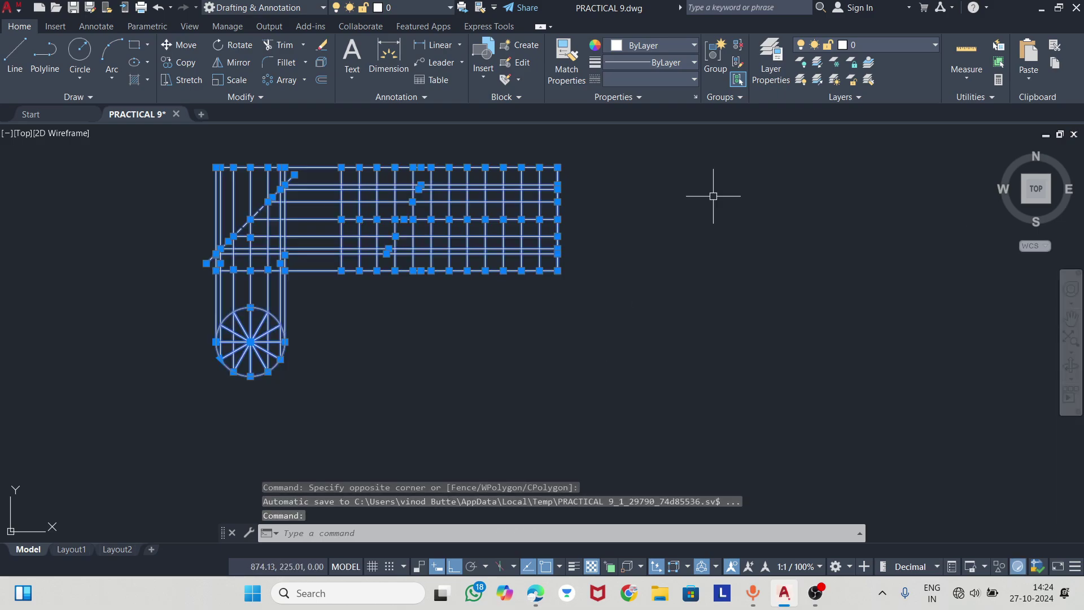
click(667, 46)
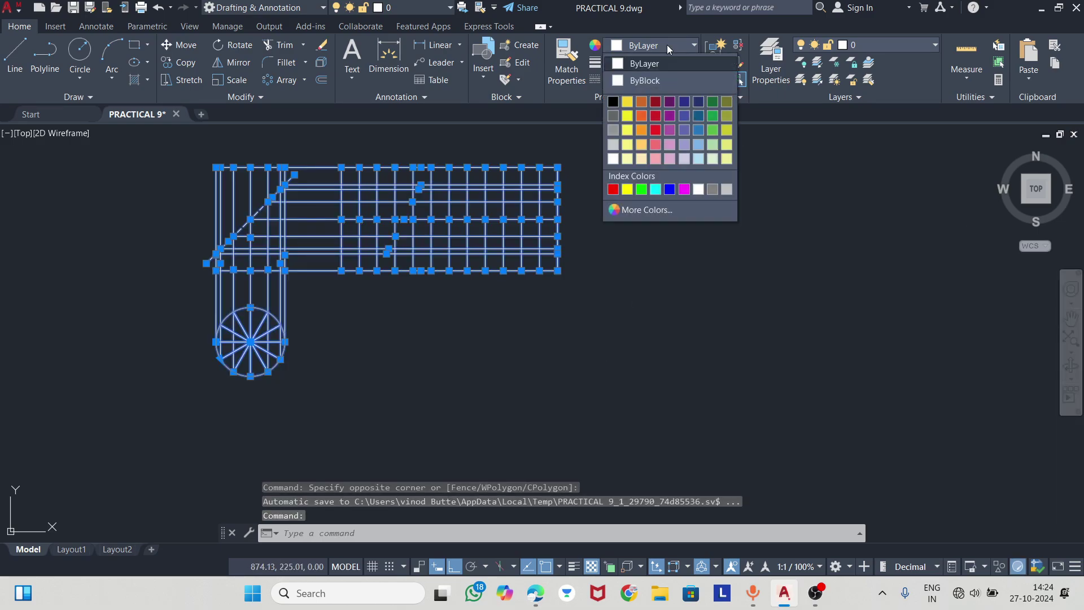
click(712, 190)
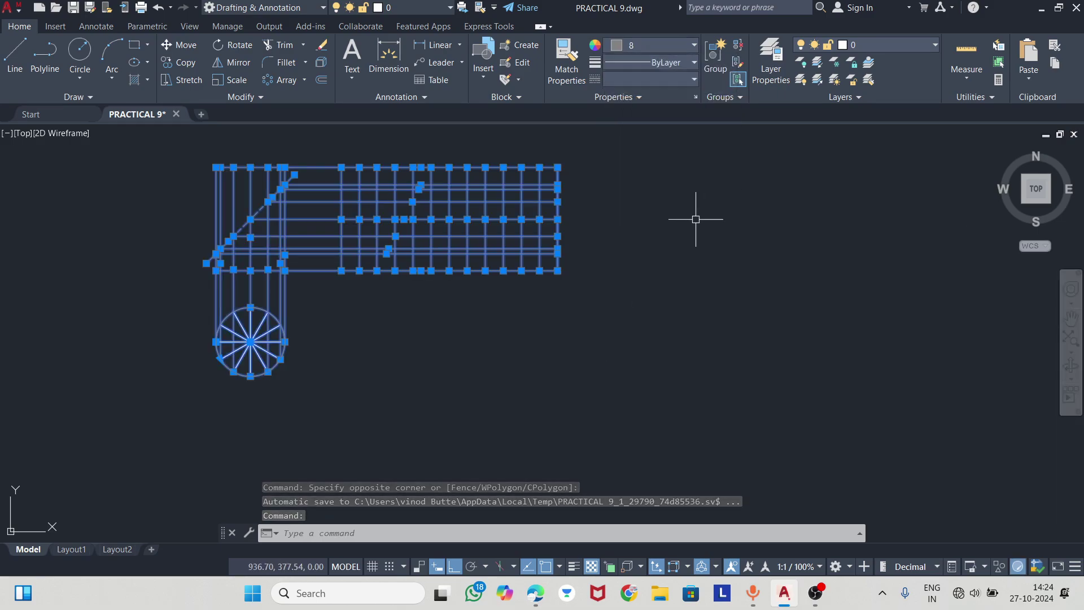
click(701, 263)
key(Escape)
key(Escape)
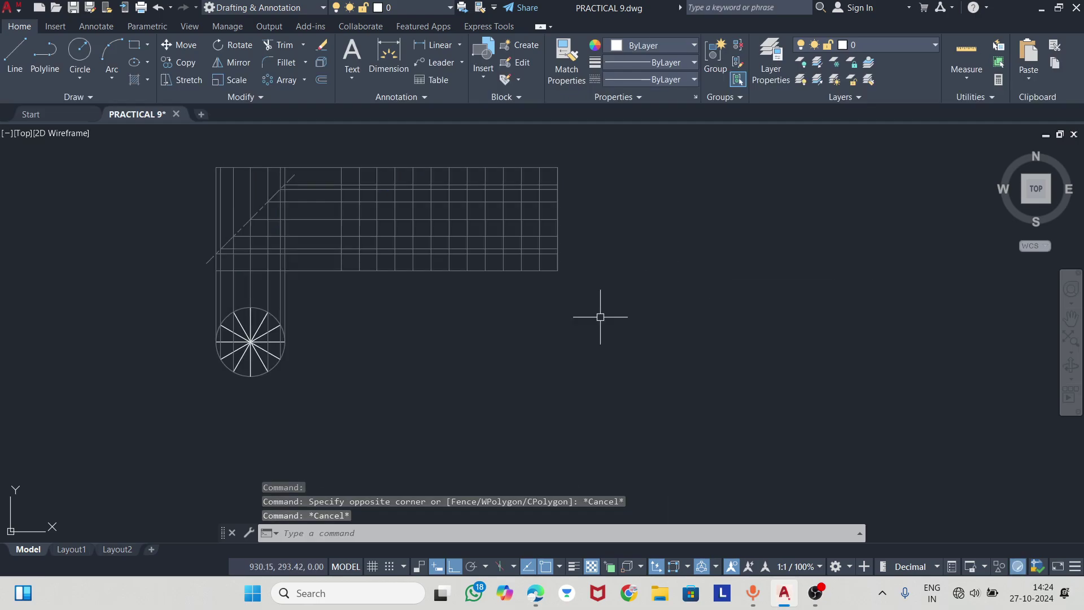
- Set the circle's polar array to colour 8
scroll(564, 314, down, 2)
scroll(515, 307, up, 2)
click(493, 297)
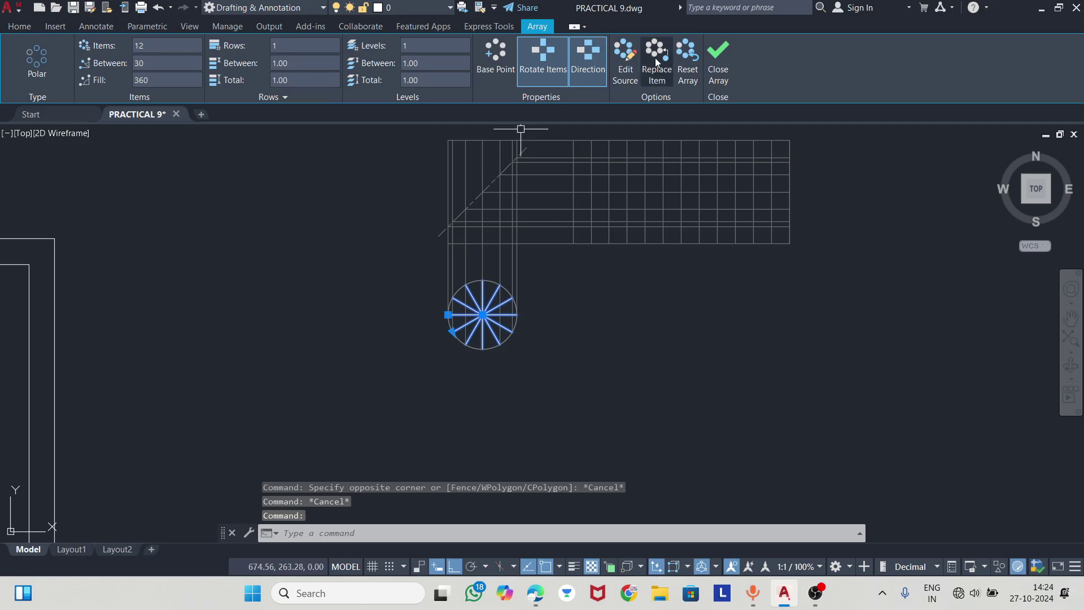
click(26, 26)
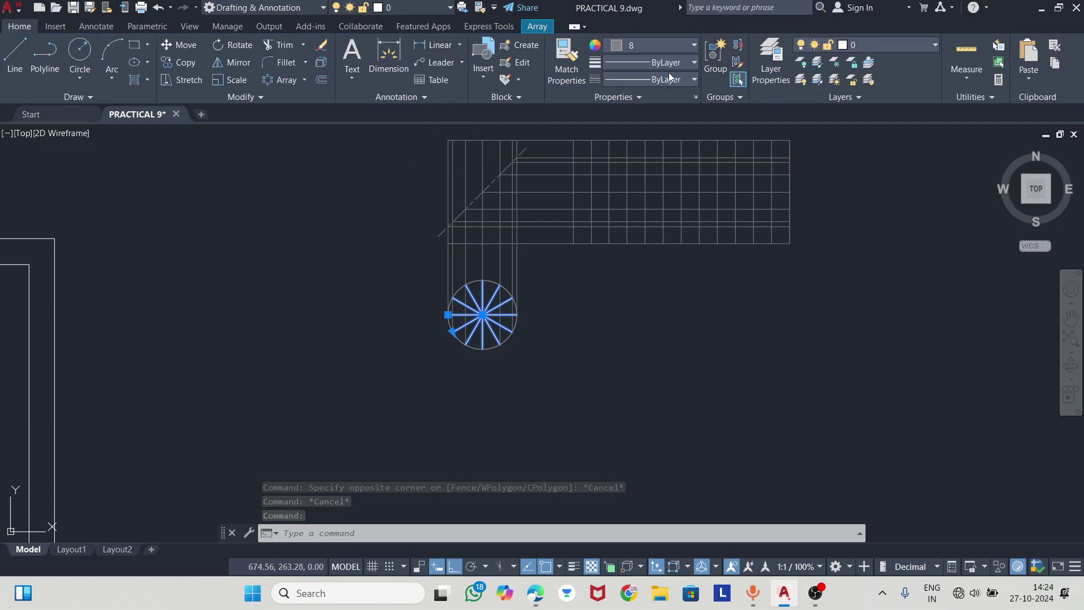
click(676, 46)
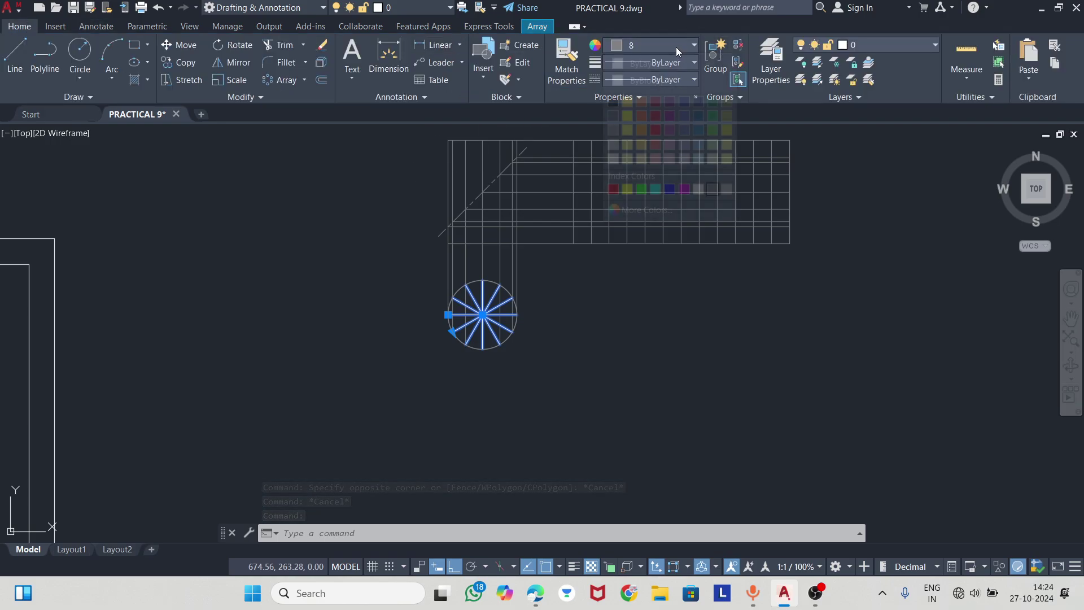
click(713, 189)
click(672, 295)
key(Escape)
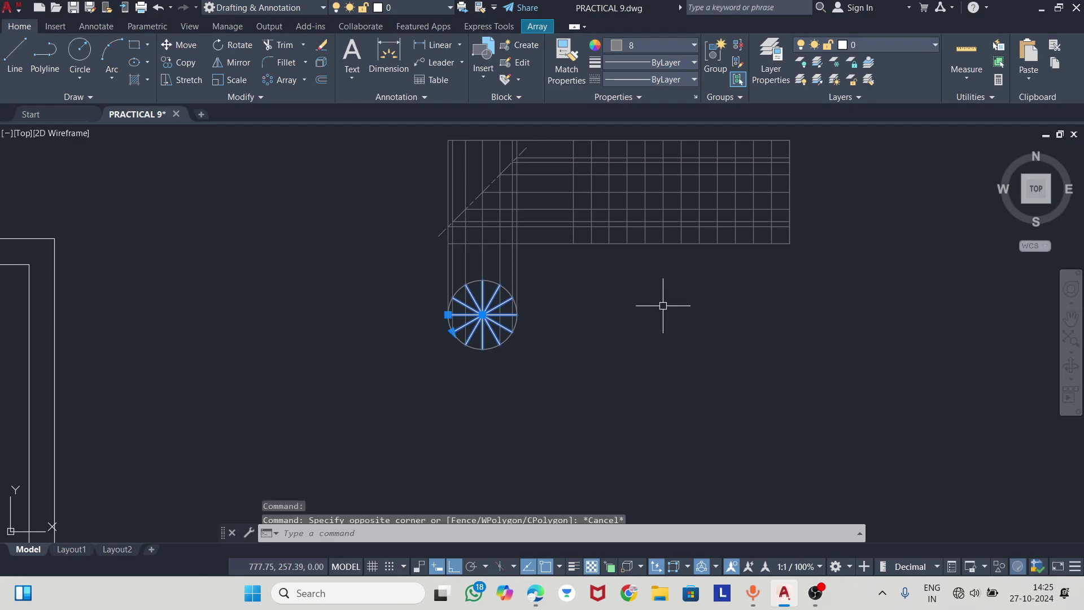
key(Escape)
- Explode the polar array (X) into separate radial lines
scroll(520, 307, up, 2)
click(519, 300)
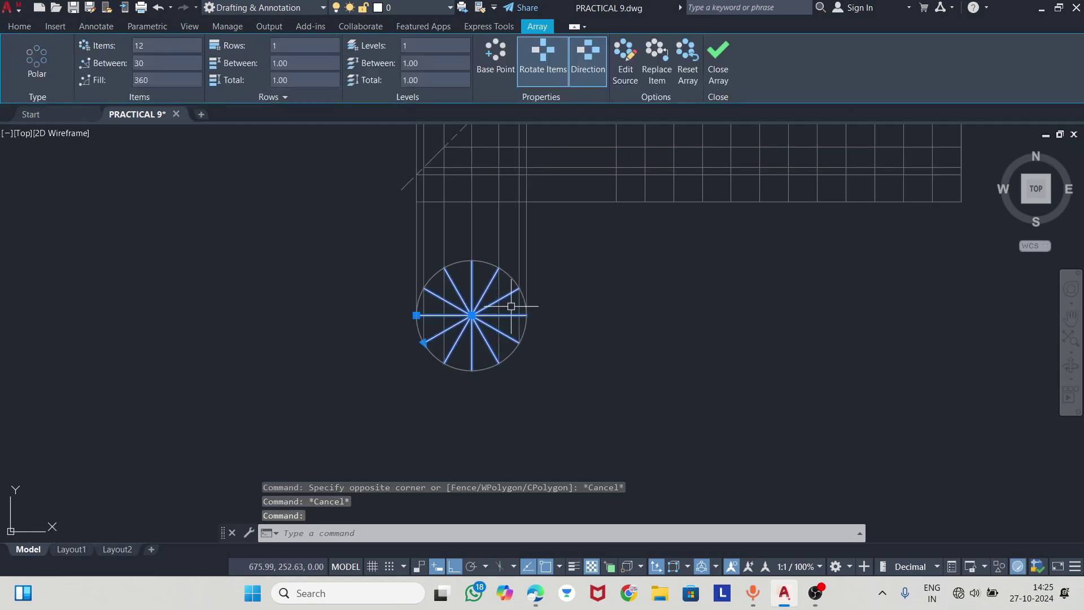
text(x)
key(Return)
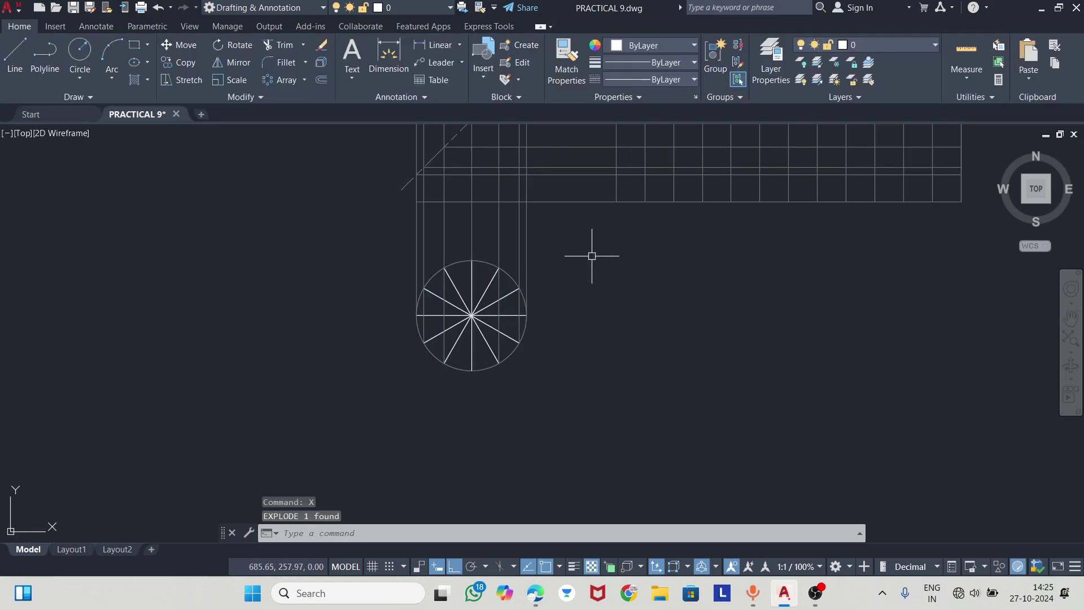
- Make the circle and its exploded division lines grey, colour 8
click(344, 244)
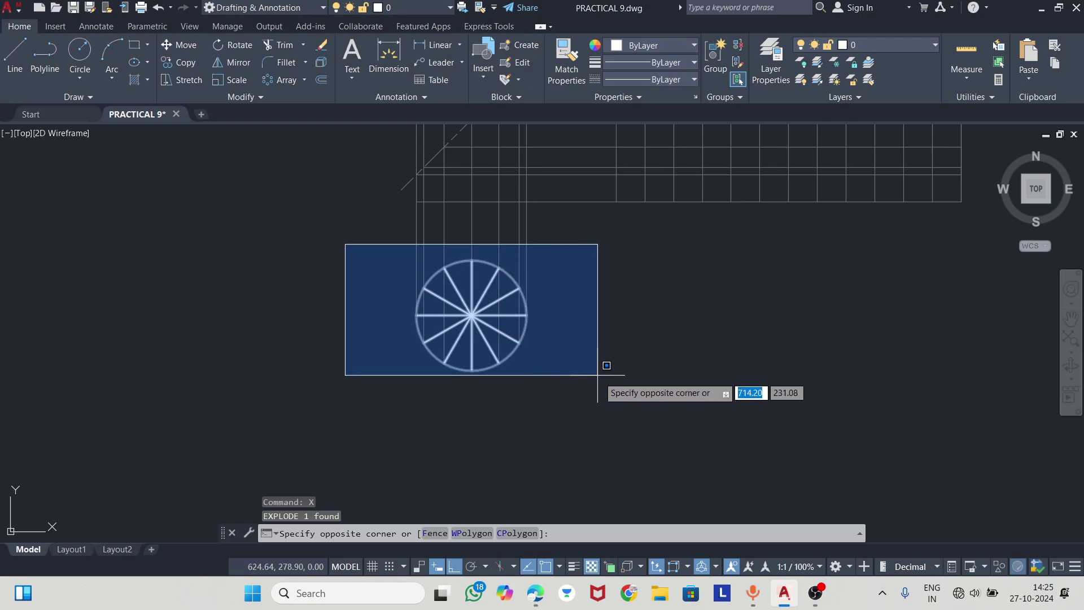
click(647, 403)
click(672, 45)
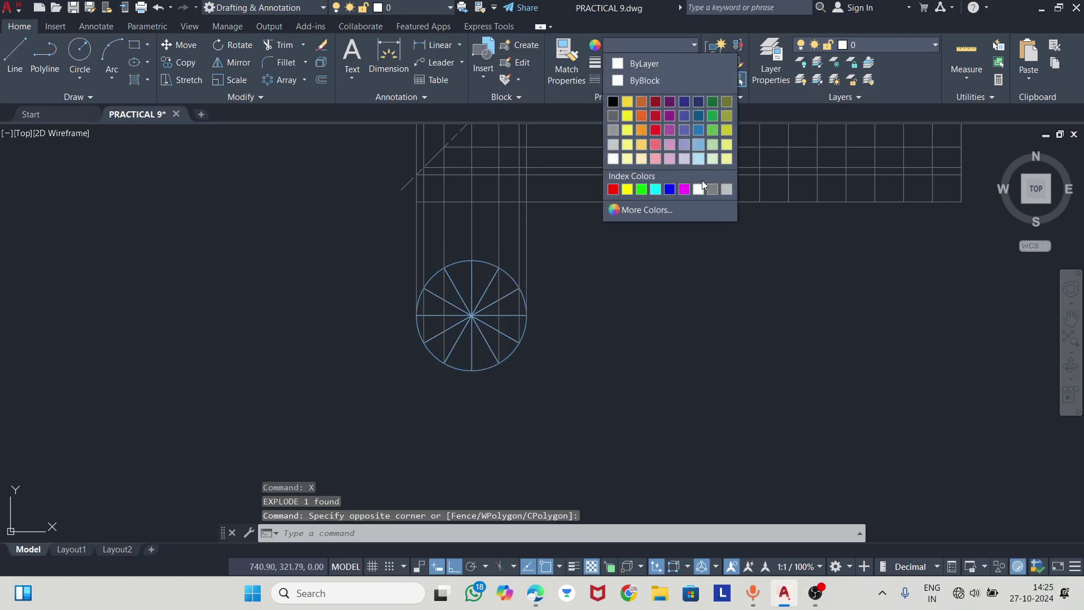
click(713, 189)
key(Escape)
scroll(605, 375, down, 2)
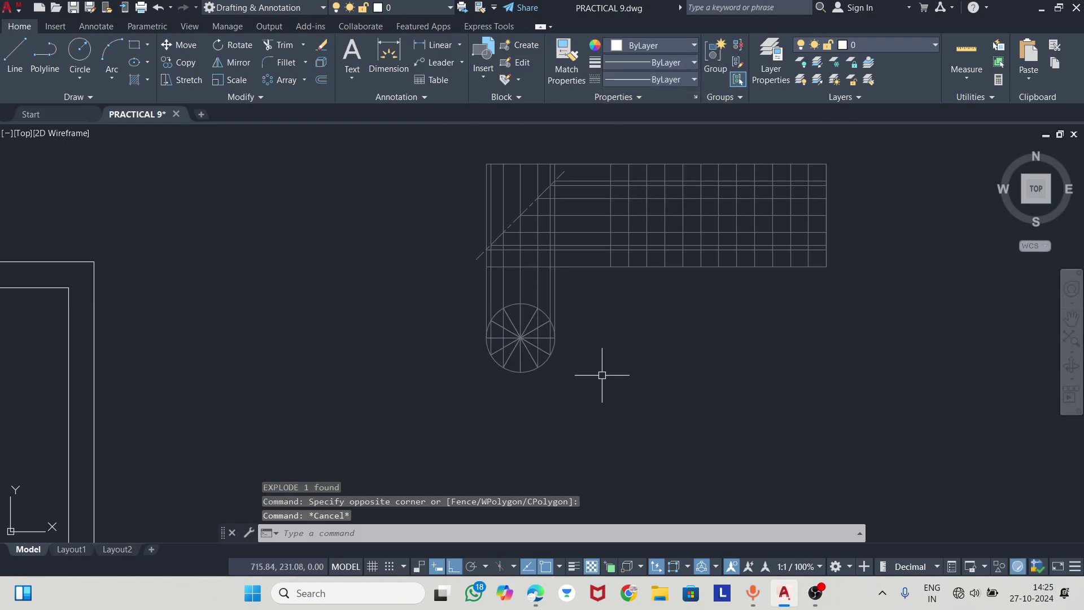
mouse_move(629, 339)
middle_down()
mouse_move(517, 410)
mouse_move(604, 375)
middle_up()
scroll(517, 409, up, 3)
scroll(515, 399, down, 1)
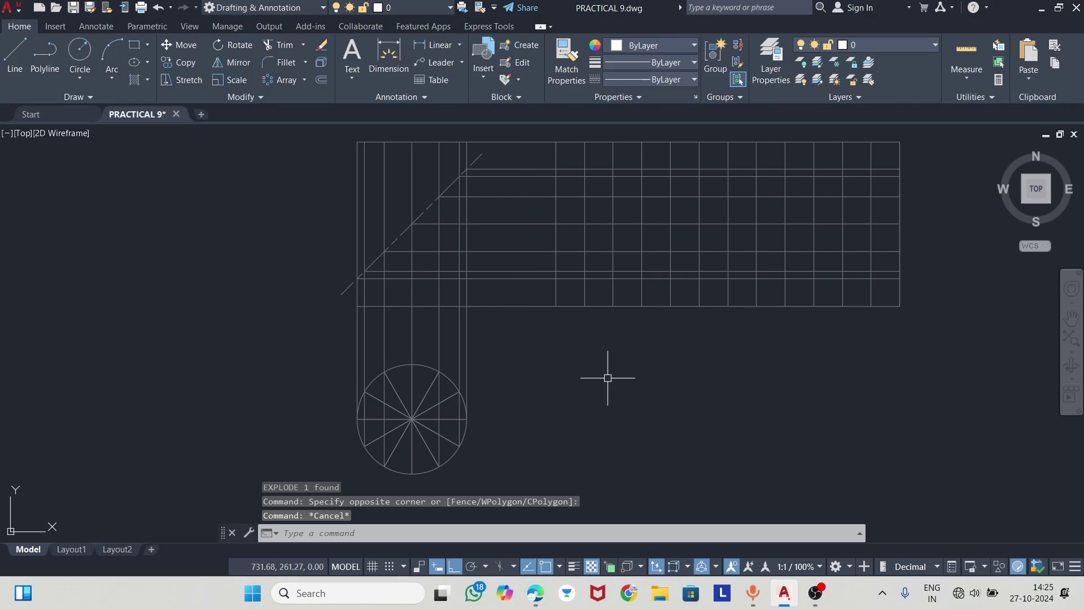
- Draw a radius-20 circle with 0.35 mm lineweight at the divided circle's centre
click(79, 79)
click(91, 102)
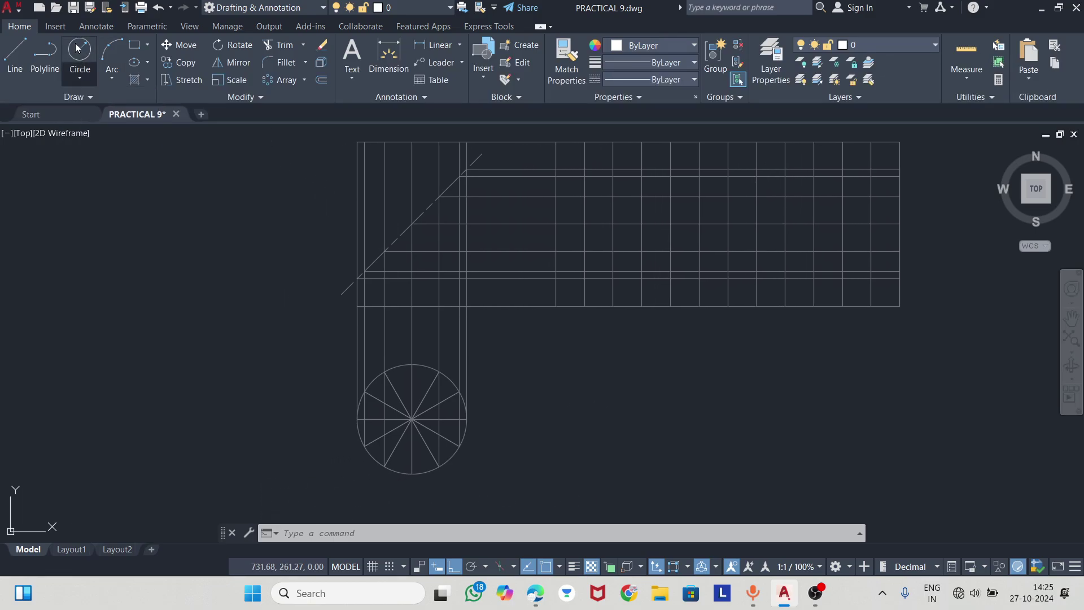
click(643, 45)
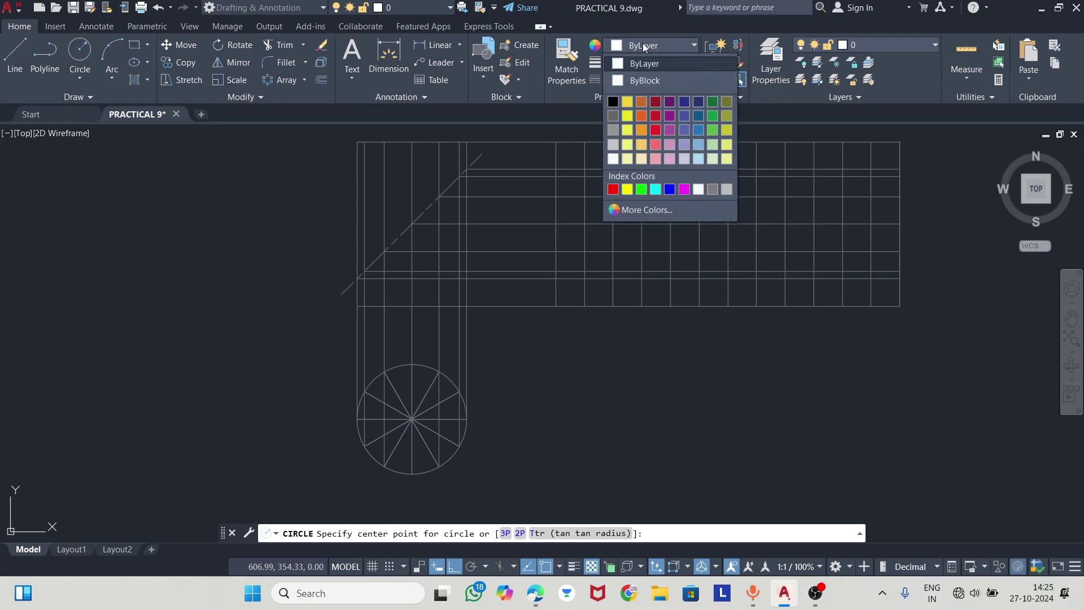
click(644, 63)
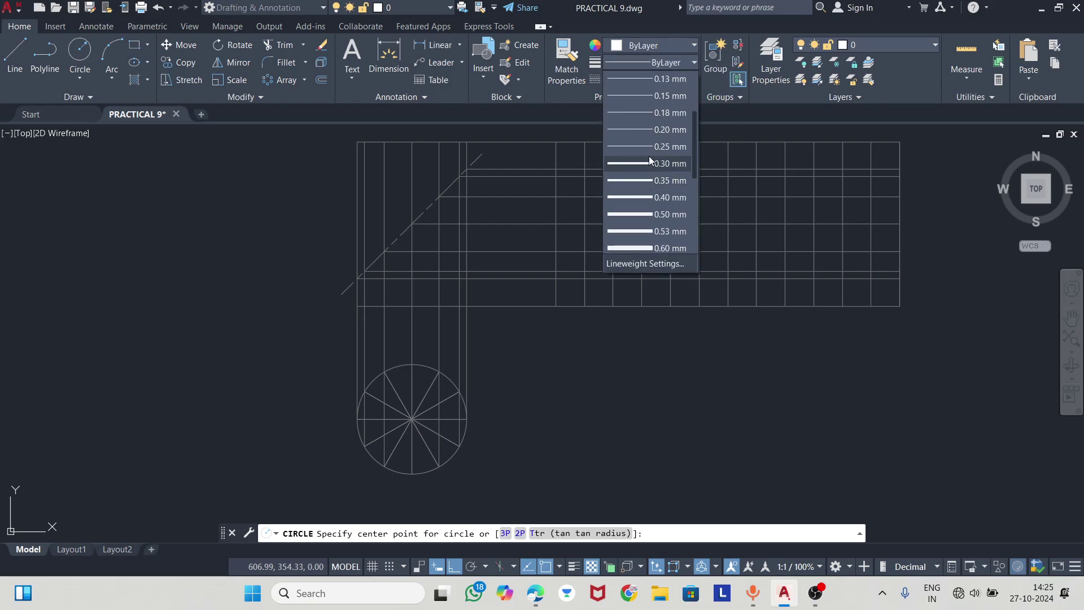
click(651, 180)
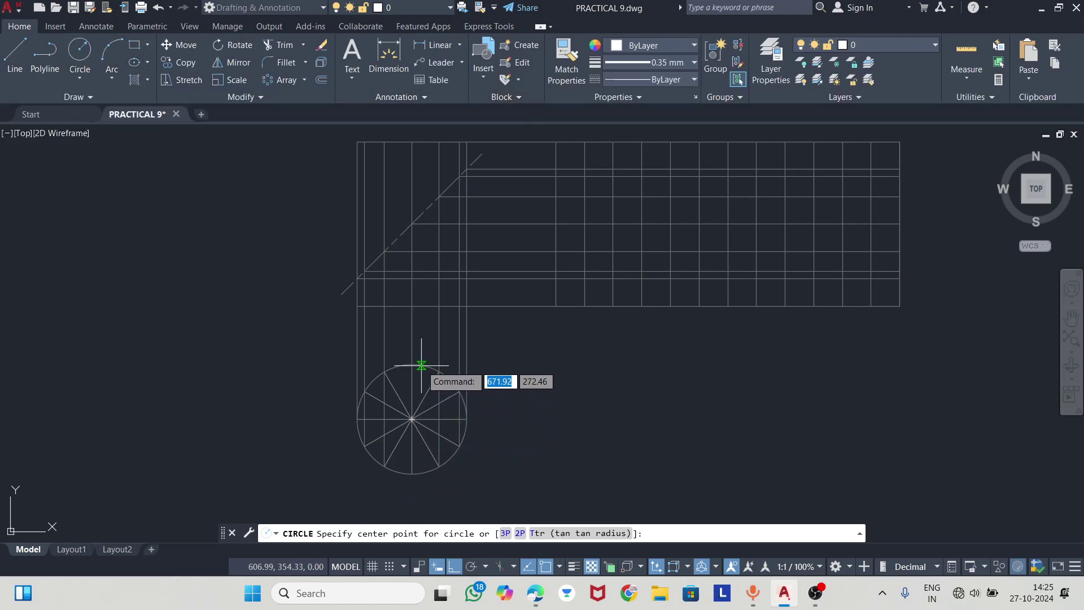
click(412, 419)
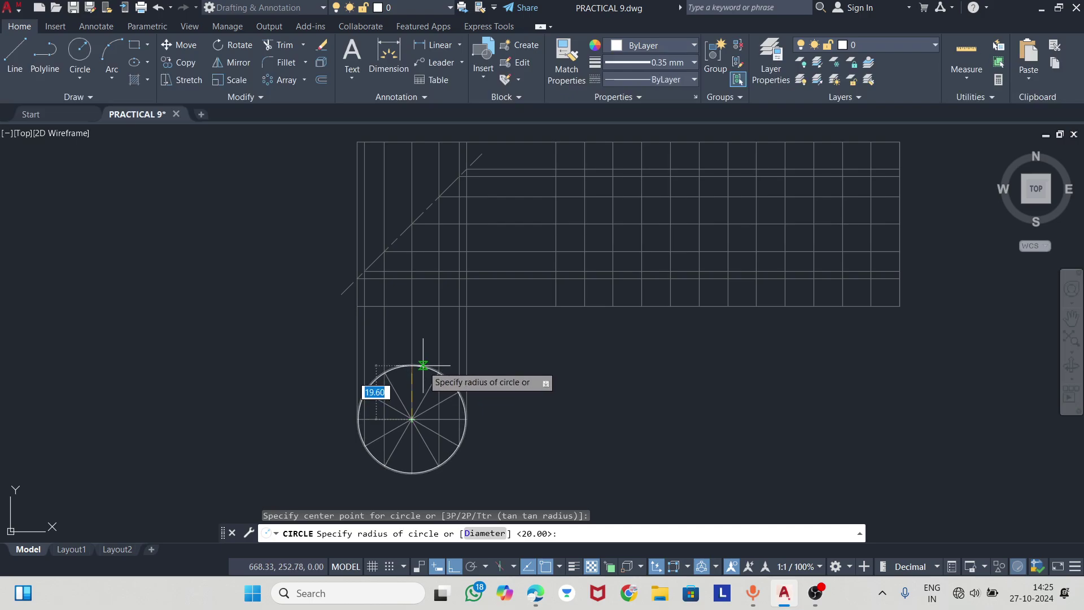
text(20)
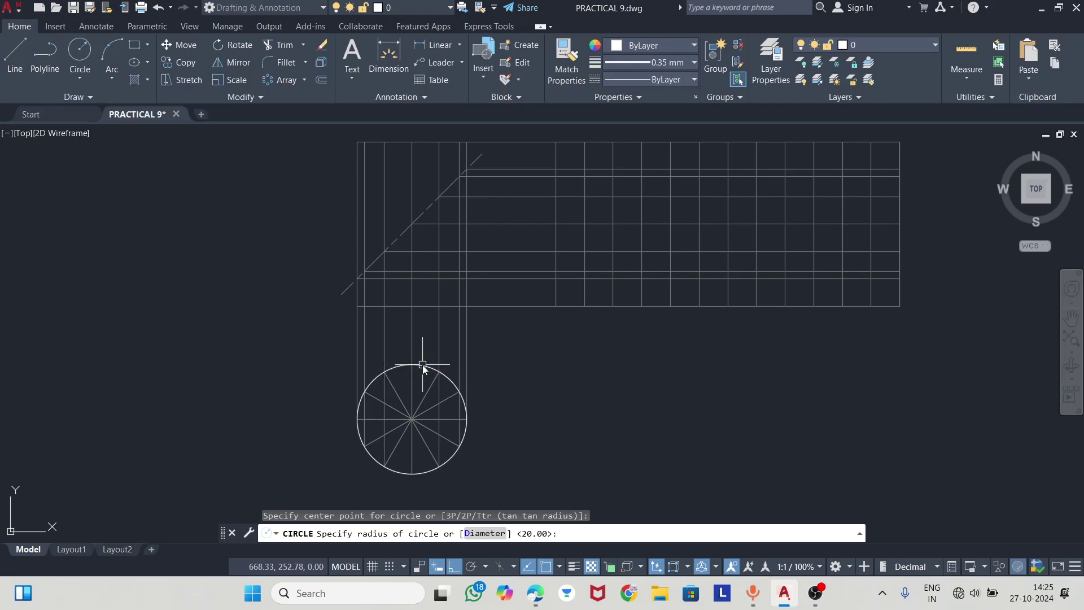
key(Return)
key(Escape)
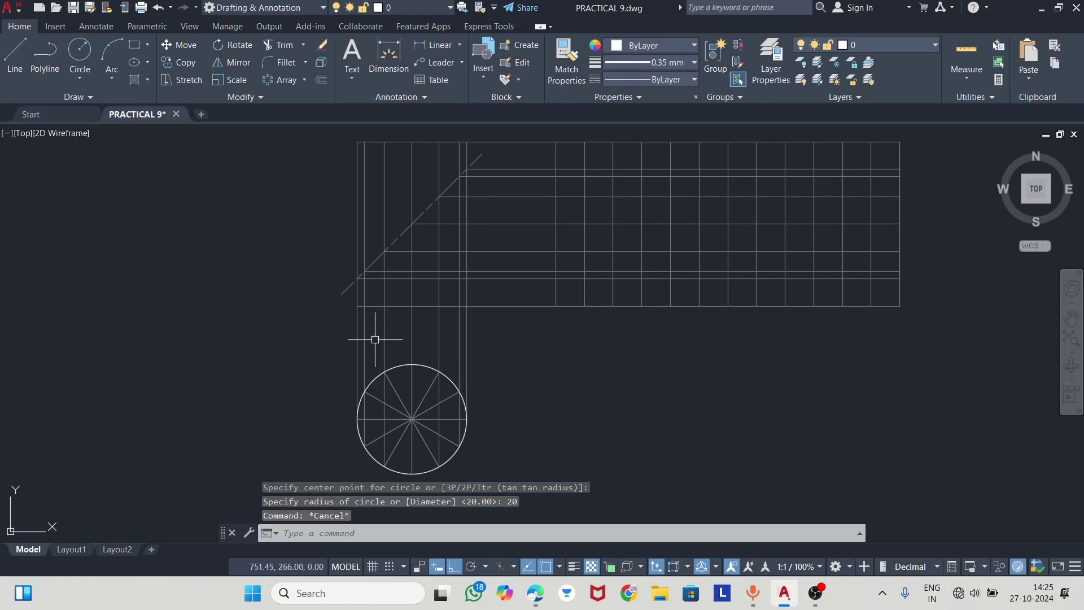
middle_drag(375, 339, 396, 352)
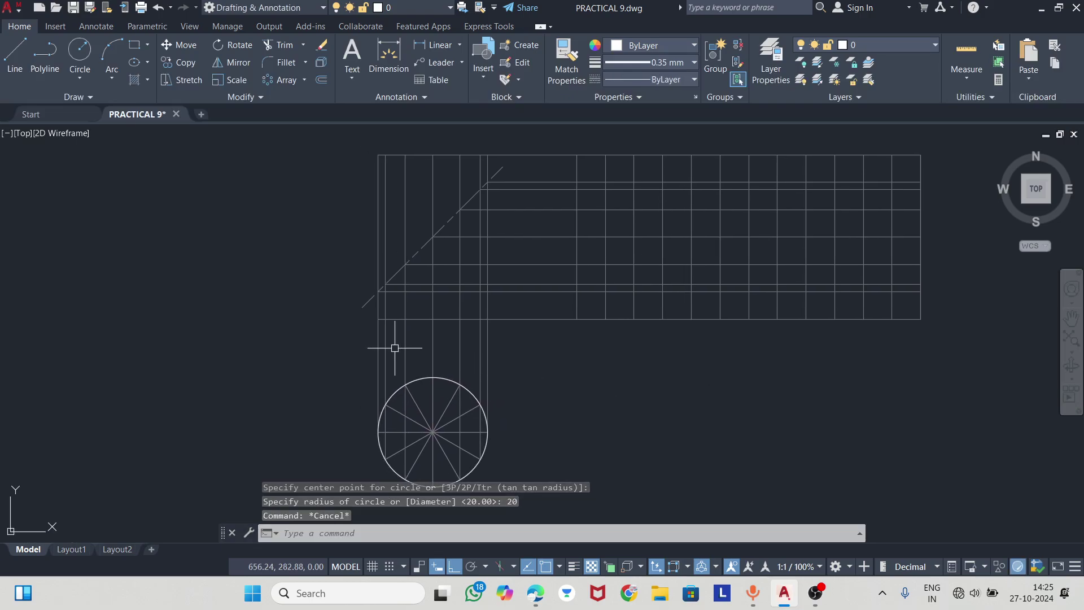
- Trace the front view's left side, base, right side and 45° cut edge as thick lines
click(15, 54)
scroll(384, 300, up, 3)
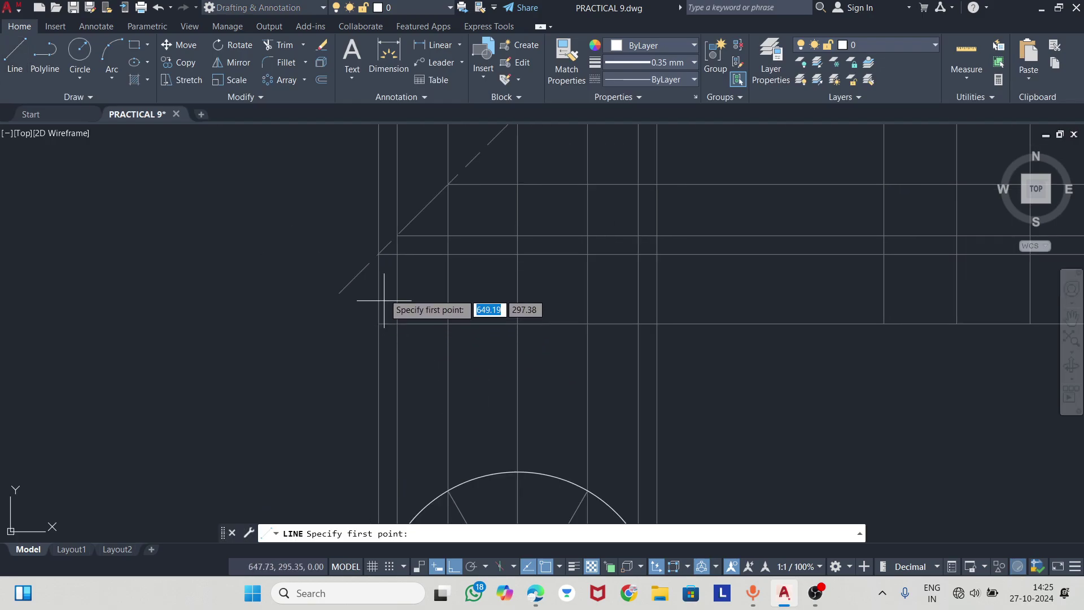
click(378, 254)
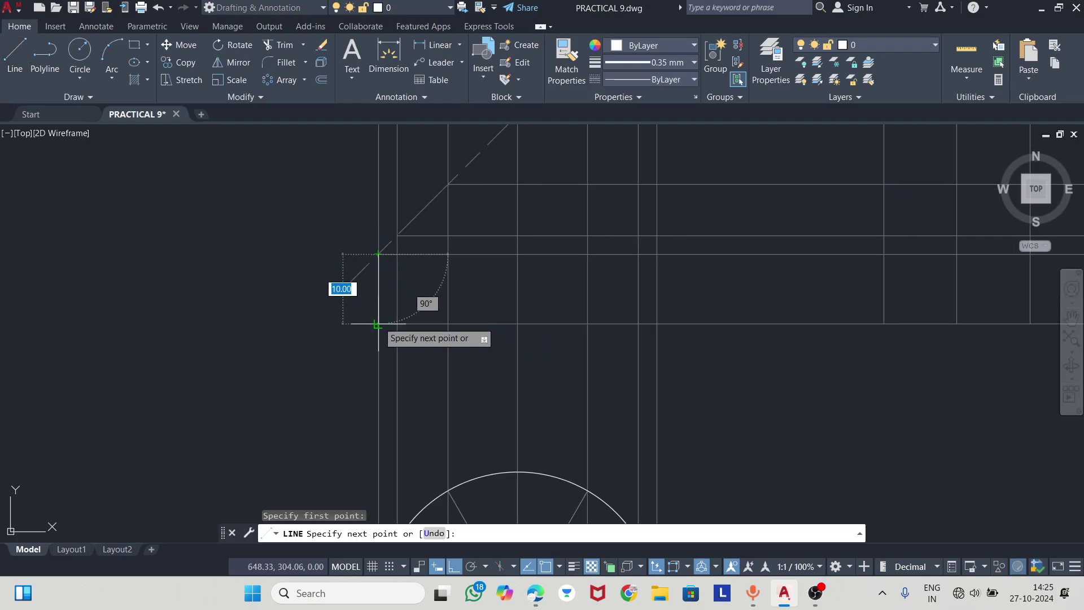
click(380, 324)
click(657, 323)
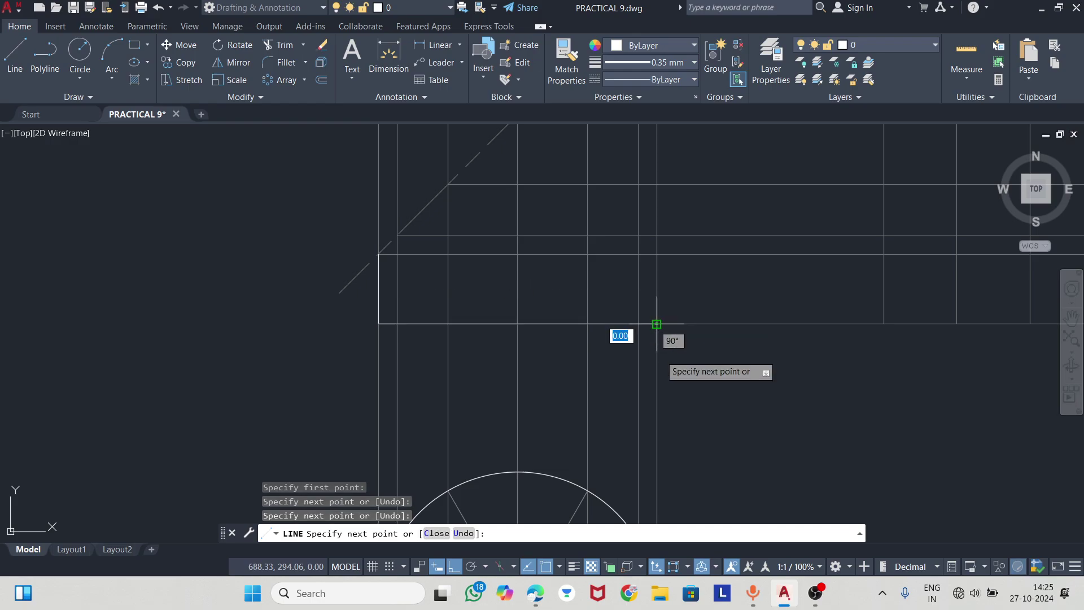
scroll(654, 322, down, 4)
scroll(649, 346, up, 2)
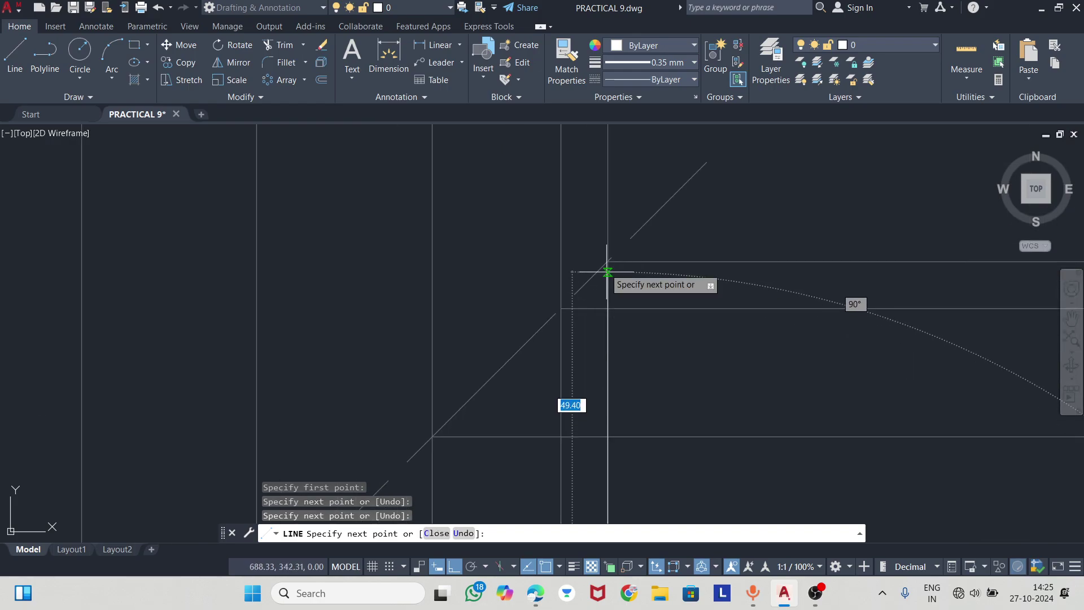
click(624, 265)
middle_drag(615, 298, 637, 276)
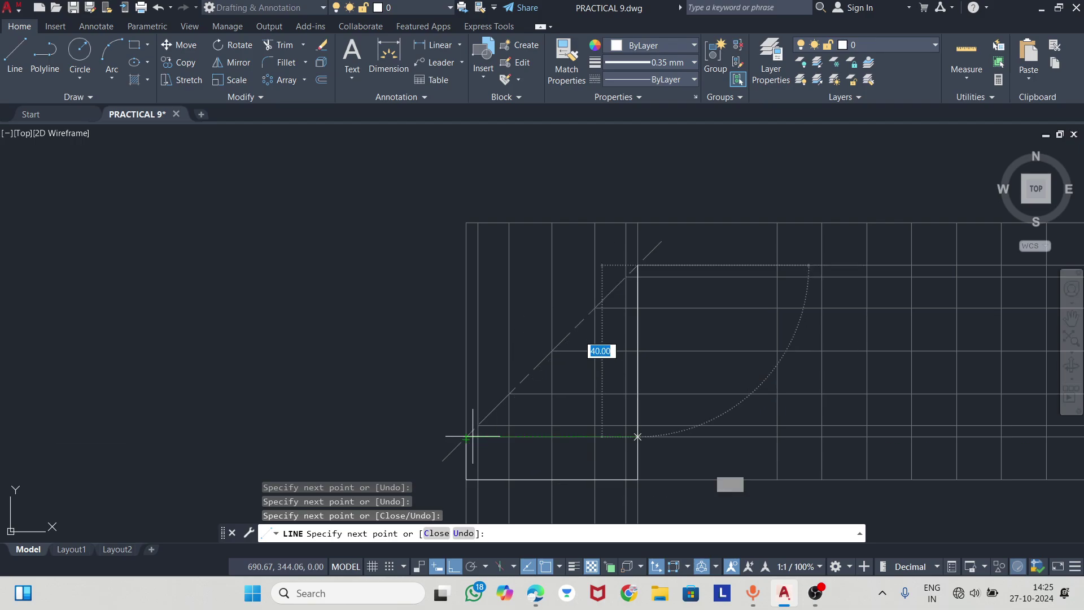
click(466, 439)
key(Escape)
scroll(391, 288, down, 2)
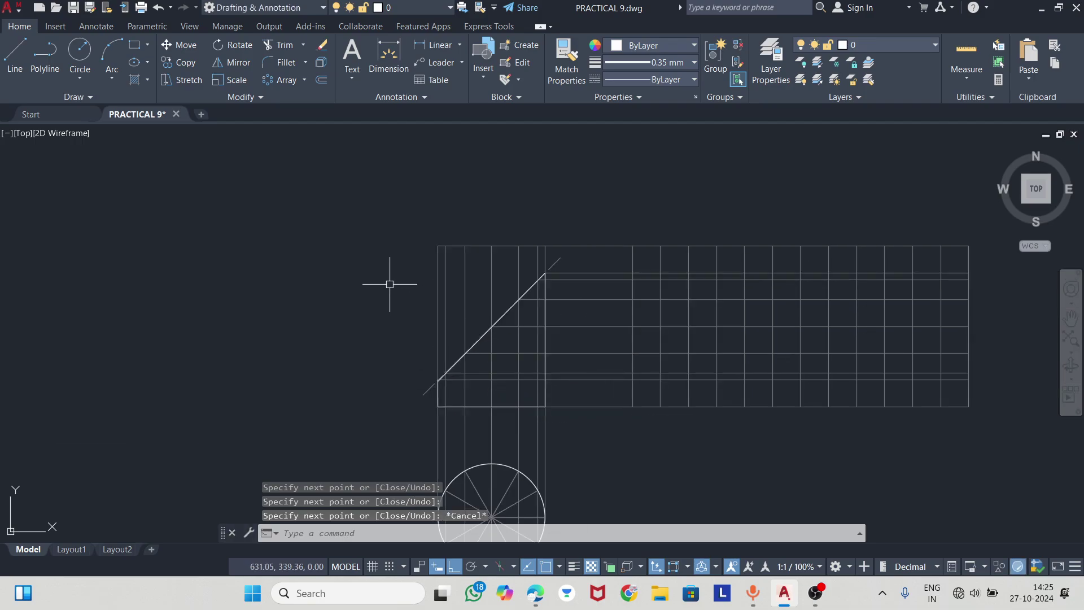
- Delete the newly drawn 45° cut line and glance at the reference PDF
scroll(398, 358, up, 2)
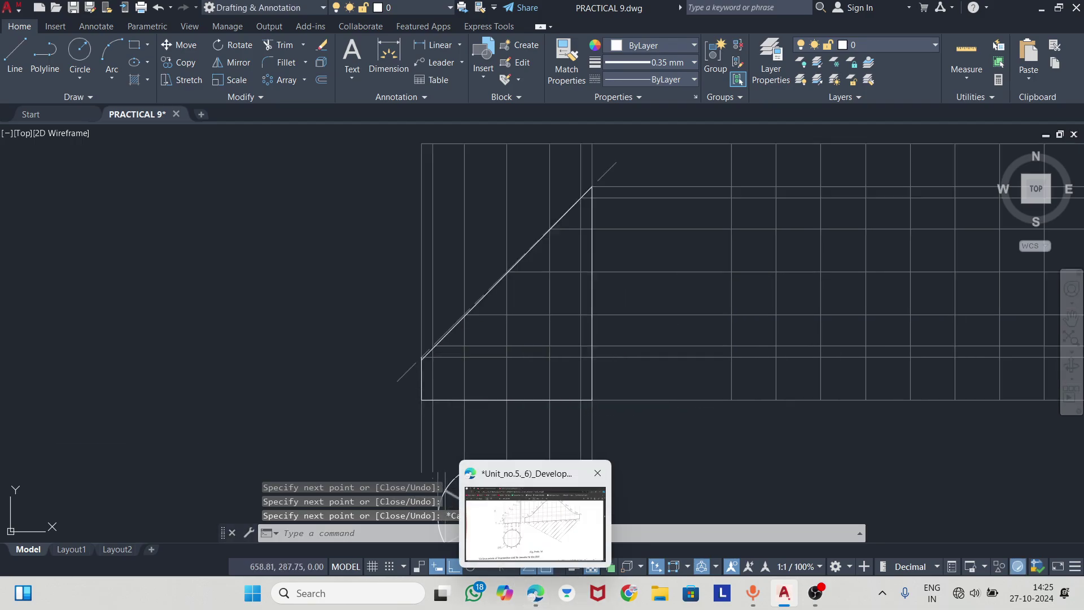
scroll(398, 358, up, 3)
click(406, 294)
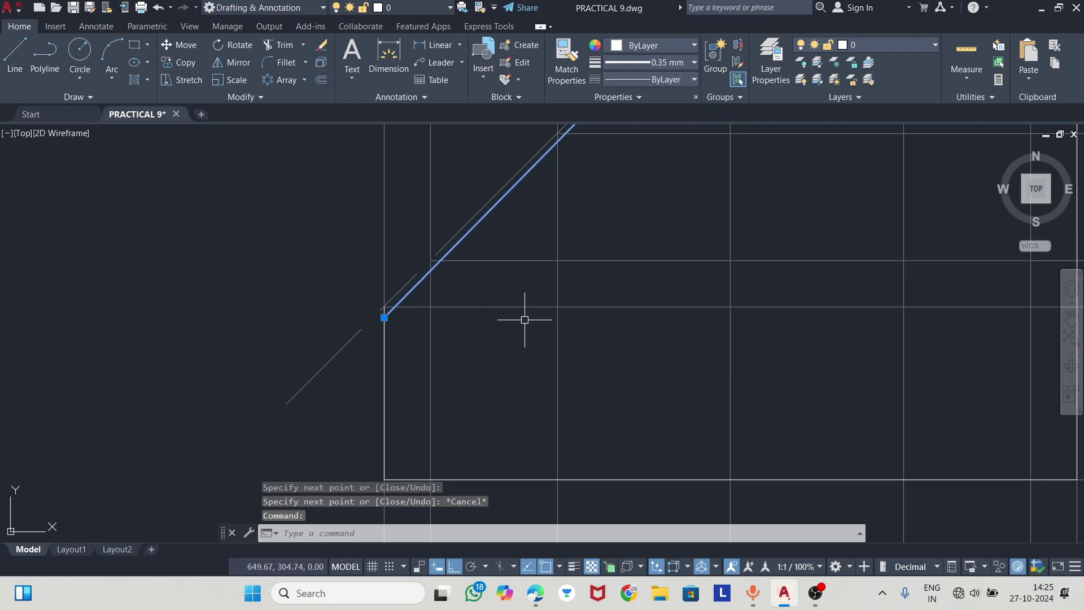
key(Delete)
click(533, 597)
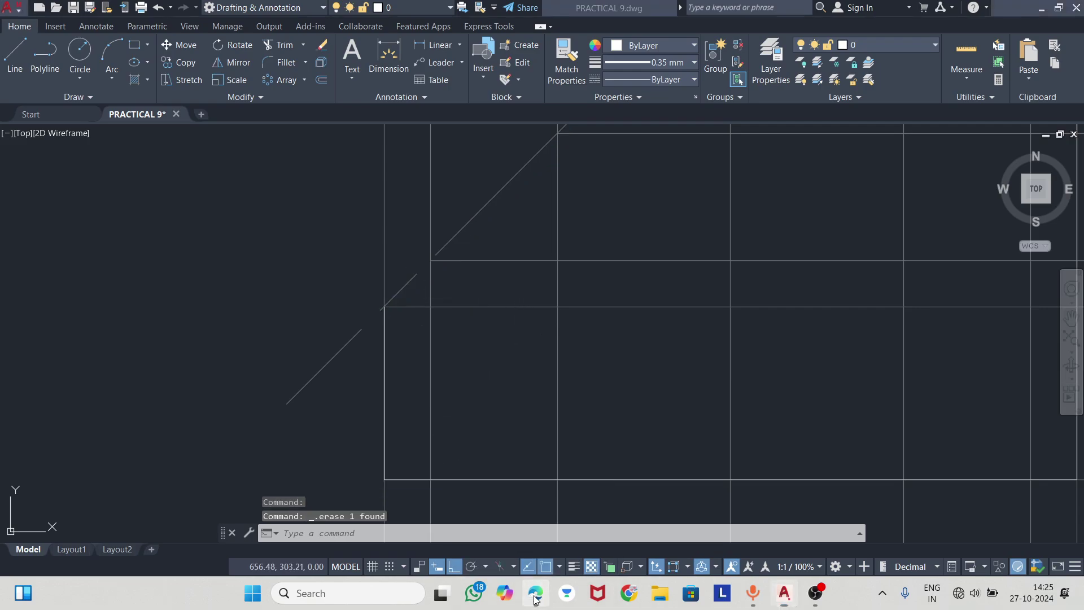
click(536, 598)
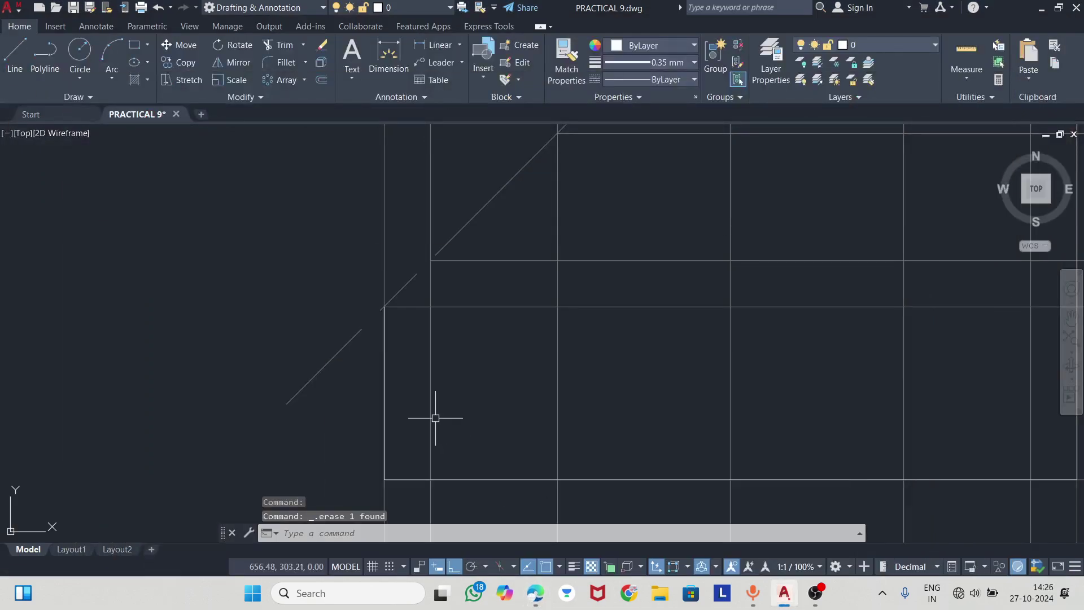
- Give the dashed diagonal cutting line a new colour, then check the PDF
scroll(494, 377, up, 2)
mouse_move(494, 378)
middle_down()
mouse_move(409, 434)
mouse_move(407, 372)
middle_up()
scroll(568, 210, down, 2)
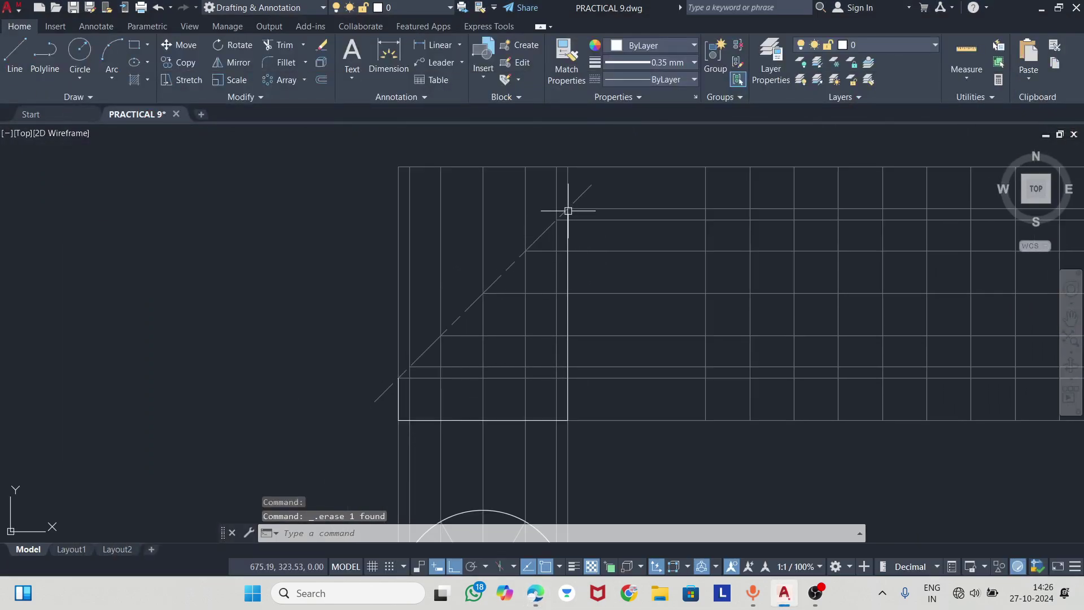
click(589, 187)
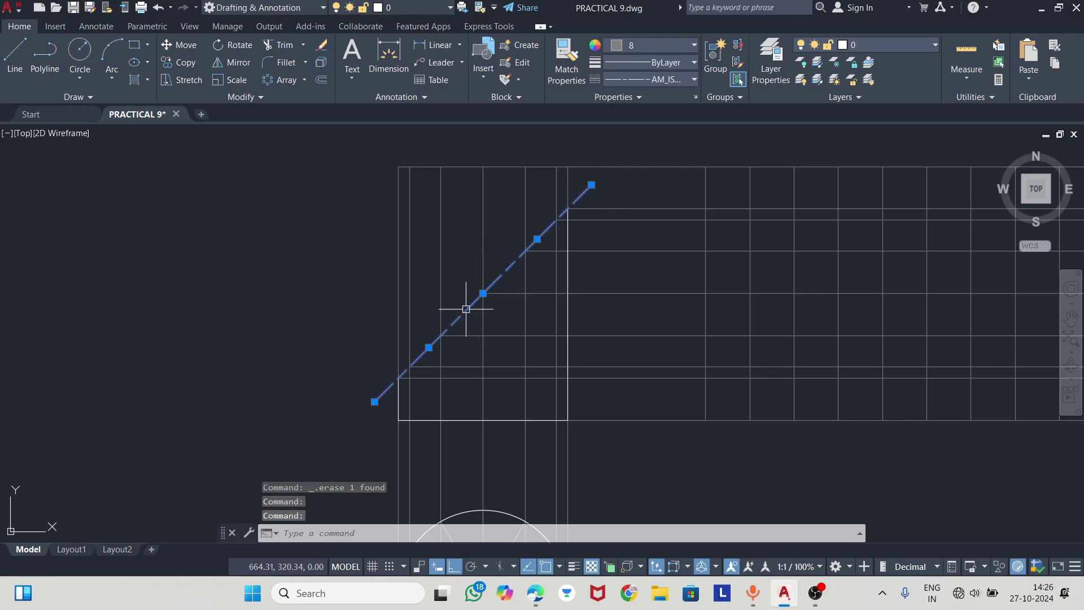
click(648, 44)
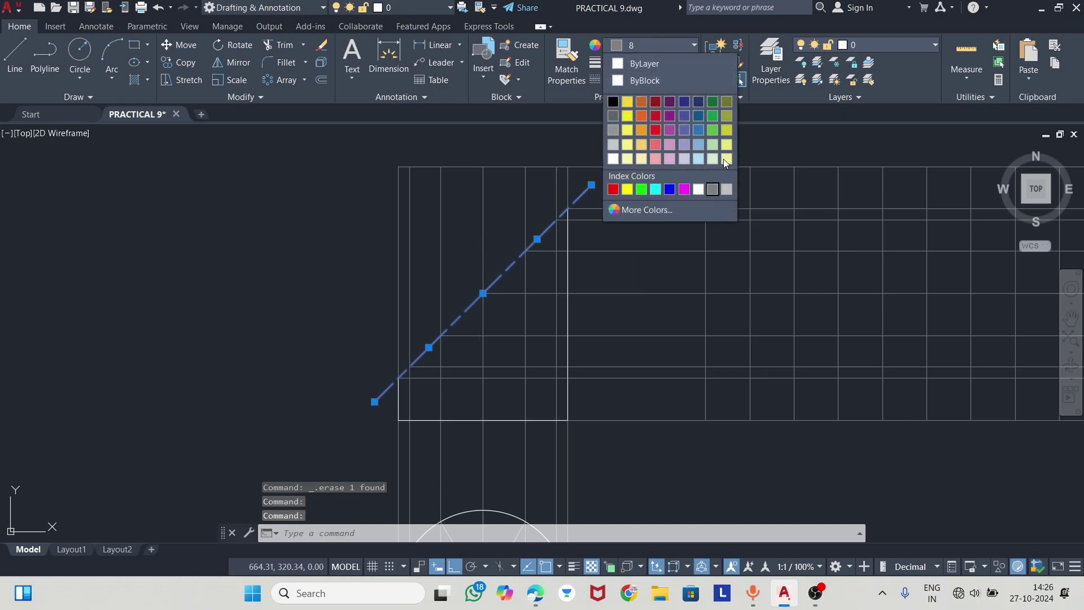
click(702, 188)
key(Escape)
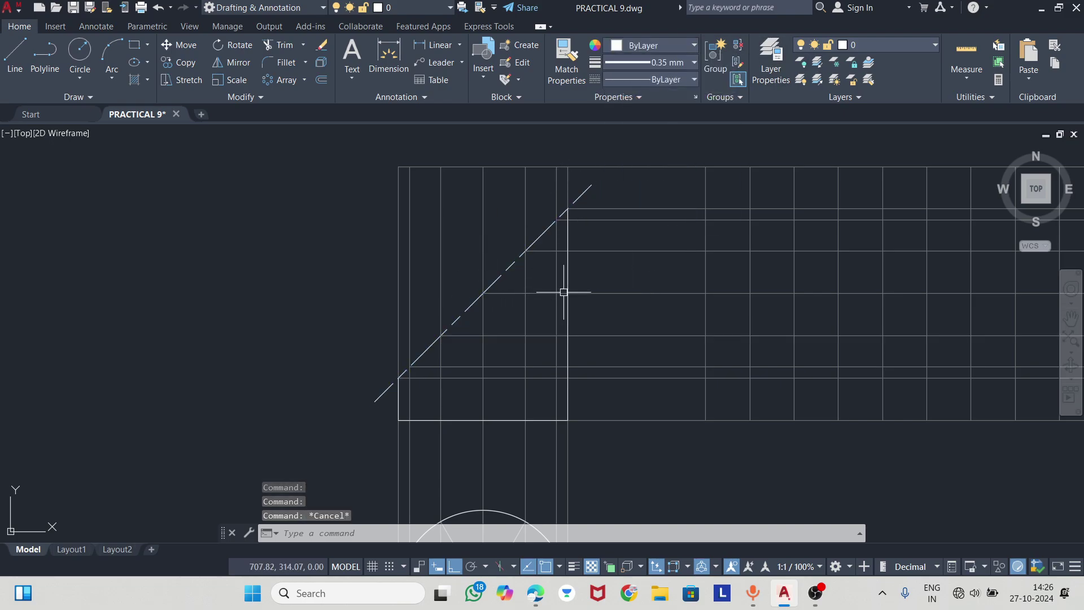
middle_drag(563, 290, 459, 282)
key(alt+Tab)
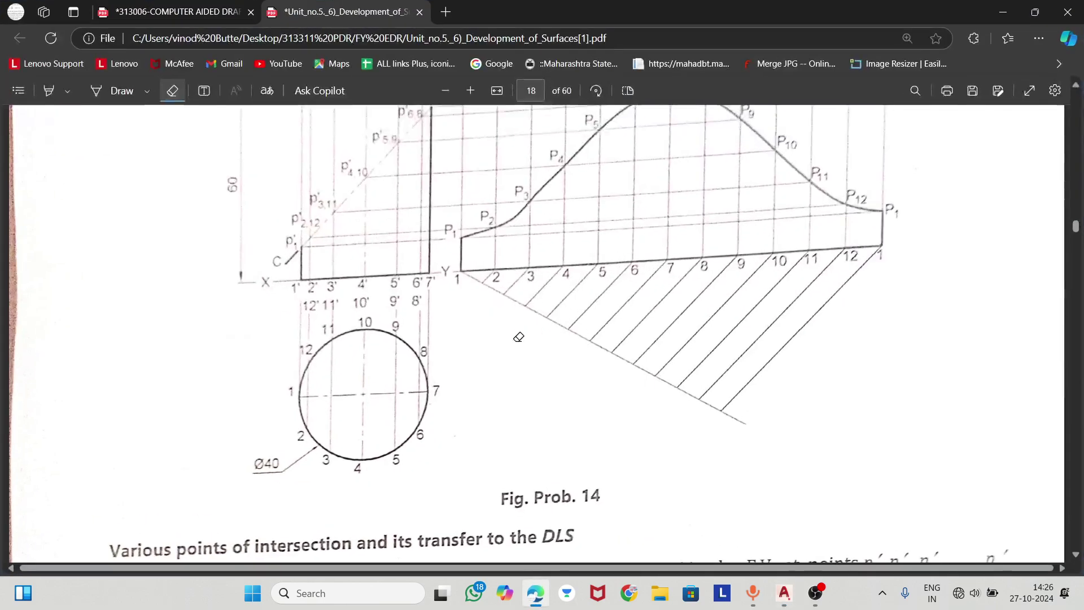
scroll(472, 342, up, 2)
- Draw the development's base line and its short vertical right-end edge
key(alt+Tab)
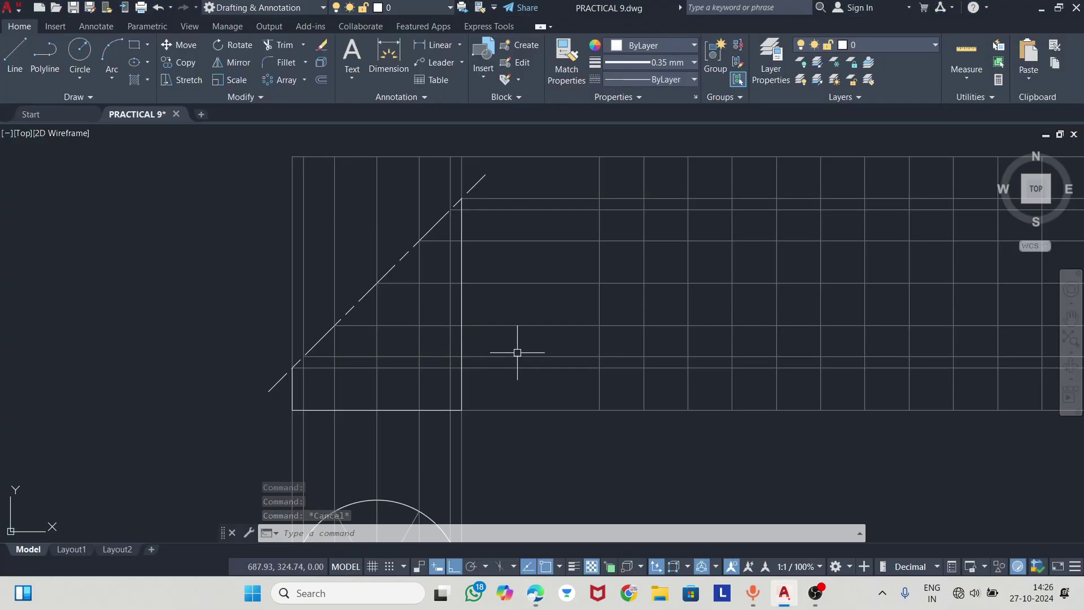
middle_drag(598, 382, 532, 377)
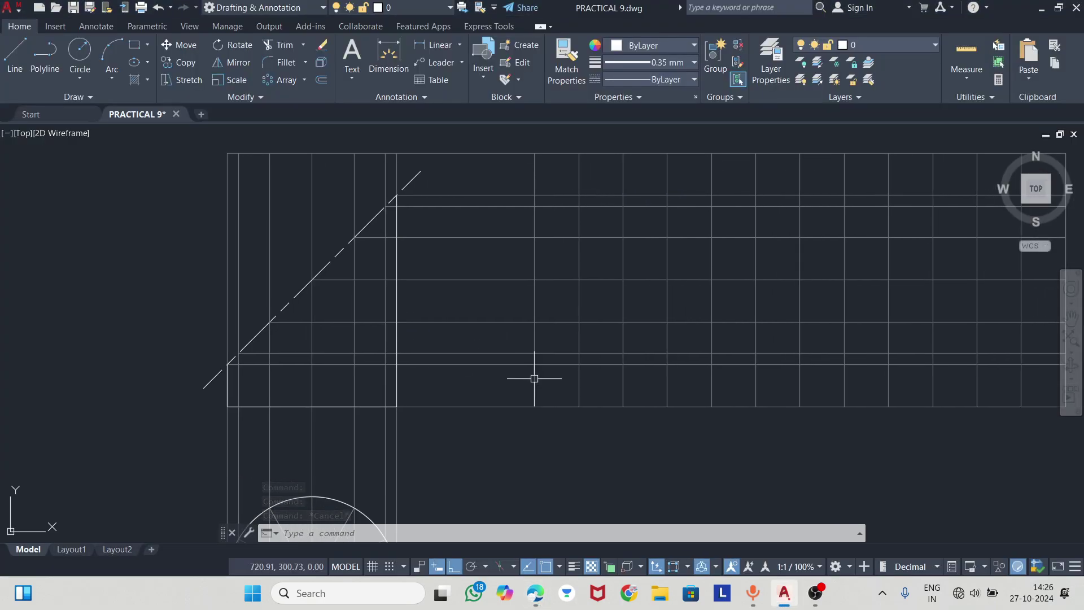
click(20, 58)
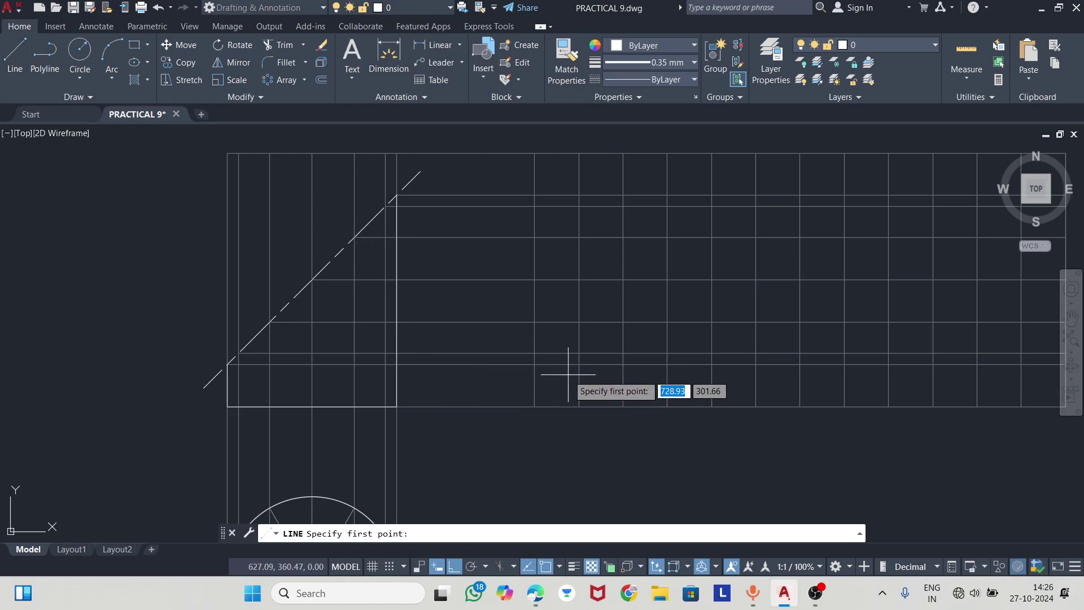
click(534, 364)
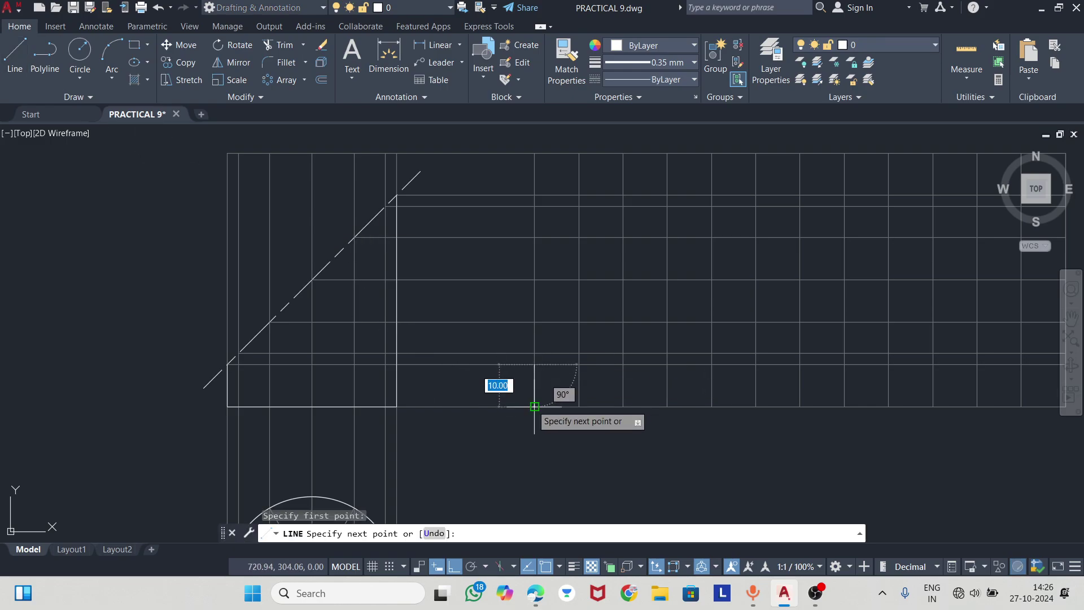
scroll(534, 406, down, 5)
scroll(586, 409, up, 5)
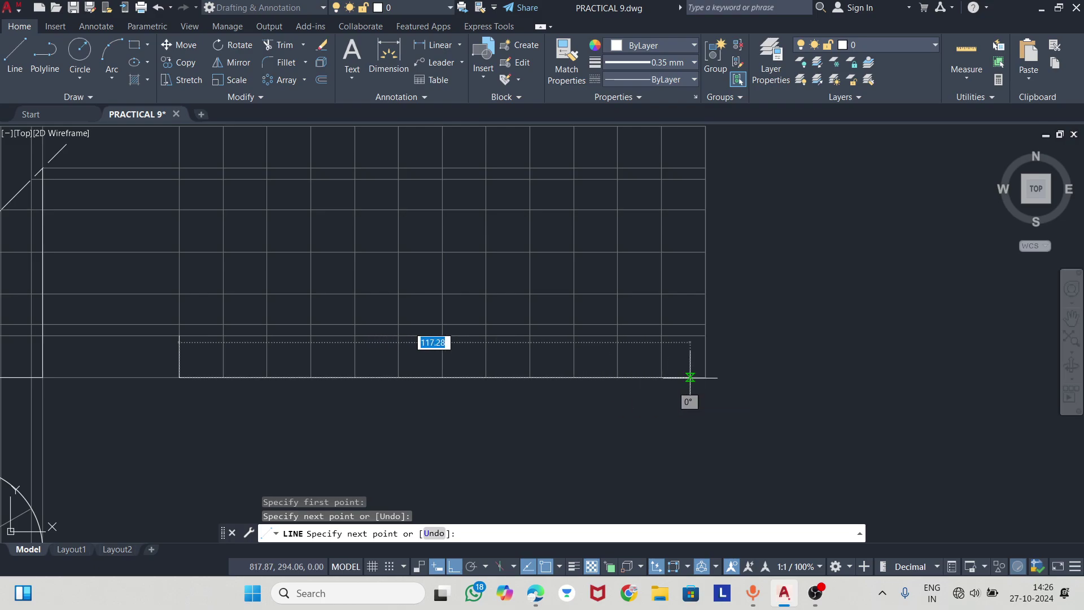
click(706, 377)
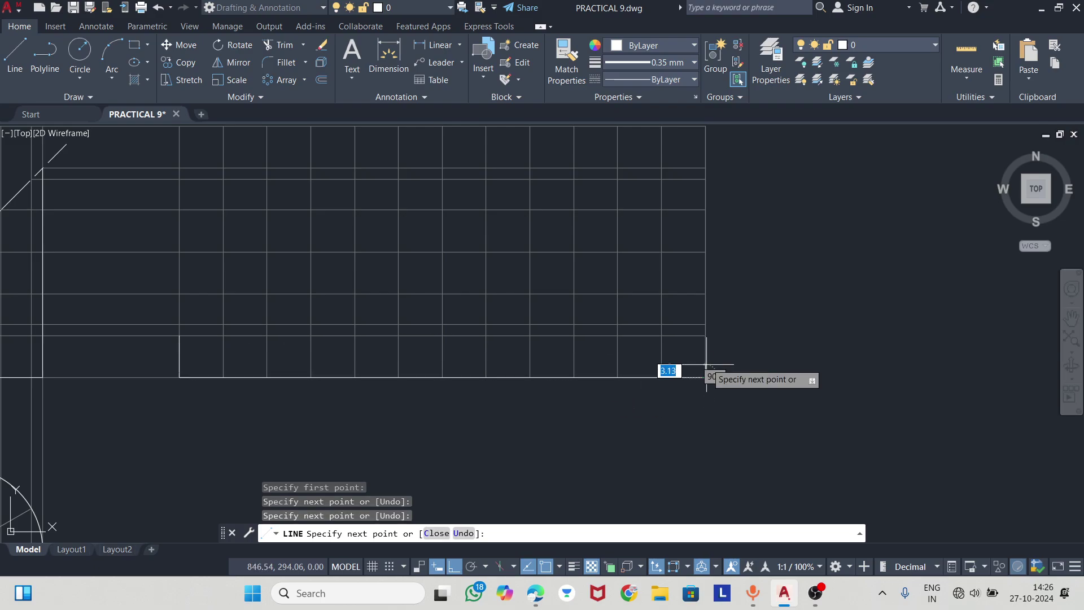
click(706, 335)
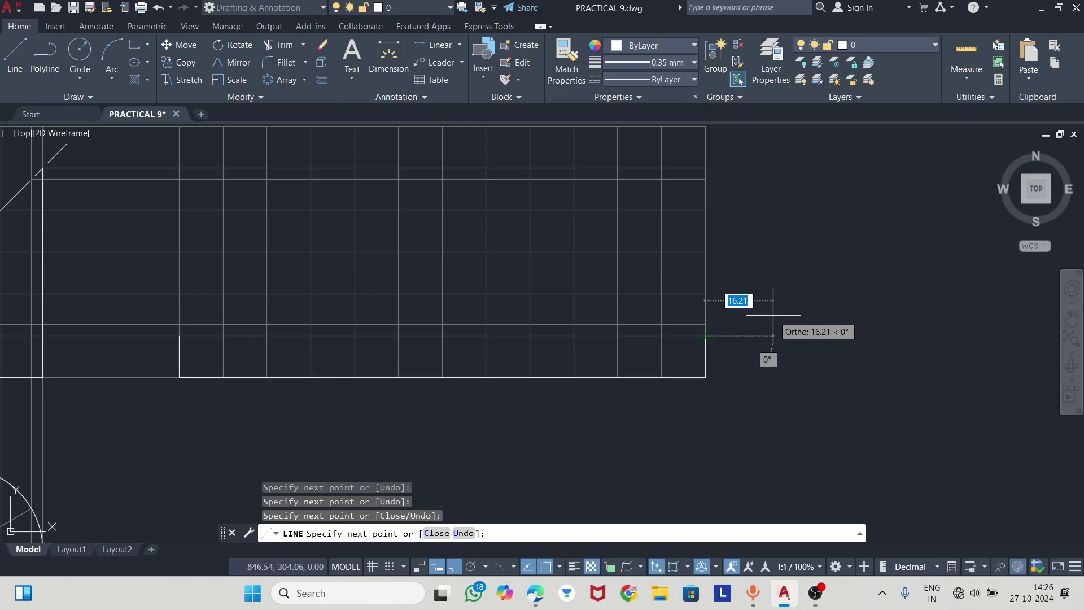
key(Escape)
- Compare the drawing against the reference development in the PDF
scroll(729, 323, down, 2)
scroll(787, 334, down, 1)
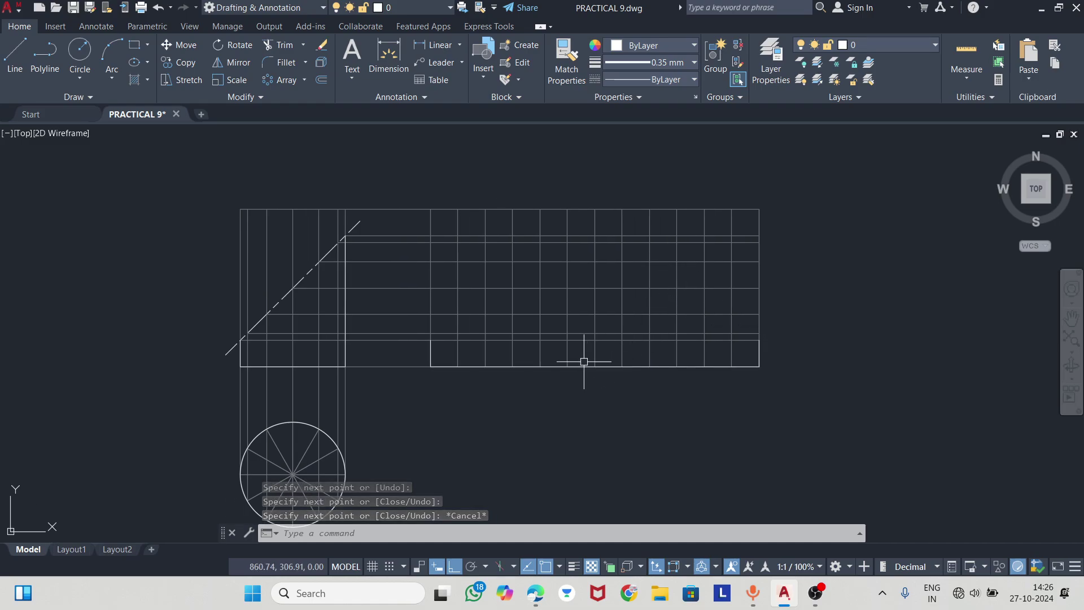
key(alt+Tab)
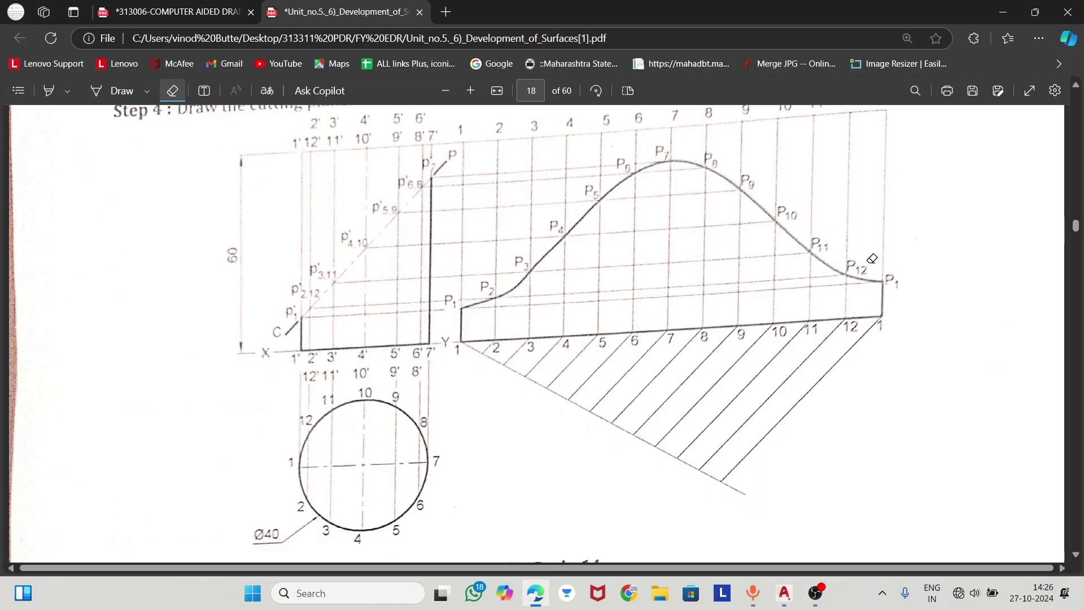
key(alt+Tab)
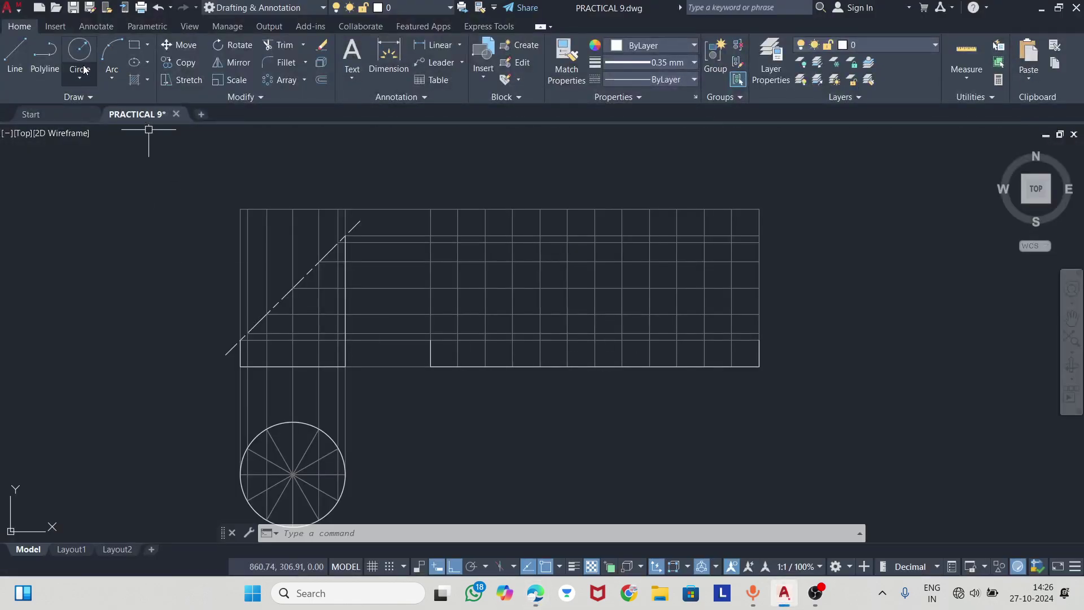
- Start a CURVE spline at the development's left edge, fitting it through rising grid intersections
click(422, 534)
text(c)
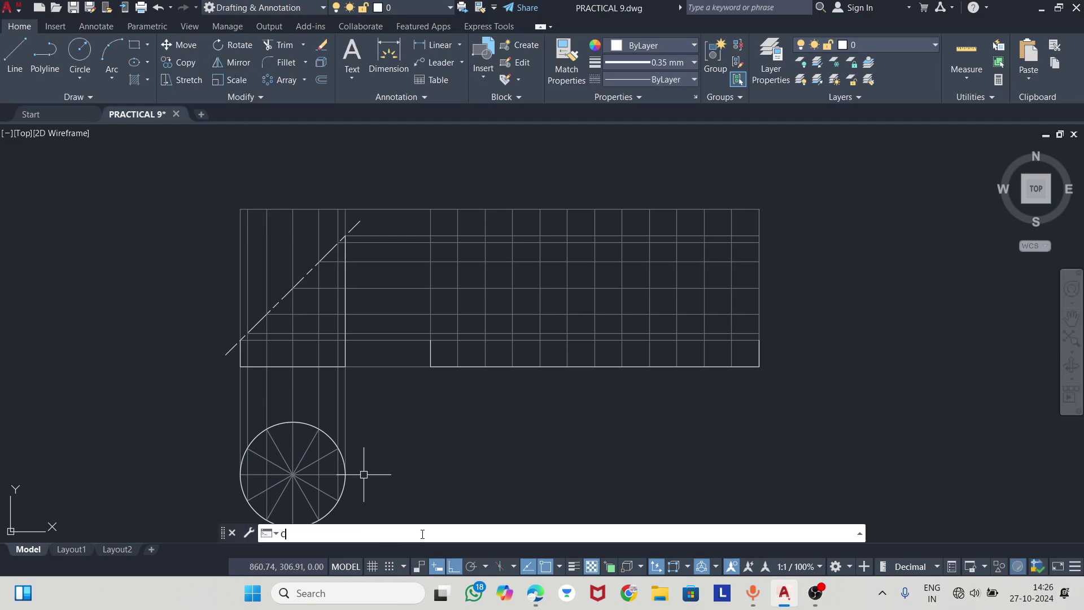
text(ur)
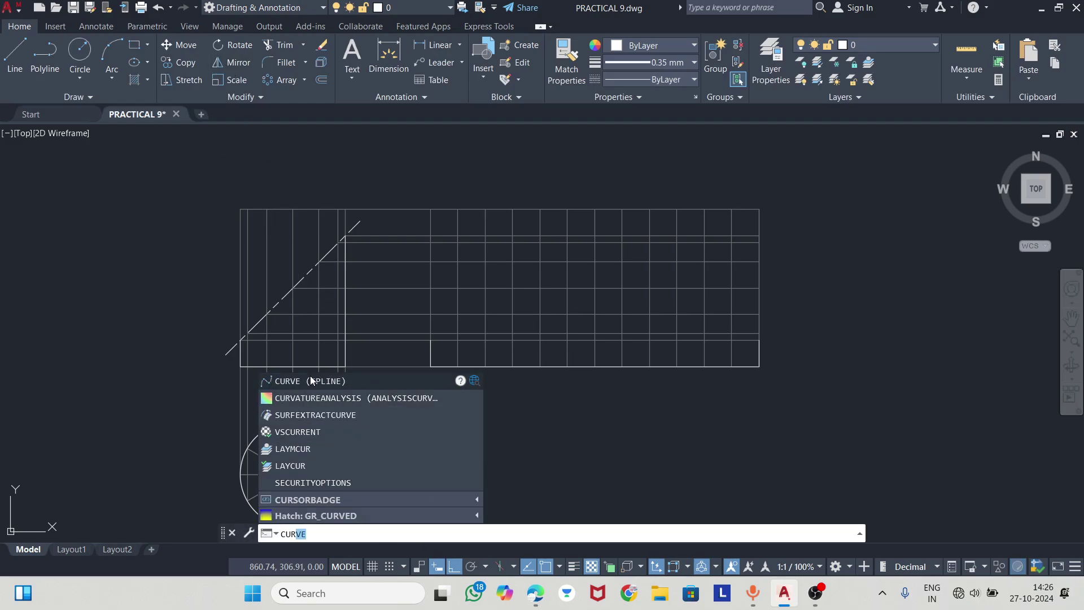
click(310, 376)
scroll(460, 346, up, 5)
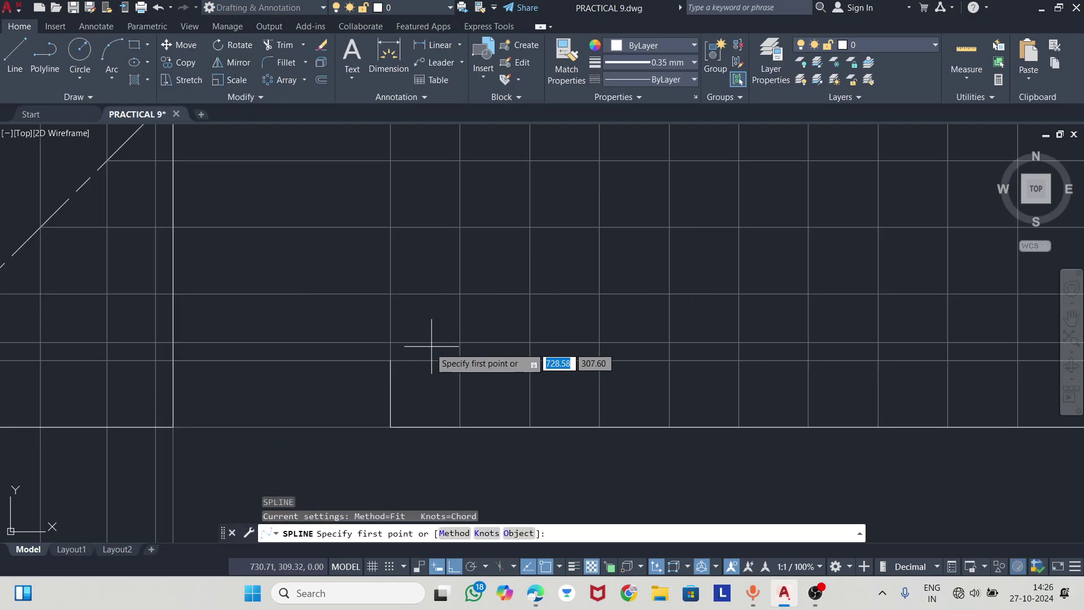
click(390, 360)
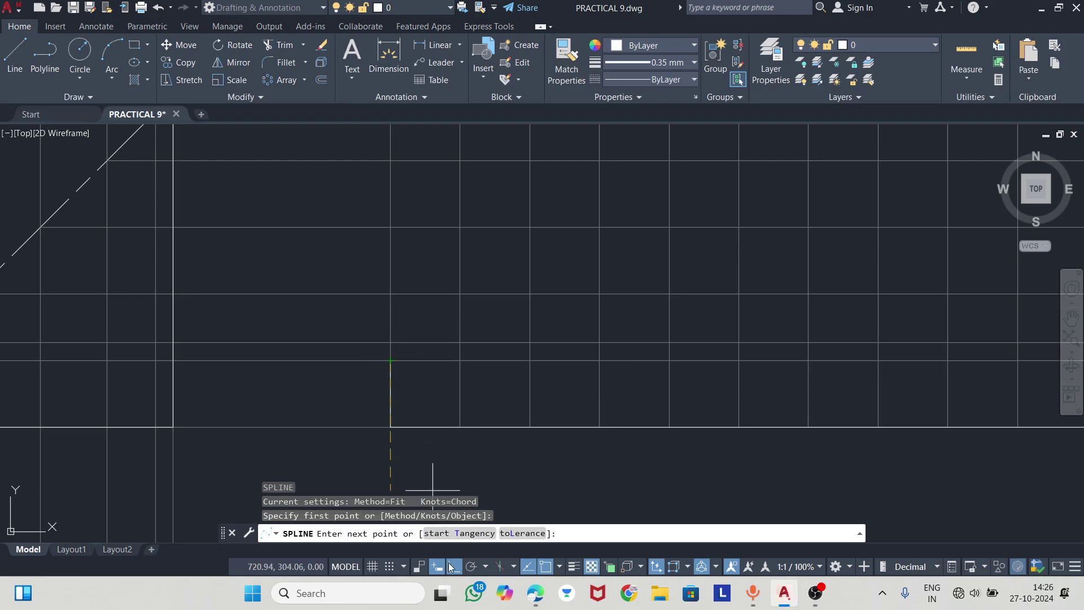
click(460, 341)
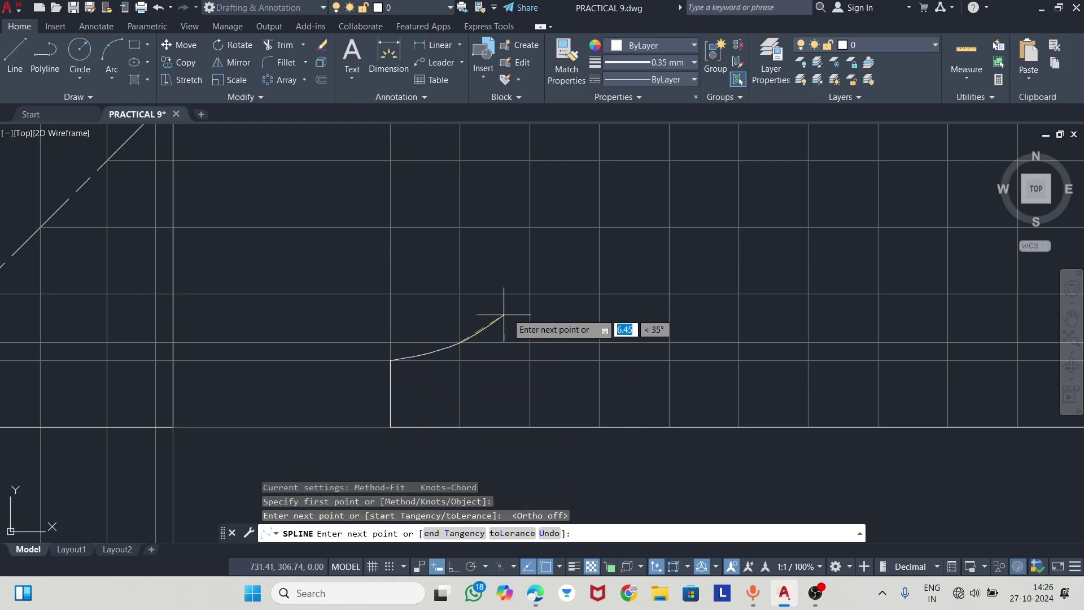
click(598, 228)
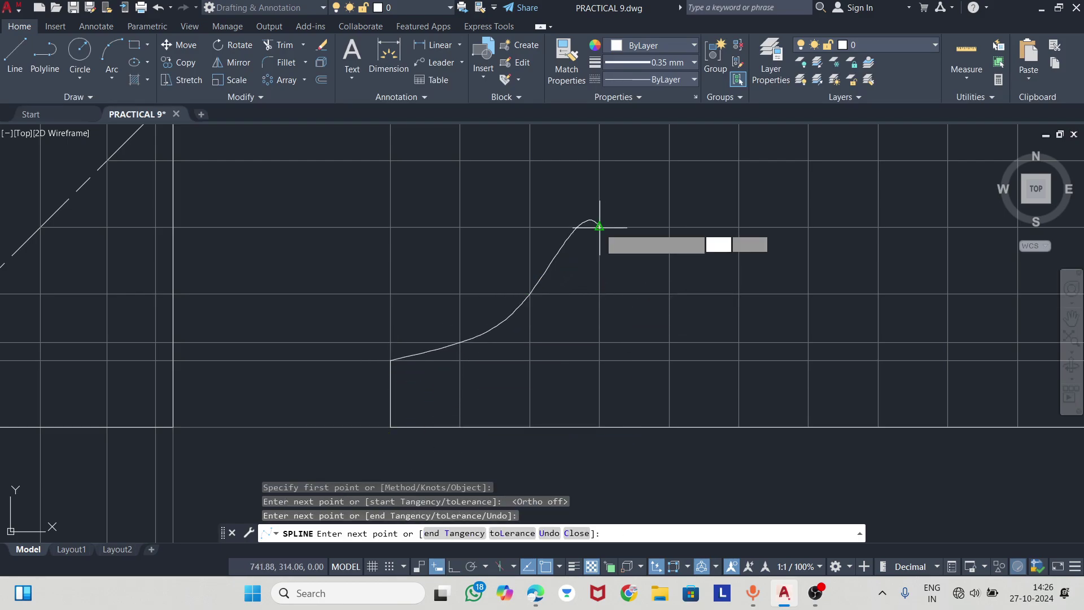
scroll(526, 292, down, 2)
click(616, 209)
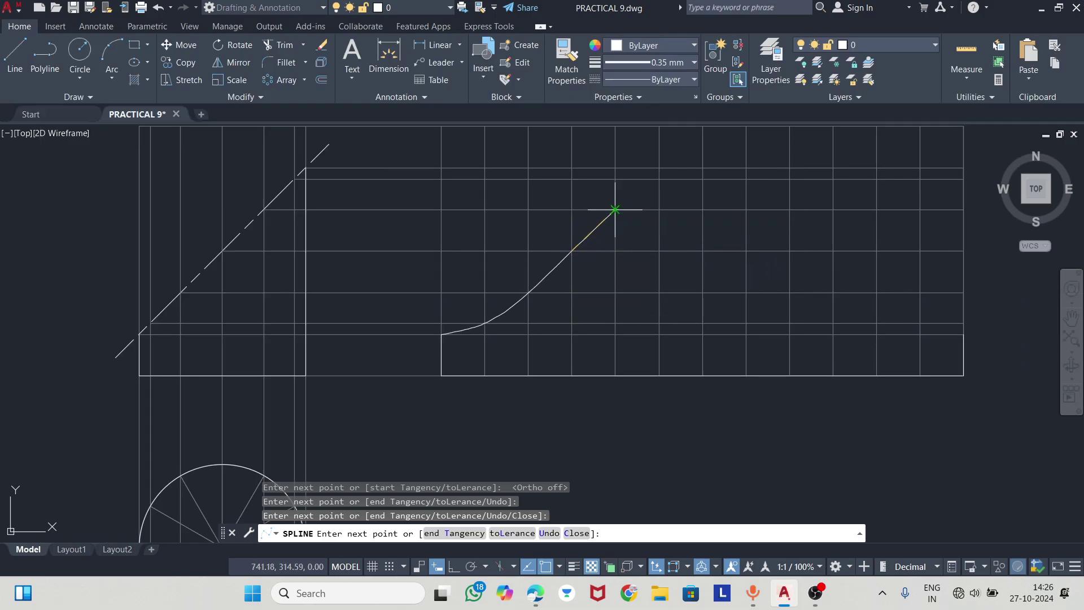
click(658, 180)
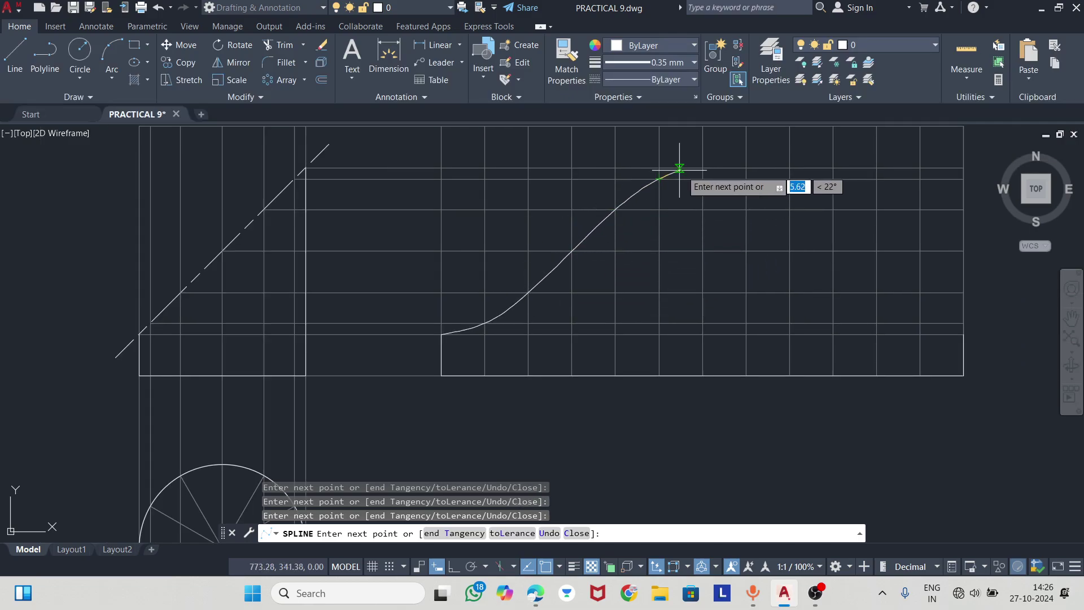
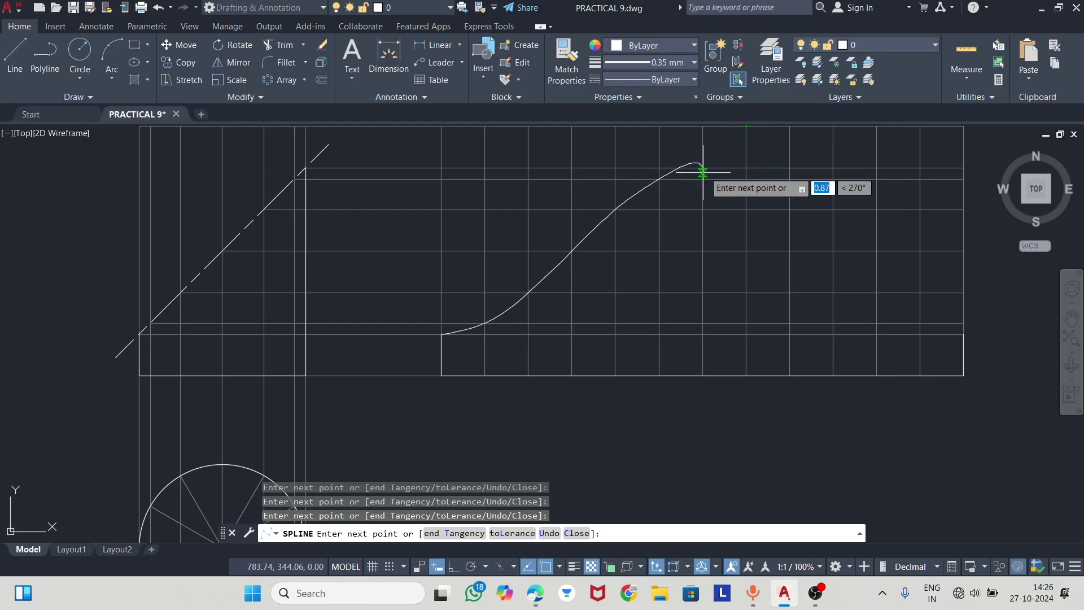
- Plot points down the falling side of a first spline, then cancel it unfinished
click(746, 179)
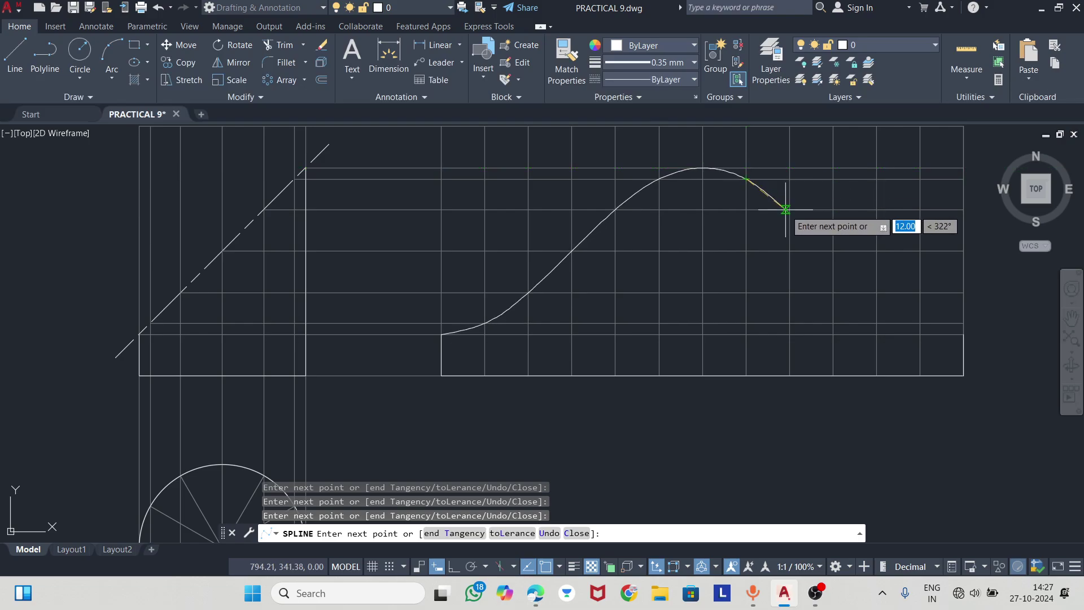
click(789, 210)
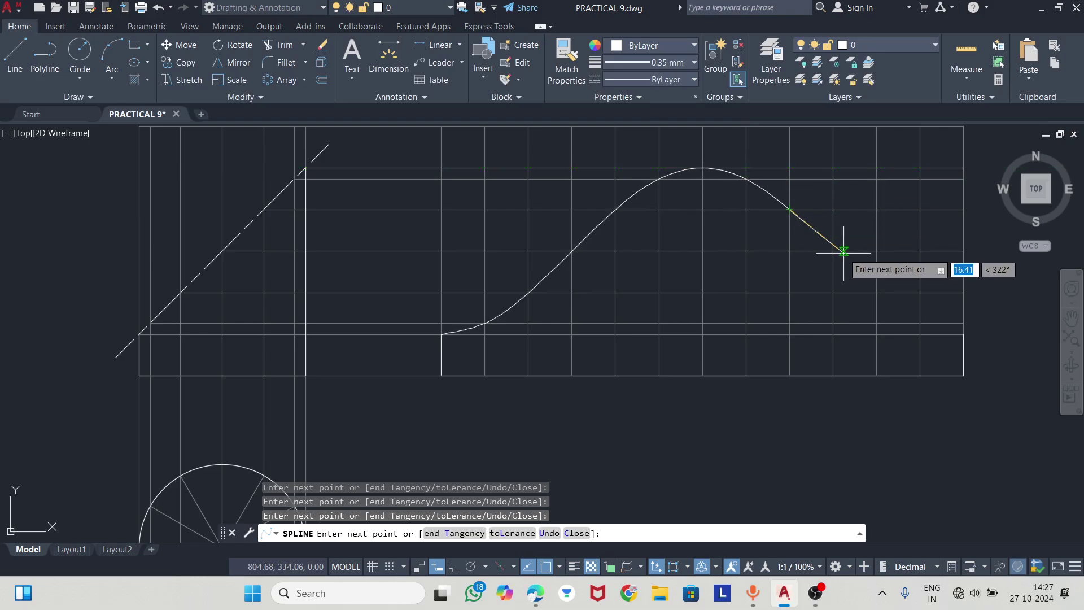
click(832, 250)
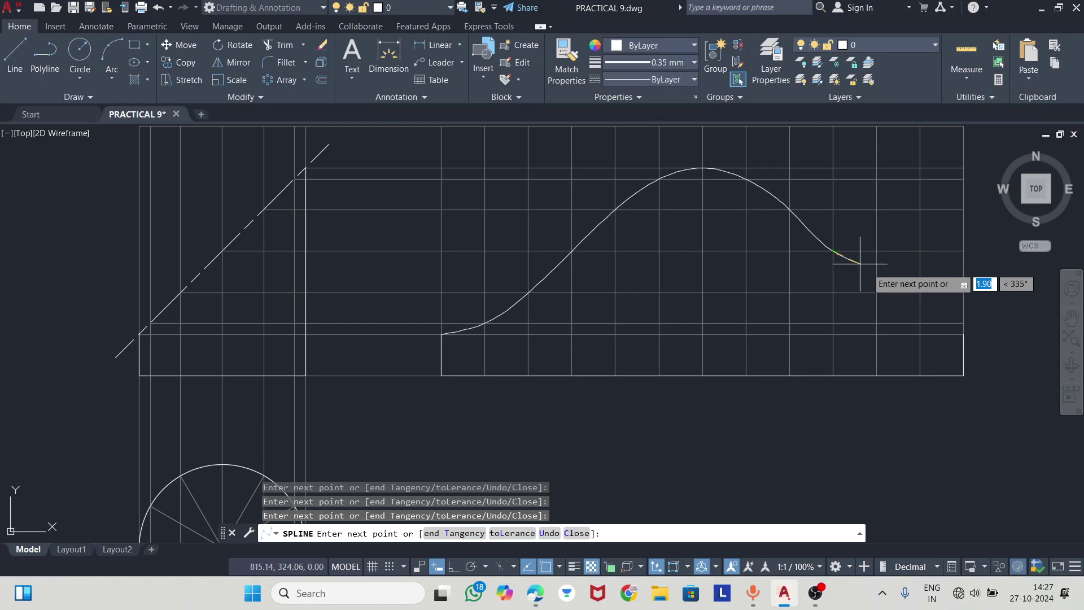
click(876, 292)
click(920, 323)
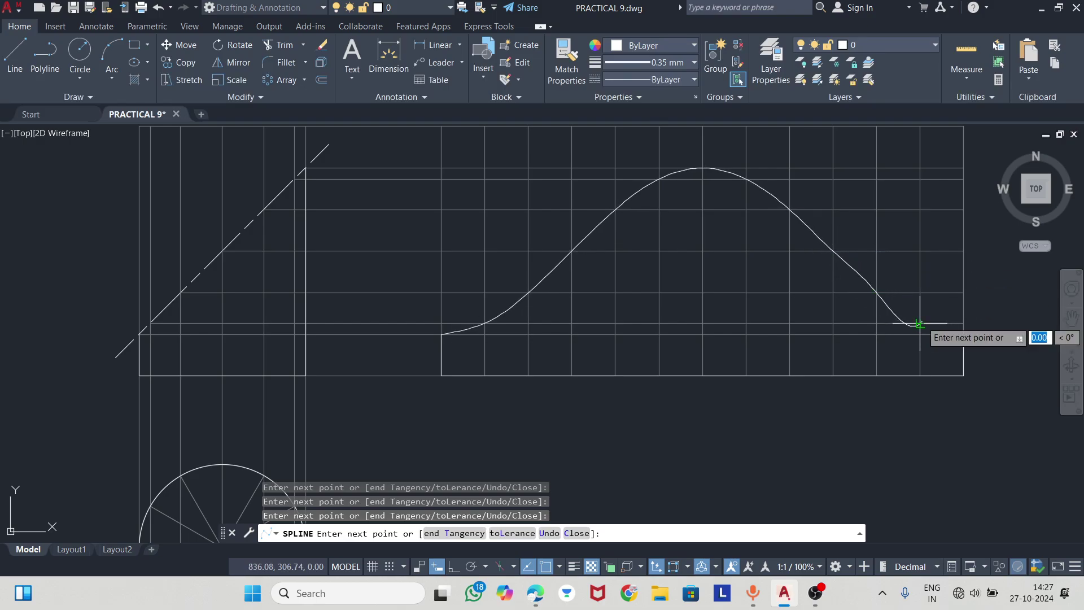
key(Escape)
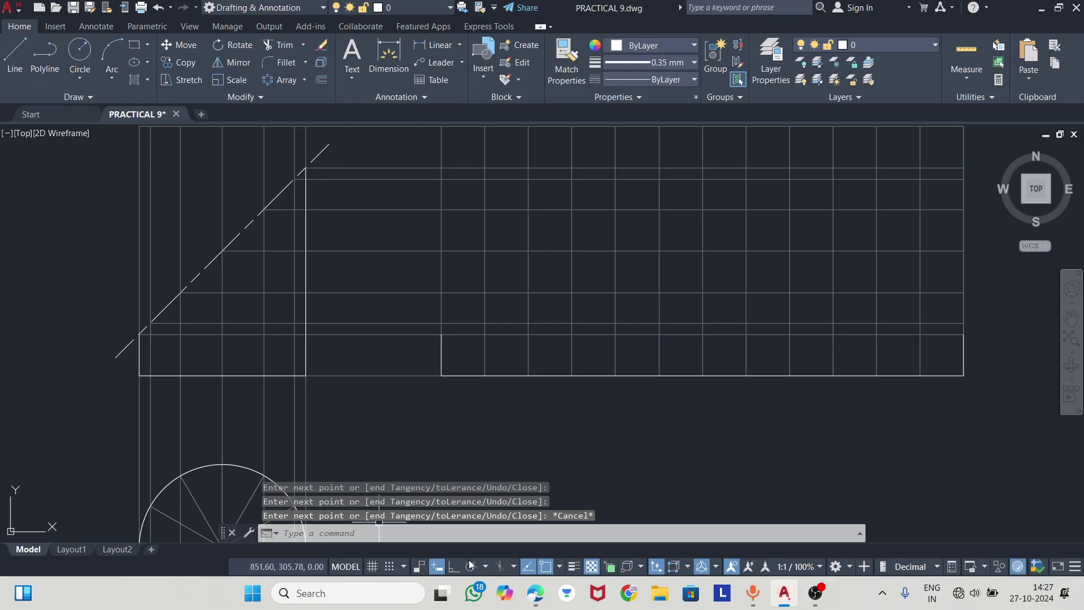
- Redraw the spline through the generator intersections, from the left end up to the peak and down to the right edge
click(461, 537)
text(c)
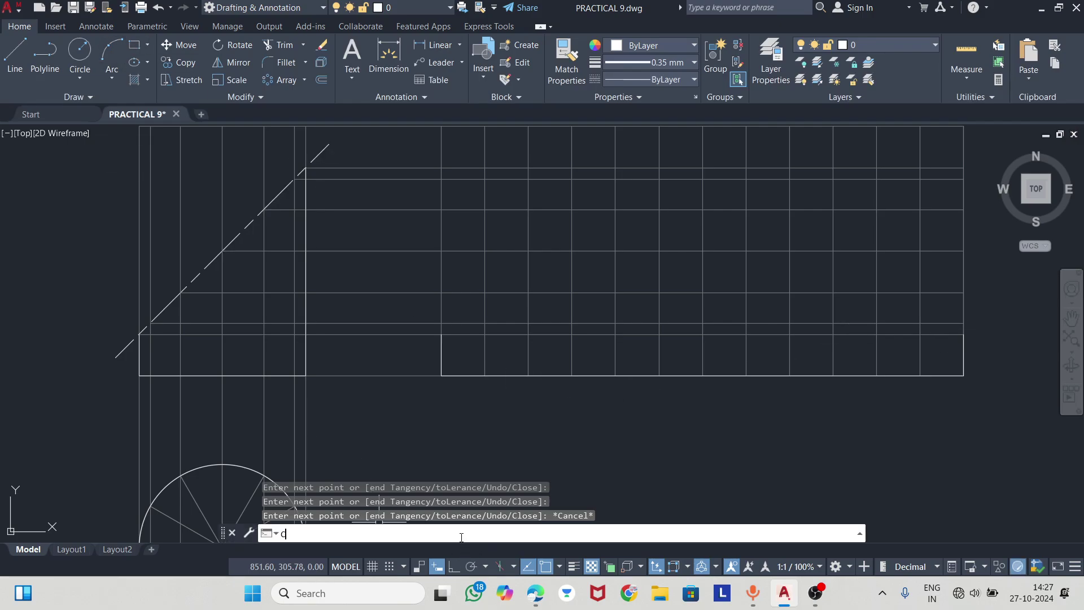
text(u)
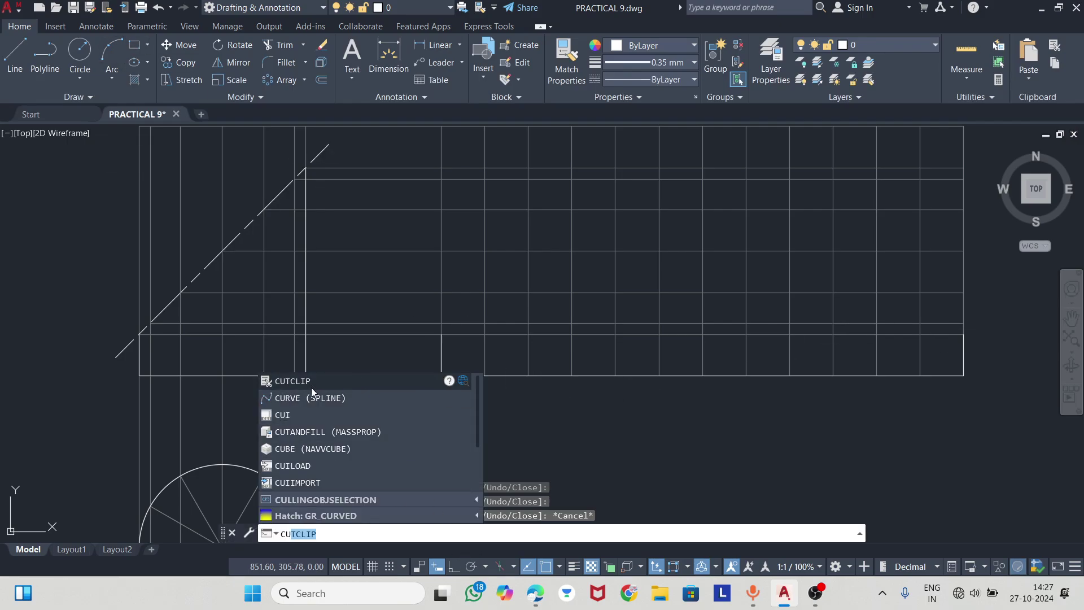
click(308, 399)
click(438, 335)
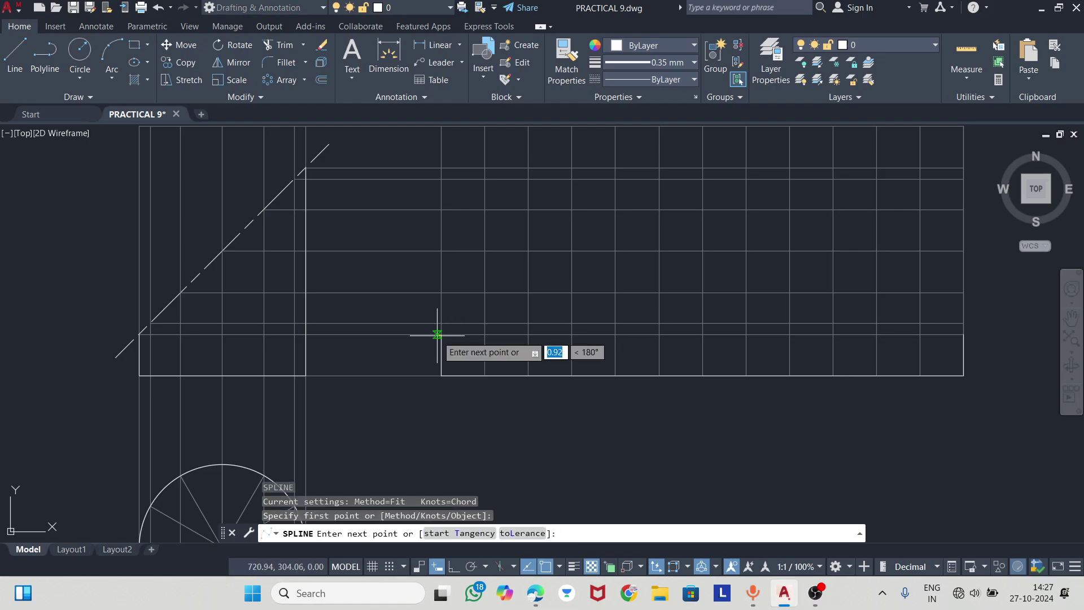
click(485, 323)
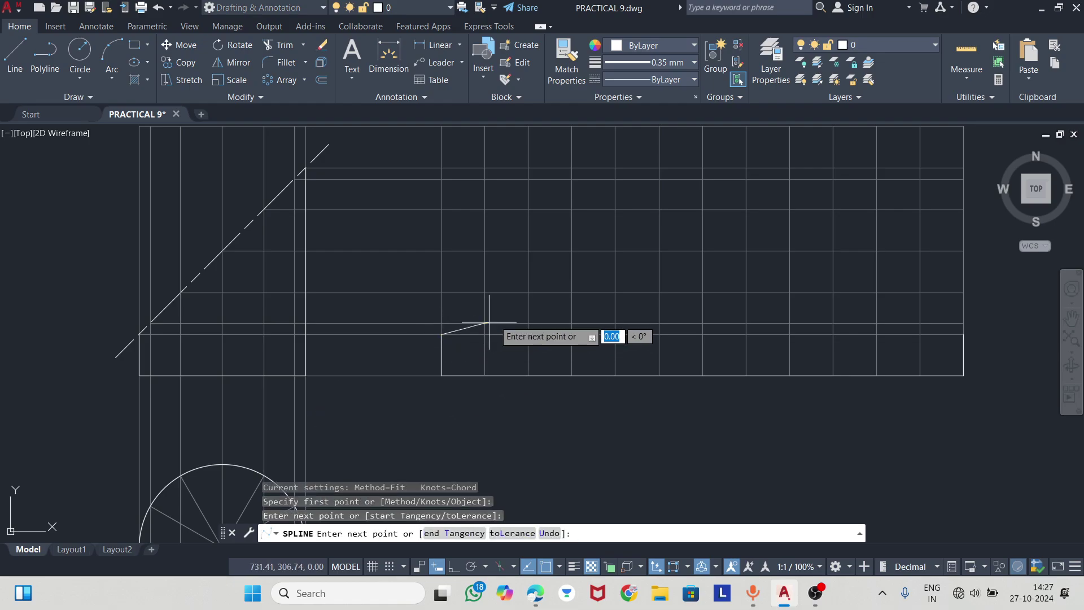
click(528, 292)
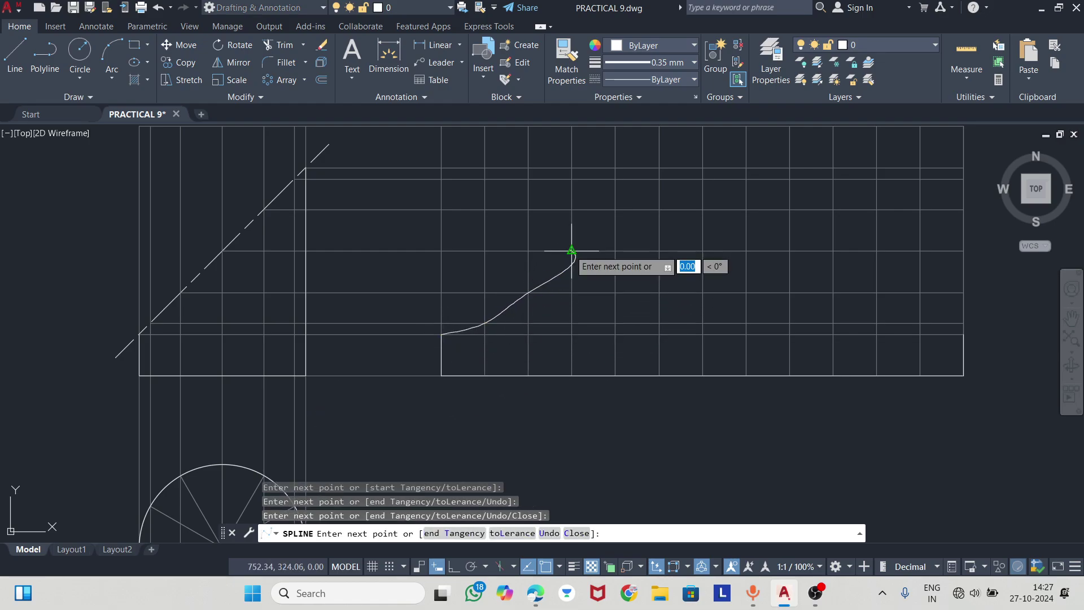
click(616, 210)
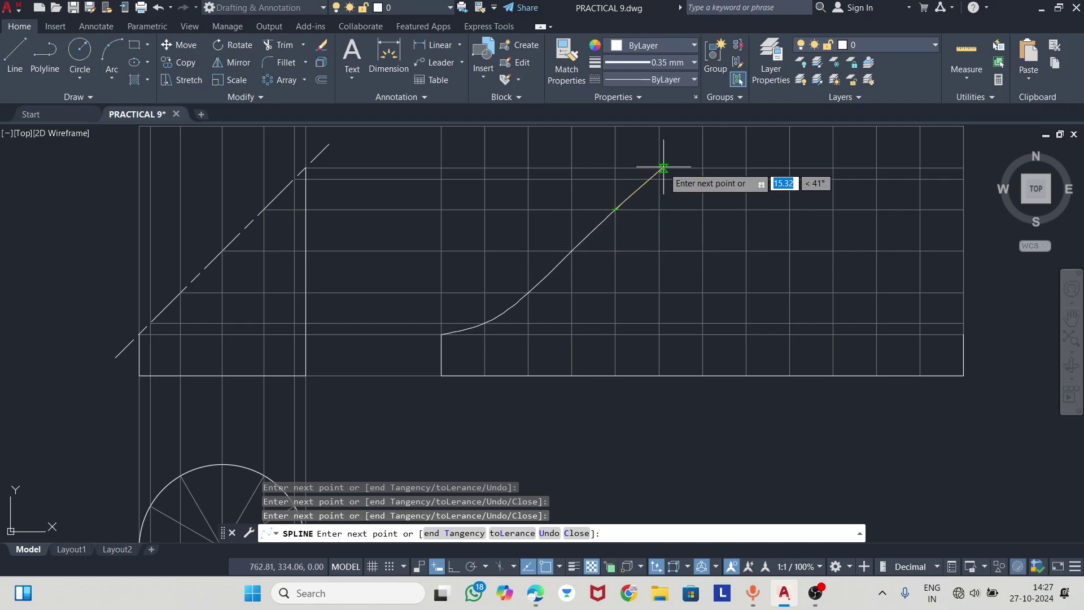
click(658, 176)
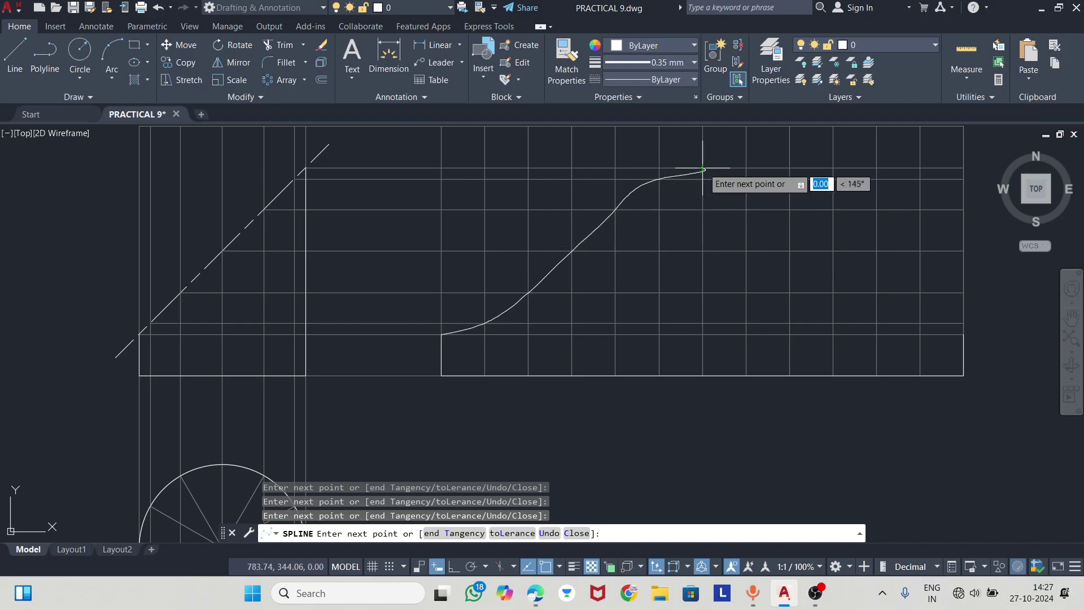
click(702, 168)
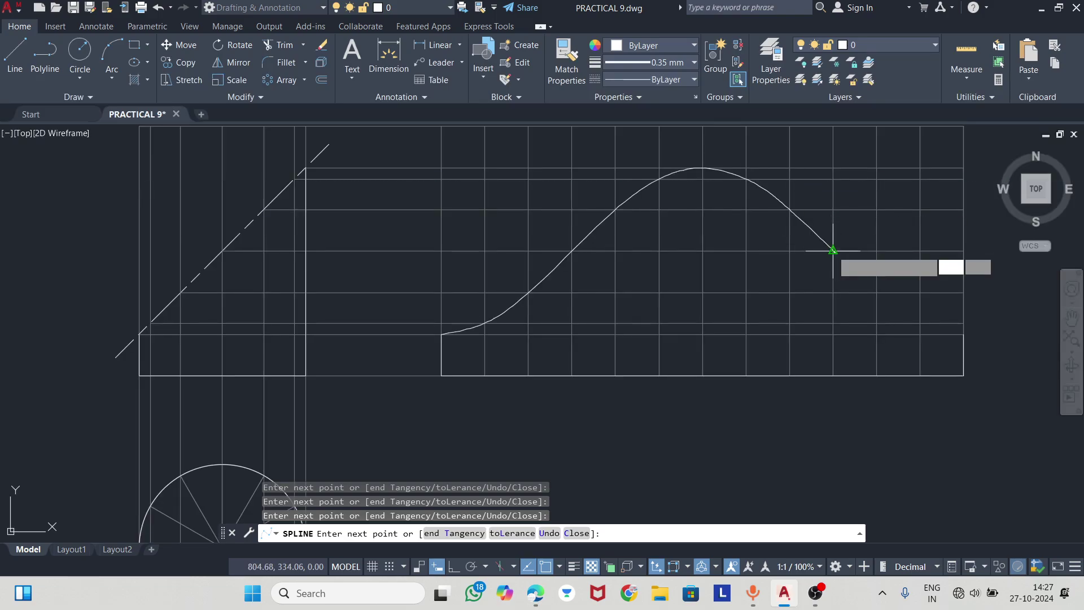
click(920, 323)
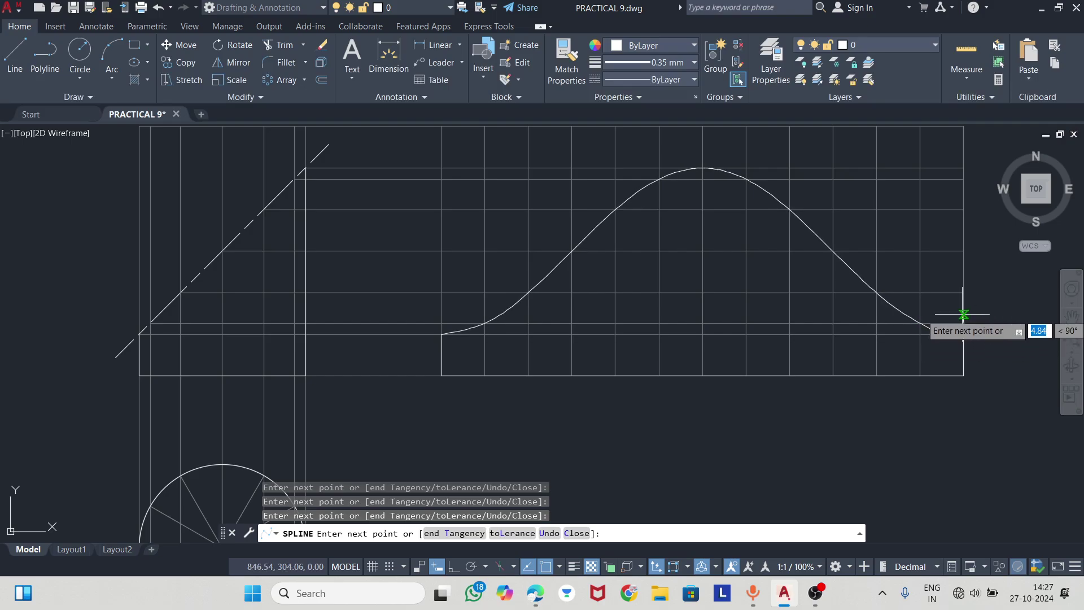
click(963, 334)
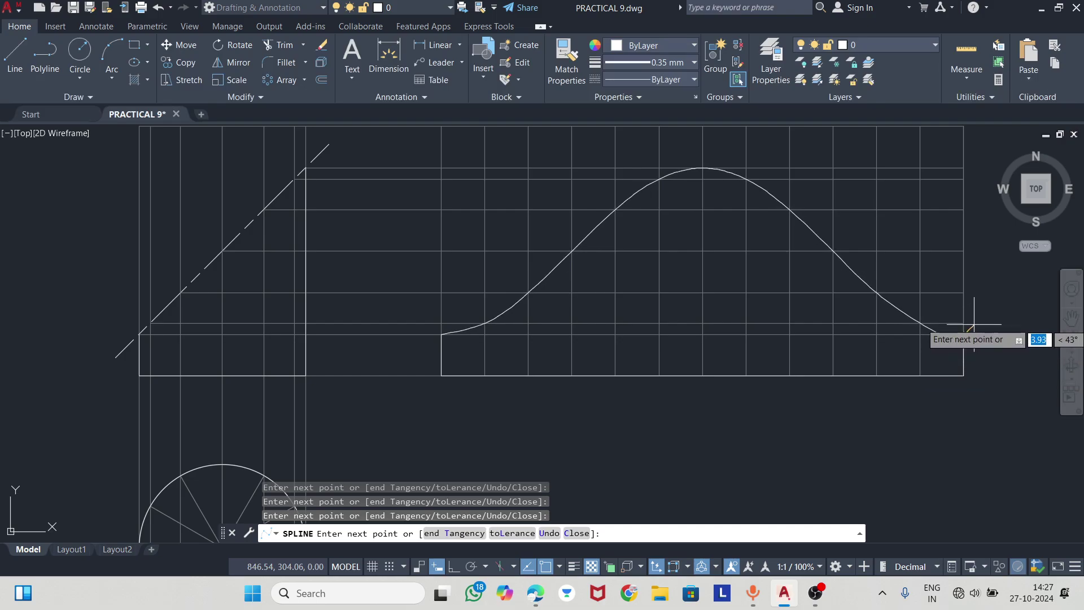
key(Return)
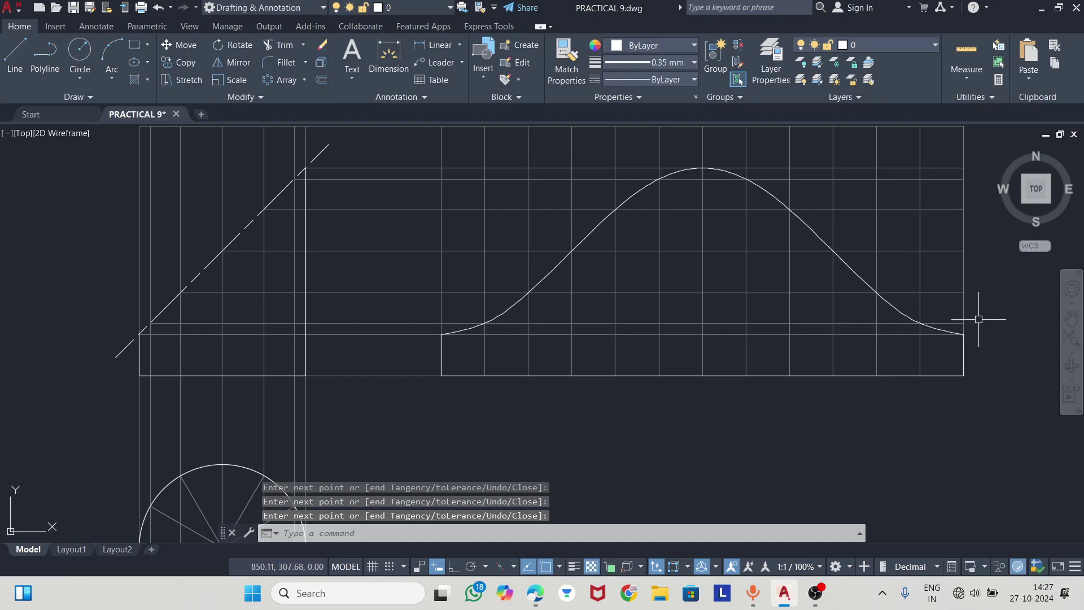
scroll(715, 313, down, 2)
middle_drag(653, 321, 602, 303)
scroll(598, 305, up, 1)
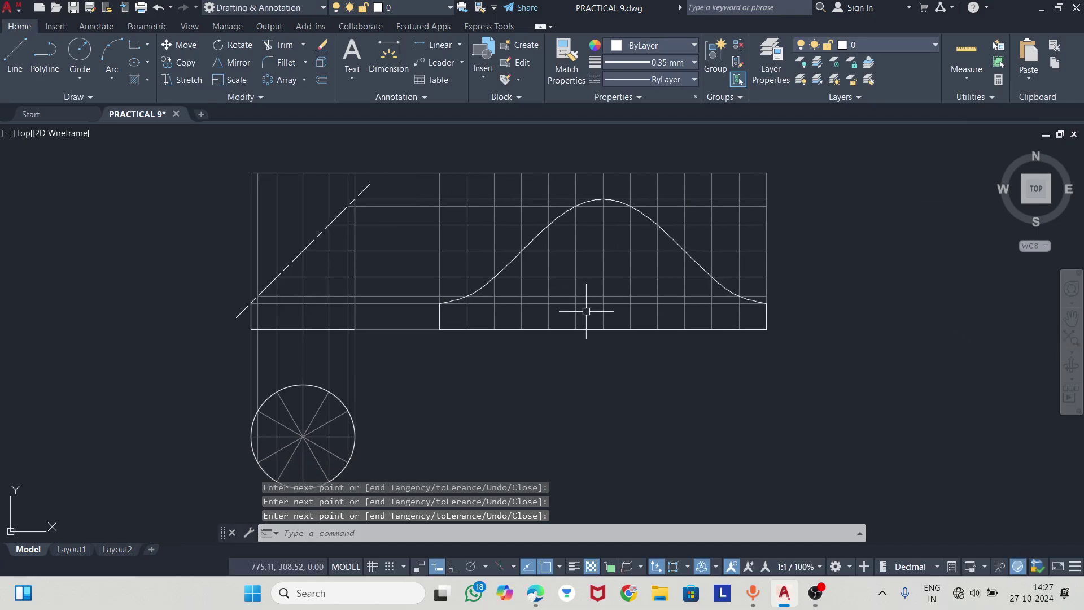
scroll(577, 314, up, 1)
scroll(641, 303, down, 1)
scroll(559, 322, down, 1)
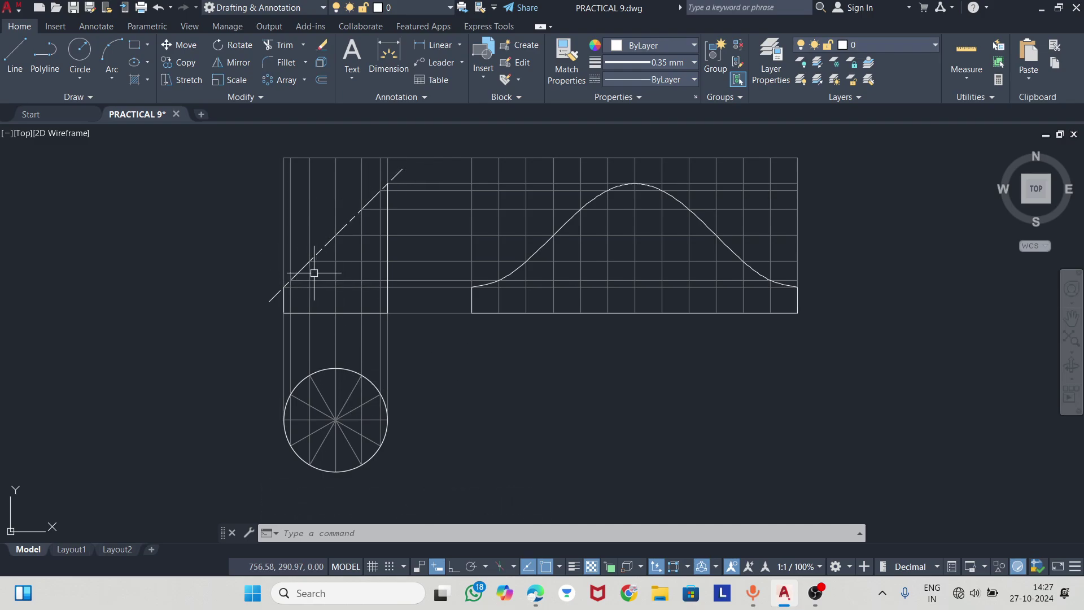
scroll(500, 269, up, 1)
scroll(646, 220, down, 1)
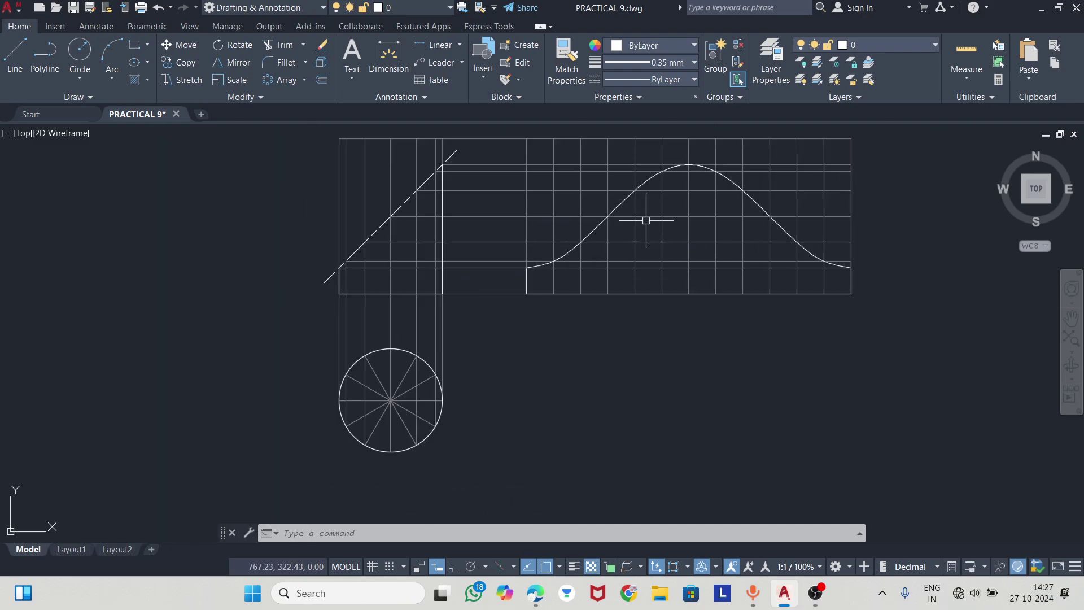
click(529, 597)
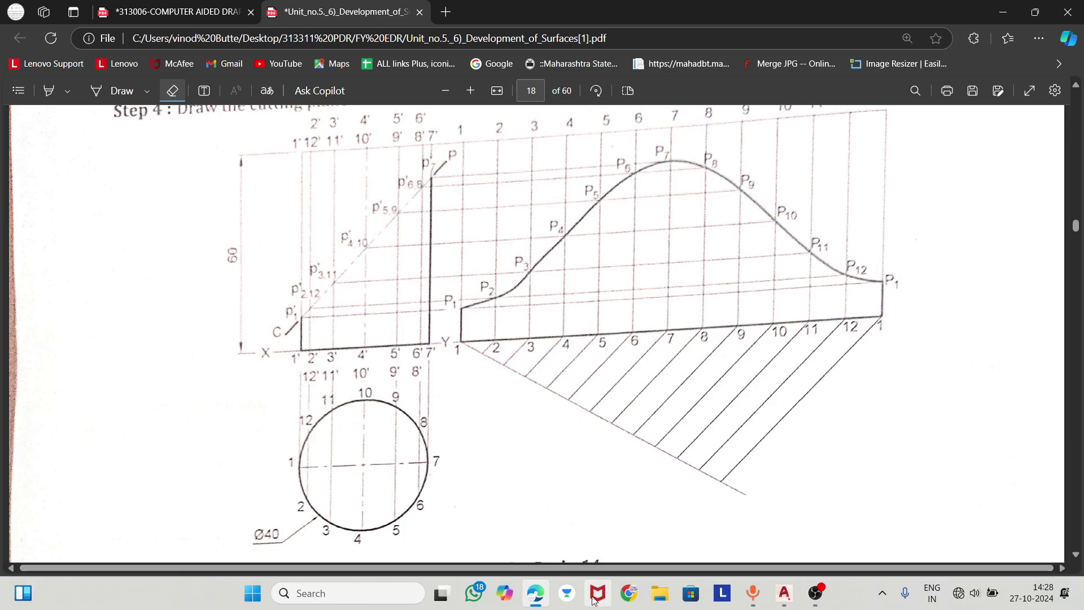
mouse_move(752, 593)
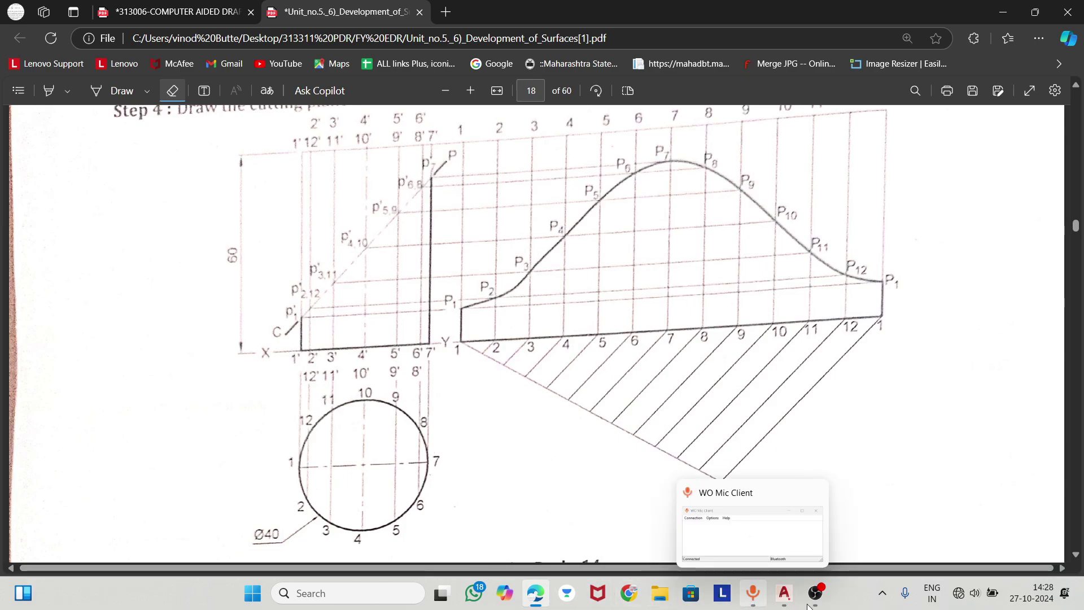
click(784, 593)
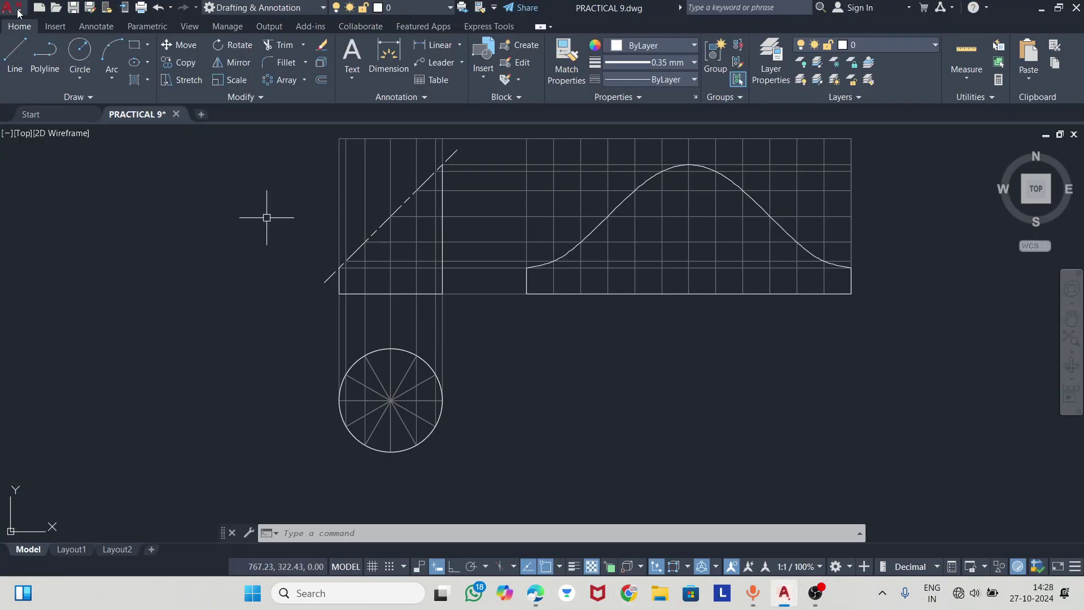
- Draw a horizontal X–Y line from the elevation's bottom-left corner to the right
click(15, 51)
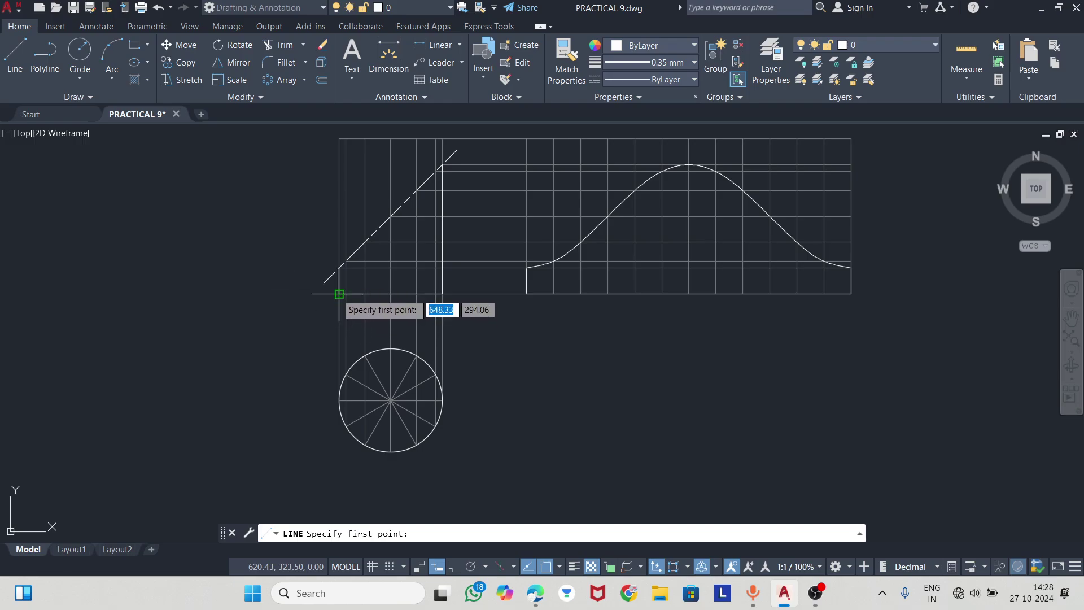
click(279, 294)
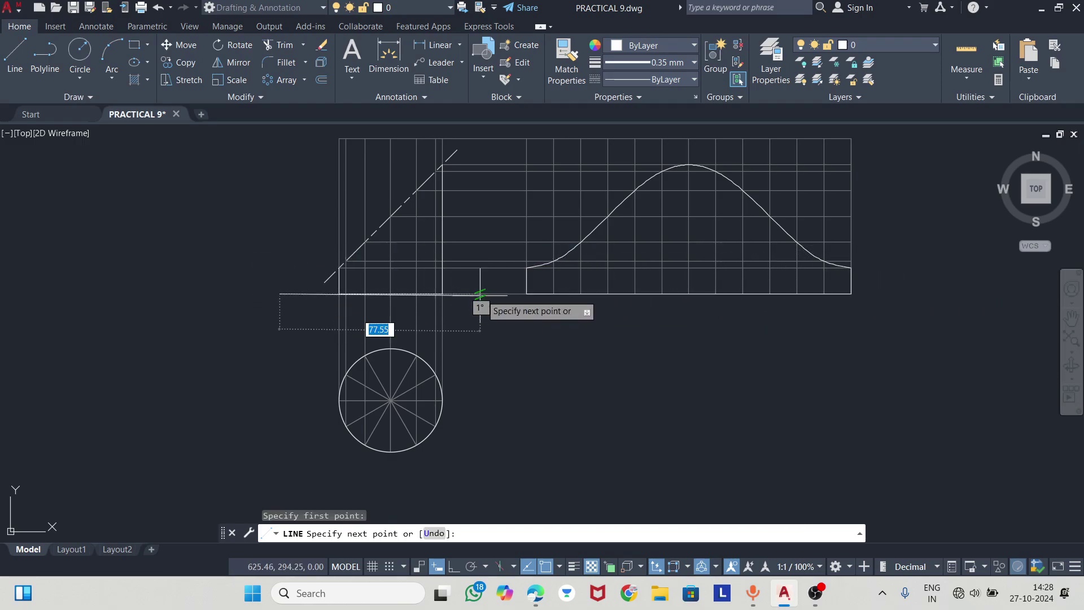
scroll(487, 294, up, 5)
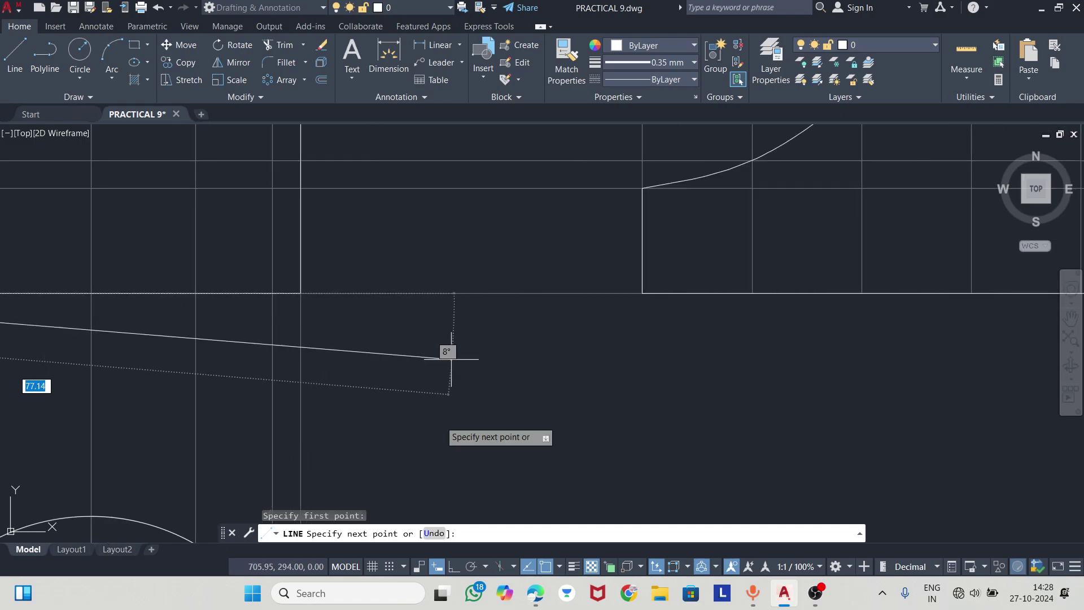
key(F8)
click(446, 315)
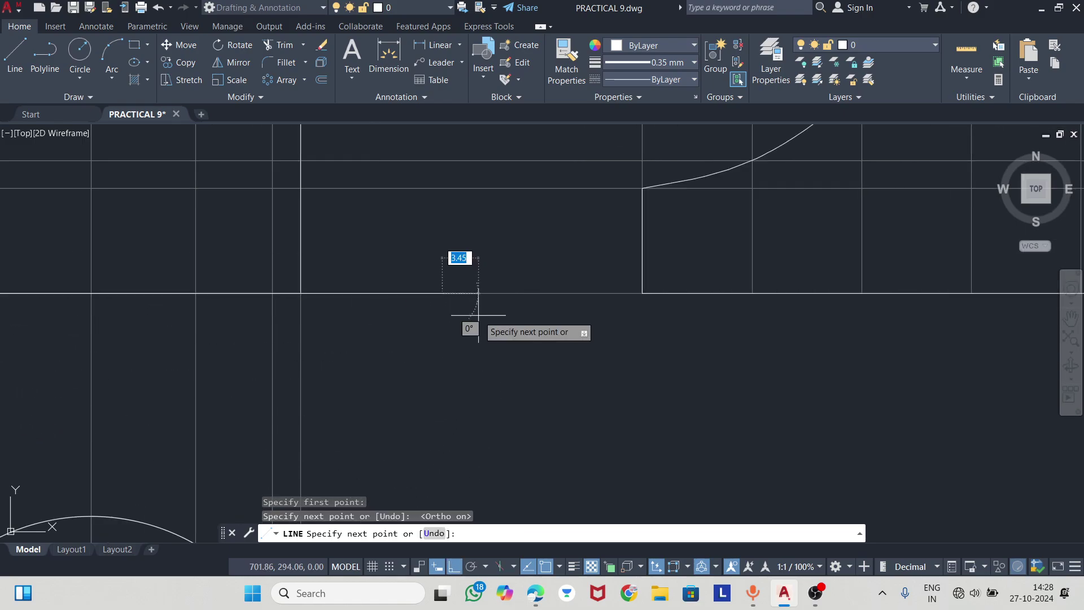
scroll(467, 322, down, 2)
key(Escape)
- Make the X–Y line cyan
click(446, 302)
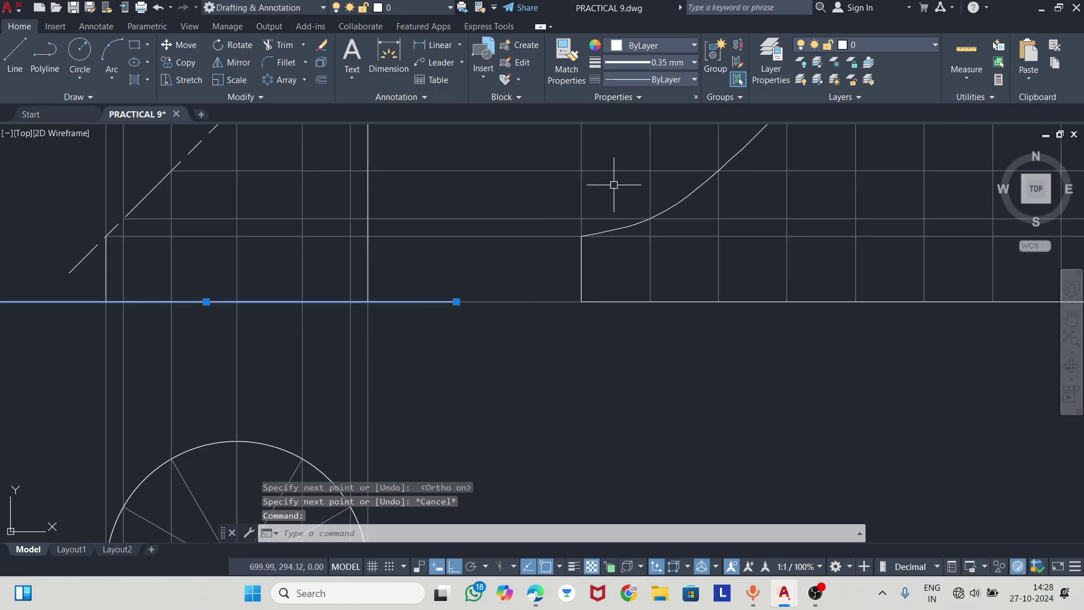
click(672, 46)
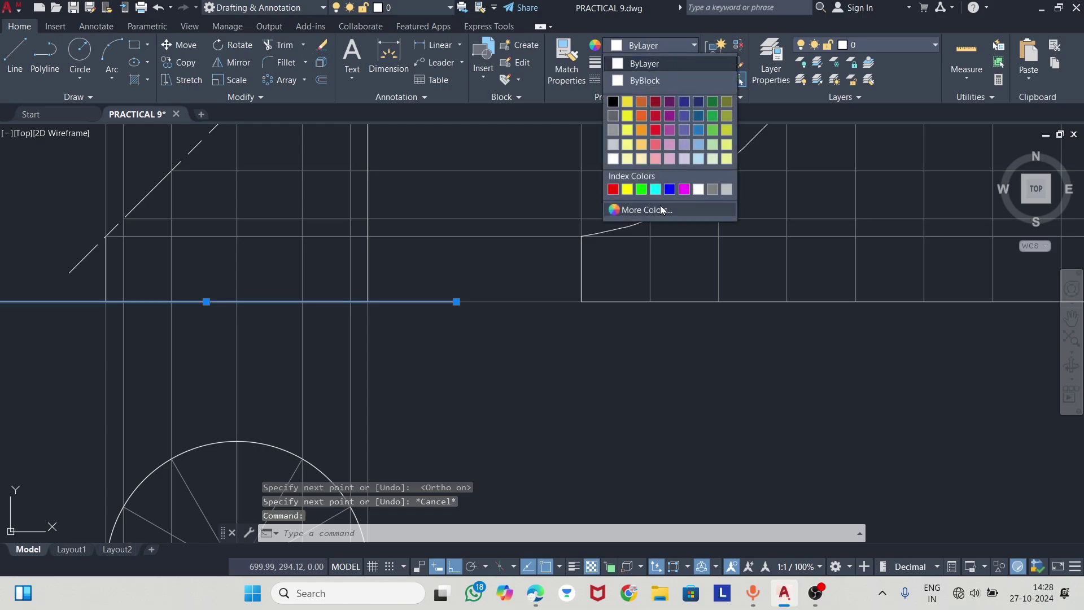
click(649, 187)
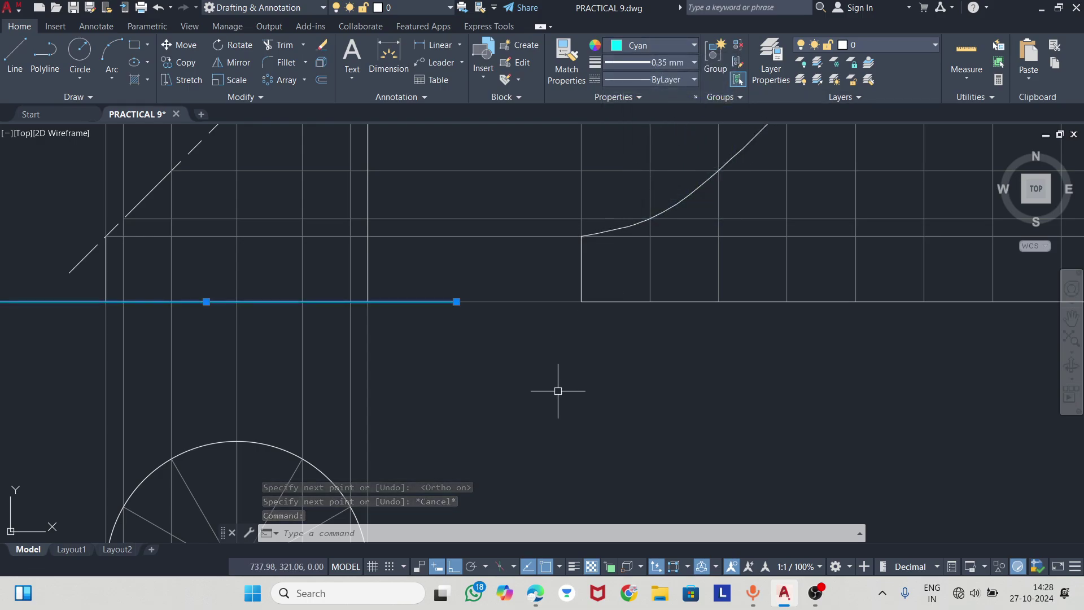
key(Escape)
- Shorten the X–Y line by moving its end grip
scroll(570, 339, down, 2)
scroll(359, 339, up, 2)
click(327, 308)
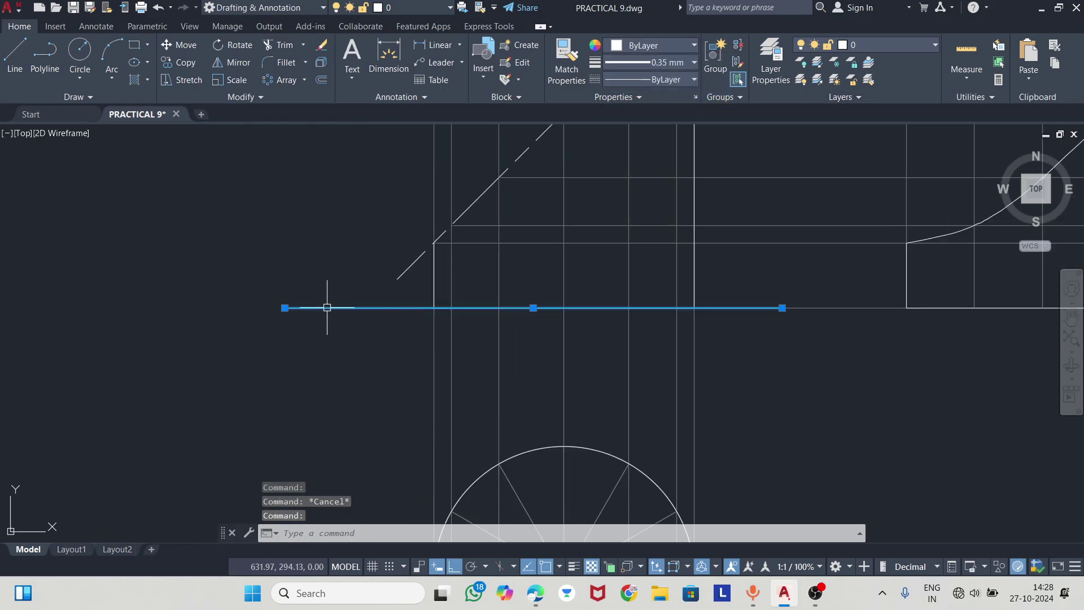
click(284, 307)
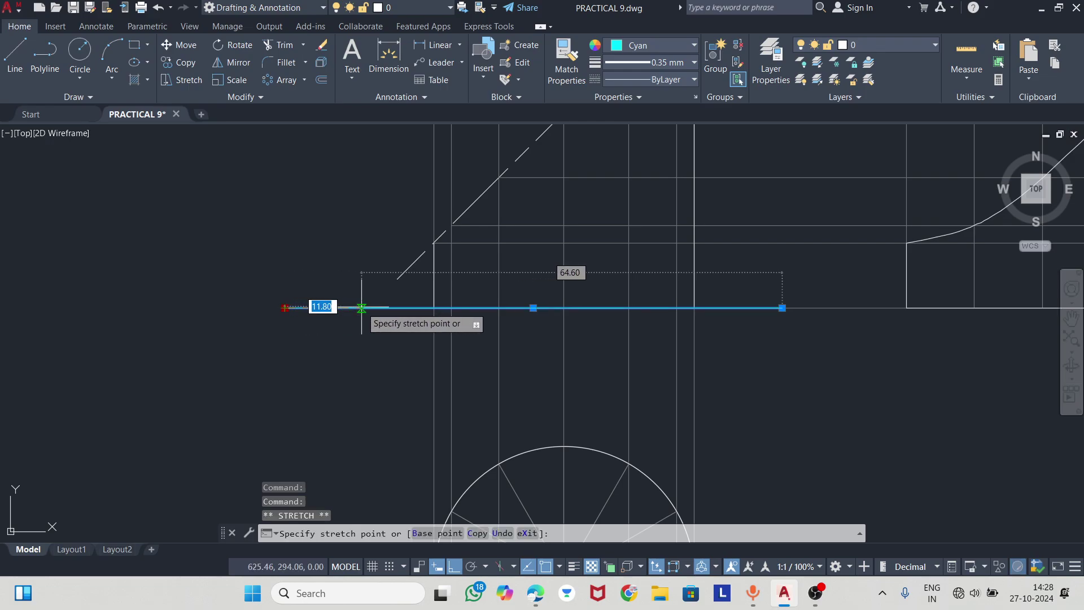
scroll(360, 305, down, 4)
- Pan and zoom around to check the whole drawing
middle_drag(423, 307, 478, 288)
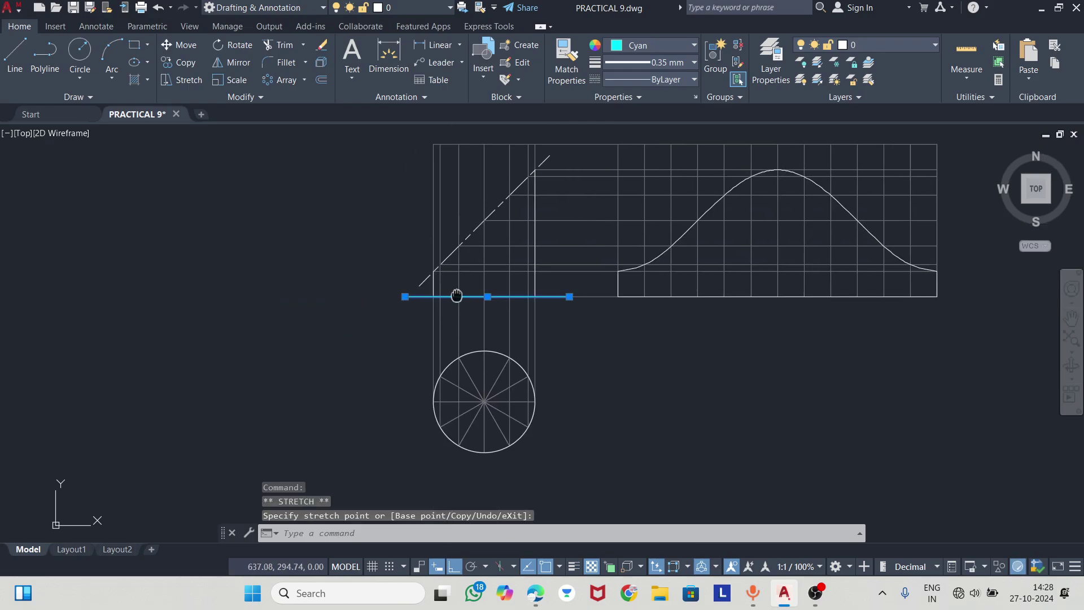
scroll(508, 293, up, 2)
scroll(525, 339, down, 2)
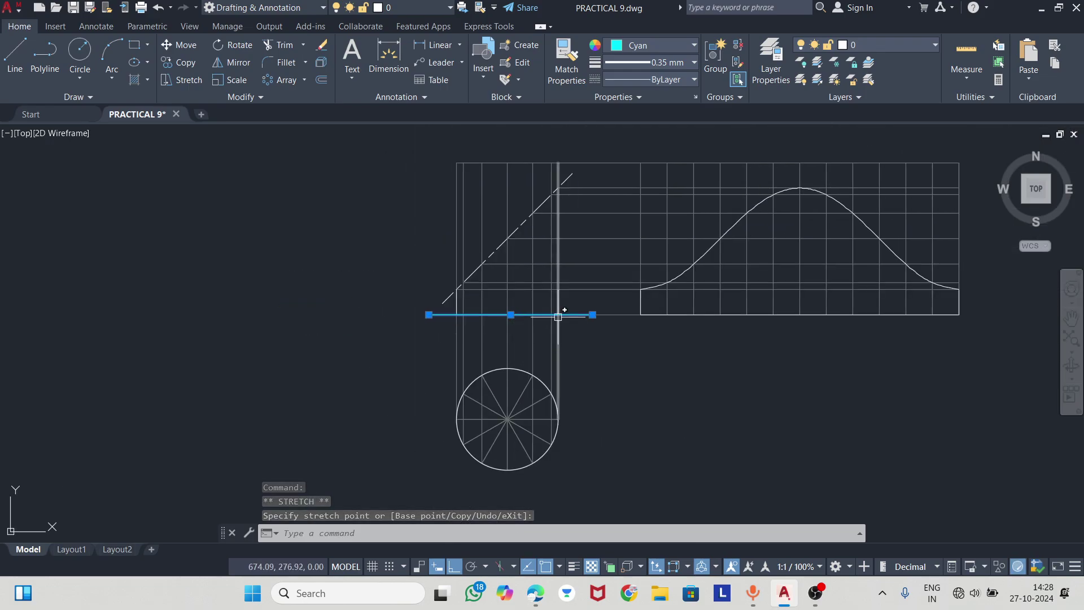
scroll(528, 275, up, 2)
middle_drag(528, 276, 516, 310)
scroll(415, 333, up, 2)
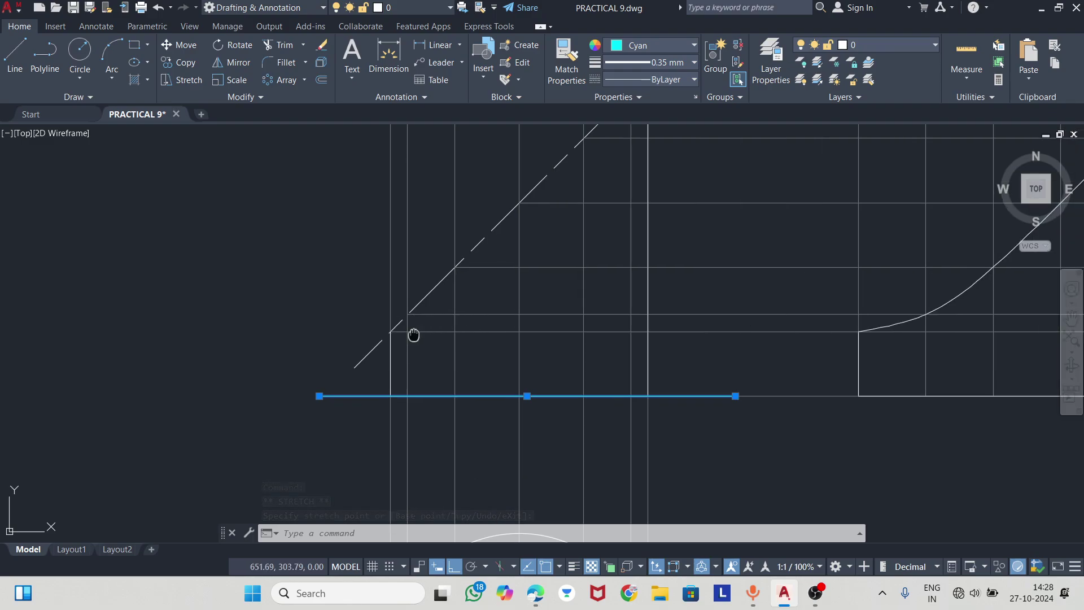
middle_drag(413, 334, 382, 339)
scroll(383, 340, down, 2)
mouse_move(573, 289)
middle_down()
mouse_move(544, 291)
mouse_move(595, 280)
middle_up()
scroll(531, 290, down, 2)
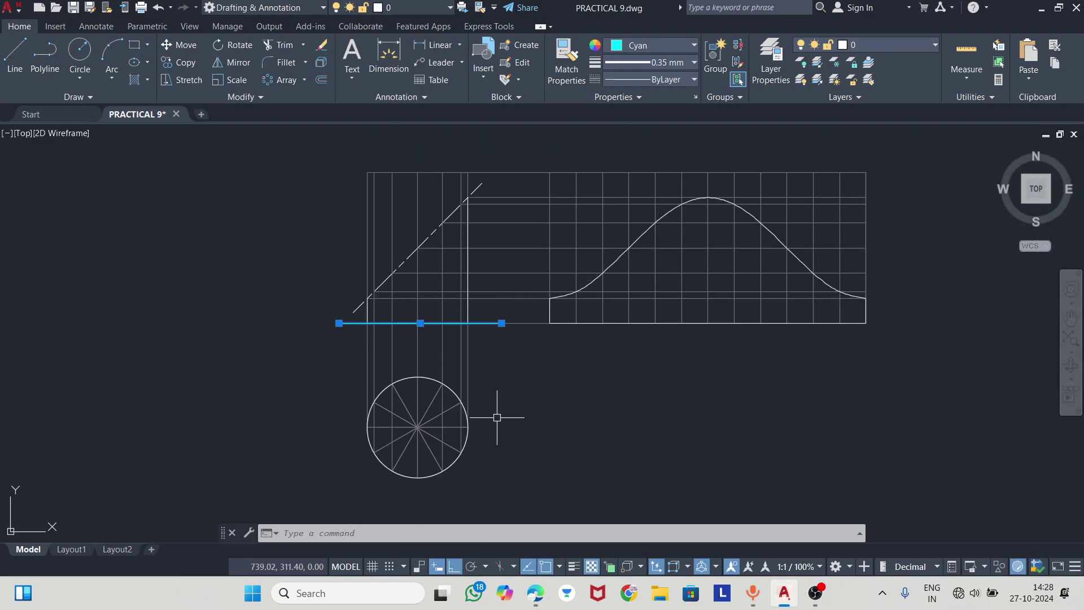
middle_drag(501, 408, 516, 400)
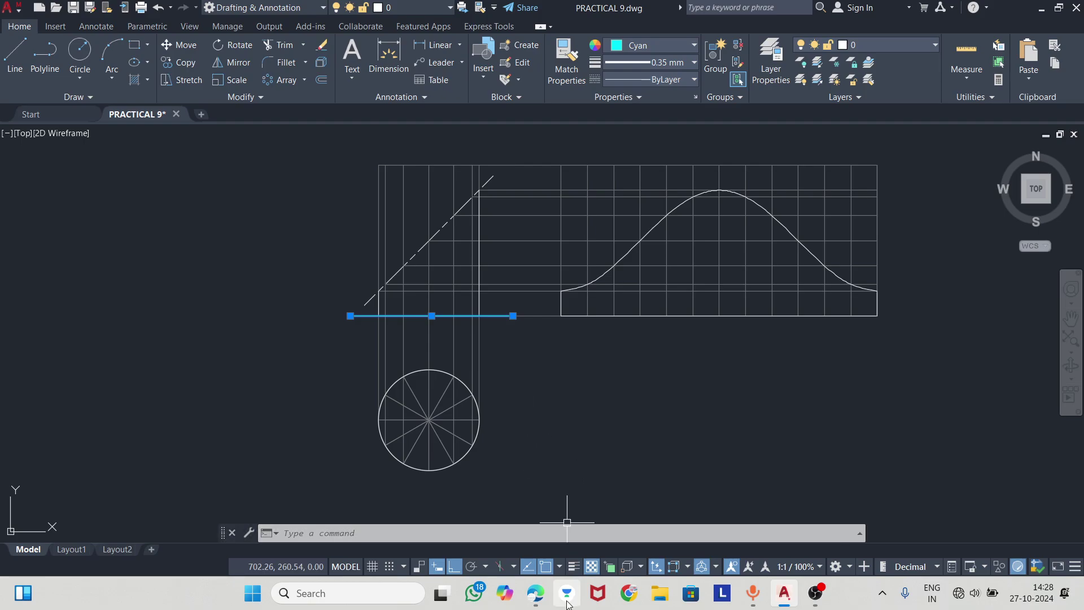
- After checking the reference PDF, place an MTEXT label '1' beside the circle in the top view
click(538, 596)
click(537, 596)
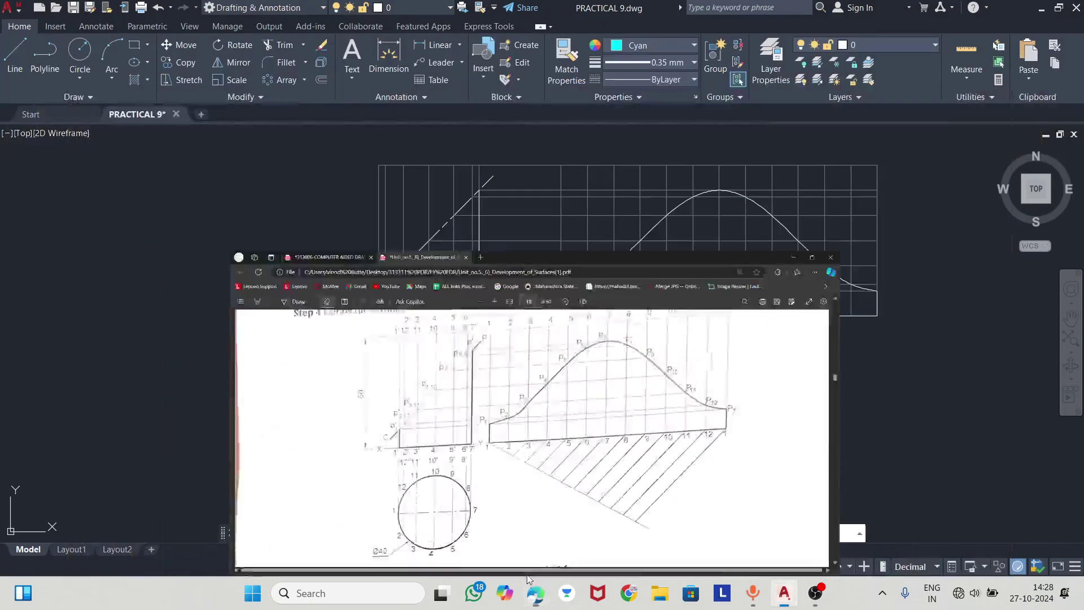
click(352, 54)
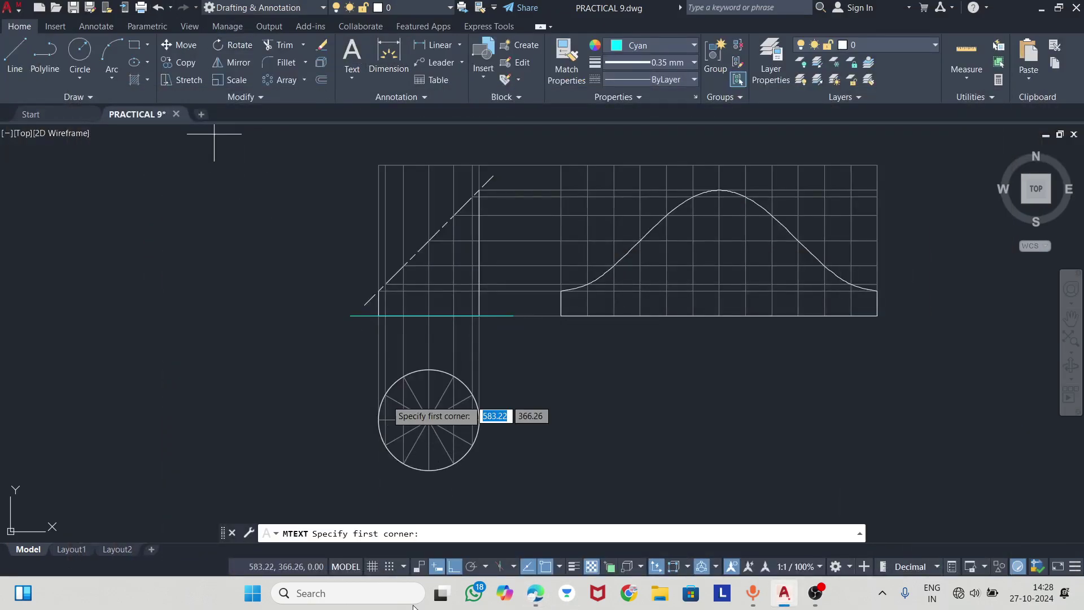
middle_drag(372, 446, 390, 415)
scroll(395, 398, up, 2)
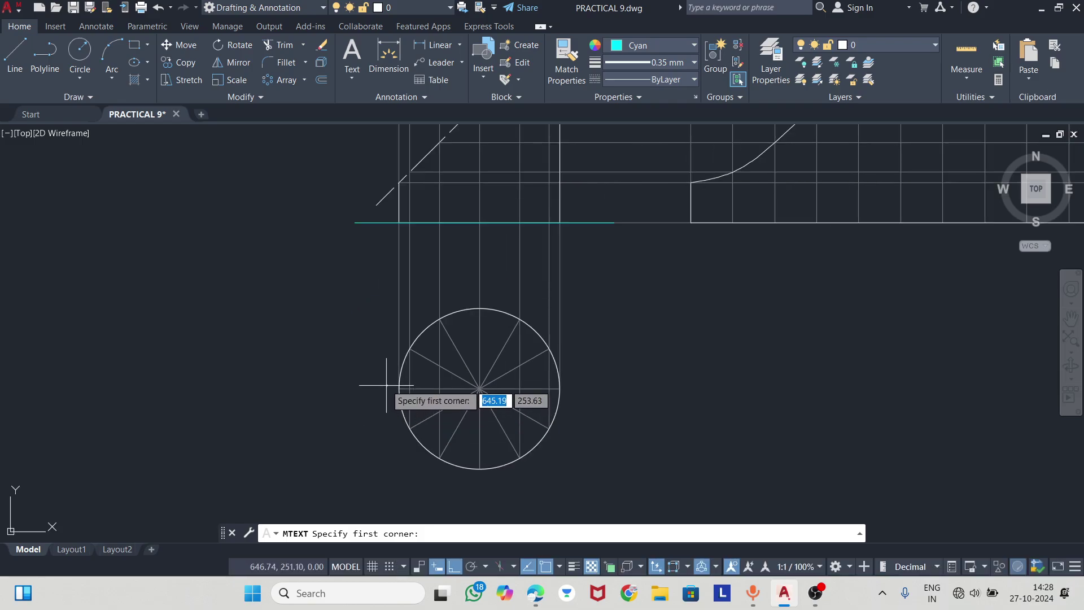
click(376, 378)
click(393, 401)
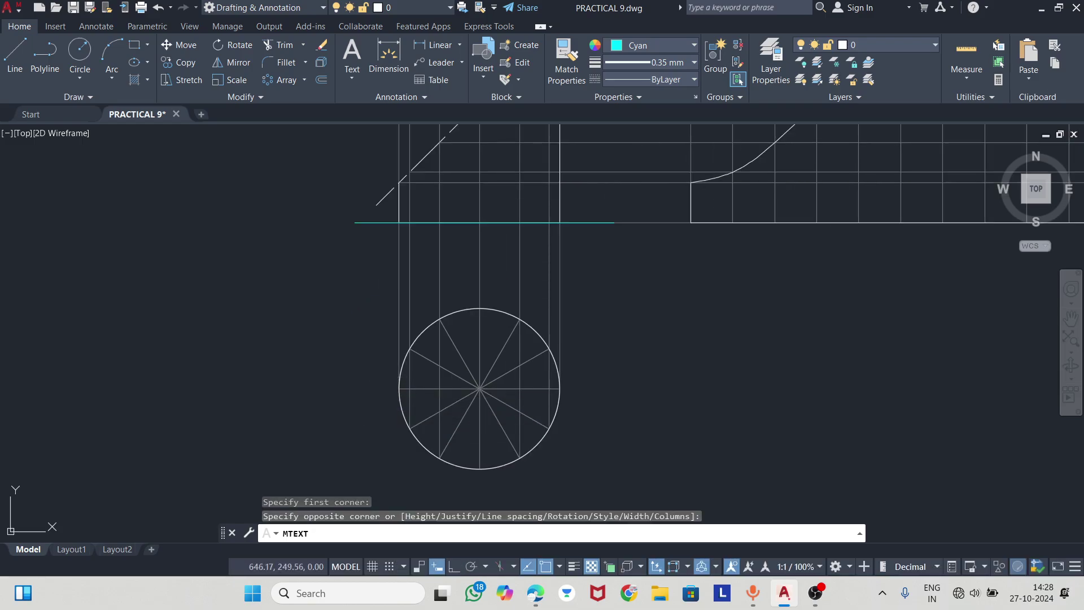
click(379, 399)
- Select the small text object and open it in the text editor, then close it
scroll(375, 377, up, 5)
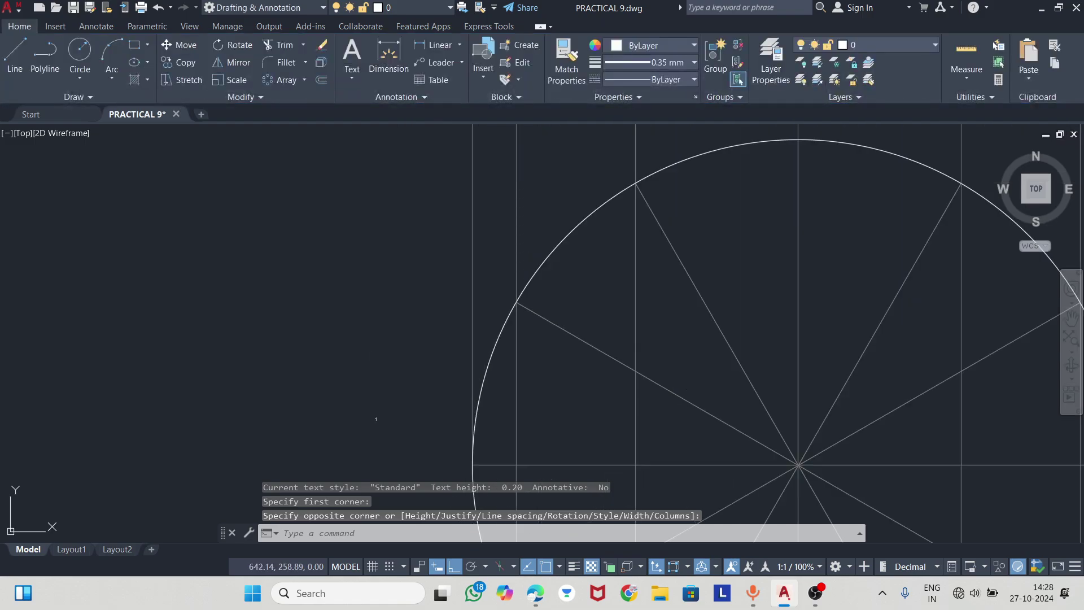
click(399, 432)
key(Escape)
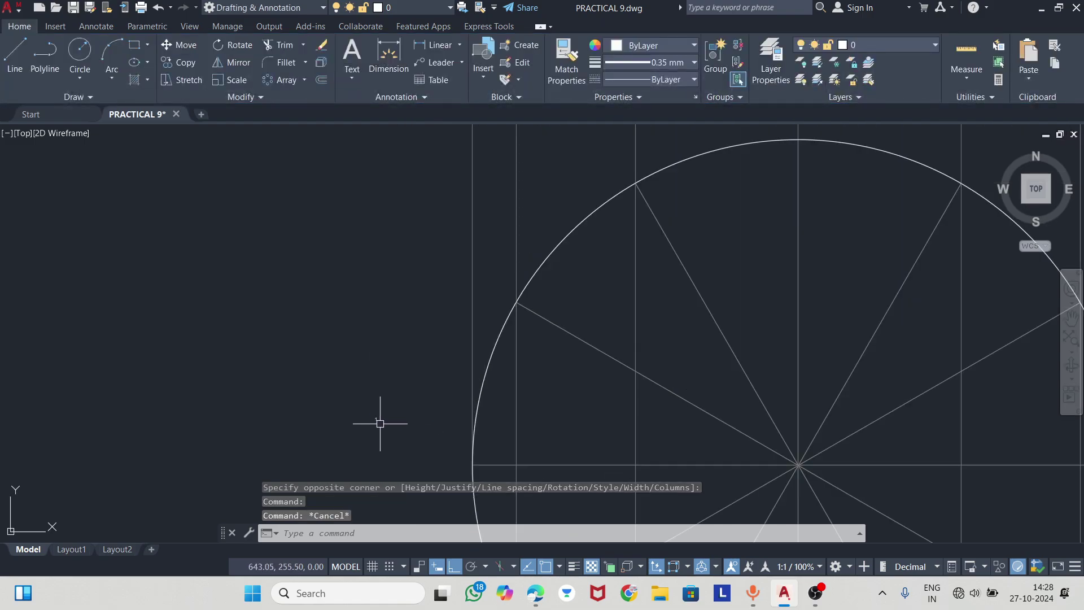
double_click(390, 419)
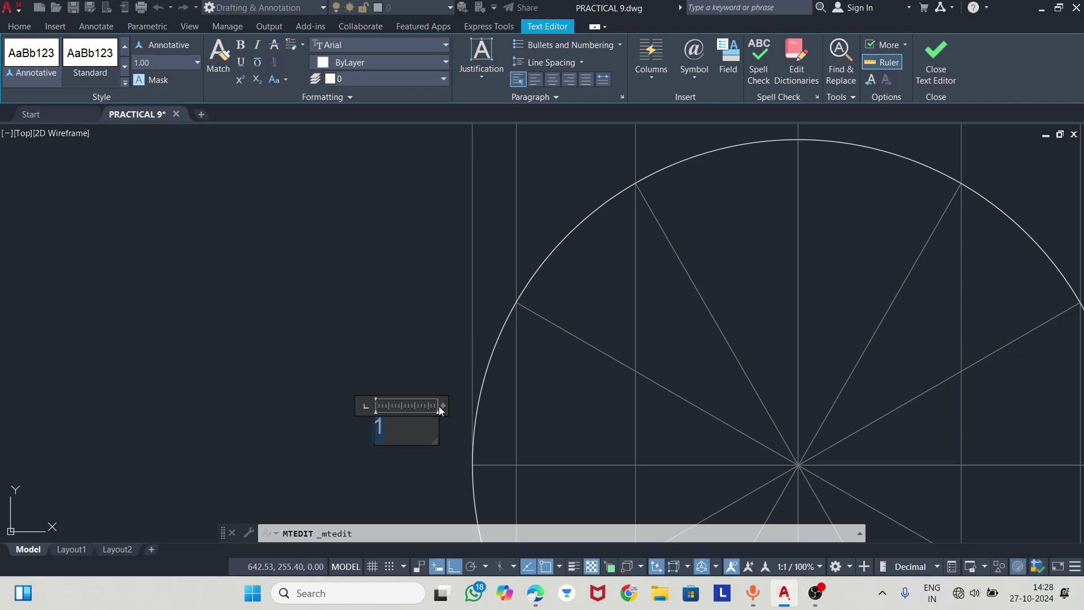
click(399, 333)
scroll(399, 425, down, 2)
scroll(402, 422, down, 2)
scroll(398, 429, up, 4)
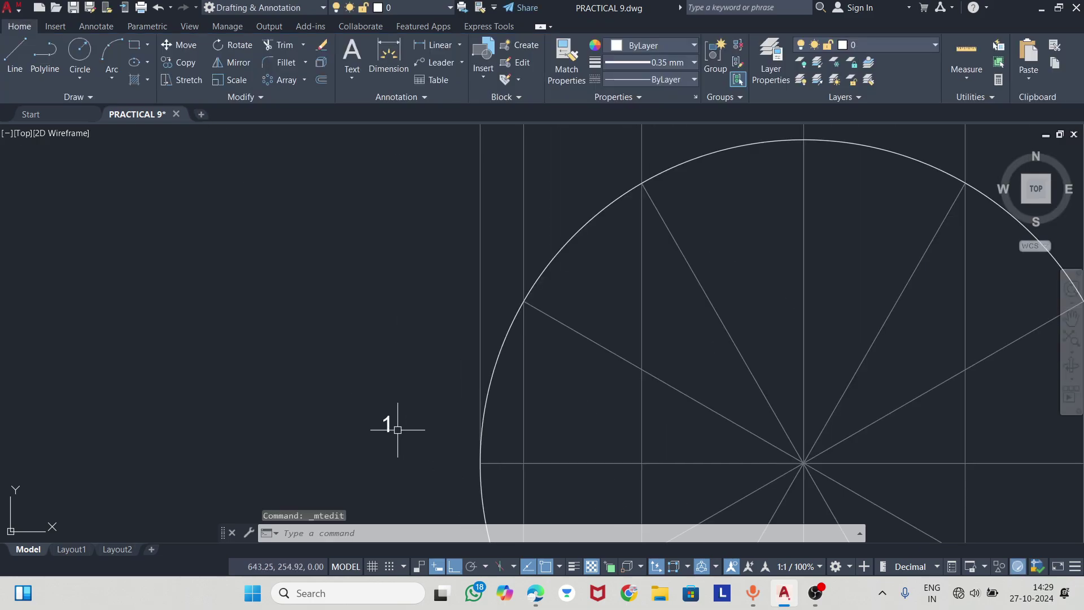
- Set the '1' label to height 2 and font Times New Roman Baltic
double_click(389, 420)
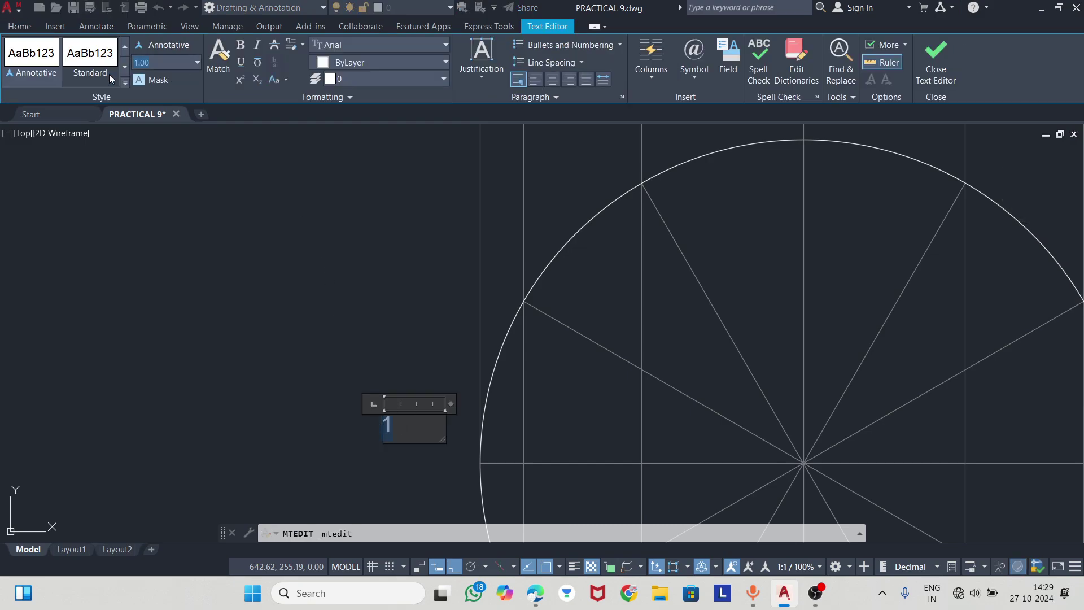
text(2)
key(Return)
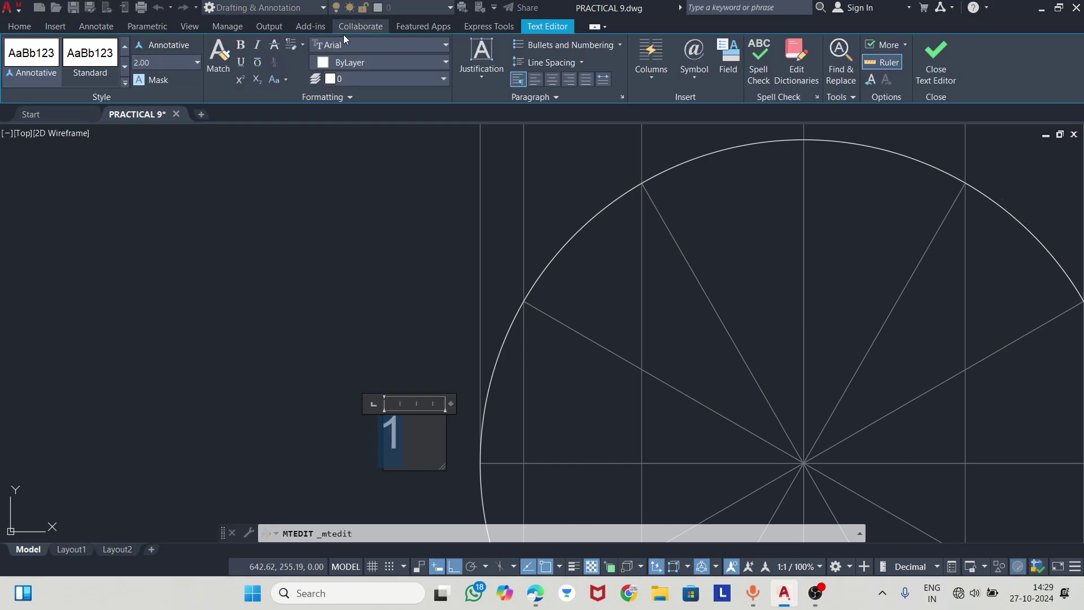
click(350, 41)
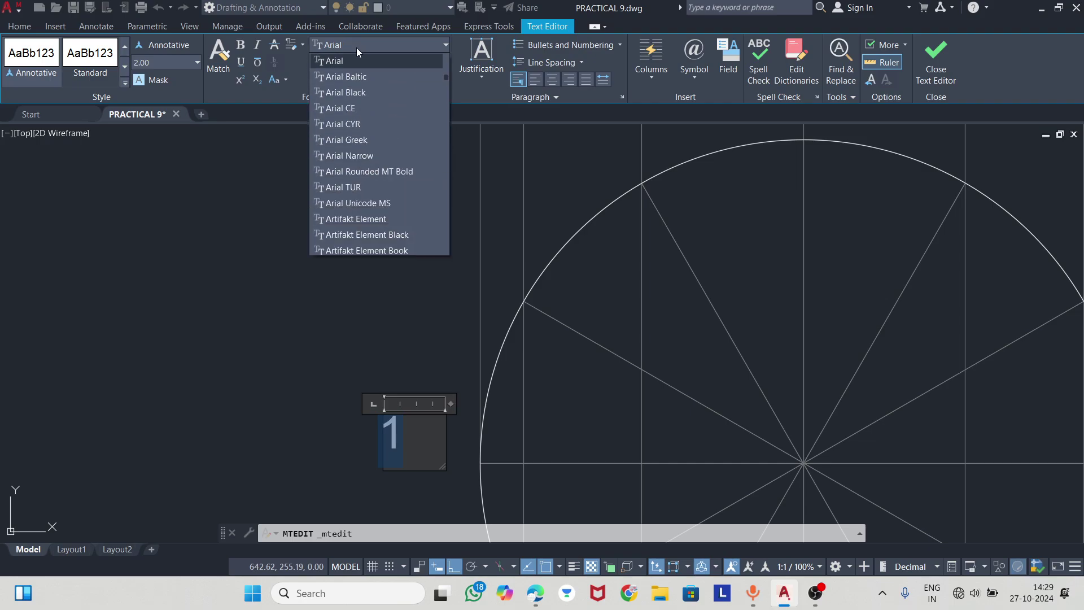
scroll(364, 237, down, 1)
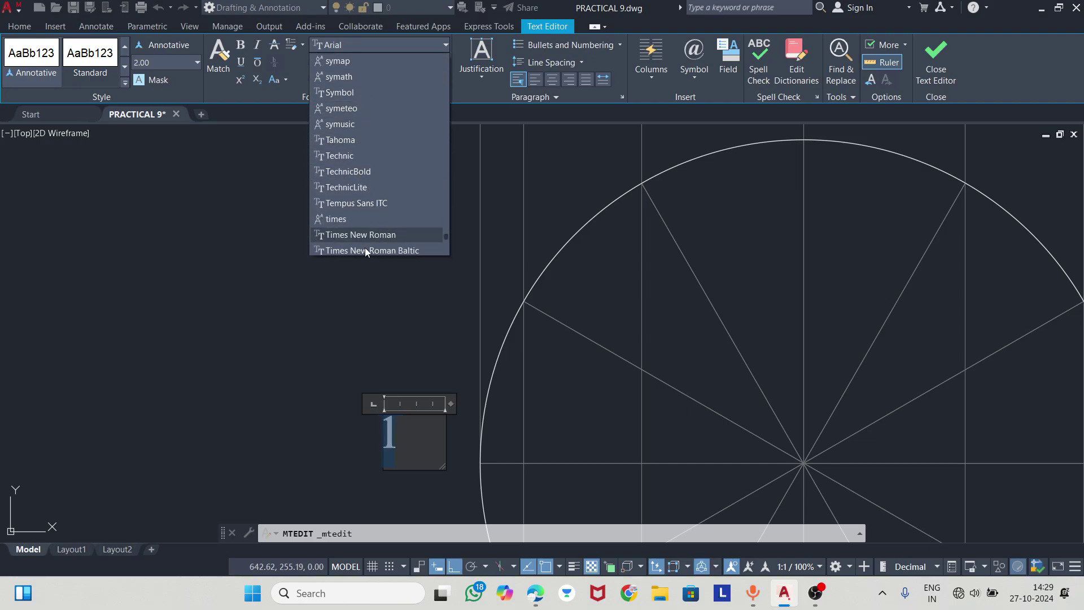
click(365, 247)
click(412, 338)
scroll(411, 421, down, 4)
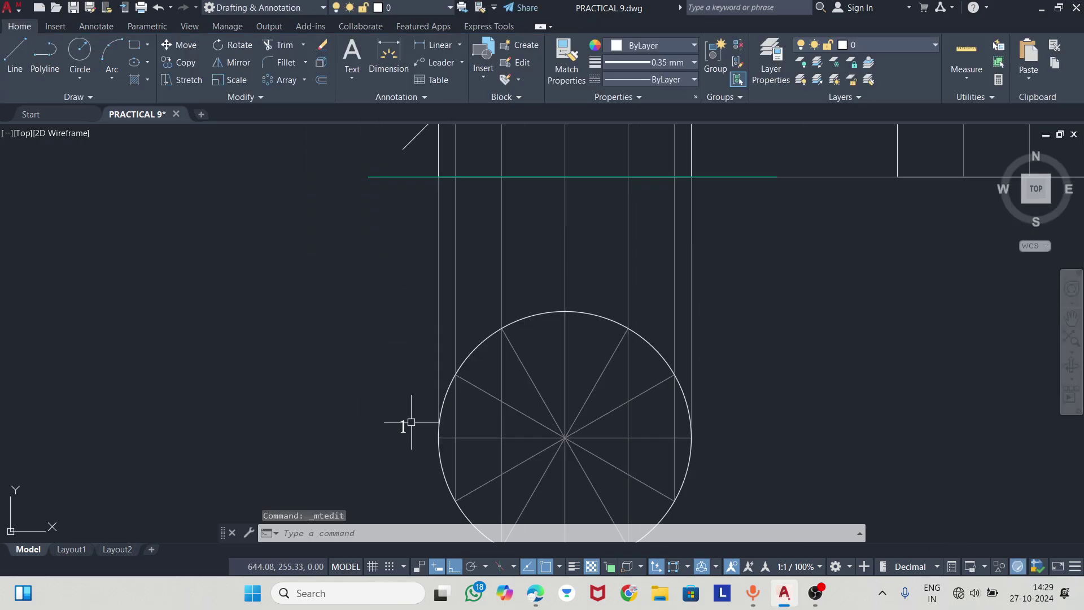
click(409, 433)
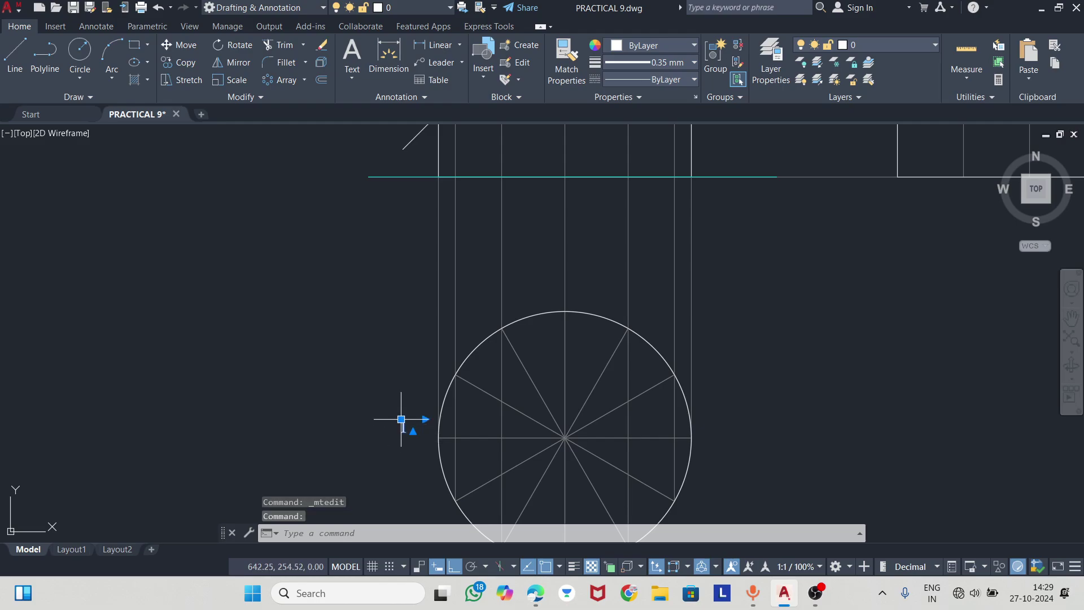
- Copy the '1' label to the clipboard
click(401, 419)
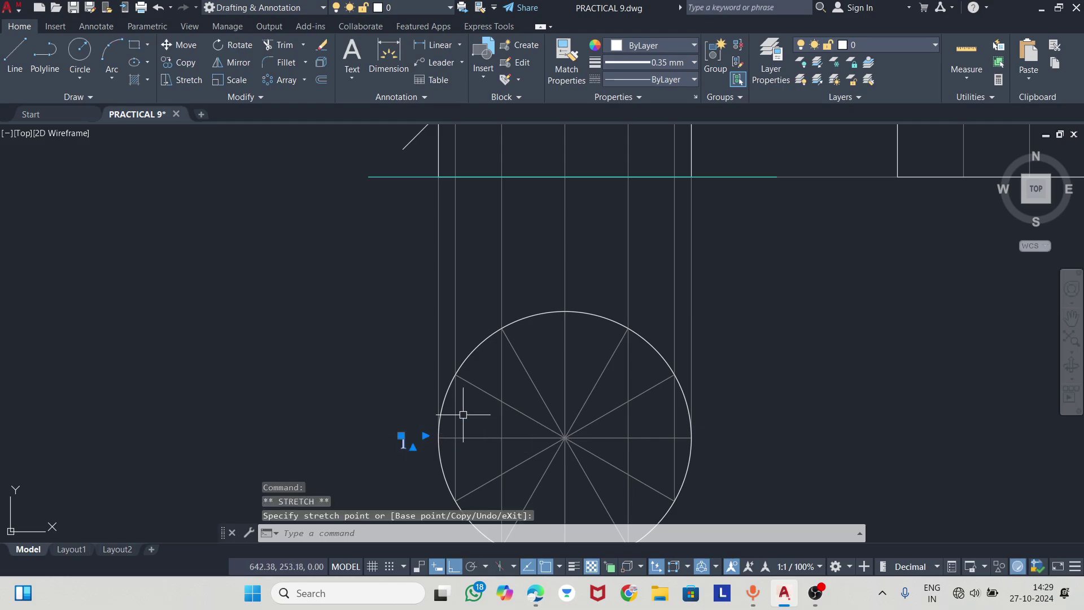
key(Escape)
click(402, 420)
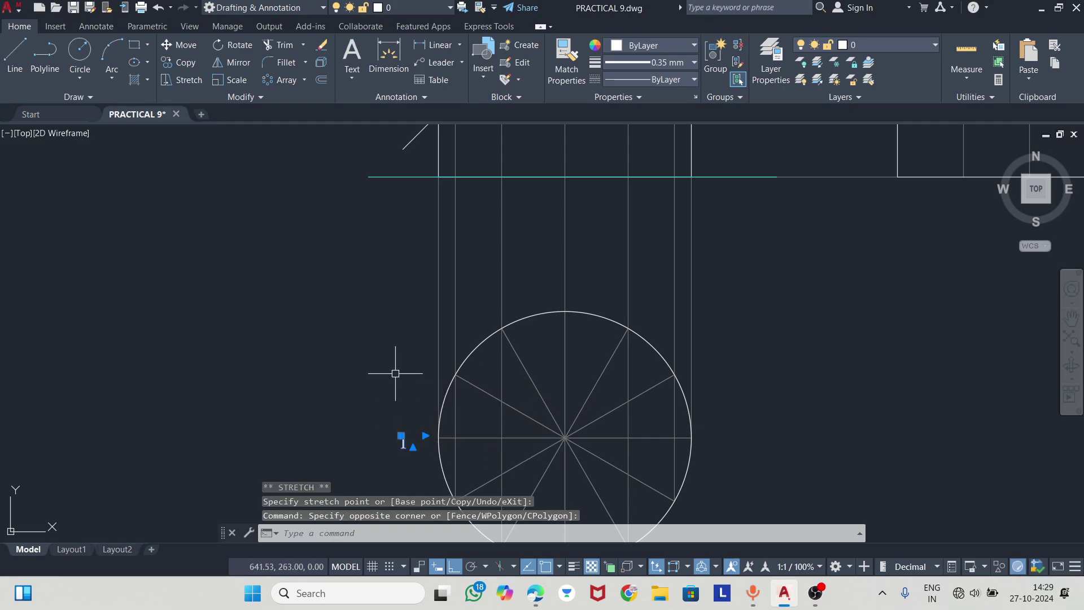
key(ctrl+c)
- Paste copies of '1' at the division points across the circle's top and upper right
key(ctrl+v)
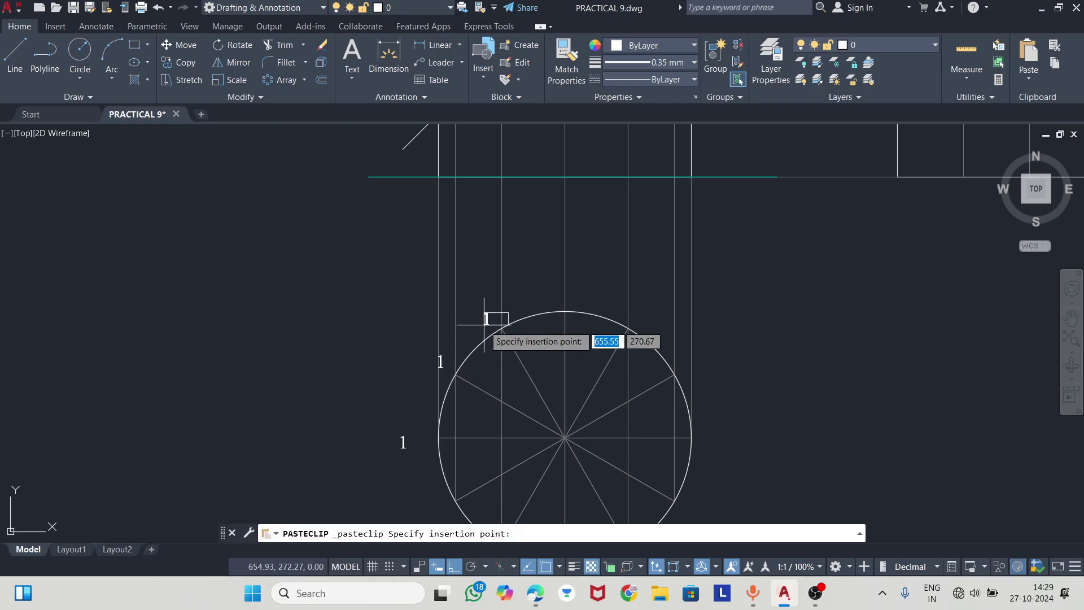
click(487, 326)
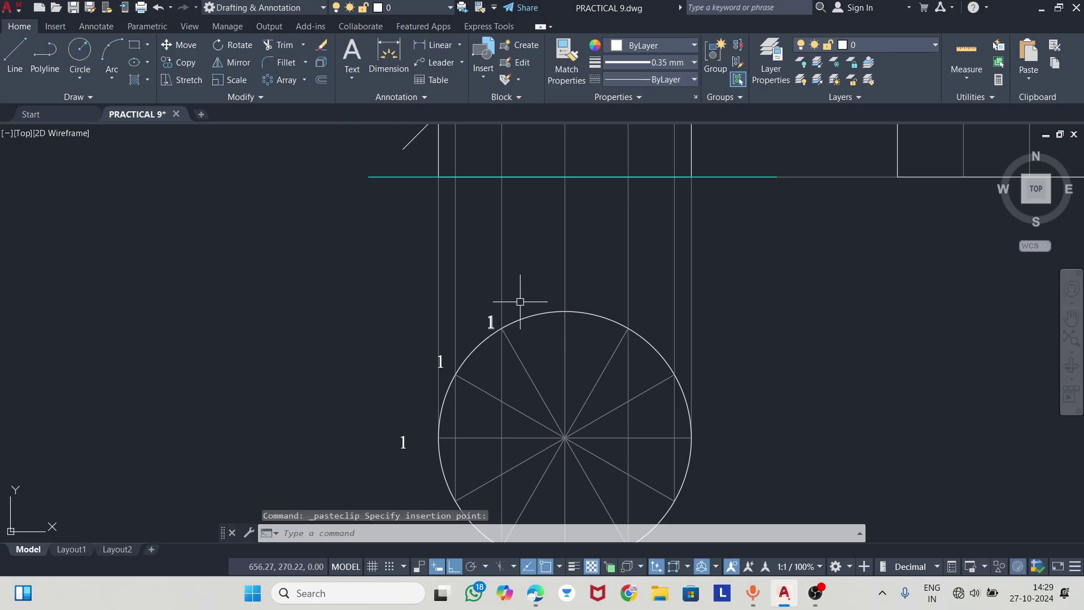
key(ctrl+v)
click(547, 293)
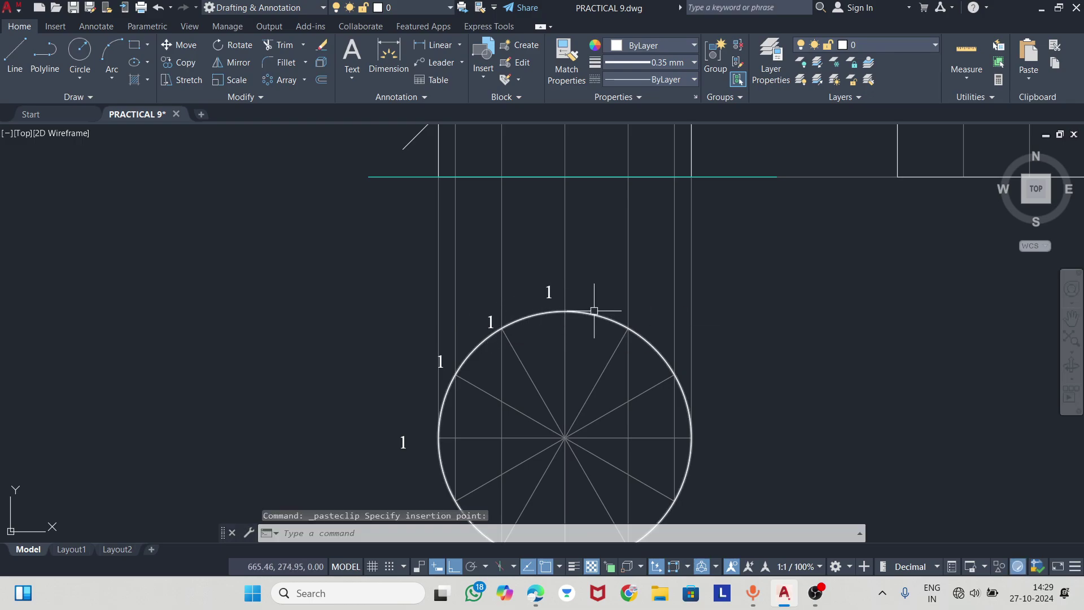
key(ctrl+v)
click(598, 307)
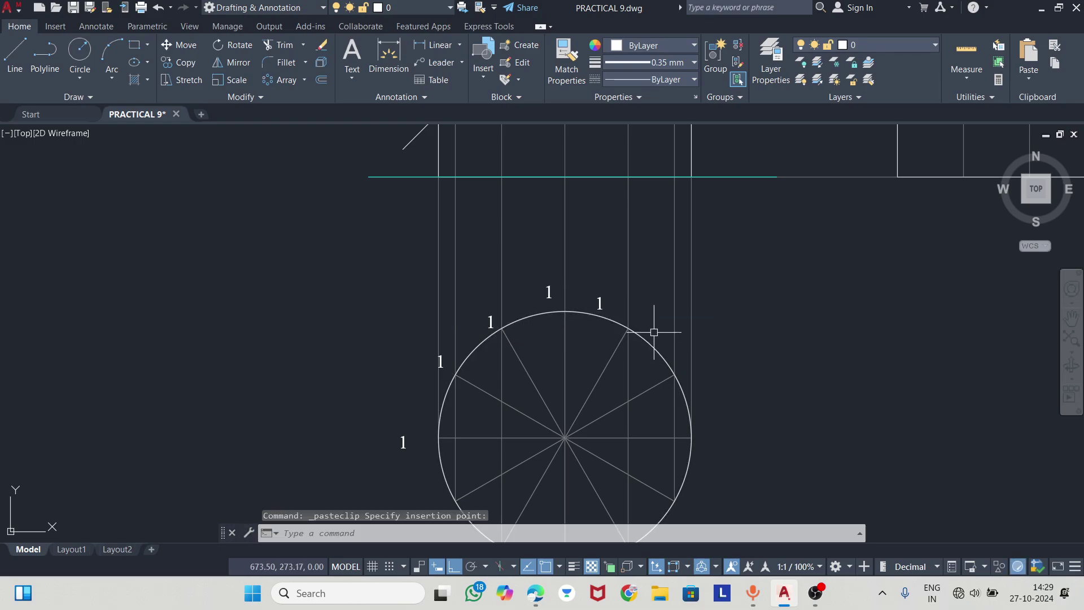
key(ctrl+v)
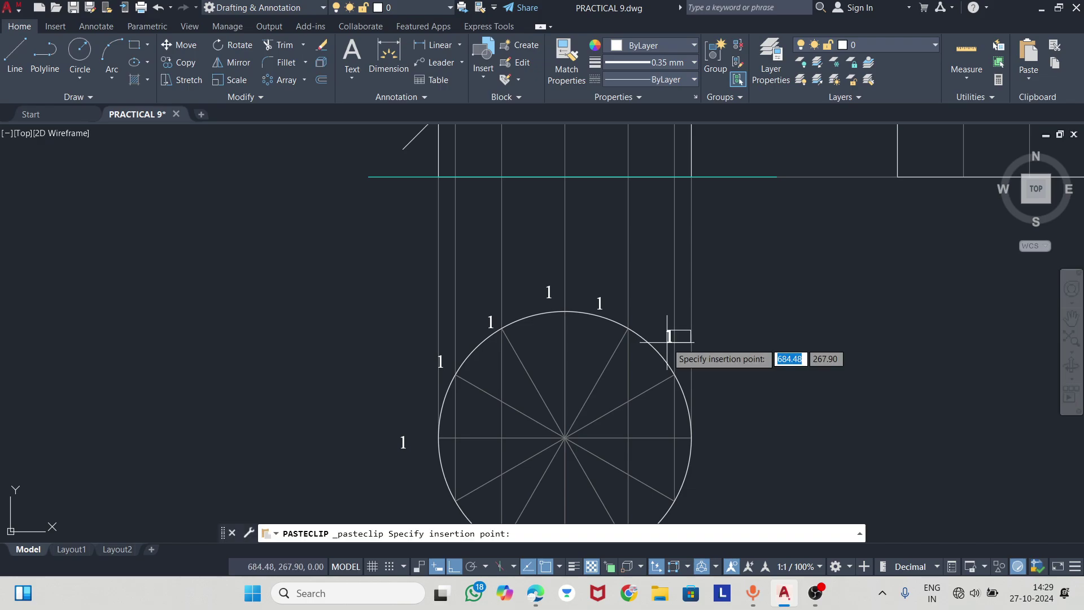
click(665, 354)
scroll(666, 371, up, 5)
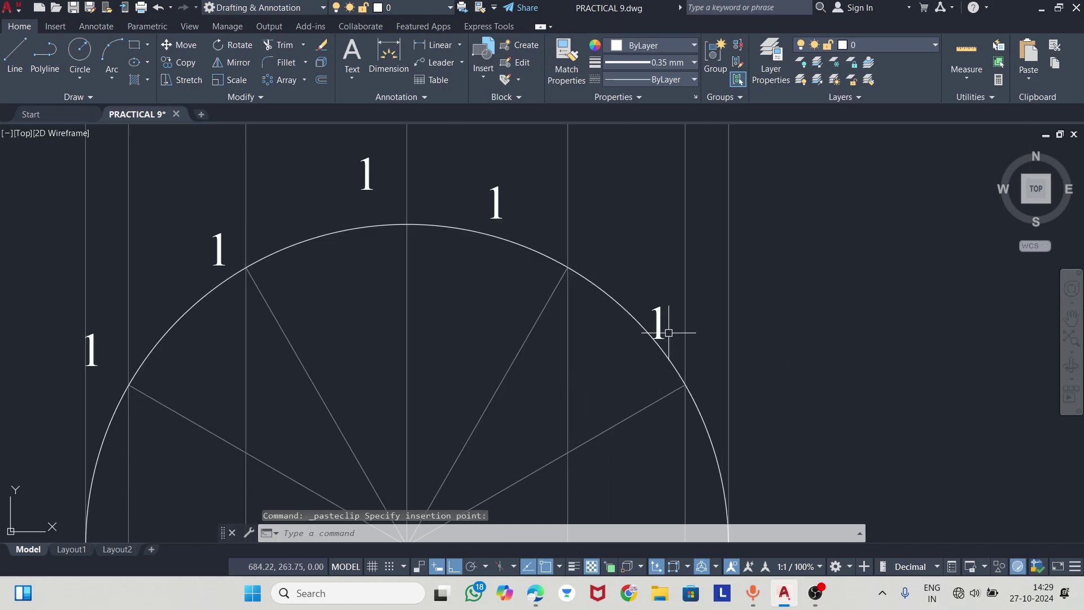
click(659, 324)
click(652, 306)
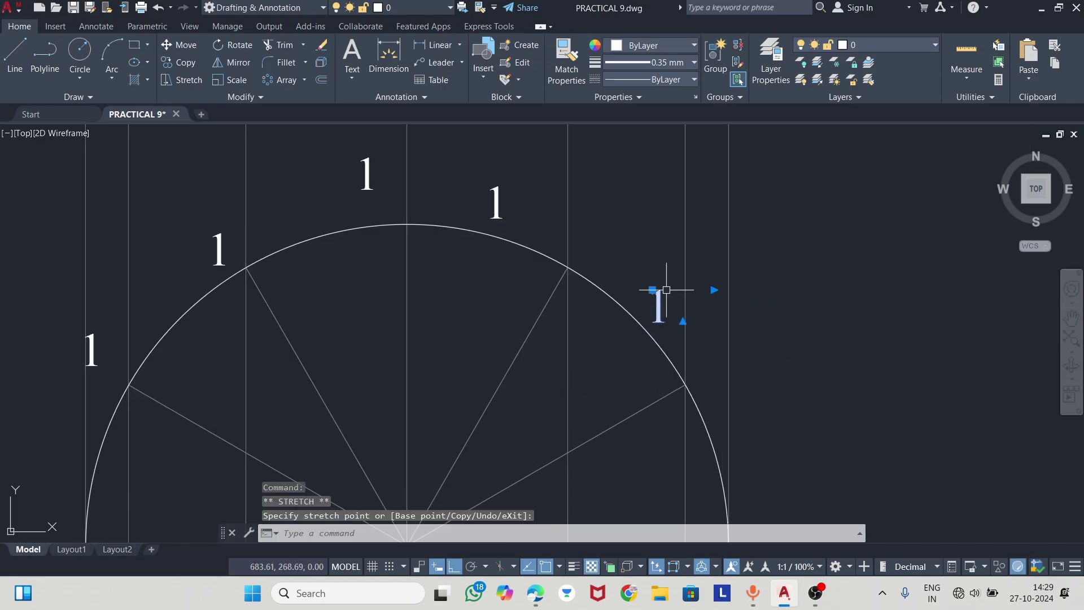
scroll(686, 295, down, 2)
scroll(670, 326, down, 2)
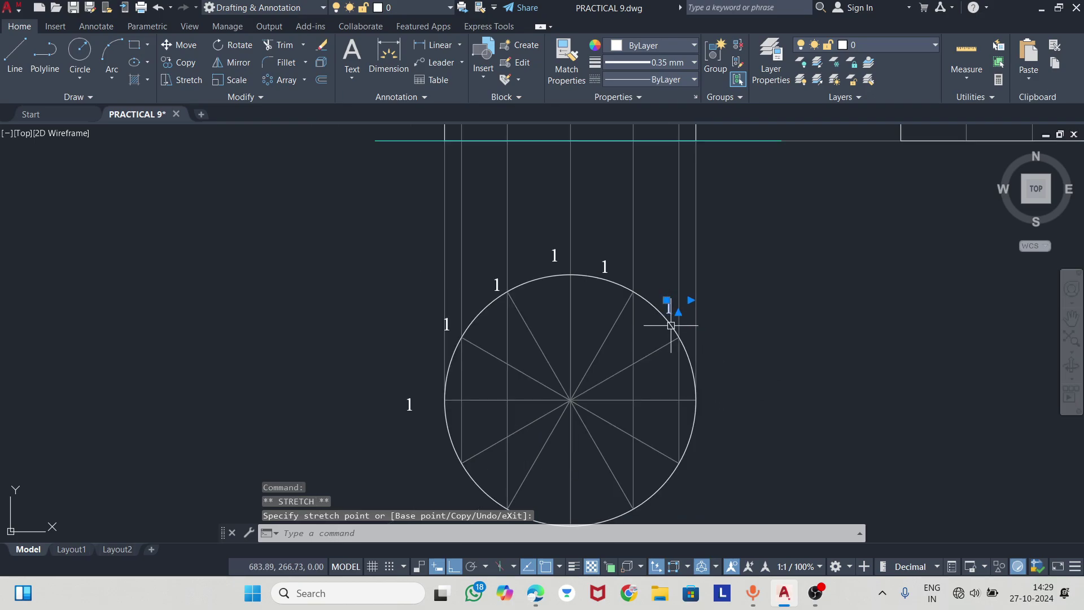
scroll(721, 414, up, 2)
- Paste copies of '1' at the circle's right and lower-right division points
key(ctrl+v)
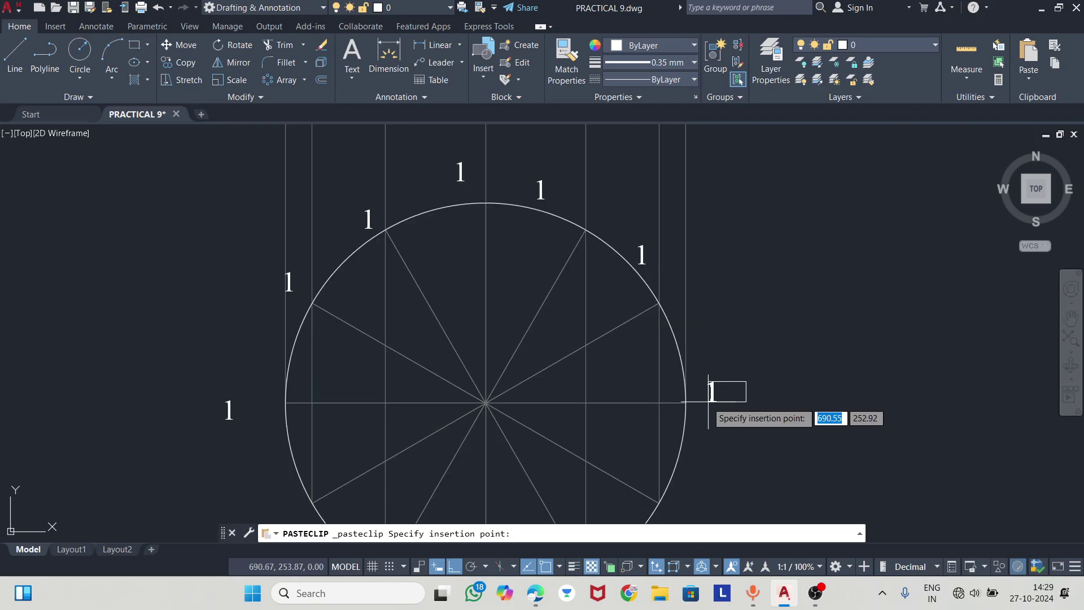
scroll(727, 433, down, 3)
scroll(668, 400, up, 5)
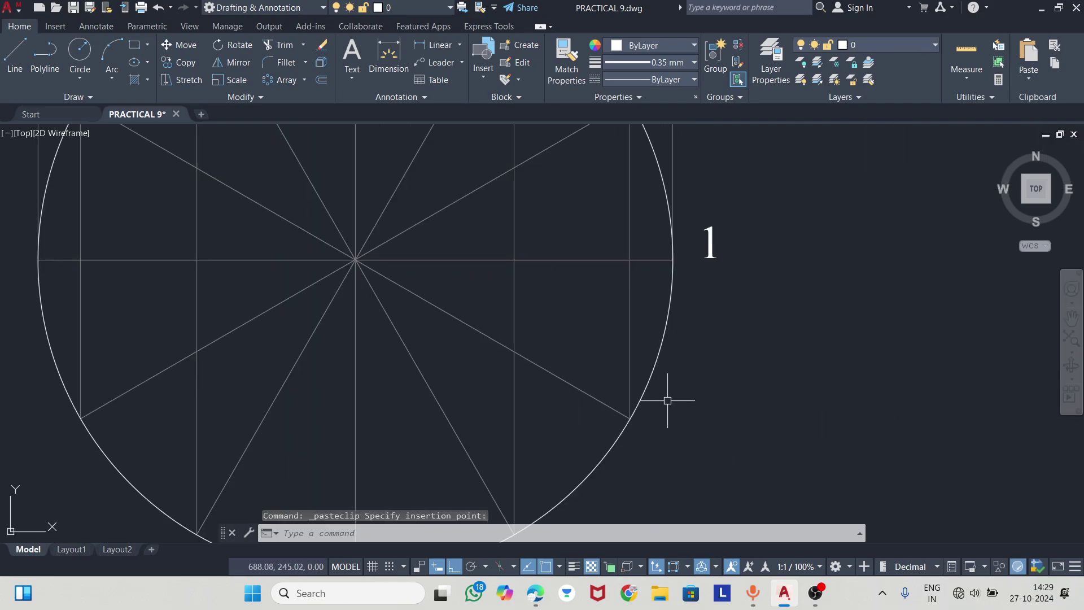
double_click(653, 427)
key(Escape)
key(ctrl+v)
scroll(659, 406, down, 4)
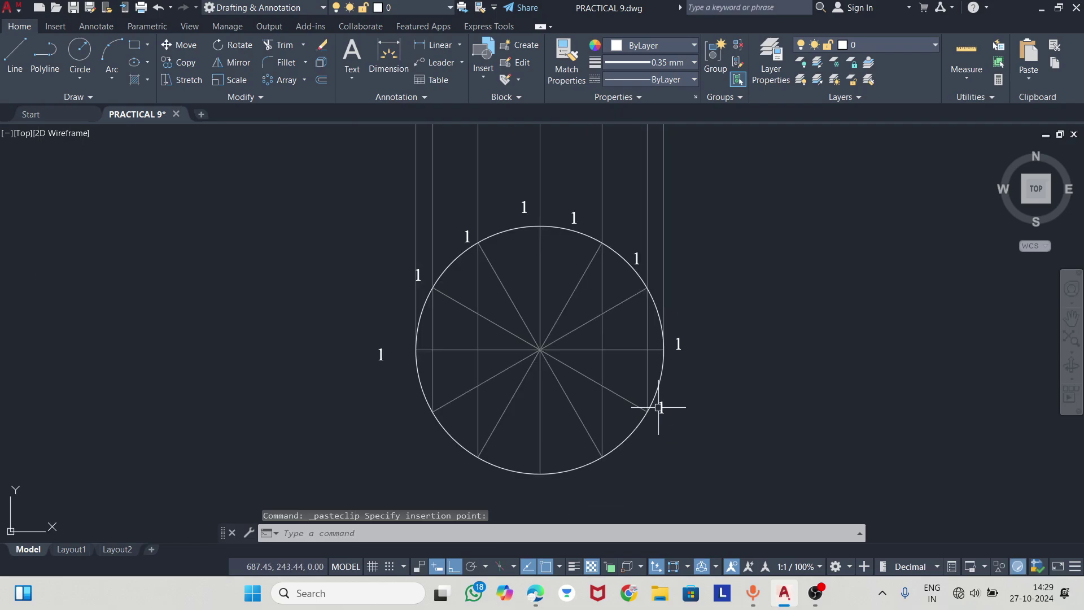
click(659, 407)
scroll(615, 459, up, 2)
click(637, 472)
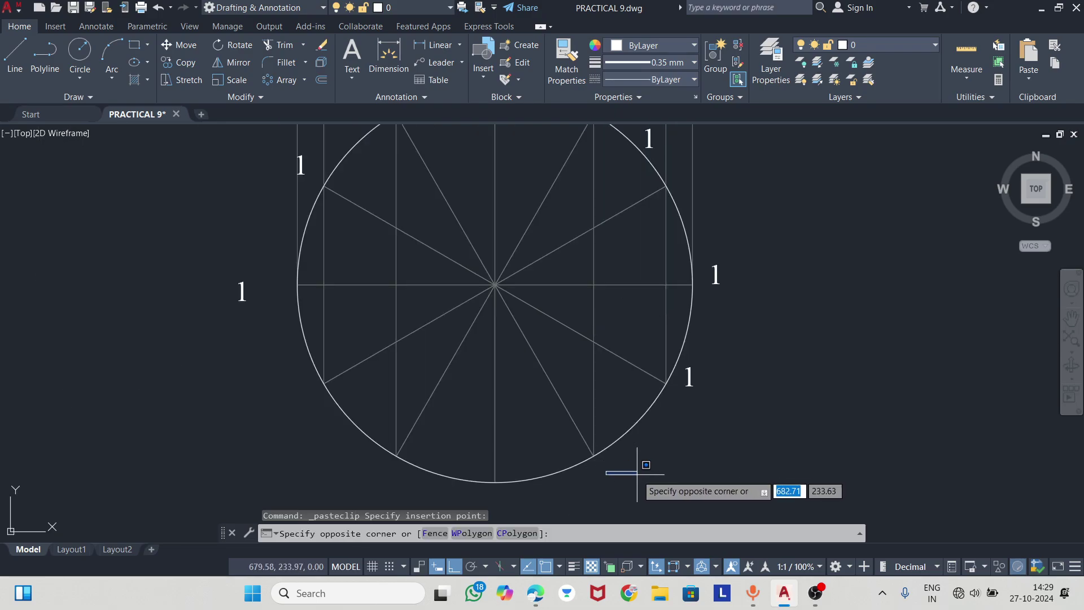
key(ctrl+v)
- Place copies of '1' at the bottom-right, bottom, bottom-left and lower-left division points
click(610, 477)
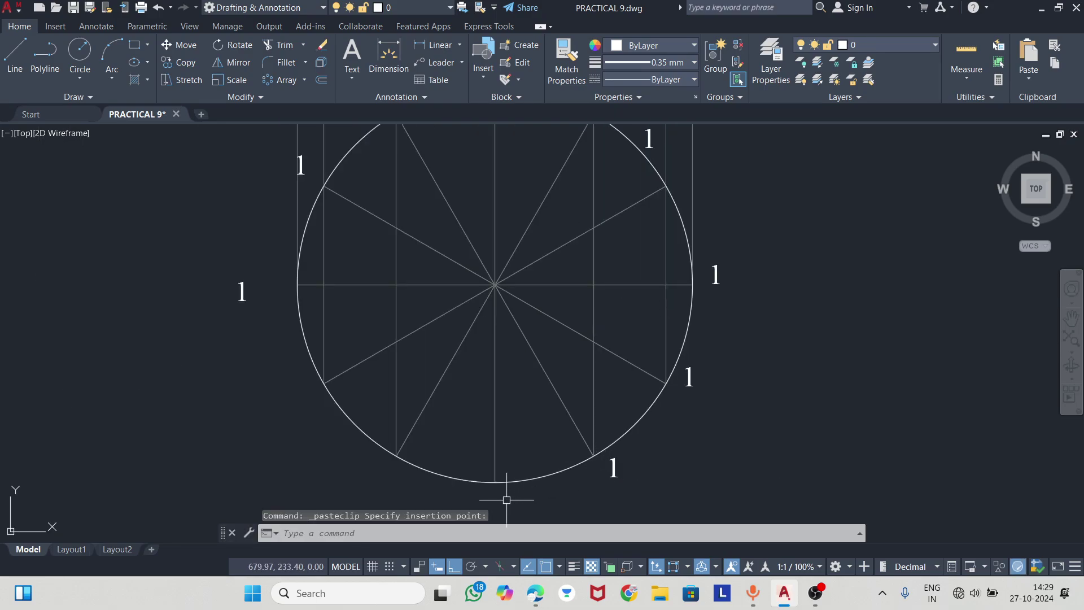
click(479, 492)
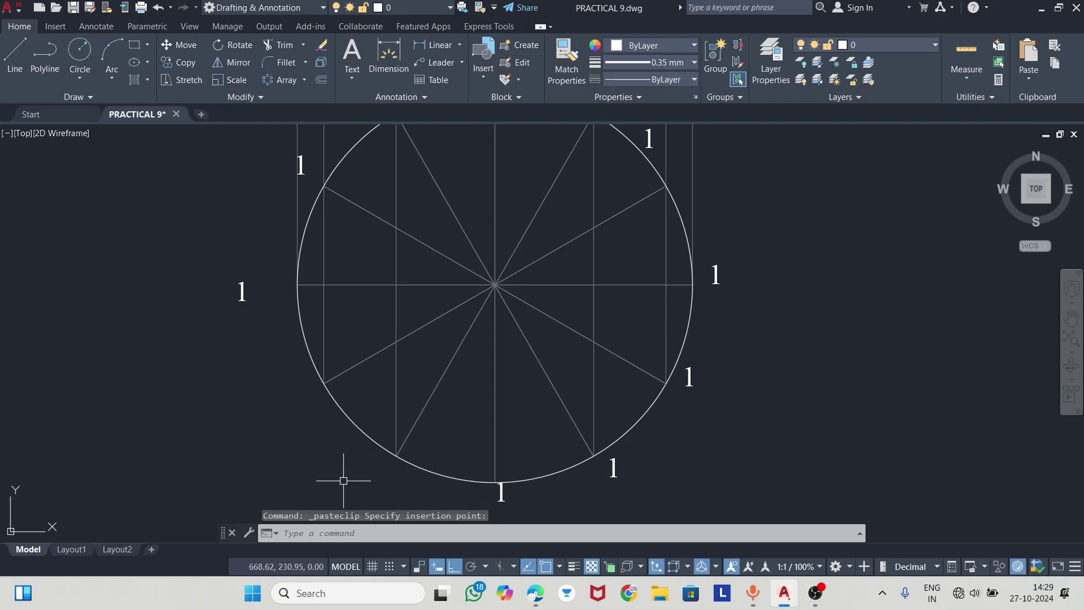
click(366, 478)
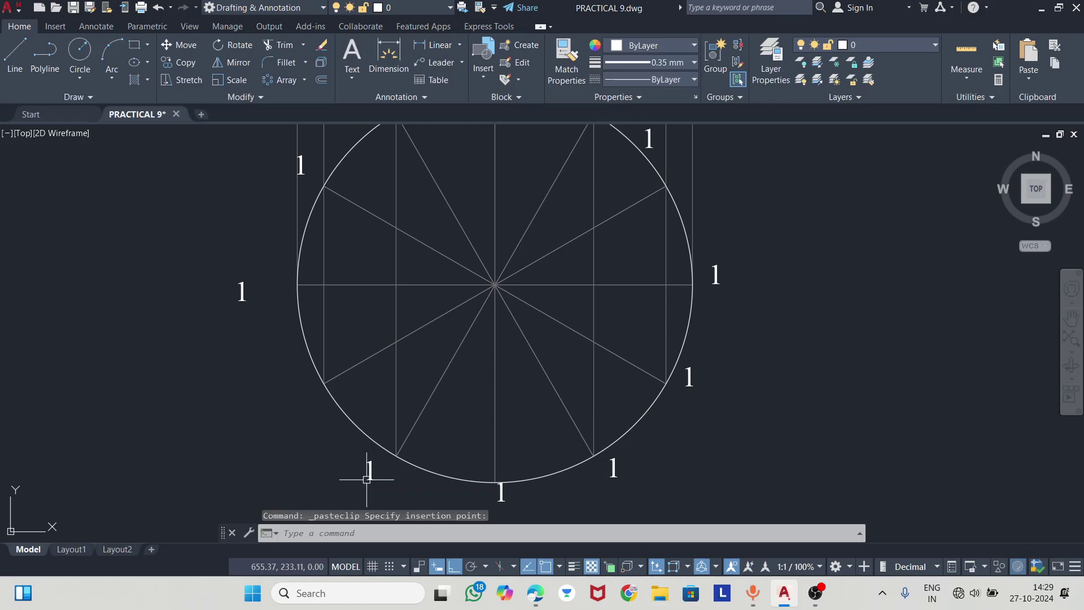
key(ctrl+v)
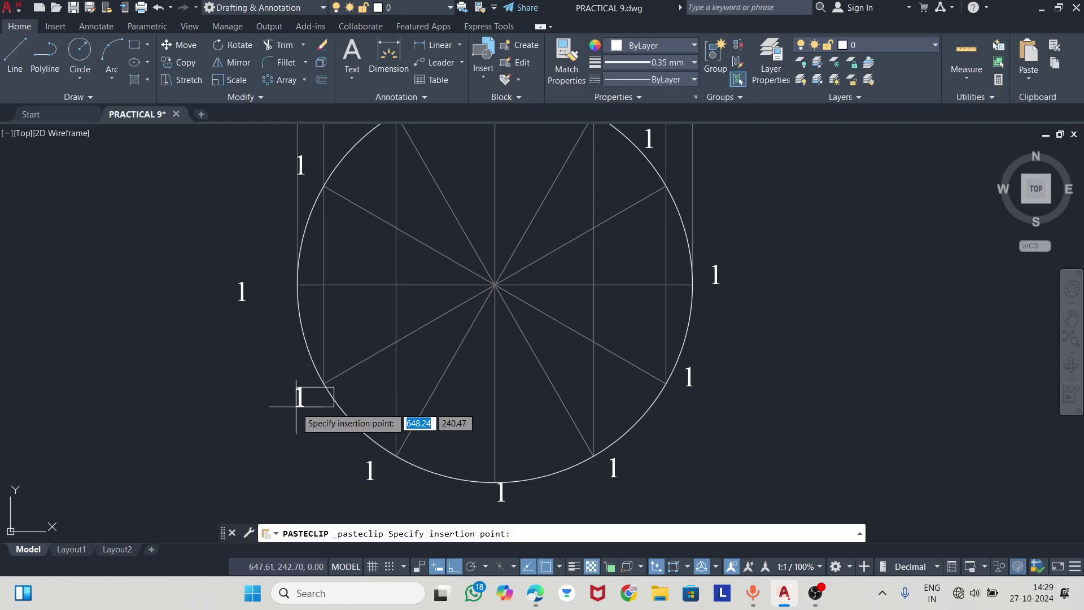
click(292, 407)
key(Escape)
middle_drag(391, 313, 414, 334)
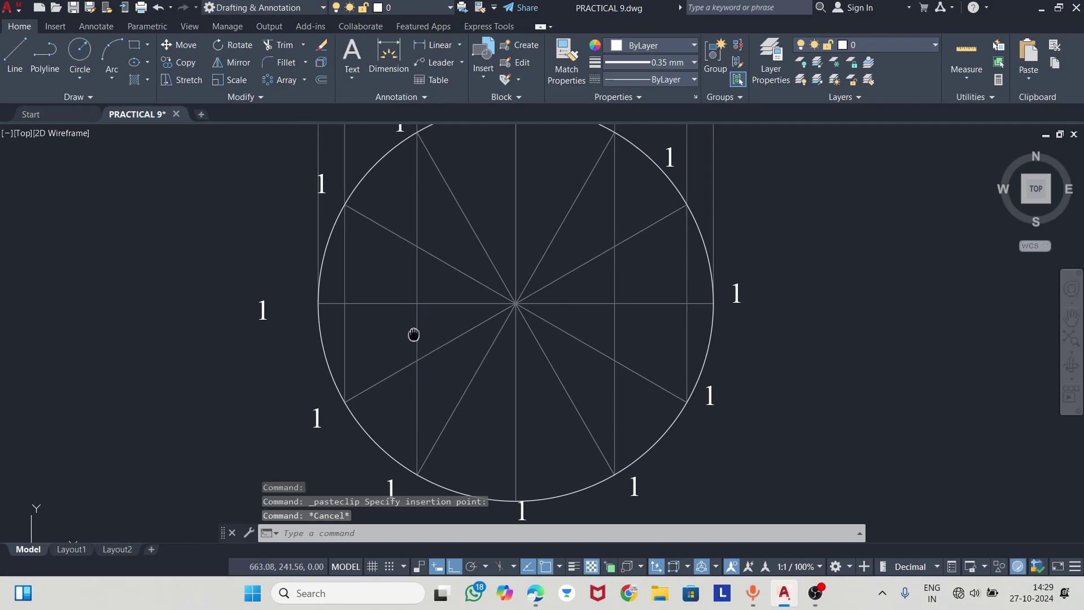
- Change the two upper-left '1' labels to 2 and 3, then check the reference PDF
double_click(324, 185)
text(2)
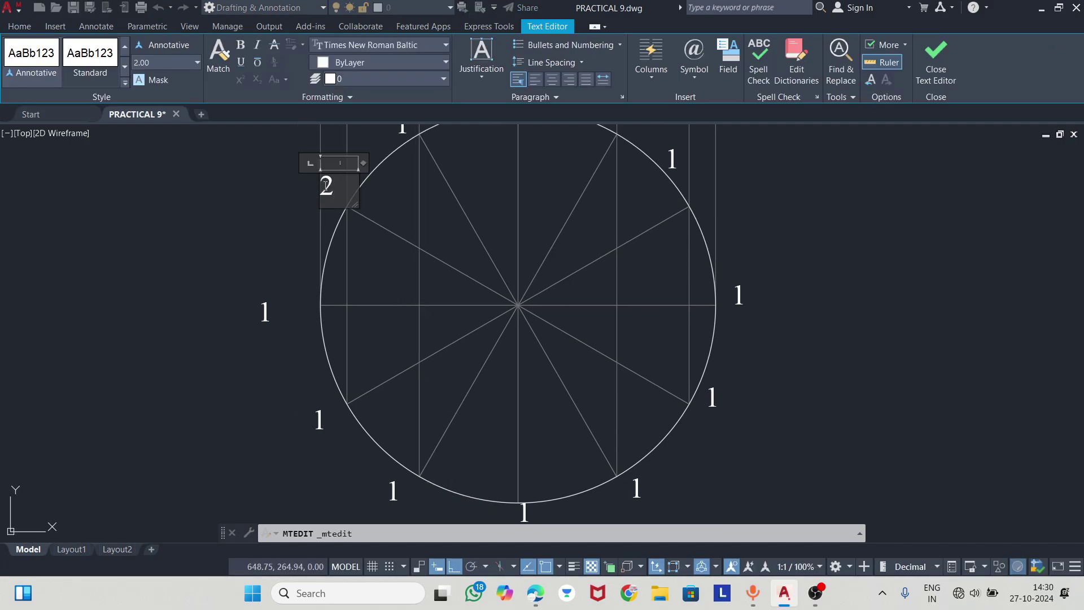
click(398, 180)
scroll(399, 176, down, 2)
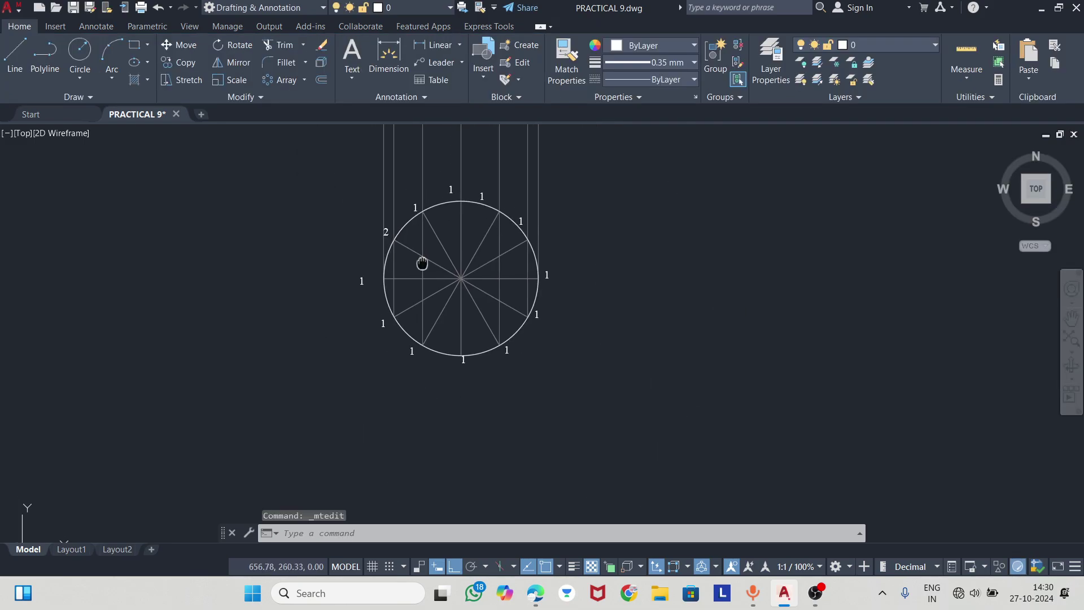
double_click(425, 203)
text(3)
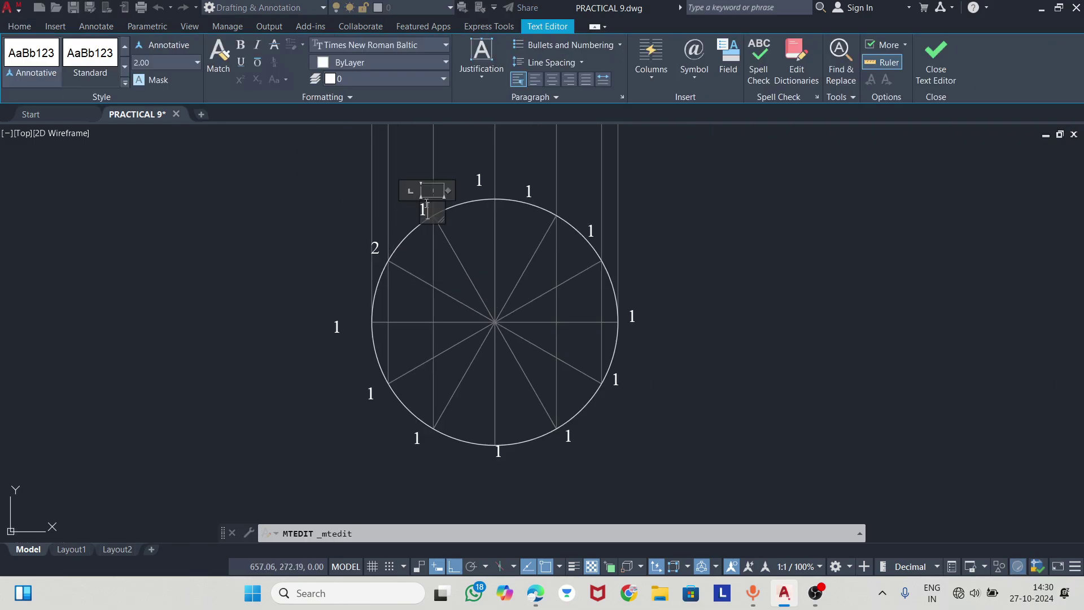
click(397, 172)
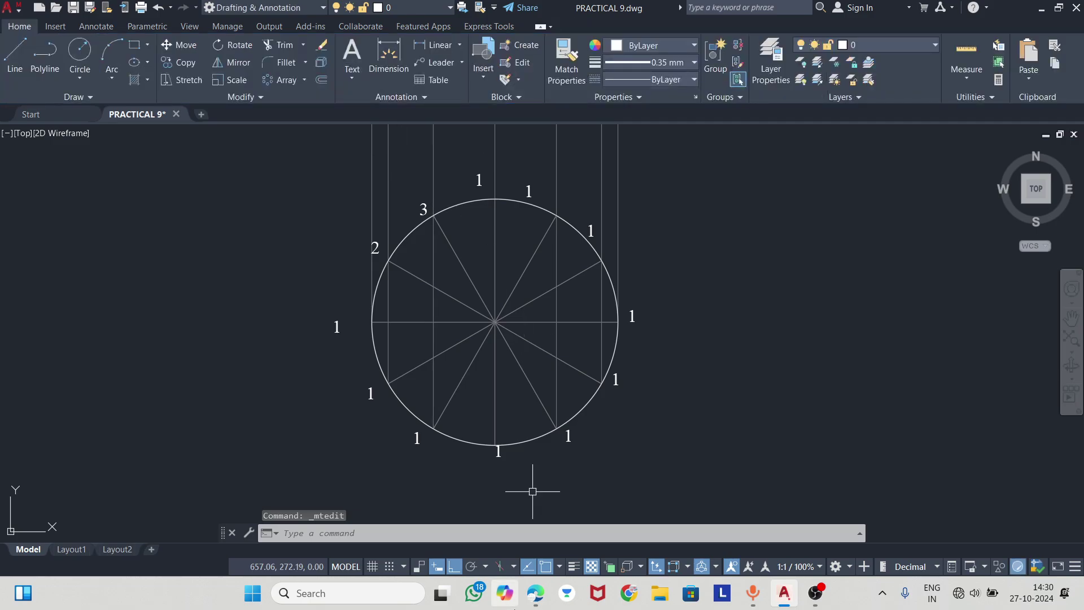
click(537, 601)
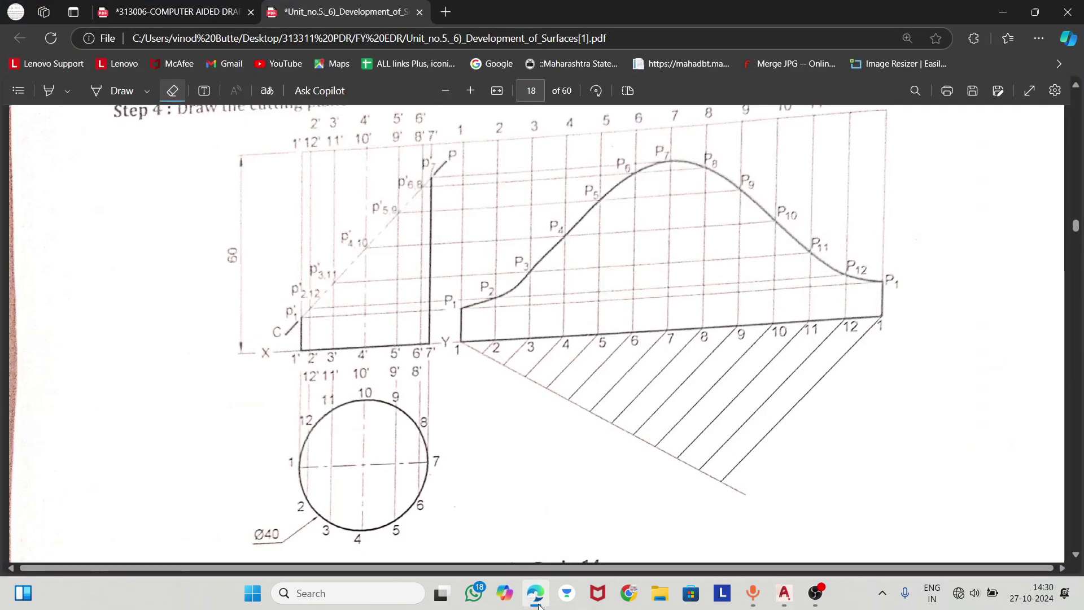
click(537, 601)
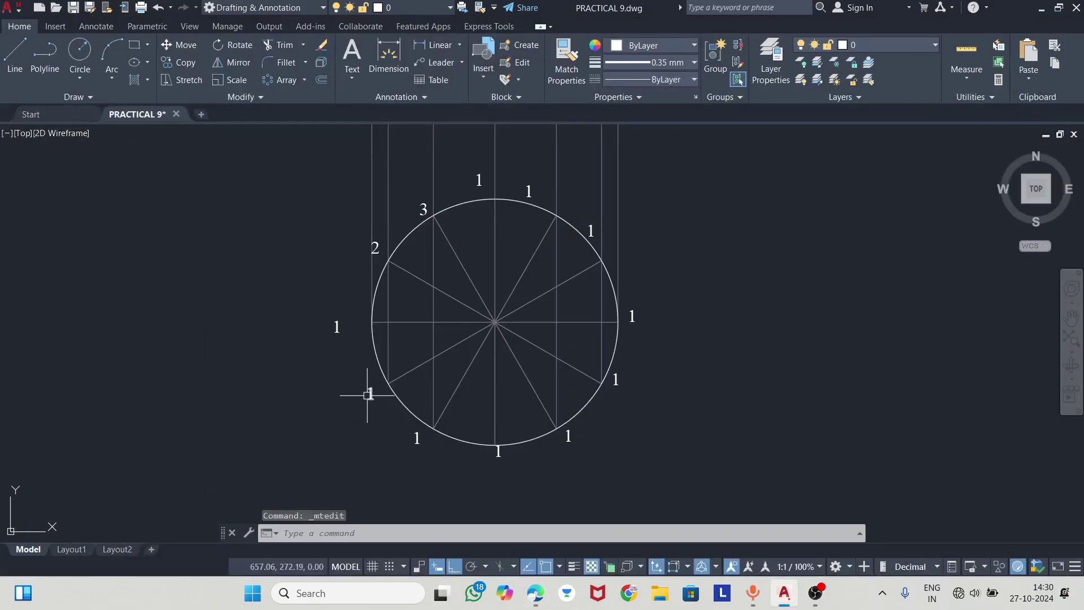
- Renumber the lower-left, bottom-left and bottom circle labels as 2, 3 and 4
double_click(368, 394)
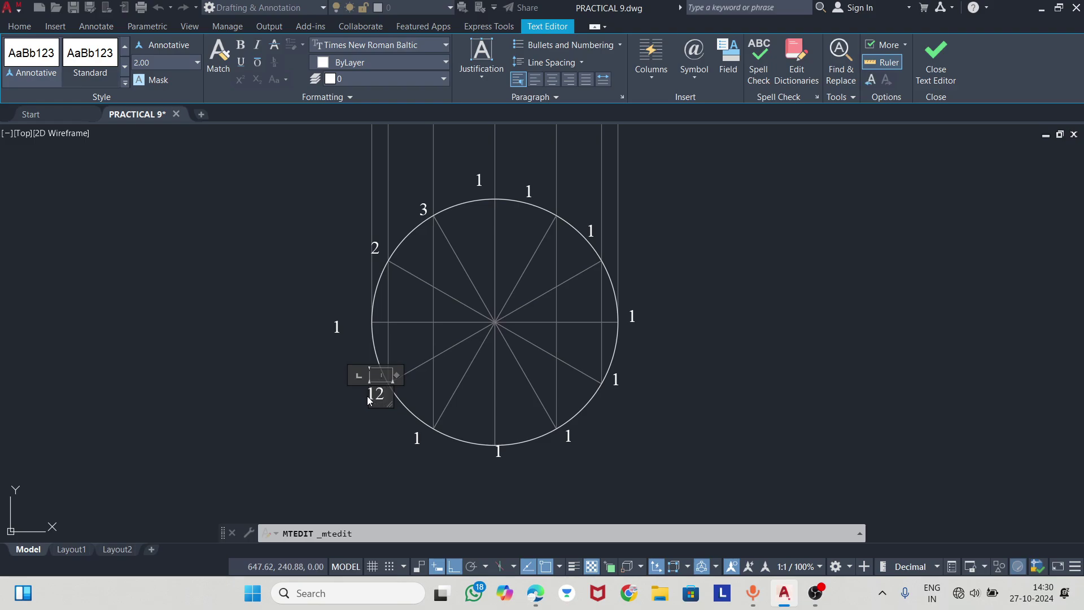
text(2)
click(403, 445)
double_click(416, 438)
text(3)
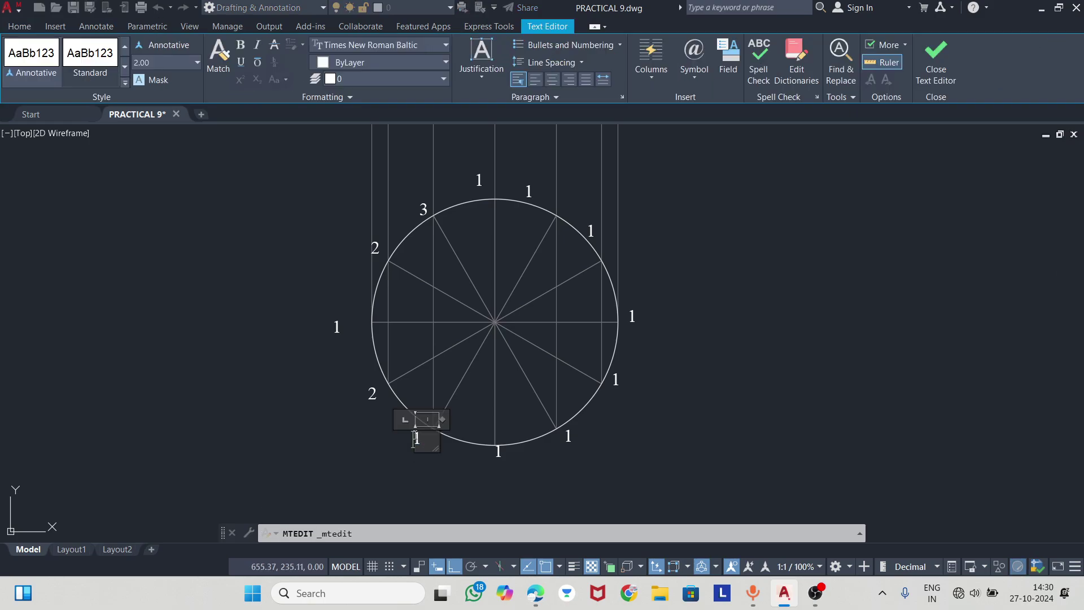
click(443, 464)
click(497, 446)
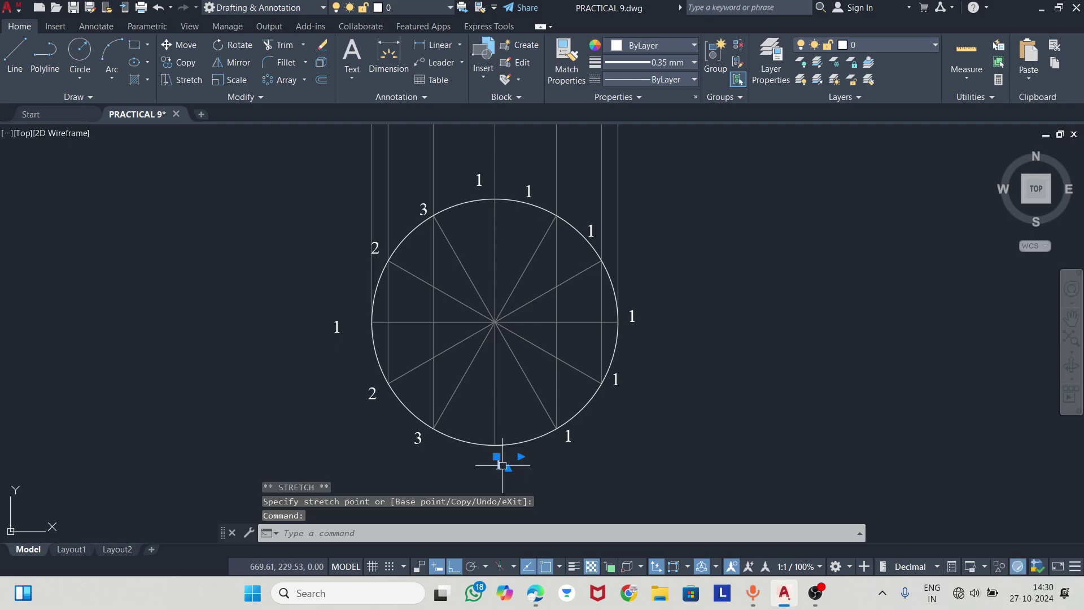
double_click(502, 465)
text(4)
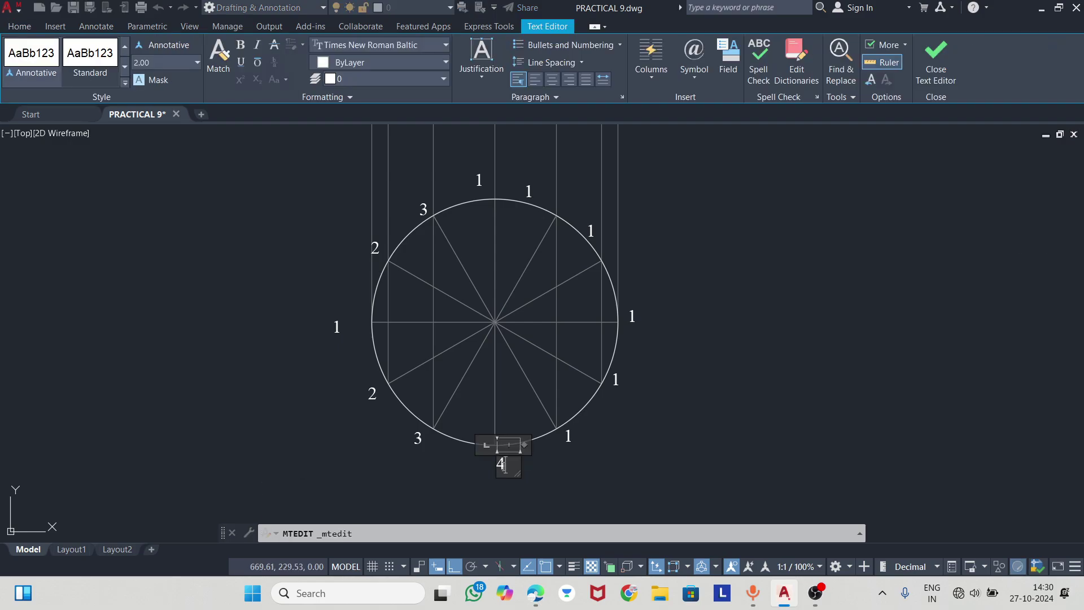
key(Return)
key(BackSpace)
click(570, 494)
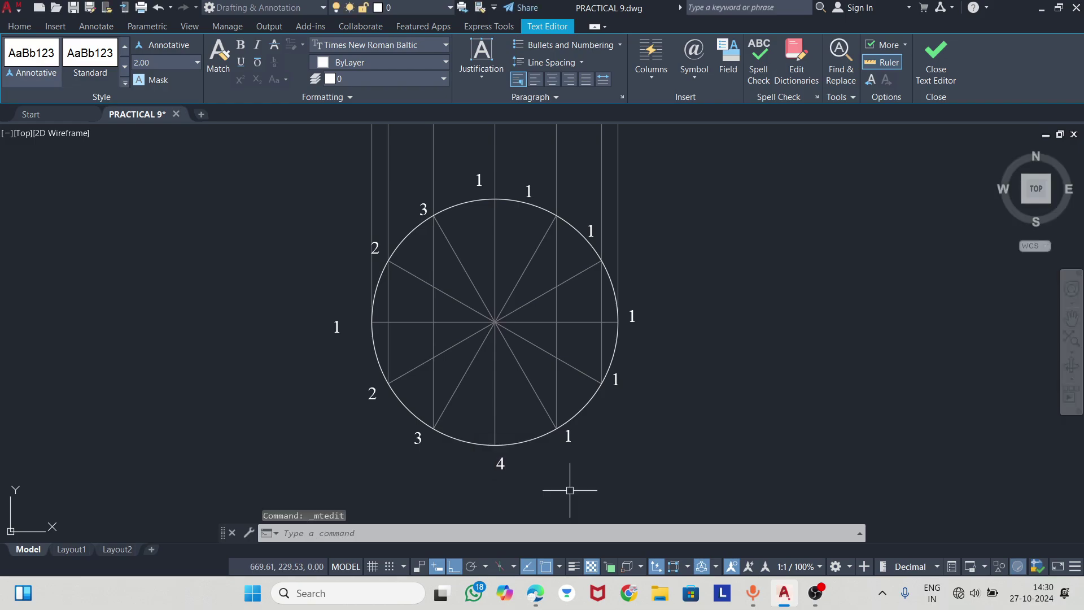
- Renumber the bottom-right, lower-right and right-hand labels as 5, 6 and 7
double_click(570, 434)
text(5)
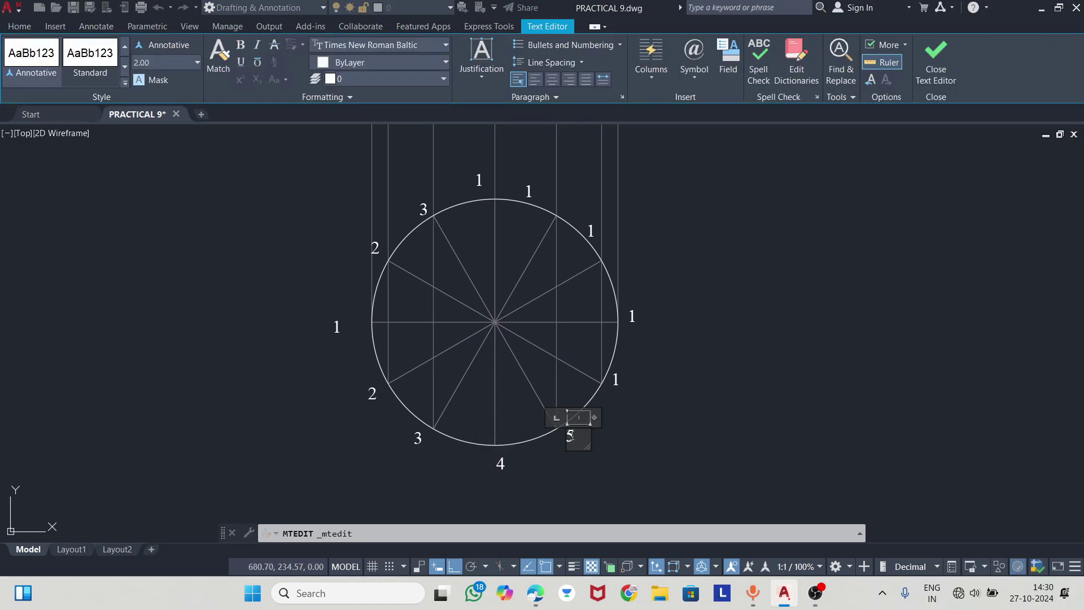
click(616, 379)
double_click(616, 380)
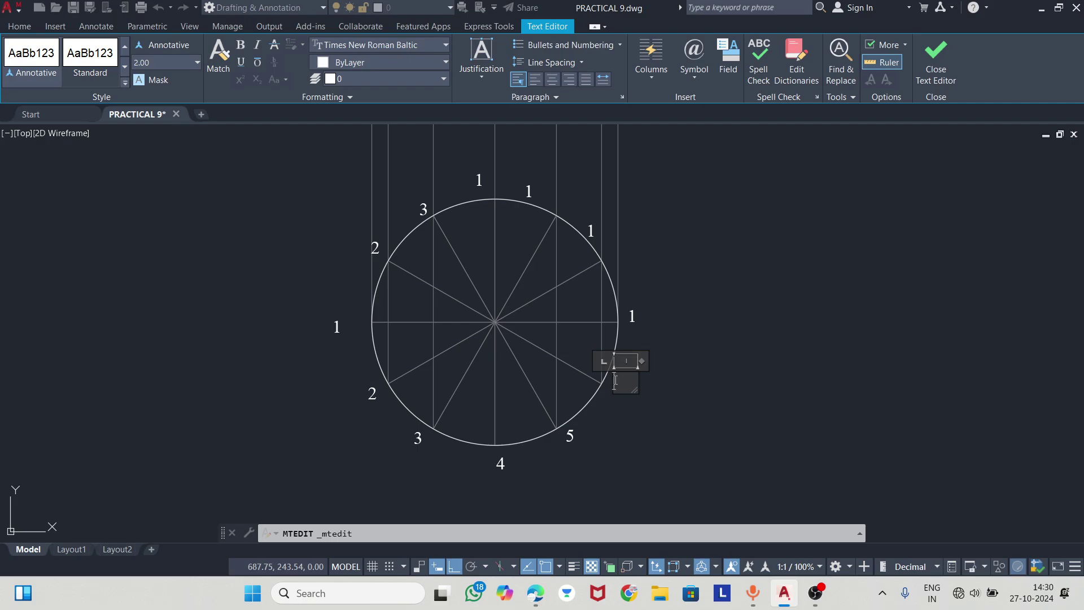
text(6)
click(713, 398)
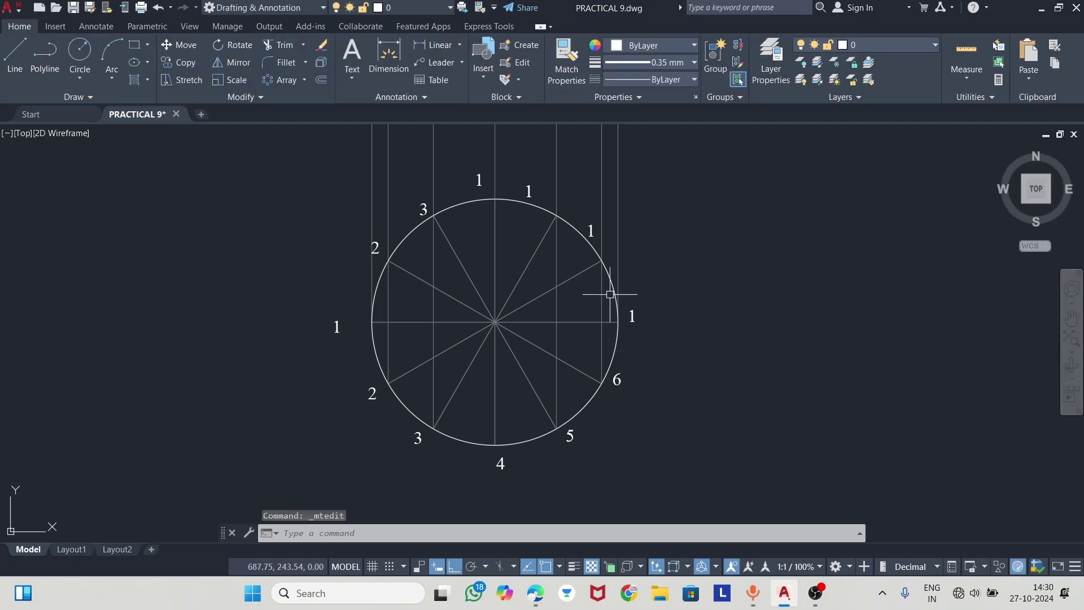
click(631, 314)
double_click(632, 315)
text(7)
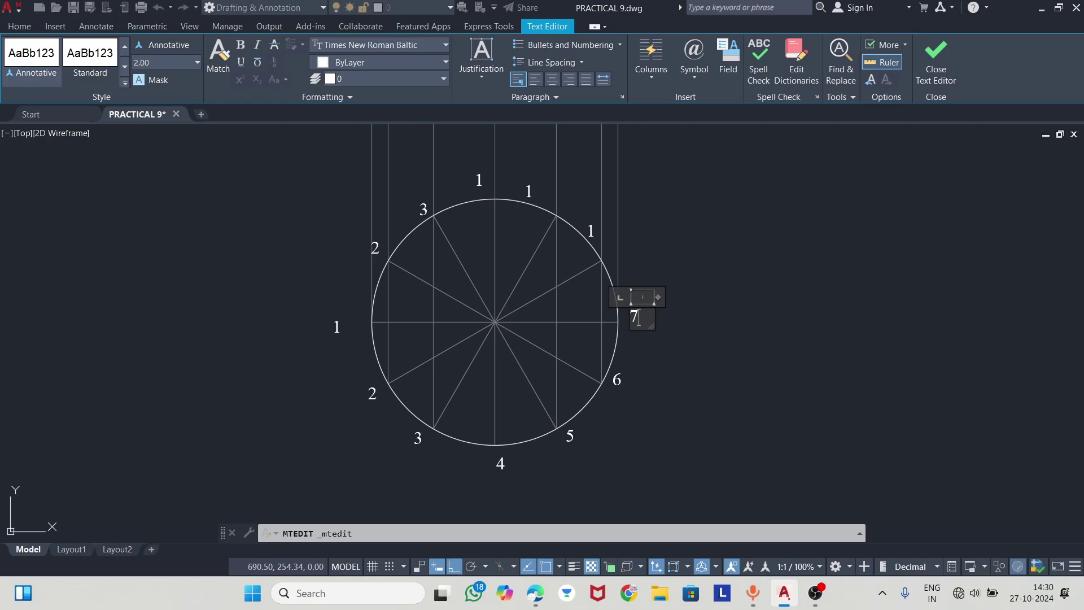
click(604, 260)
- Renumber the upper labels around the circle as 8, 9, 10, 11 and 12
click(589, 226)
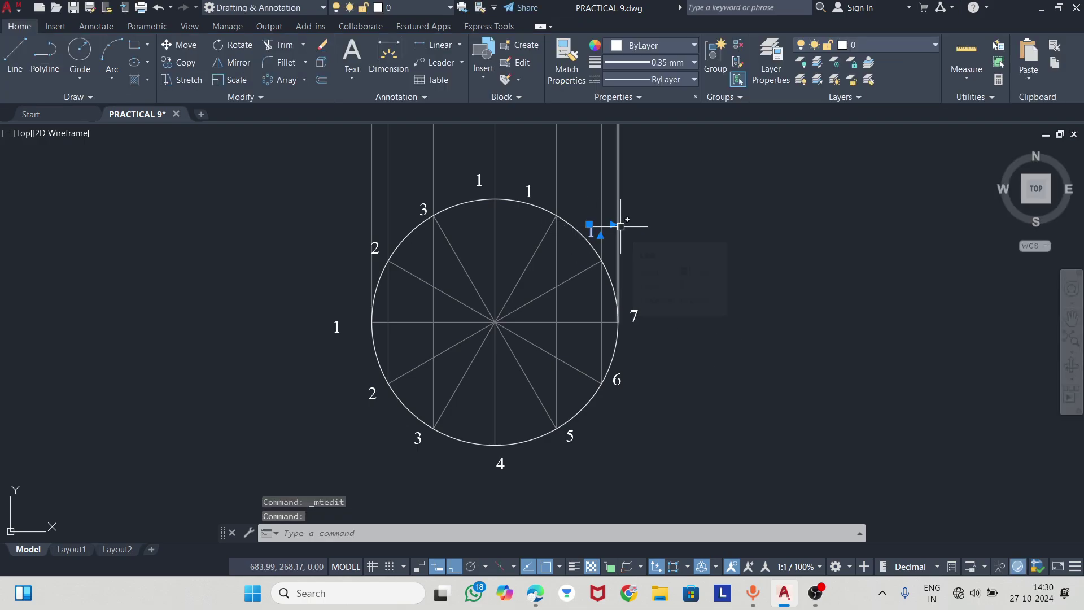
click(787, 251)
key(Escape)
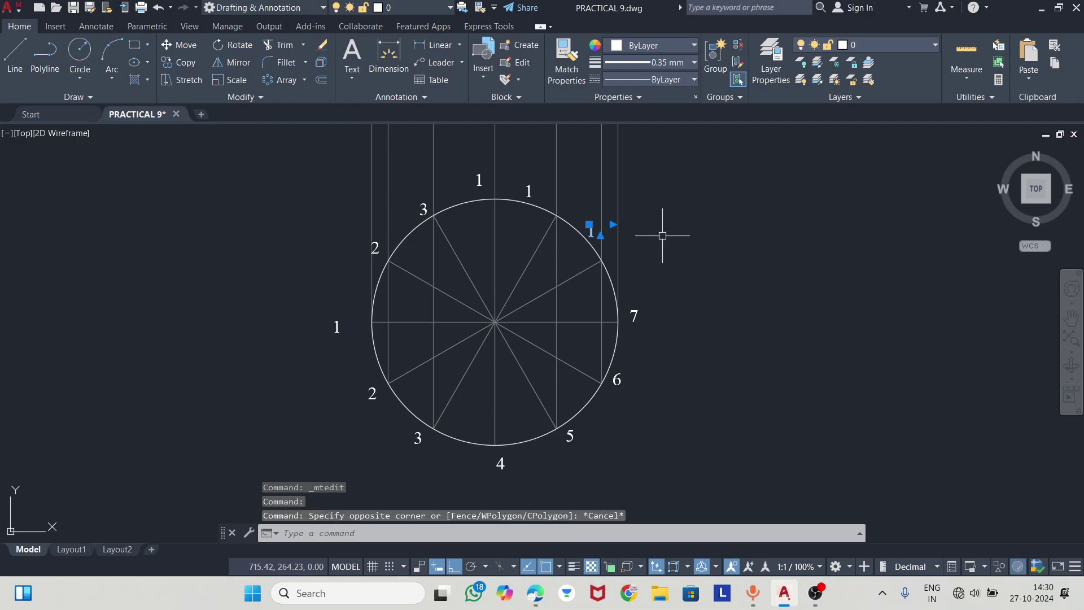
key(Escape)
key(Escape)
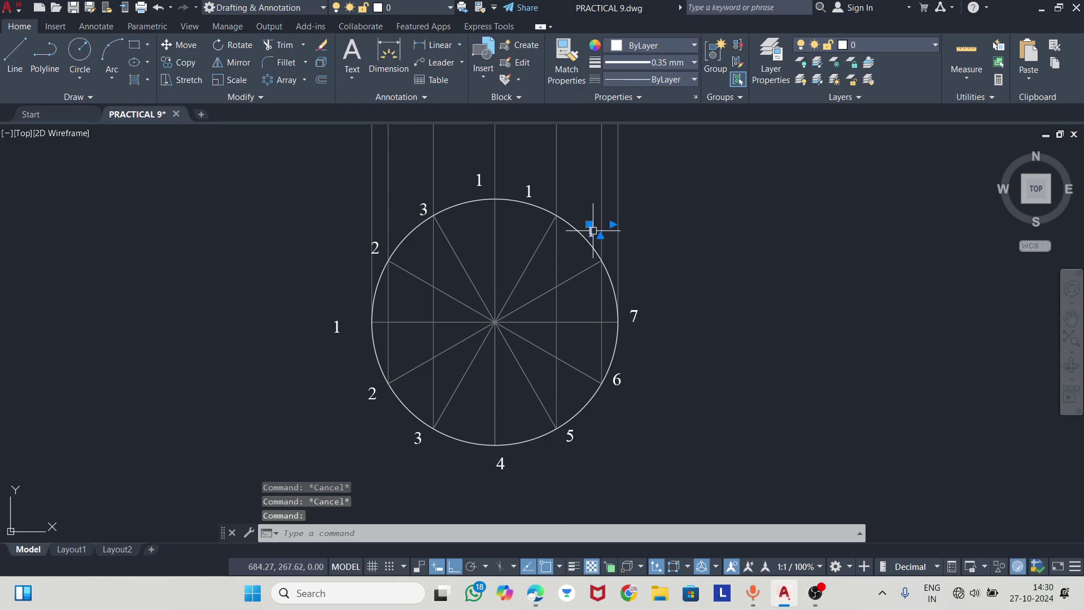
double_click(593, 230)
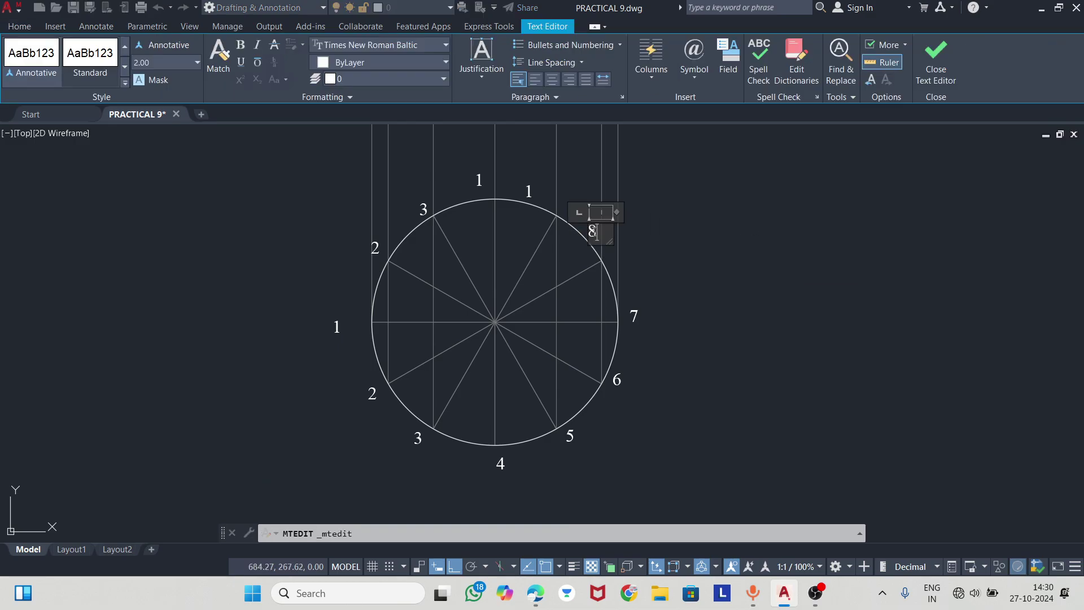
click(529, 192)
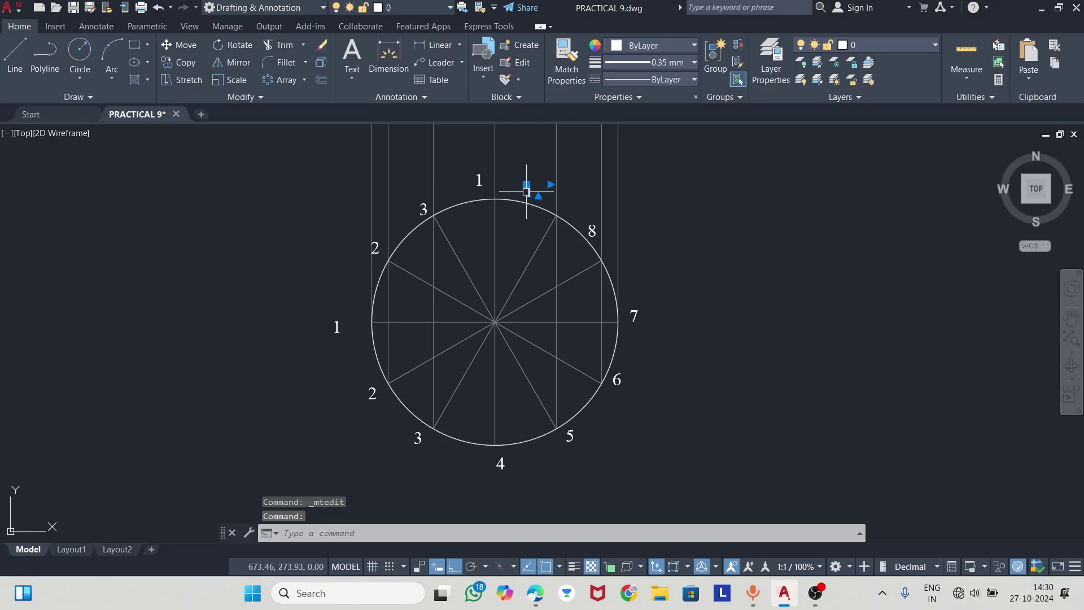
double_click(527, 192)
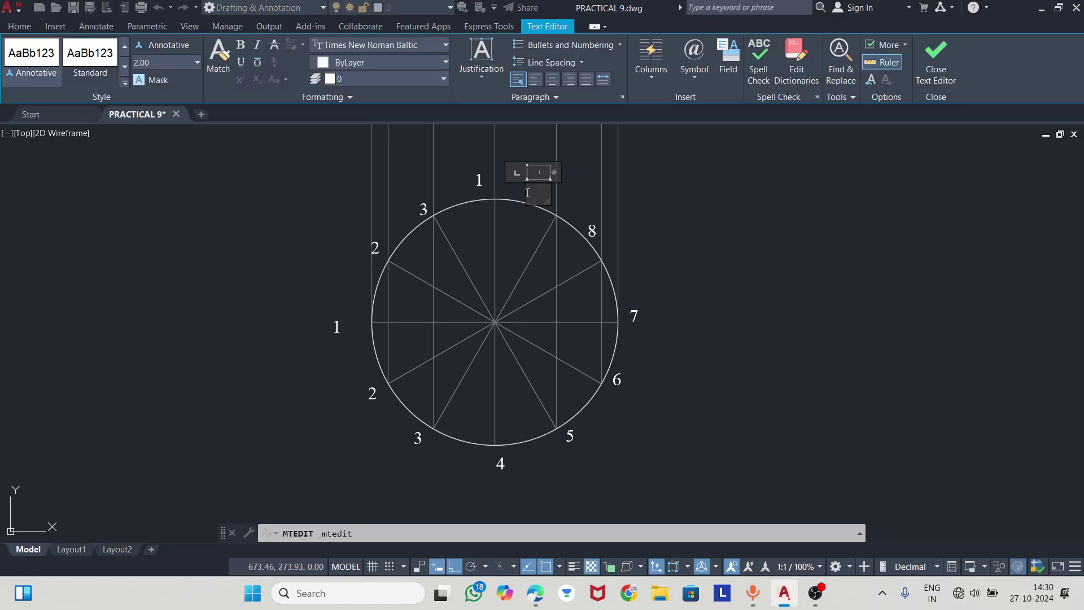
text(9)
click(762, 274)
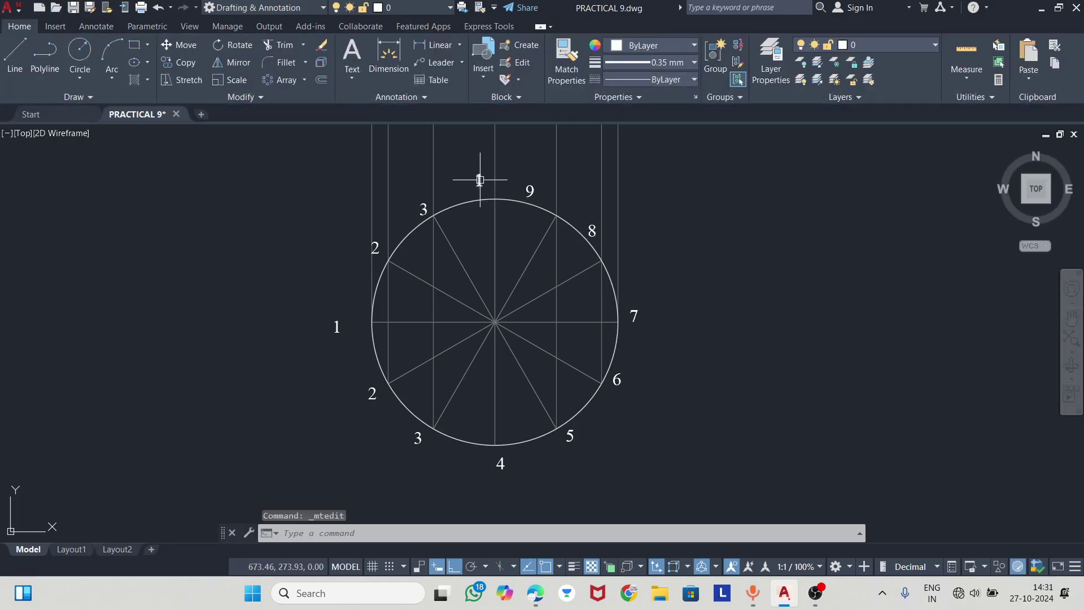
double_click(479, 179)
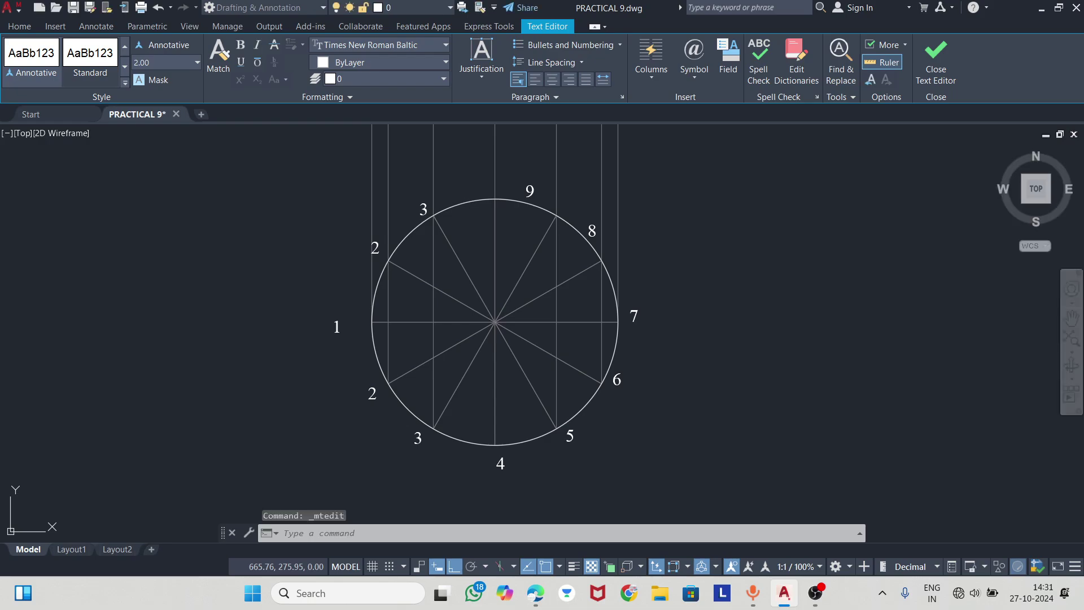
click(424, 212)
double_click(423, 211)
text(11)
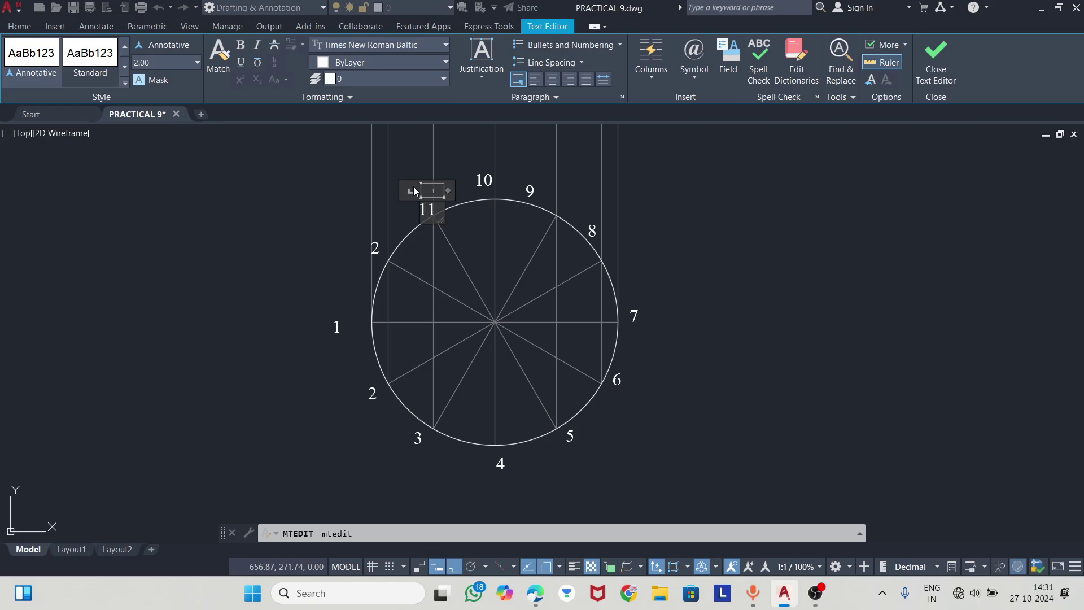
click(408, 162)
text(12)
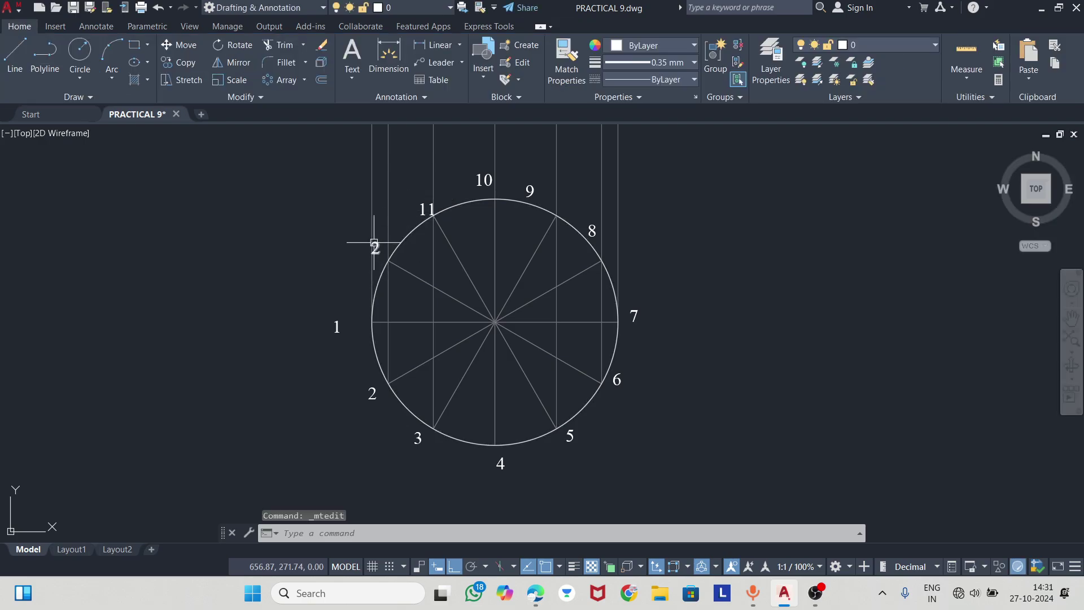
click(325, 229)
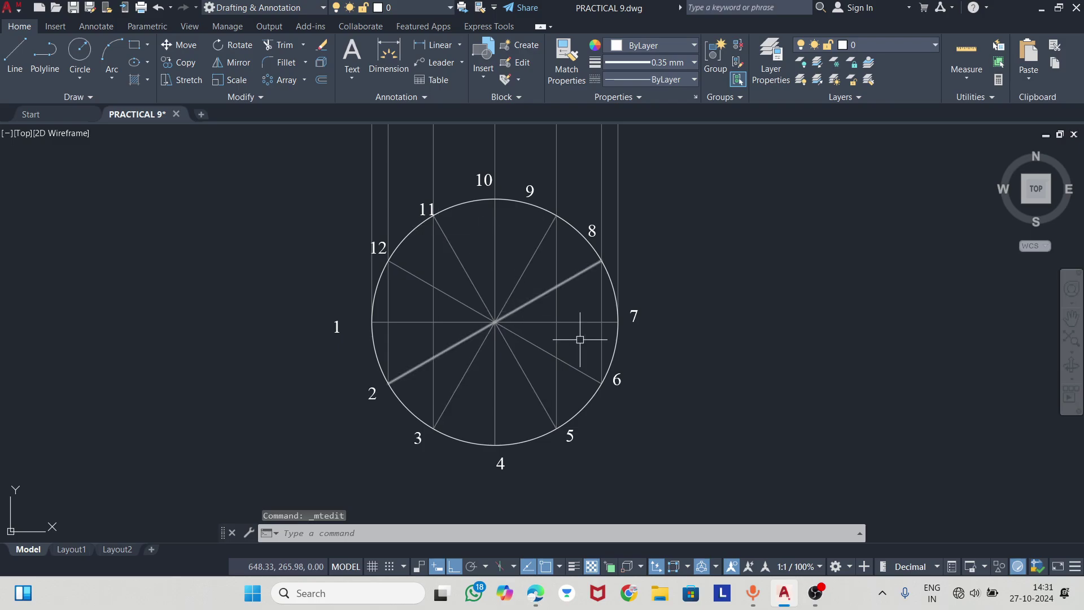
- Cancel the accidental move of label 10 and clear the selection
click(485, 174)
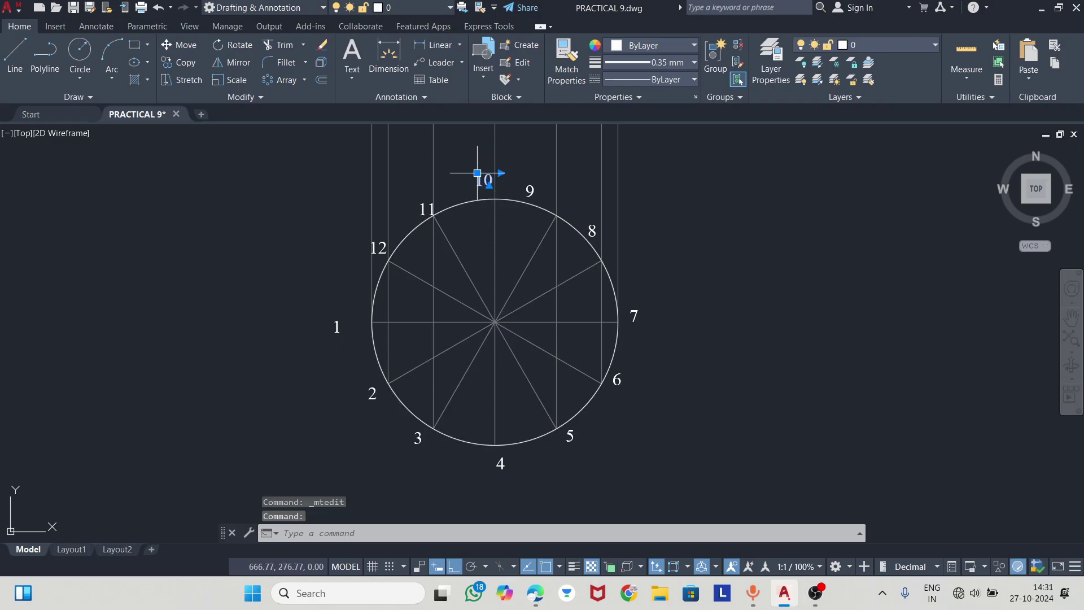
click(477, 173)
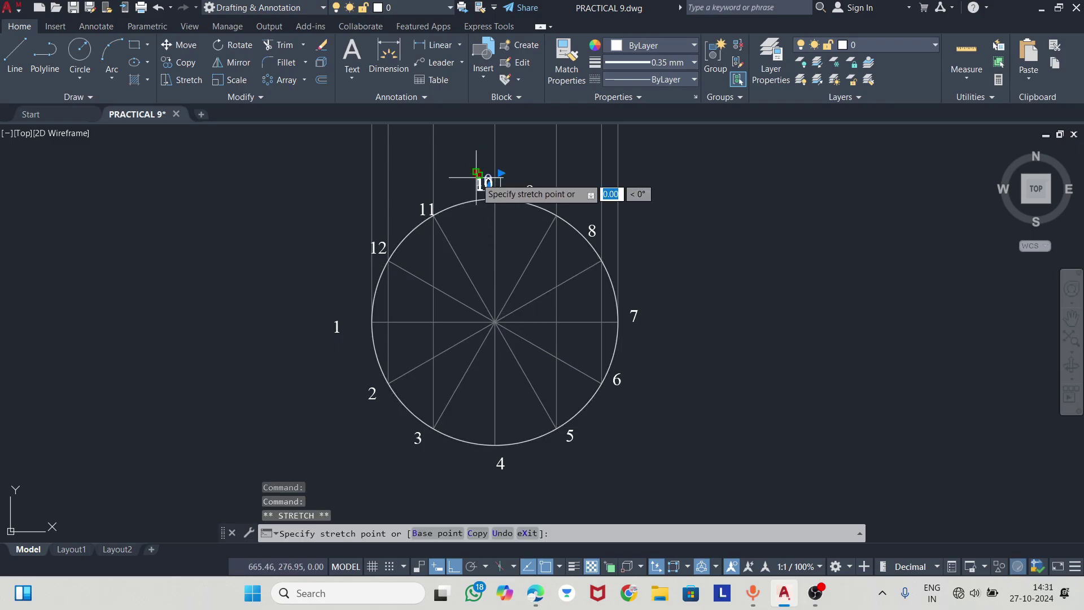
key(Escape)
click(683, 240)
key(Escape)
- Compare with the reference PDF, then select the label 1 left of the circle
scroll(704, 251, down, 2)
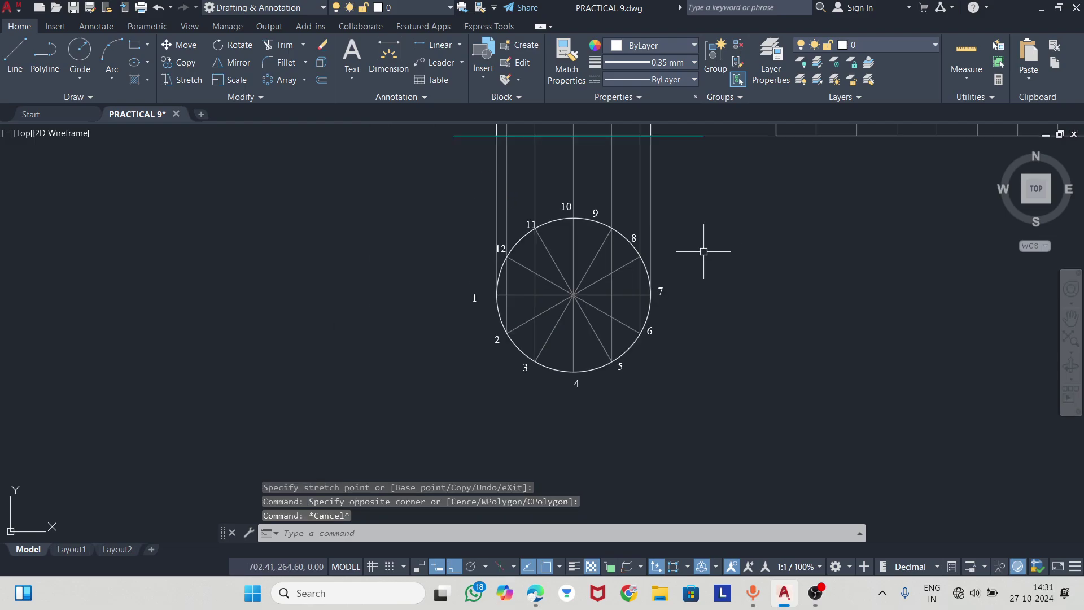
click(535, 594)
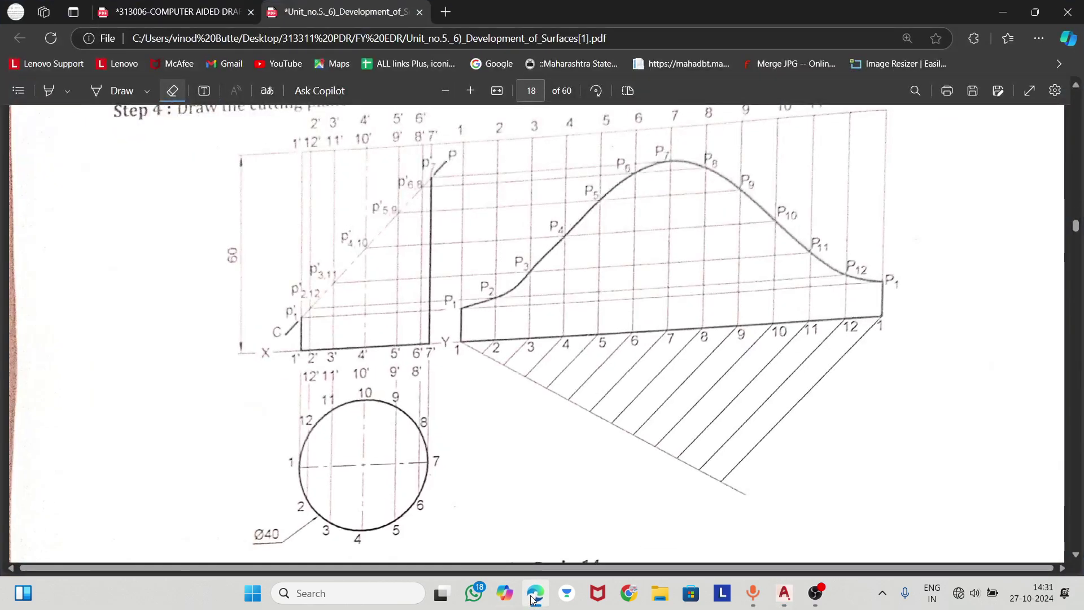
click(535, 596)
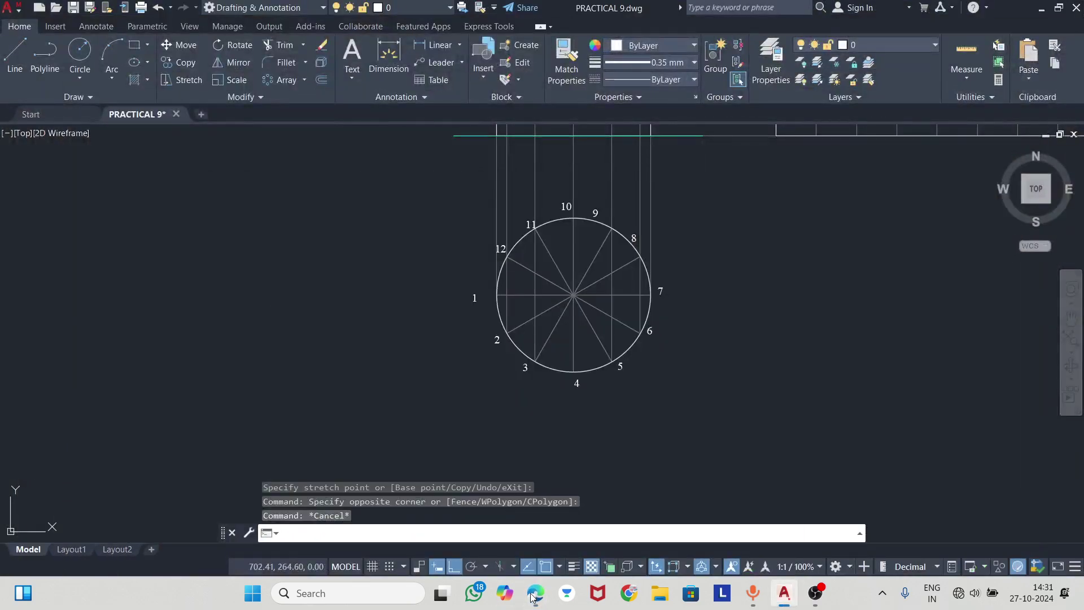
mouse_move(509, 156)
middle_down()
mouse_move(441, 215)
mouse_move(356, 189)
middle_up()
scroll(436, 211, up, 2)
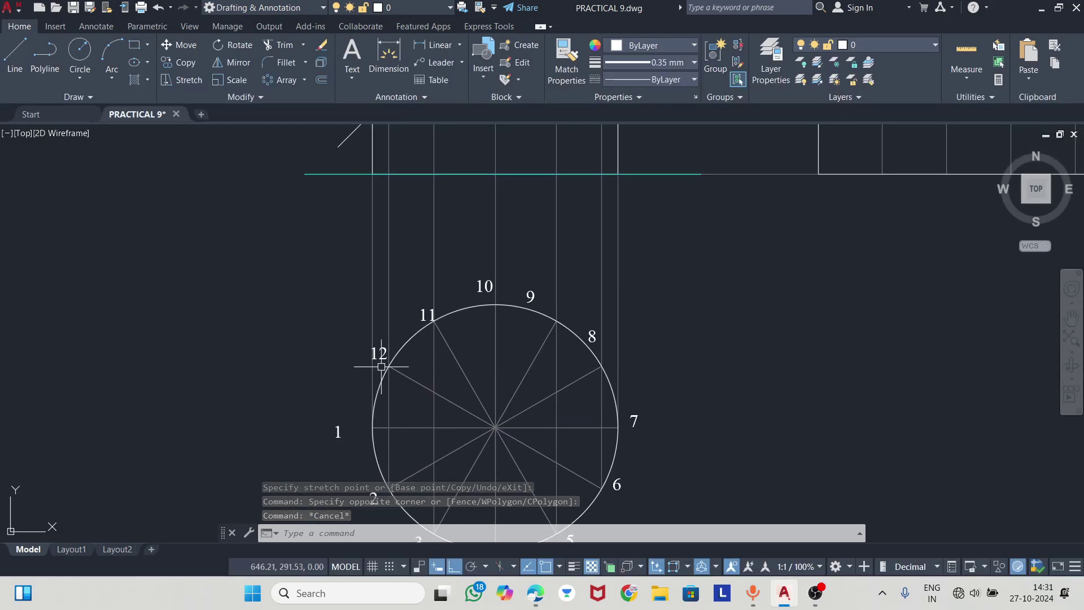
click(340, 430)
- Copy label 1 and paste it at the cutting line's end and the development's curve start
key(ctrl+c)
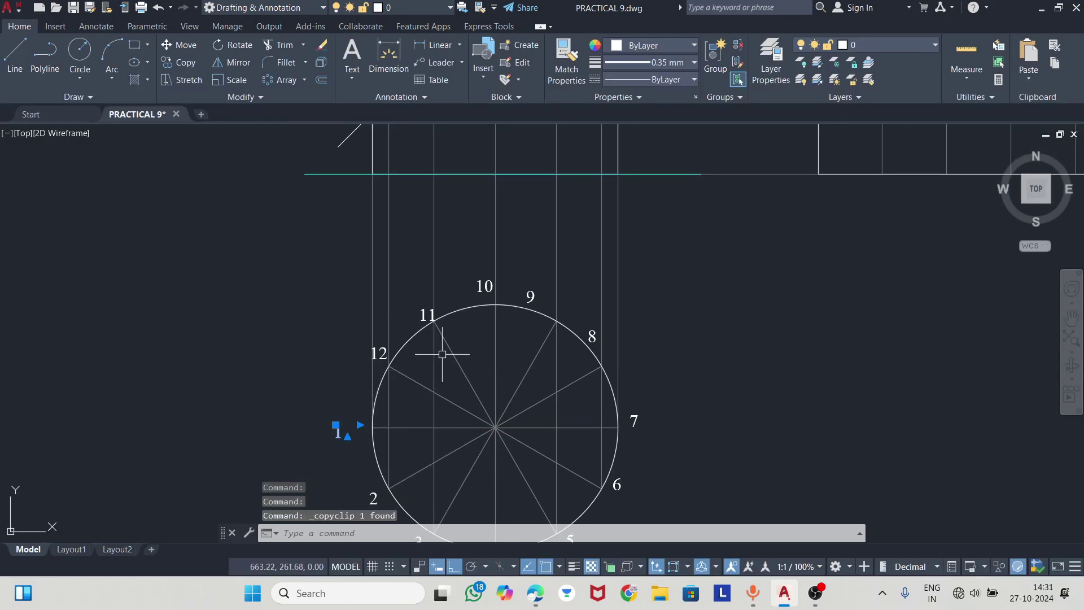
key(ctrl+v)
click(336, 161)
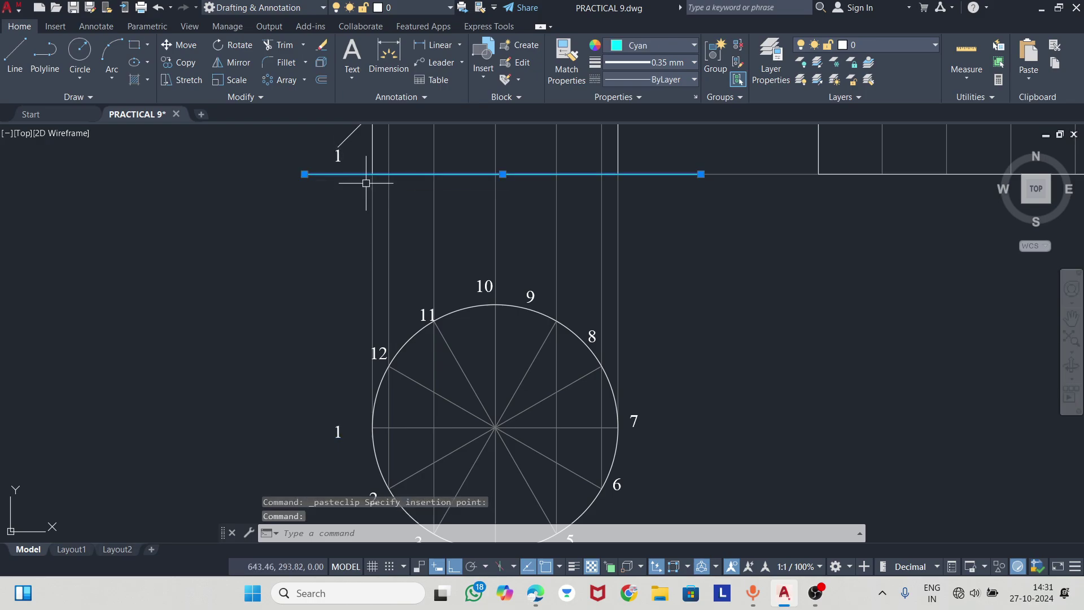
key(alt+Tab)
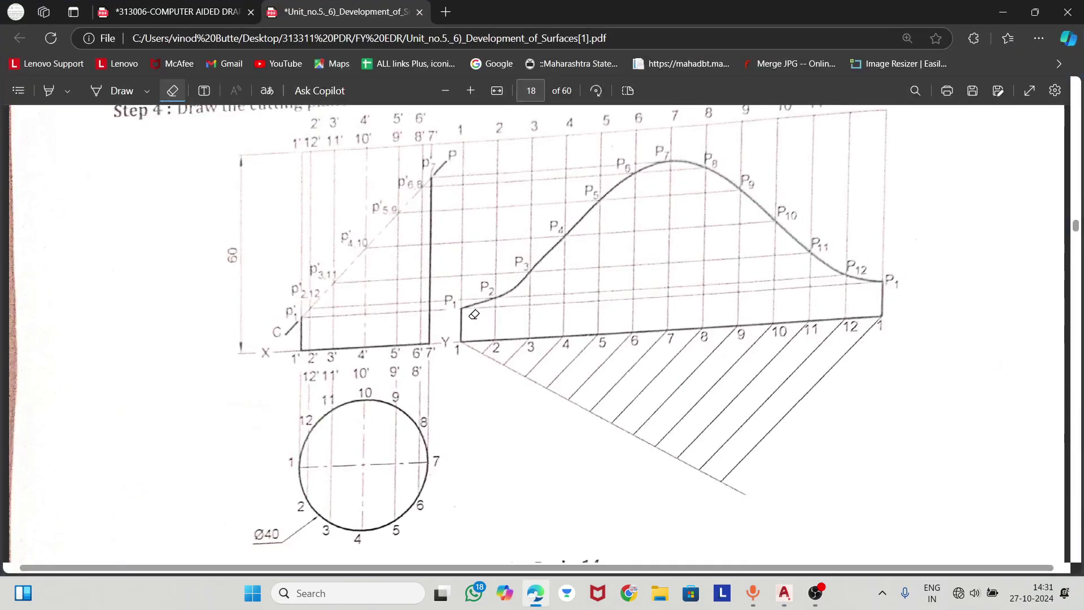
key(alt+Tab)
middle_drag(561, 290, 442, 329)
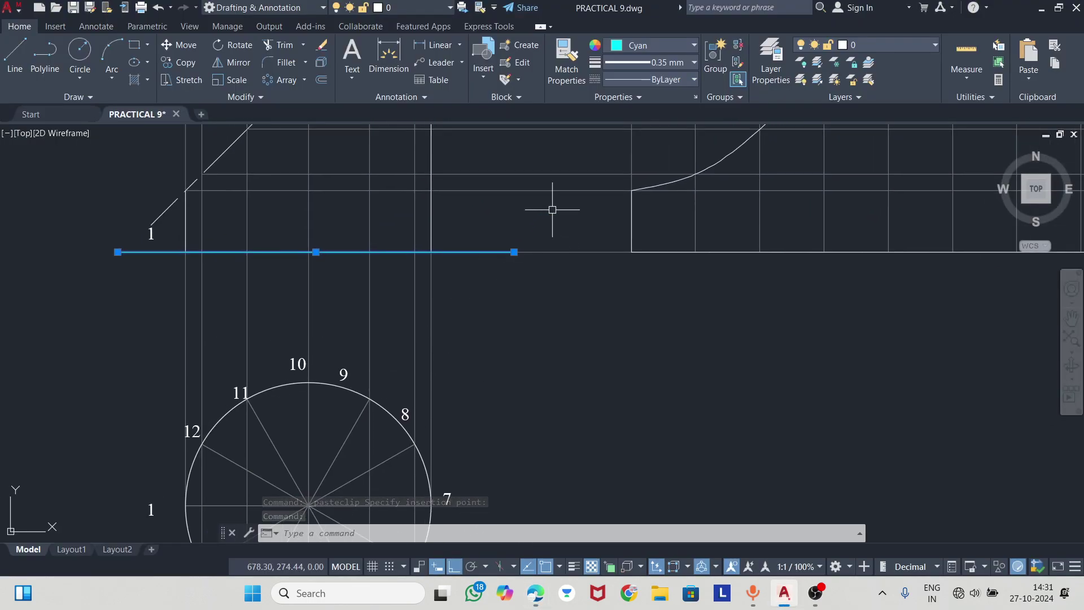
key(ctrl+v)
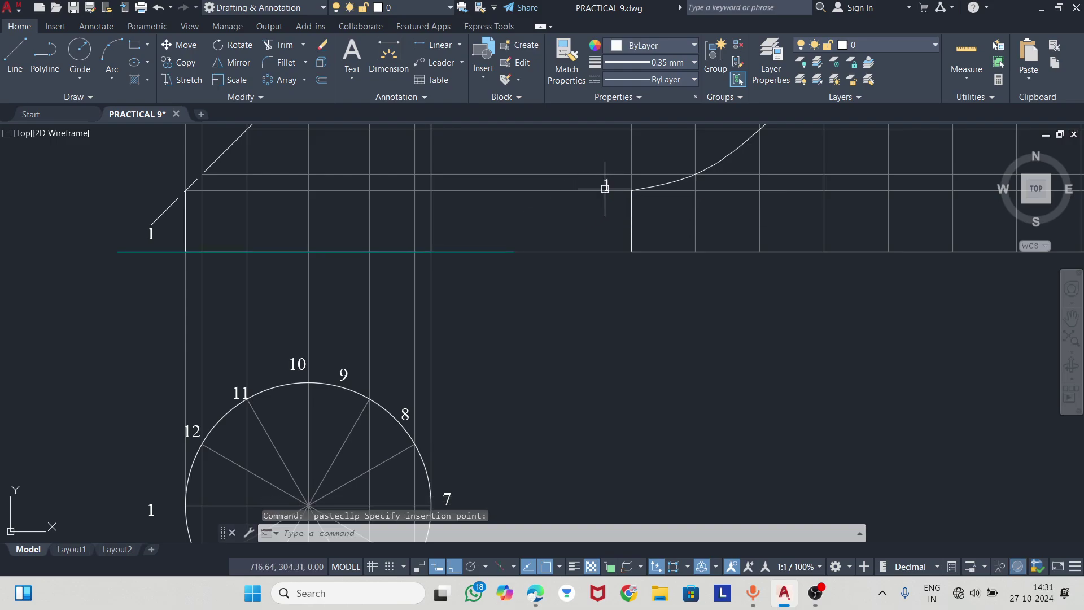
click(605, 188)
key(alt+Tab)
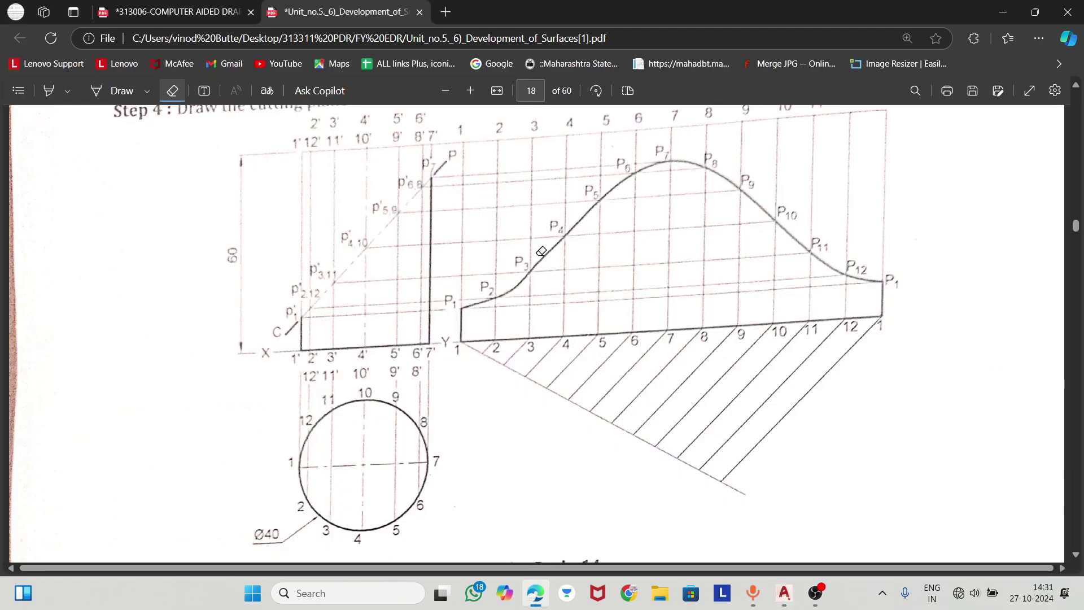
key(alt+Tab)
- Paste further copies of 1 above the development's left edge, checking the PDF
mouse_move(518, 283)
middle_down()
mouse_move(494, 278)
mouse_move(486, 352)
middle_up()
scroll(510, 210, up, 2)
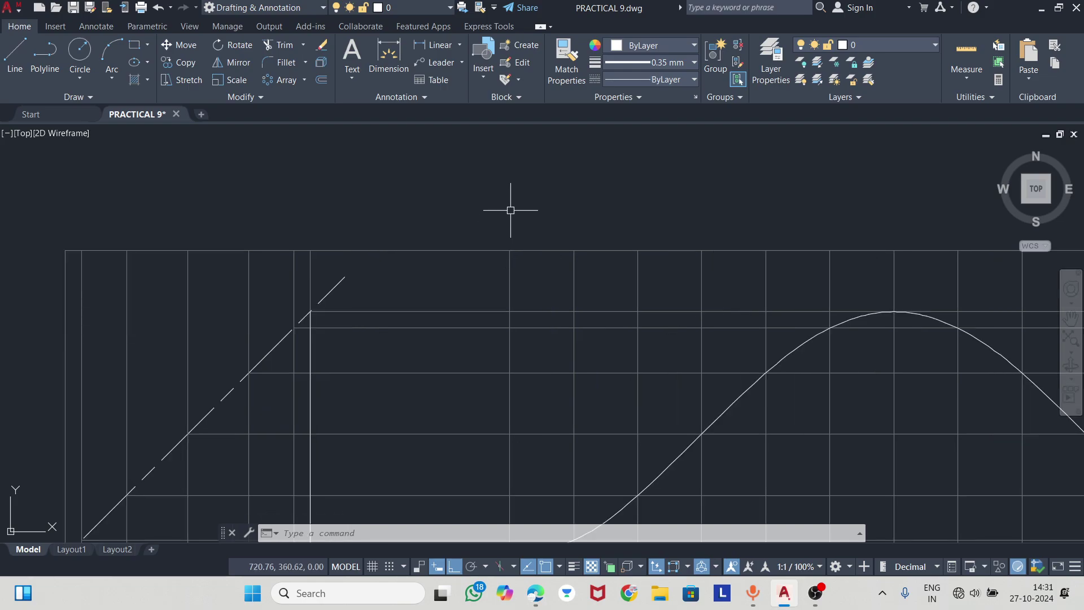
key(ctrl+v)
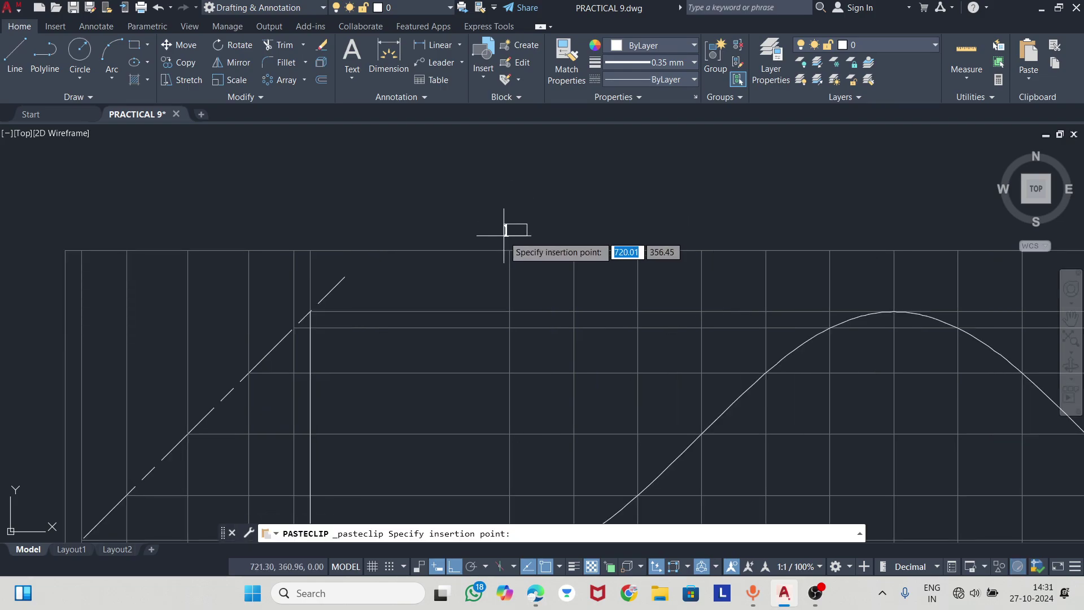
click(509, 219)
key(alt+Tab)
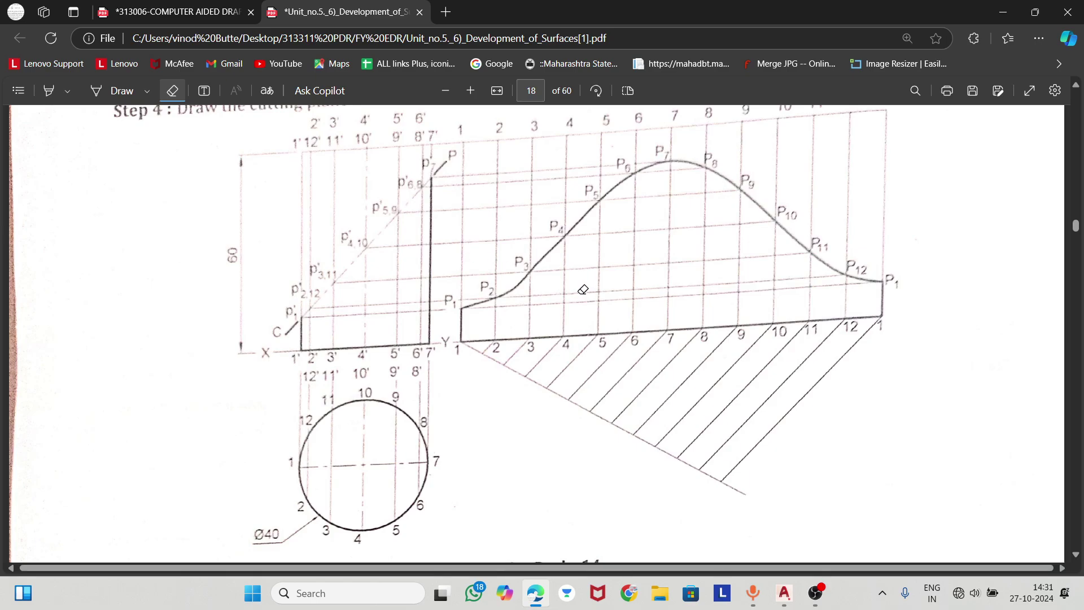
key(alt+Tab)
scroll(389, 239, up, 2)
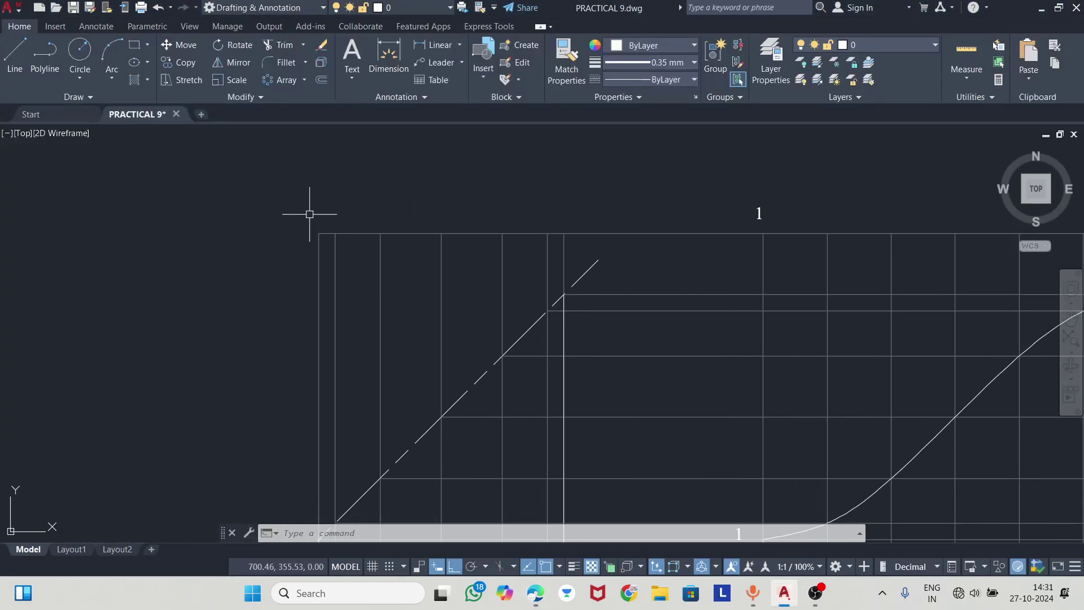
key(ctrl+v)
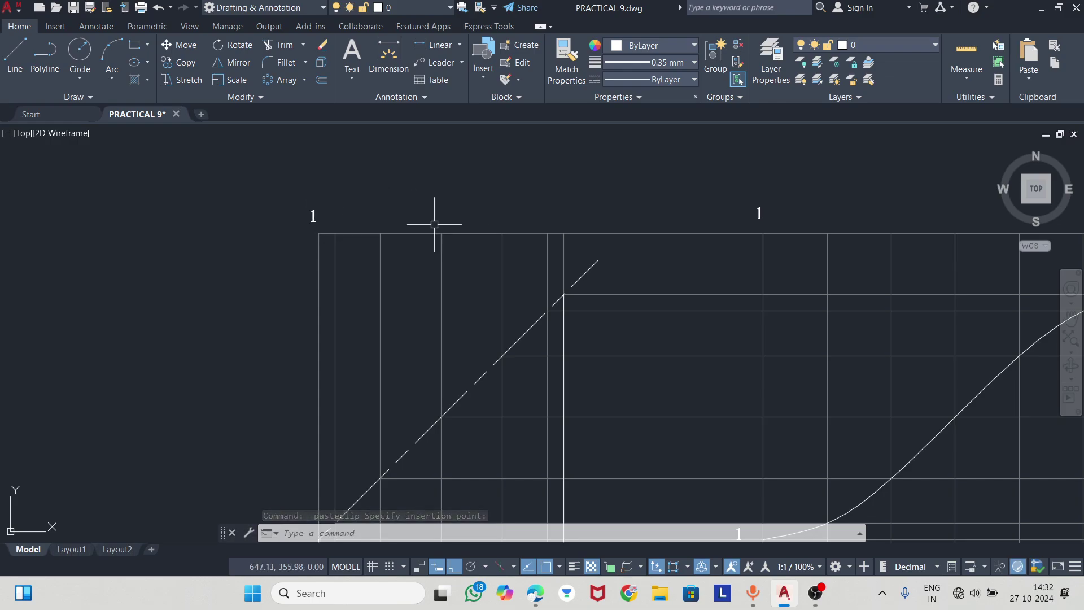
scroll(448, 233, down, 2)
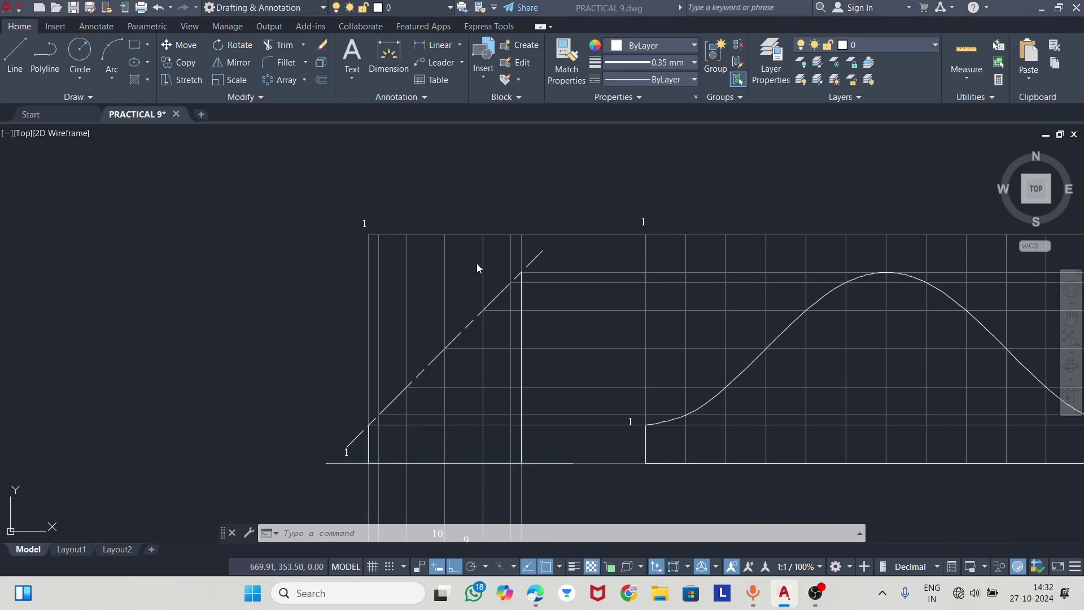
- Paste a 1 at the cutting line's first intersection and relabel it P1
key(alt+Tab)
key(alt+Tab)
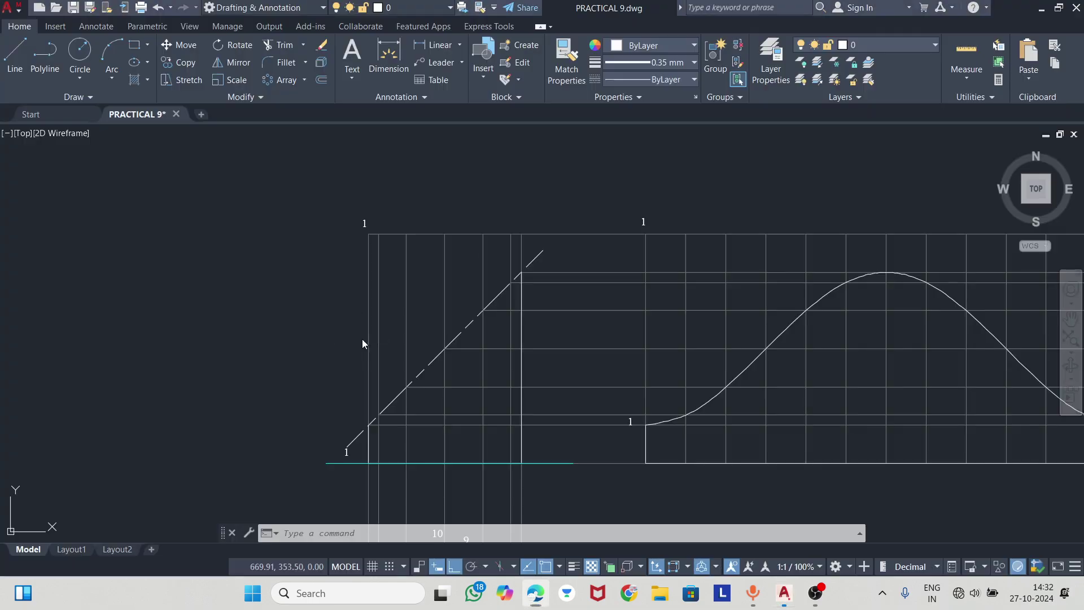
scroll(375, 302, up, 2)
scroll(390, 372, up, 2)
middle_drag(389, 371, 388, 329)
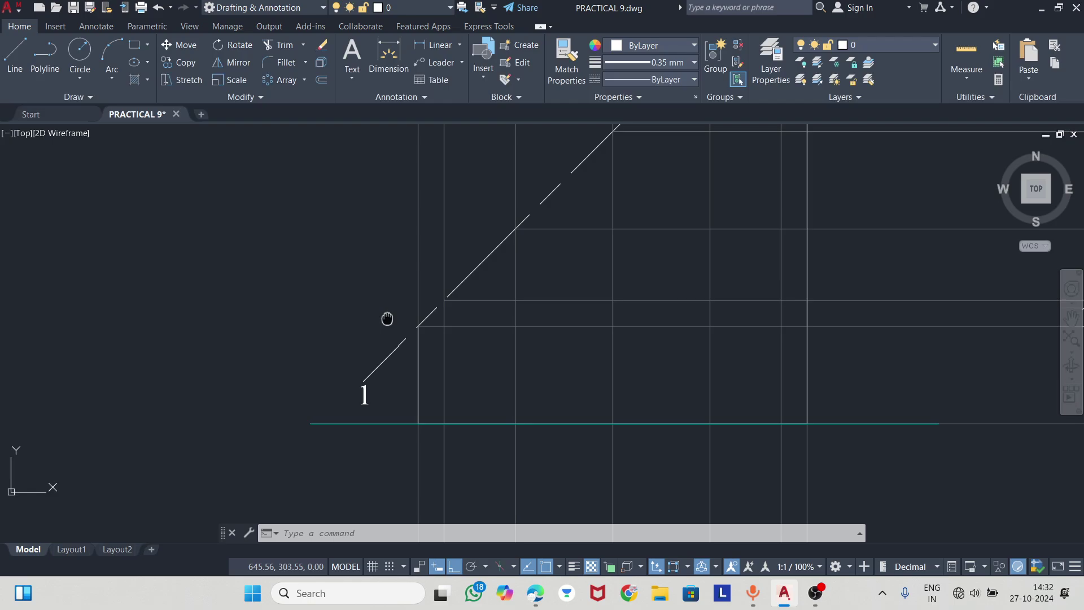
key(ctrl+v)
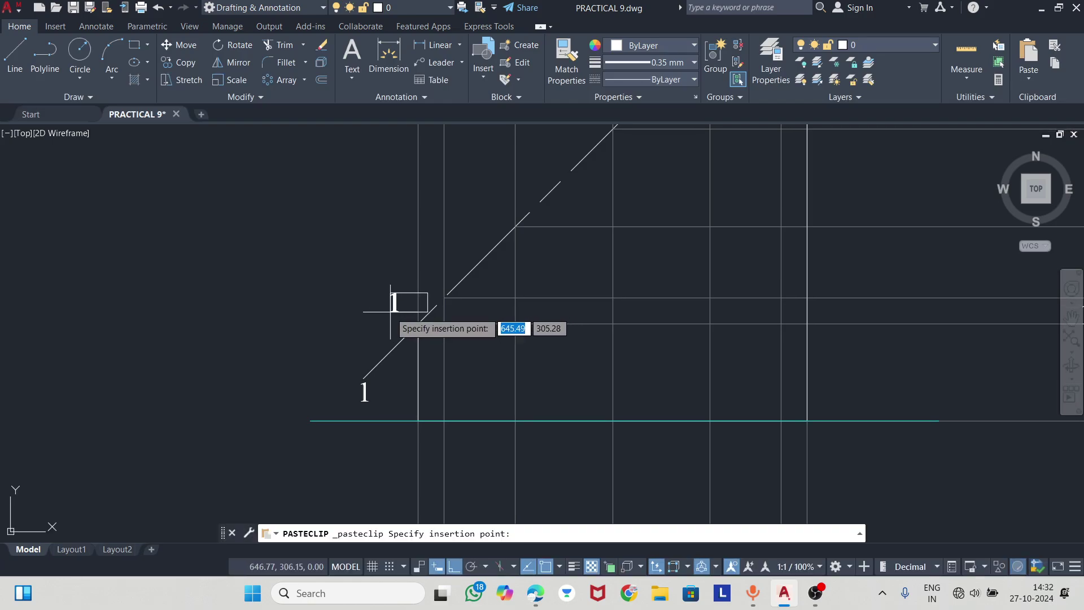
click(381, 313)
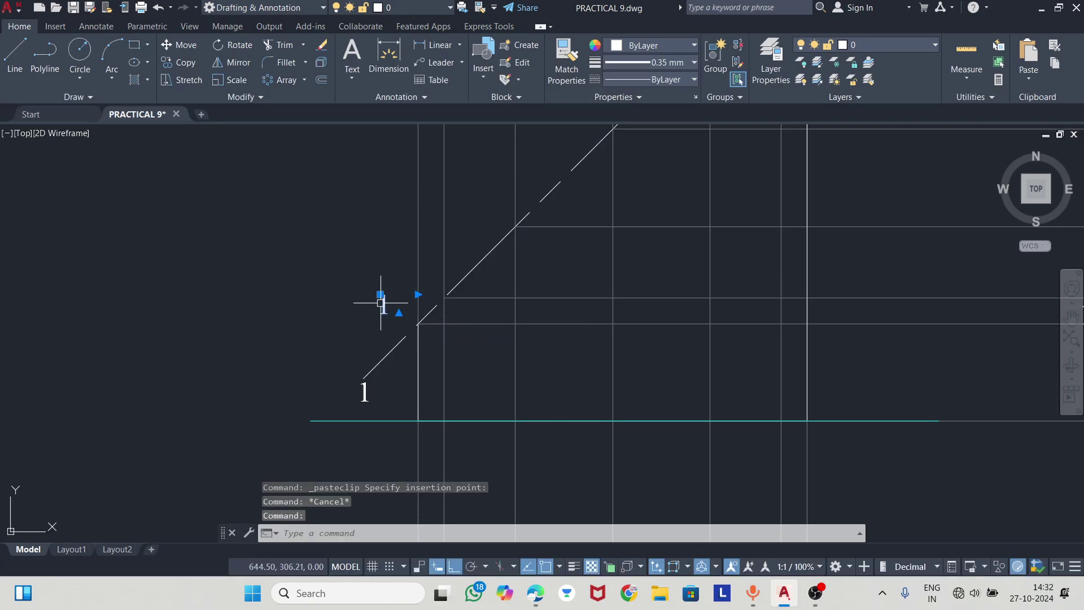
double_click(385, 303)
text(P)
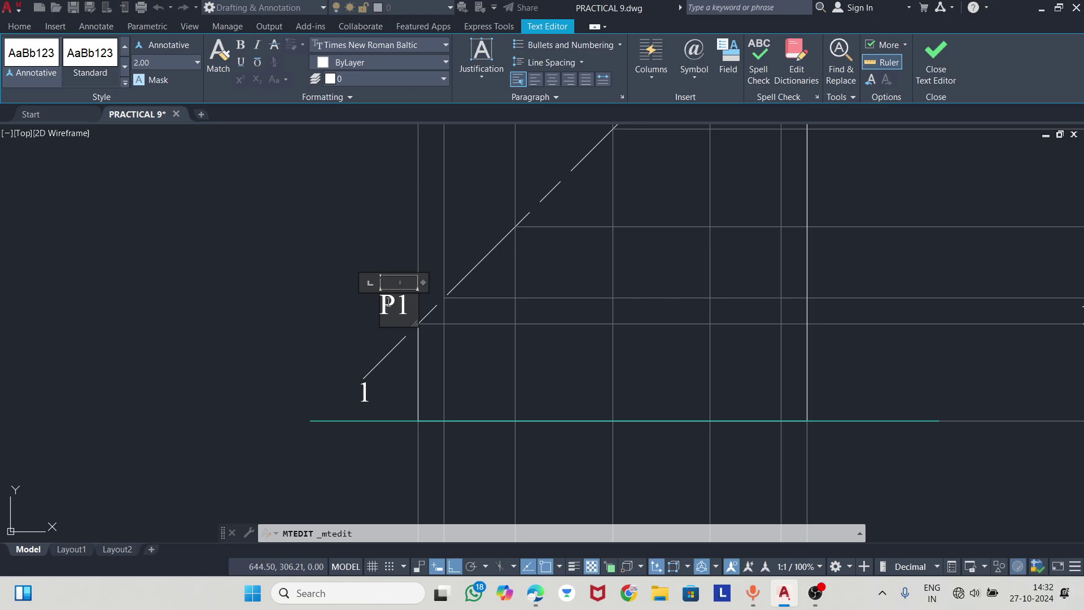
click(345, 240)
- Relabel the 1 at the development's curve start as P1
scroll(370, 313, down, 4)
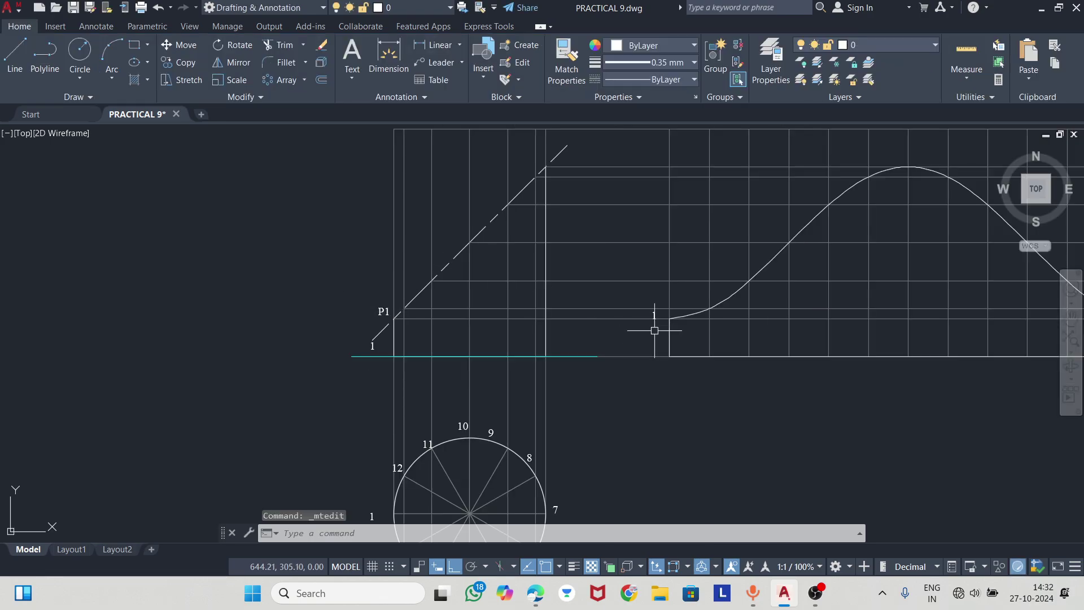
scroll(654, 327, up, 2)
middle_drag(653, 327, 551, 331)
key(alt+Tab)
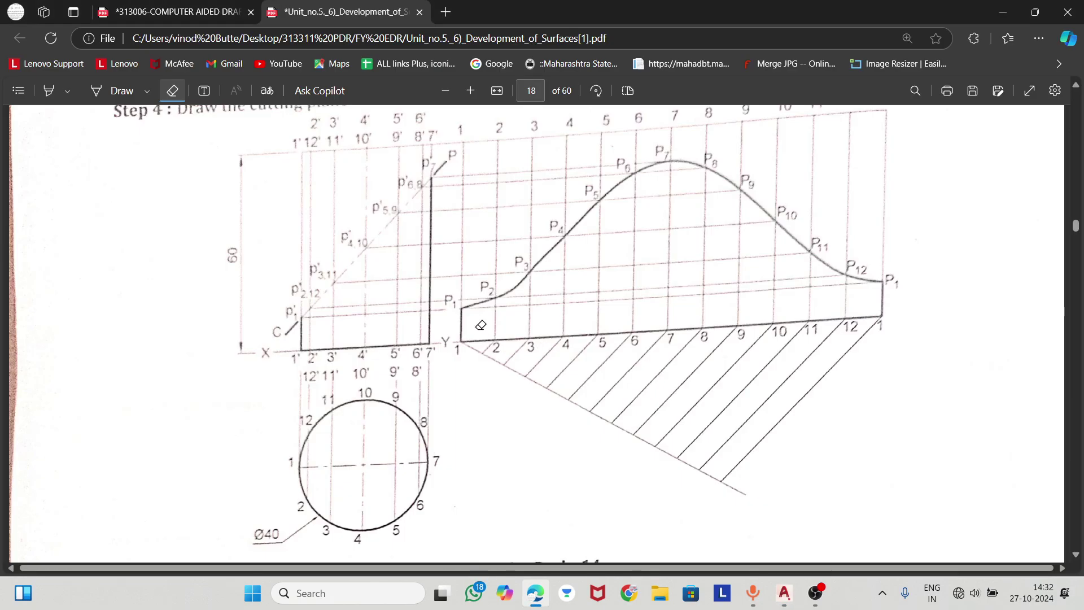
key(alt+Tab)
double_click(552, 302)
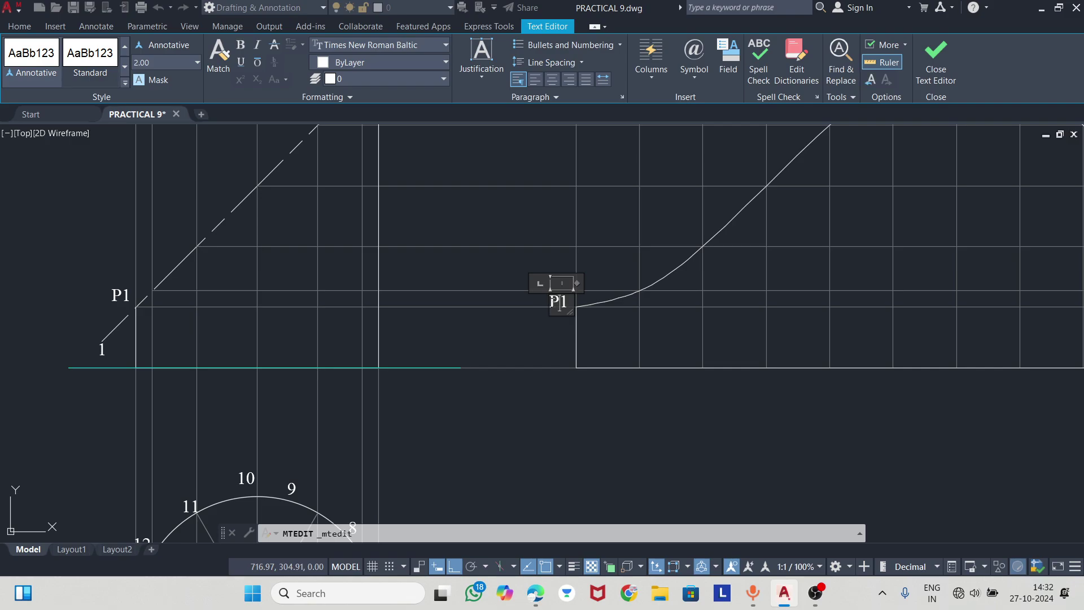
key(alt+Tab)
key(alt+Tab)
click(551, 374)
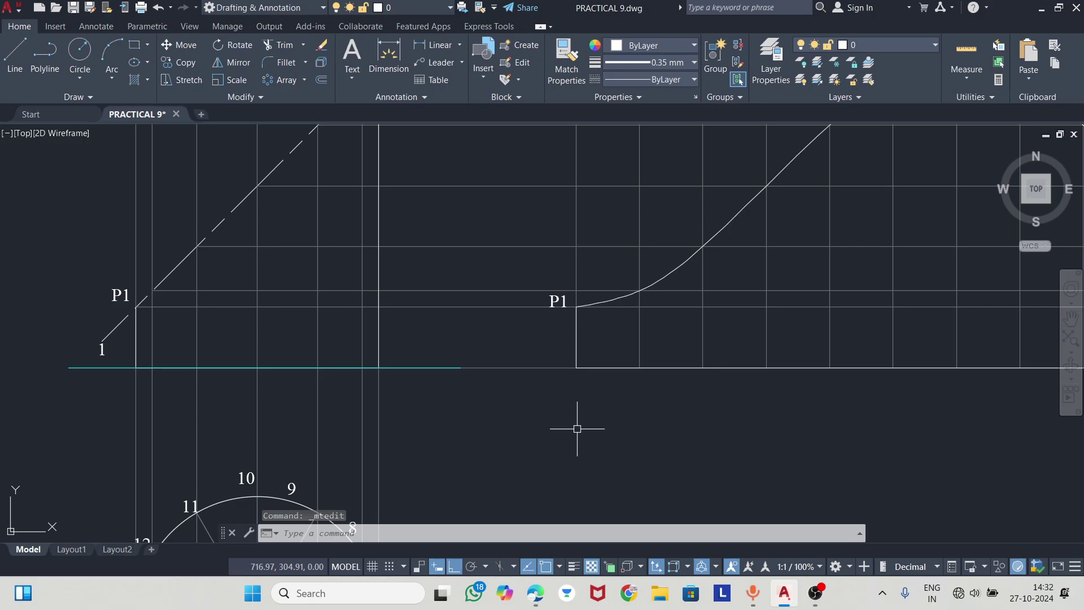
- Paste another 1 on the development, edit it to read 1', and check the PDF
key(ctrl+v)
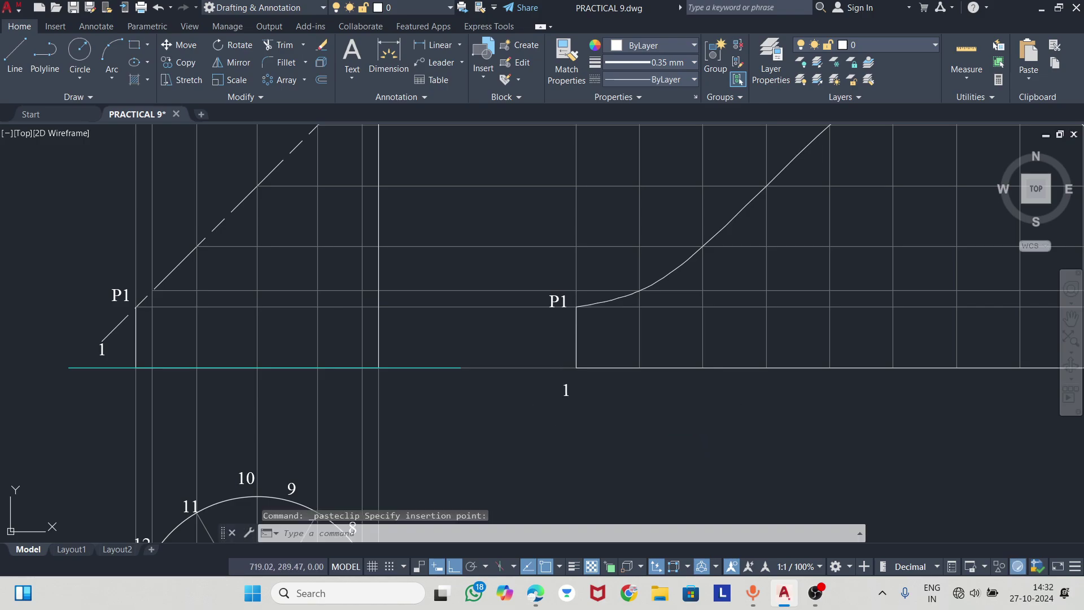
click(497, 245)
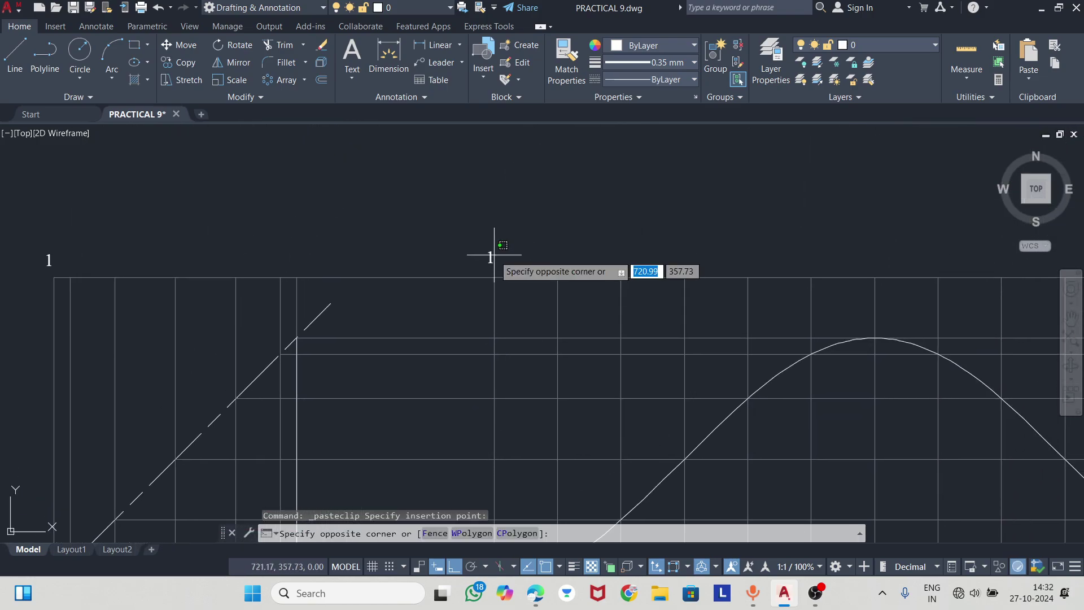
double_click(499, 254)
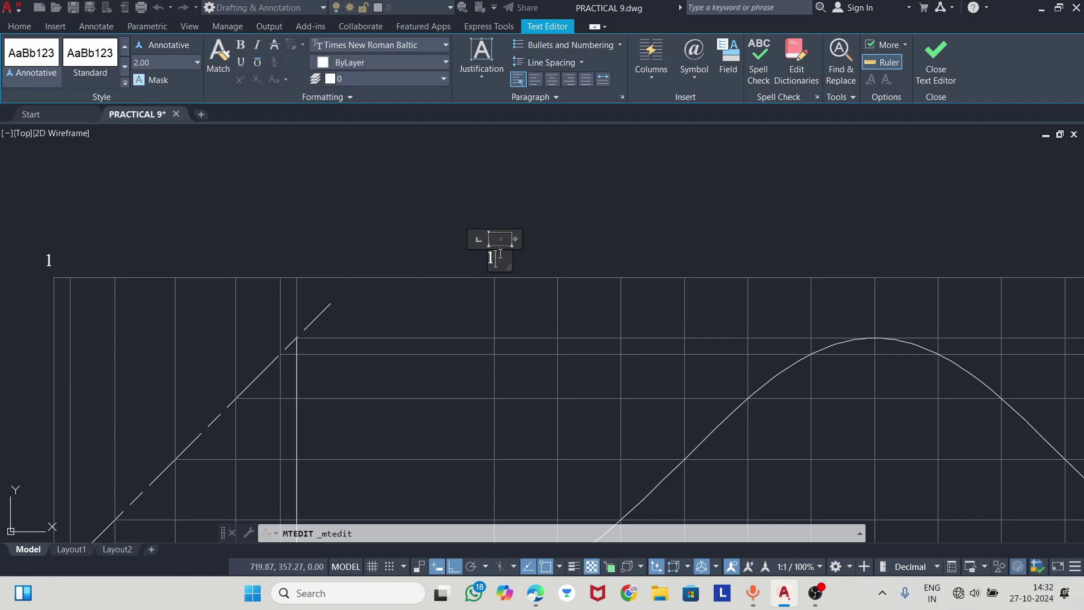
click(630, 298)
scroll(630, 298, down, 3)
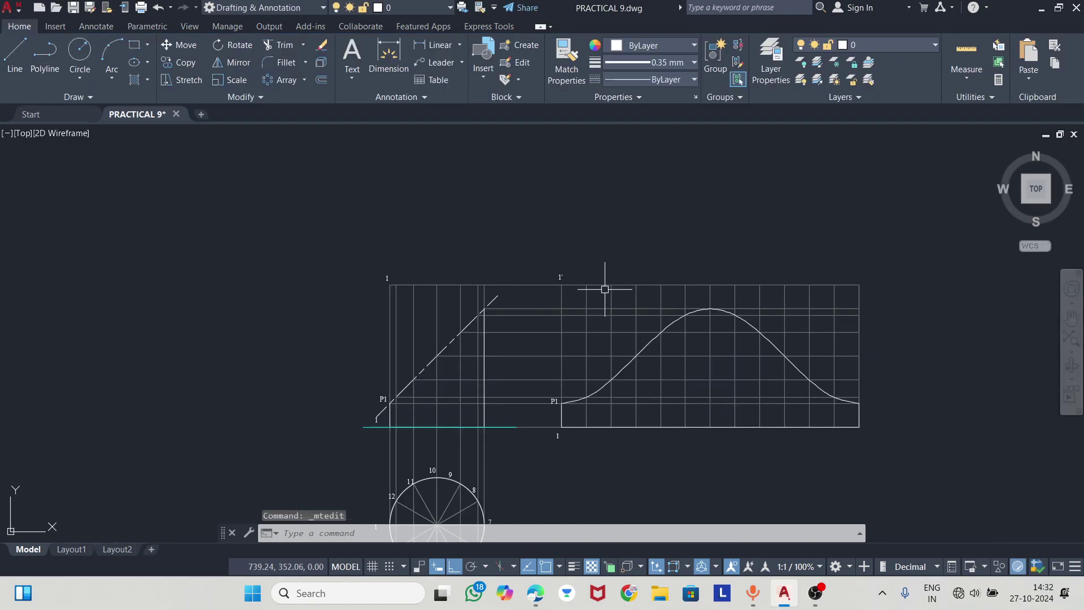
key(alt+Tab)
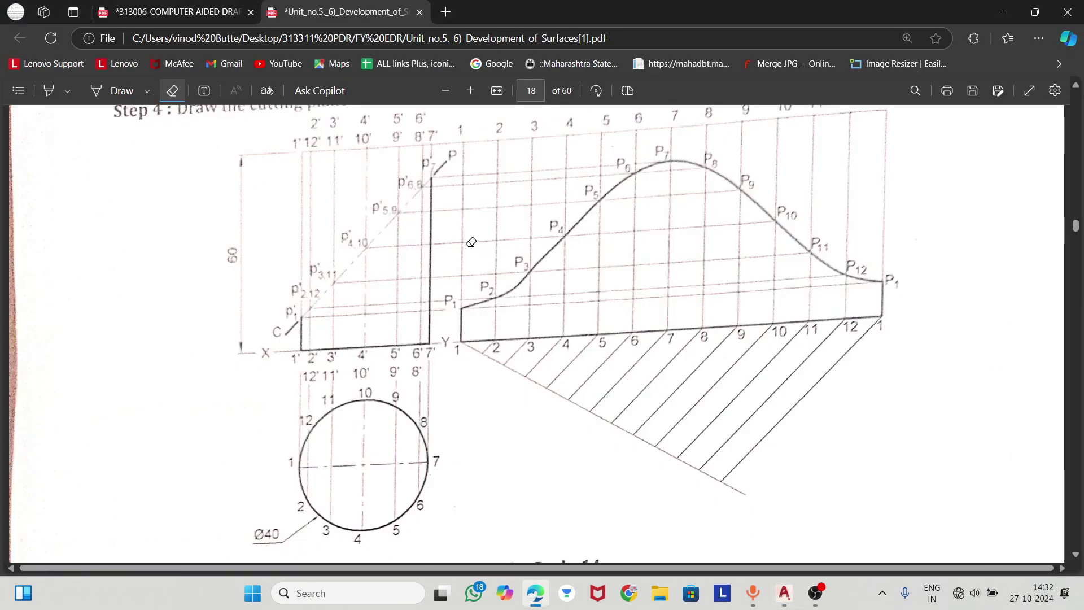
key(alt+Tab)
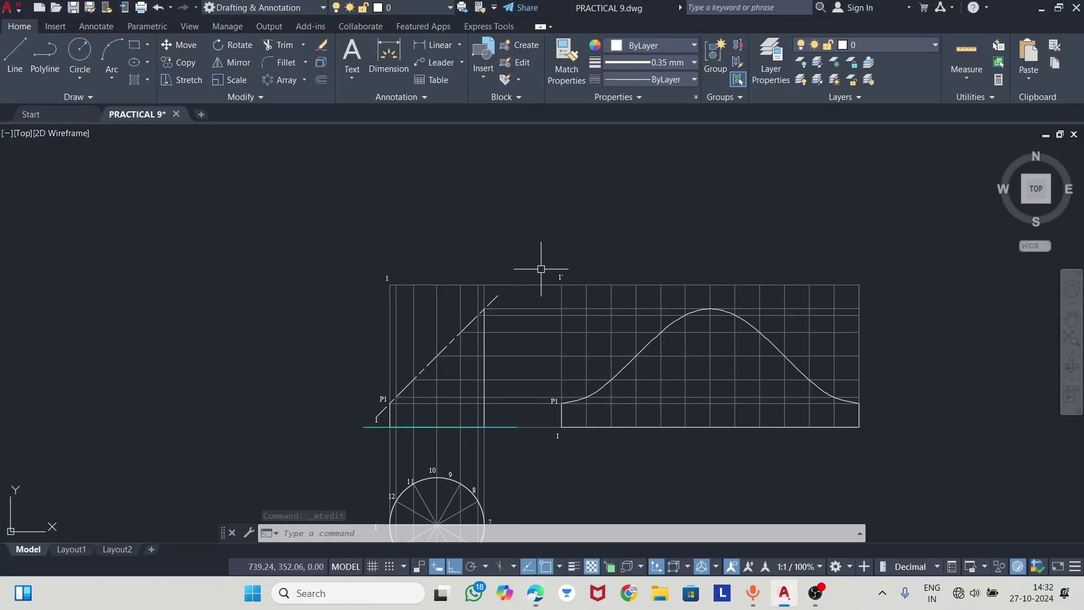
- Swap the labels: 1 above the development, 1' above the front view
scroll(541, 268, up, 6)
double_click(606, 295)
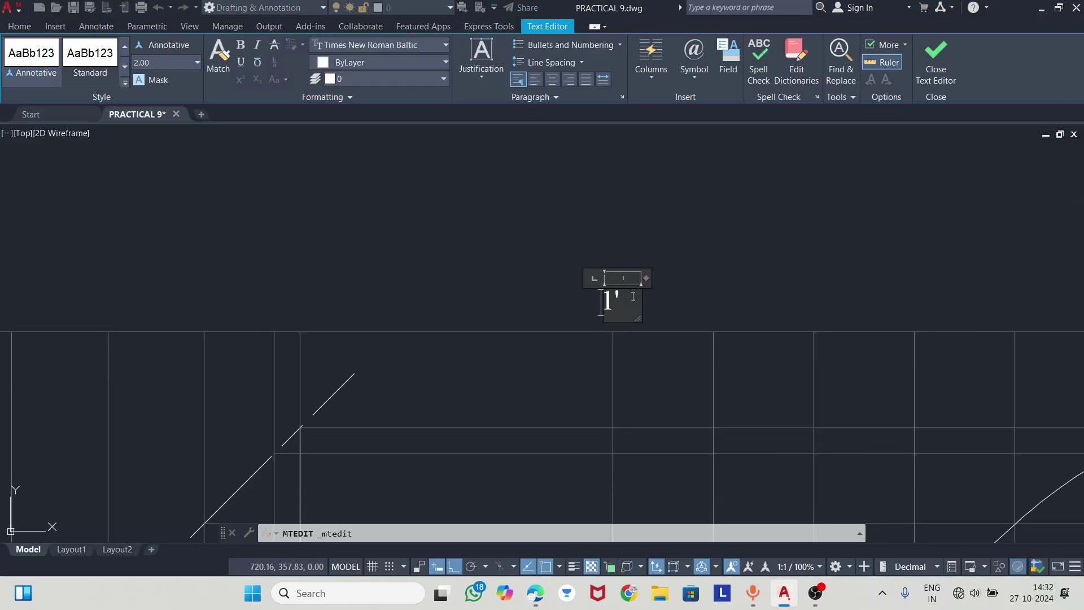
click(668, 298)
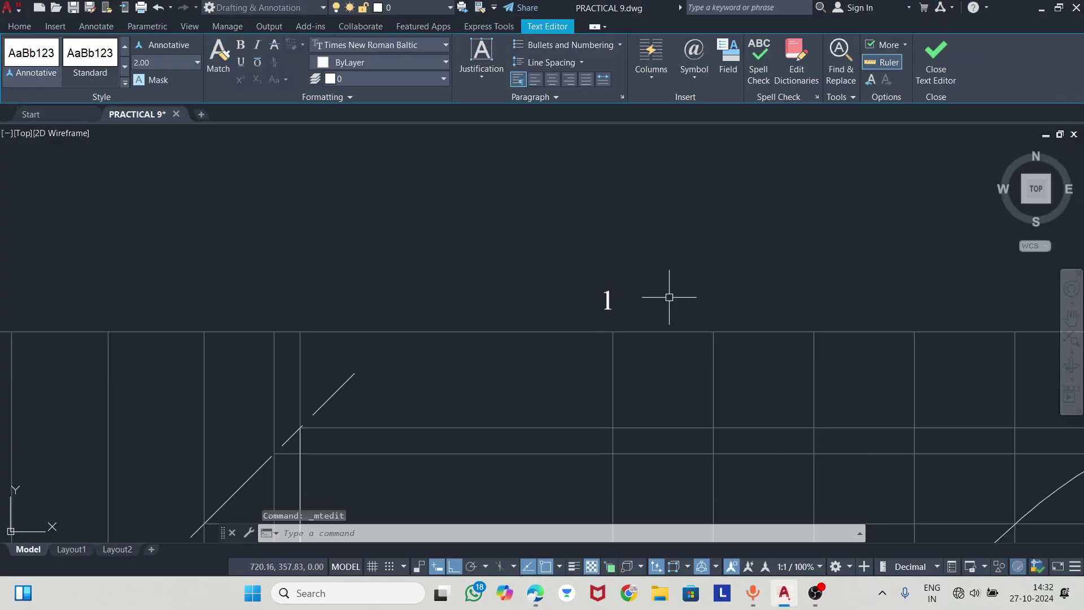
scroll(641, 307, down, 5)
scroll(498, 309, up, 3)
double_click(471, 285)
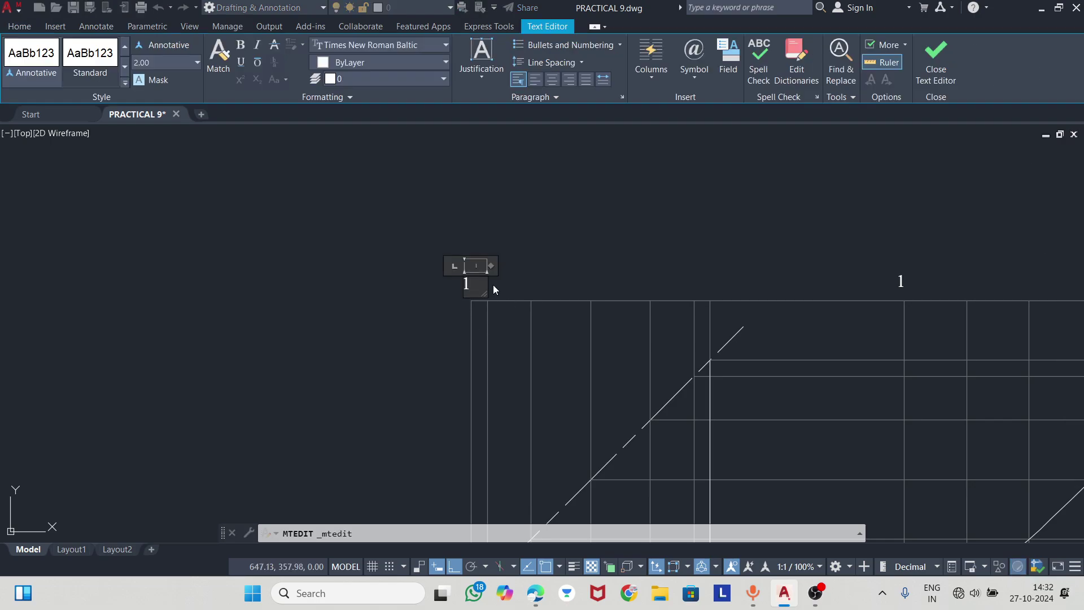
click(556, 236)
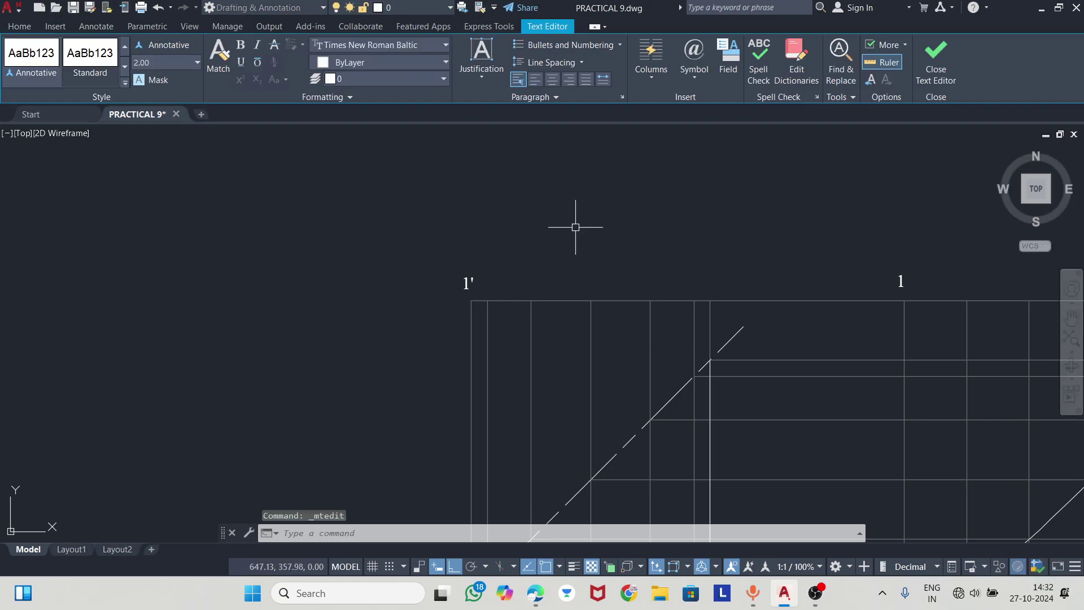
- Pan across the whole drawing and compare it with the reference PDF
scroll(560, 235, down, 5)
middle_drag(646, 301, 539, 307)
scroll(484, 309, up, 3)
scroll(493, 283, up, 2)
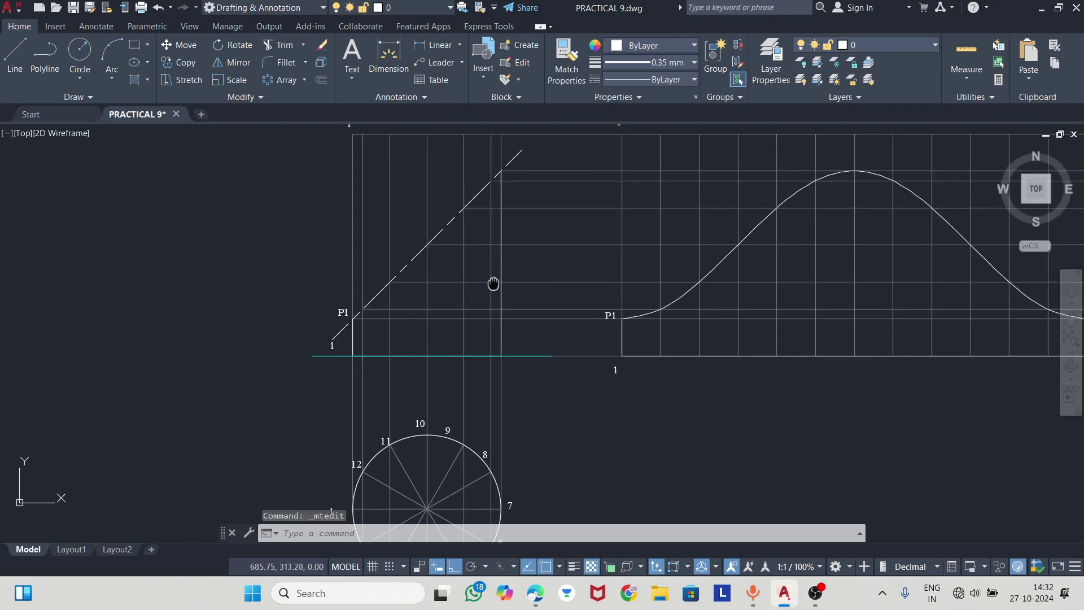
scroll(447, 303, up, 2)
mouse_move(447, 304)
middle_down()
mouse_move(462, 324)
mouse_move(506, 341)
middle_up()
scroll(467, 295, down, 2)
scroll(477, 272, down, 2)
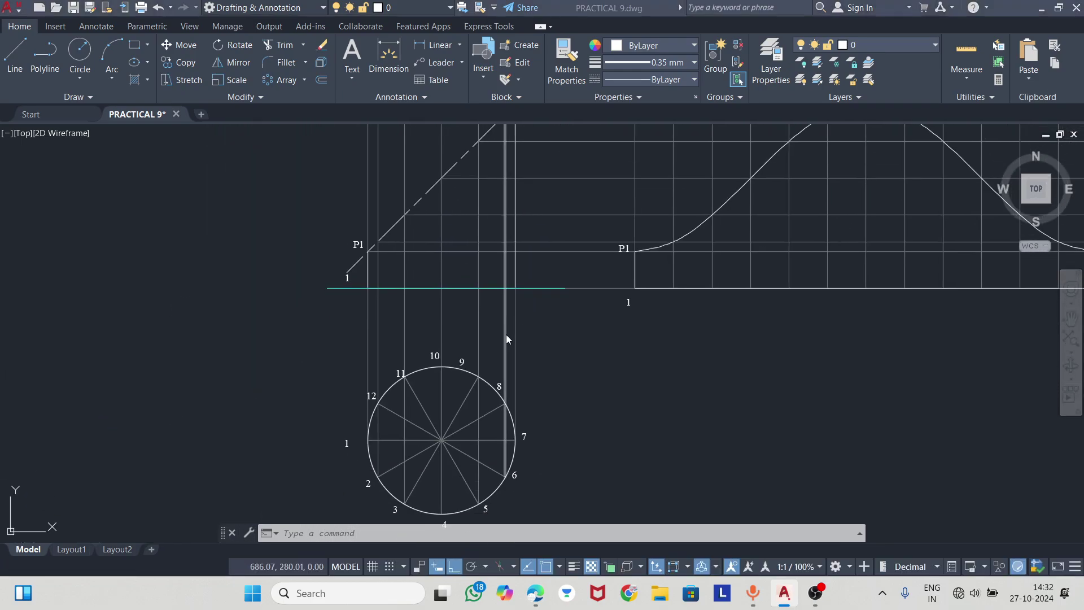
key(alt+Tab)
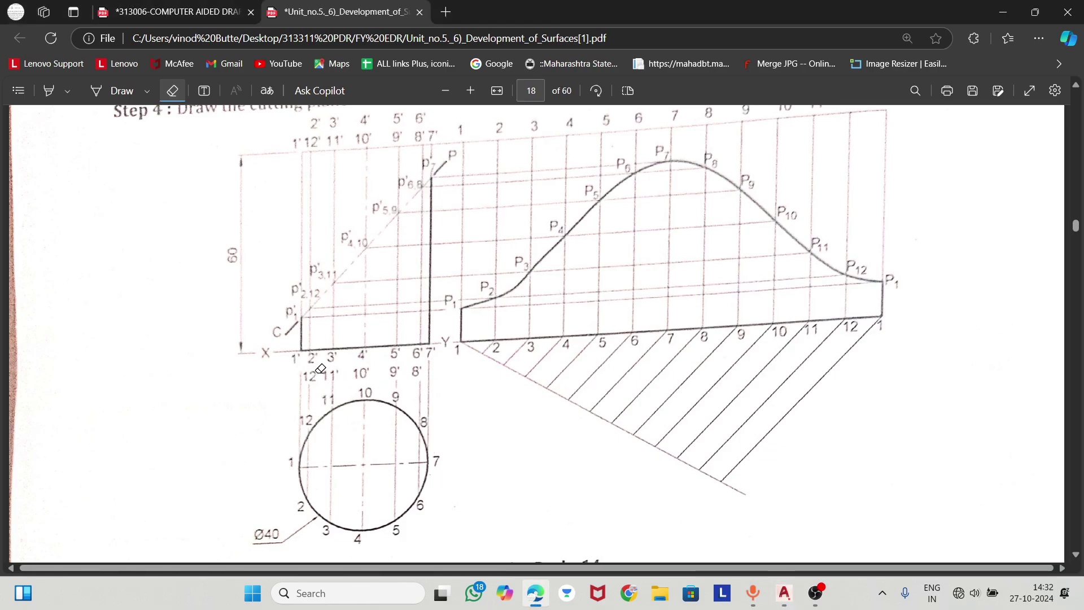
key(alt+Tab)
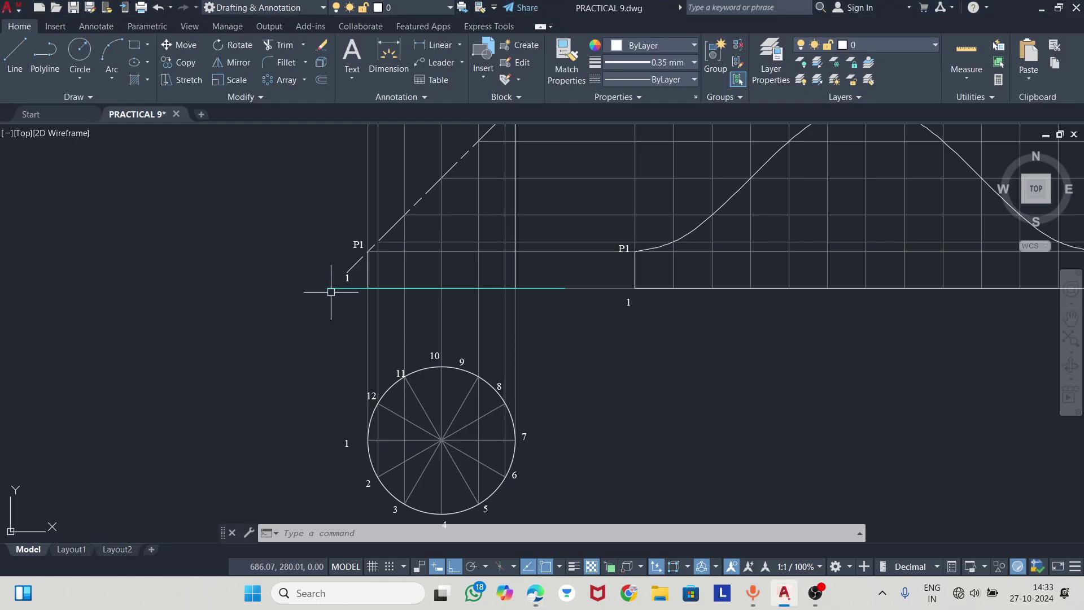
scroll(342, 268, up, 2)
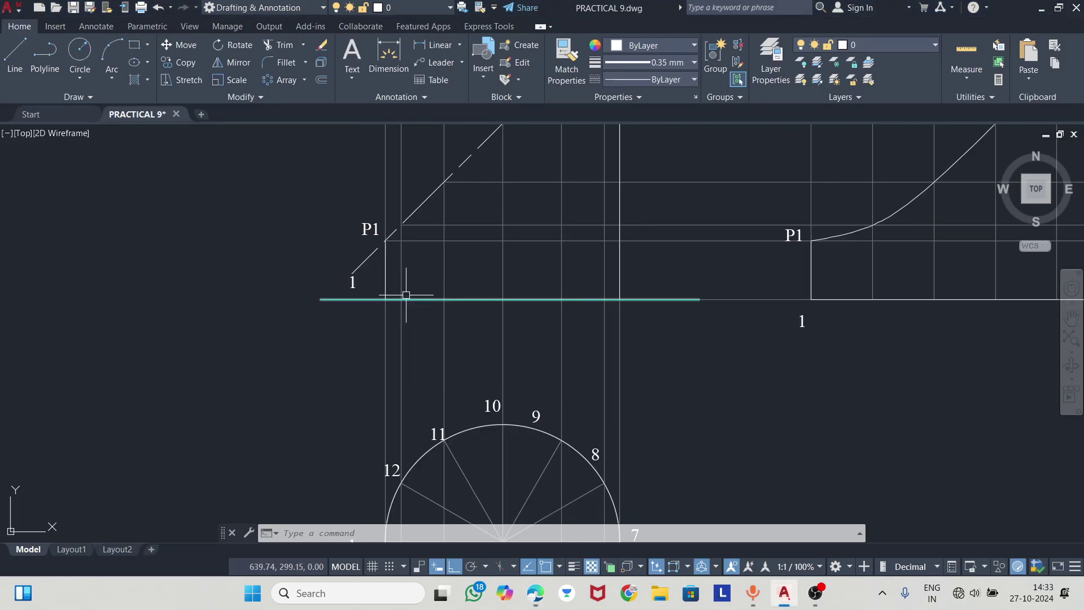
middle_drag(407, 270, 396, 236)
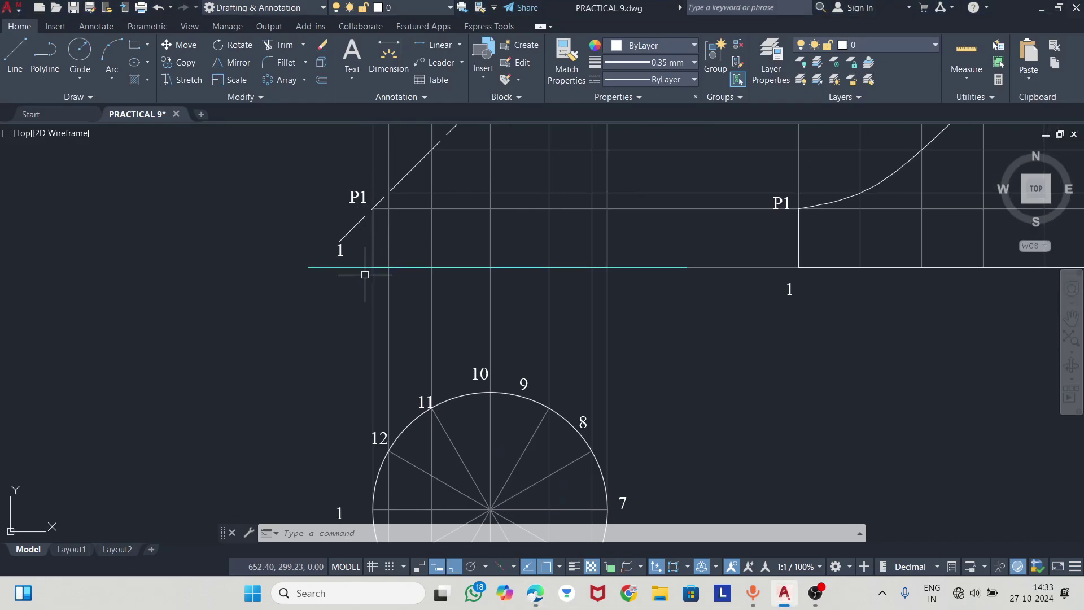
scroll(364, 274, up, 2)
click(318, 230)
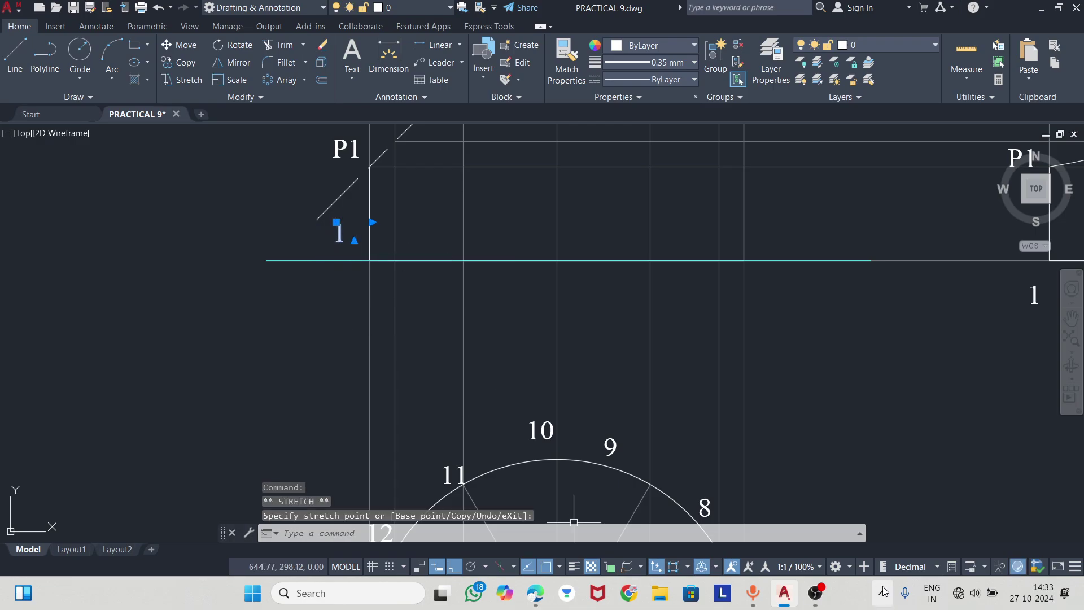
click(825, 589)
click(773, 531)
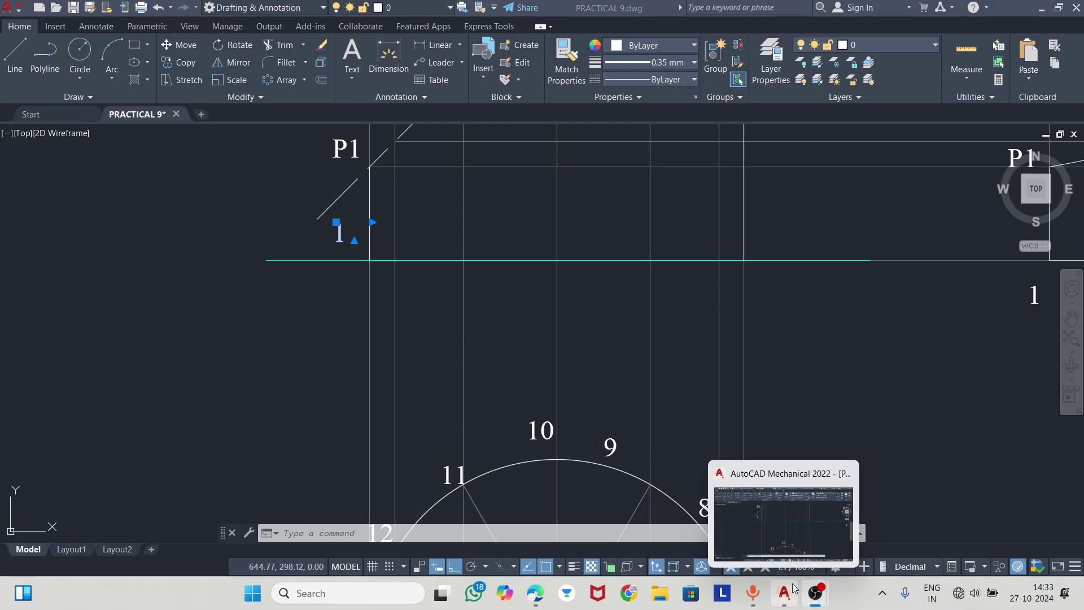
click(762, 490)
click(436, 349)
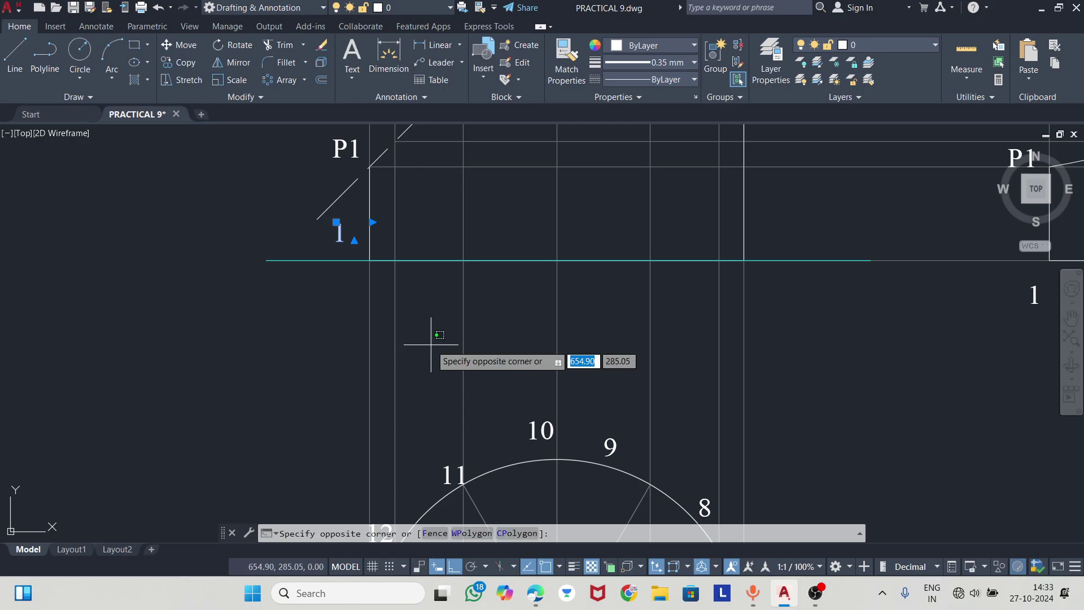
key(Escape)
scroll(442, 314, down, 2)
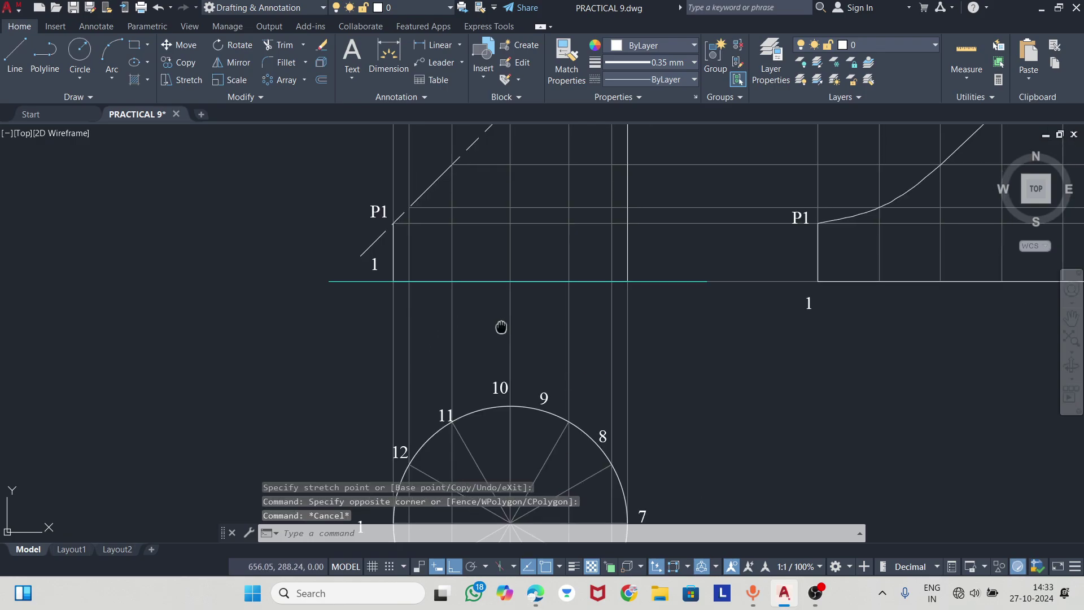
mouse_move(501, 322)
middle_down()
mouse_move(418, 307)
mouse_move(386, 349)
middle_up()
scroll(418, 307, down, 2)
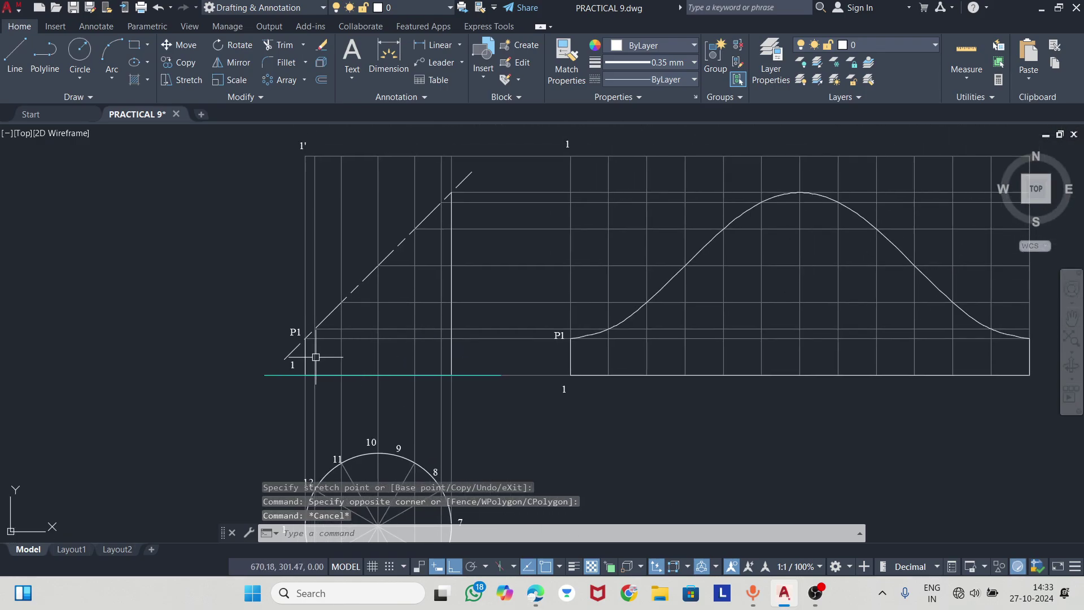
middle_drag(316, 357, 350, 331)
scroll(377, 322, up, 4)
scroll(433, 331, down, 3)
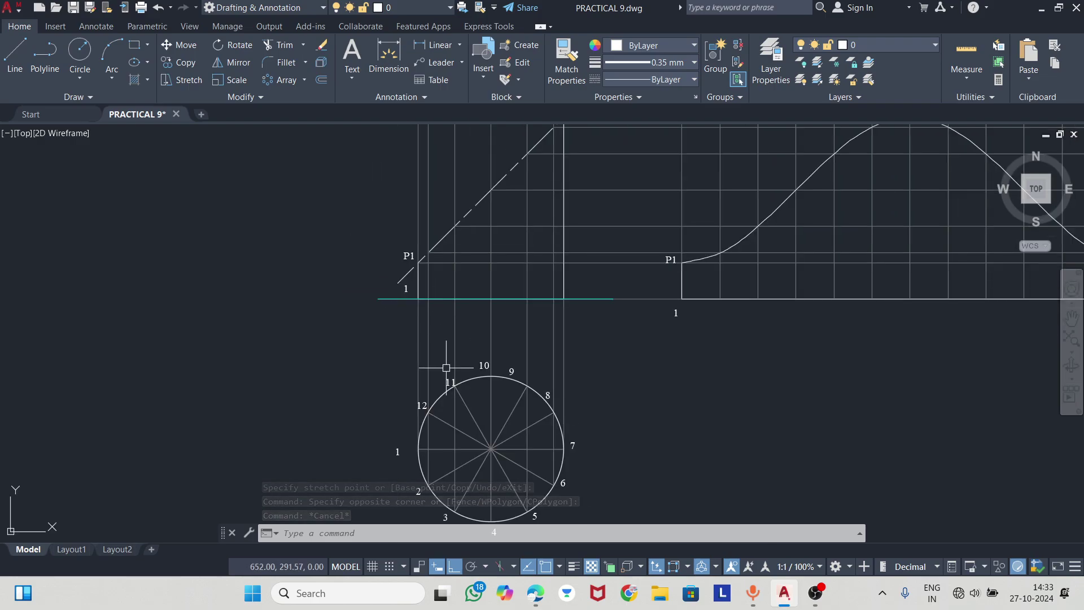
middle_drag(433, 451, 431, 358)
scroll(431, 358, up, 4)
click(449, 418)
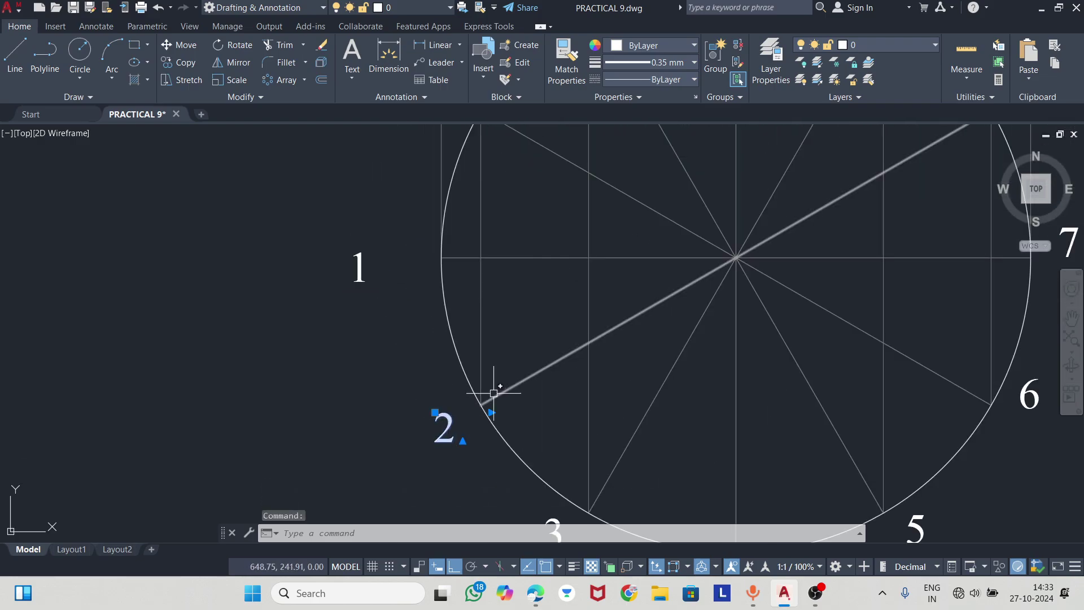
- Copy label 2 and place it next to 1 above the X–Y line
key(ctrl+c)
scroll(483, 400, down, 5)
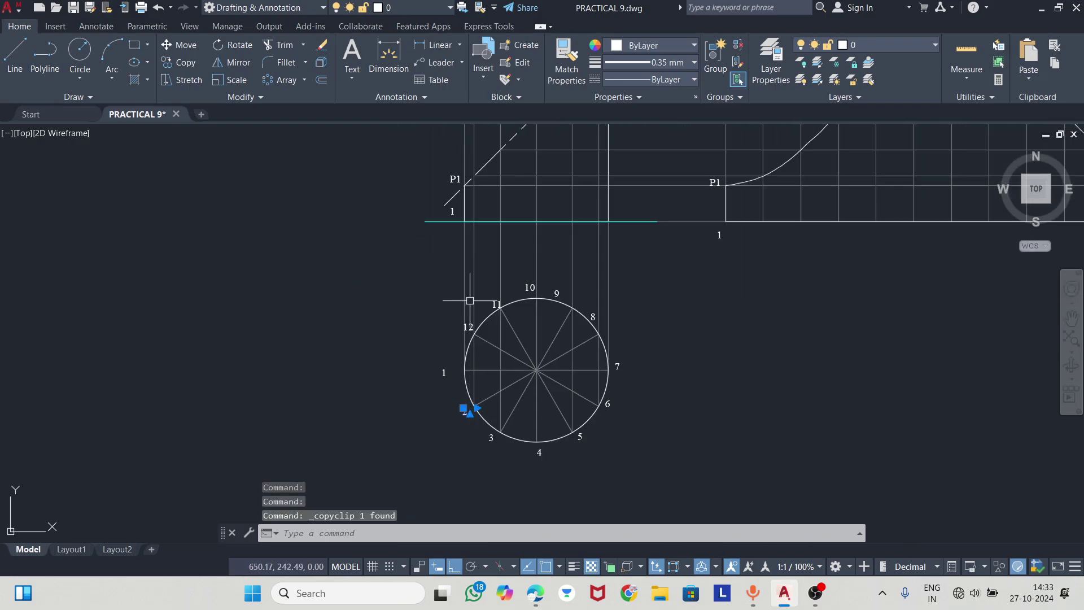
middle_drag(446, 192, 443, 358)
scroll(449, 369, up, 4)
scroll(441, 367, up, 2)
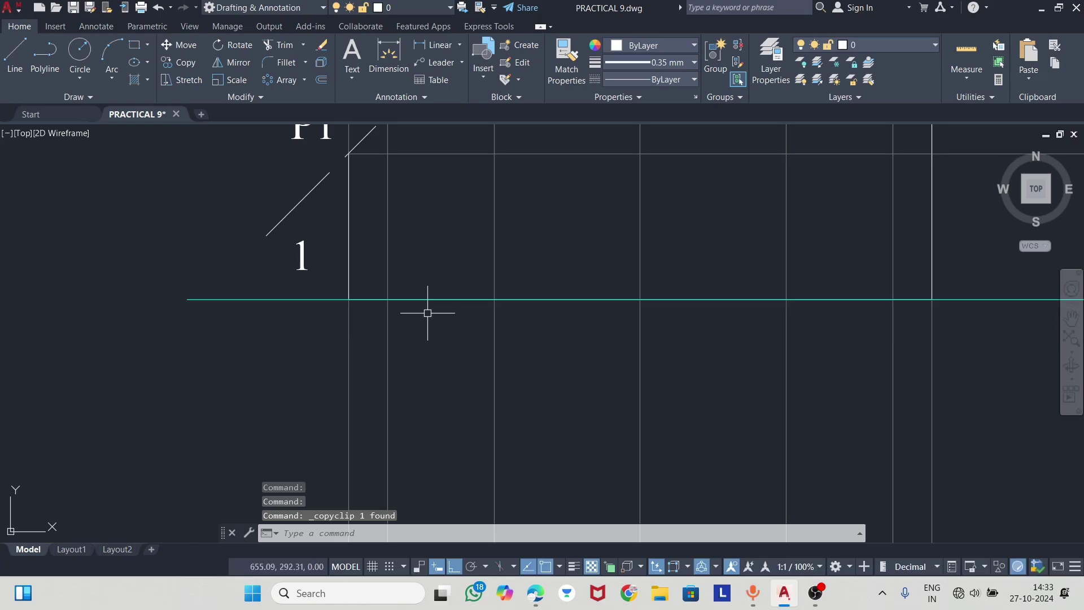
key(ctrl+v)
click(404, 279)
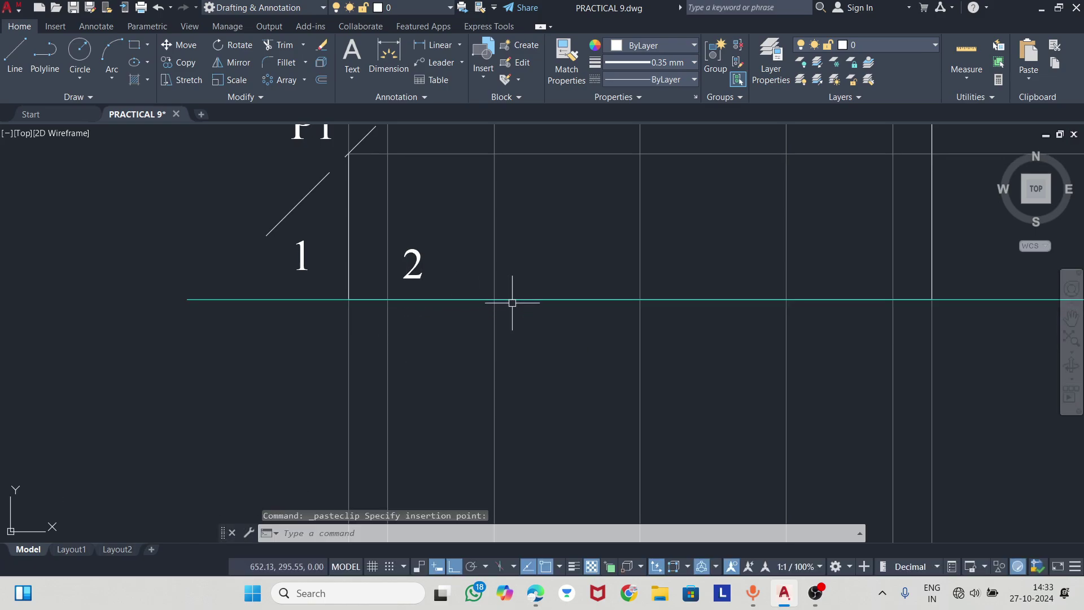
- Place copies of 2 under the development's second division, beside label 1, and beside 1'
scroll(452, 273, down, 4)
middle_drag(452, 273, 255, 304)
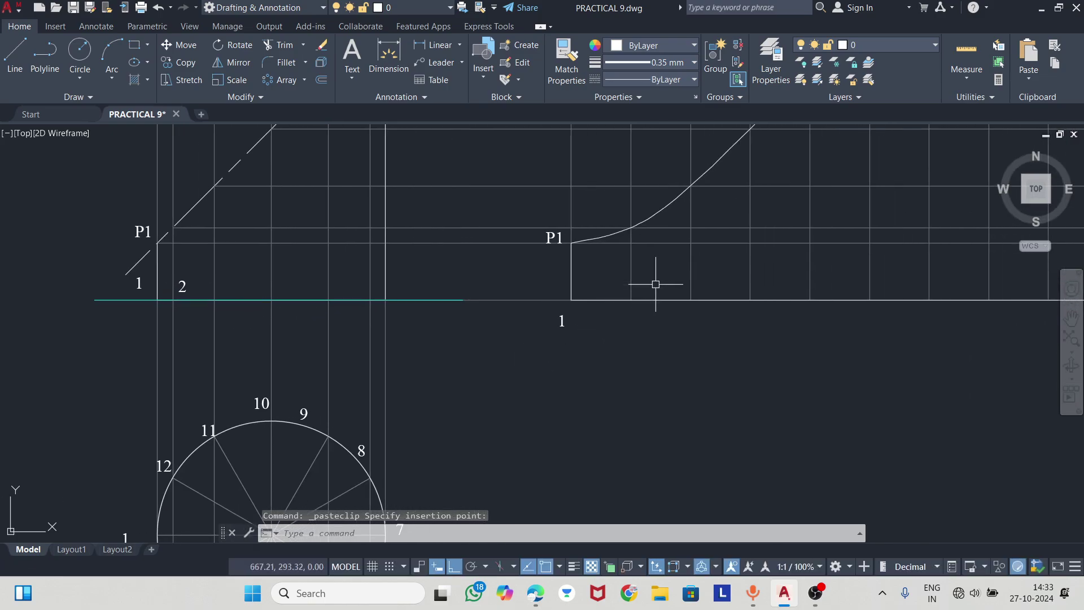
click(636, 322)
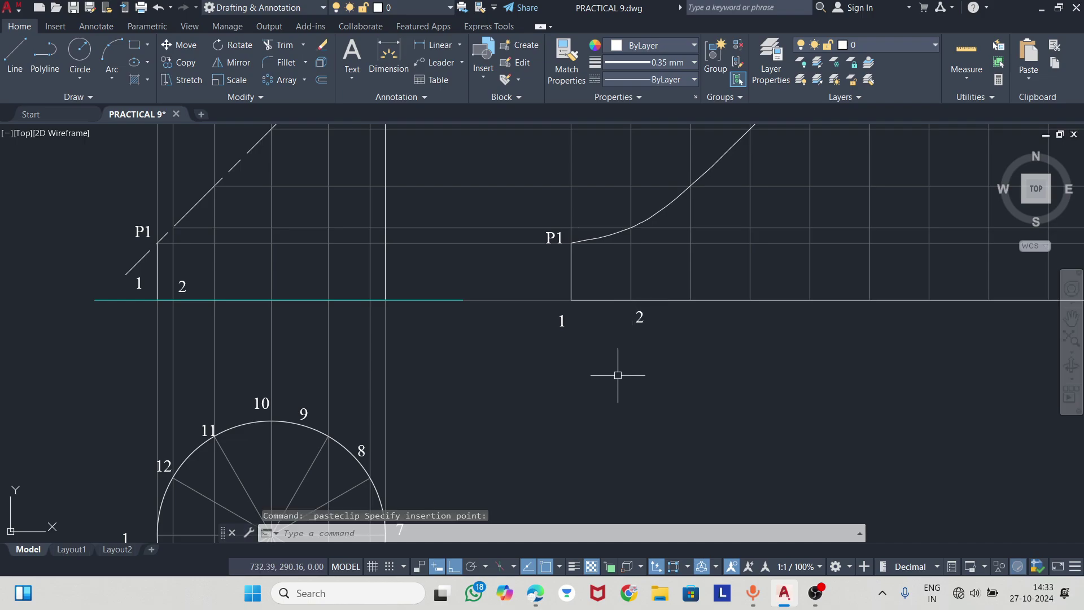
middle_drag(618, 375, 549, 513)
middle_drag(569, 293, 558, 418)
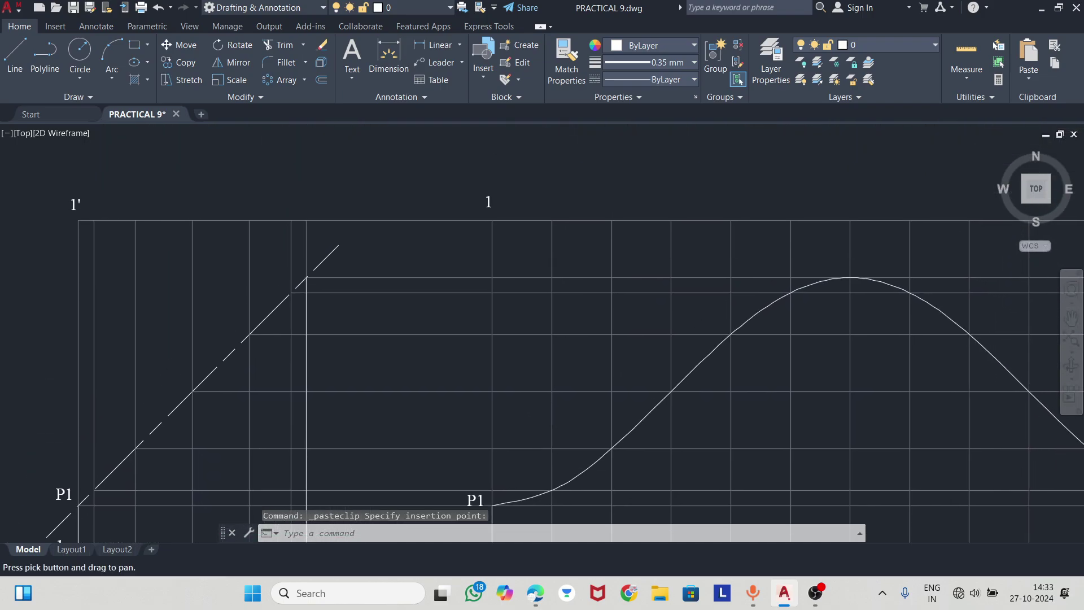
click(558, 206)
middle_drag(485, 321, 668, 286)
key(ctrl+v)
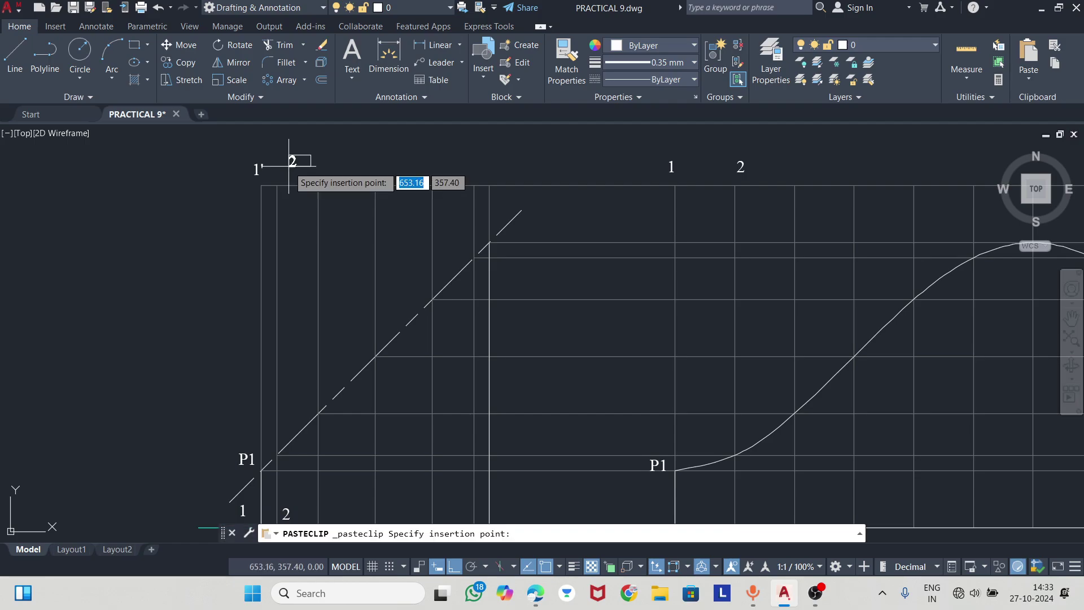
click(273, 178)
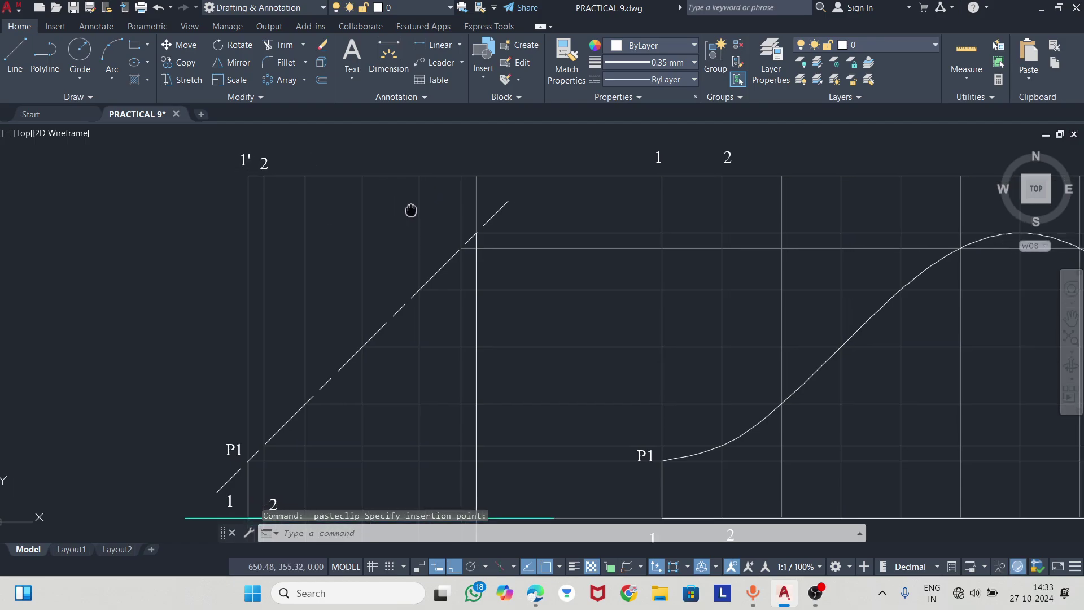
mouse_move(411, 210)
middle_down()
mouse_move(293, 165)
mouse_move(336, 235)
middle_up()
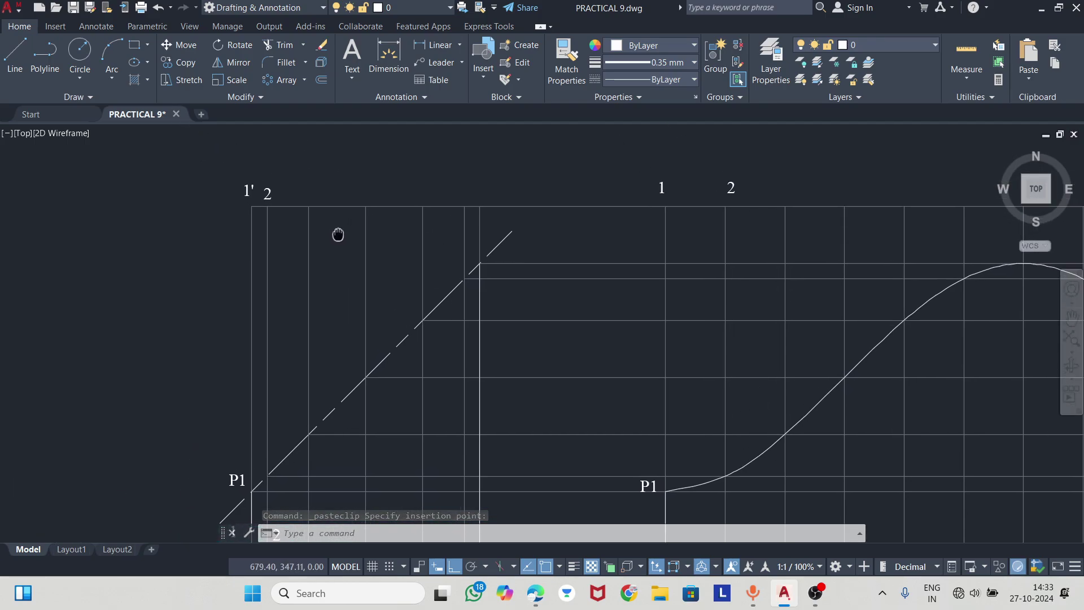
- Cancel the accidental grip moves on the 2 and 1' labels
click(269, 190)
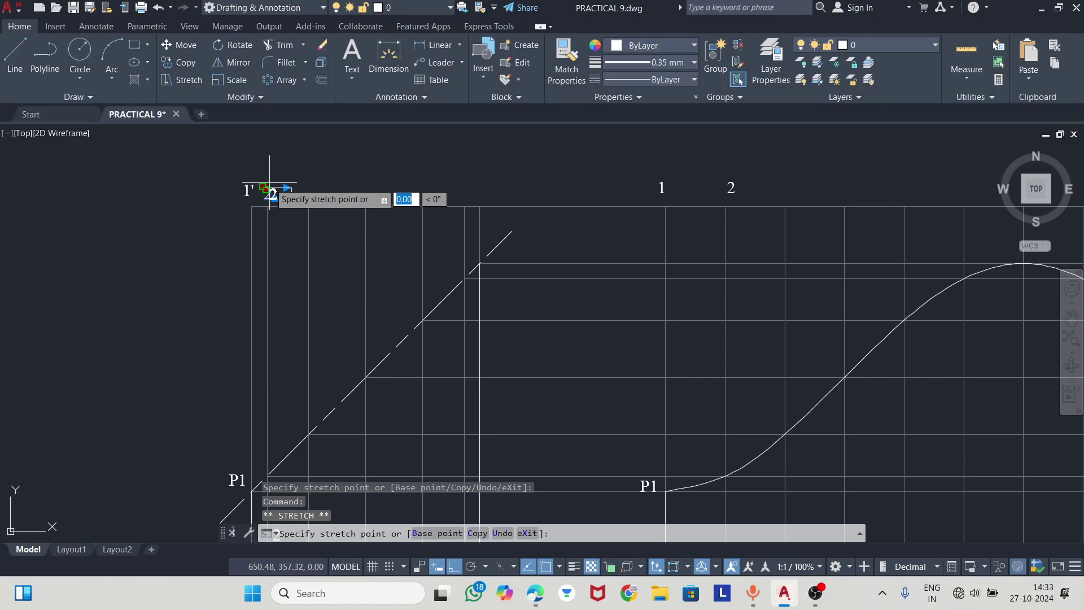
key(Escape)
middle_drag(266, 189, 361, 191)
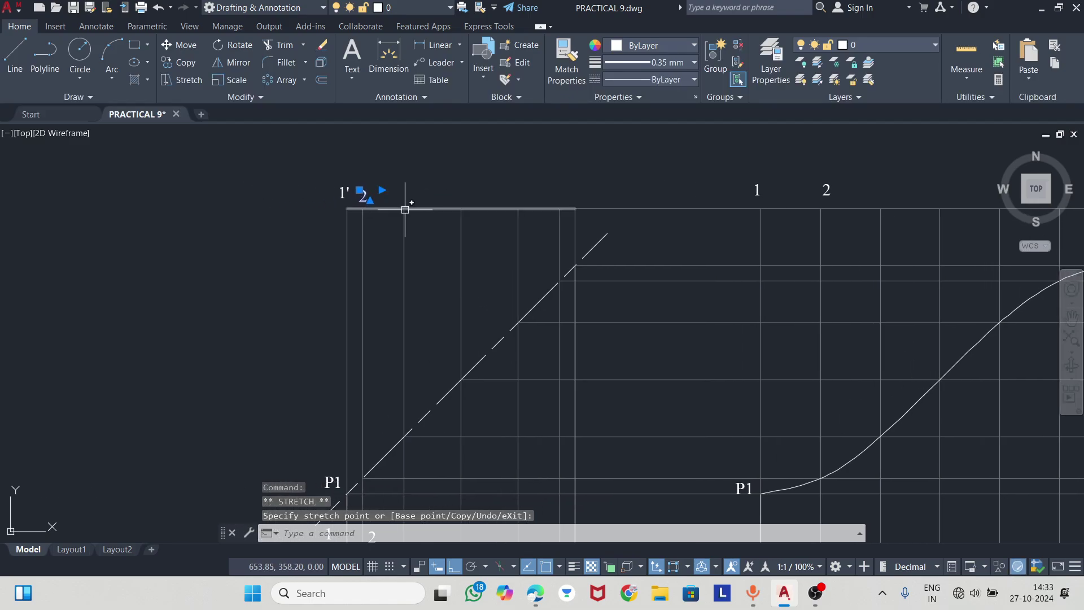
scroll(339, 195, up, 3)
click(336, 175)
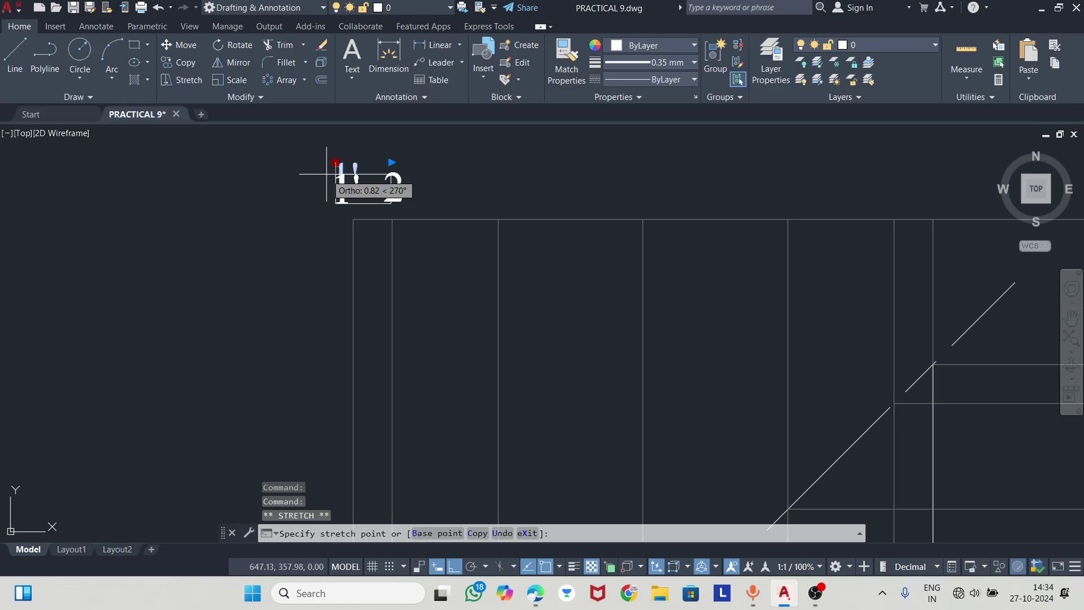
key(Escape)
- Edit the label beside 1' to read 2', then pan back to the development
double_click(400, 183)
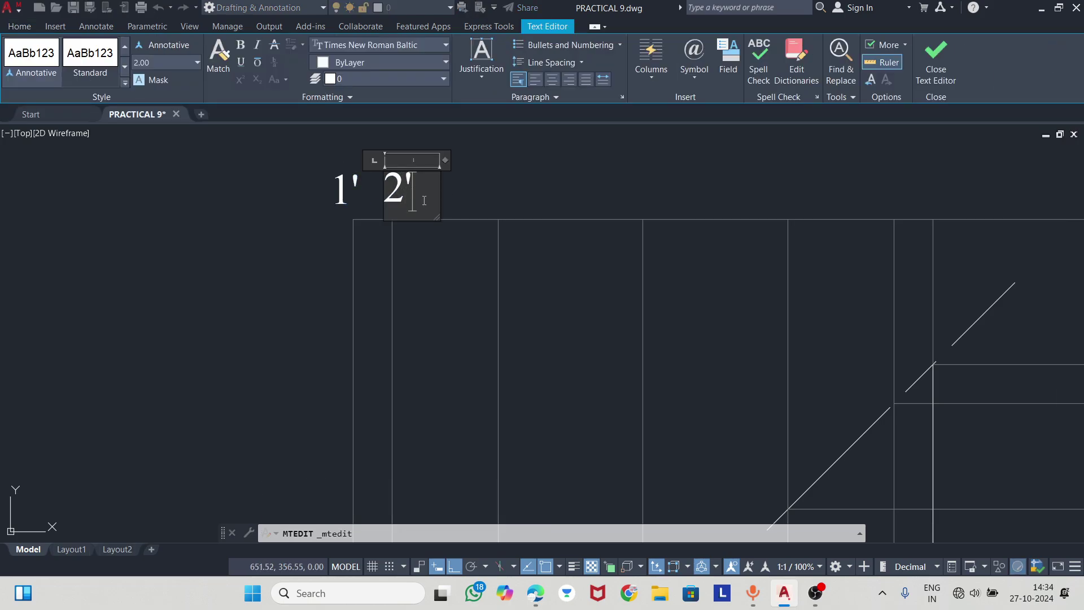
click(477, 192)
middle_drag(472, 181, 291, 226)
scroll(612, 242, down, 1)
scroll(613, 242, down, 3)
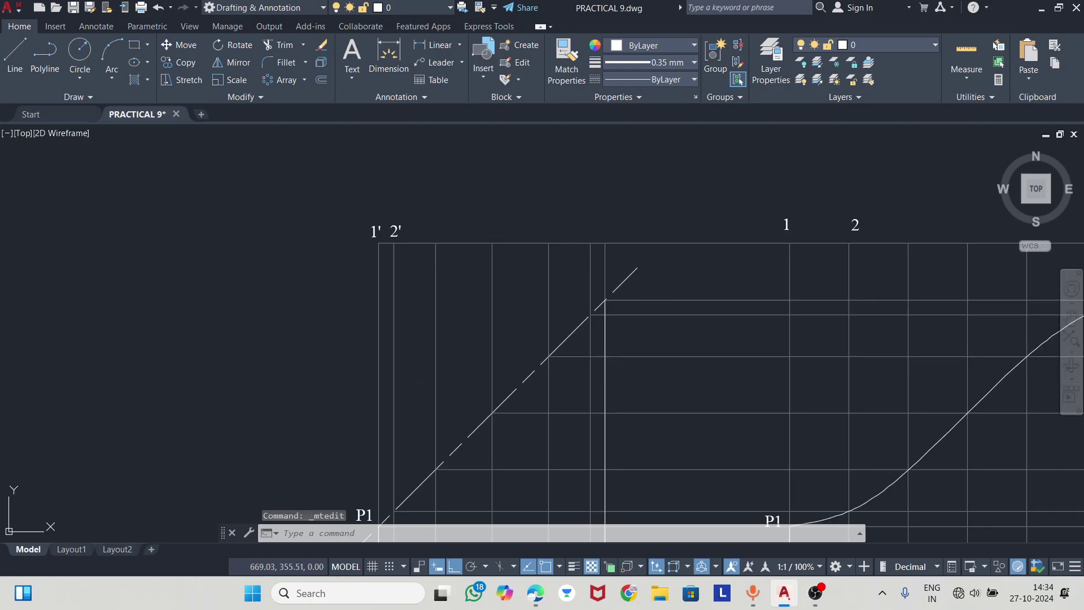
middle_drag(838, 475, 544, 327)
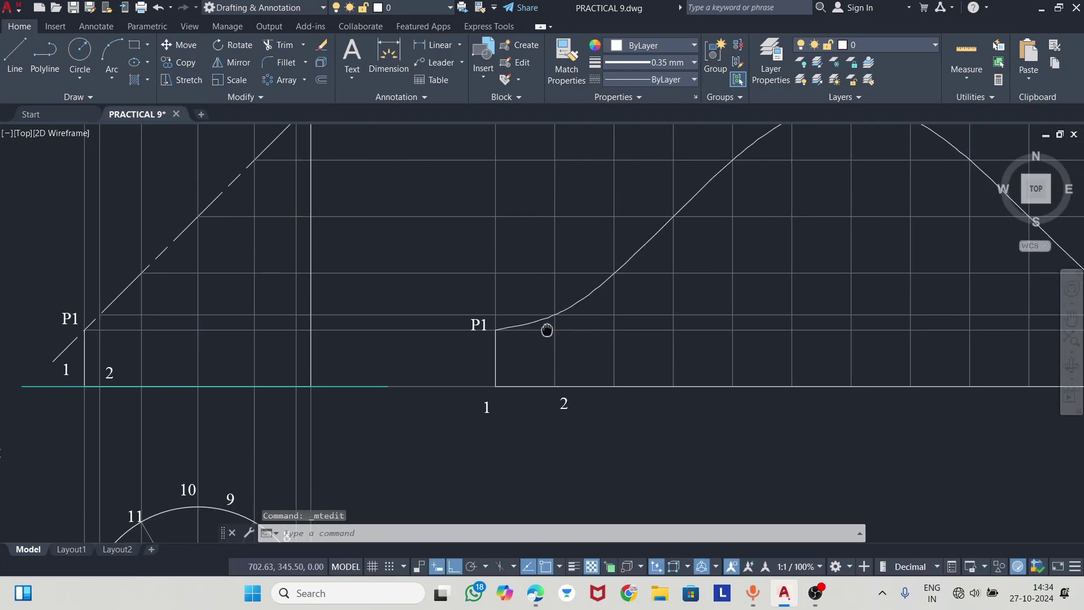
- Paste a 2 label onto the development curve above generator 2 and edit it to P2
key(ctrl+v)
click(539, 275)
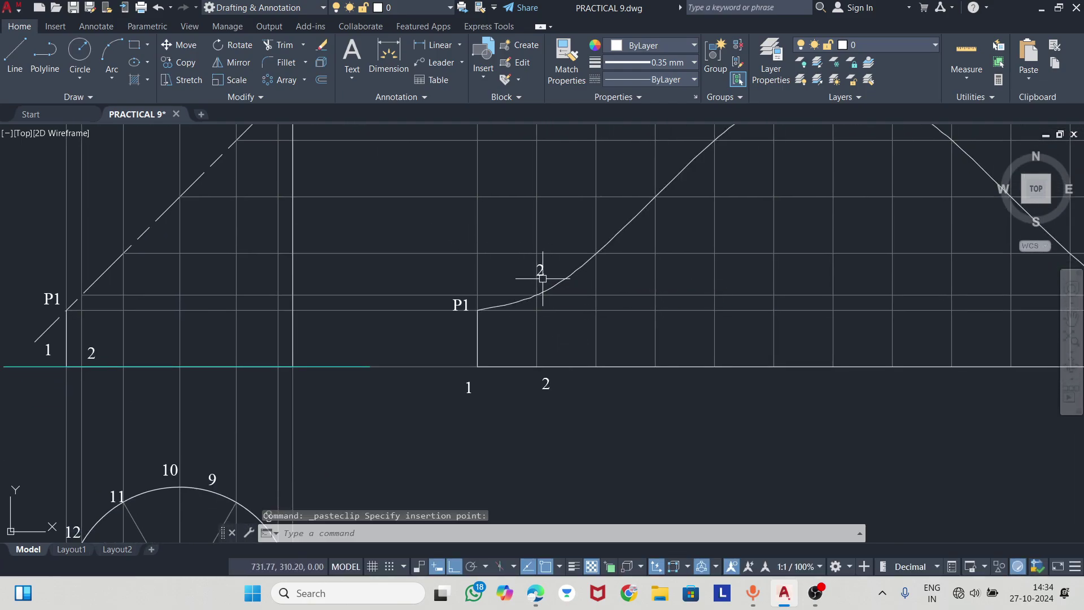
double_click(533, 276)
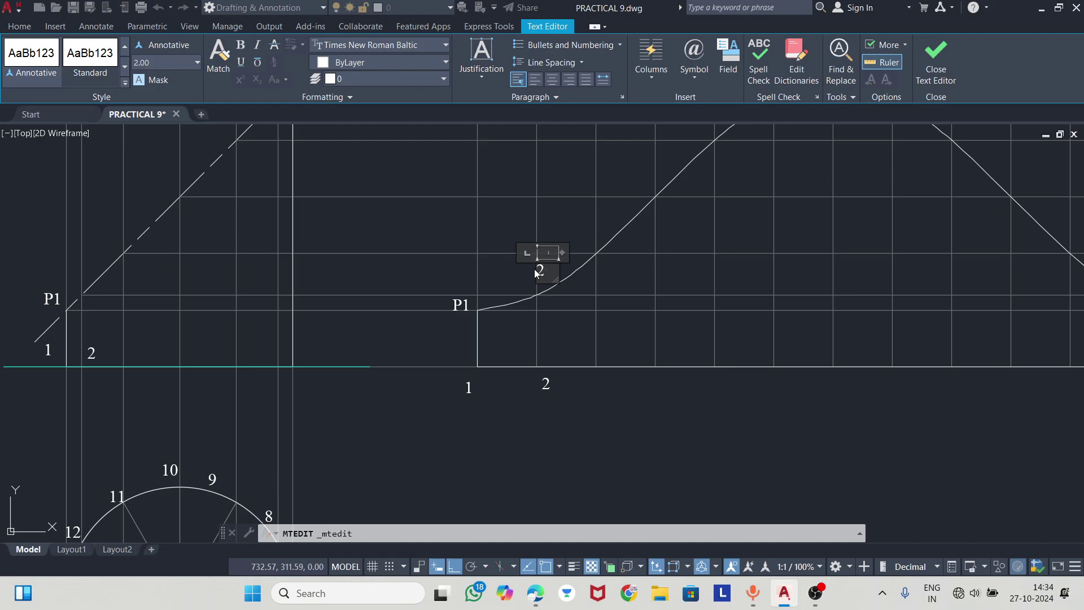
text(P)
click(512, 275)
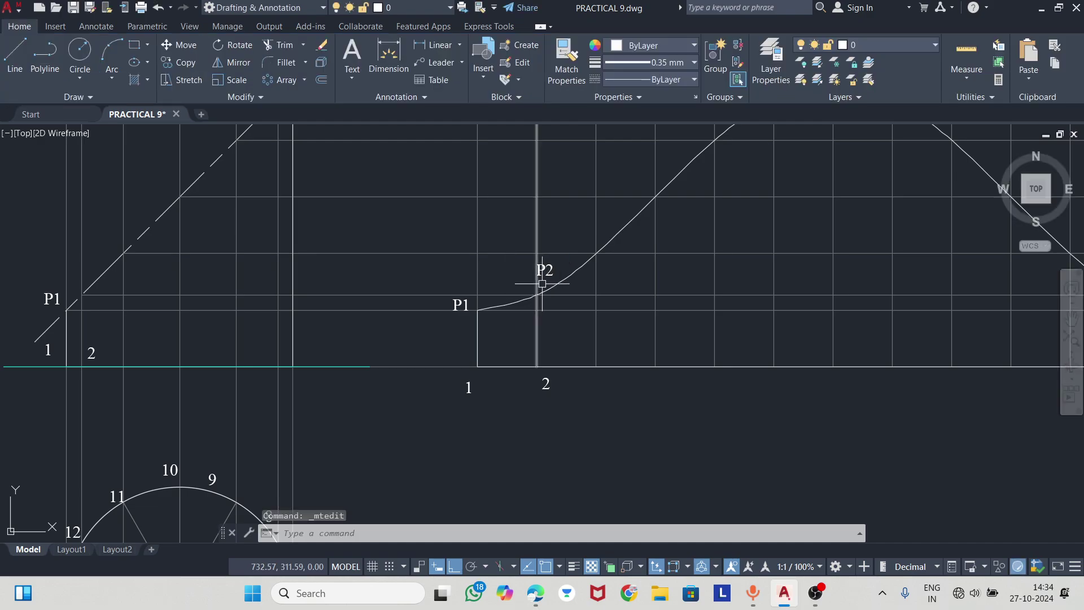
key(ctrl+c)
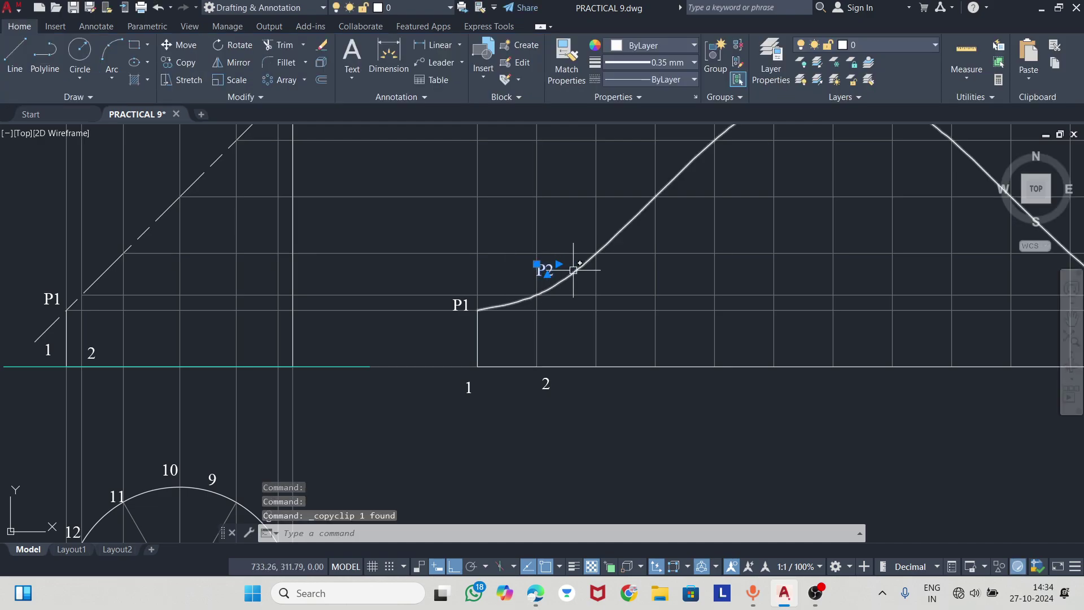
- Place a copy of P2 just above P1 on the front view's cut line
middle_drag(226, 271, 450, 274)
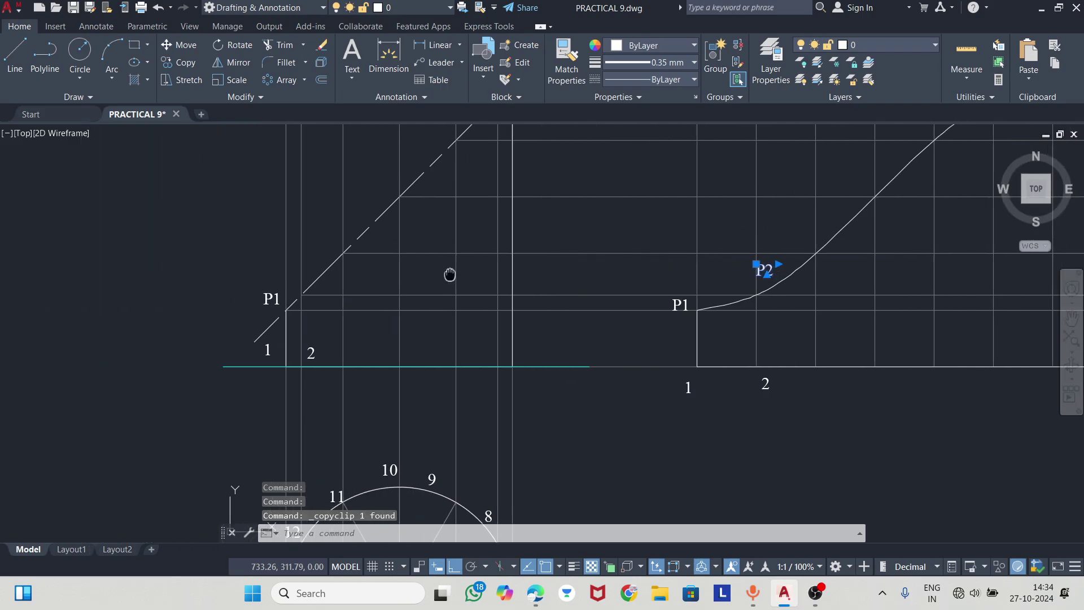
scroll(304, 288, up, 2)
key(ctrl+v)
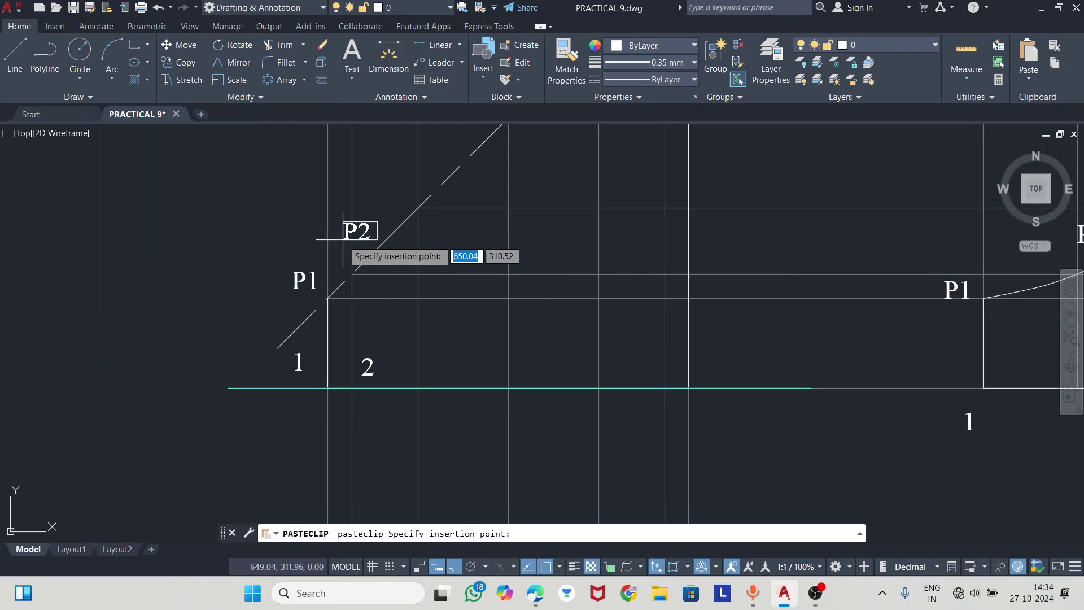
click(333, 255)
middle_drag(393, 276, 315, 305)
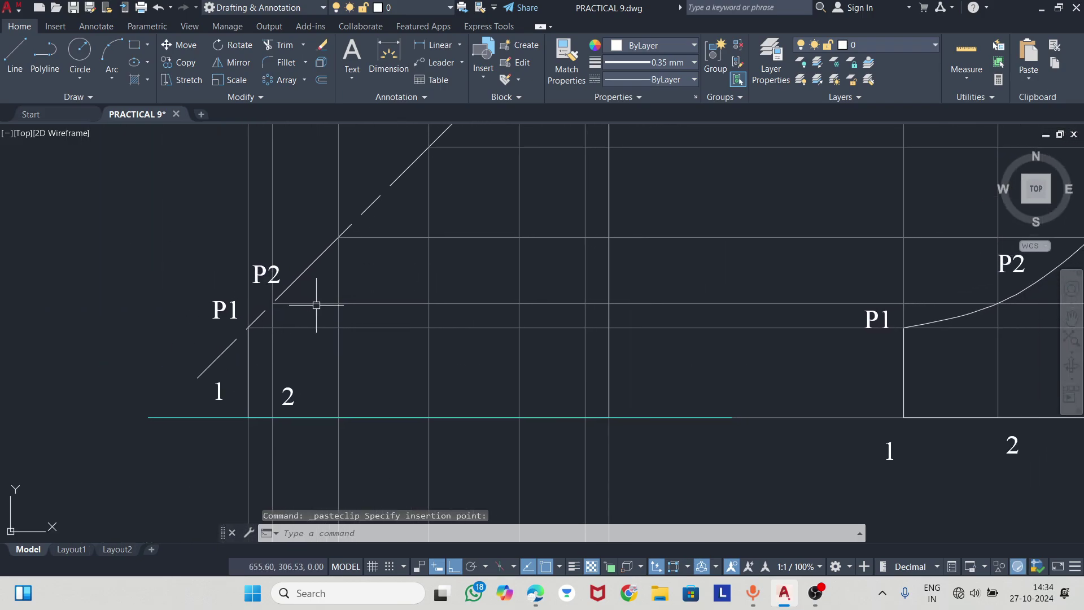
scroll(315, 305, down, 2)
middle_drag(477, 360, 401, 320)
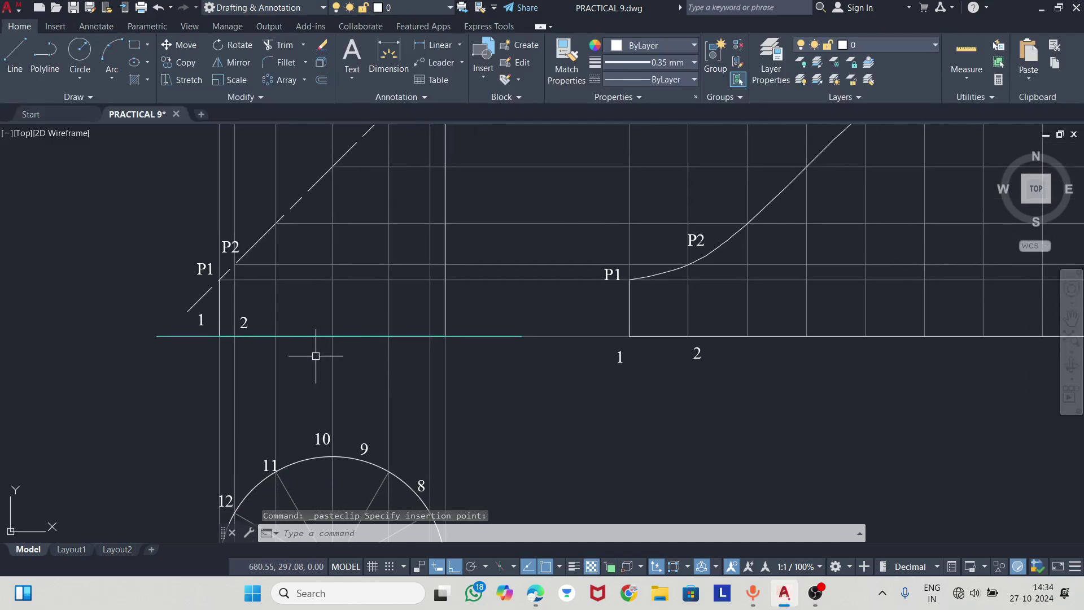
middle_drag(315, 356, 354, 317)
scroll(323, 327, down, 2)
middle_drag(373, 408, 373, 296)
- Copy the generator number 3 label from the circle
scroll(334, 386, up, 4)
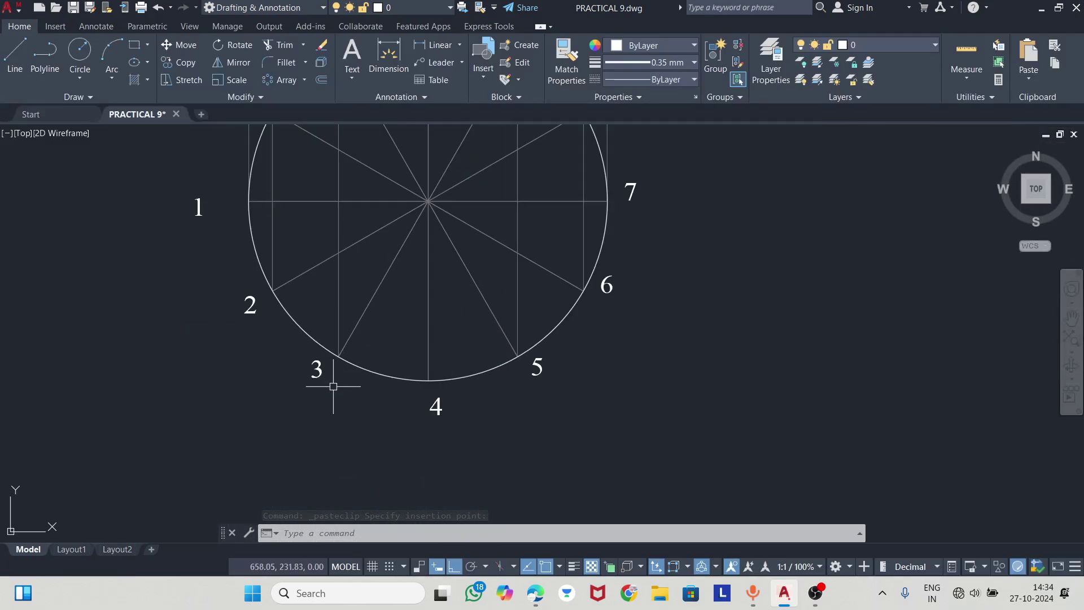
click(317, 365)
key(ctrl+c)
scroll(346, 402, down, 2)
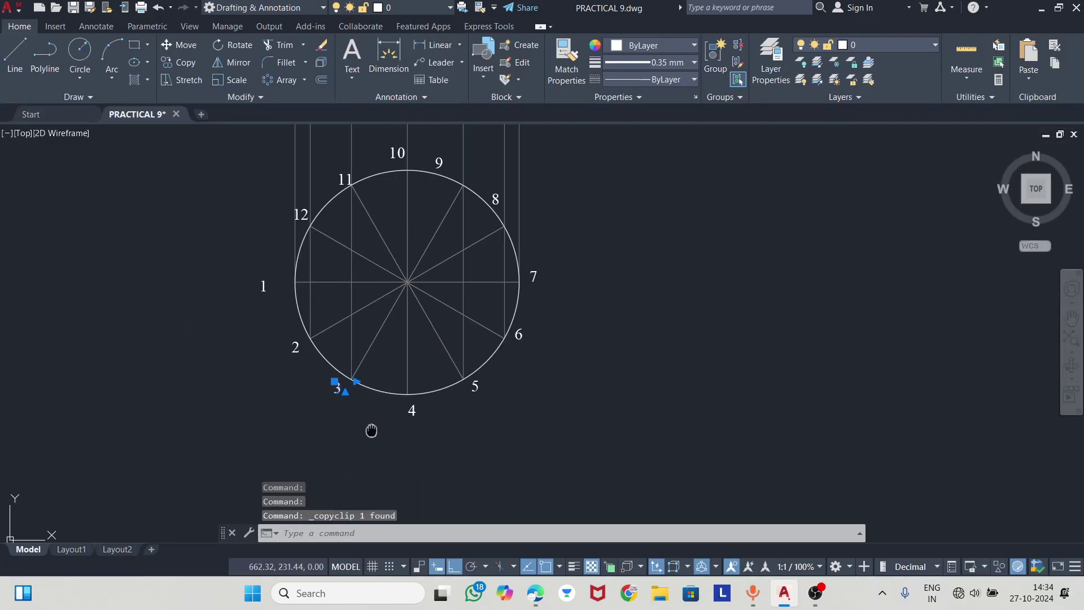
middle_drag(280, 143, 280, 199)
middle_drag(339, 169, 406, 271)
middle_drag(429, 206, 462, 234)
scroll(463, 235, up, 3)
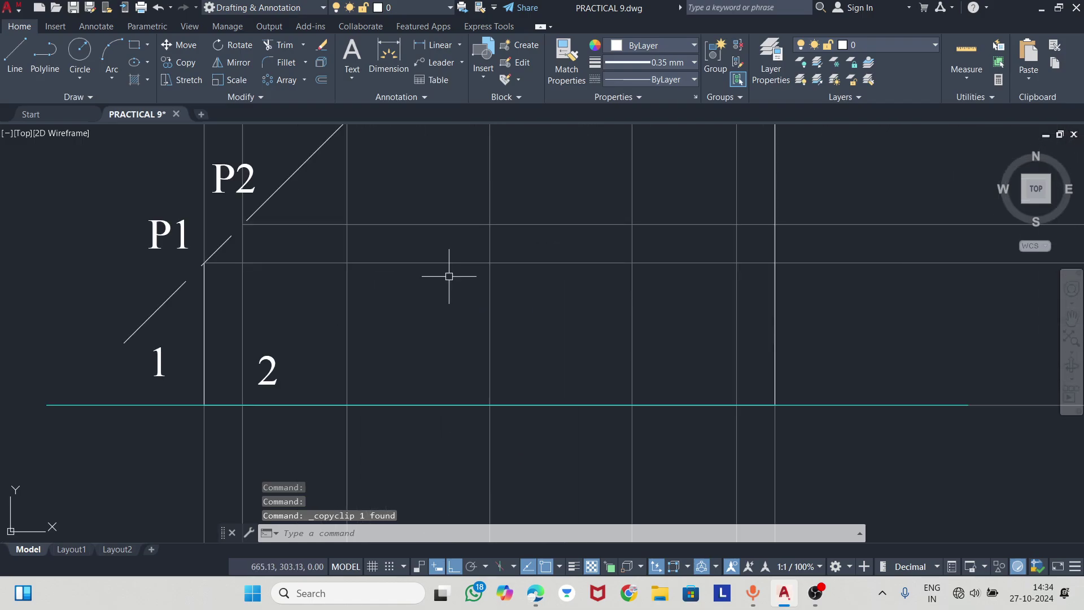
mouse_move(448, 273)
middle_down()
mouse_move(407, 235)
mouse_move(400, 259)
middle_up()
- Paste a 3 label near point 4 on the circle, then clear the selection
key(ctrl+v)
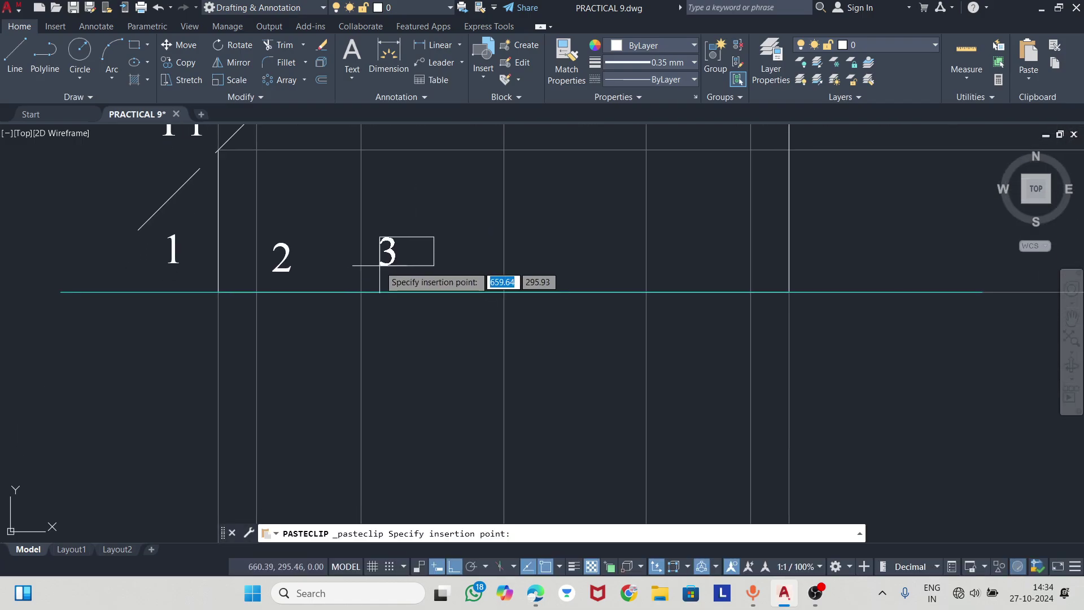
scroll(375, 284, down, 5)
middle_drag(395, 394, 423, 242)
scroll(394, 349, up, 4)
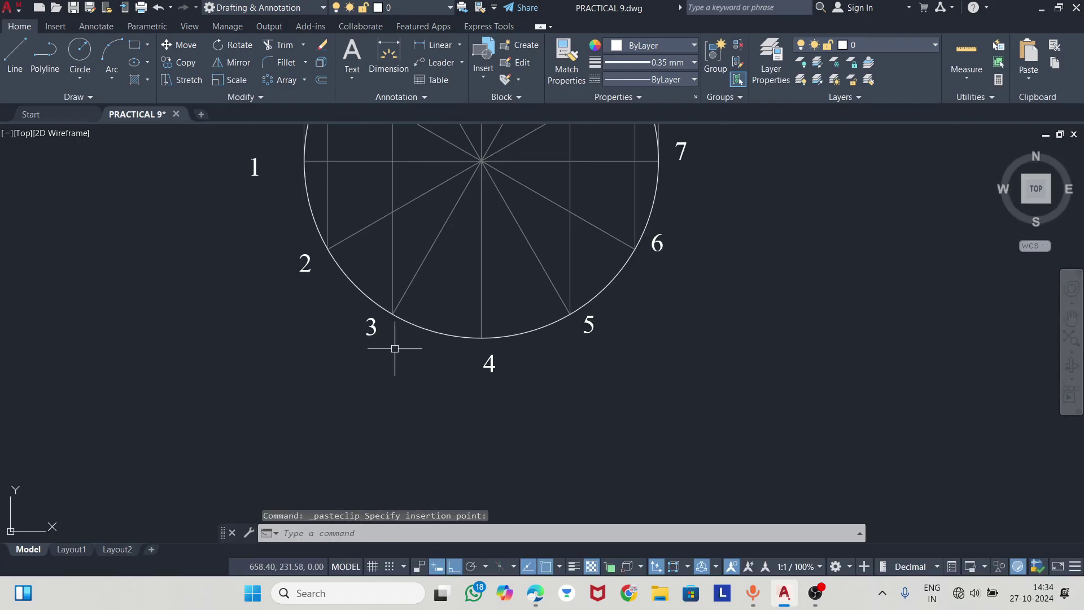
click(482, 362)
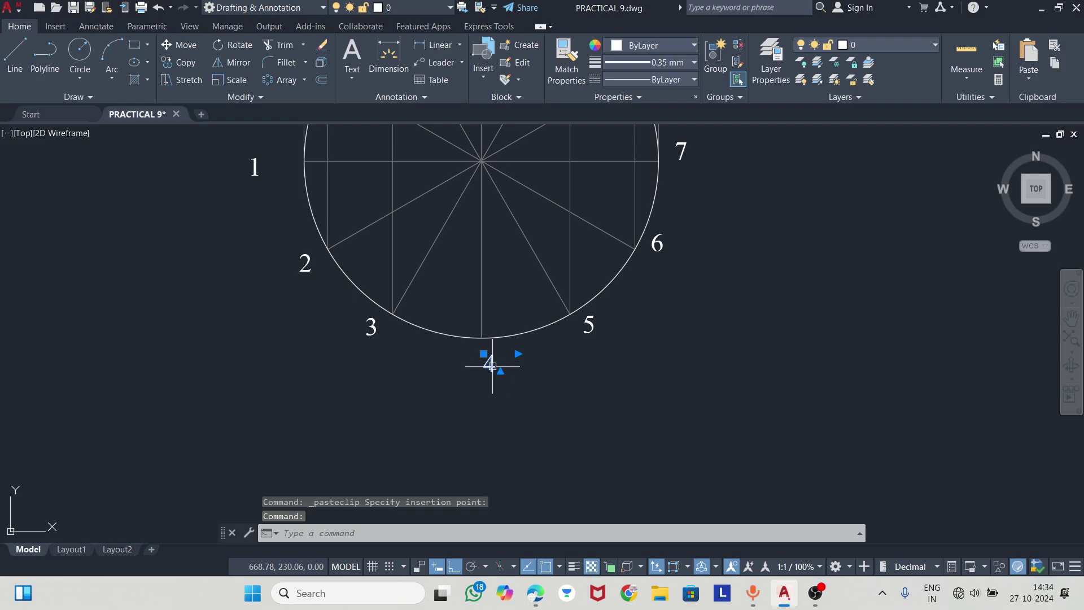
scroll(491, 364, down, 2)
scroll(480, 363, down, 4)
scroll(377, 279, up, 2)
key(Escape)
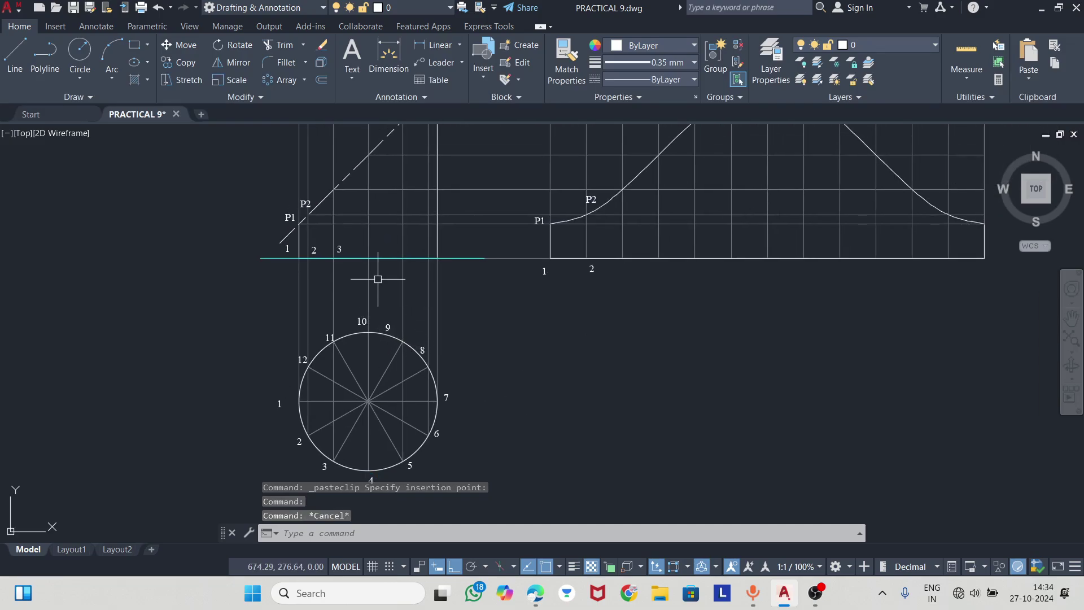
- Place 3 labels below and above the development, next to labels 1 and 2
middle_drag(543, 298, 446, 305)
scroll(548, 281, up, 2)
key(ctrl+v)
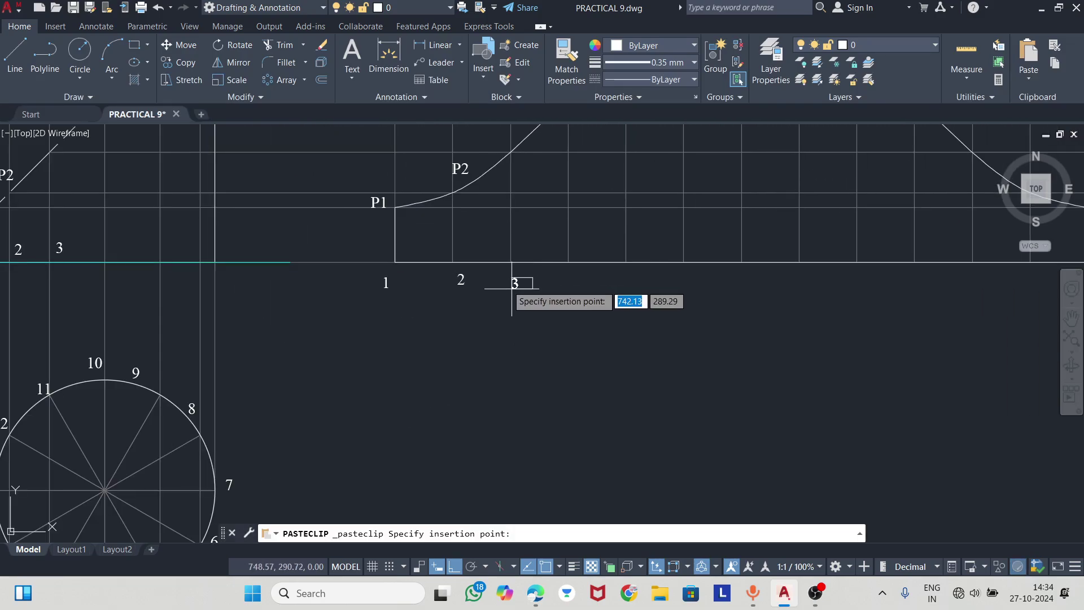
click(512, 284)
middle_drag(497, 326, 438, 350)
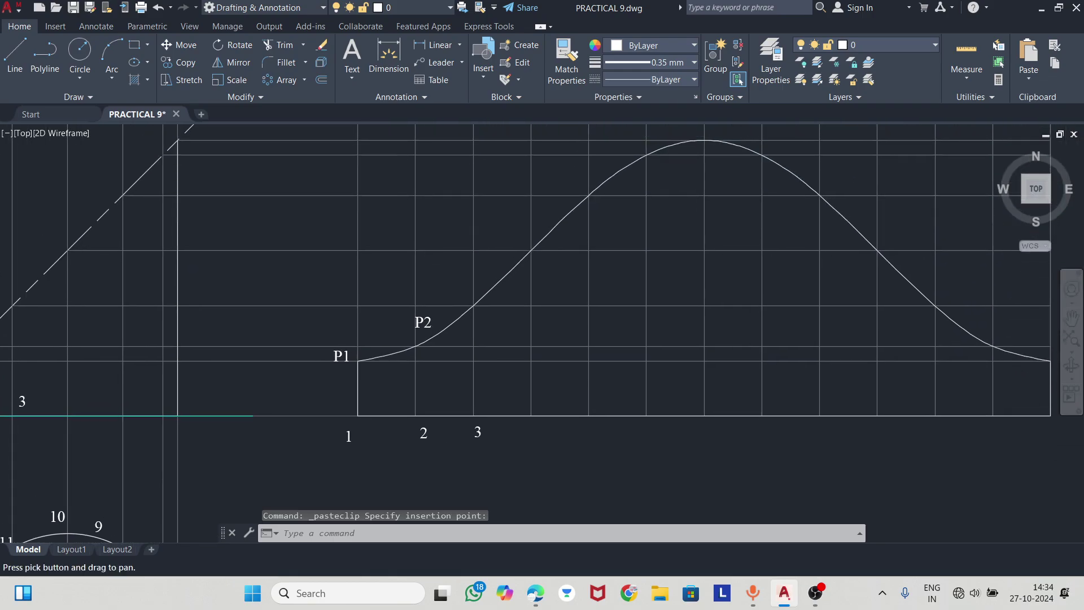
scroll(485, 206, down, 1)
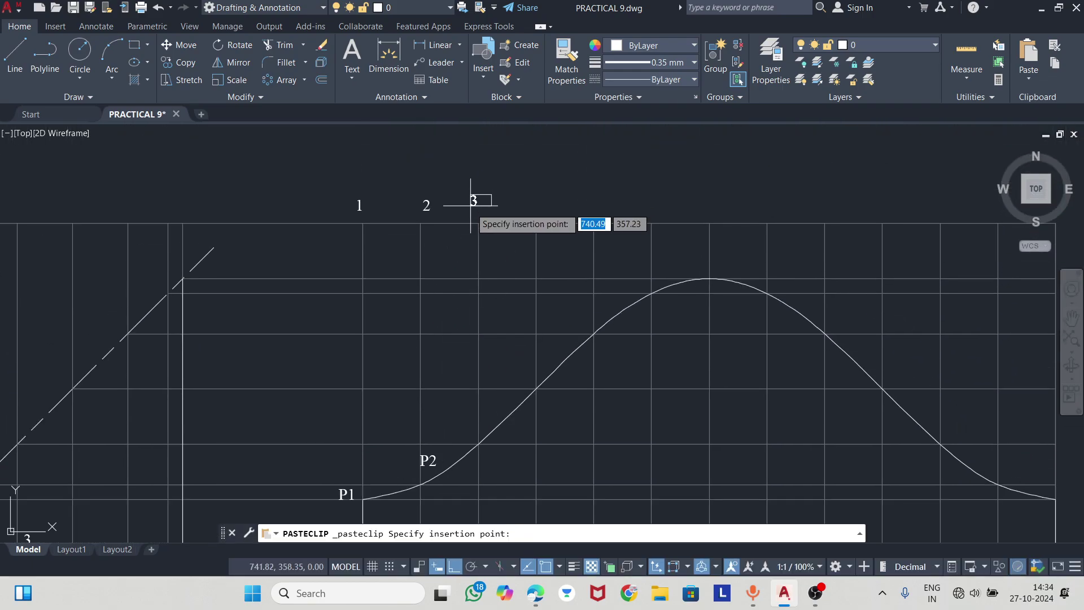
click(477, 213)
- Place a 3 label beside 1' and 2' atop the front view
middle_drag(546, 228, 763, 188)
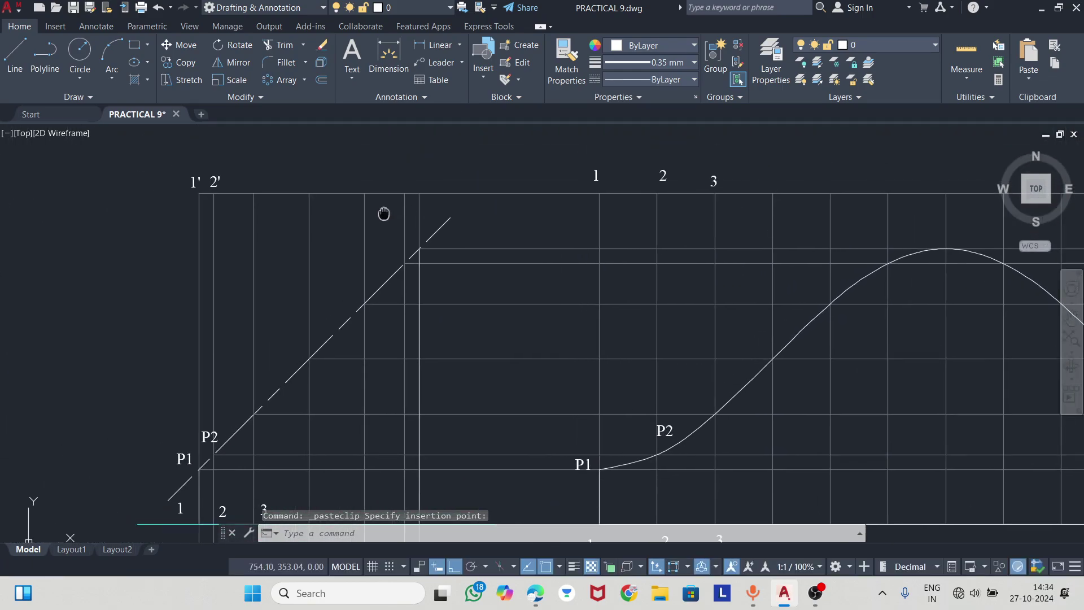
middle_drag(271, 184, 373, 199)
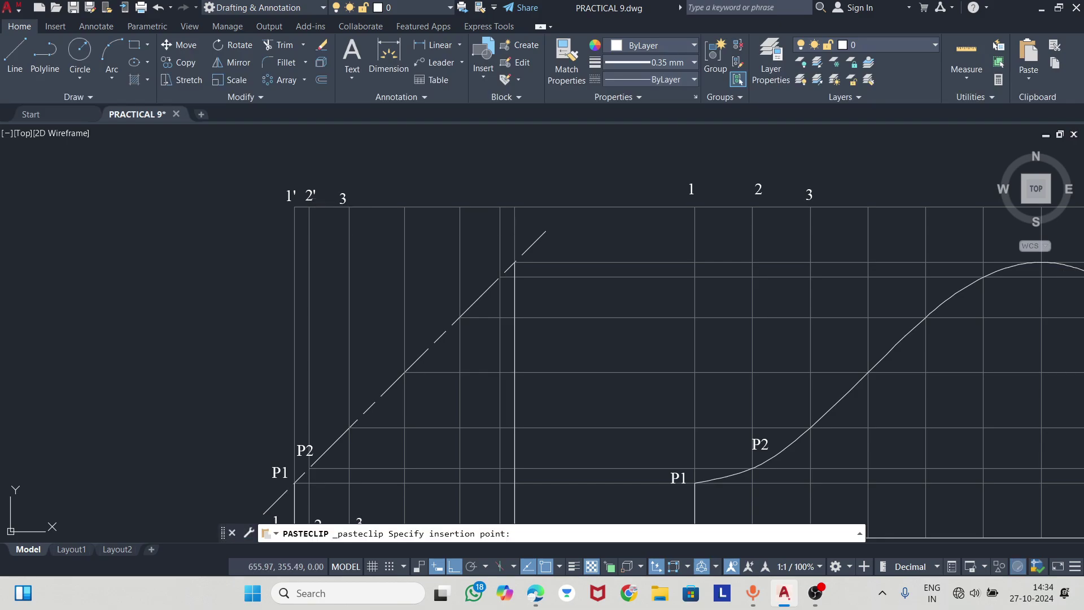
click(281, 269)
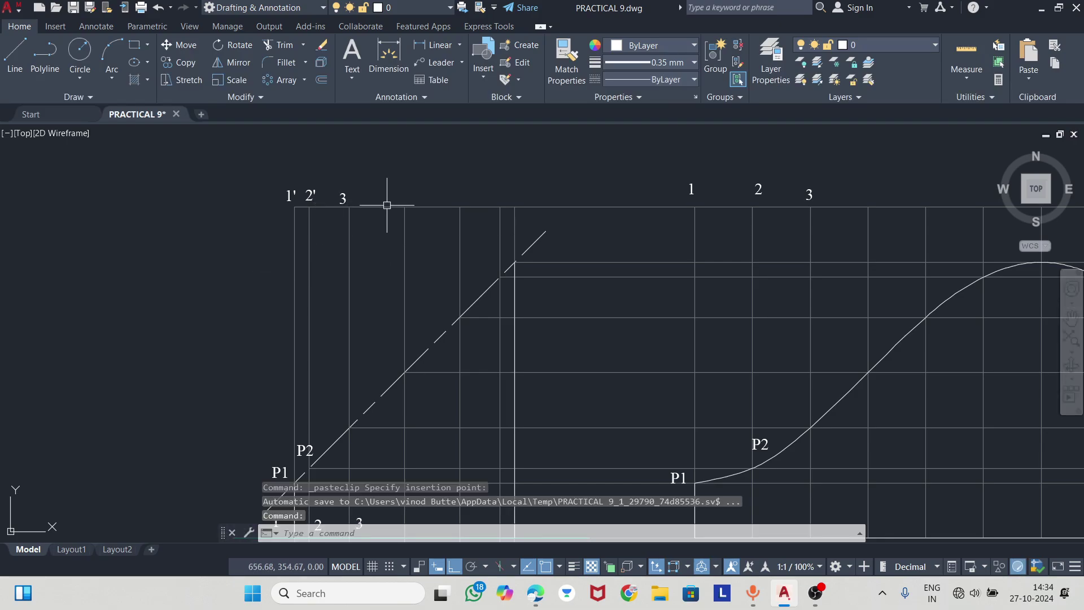
middle_drag(350, 406, 367, 285)
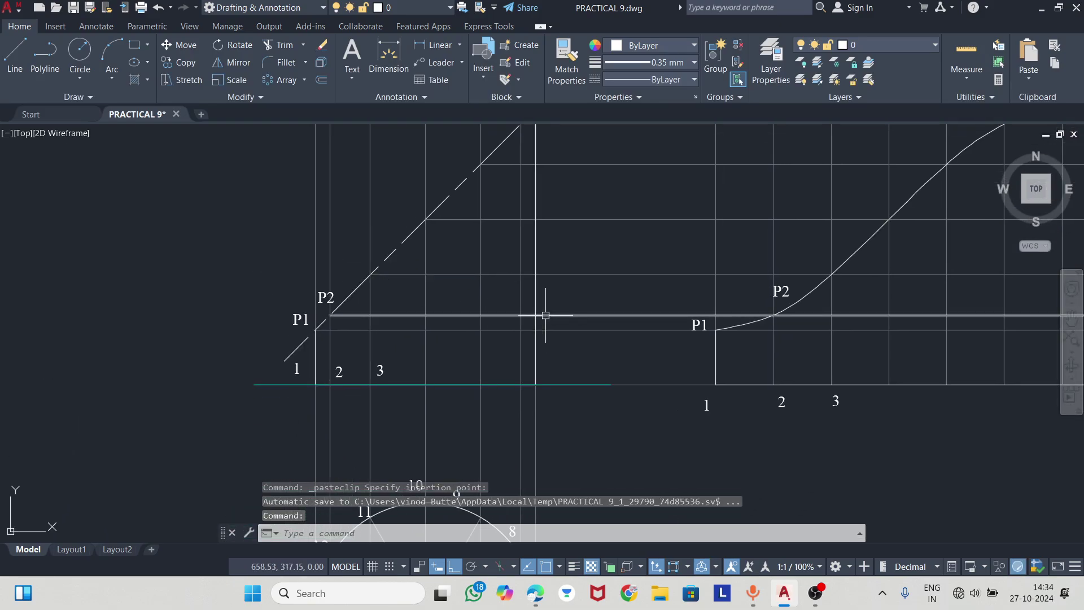
- Copy the P2 label and place the first copies along the inclined cutting line
click(327, 296)
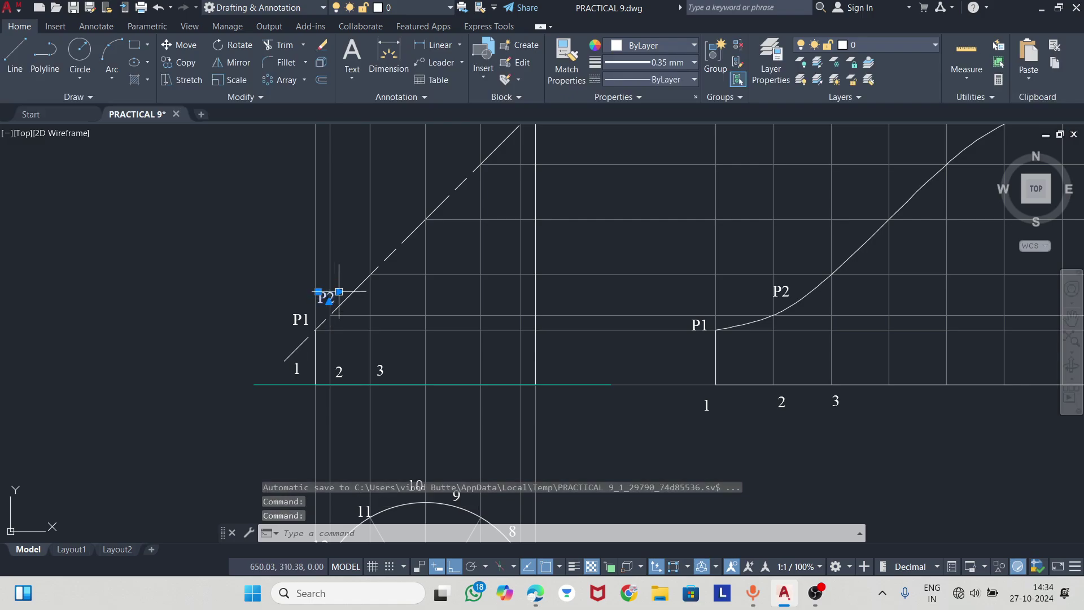
key(ctrl+c)
key(ctrl+v)
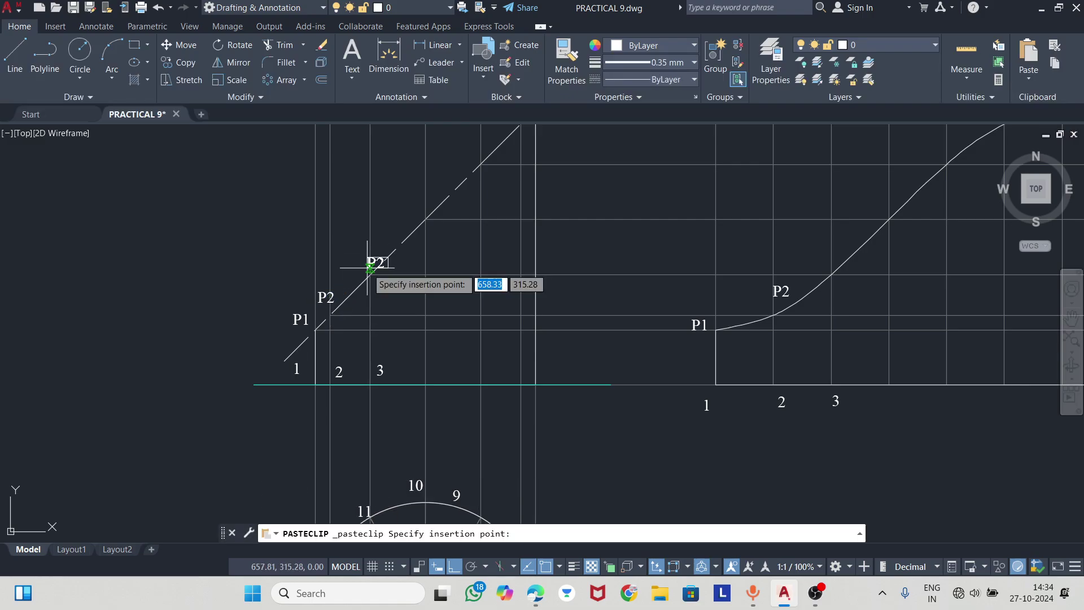
click(404, 214)
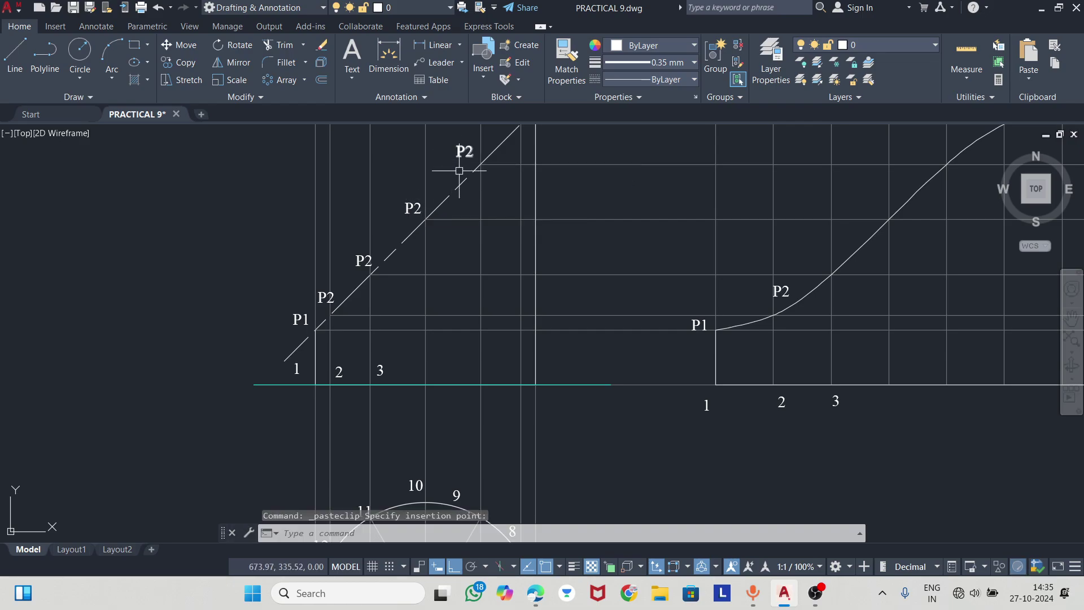
middle_drag(456, 160, 350, 279)
scroll(405, 226, up, 2)
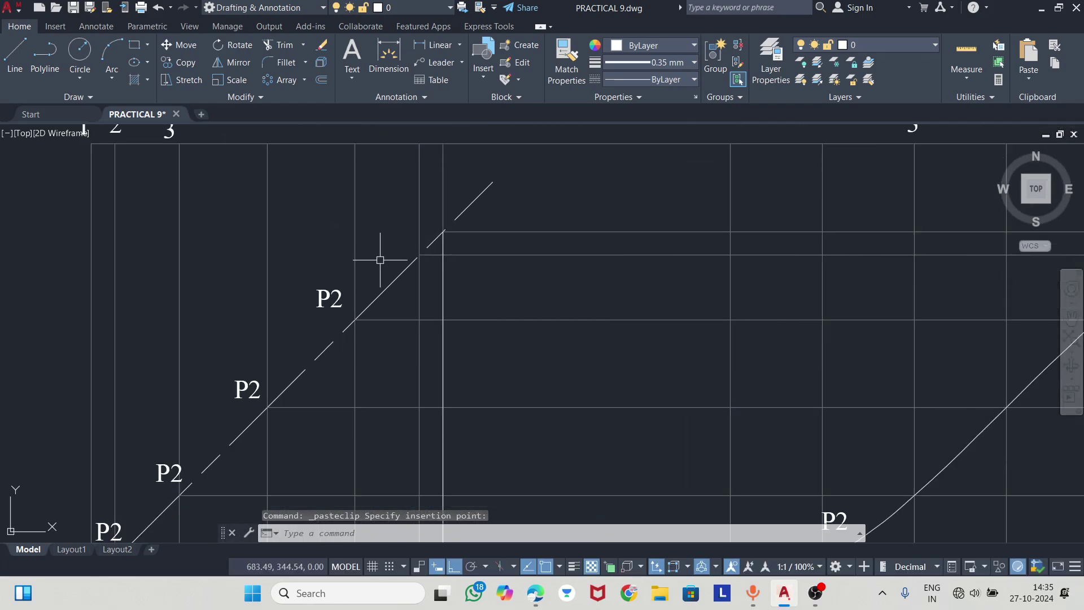
click(387, 247)
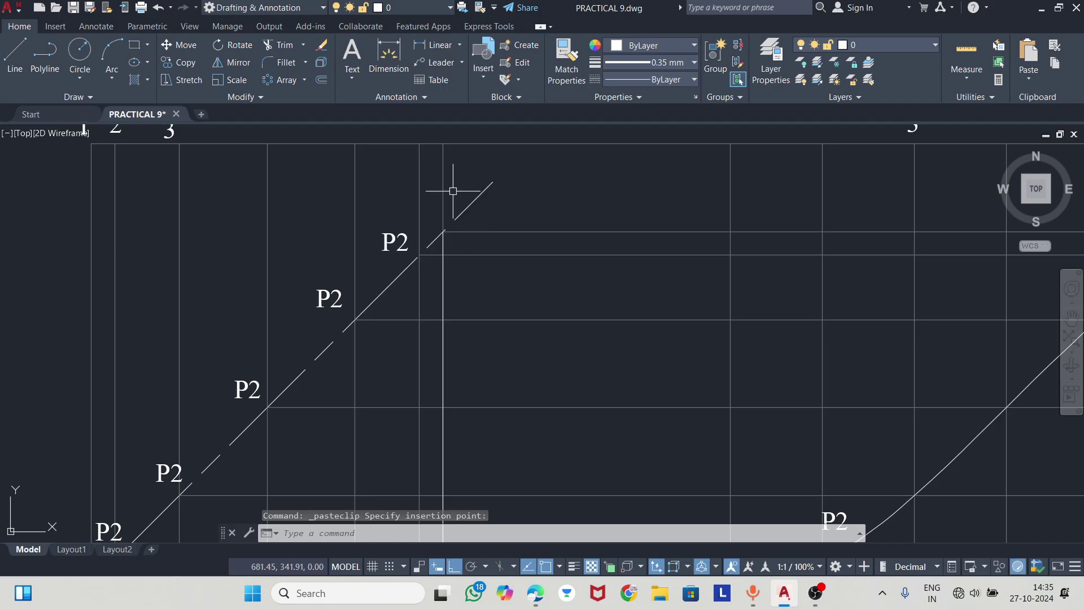
key(ctrl+v)
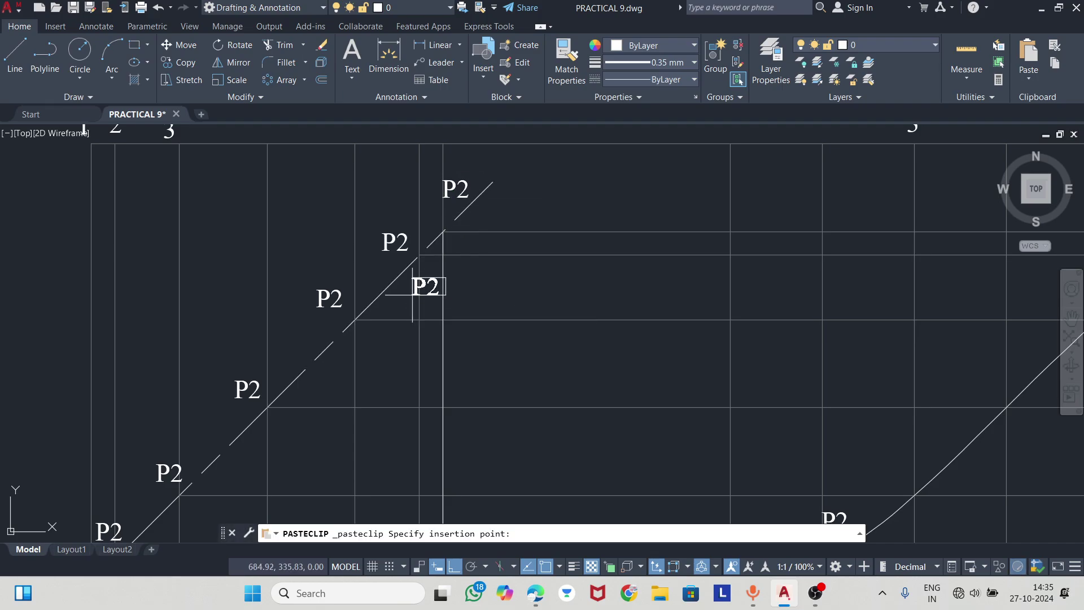
click(416, 291)
- Add P2 copies at the remaining generator intersections, down to beside P1 near generator 2
middle_drag(368, 398, 405, 347)
key(ctrl+v)
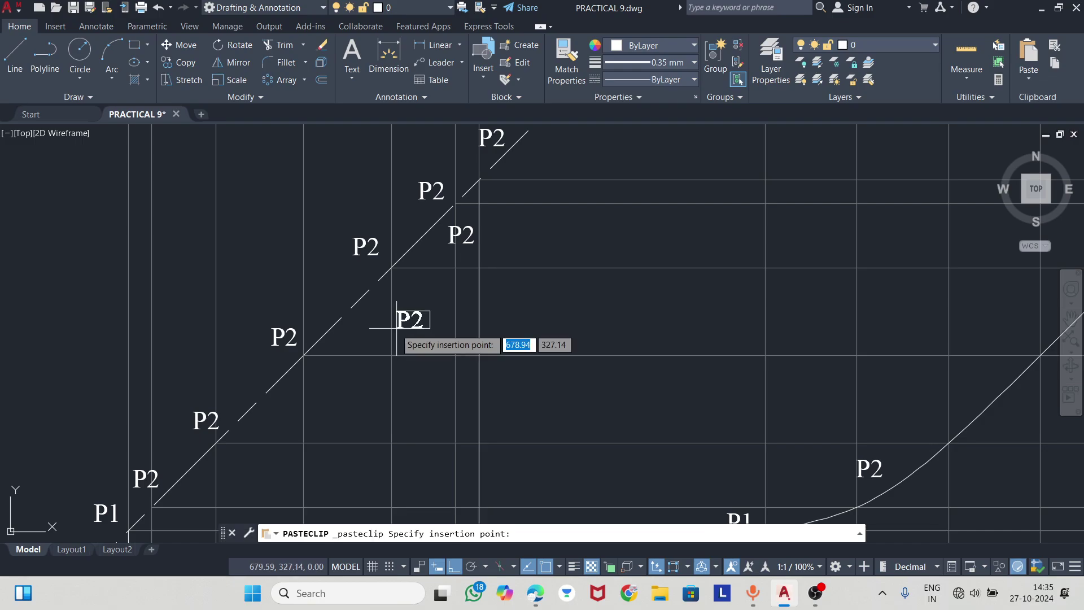
click(404, 292)
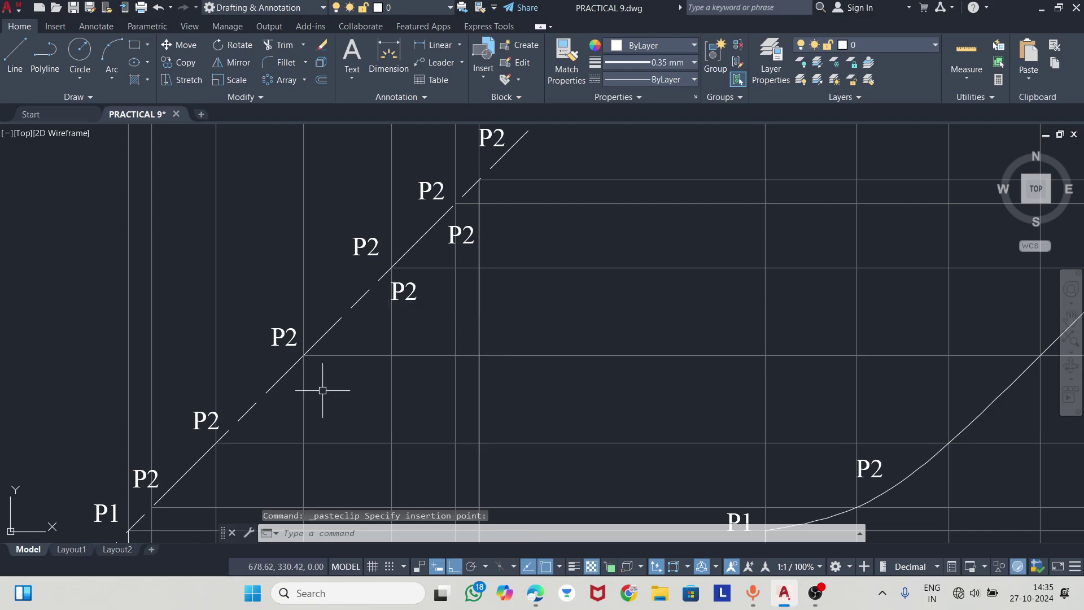
key(ctrl+v)
click(323, 389)
scroll(344, 384, down, 5)
scroll(366, 373, up, 5)
middle_drag(395, 373, 456, 336)
key(ctrl+v)
click(414, 310)
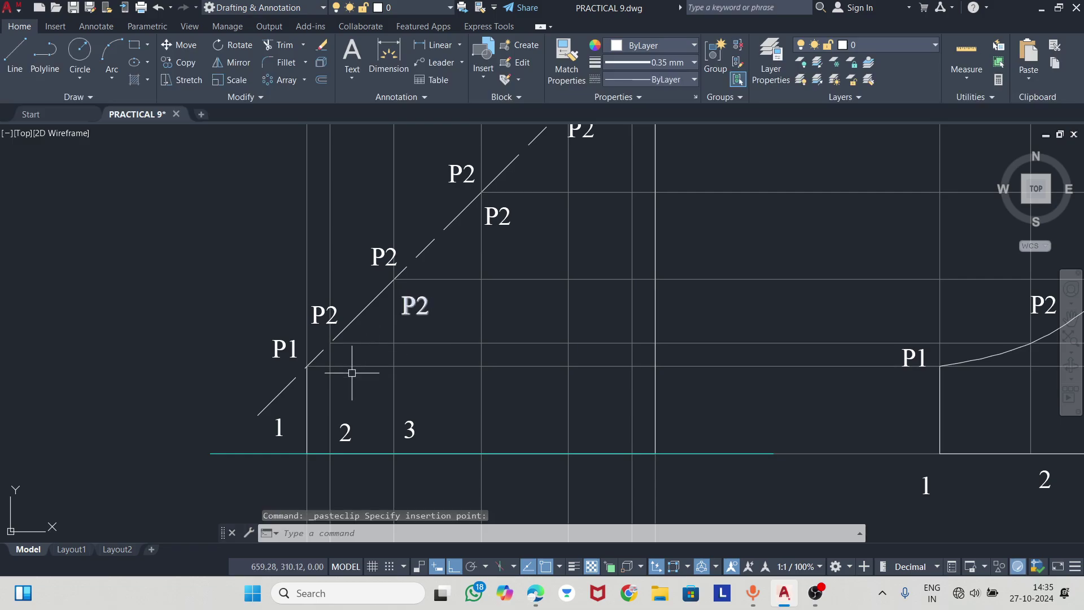
click(350, 357)
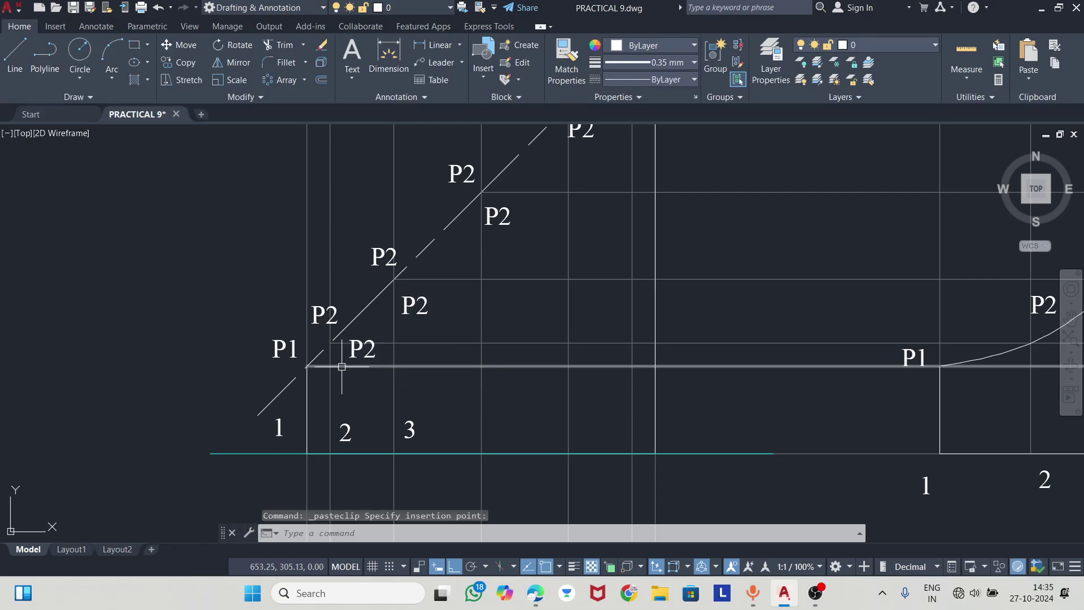
scroll(342, 366, down, 3)
middle_drag(545, 368, 429, 376)
key(ctrl+v)
- Place P2 labels at generator 2 and the next points up the rising development curve
scroll(581, 345, up, 2)
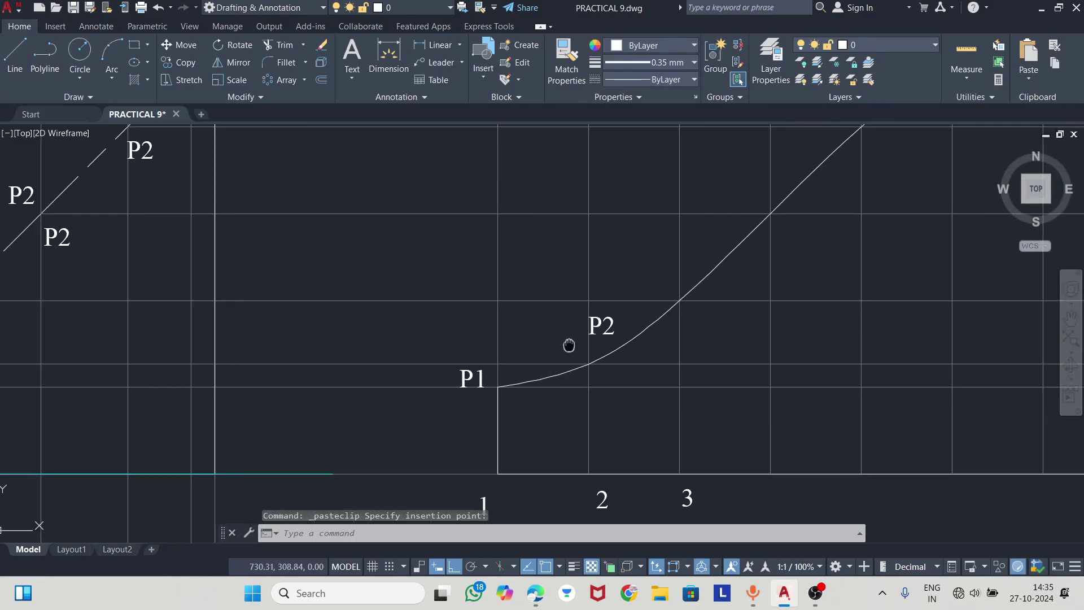
middle_drag(571, 344, 485, 337)
click(485, 337)
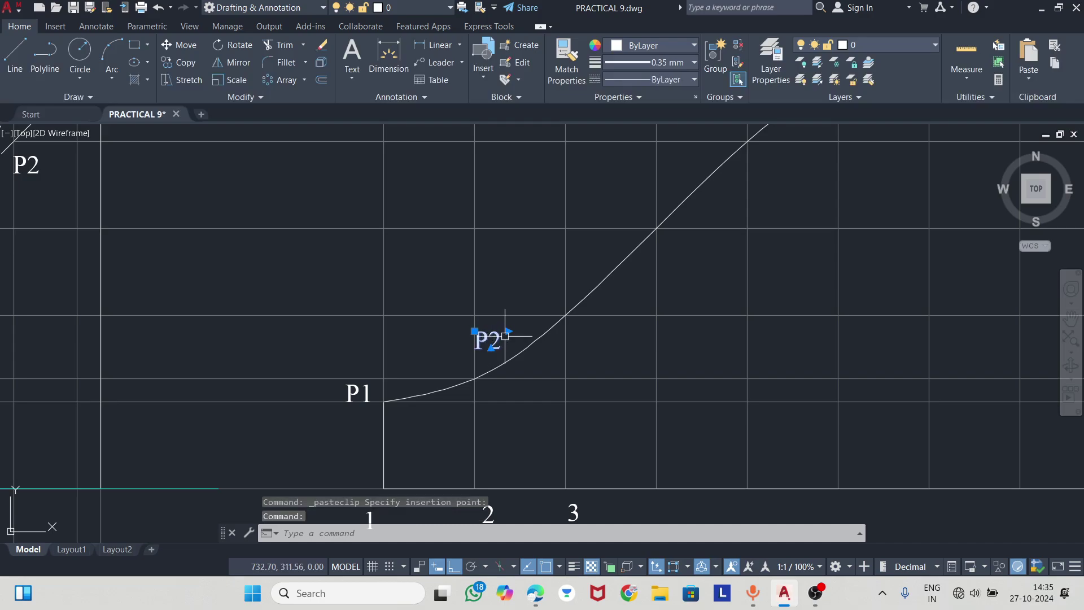
key(ctrl+c)
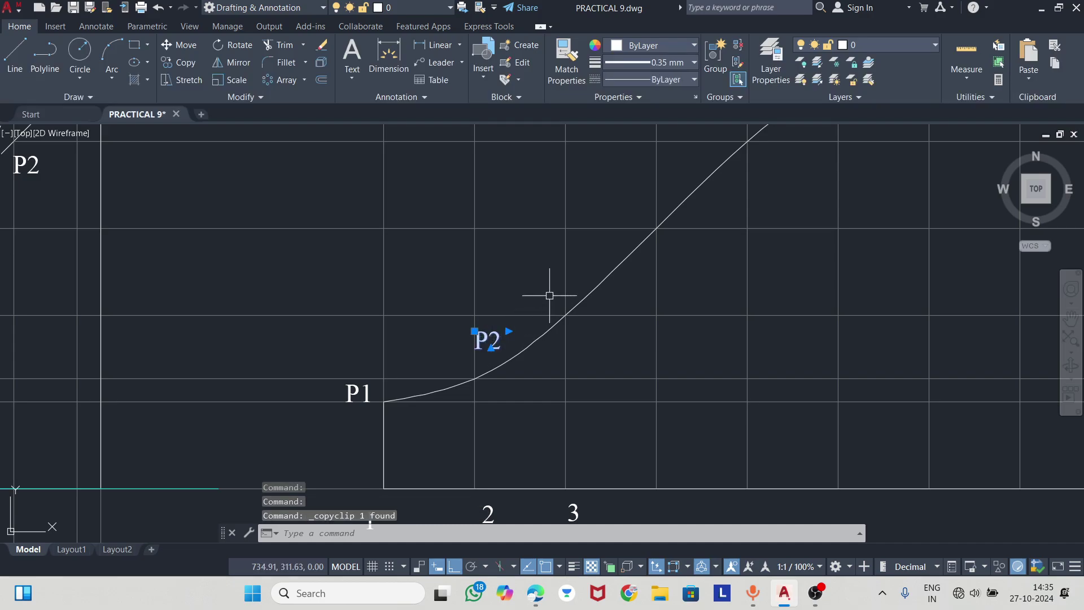
key(ctrl+v)
middle_drag(561, 287, 431, 345)
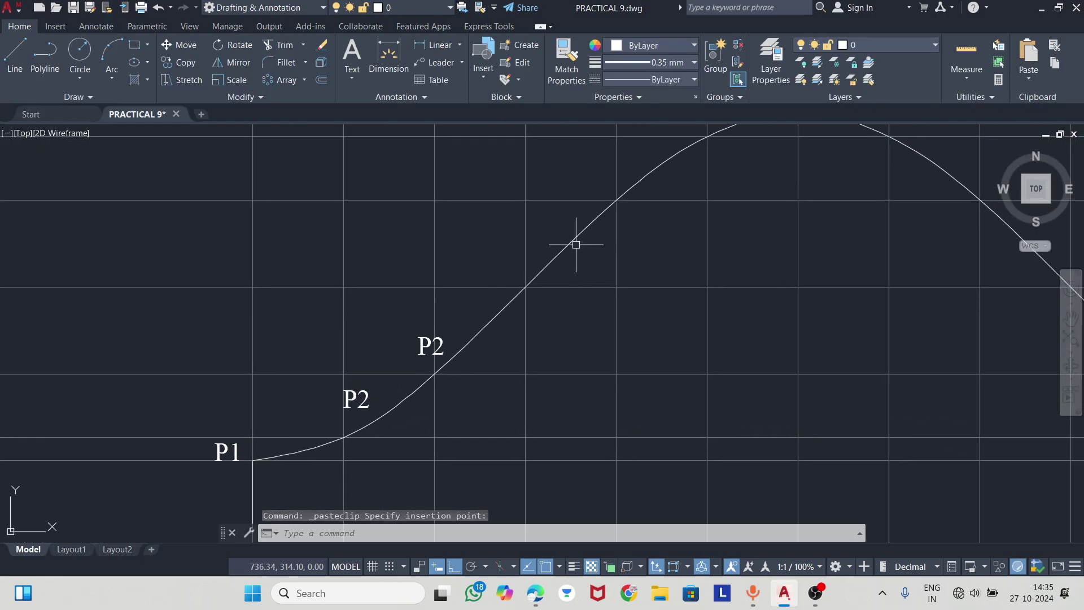
click(498, 275)
middle_drag(642, 218, 504, 311)
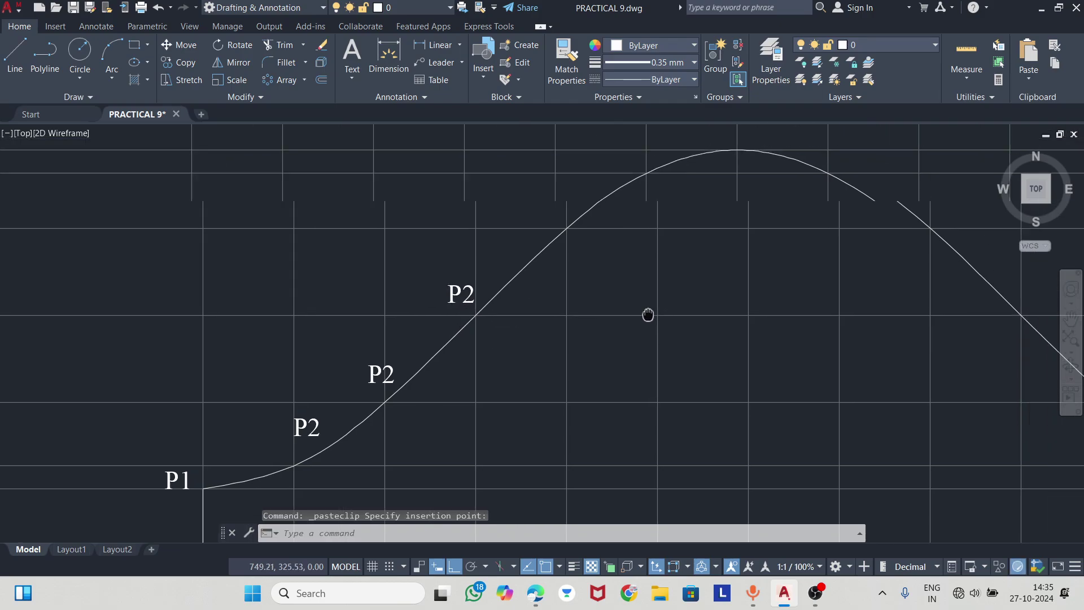
key(ctrl+v)
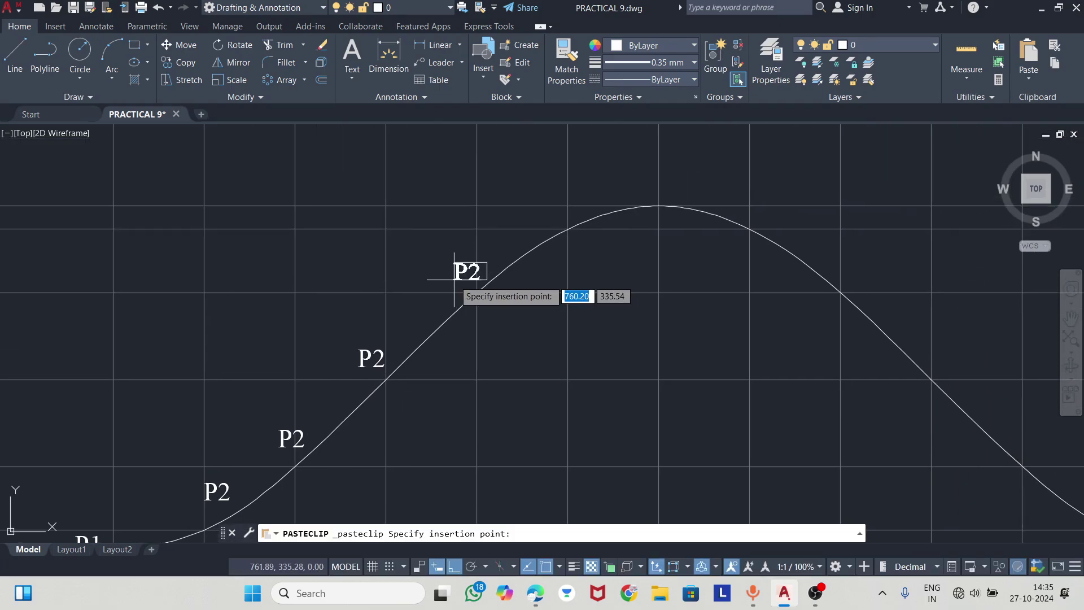
click(455, 281)
key(ctrl+v)
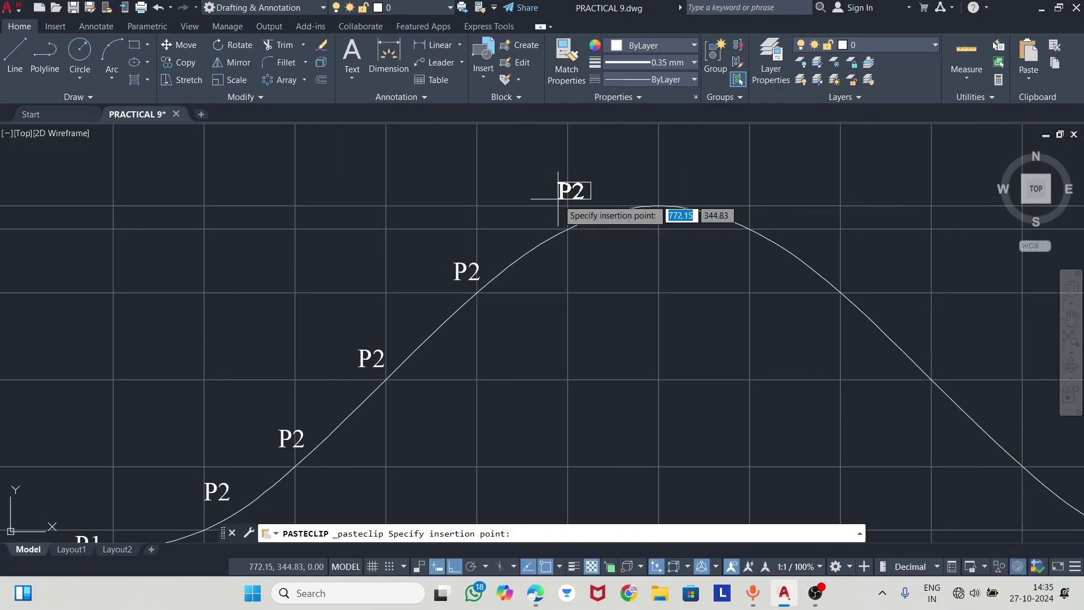
click(546, 207)
- Place P2 labels at the curve's peak and along its descending side
key(ctrl+v)
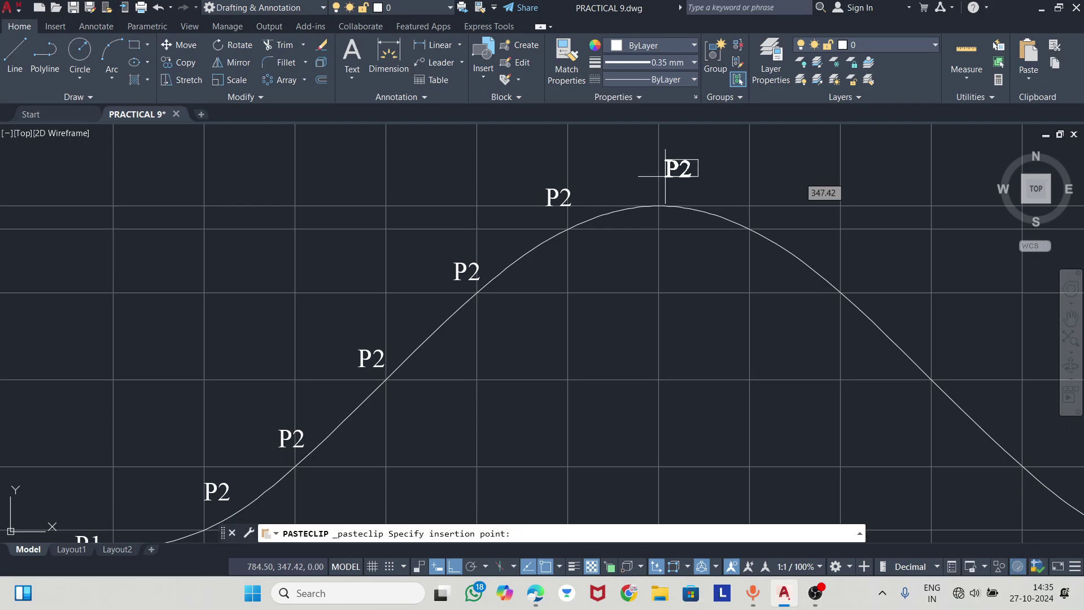
click(666, 178)
click(652, 182)
middle_drag(743, 209, 662, 196)
click(697, 196)
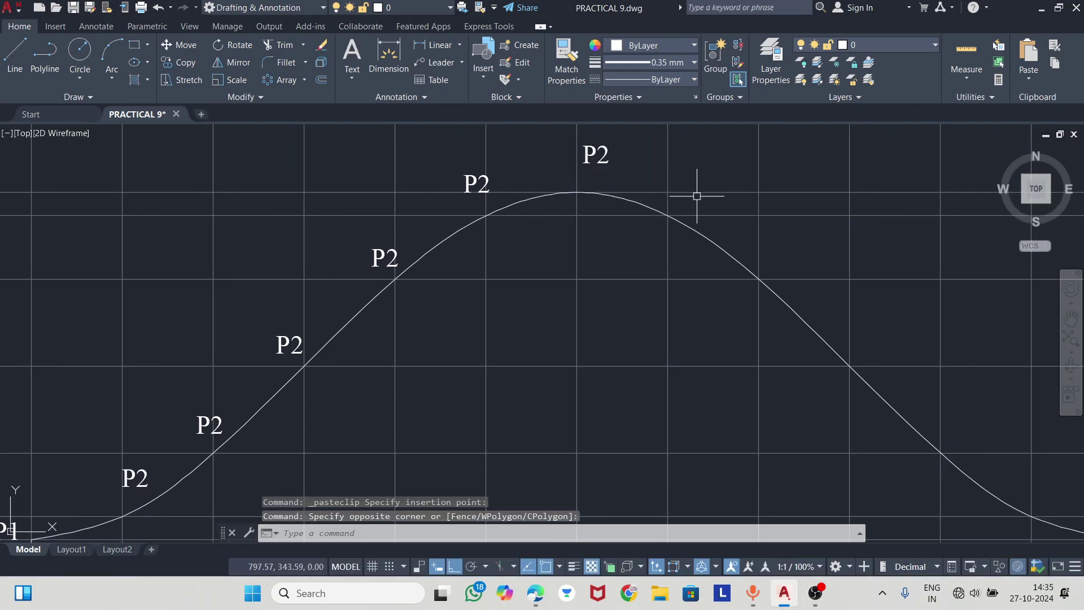
key(ctrl+v)
click(691, 209)
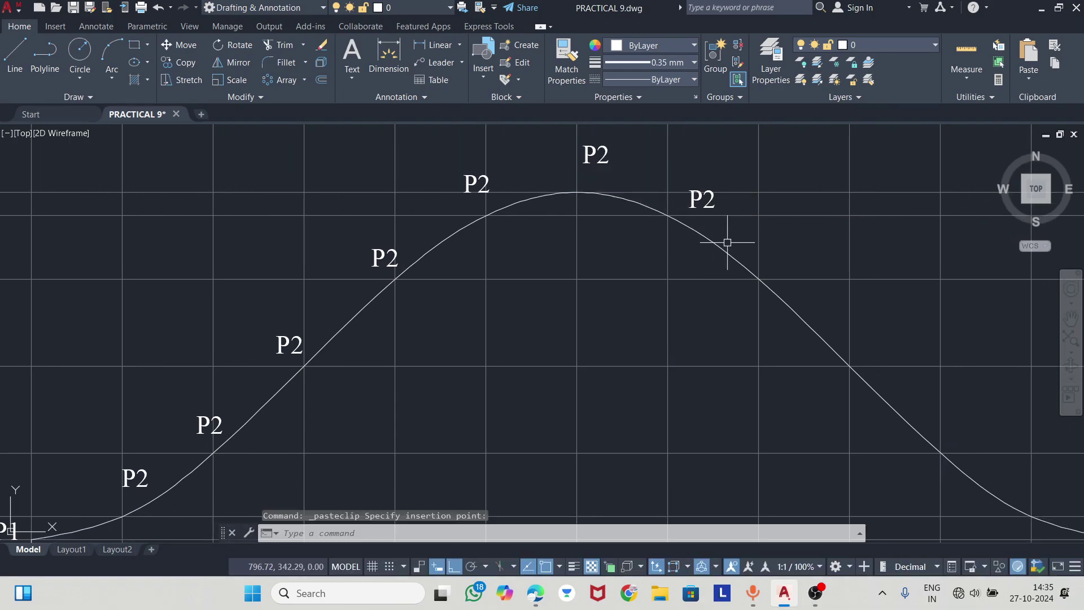
middle_drag(837, 264, 670, 249)
key(ctrl+v)
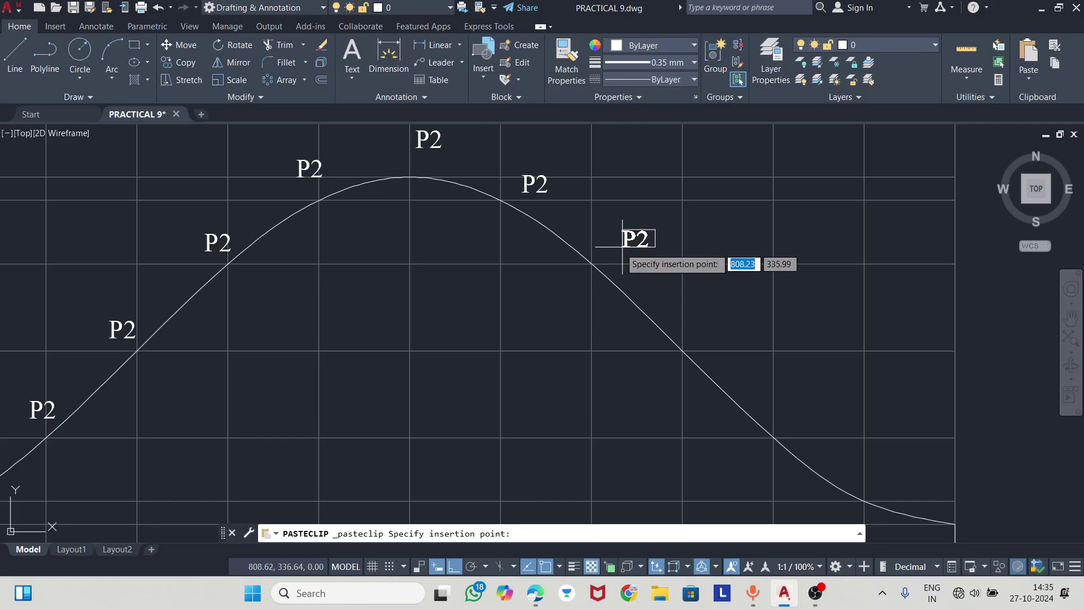
click(626, 240)
- Place P2 labels down the falling curve to its right end
scroll(648, 274, down, 4)
middle_drag(644, 339, 540, 331)
scroll(558, 300, up, 2)
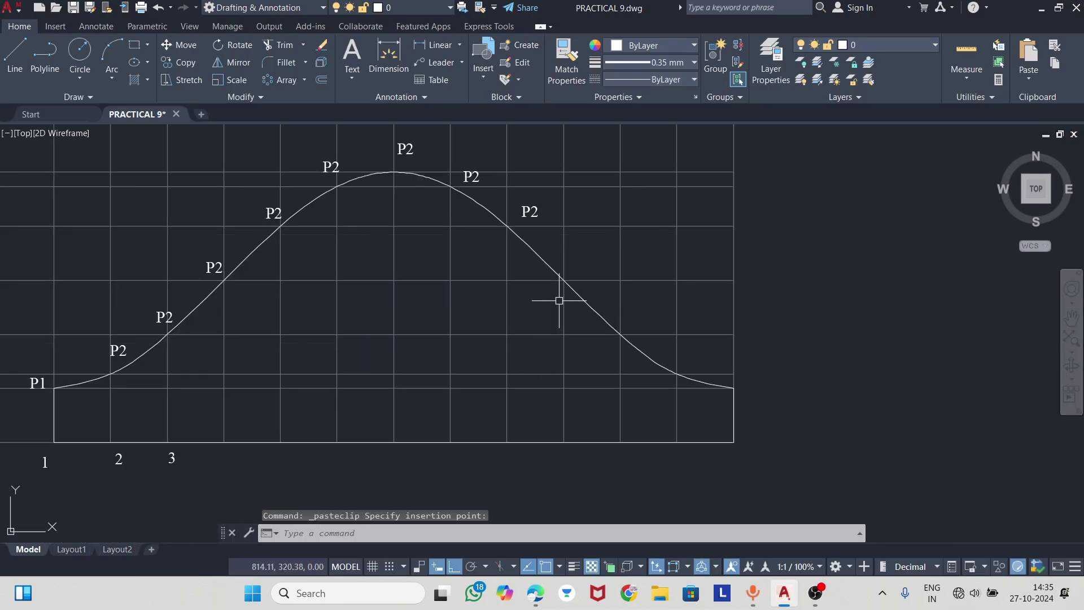
click(570, 272)
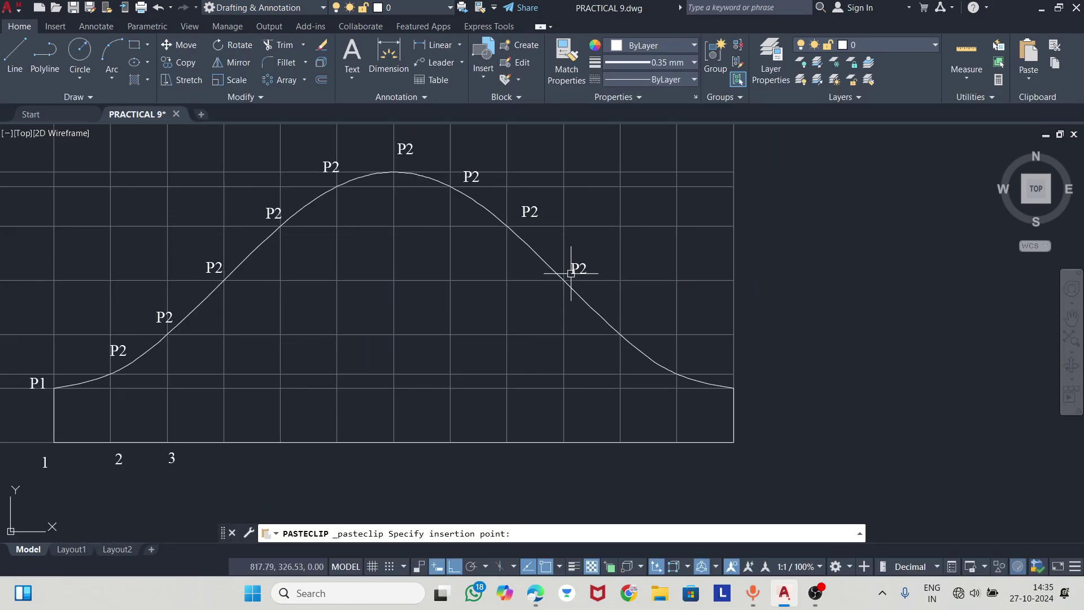
key(ctrl+v)
click(633, 323)
click(627, 332)
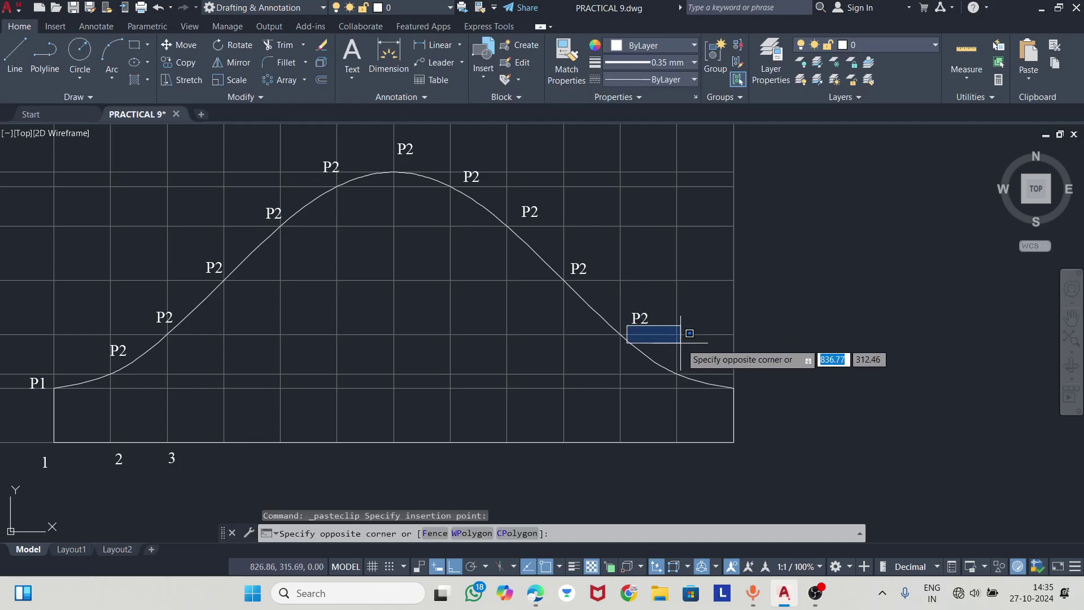
key(ctrl+v)
click(685, 374)
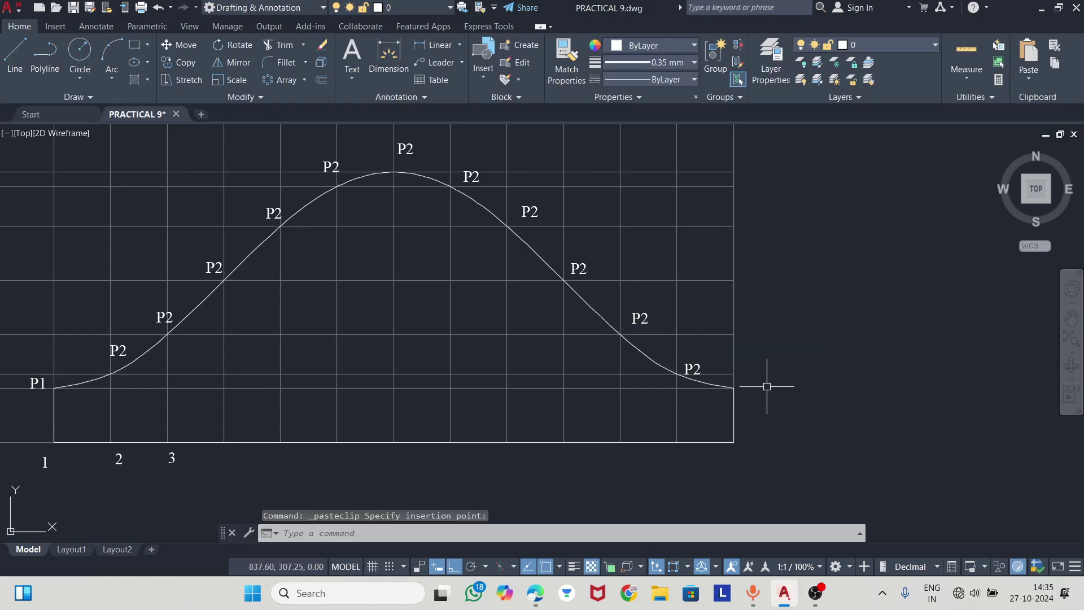
key(ctrl+v)
click(753, 387)
- Copy the generator 3 label and place a copy under the development
middle_drag(779, 394, 946, 308)
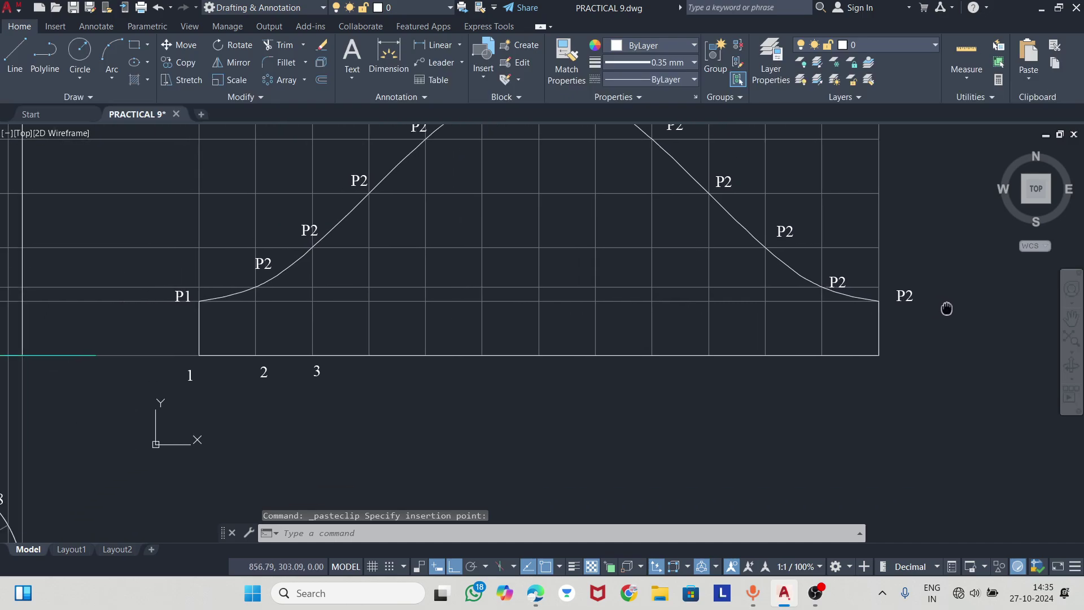
middle_drag(395, 421, 482, 348)
click(402, 296)
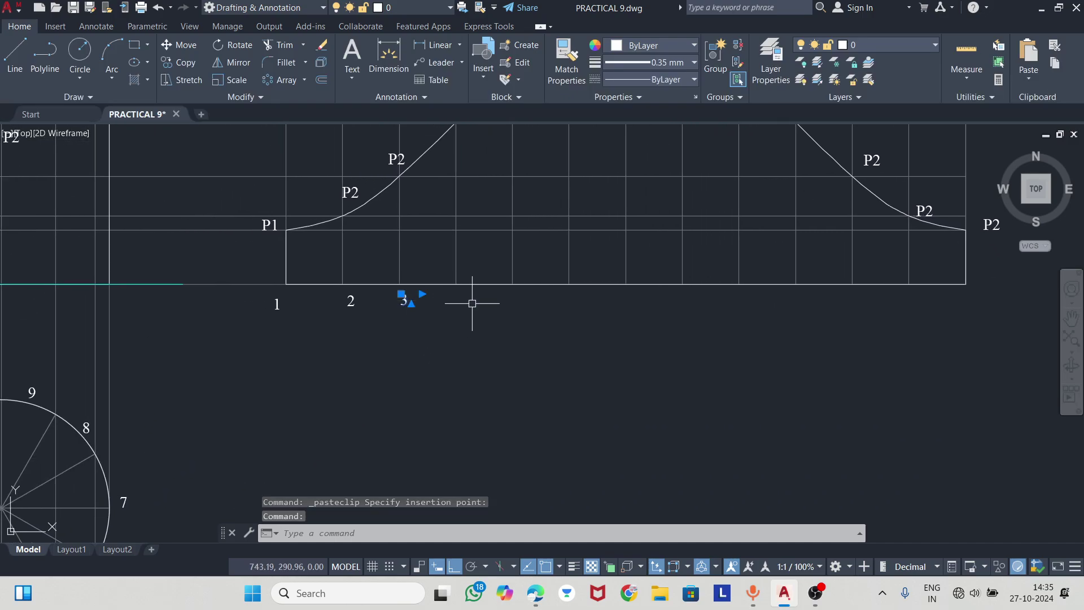
key(ctrl+c)
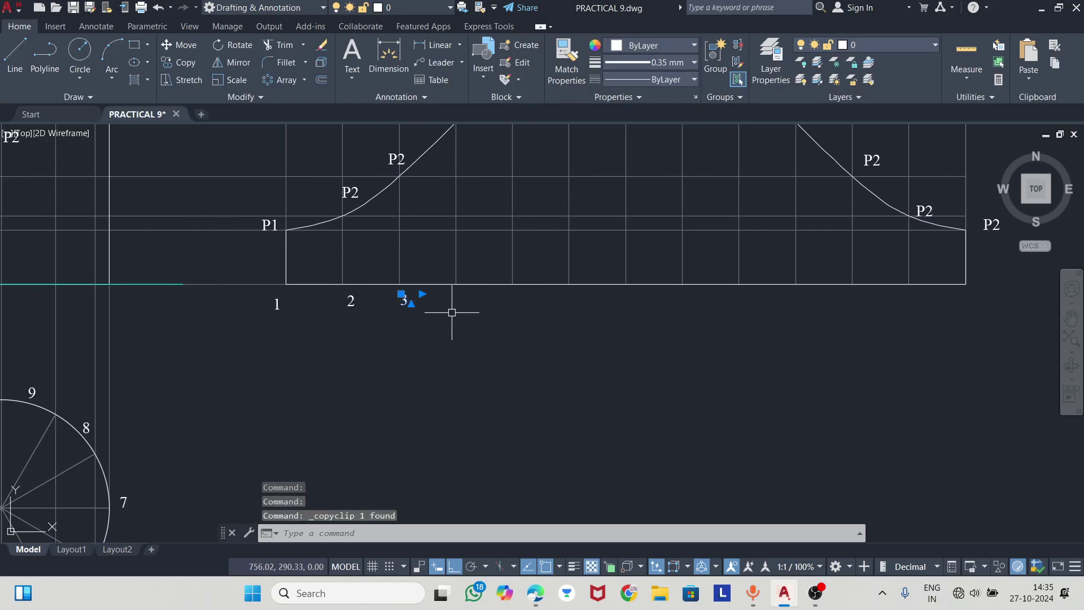
key(ctrl+v)
click(453, 305)
key(ctrl+v)
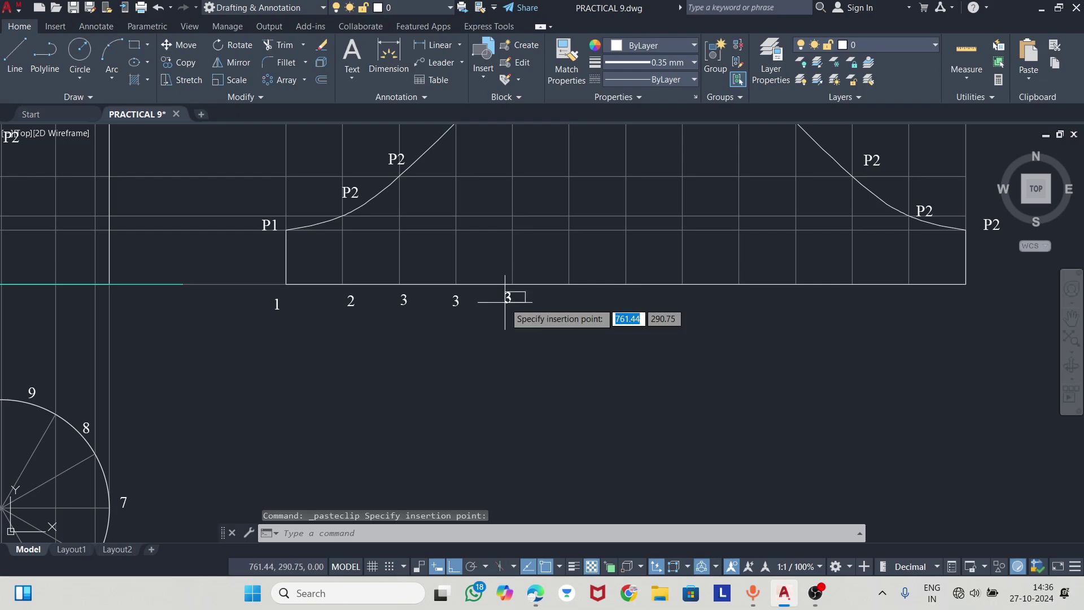
- Place a 3 label beneath each remaining generator along the development's base, out to its right end
click(505, 302)
key(ctrl+v)
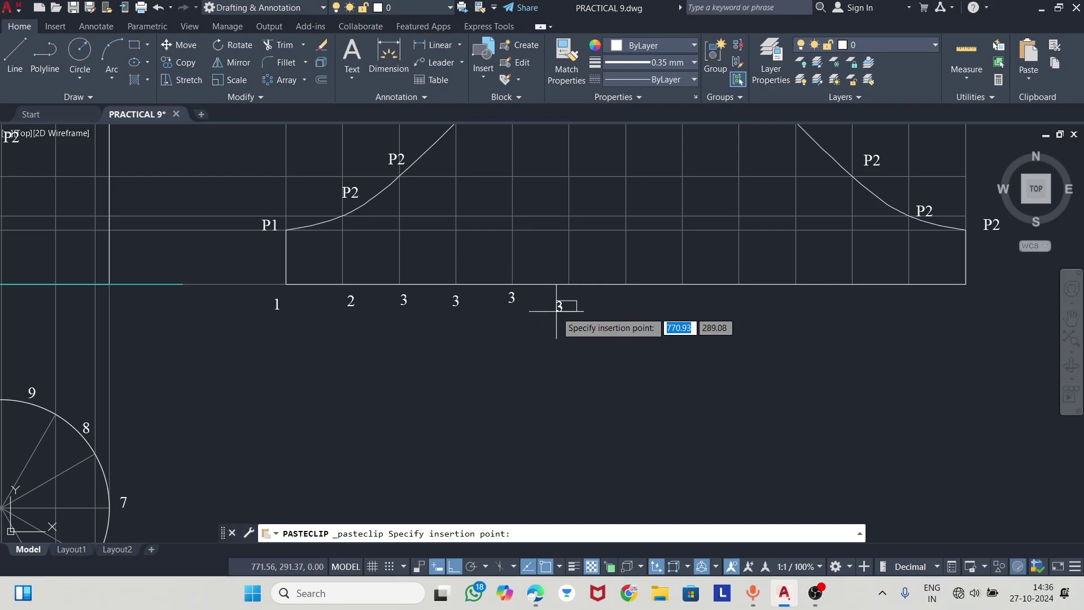
click(560, 301)
key(ctrl+v)
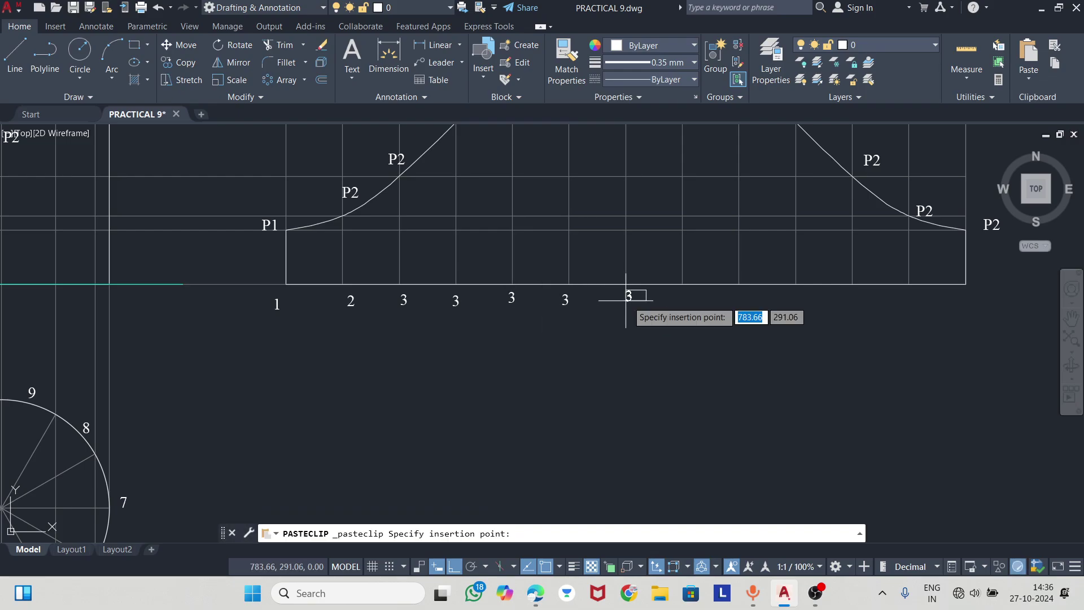
click(625, 302)
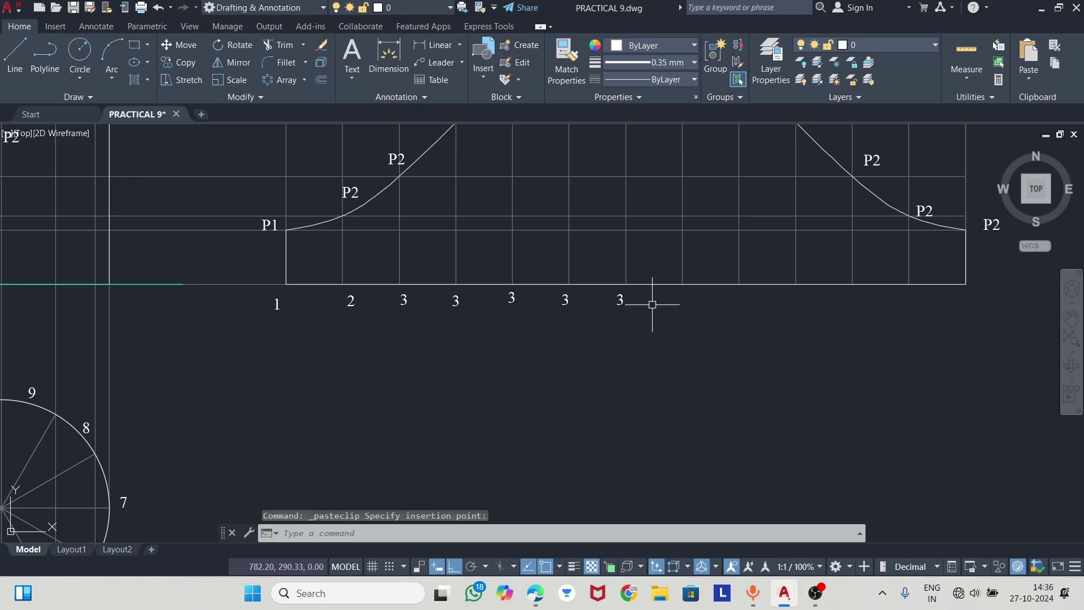
key(ctrl+v)
click(682, 303)
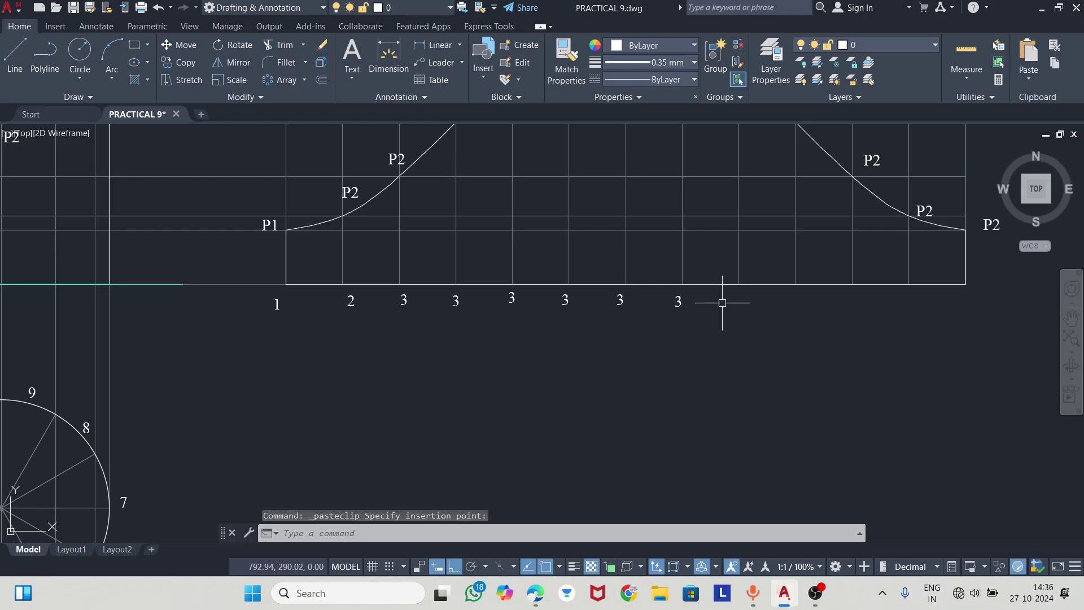
key(ctrl+v)
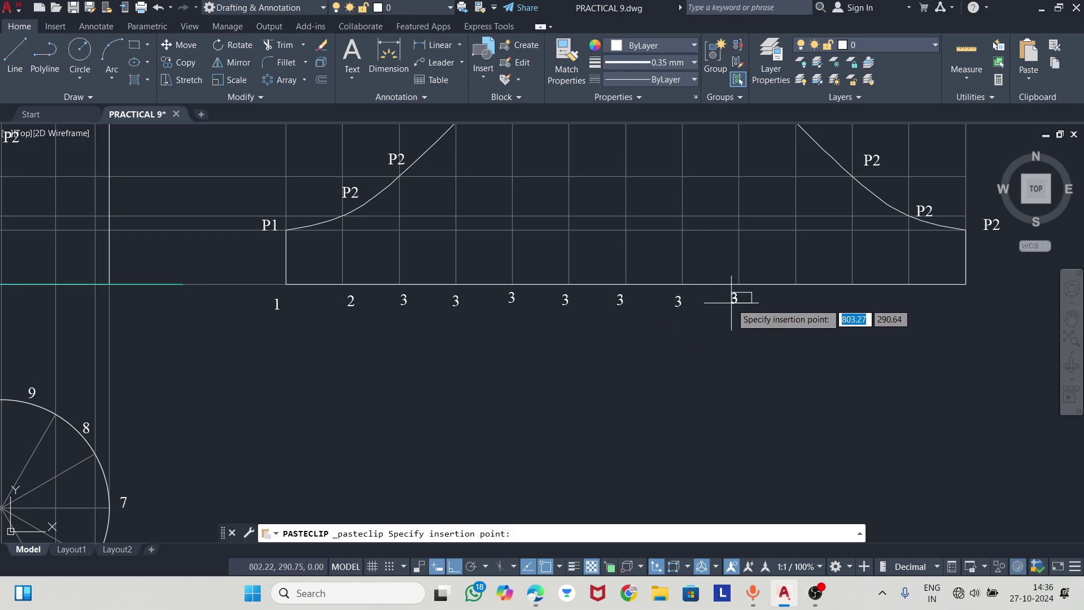
click(738, 300)
key(ctrl+v)
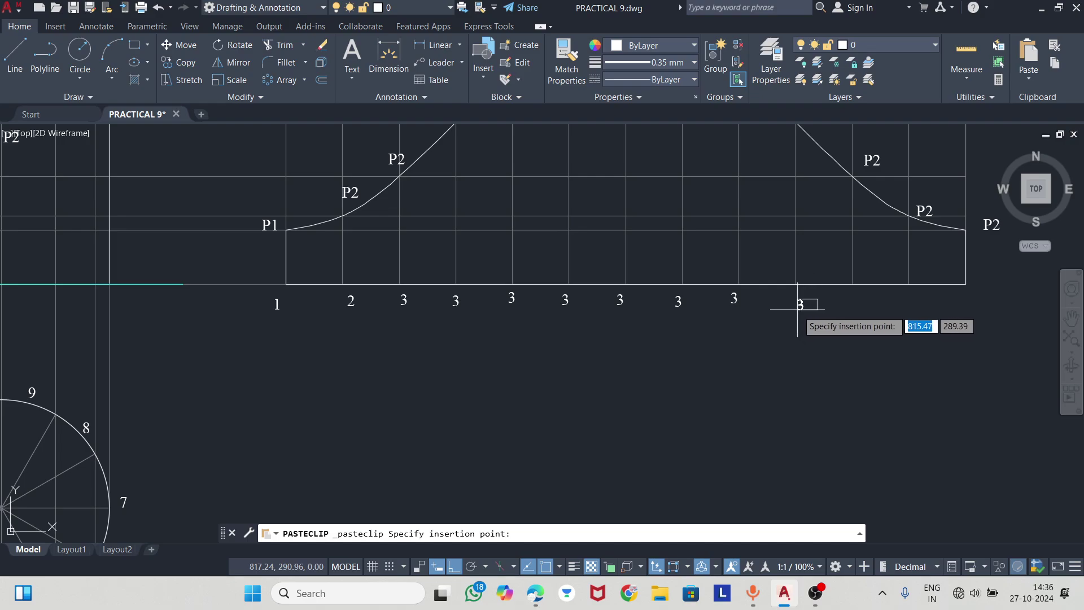
click(799, 299)
key(ctrl+v)
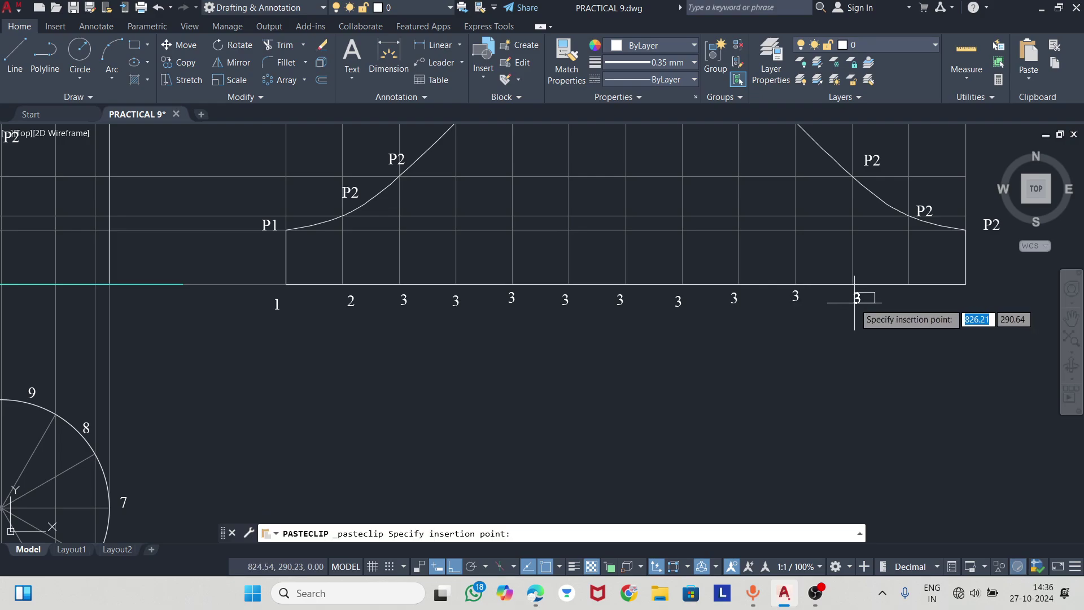
click(852, 301)
key(ctrl+v)
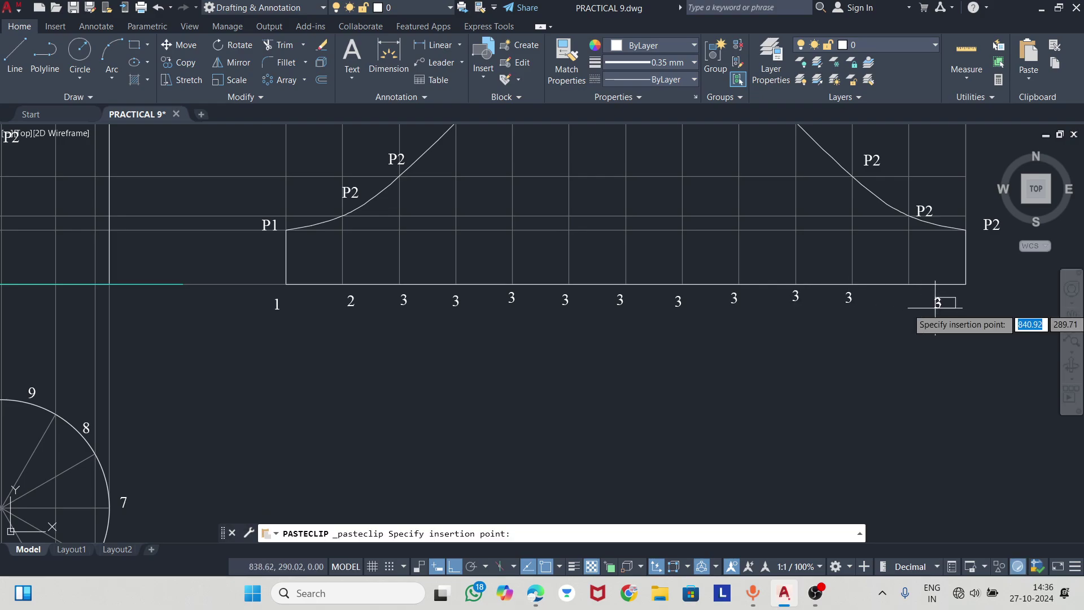
click(905, 300)
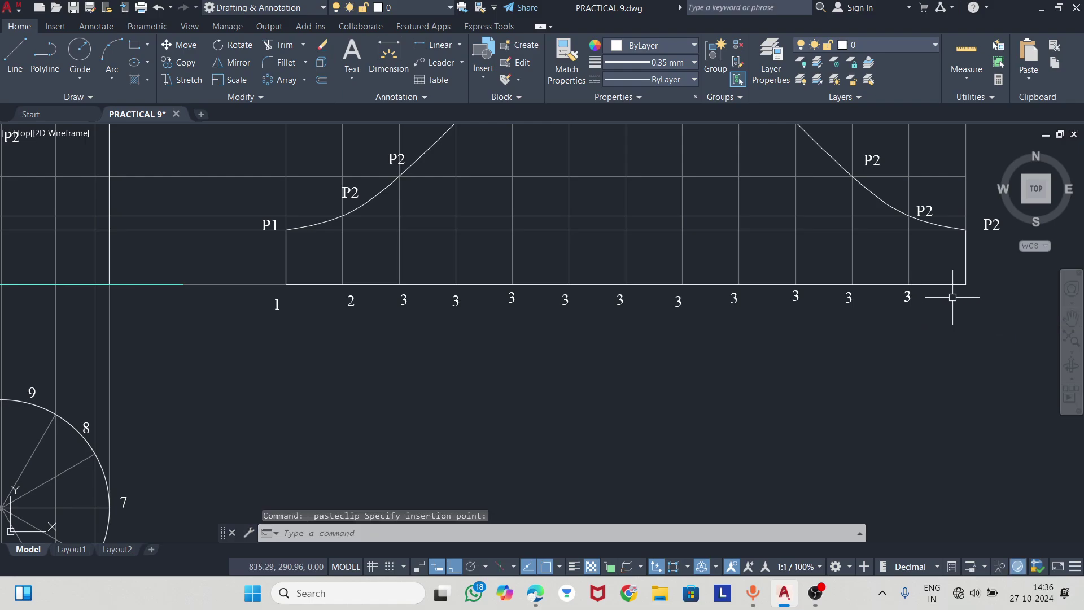
key(ctrl+v)
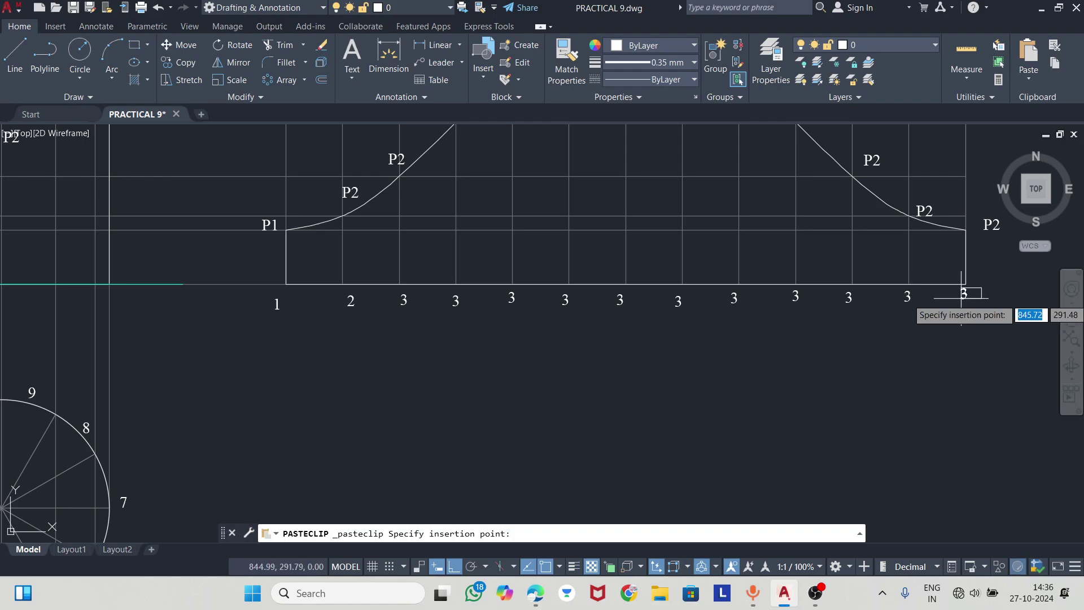
click(963, 294)
key(Escape)
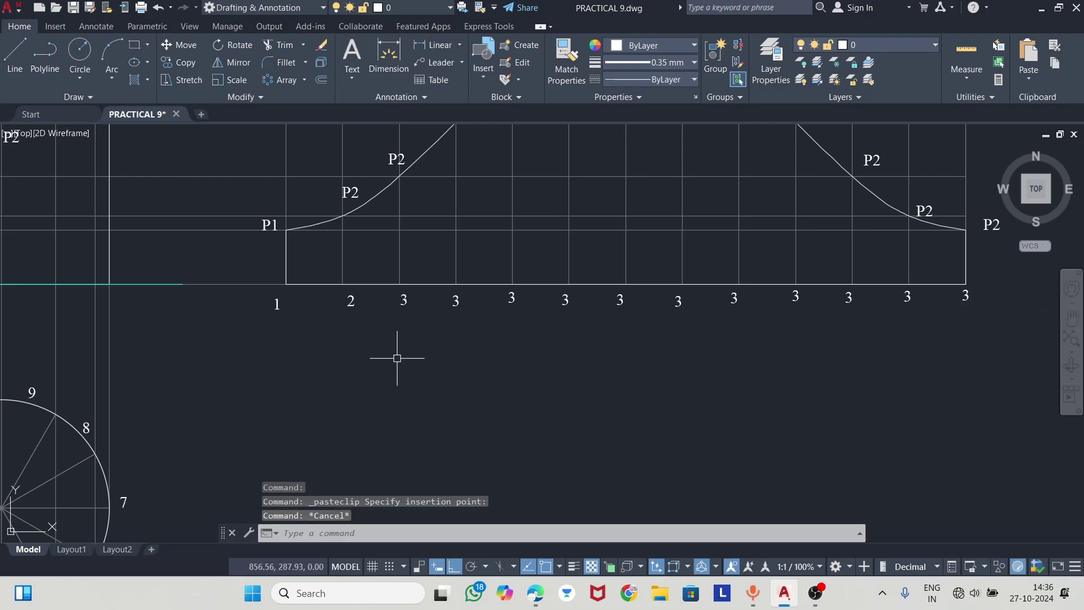
- Copy the 2' label and place three copies above the front view's top edge
scroll(397, 357, down, 5)
scroll(503, 310, up, 1)
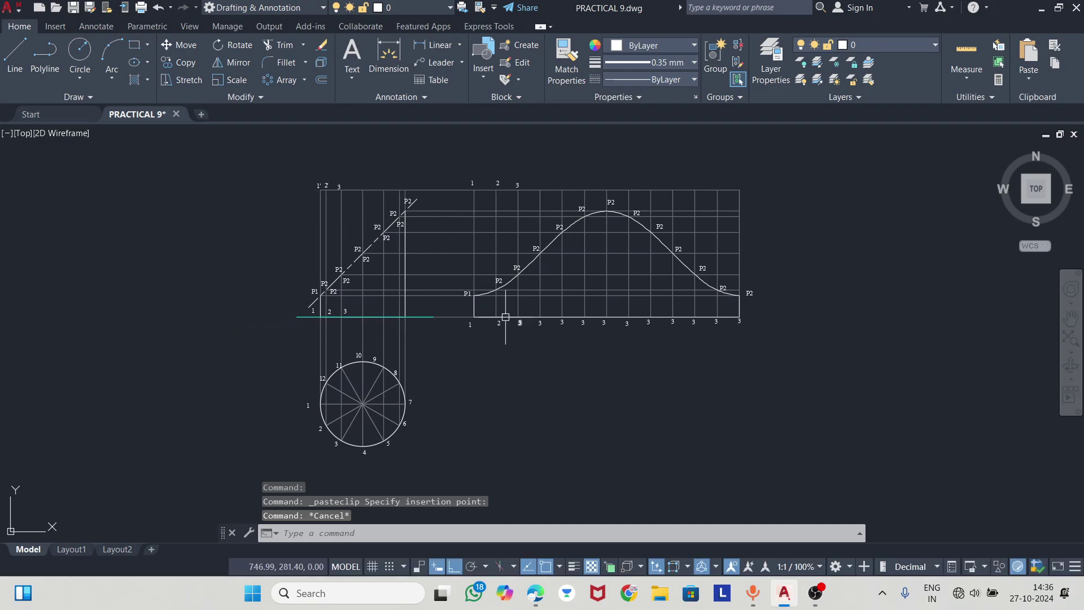
scroll(472, 203, up, 4)
mouse_move(473, 203)
middle_down()
mouse_move(597, 225)
mouse_move(450, 239)
middle_up()
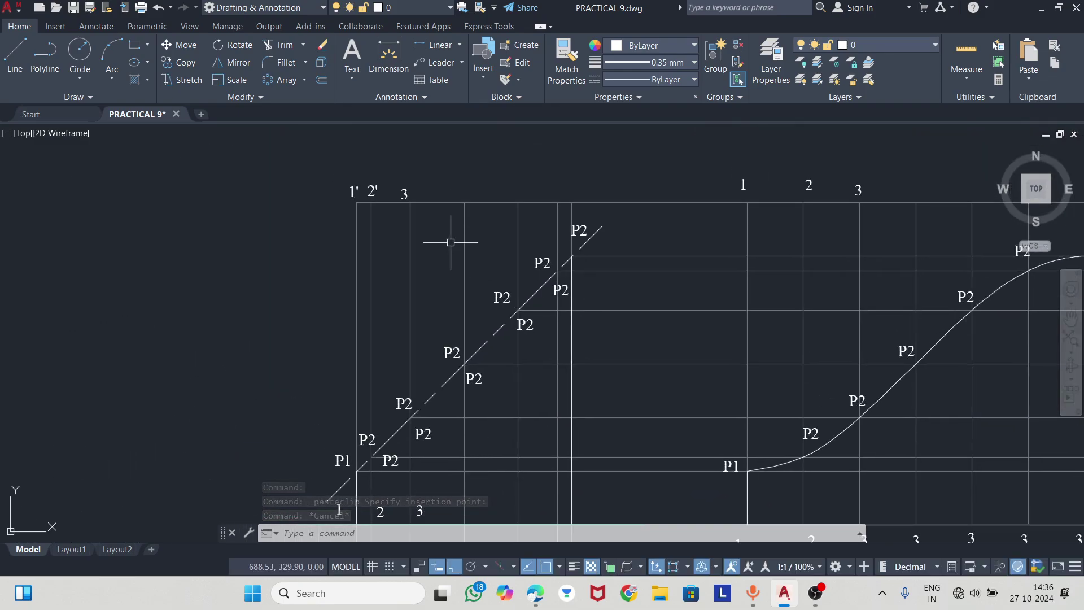
scroll(419, 208, up, 2)
click(343, 180)
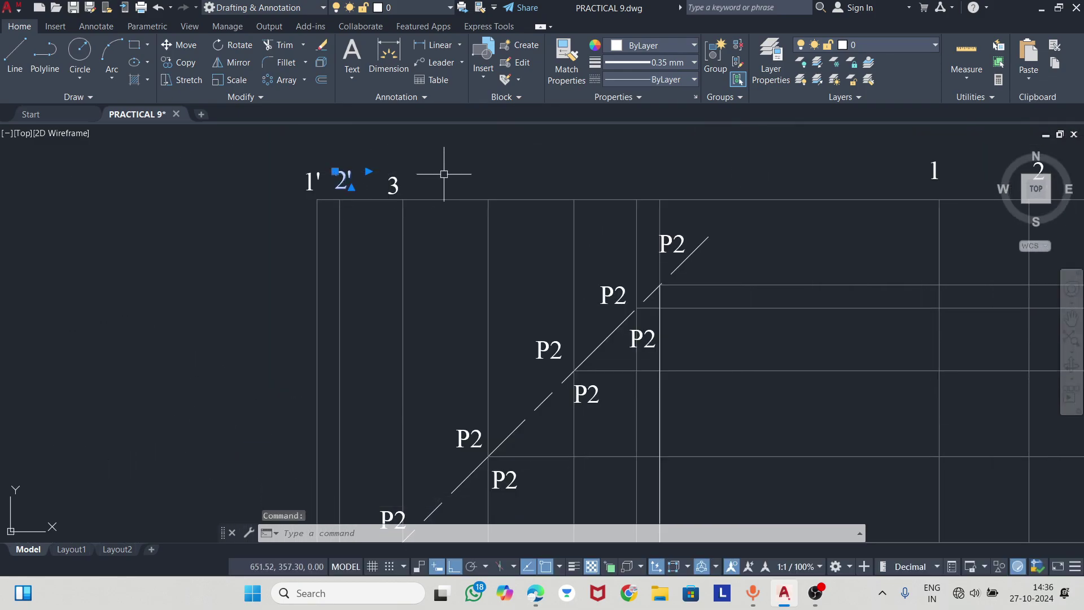
key(ctrl+c)
key(ctrl+v)
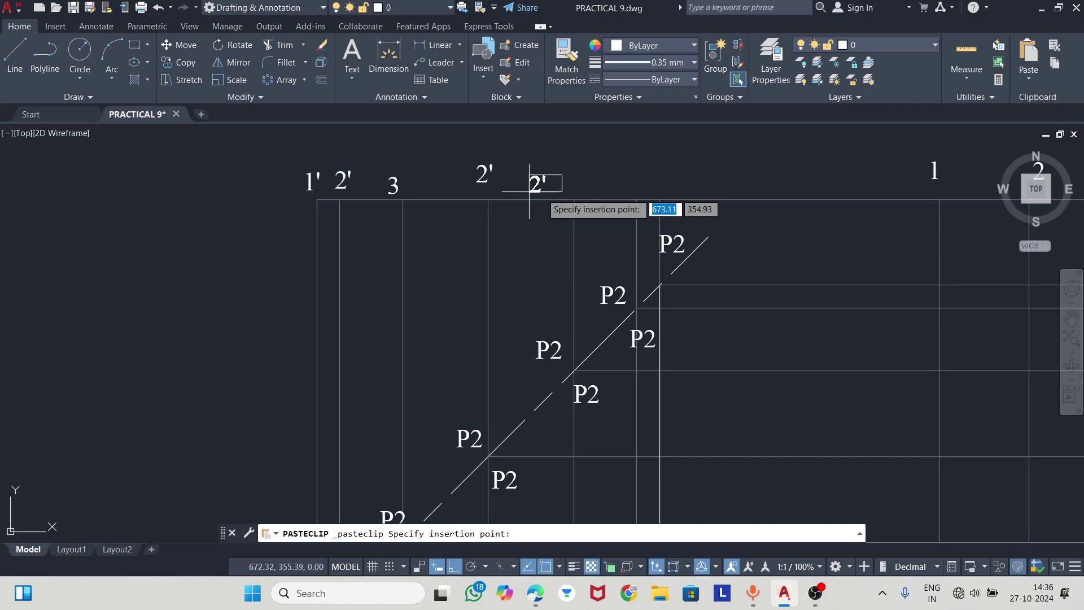
click(557, 195)
key(ctrl+v)
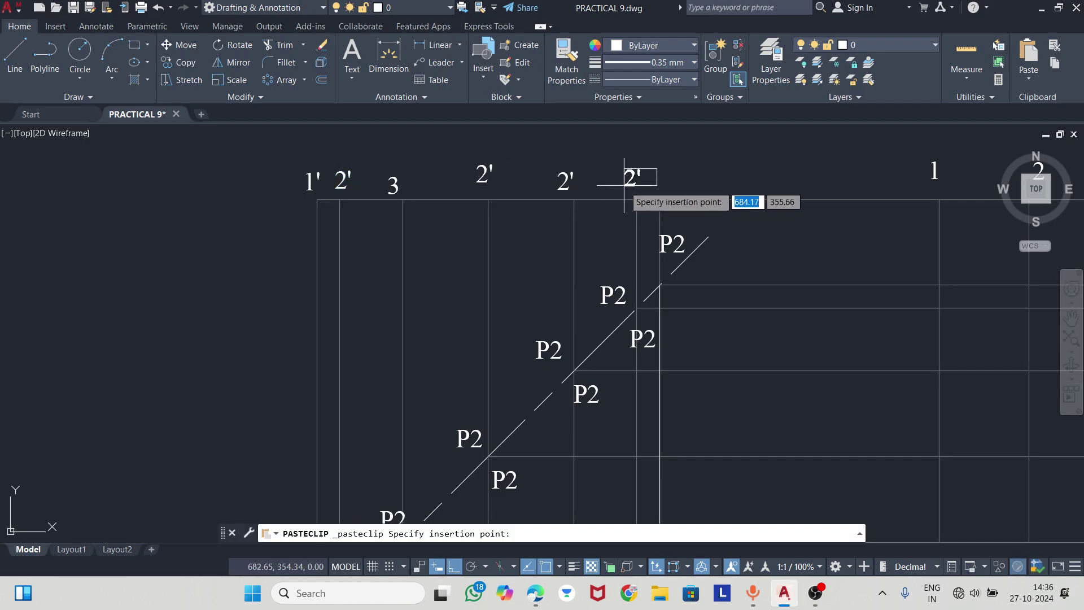
click(628, 193)
key(ctrl+v)
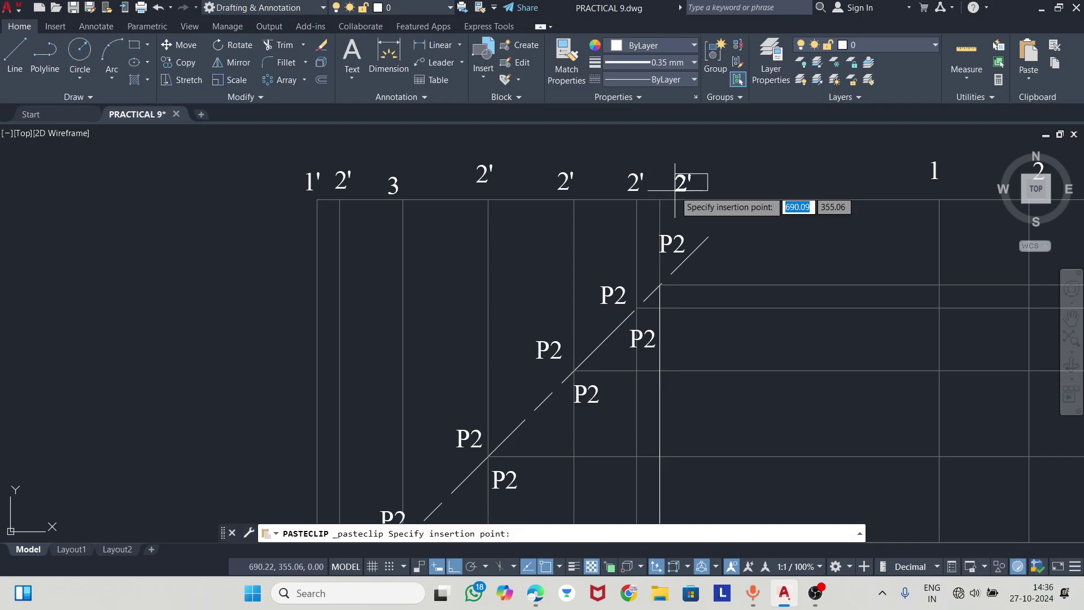
click(673, 193)
- Place four more 2' labels just below the top edge, ending beside the first generator
key(ctrl+v)
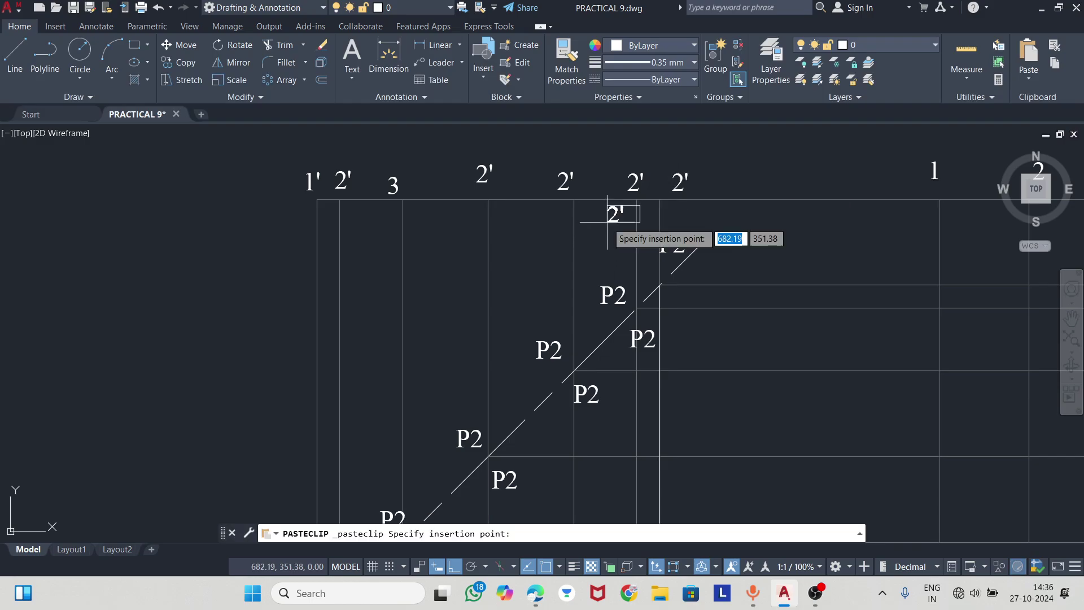
click(615, 231)
key(ctrl+v)
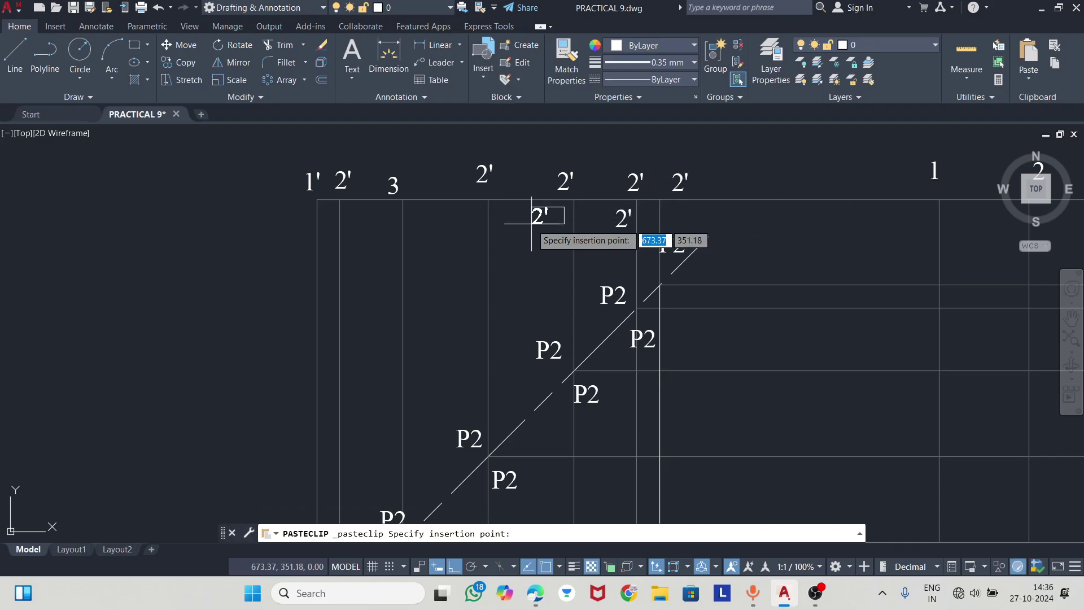
click(544, 223)
key(ctrl+v)
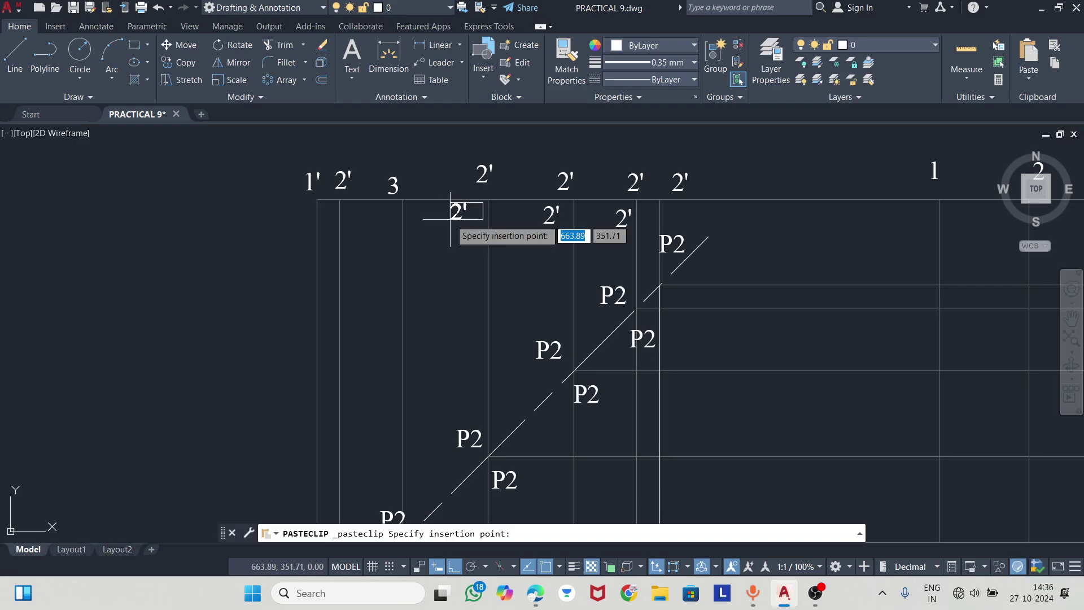
click(458, 225)
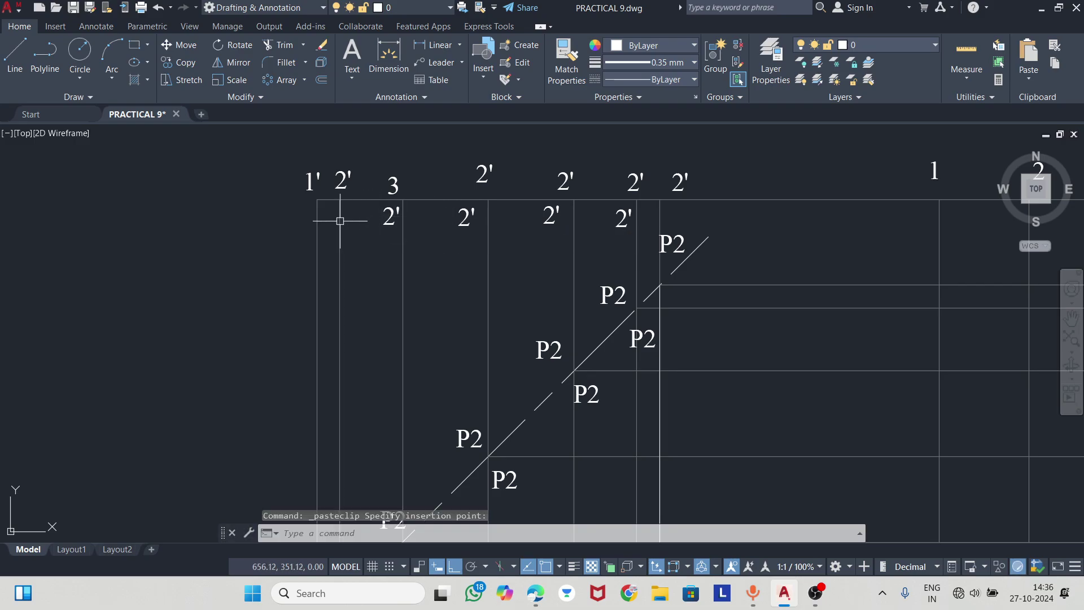
key(ctrl+v)
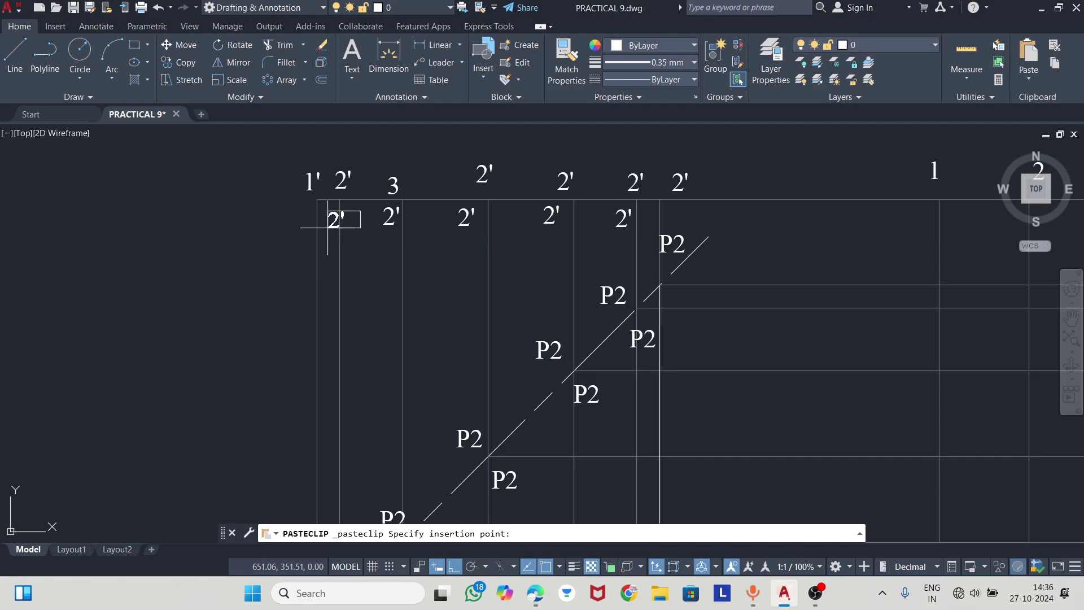
click(328, 220)
- Copy the 3 label and paste five copies along and just below the X–Y line
scroll(423, 262, down, 2)
middle_drag(472, 285, 371, 175)
middle_drag(484, 346, 460, 266)
middle_drag(346, 380, 378, 298)
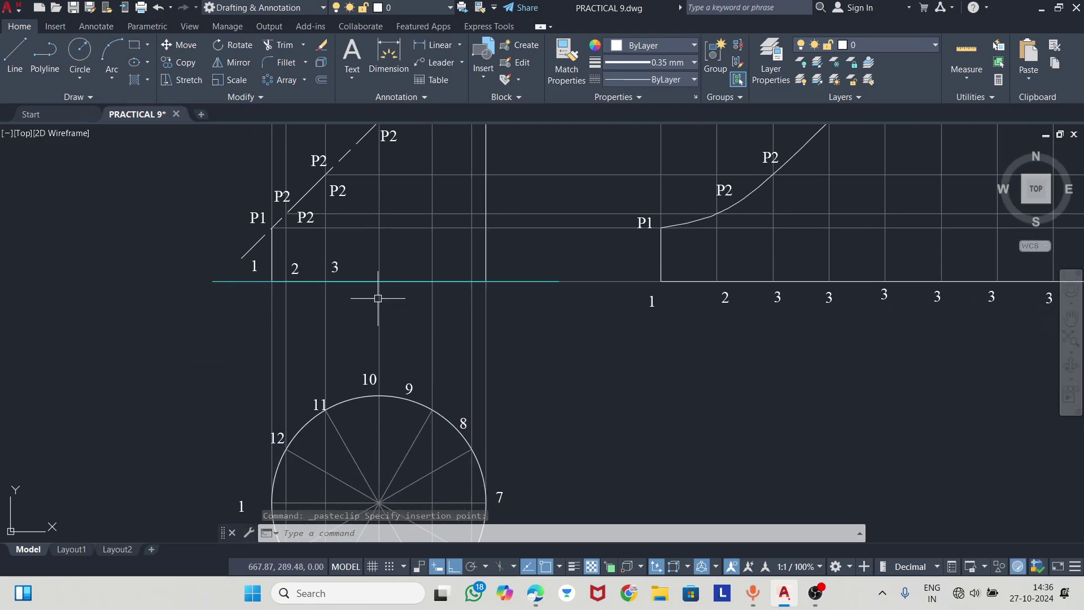
click(337, 266)
key(ctrl+c)
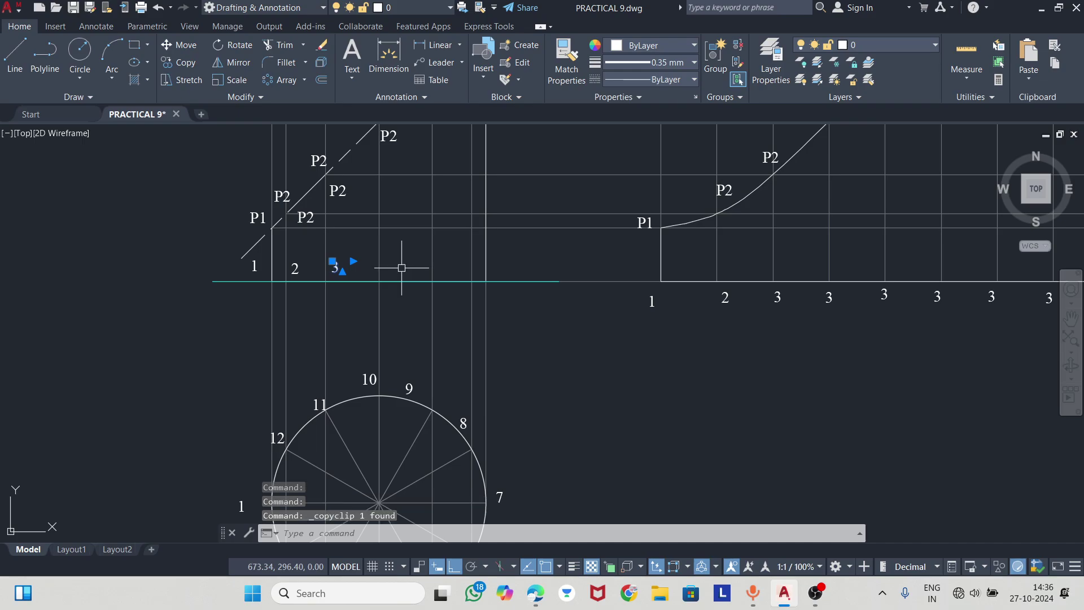
key(ctrl+v)
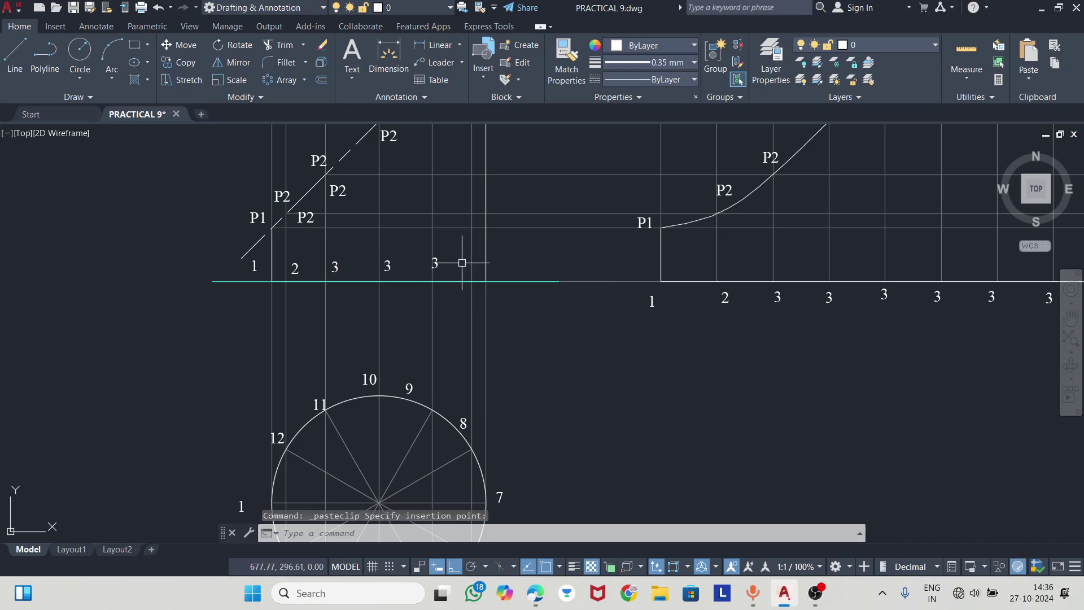
click(500, 272)
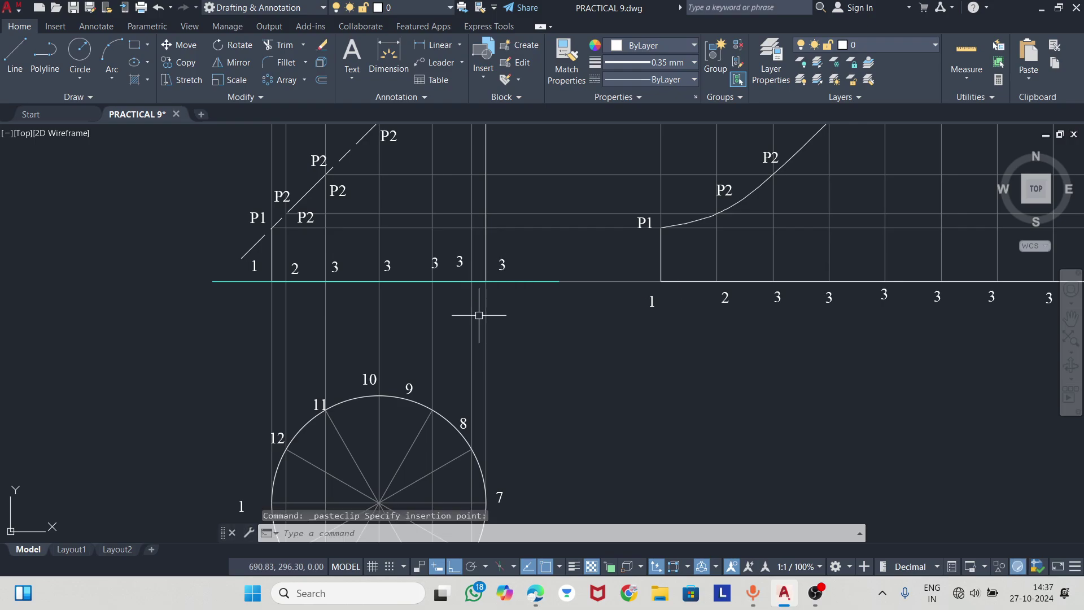
key(ctrl+v)
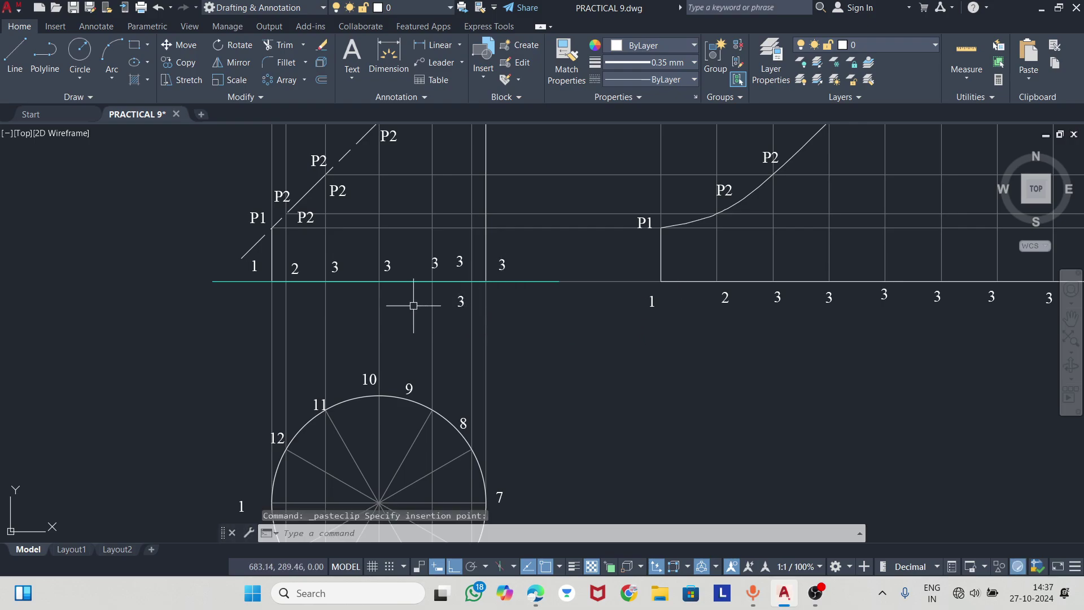
click(419, 297)
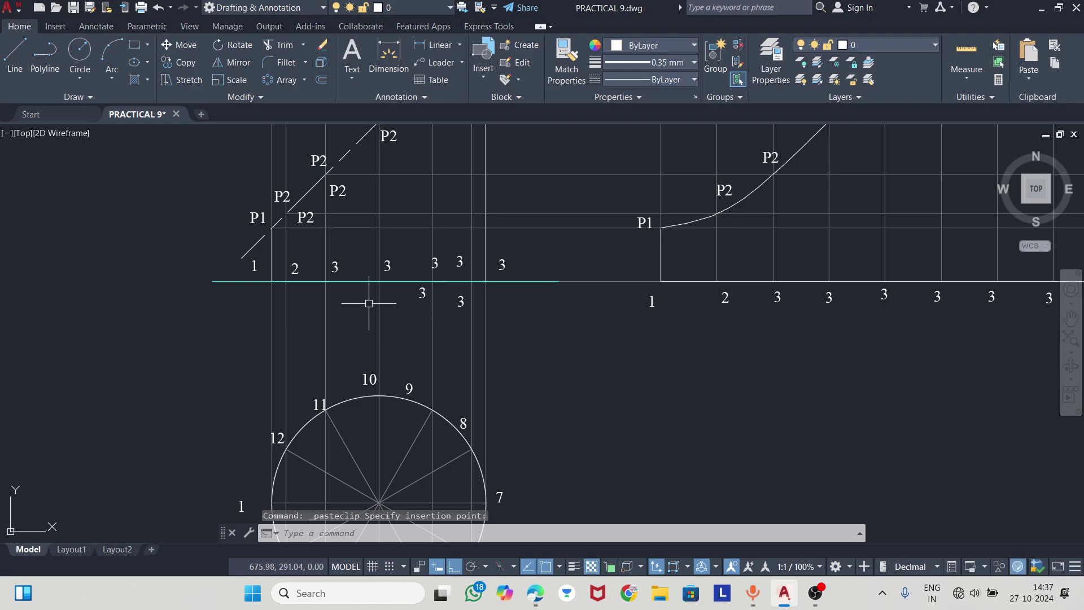
key(ctrl+v)
click(368, 303)
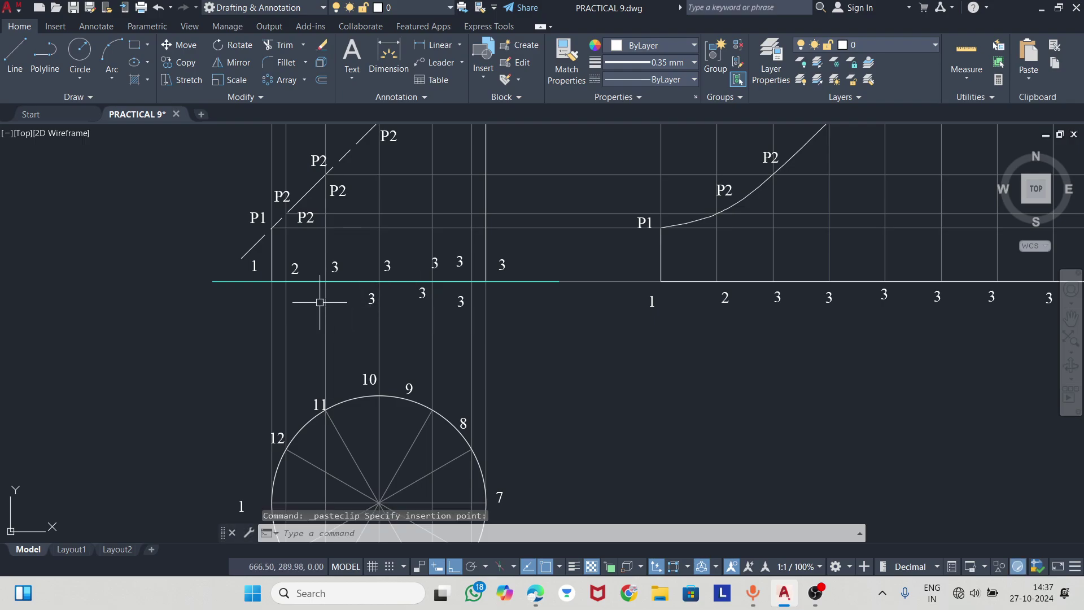
key(ctrl+v)
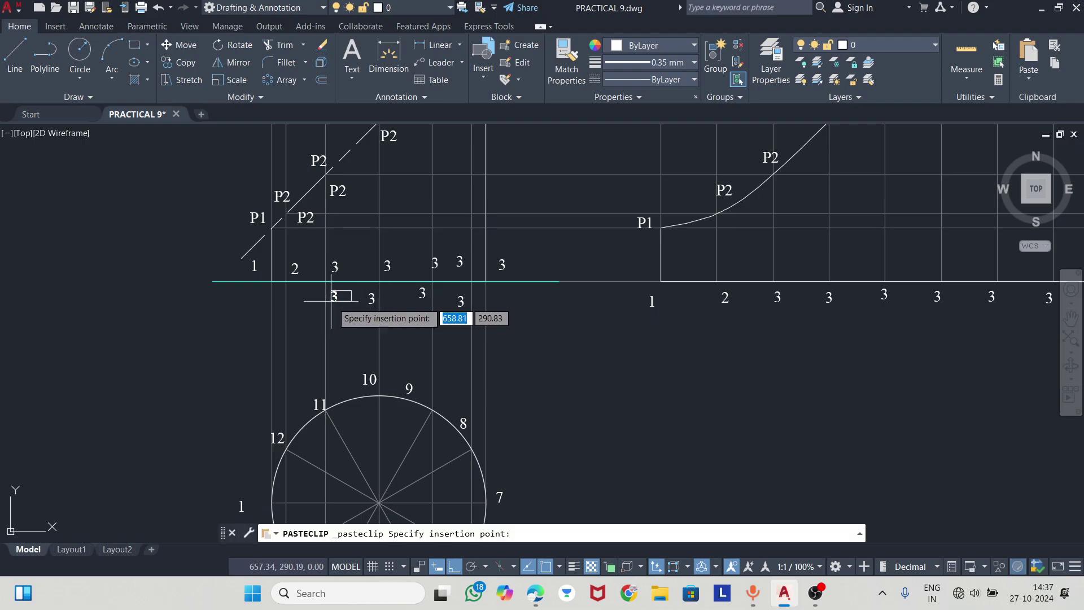
click(316, 301)
key(ctrl+v)
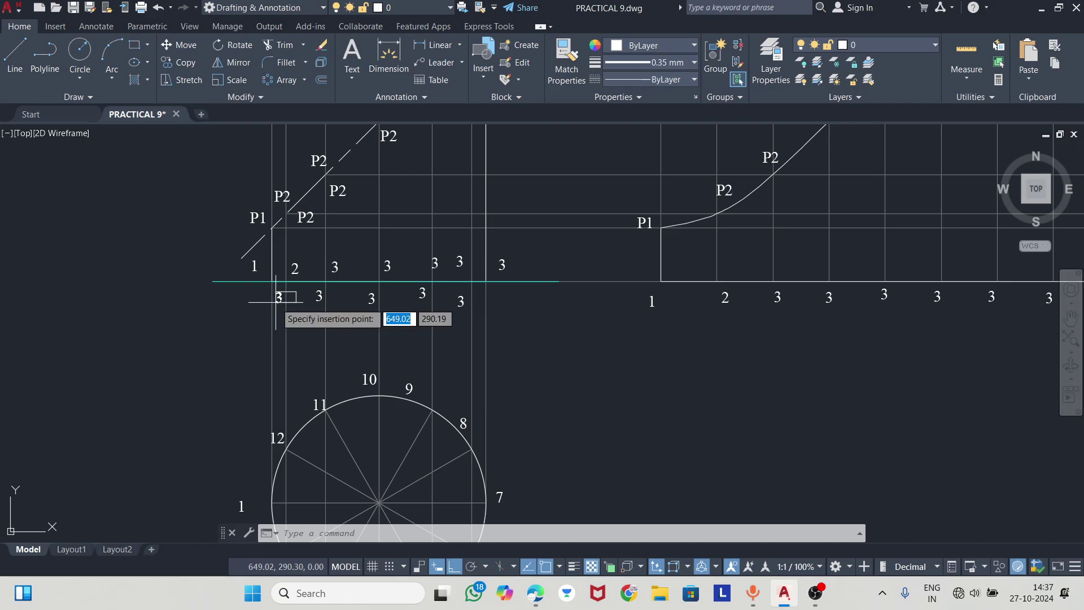
click(286, 307)
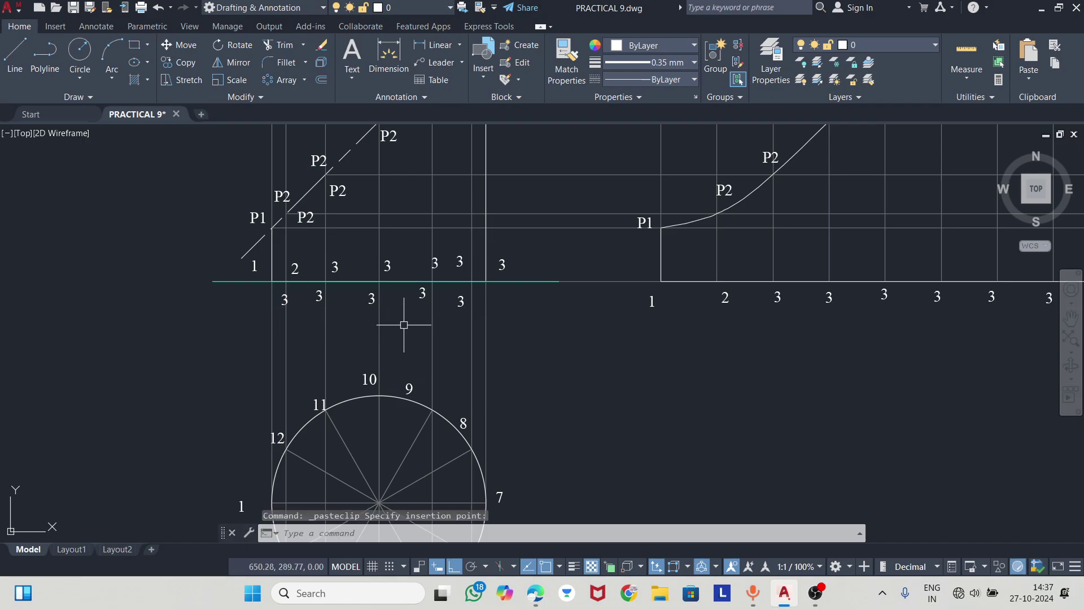
- Place two more copies of 3 at the left and right ends of the X–Y line
scroll(402, 321, down, 2)
middle_drag(525, 349, 503, 329)
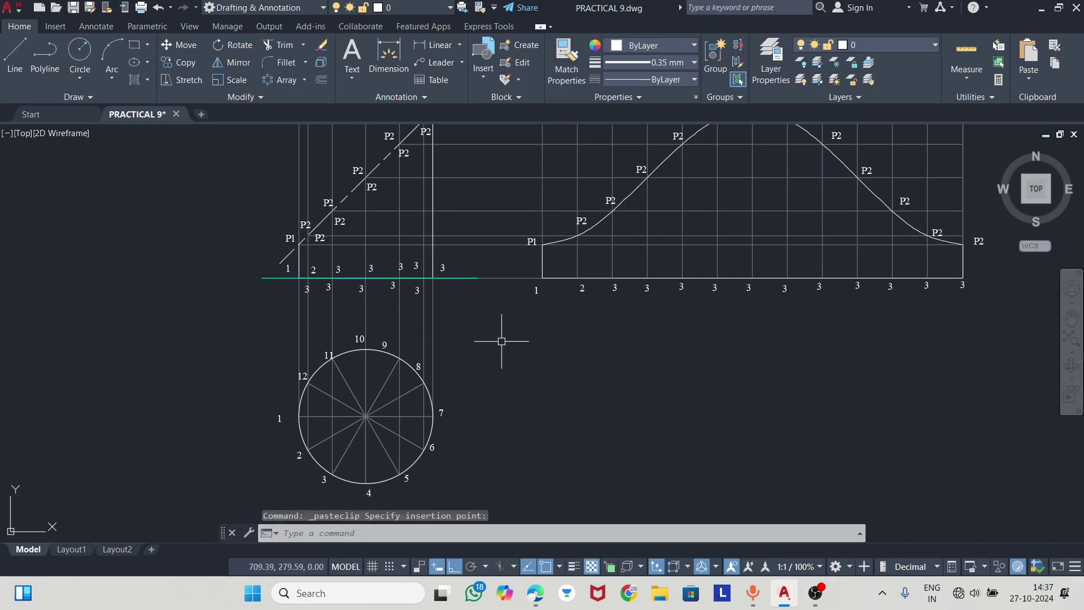
scroll(502, 341, up, 2)
middle_drag(351, 322, 600, 297)
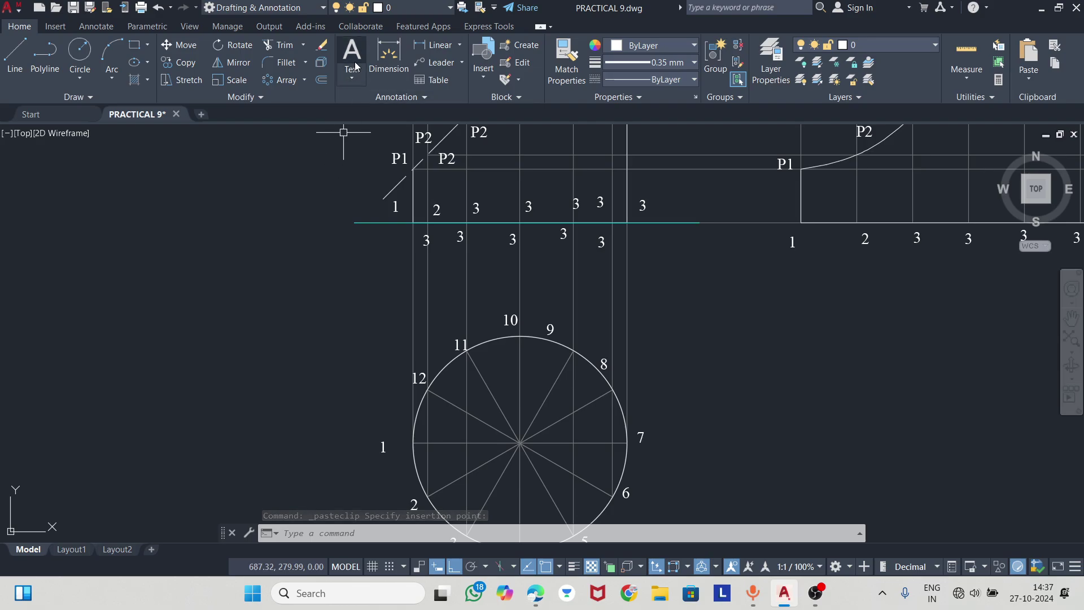
key(ctrl+v)
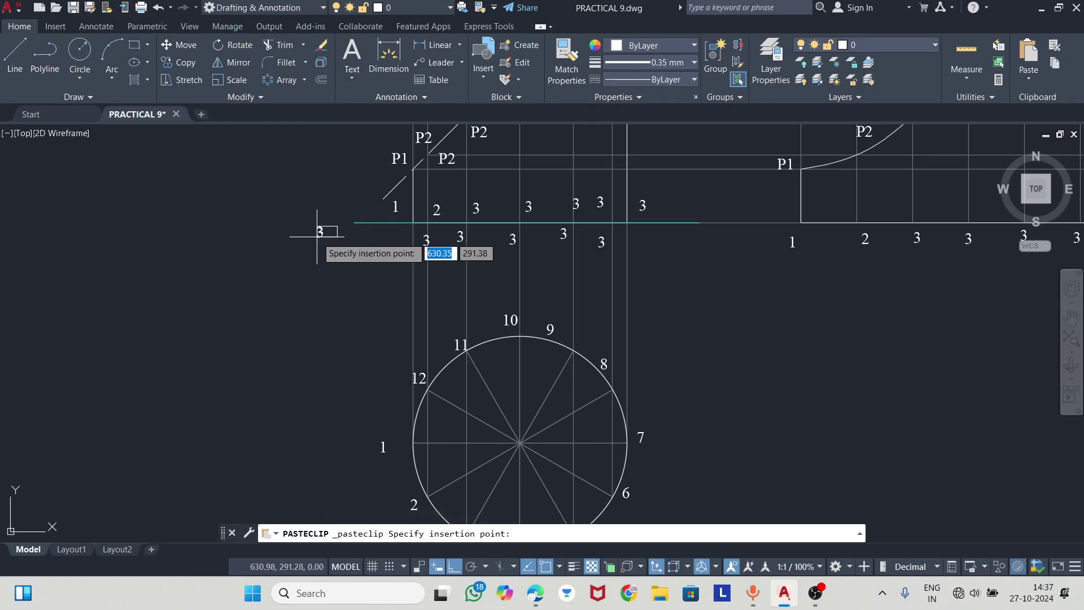
click(314, 229)
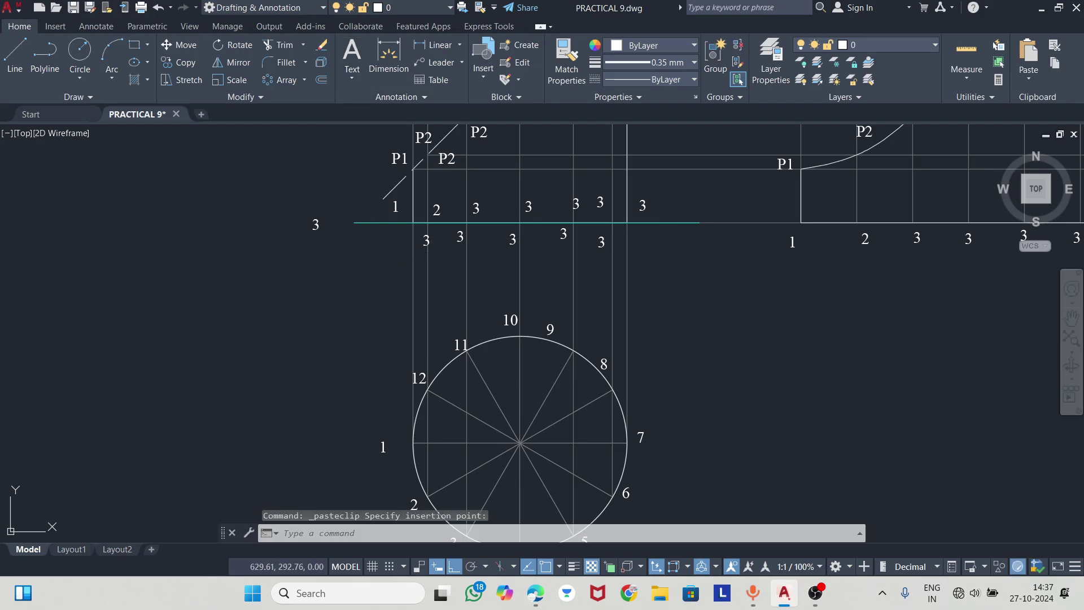
click(694, 209)
key(Escape)
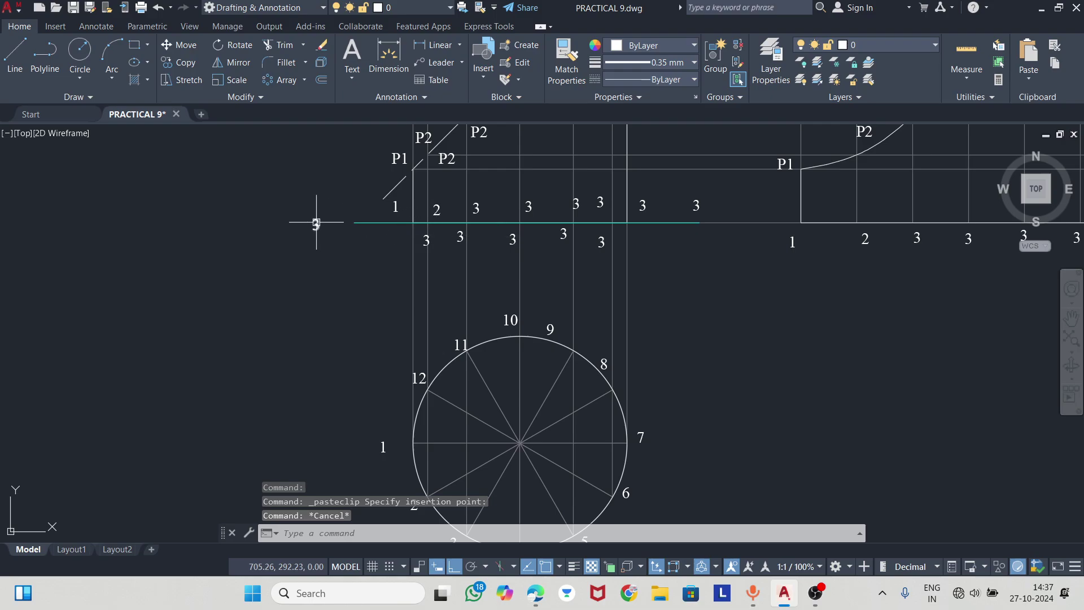
- Change the left-end 3 to x and reposition the right-end 3 just below the line
double_click(316, 224)
text(x)
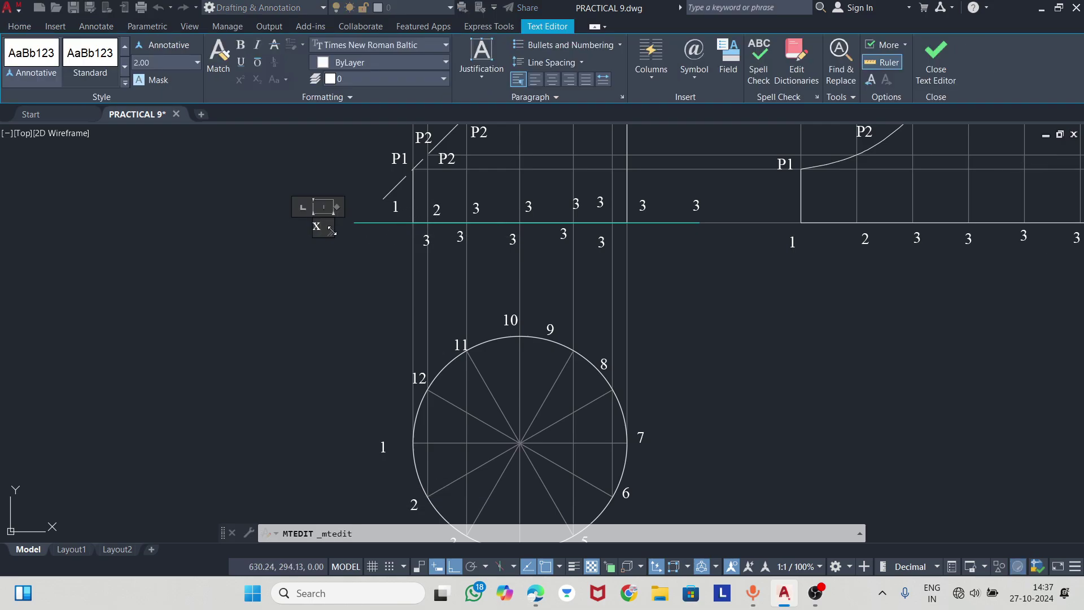
click(340, 244)
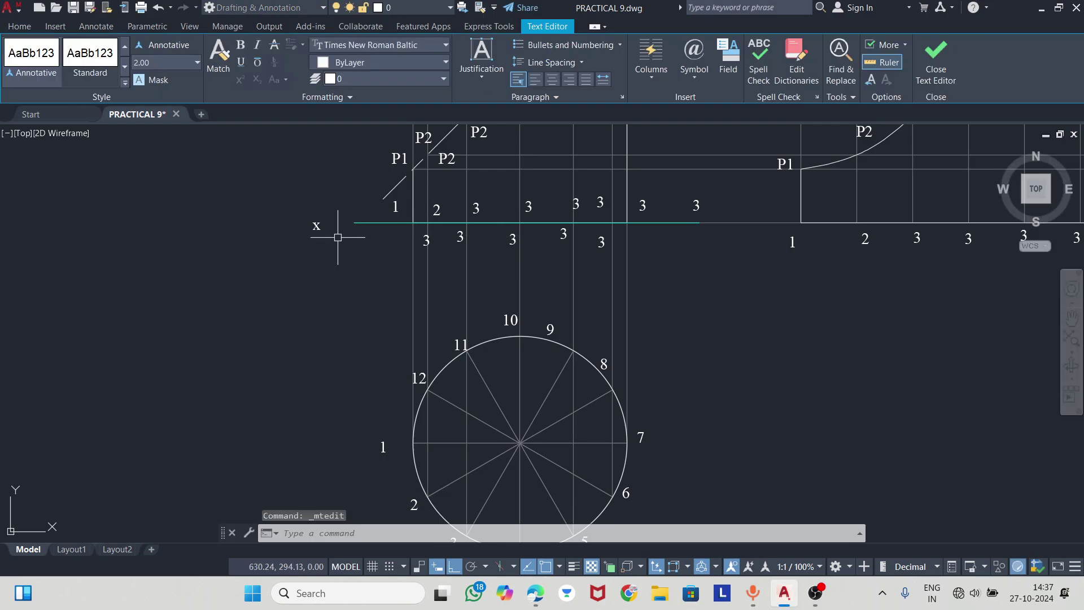
click(314, 219)
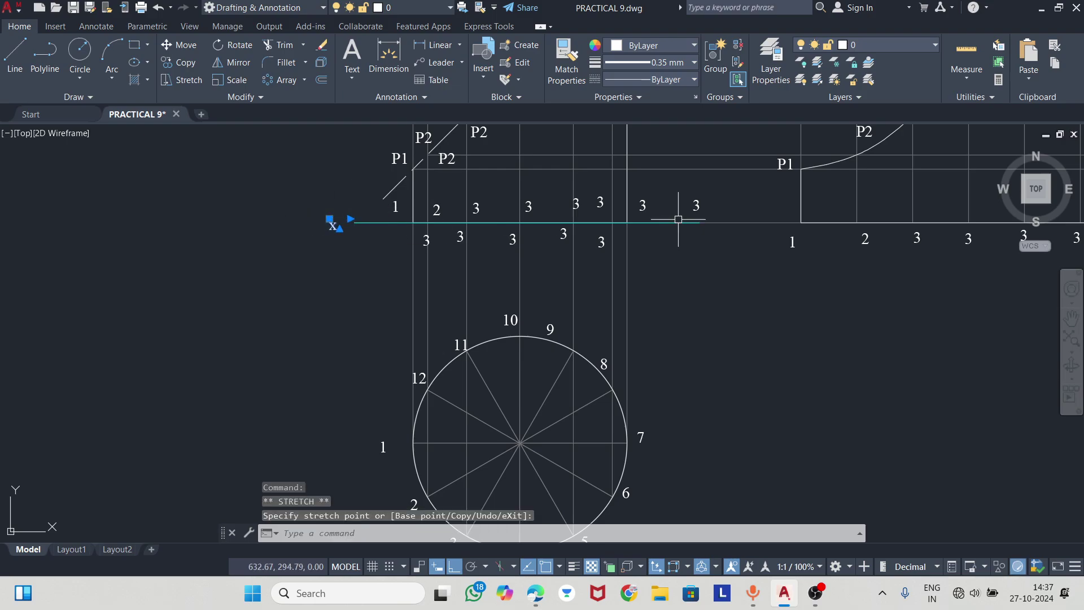
click(696, 204)
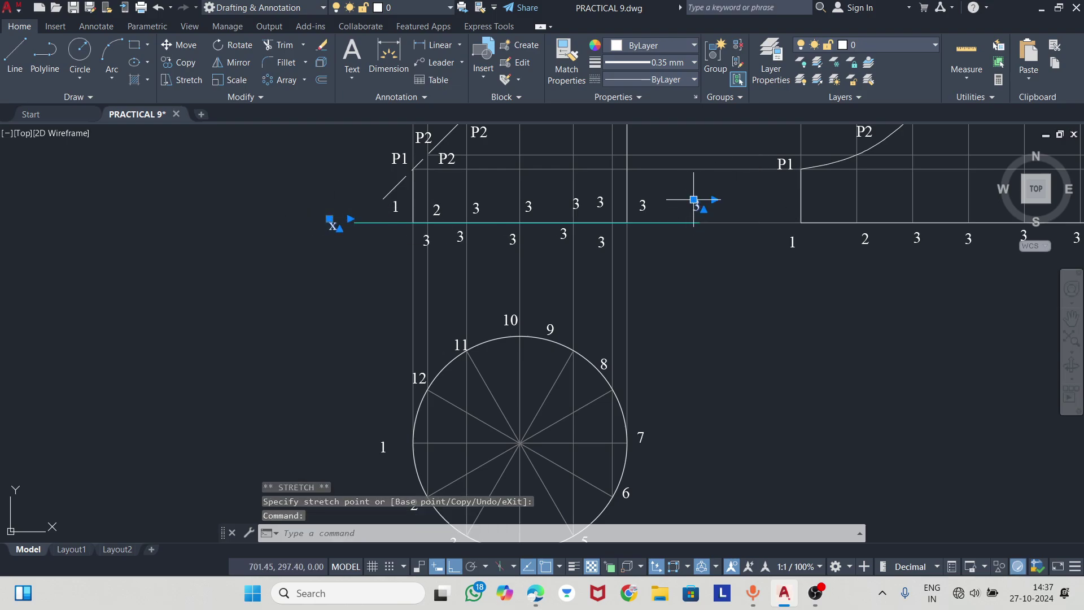
click(693, 199)
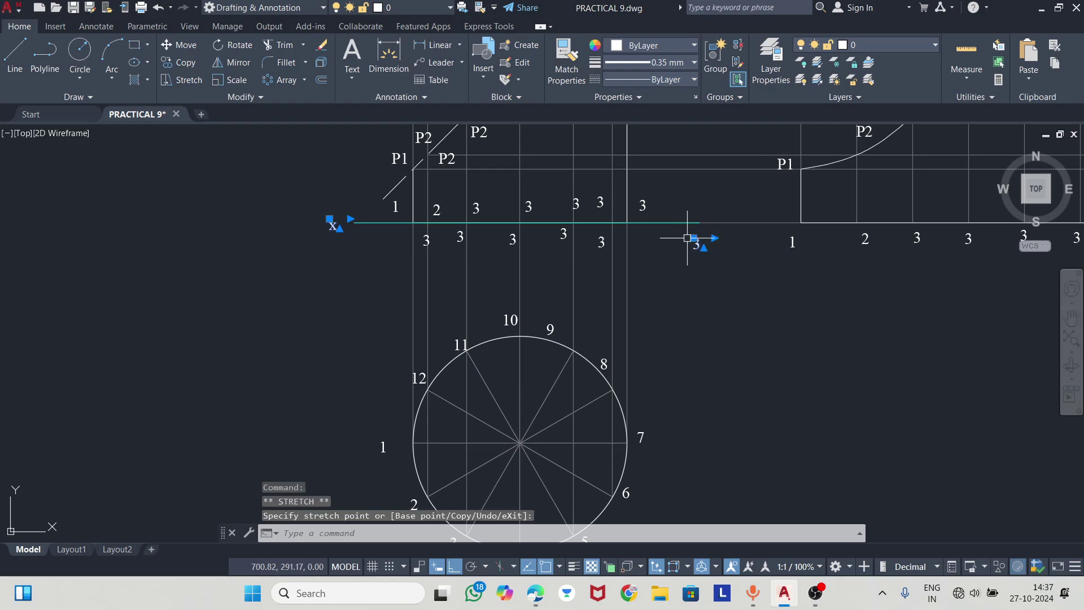
click(687, 238)
click(702, 244)
key(Escape)
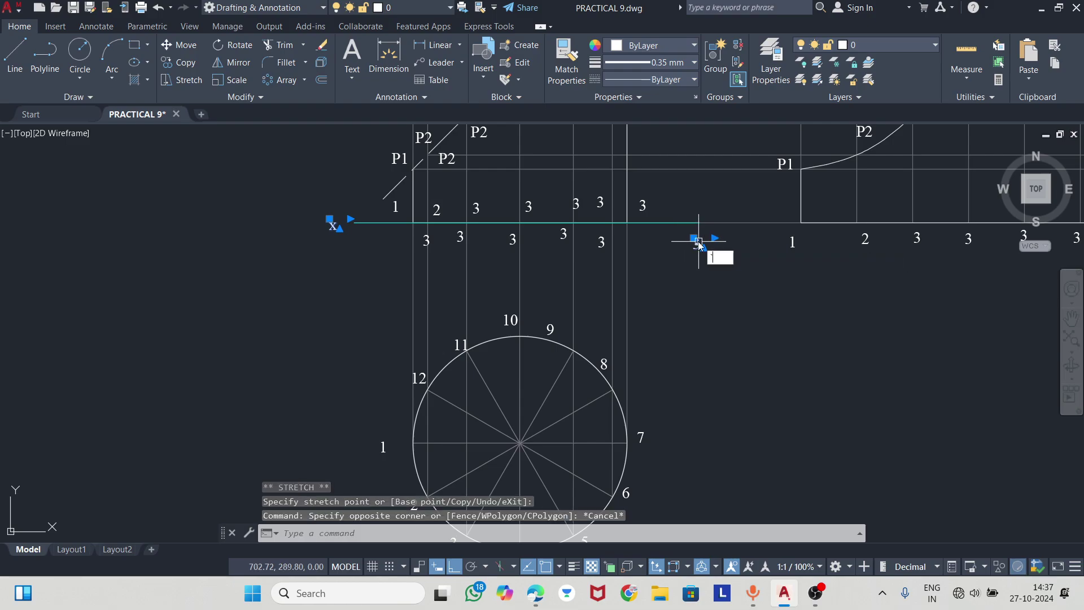
key(Escape)
- Change the right-end 3 to Y and set the x label slightly higher at the left end
double_click(700, 242)
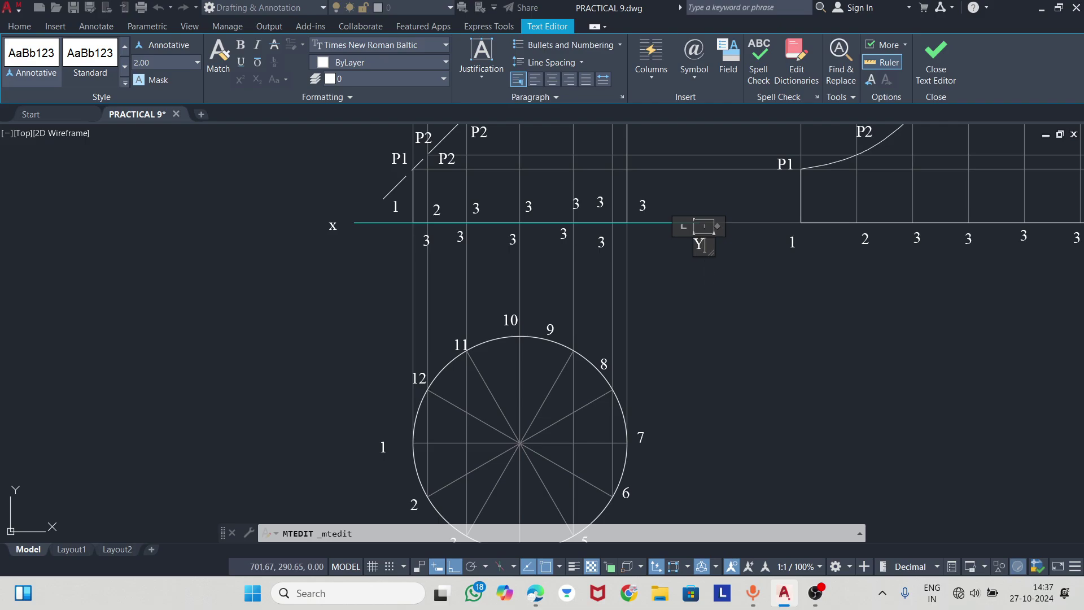
click(687, 299)
middle_drag(687, 300, 600, 337)
click(602, 283)
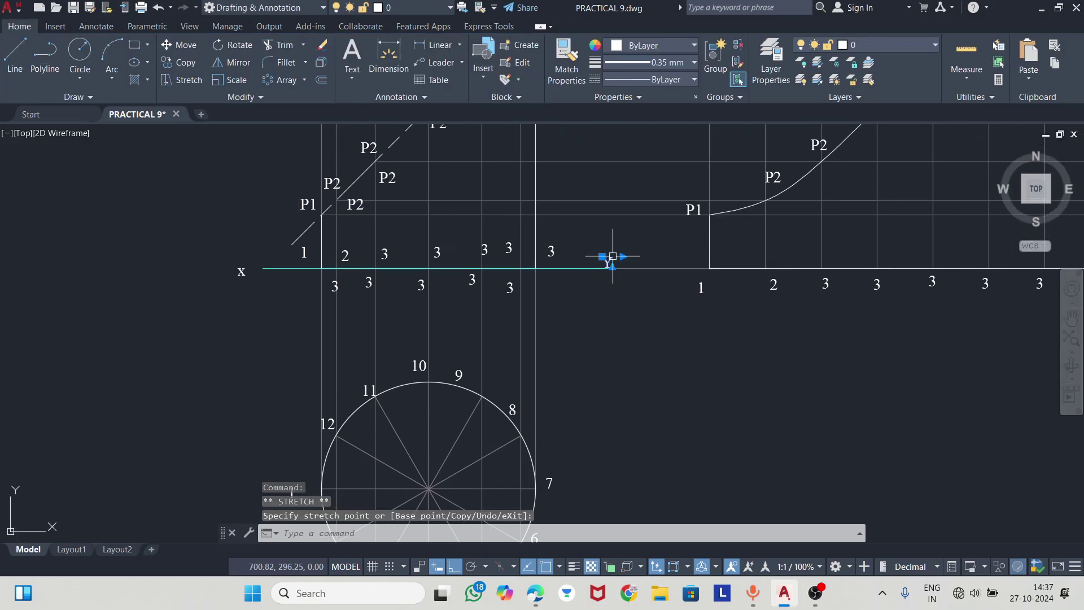
key(Escape)
click(241, 274)
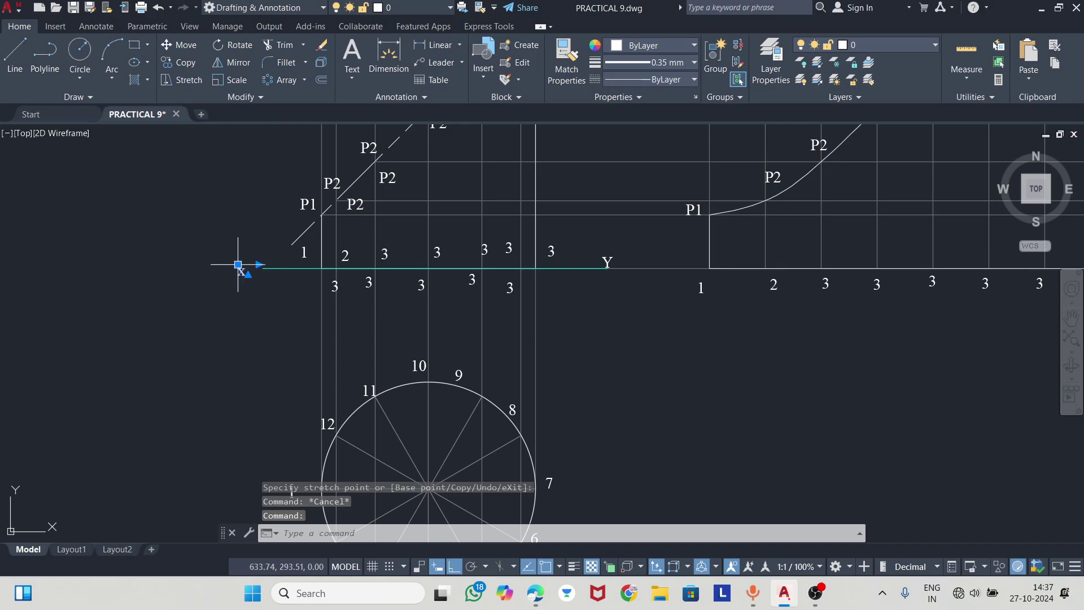
click(237, 265)
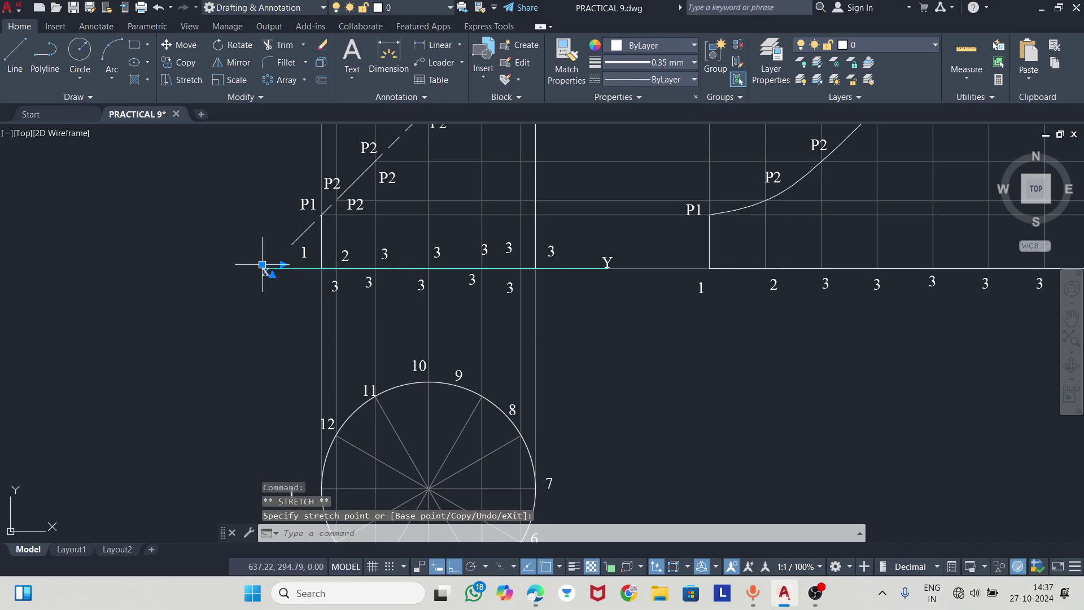
click(262, 253)
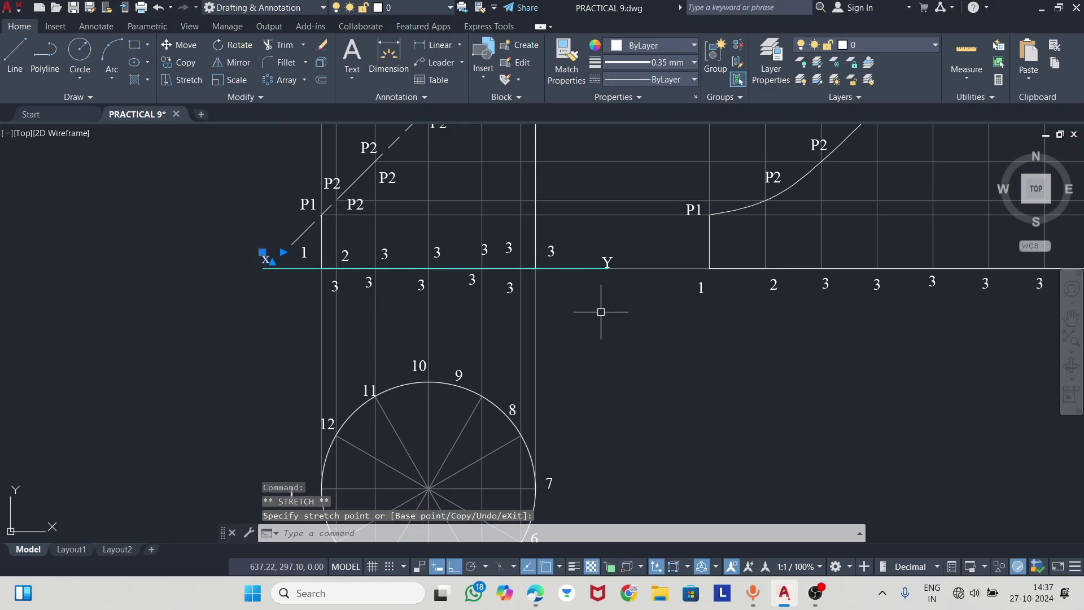
key(Escape)
key(Escape)
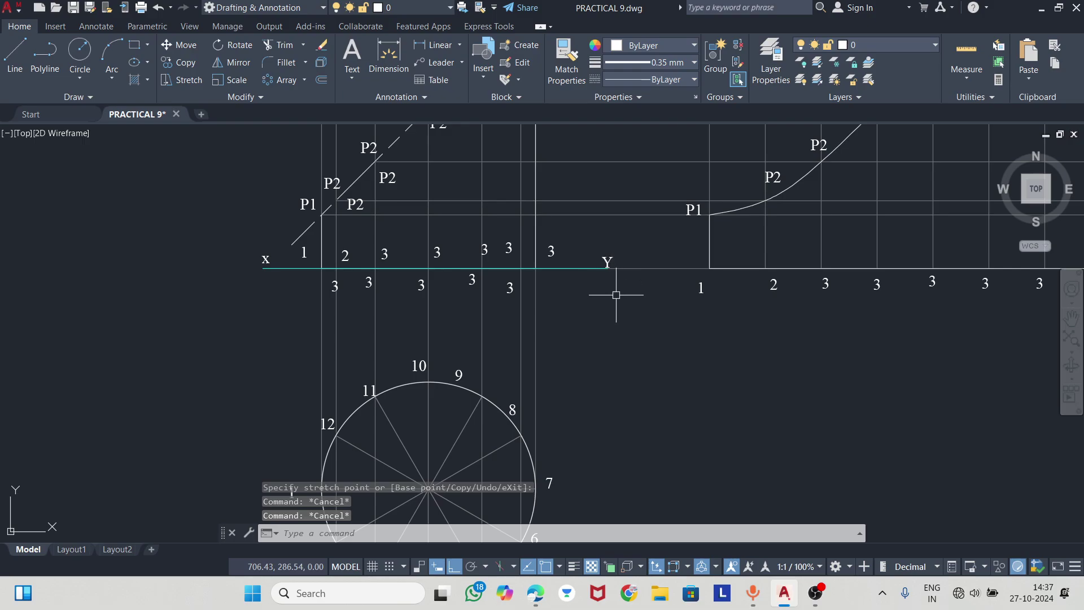
middle_drag(616, 294, 600, 324)
- Renumber the duplicate 3 labels above the X–Y line as 4, 5, 6 and 7
scroll(330, 316, up, 2)
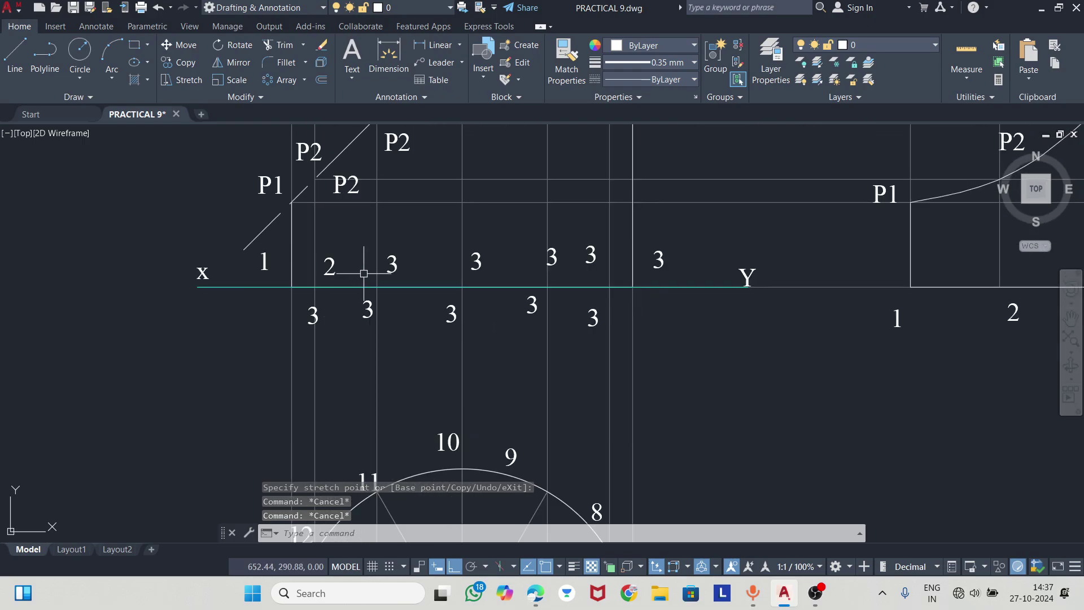
click(477, 260)
double_click(481, 262)
text(4)
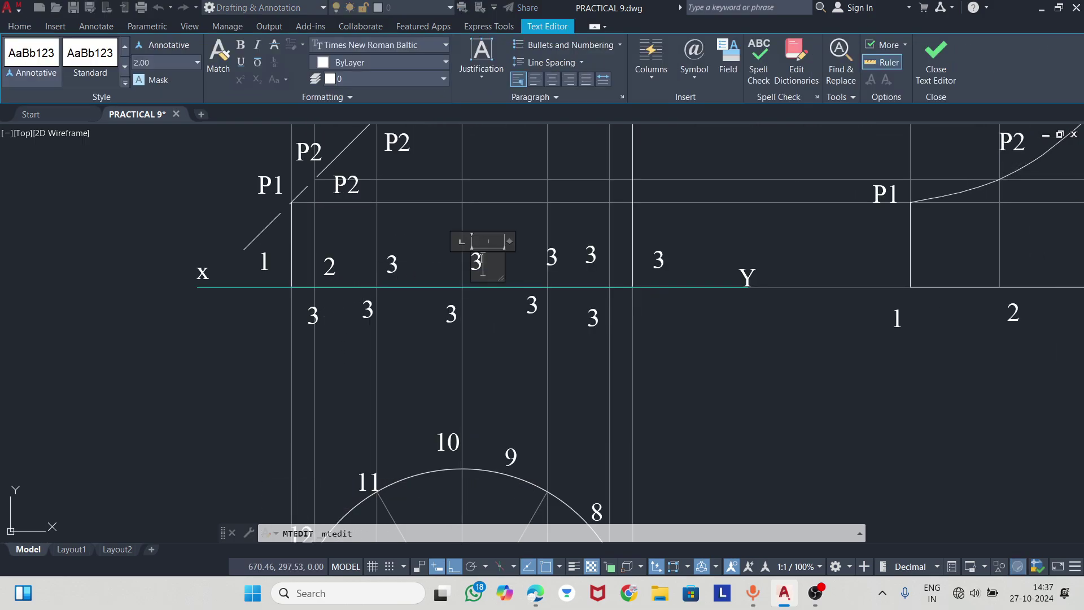
click(572, 265)
double_click(556, 257)
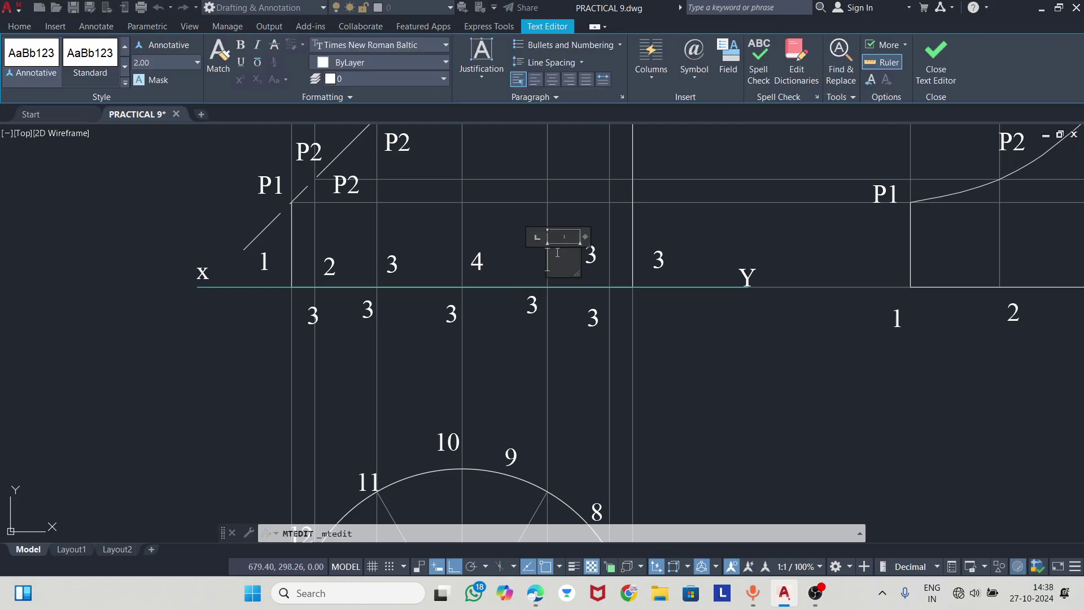
text(5)
click(608, 266)
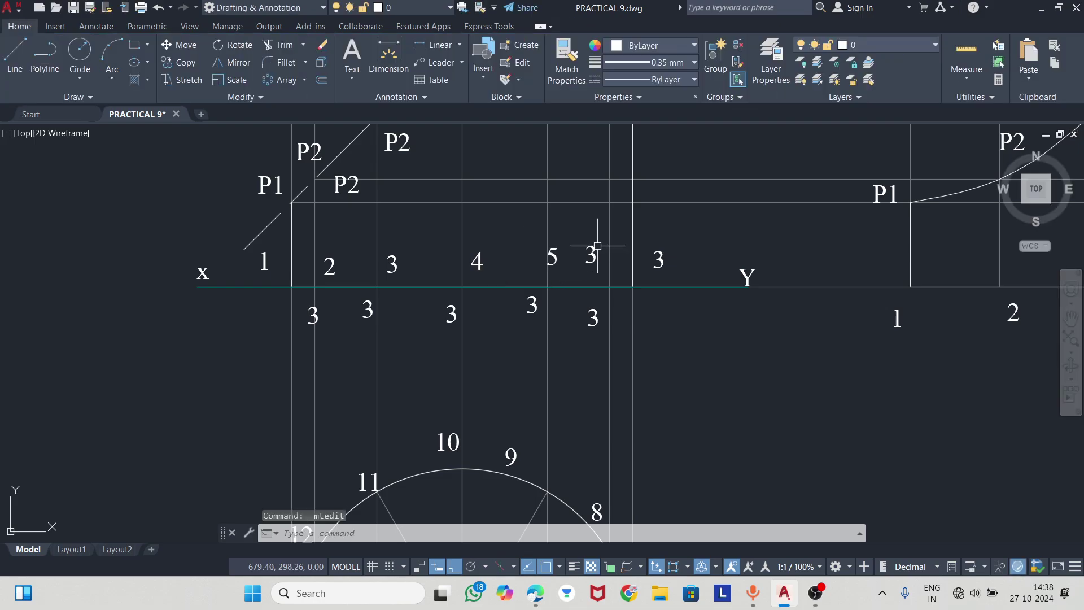
double_click(596, 250)
key(BackSpace)
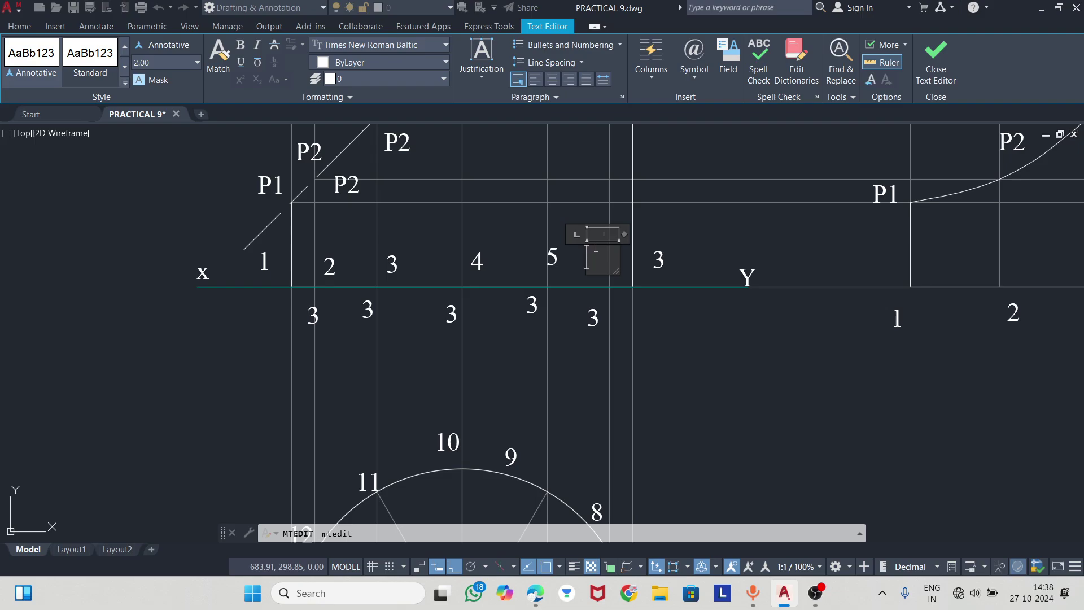
text(6)
click(674, 266)
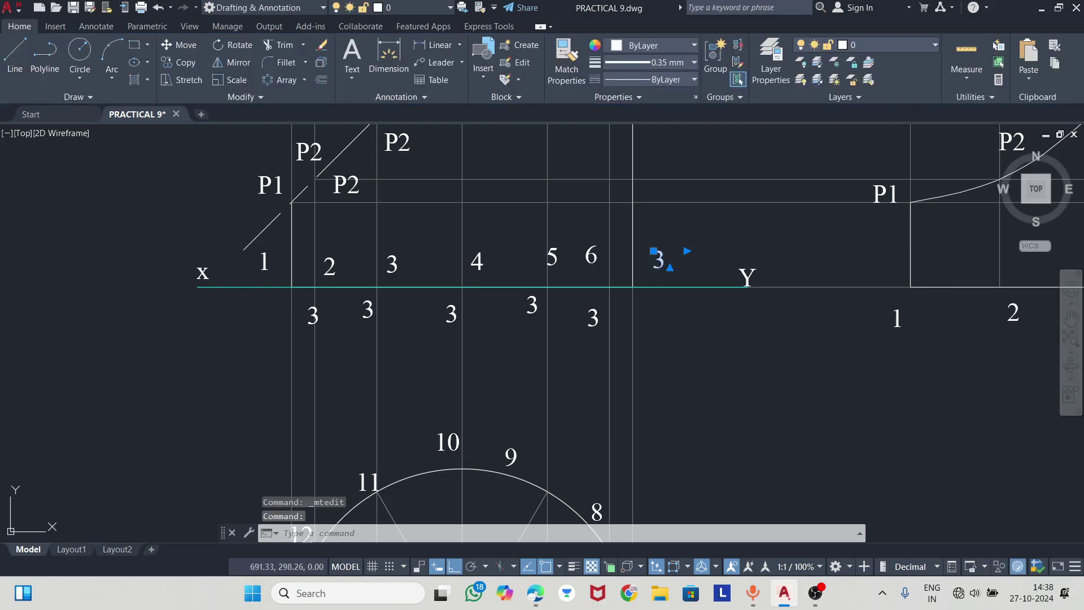
double_click(658, 255)
text(7)
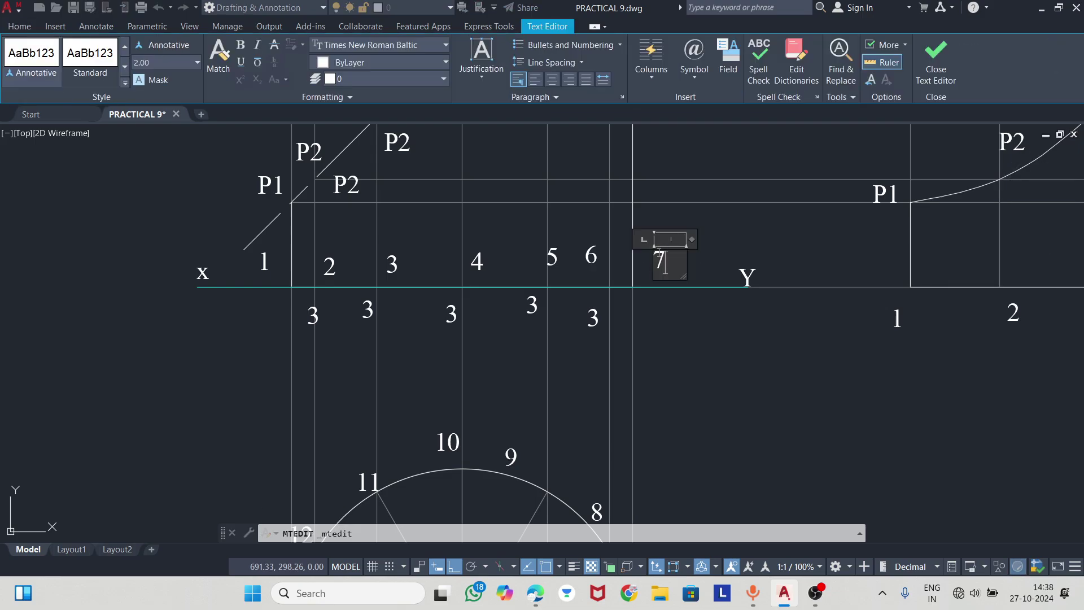
click(663, 310)
- Renumber the duplicate 3 labels below the X–Y line as 8, 9, 10, 11 and 12
click(580, 311)
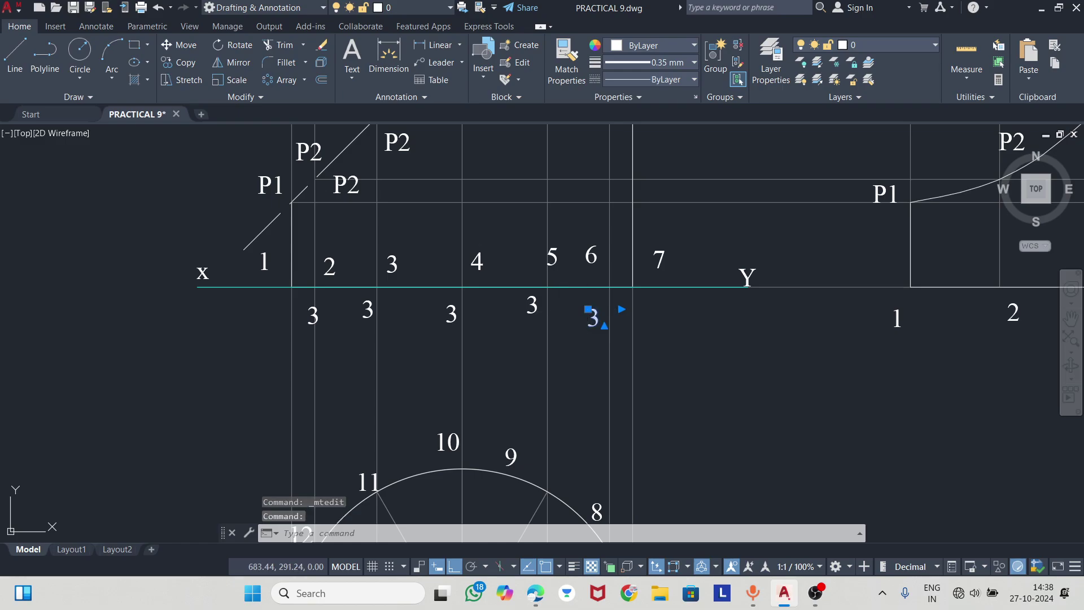
double_click(590, 317)
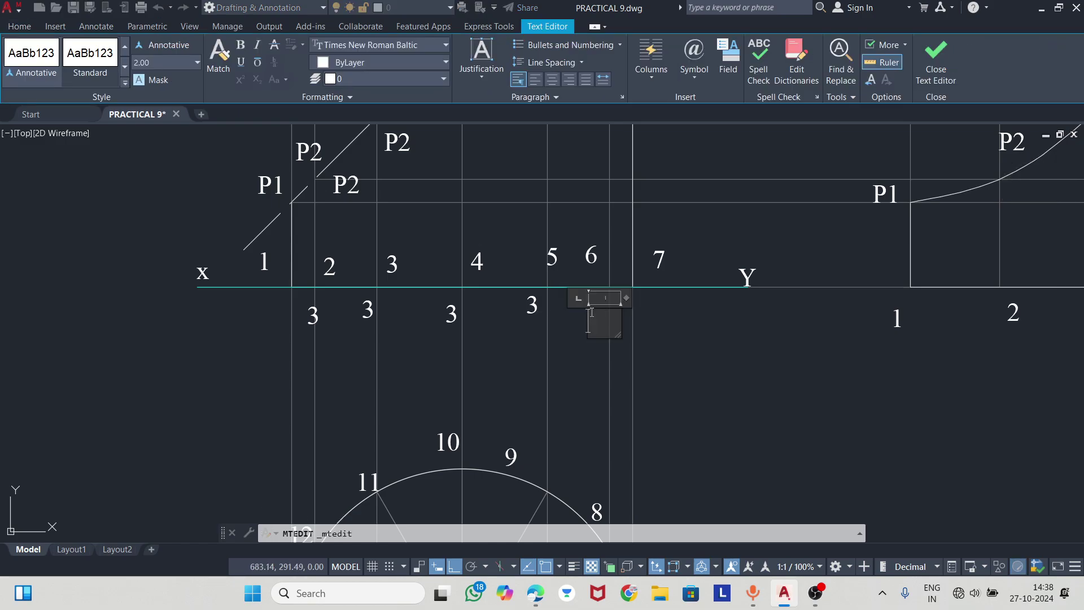
text(8)
click(528, 301)
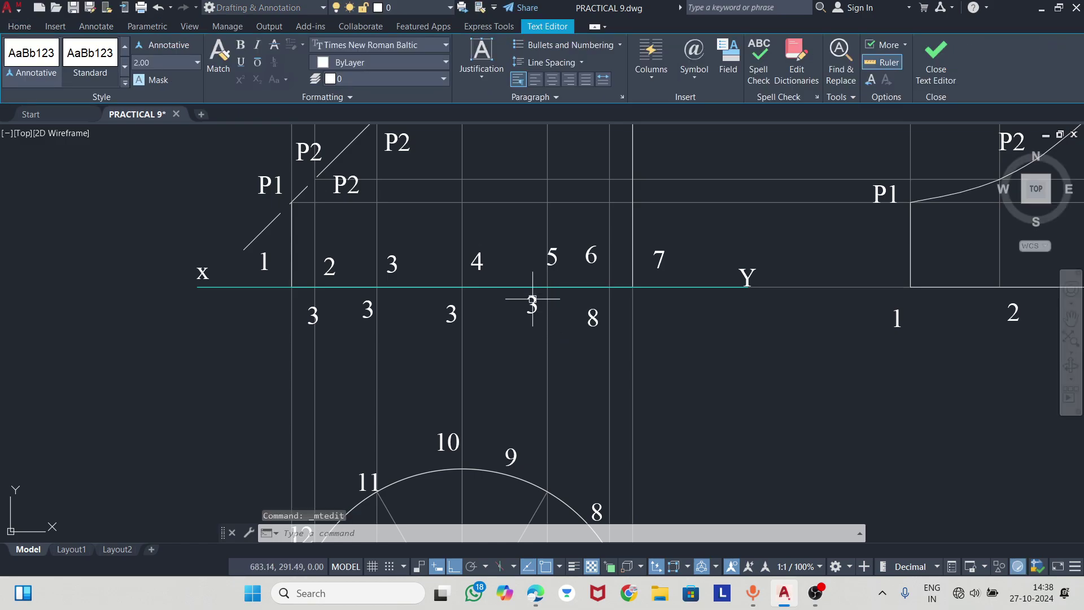
double_click(532, 303)
text(9)
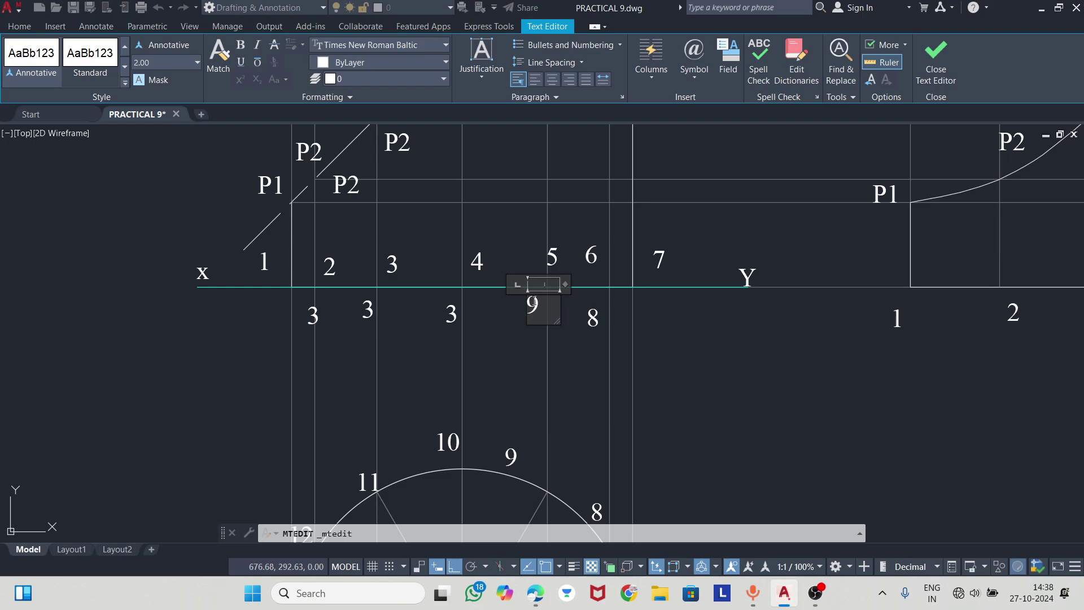
click(480, 339)
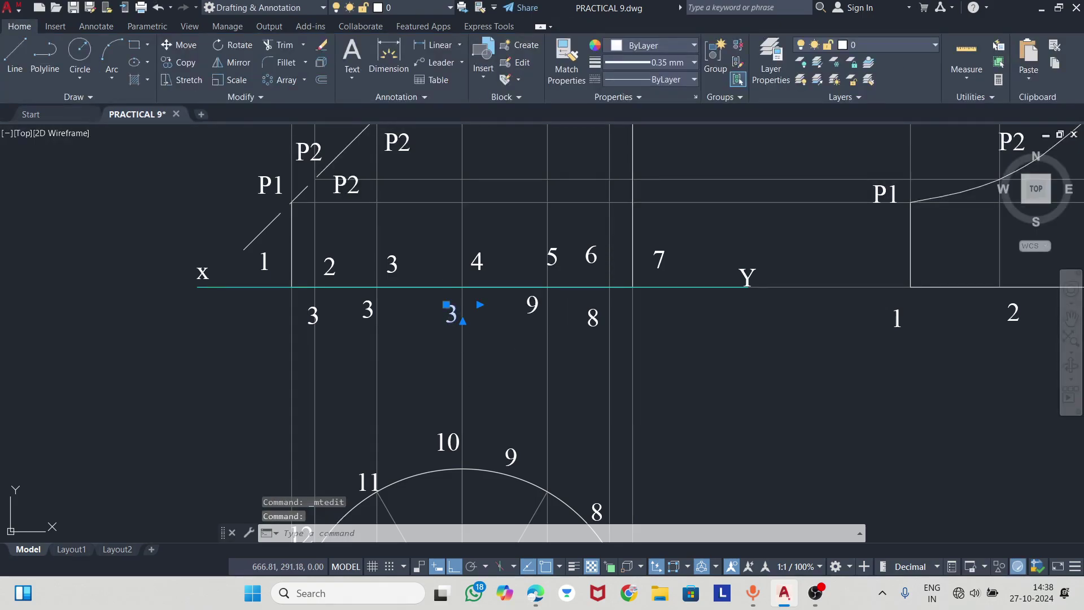
double_click(451, 314)
text(10)
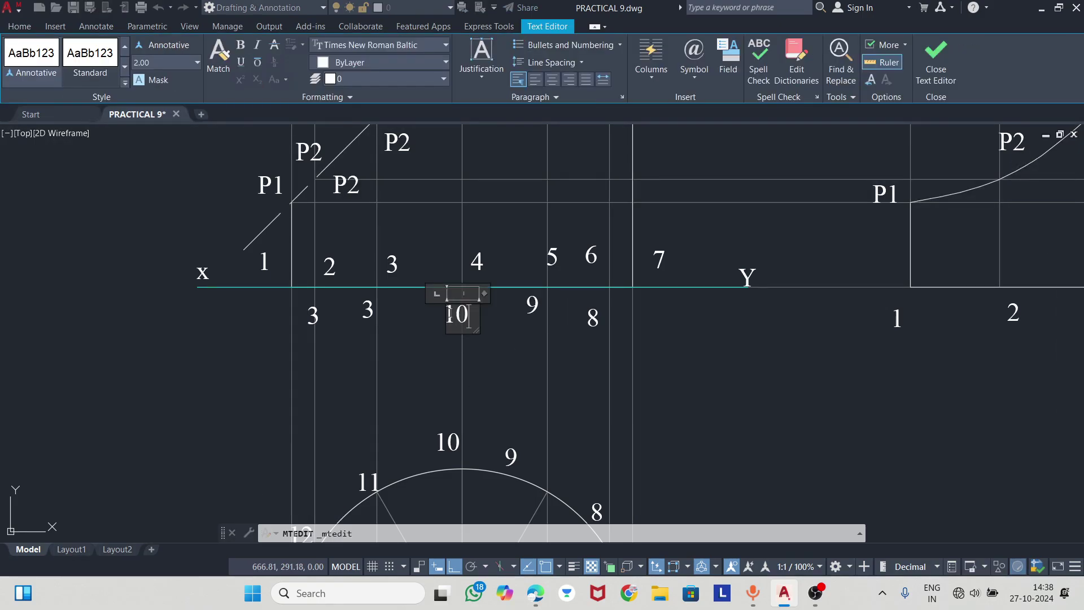
click(395, 327)
click(366, 305)
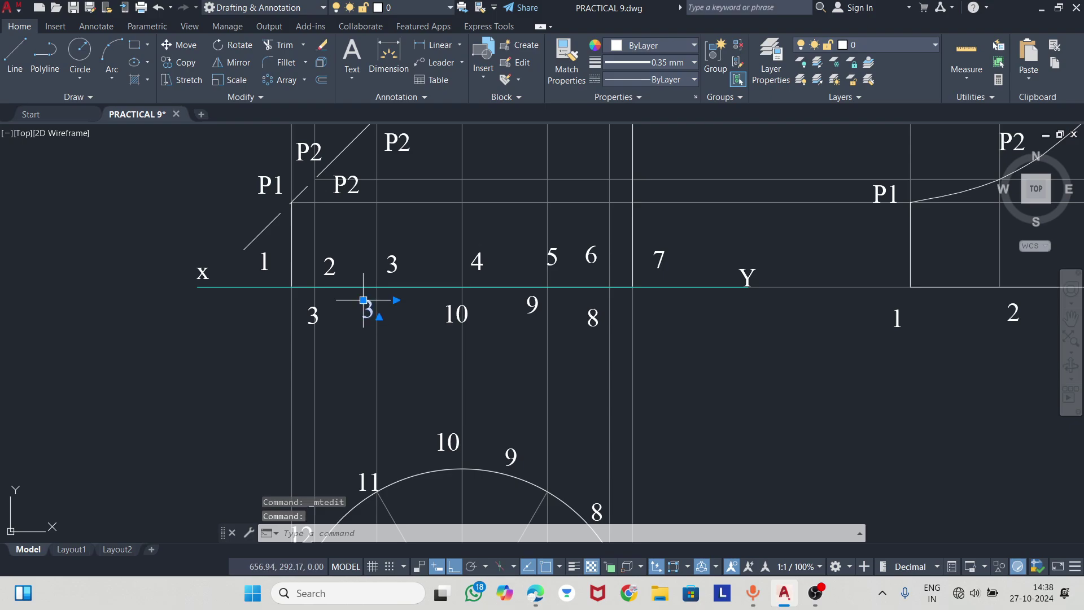
double_click(365, 302)
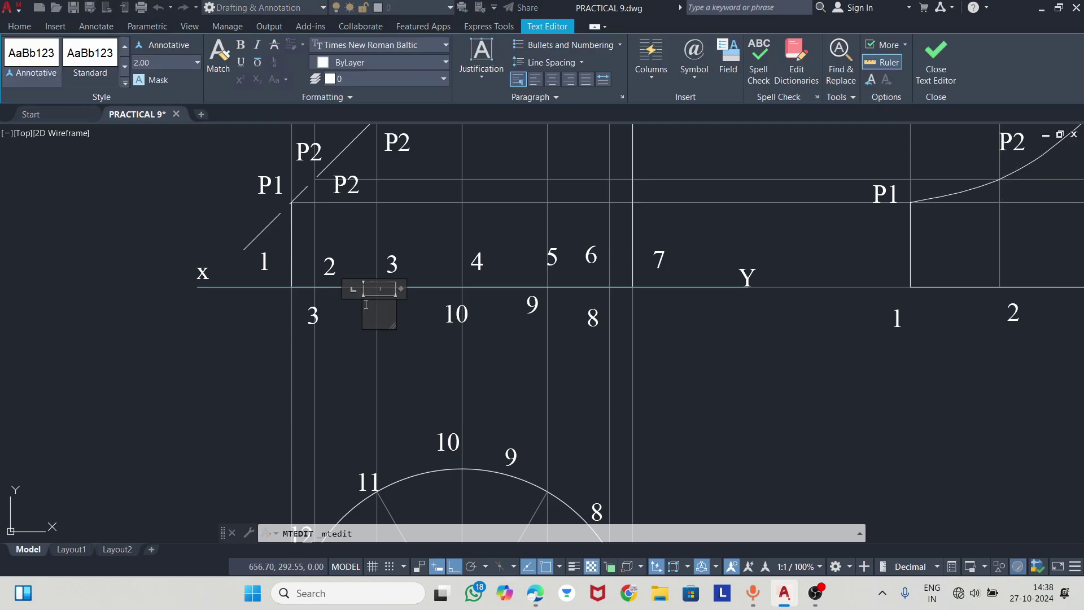
text(11)
click(311, 319)
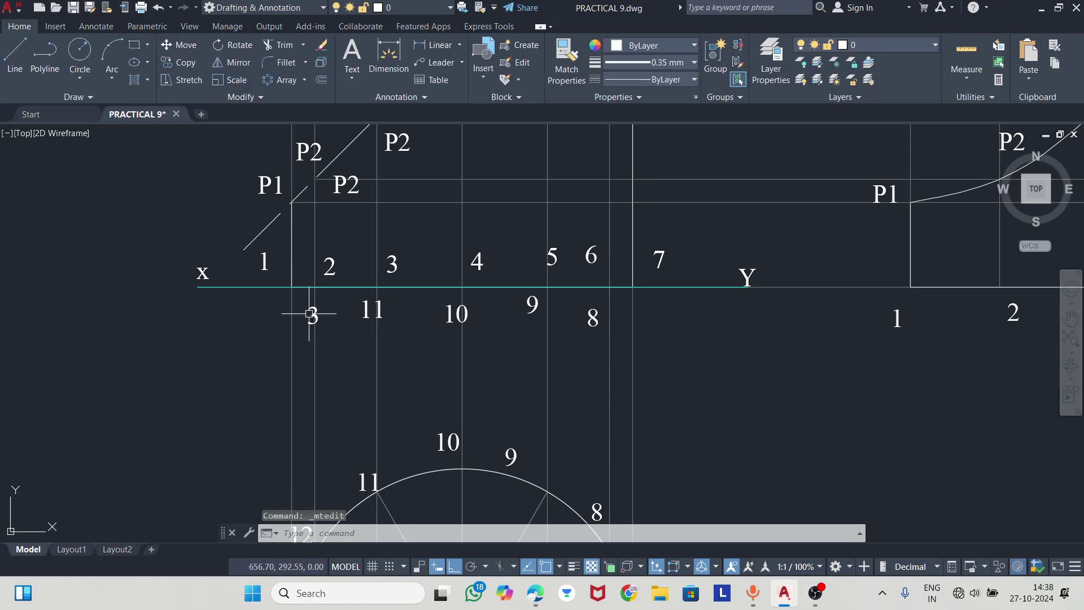
double_click(311, 317)
text(12)
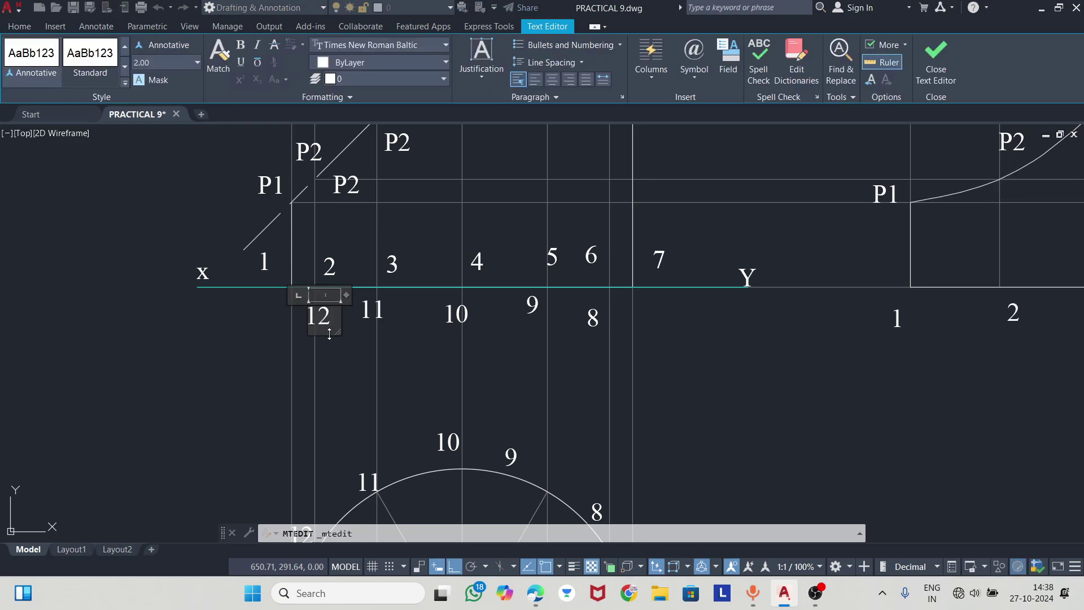
click(351, 359)
scroll(405, 309, down, 2)
- Relabel the lowest copied P2 labels on the cutting line as P3, P4 and P5
scroll(426, 327, down, 1)
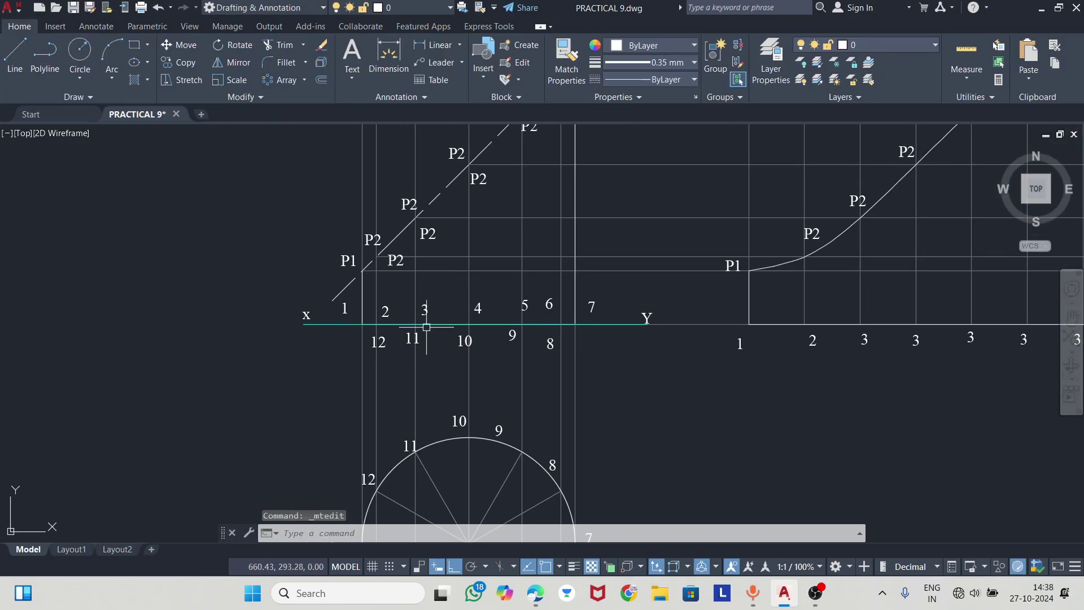
middle_drag(426, 326, 445, 429)
scroll(415, 346, up, 2)
middle_drag(403, 384, 403, 329)
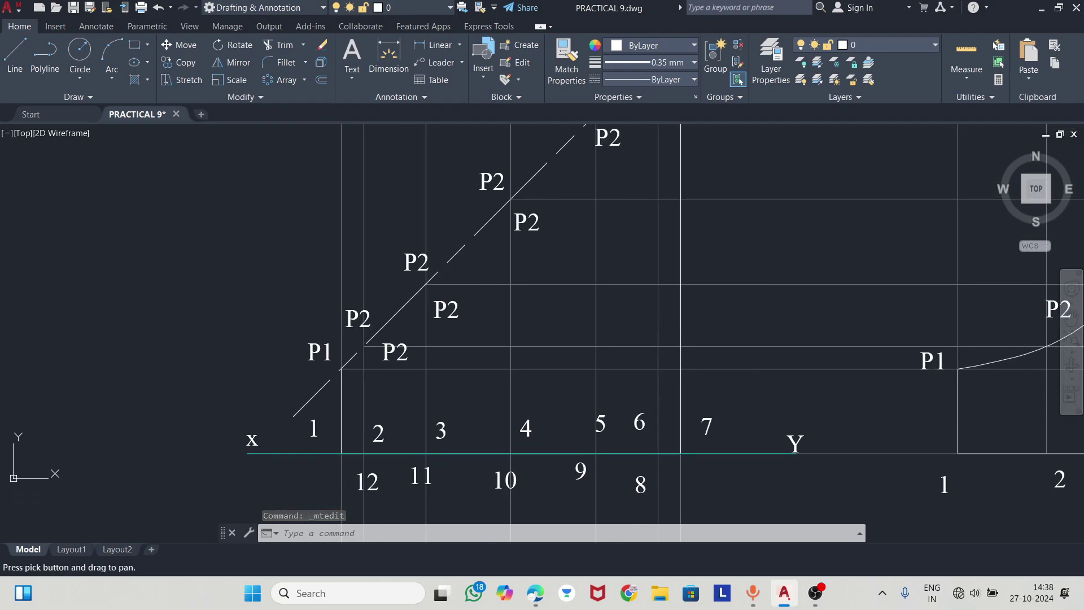
double_click(418, 262)
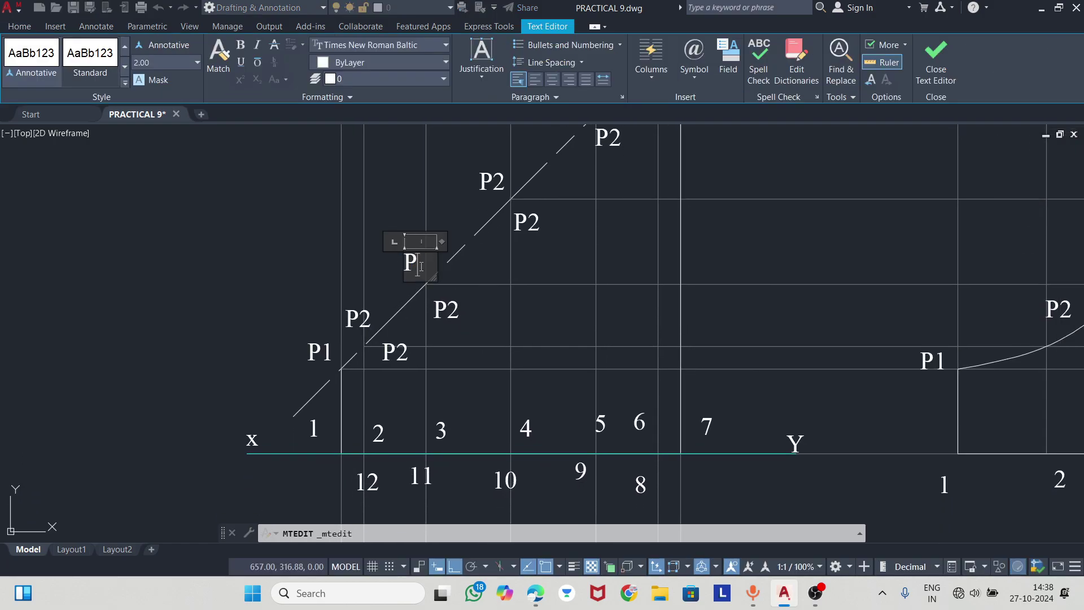
text(3)
click(491, 180)
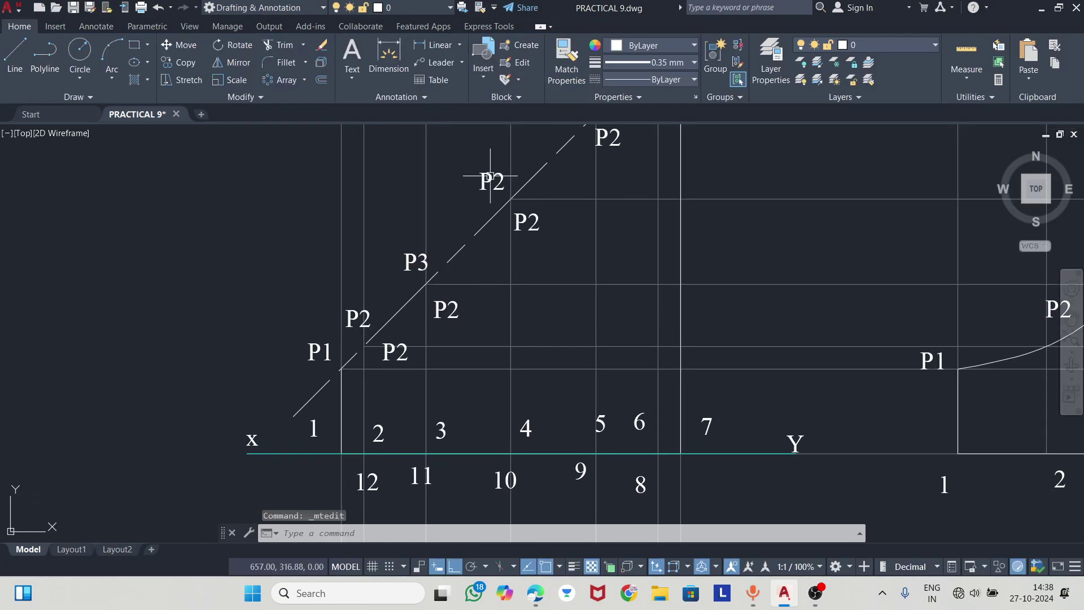
double_click(489, 177)
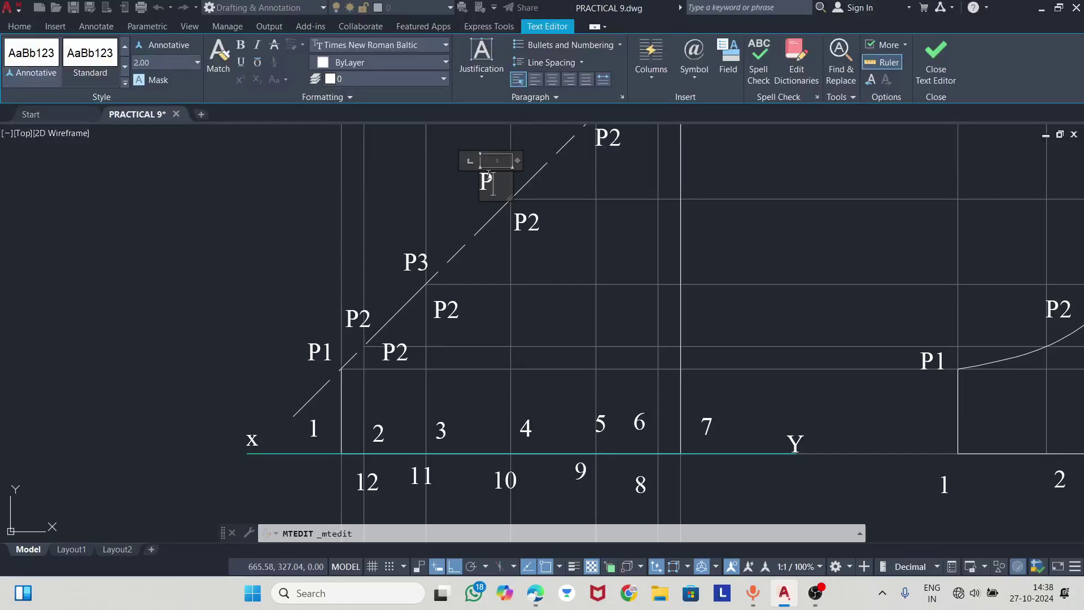
text(4)
click(536, 294)
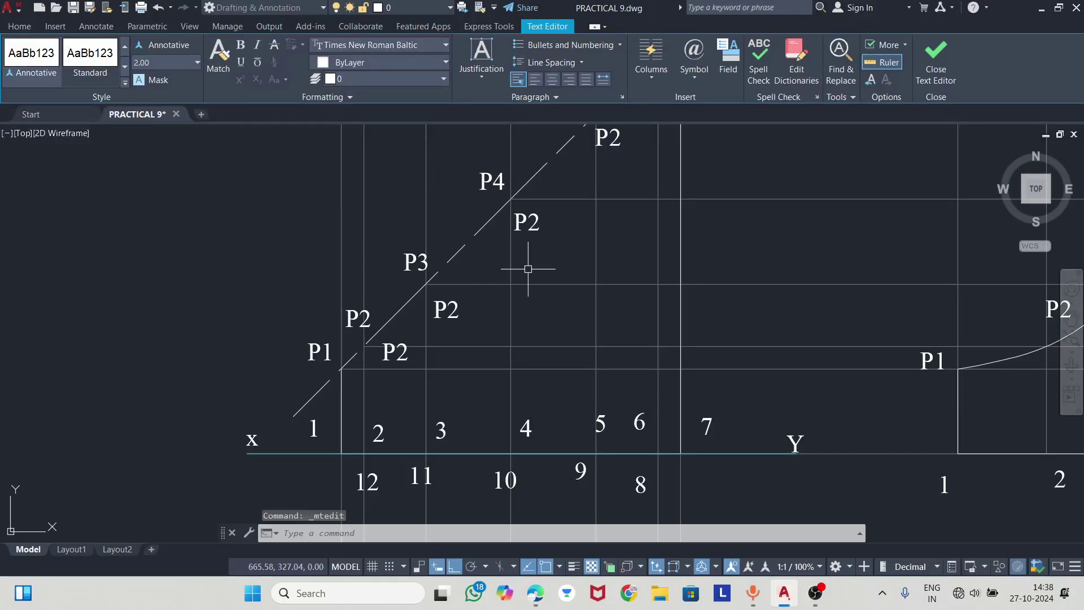
middle_drag(527, 271, 450, 397)
double_click(504, 218)
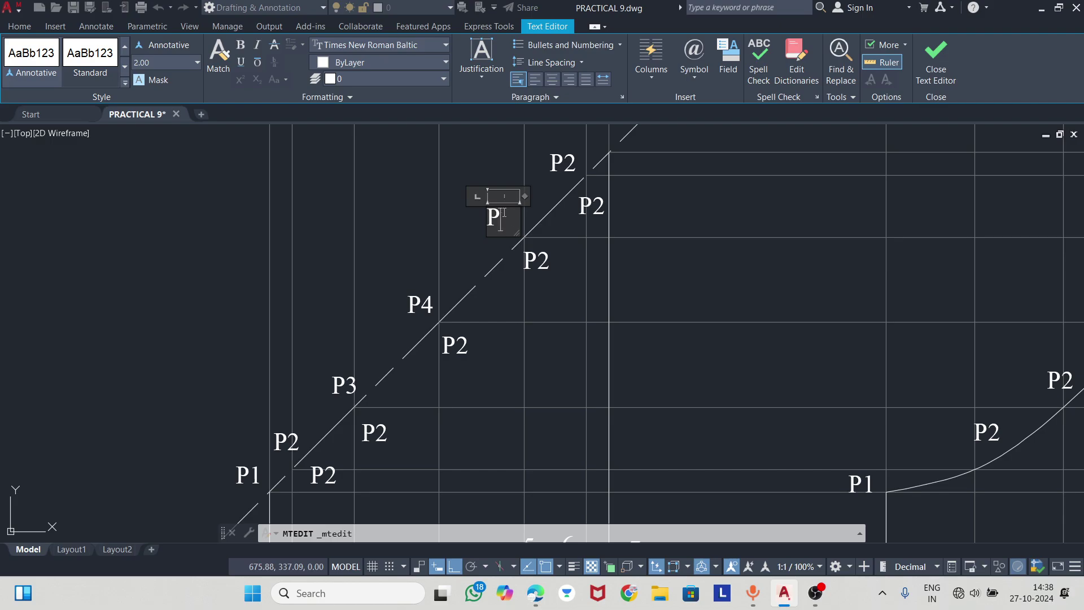
click(562, 168)
- Relabel the remaining copied P2 labels as P6, P7, P8 and P9
click(570, 151)
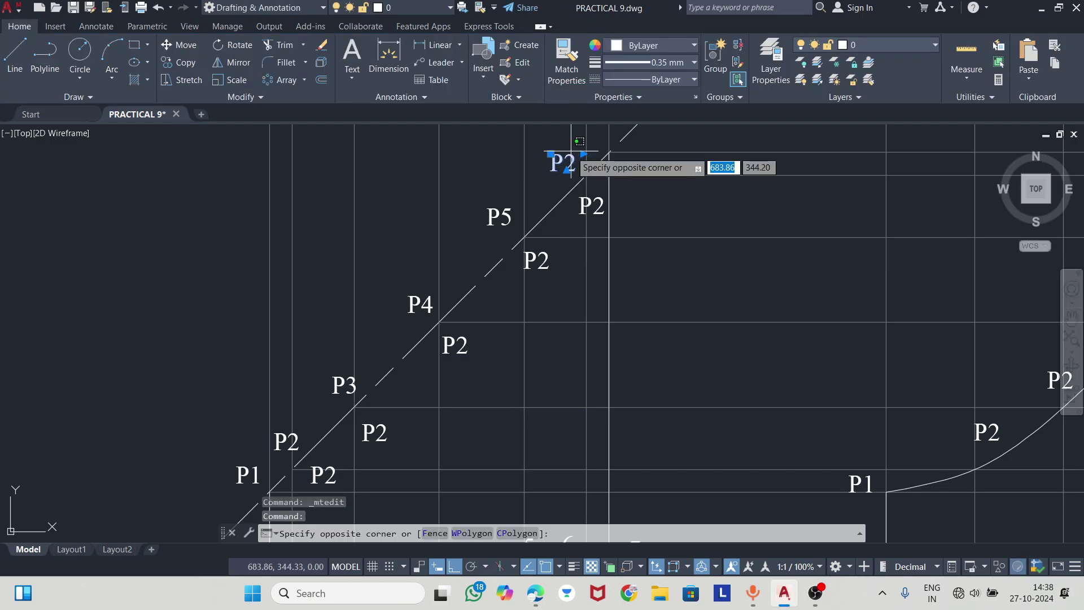
double_click(574, 163)
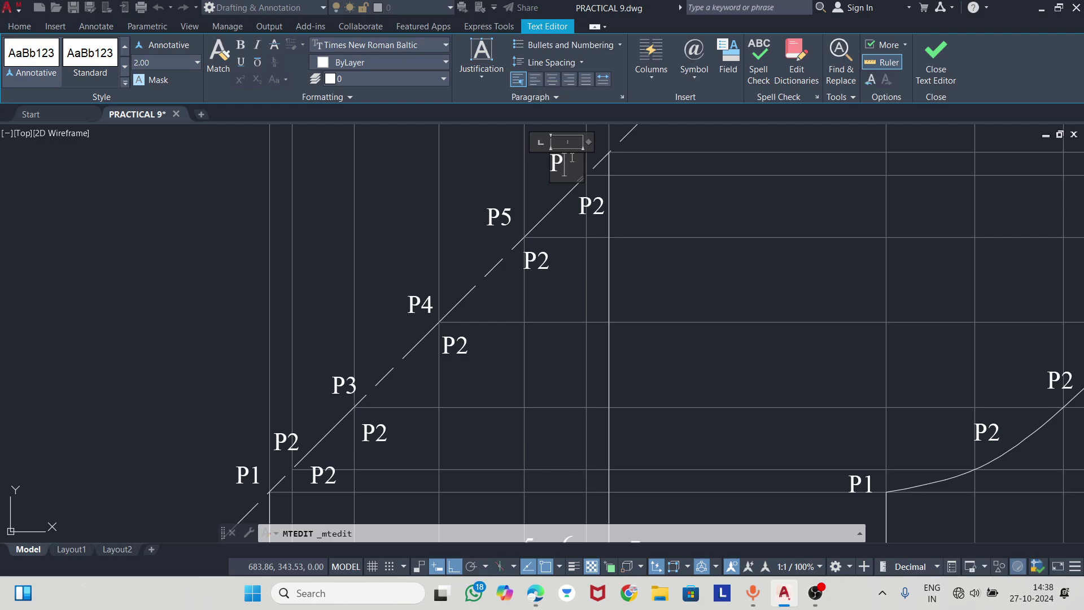
text(6)
click(571, 161)
middle_drag(617, 105, 576, 175)
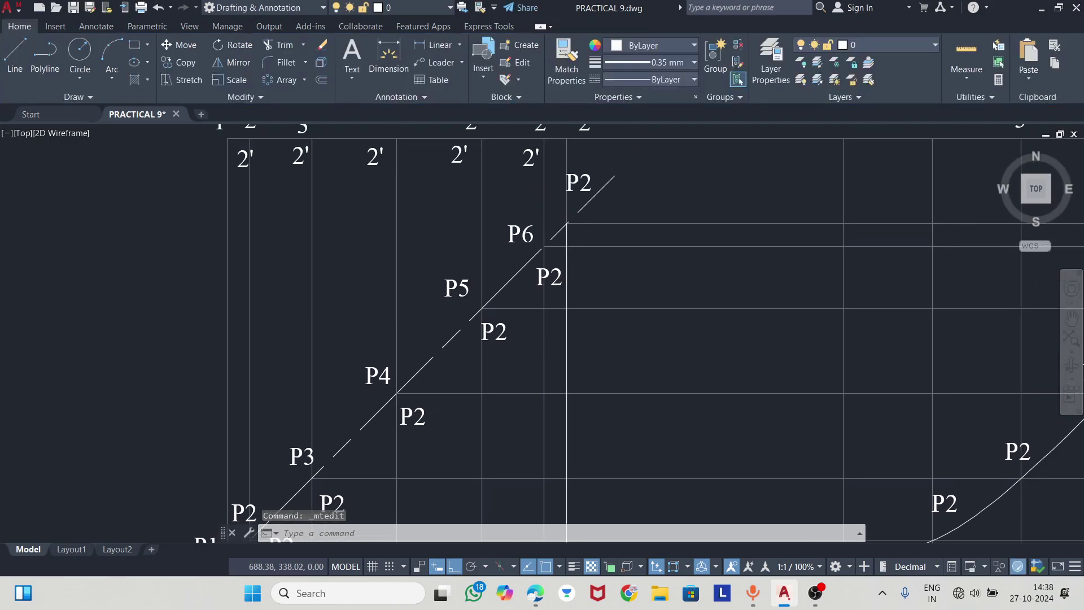
double_click(576, 174)
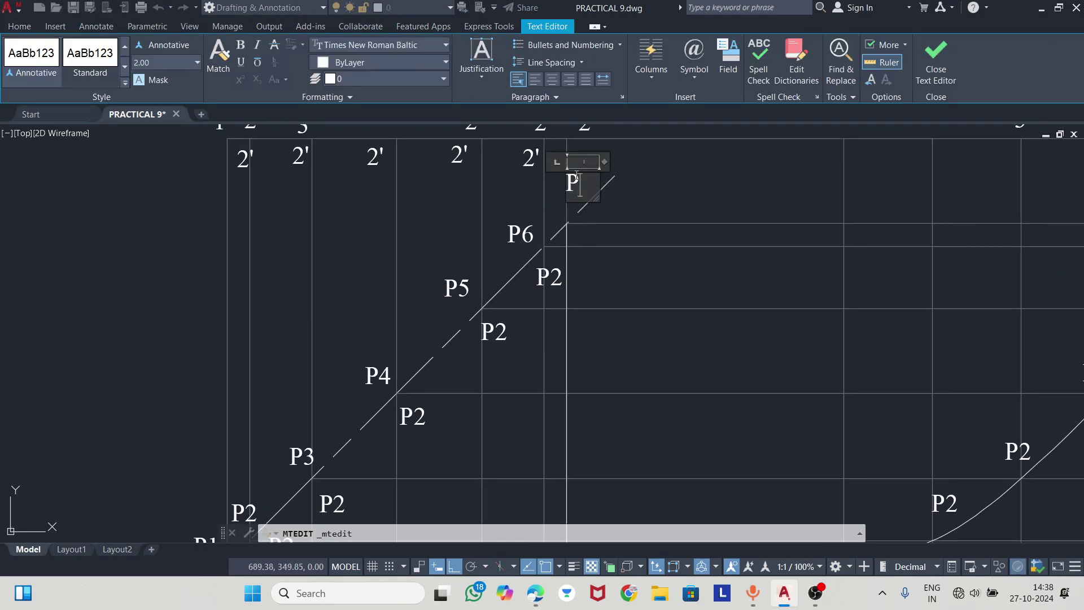
text(7)
click(616, 311)
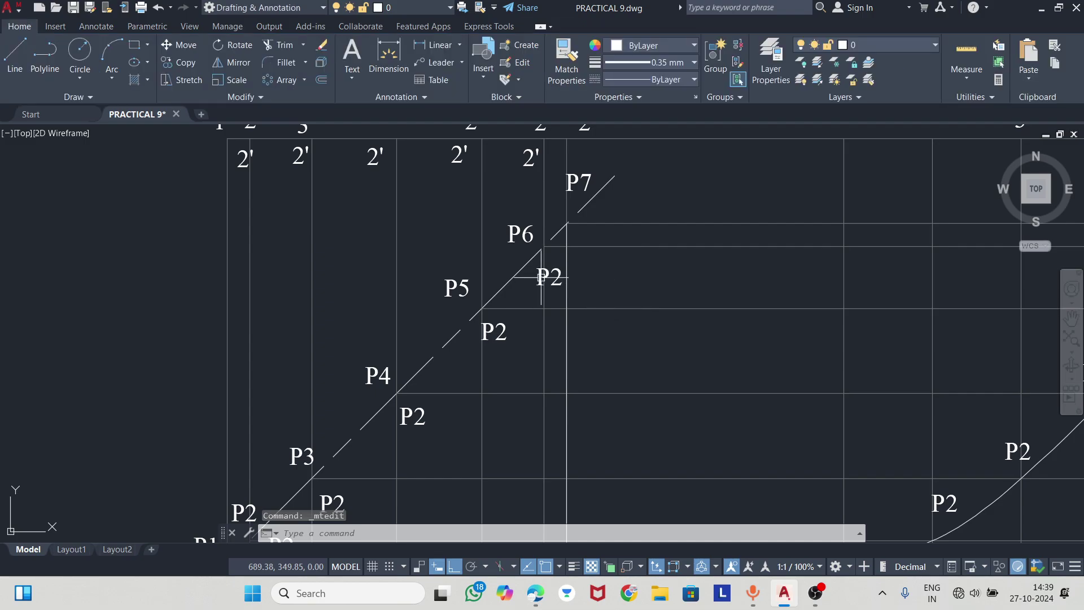
double_click(550, 276)
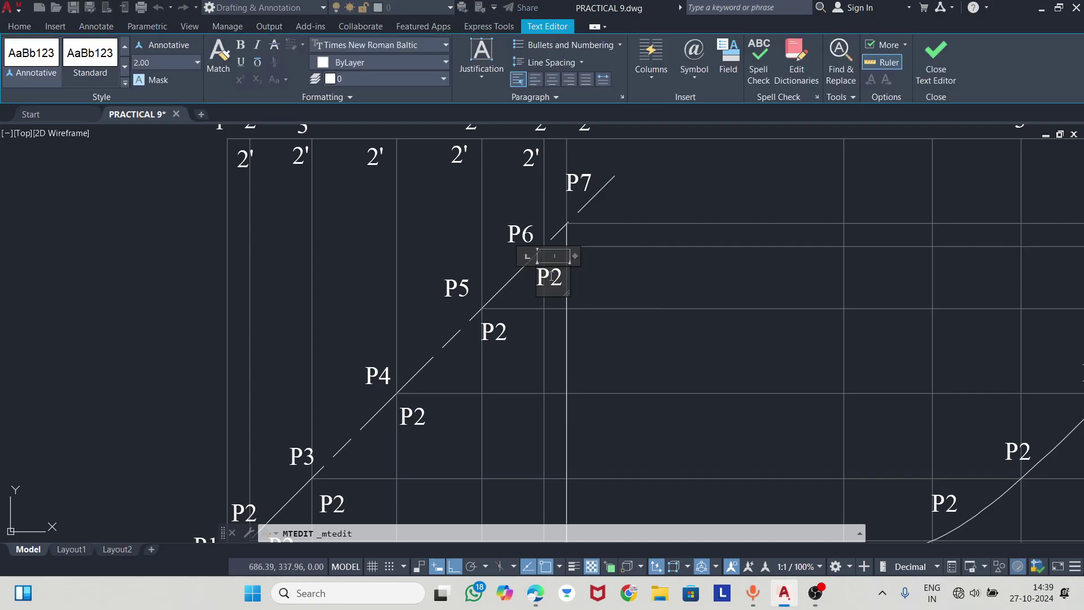
text(8)
click(597, 316)
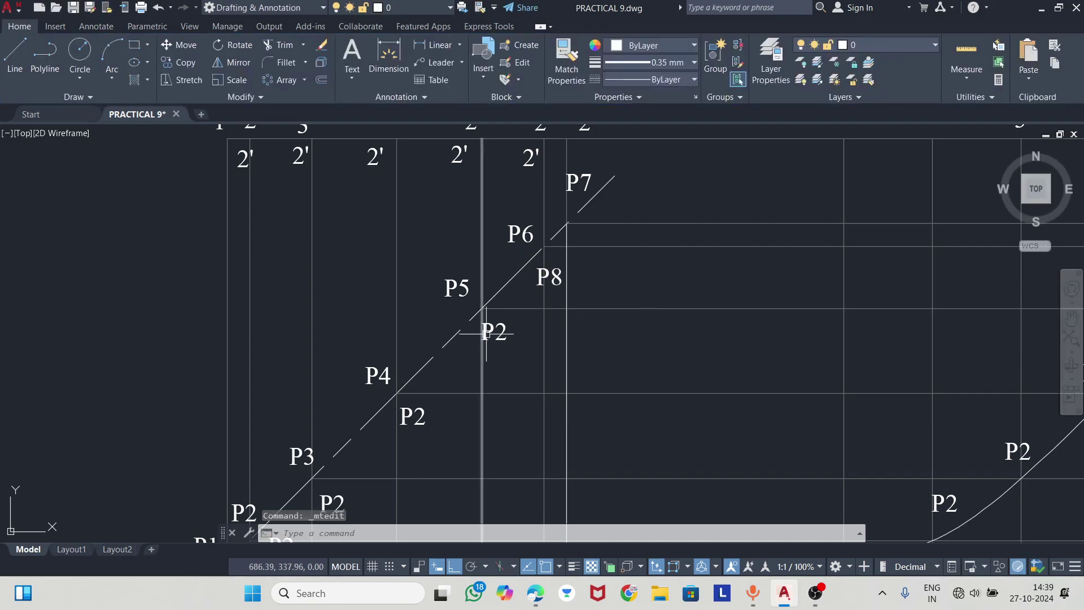
double_click(489, 333)
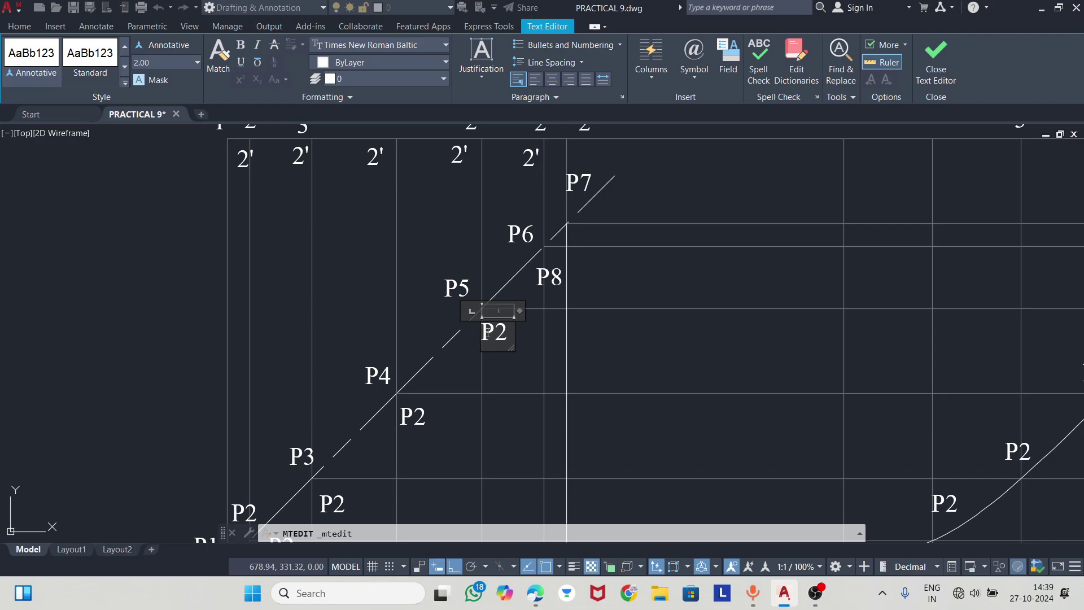
key(BackSpace)
text(9)
click(683, 372)
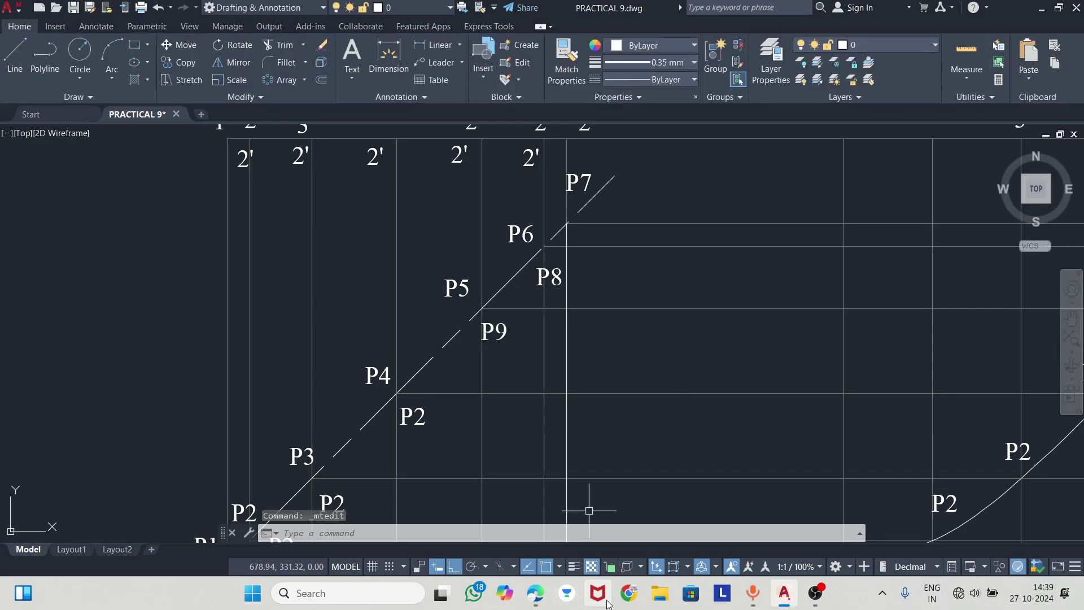
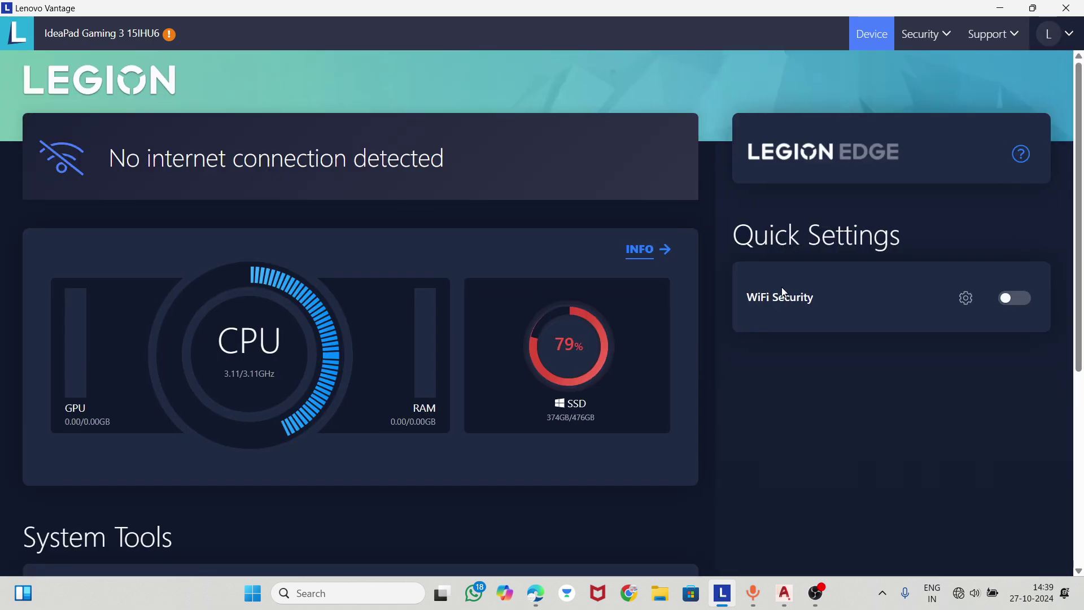
- Browse the Lenovo Vantage dashboard and look at the Warranty & Services page
scroll(469, 424, down, 3)
scroll(284, 435, down, 1)
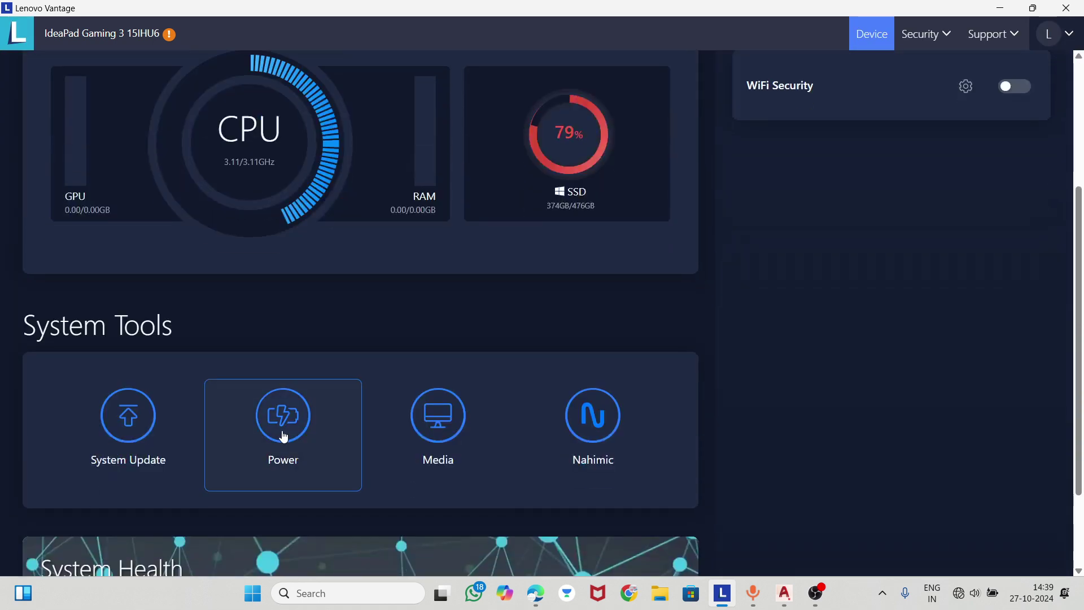
scroll(385, 435, down, 1)
scroll(341, 414, down, 1)
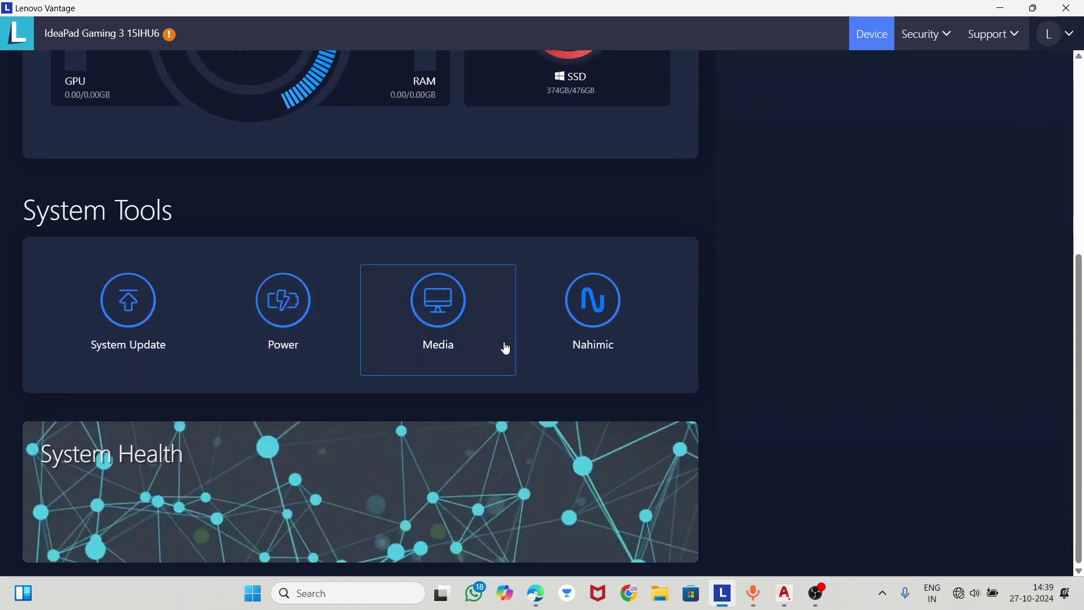
scroll(513, 353, up, 1)
scroll(516, 351, up, 5)
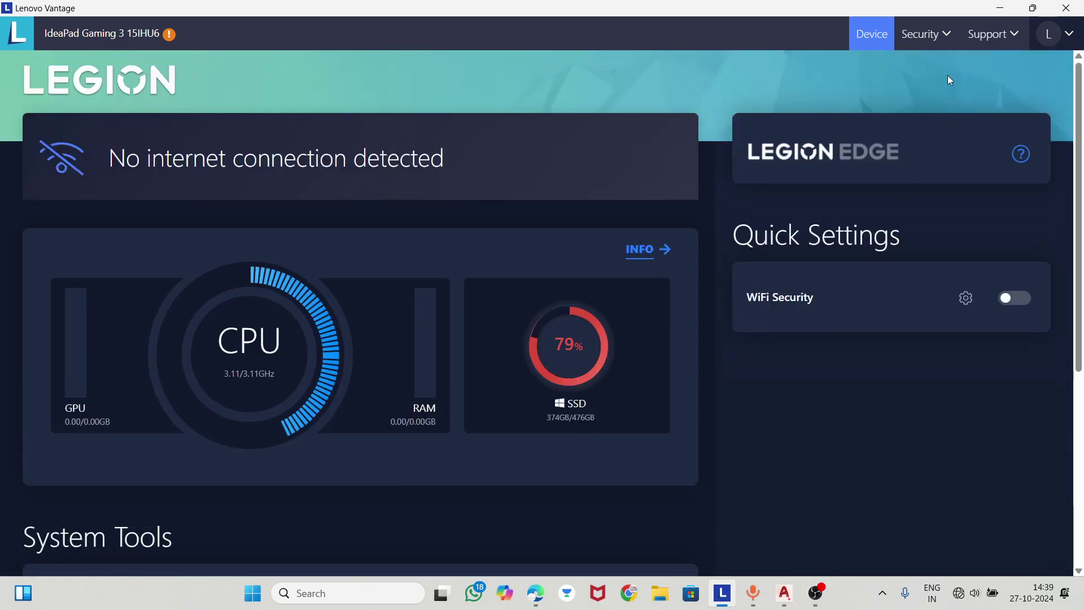
click(971, 67)
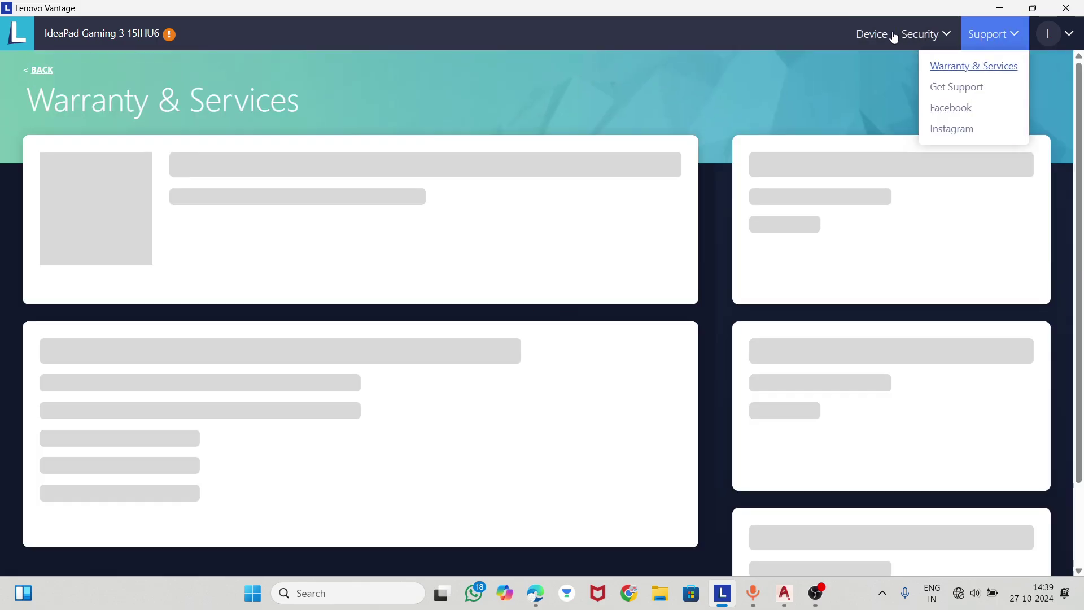
click(876, 35)
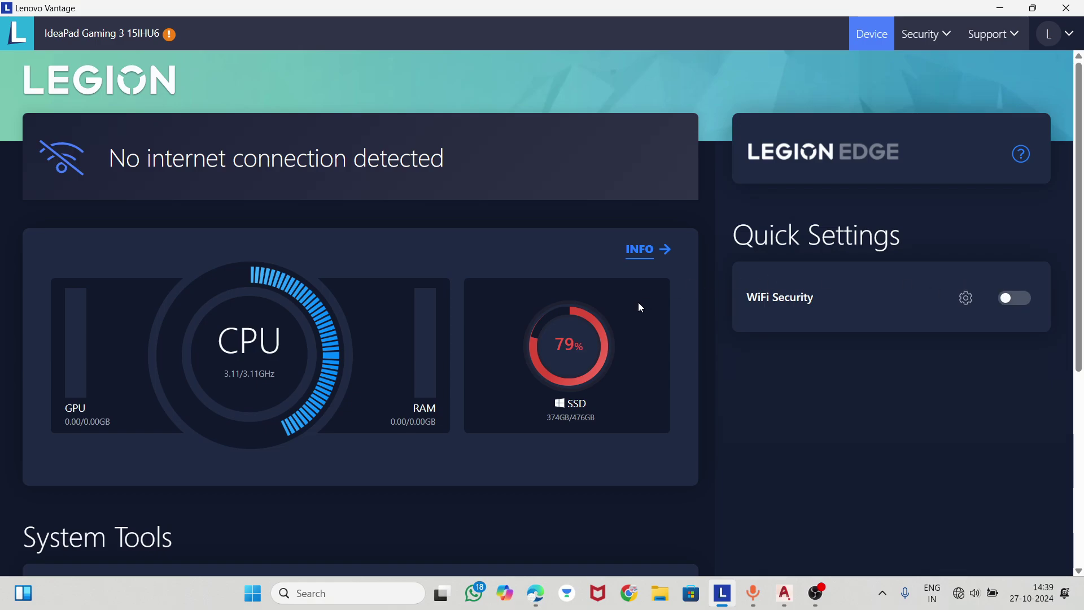
- Check Lenovo Vantage's Preference Settings and version information, then return to the dashboard
scroll(594, 330, down, 1)
scroll(594, 331, down, 4)
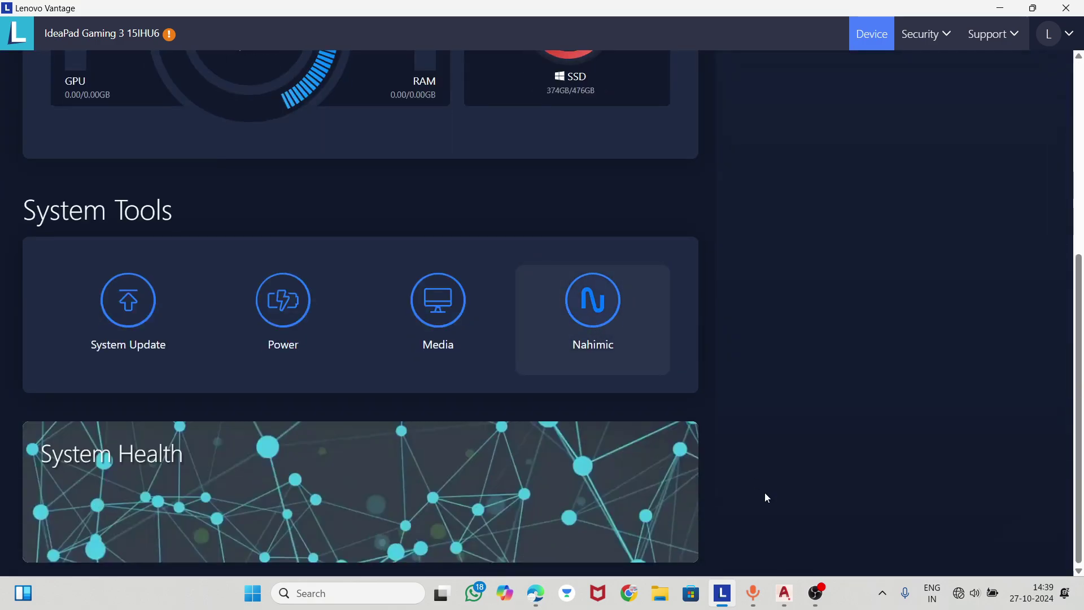
scroll(761, 263, up, 5)
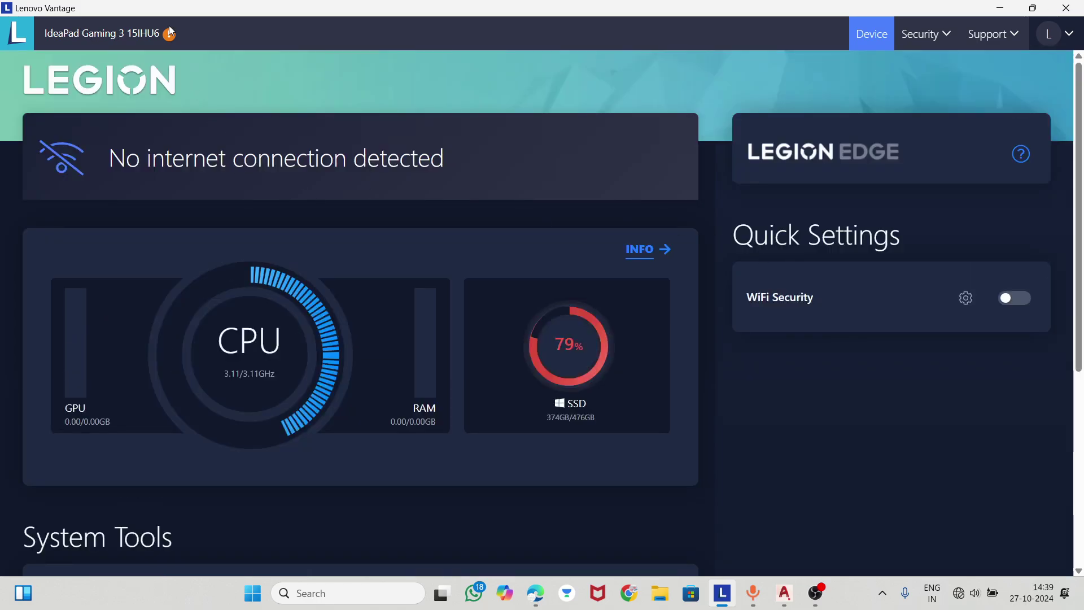
click(1053, 36)
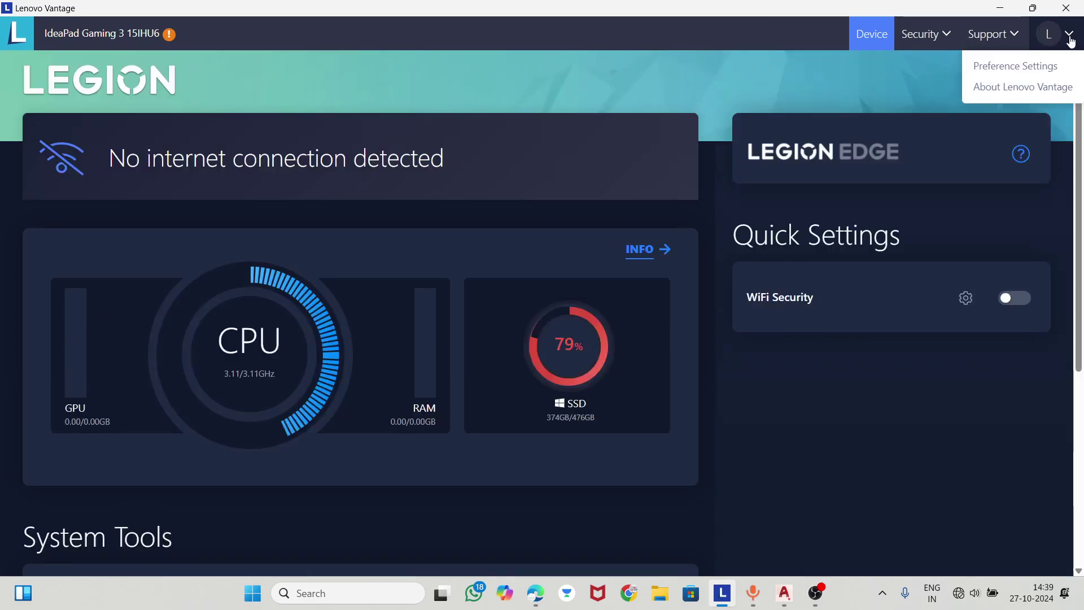
click(1034, 67)
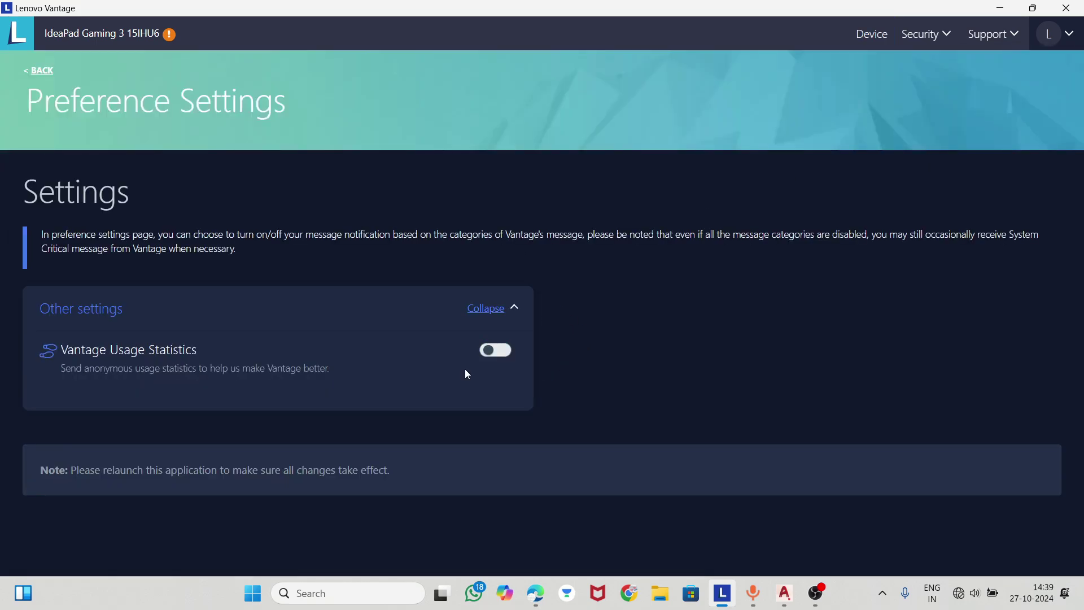
click(1076, 35)
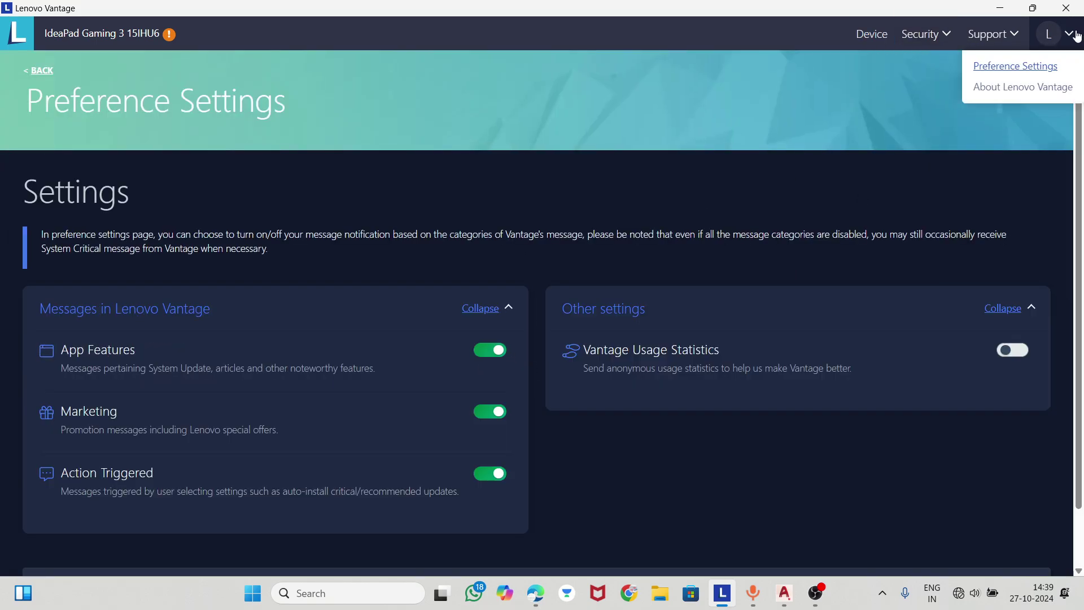
click(1014, 102)
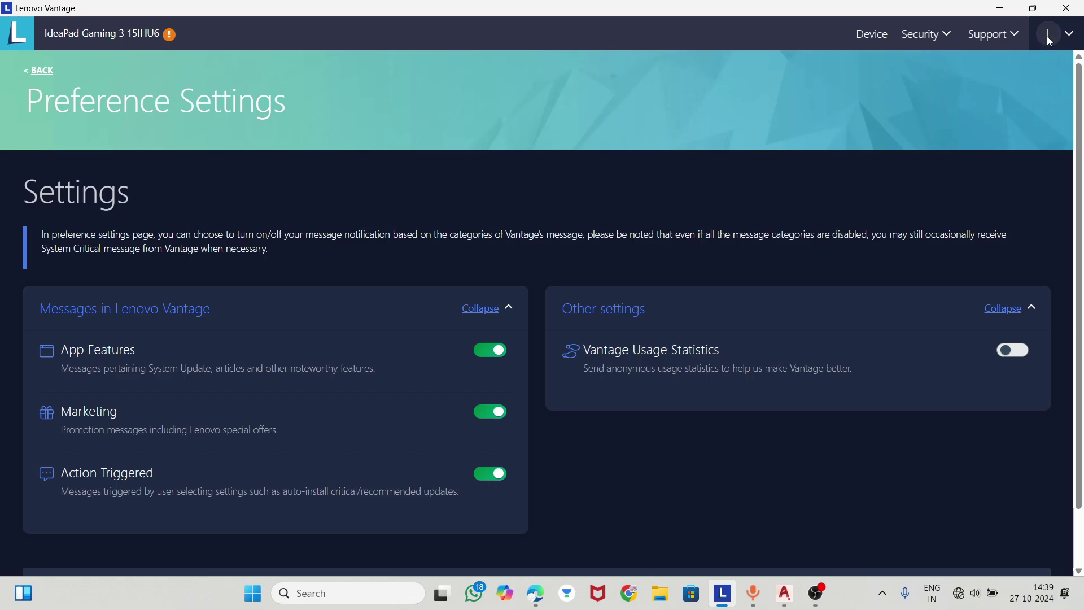
click(1050, 42)
click(1024, 86)
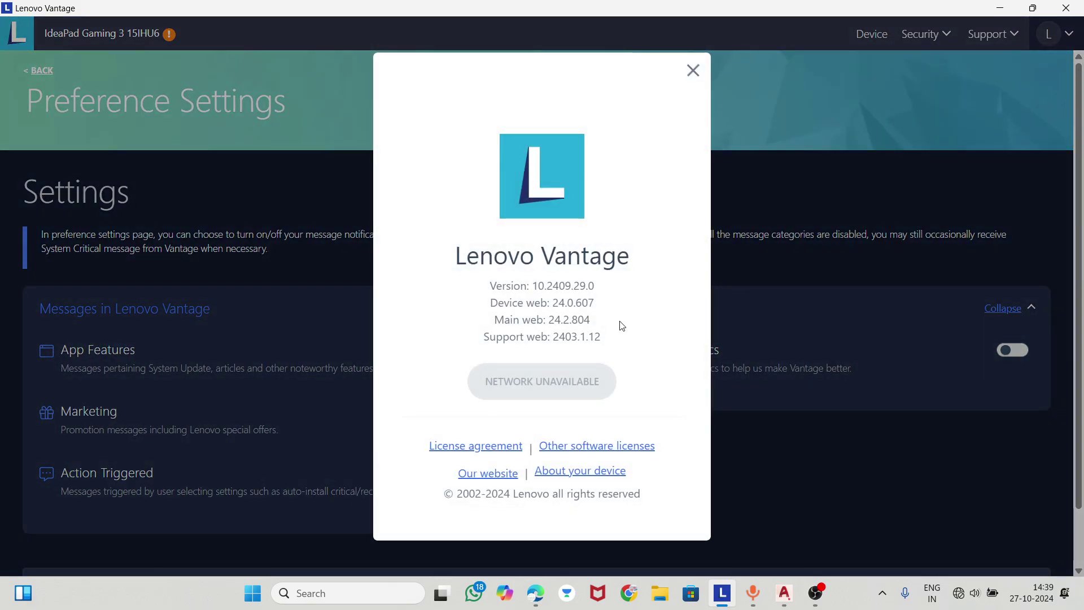
click(693, 70)
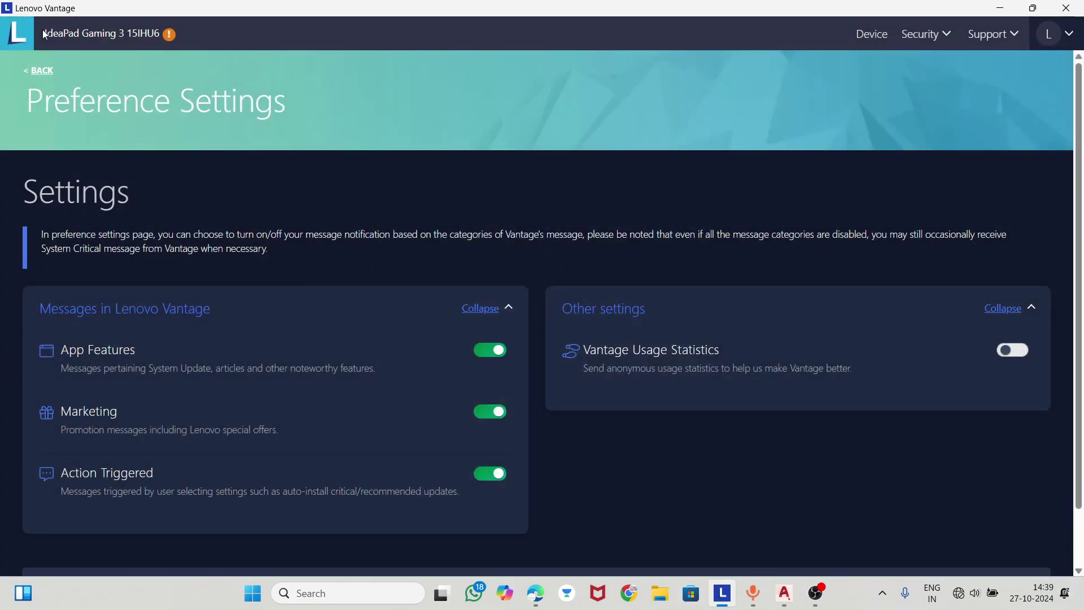
click(40, 69)
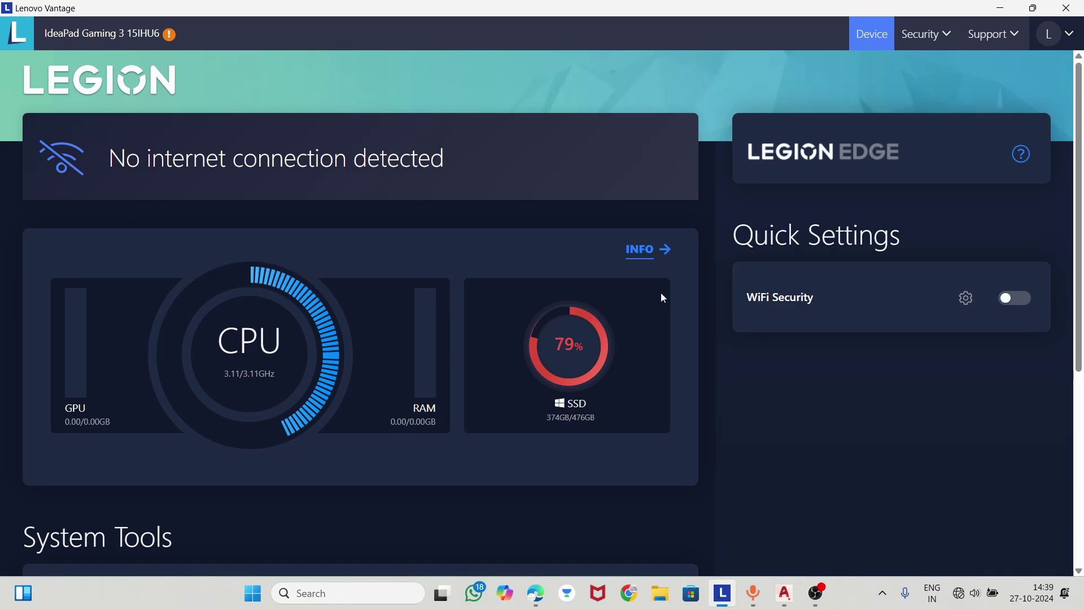
- Review the detailed My Device information page and go to System Update
scroll(661, 294, down, 3)
click(648, 108)
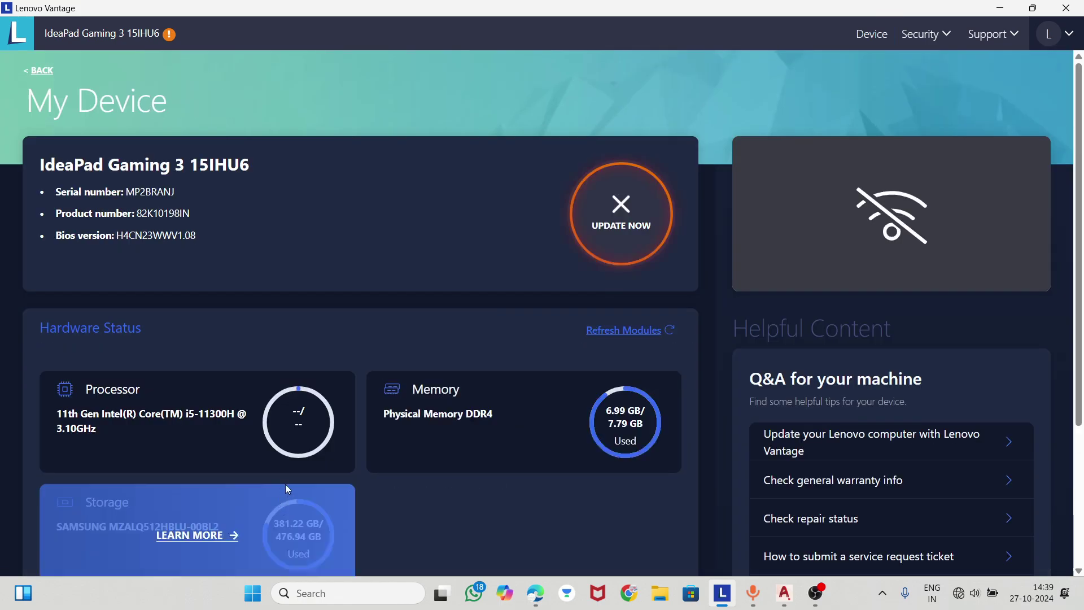
scroll(430, 394, down, 2)
scroll(595, 377, down, 3)
scroll(635, 290, up, 4)
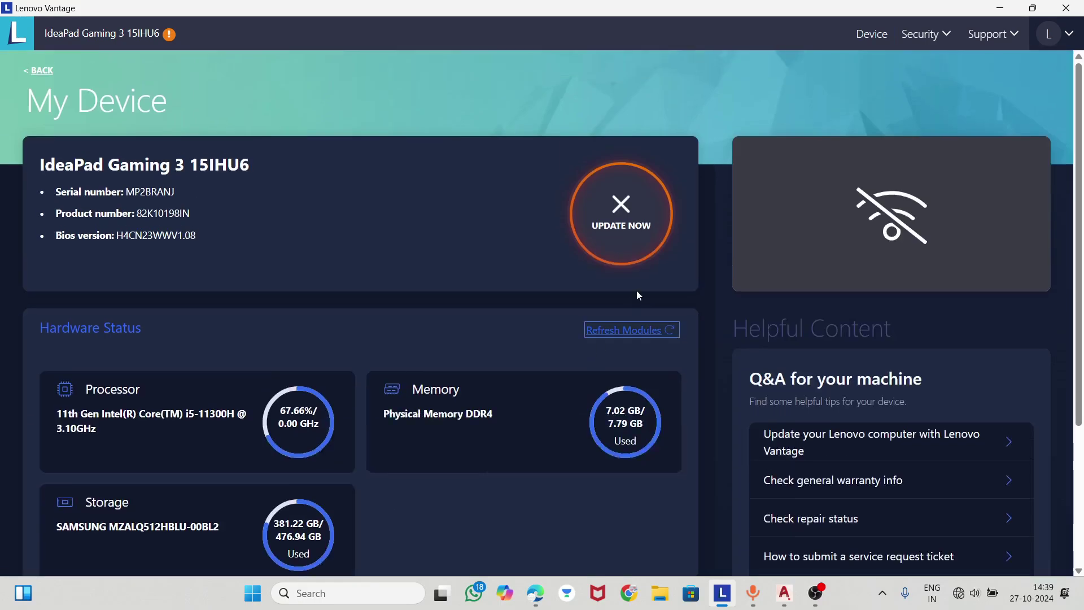
scroll(699, 245, down, 3)
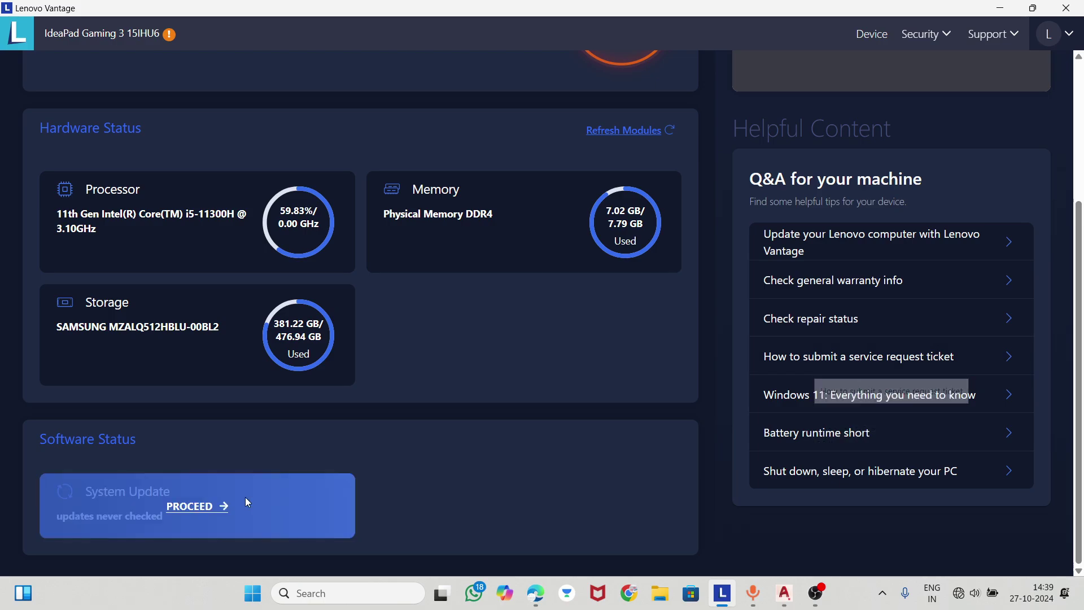
scroll(312, 340, up, 2)
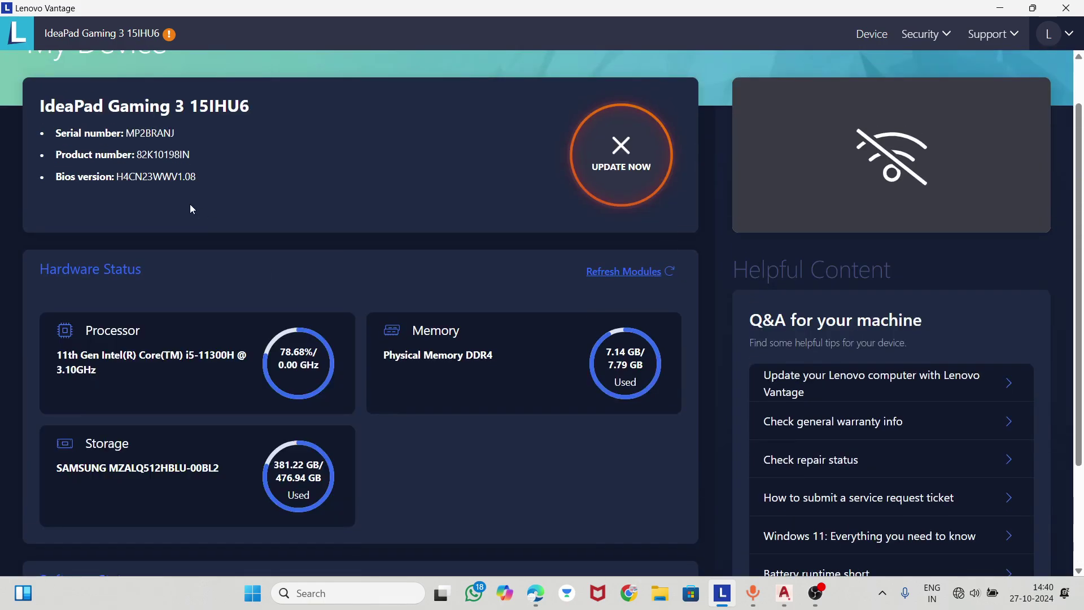
scroll(54, 73, up, 1)
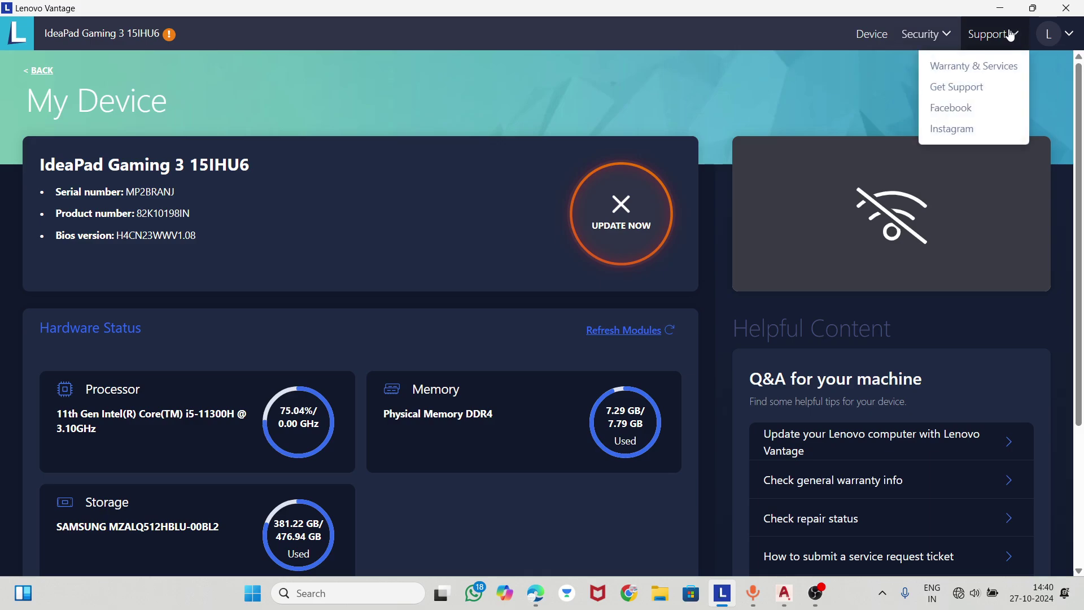
mouse_move(1056, 34)
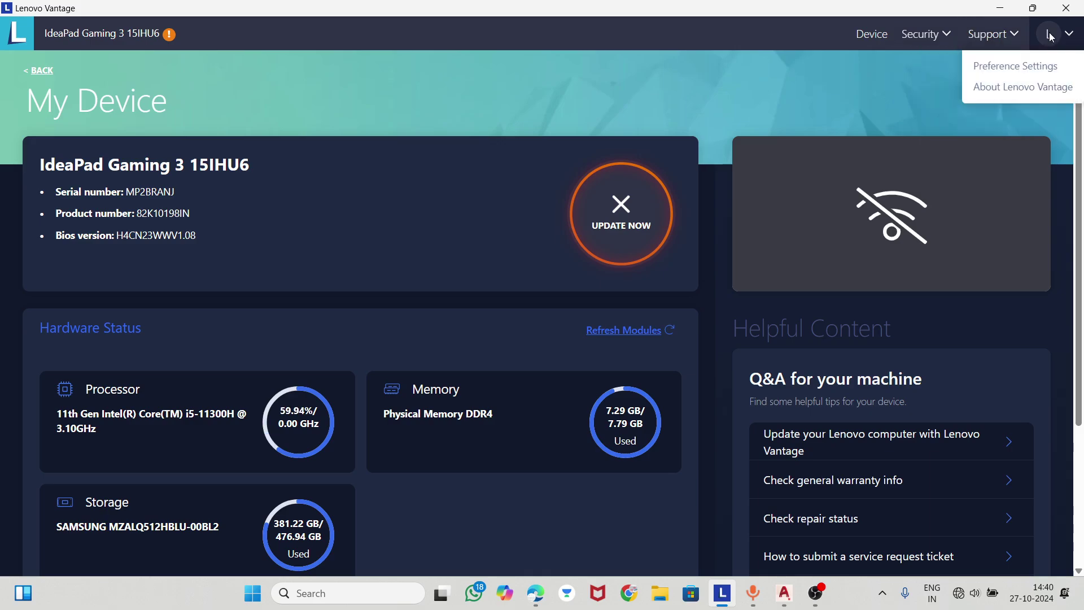
scroll(880, 399, down, 3)
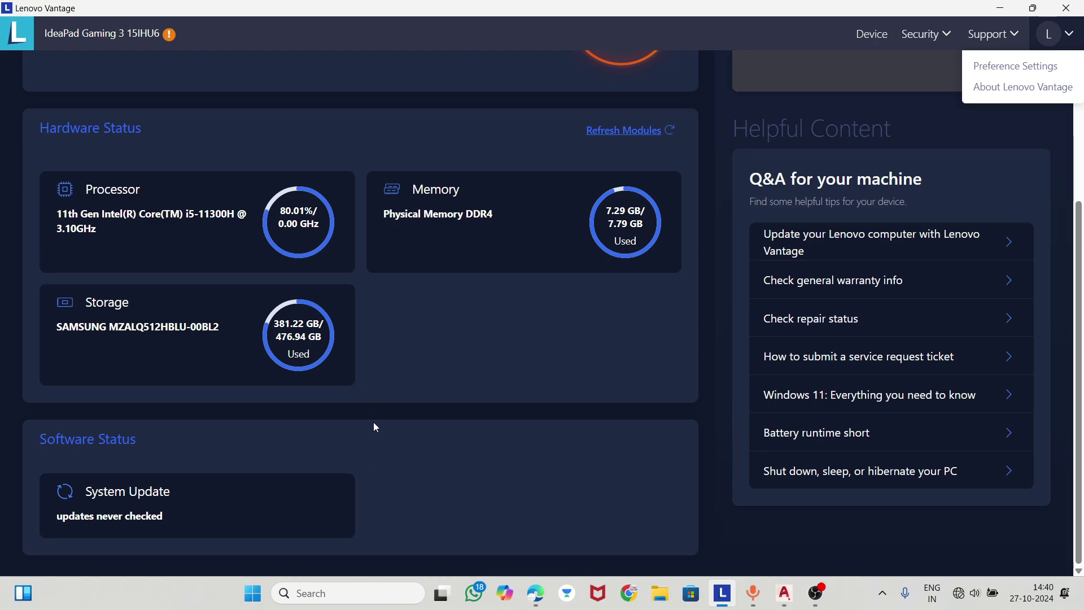
scroll(373, 422, up, 3)
click(627, 207)
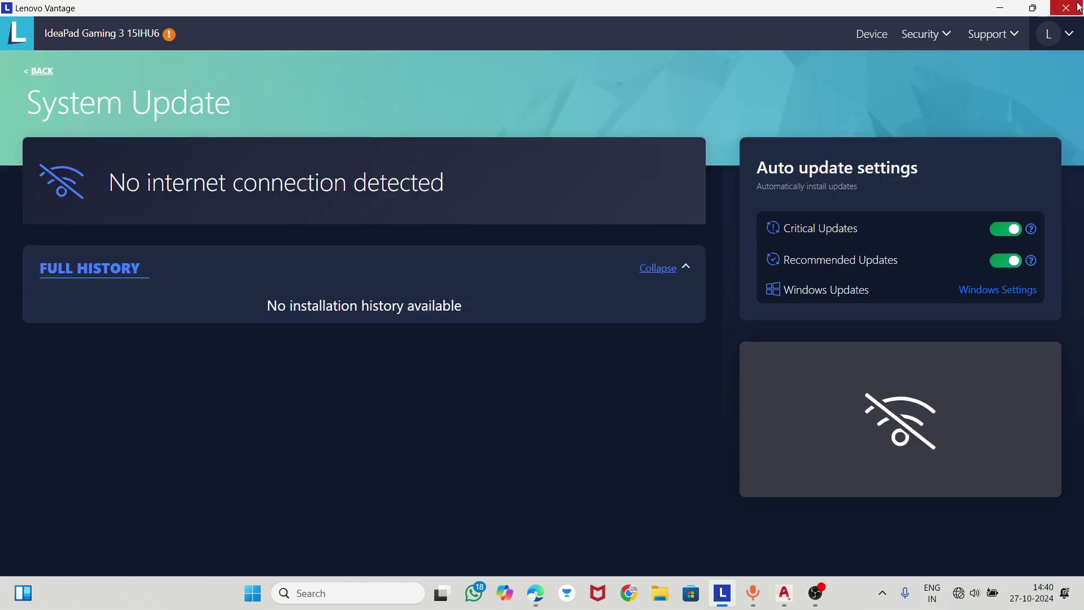
- Close Lenovo Vantage and frame the whole development curve in the AutoCAD drawing
click(1066, 7)
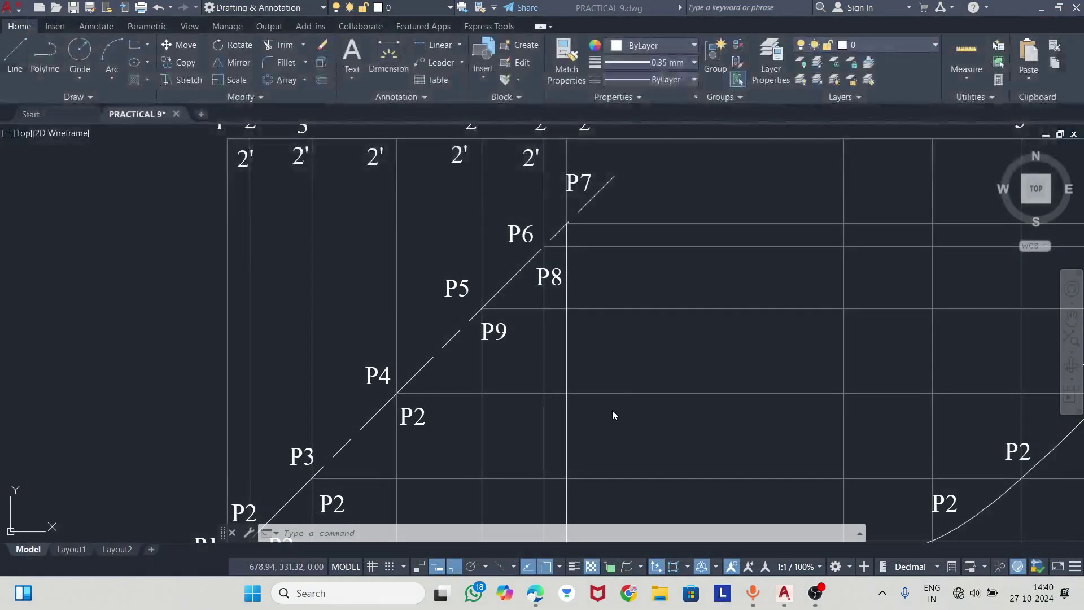
scroll(561, 299, down, 2)
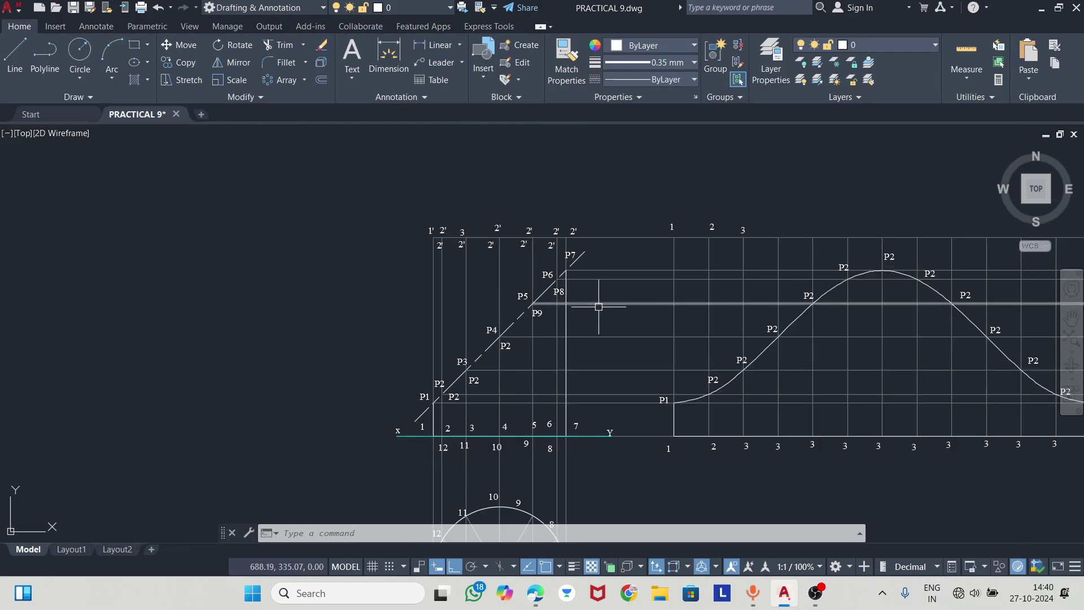
middle_drag(593, 309, 541, 330)
scroll(481, 276, up, 2)
scroll(425, 251, up, 2)
mouse_move(289, 224)
middle_down()
mouse_move(362, 225)
mouse_move(414, 192)
middle_up()
scroll(362, 225, up, 2)
scroll(496, 274, down, 4)
mouse_move(573, 363)
middle_down()
mouse_move(503, 295)
mouse_move(463, 297)
middle_up()
middle_drag(826, 349, 678, 345)
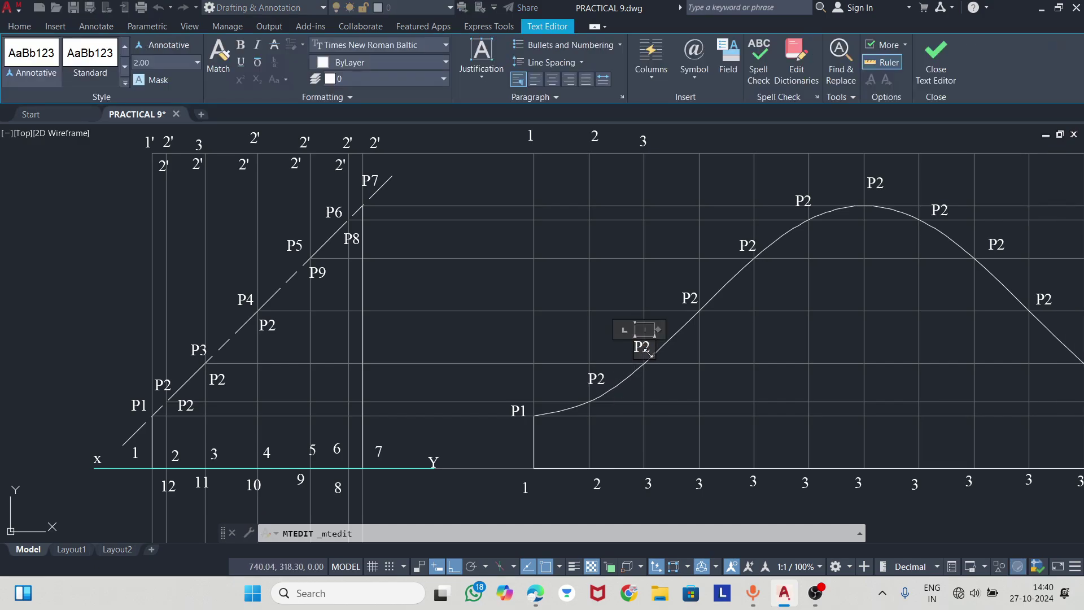
- Renumber the repeated curve labels to P3, P4 and P5
key(BackSpace)
text(3)
click(692, 307)
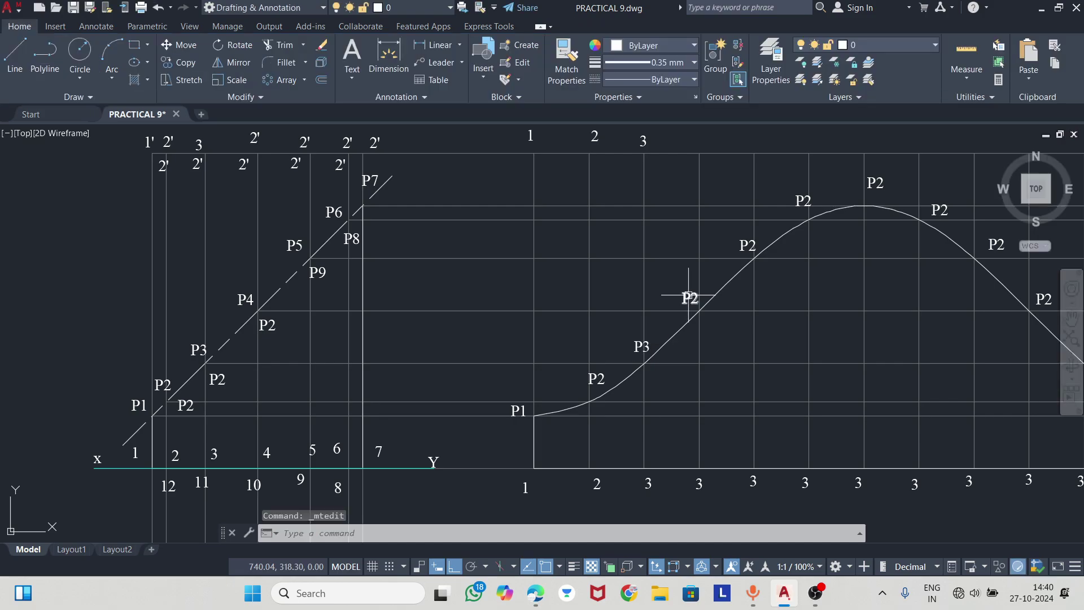
double_click(692, 300)
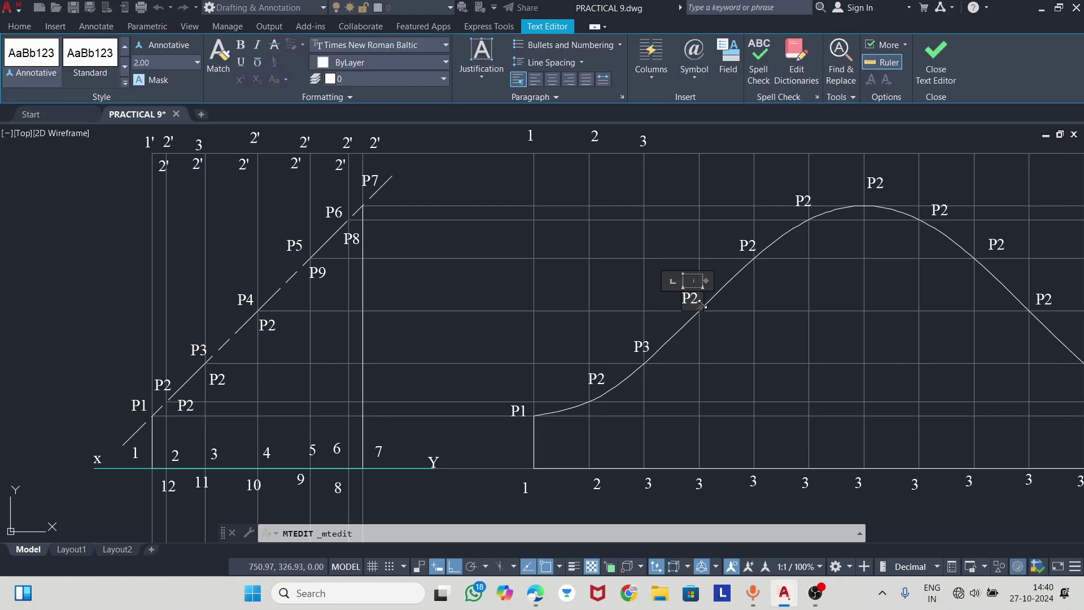
key(BackSpace)
text(4)
click(746, 249)
double_click(746, 246)
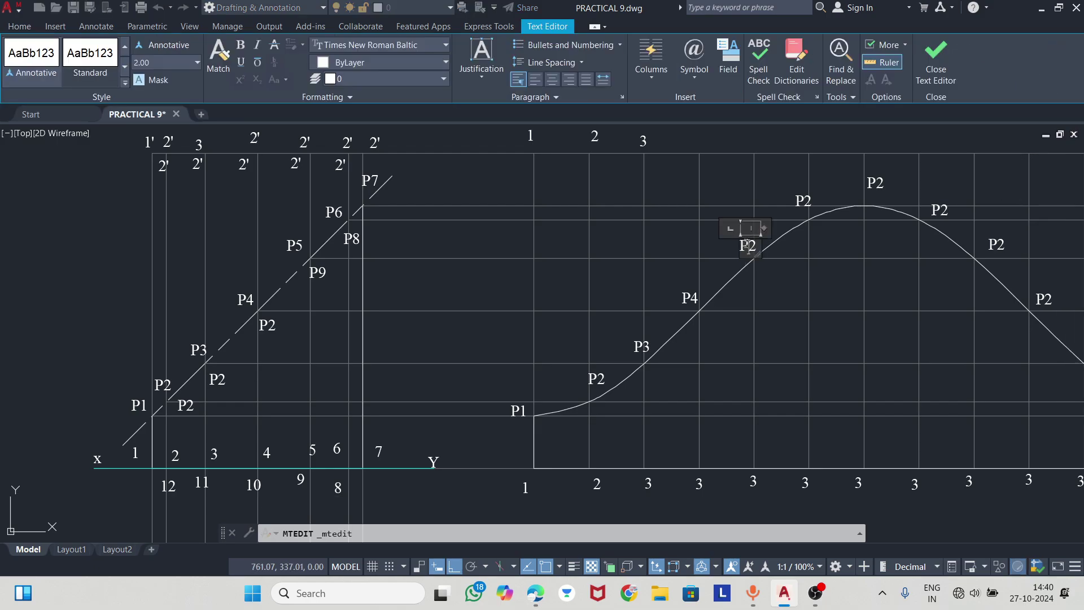
key(BackSpace)
text(5)
click(802, 197)
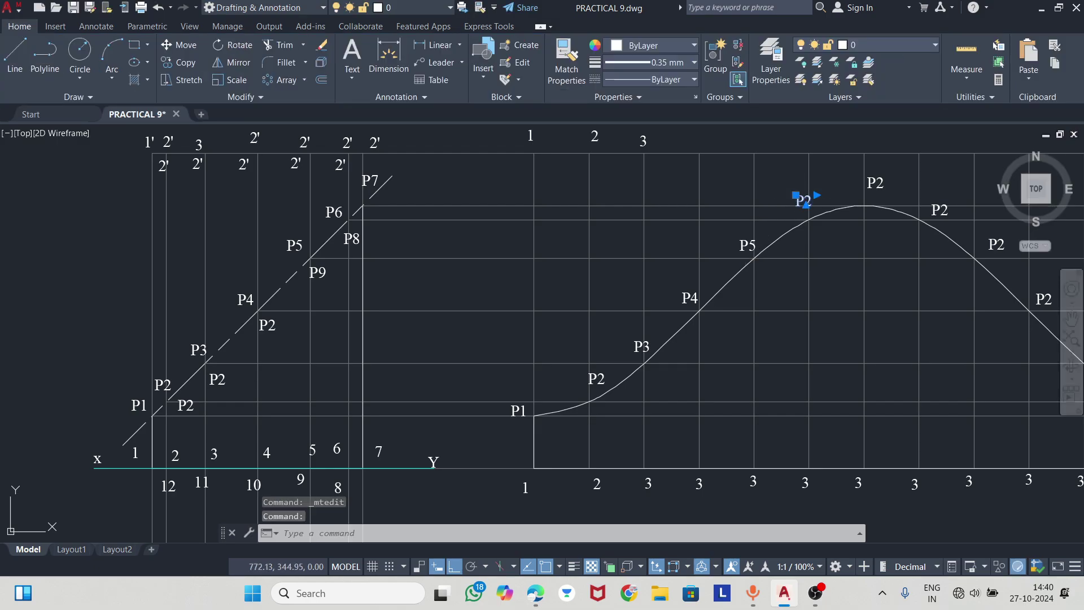
- Relabel the points around the curve's crest as P6, P7 and P8
double_click(804, 201)
key(BackSpace)
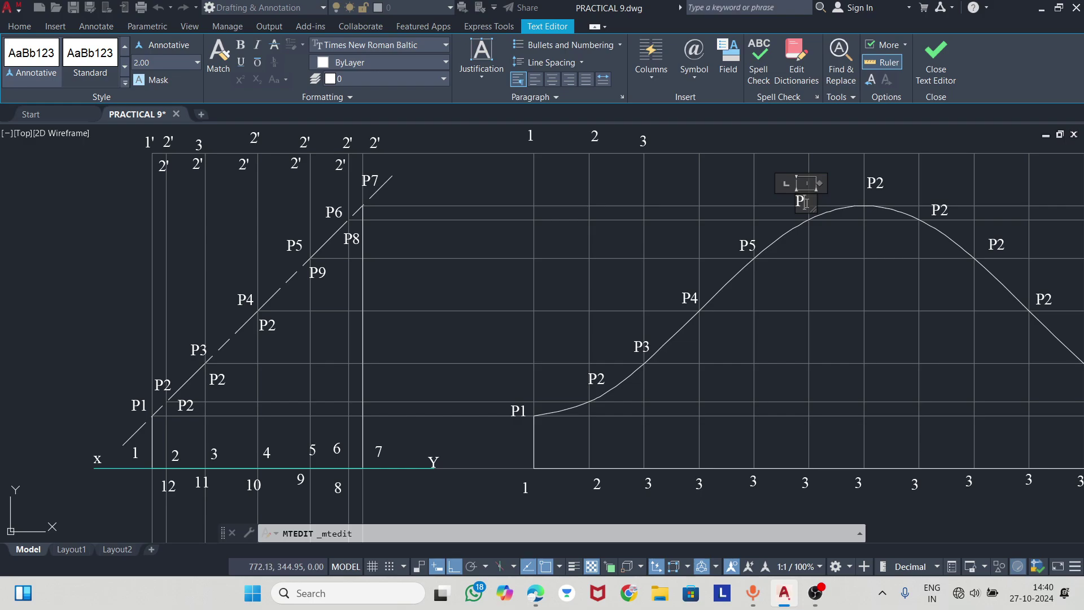
text(6)
click(881, 183)
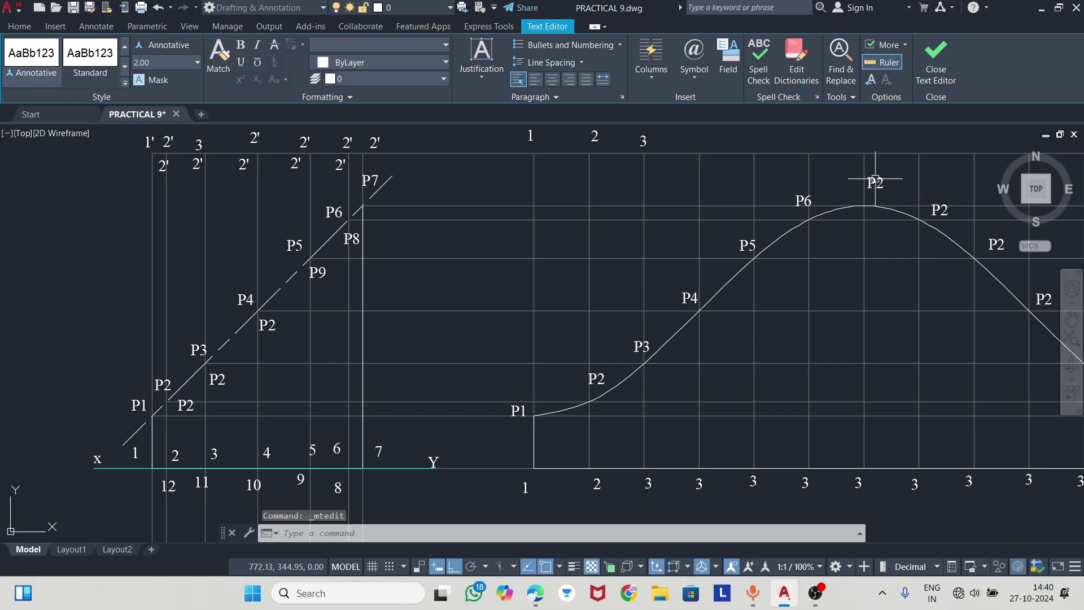
double_click(883, 185)
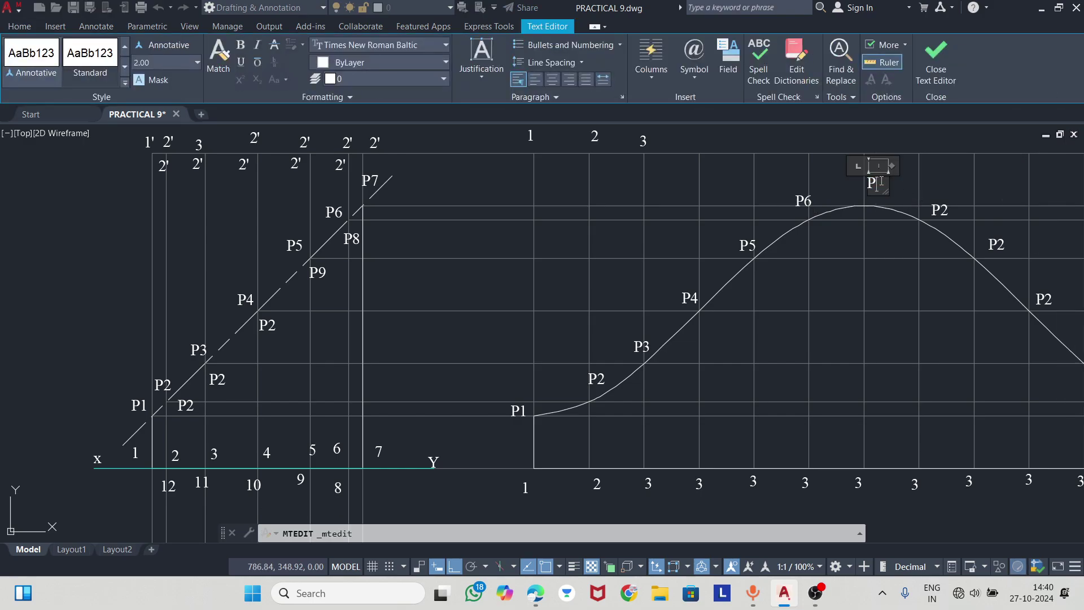
text(7)
click(937, 210)
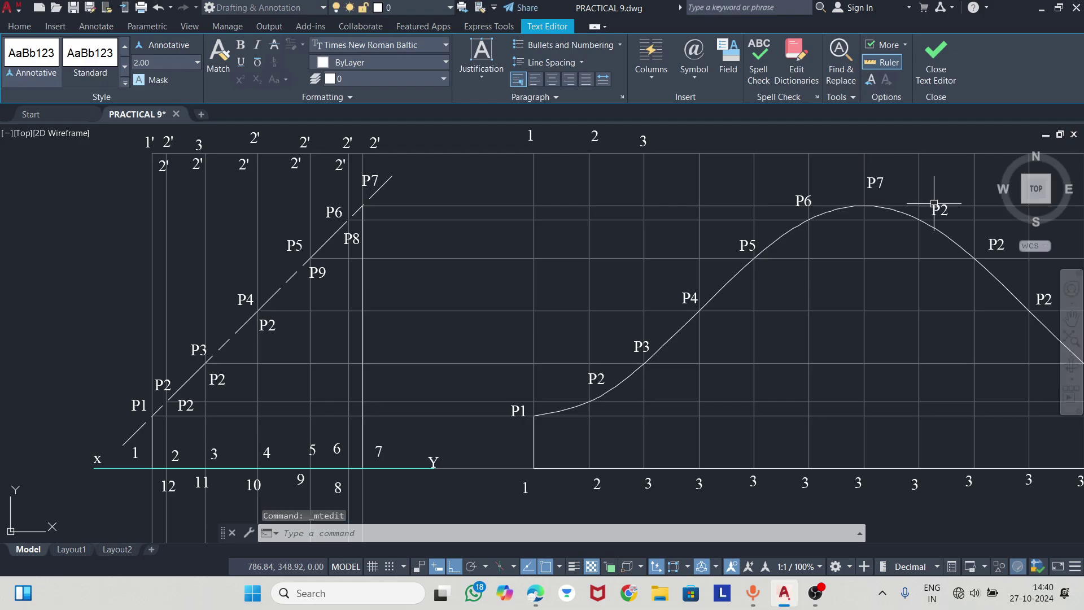
double_click(940, 211)
key(BackSpace)
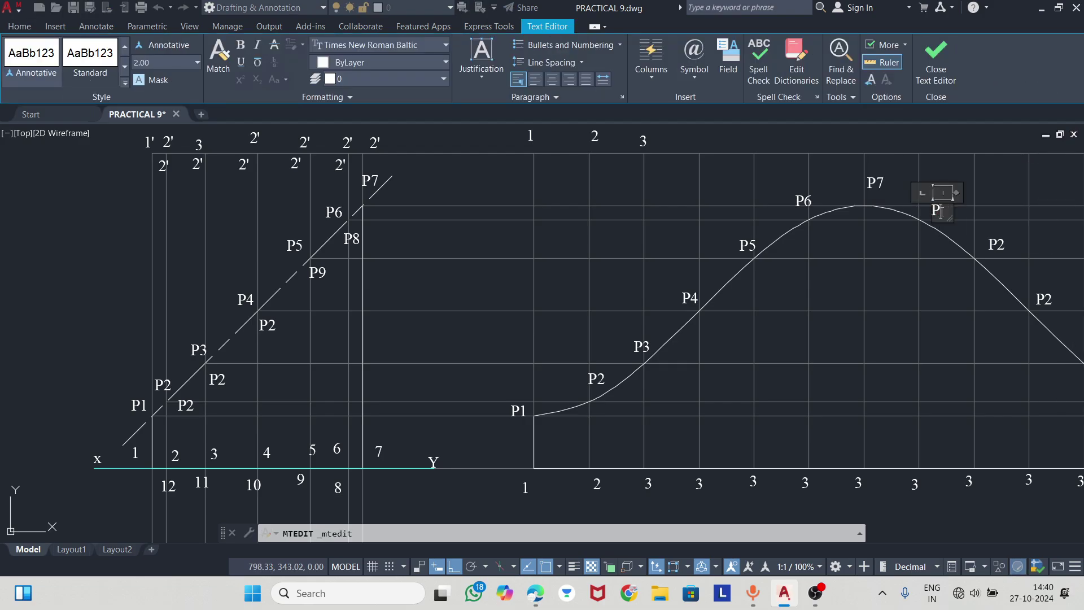
text(8)
click(1004, 250)
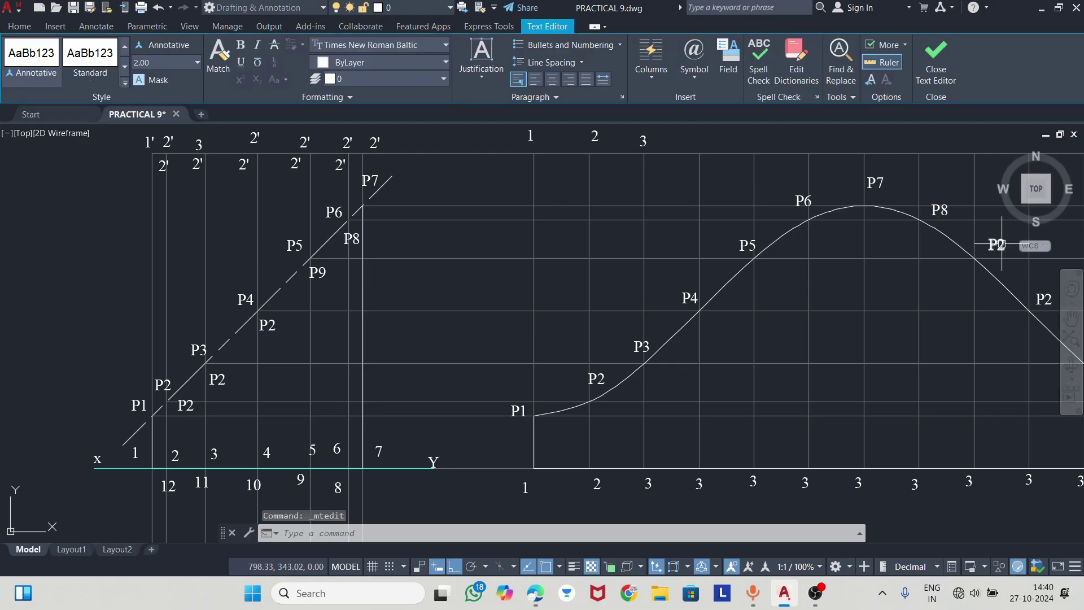
double_click(1001, 244)
text(9)
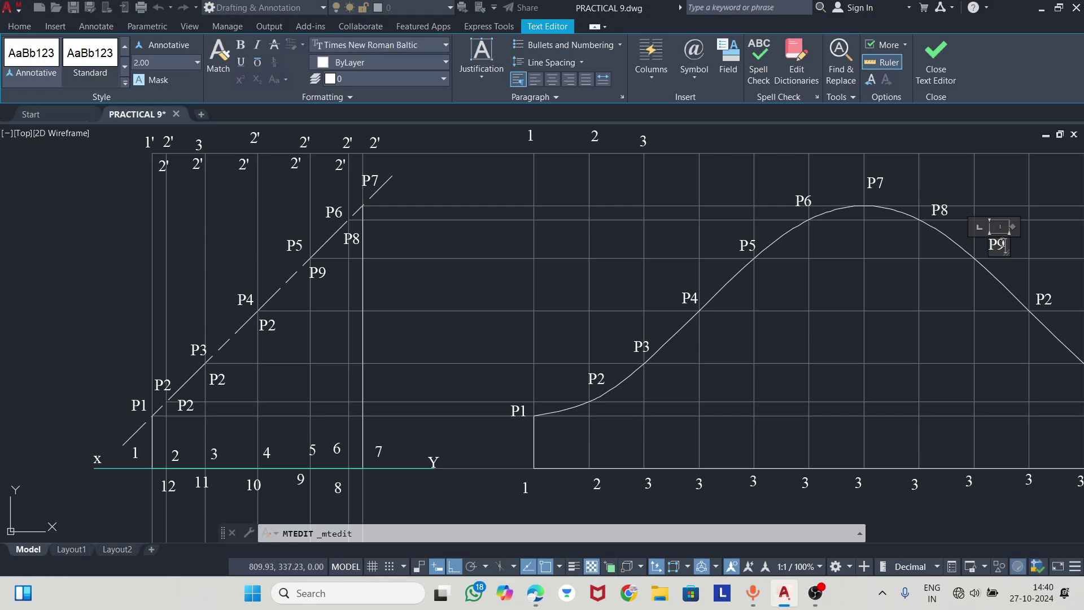
- Commit the P9 label, pan right, and relabel the next point P10
click(1004, 278)
middle_drag(1005, 275, 712, 279)
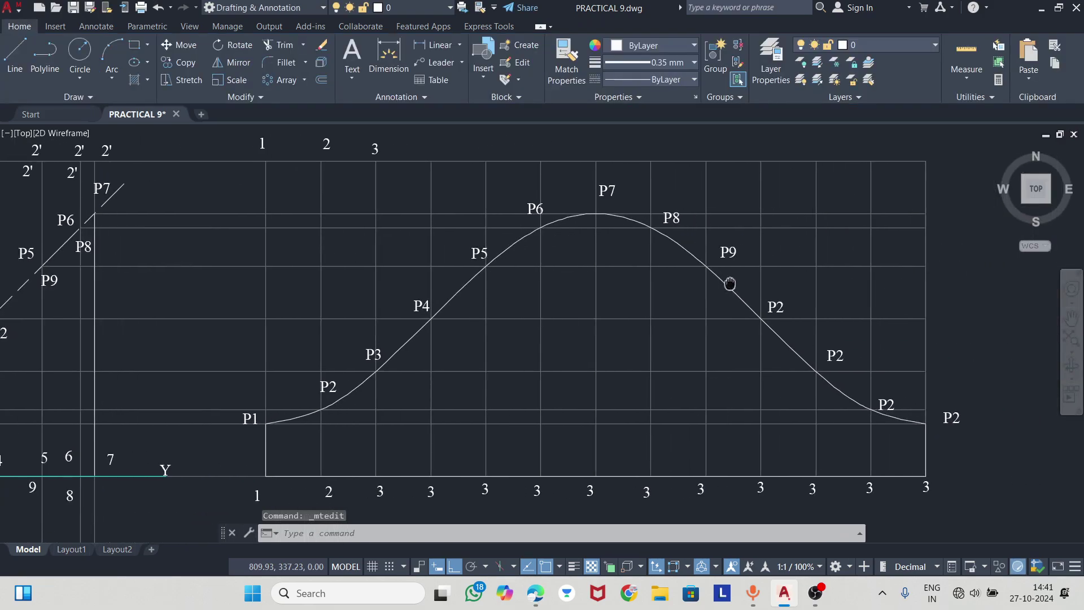
click(754, 303)
double_click(755, 304)
text(10)
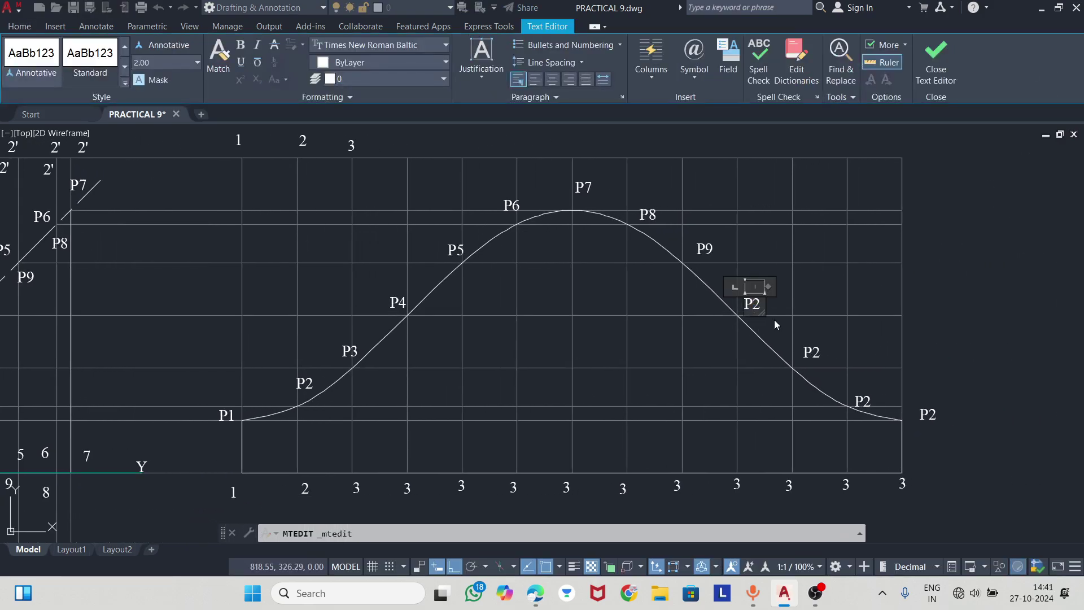
click(809, 354)
- Relabel the descending points P11 and P12, and the right endpoint P1
double_click(813, 352)
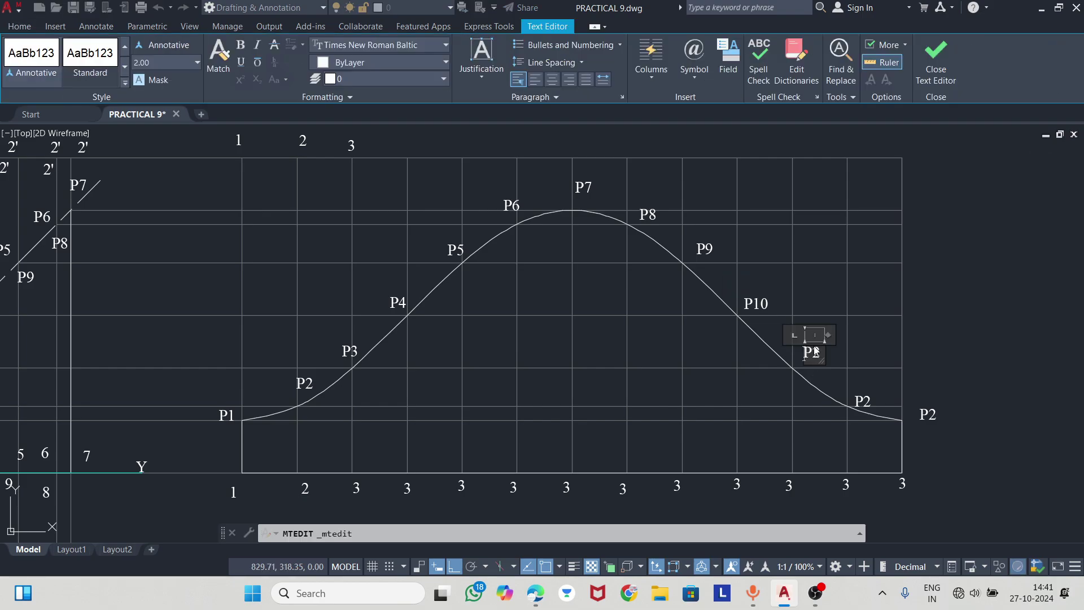
key(BackSpace)
text(P)
text(1)
key(Delete)
click(866, 400)
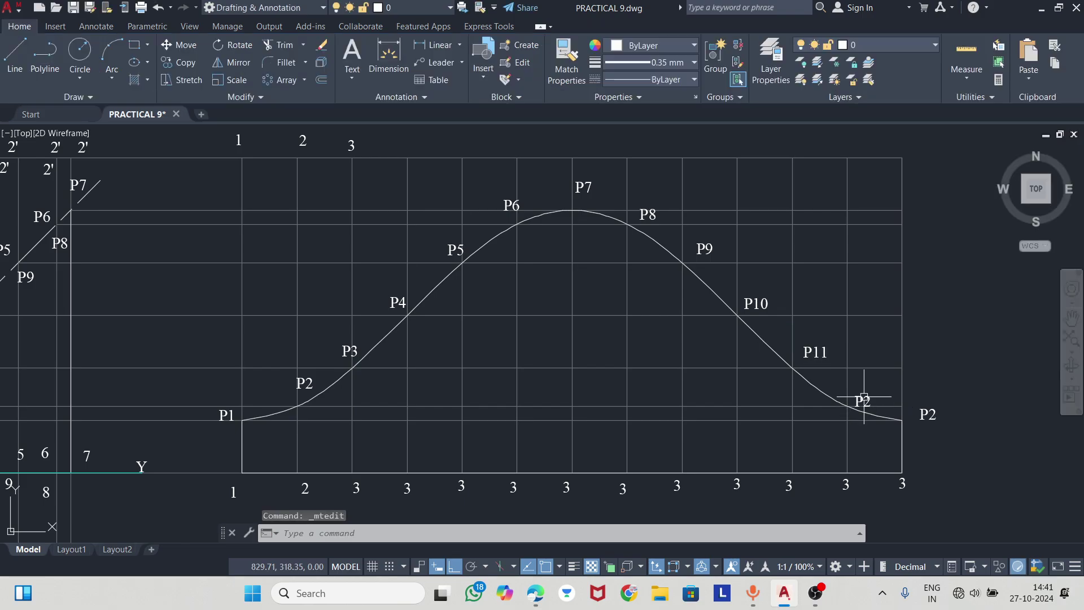
double_click(865, 400)
text(1)
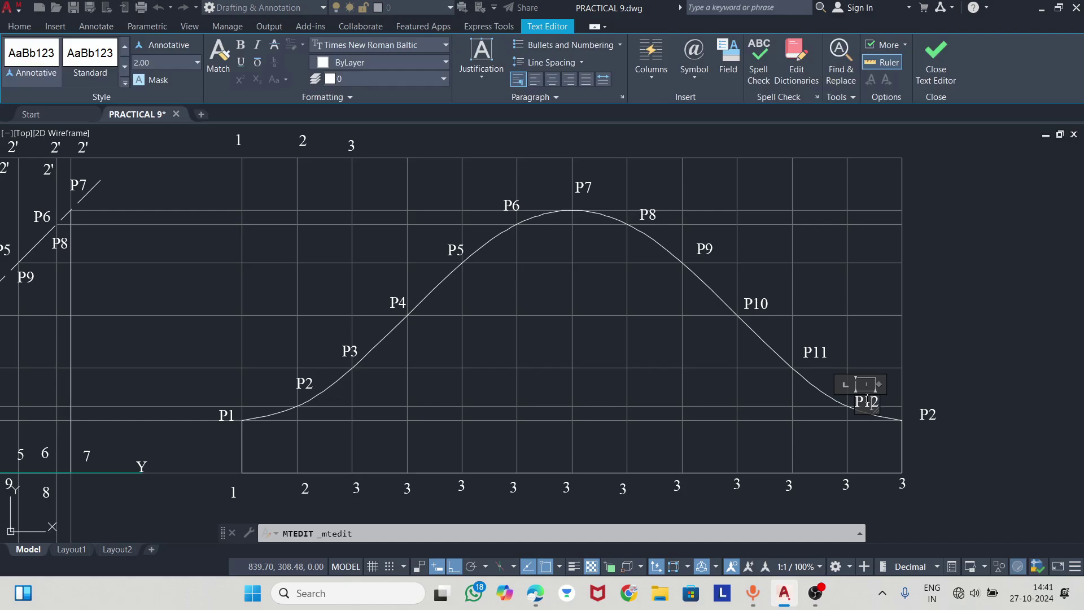
click(1000, 370)
double_click(927, 414)
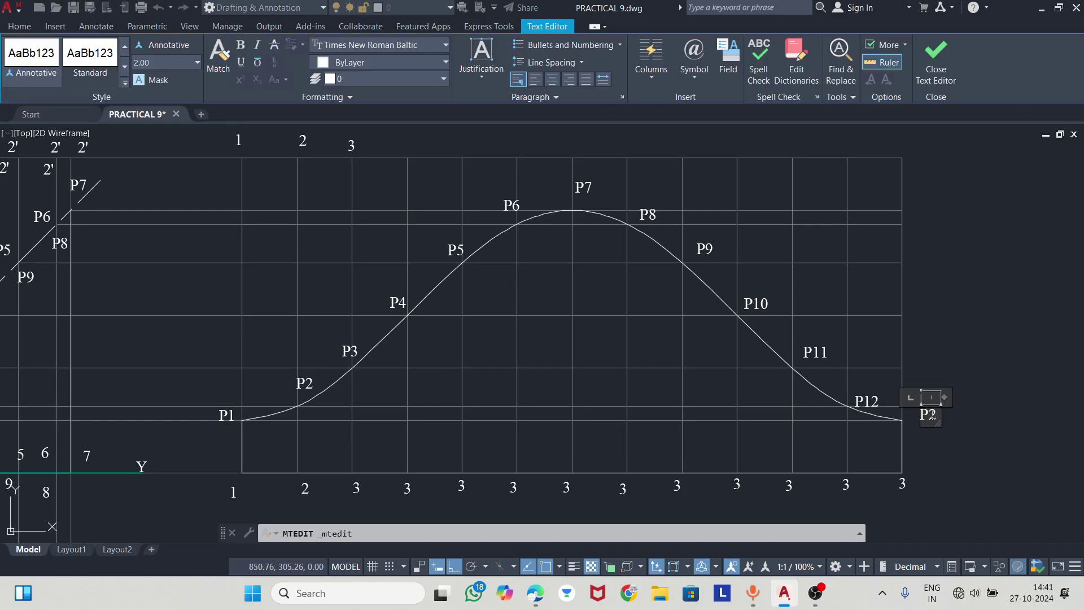
text(1)
click(949, 366)
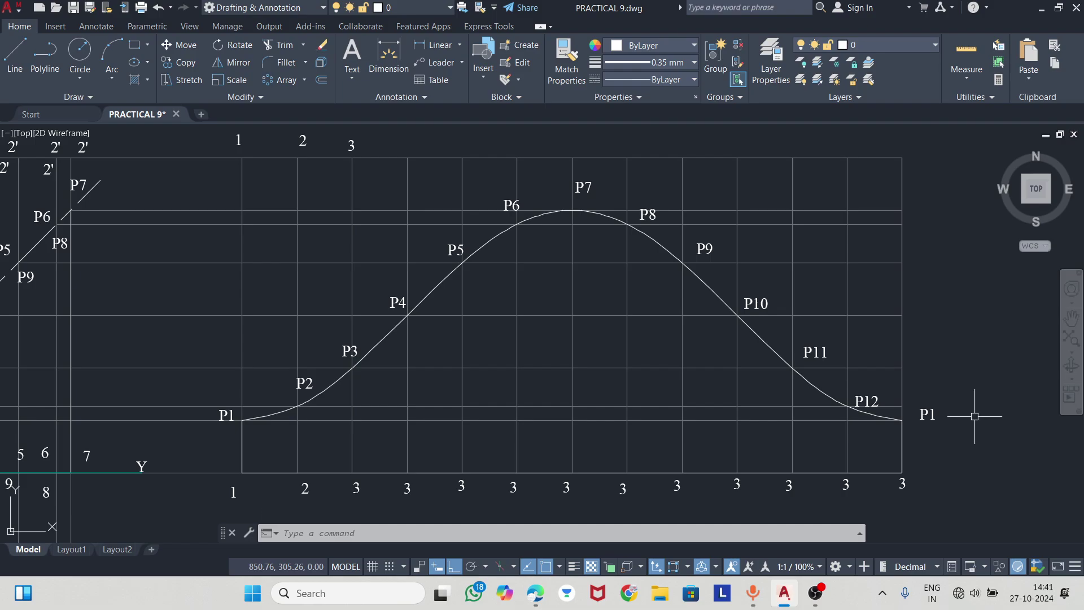
middle_drag(914, 500, 926, 432)
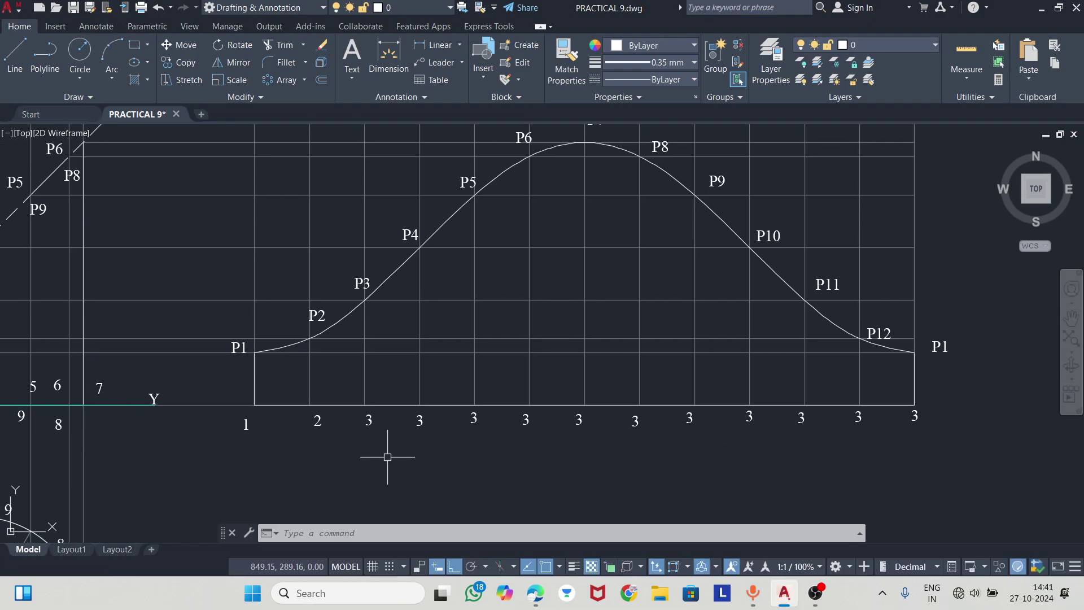
- Renumber the baseline division labels as 4, 5, 6 and 7
double_click(420, 423)
text(4)
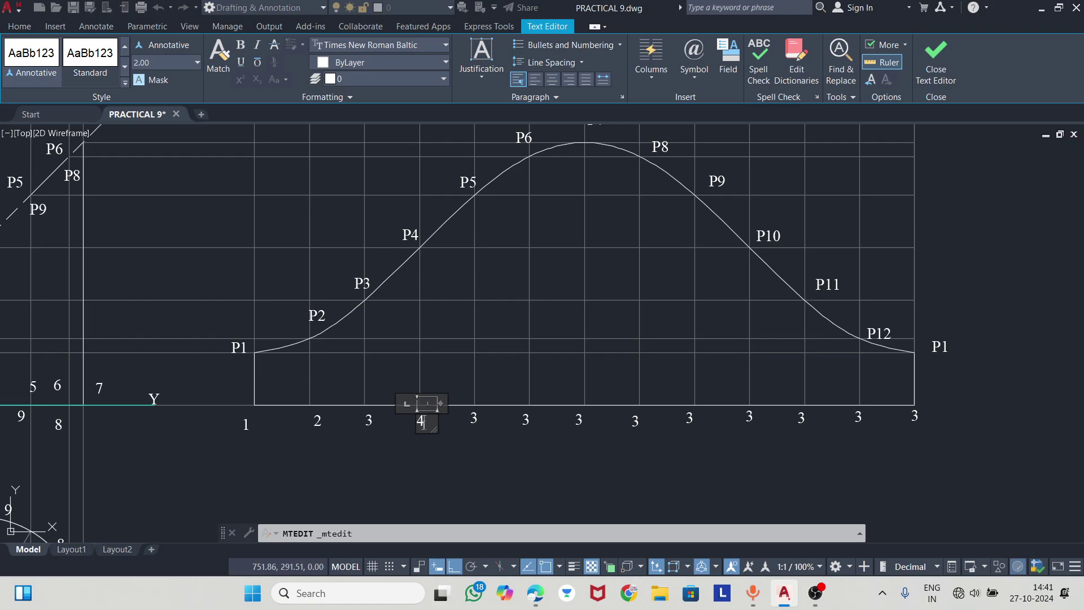
click(480, 428)
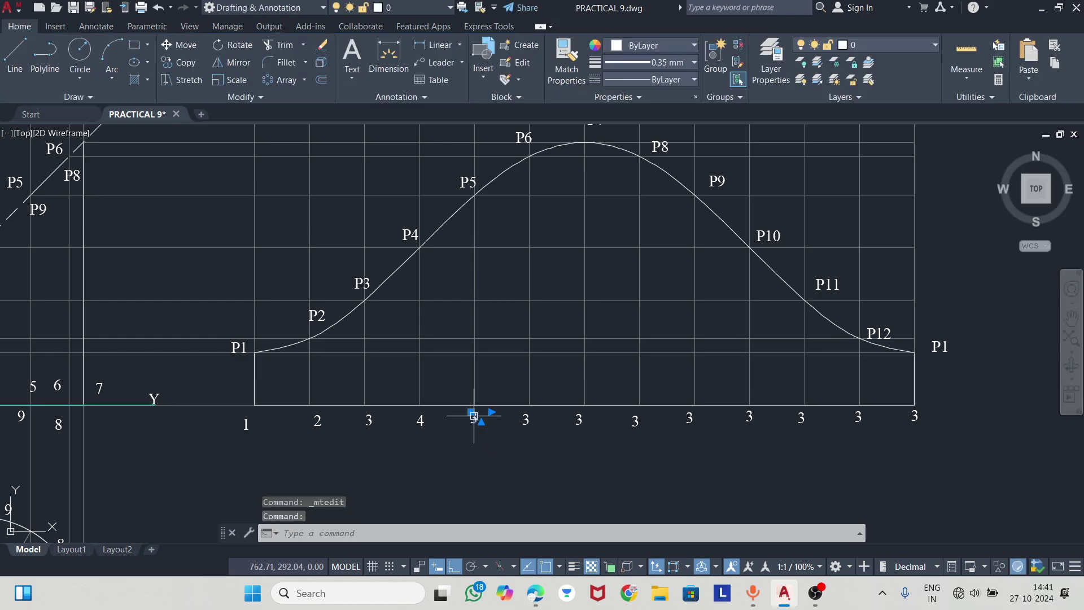
double_click(474, 417)
key(BackSpace)
text(5)
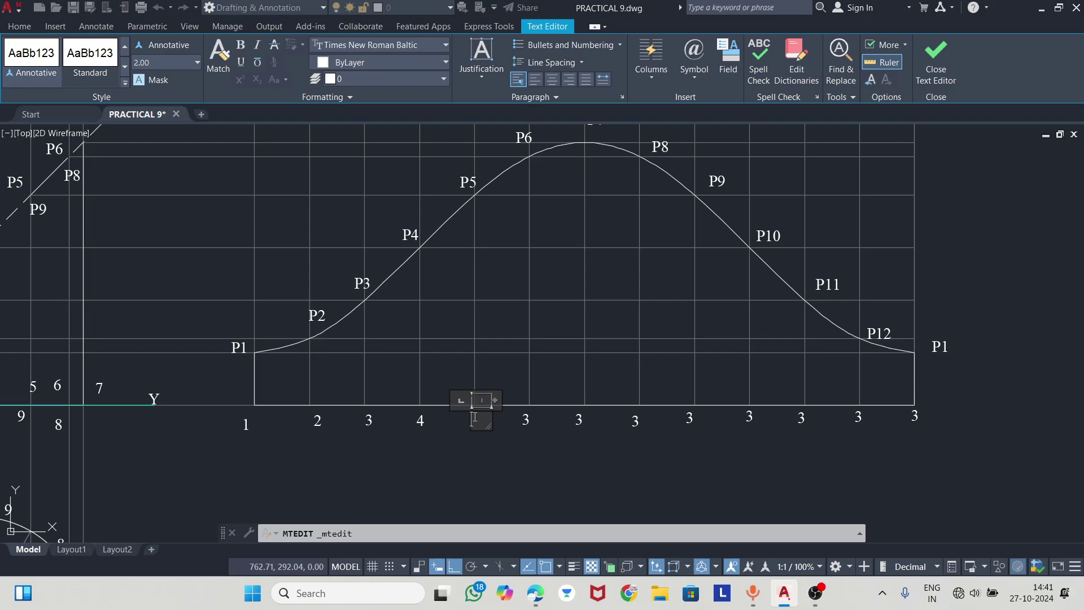
click(525, 419)
double_click(525, 420)
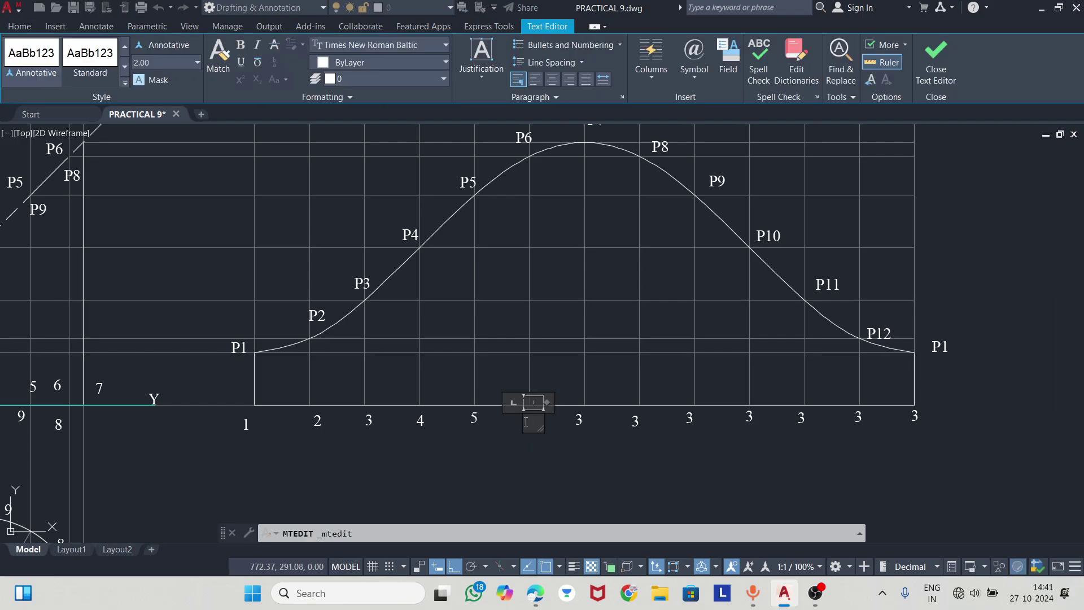
text(6)
click(578, 420)
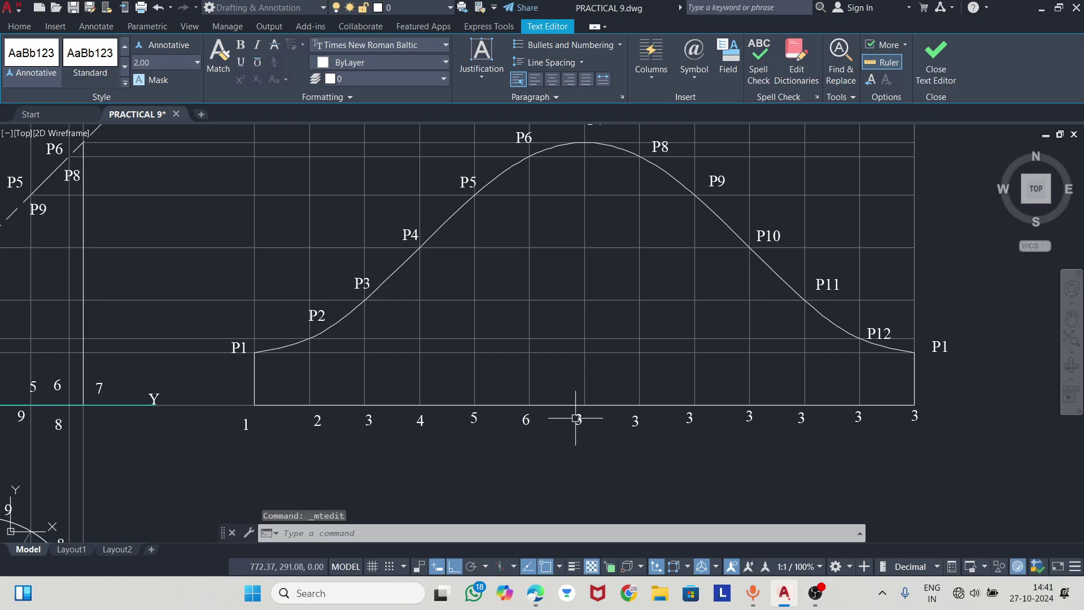
click(578, 421)
double_click(585, 423)
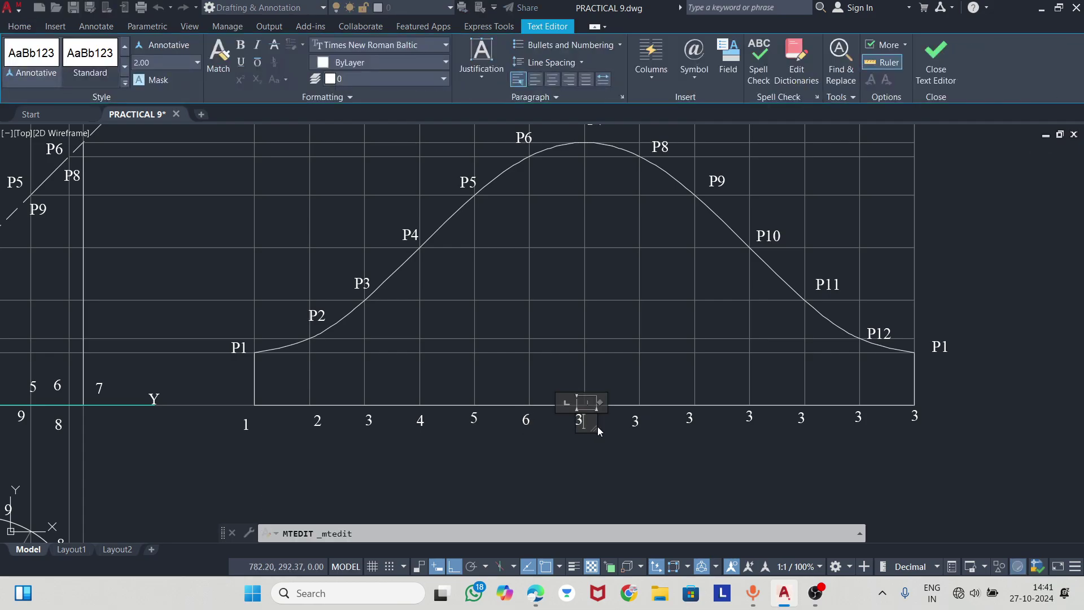
text(7)
click(637, 420)
- Renumber the remaining baseline labels 8 through 12, with 1 at the right end
double_click(639, 420)
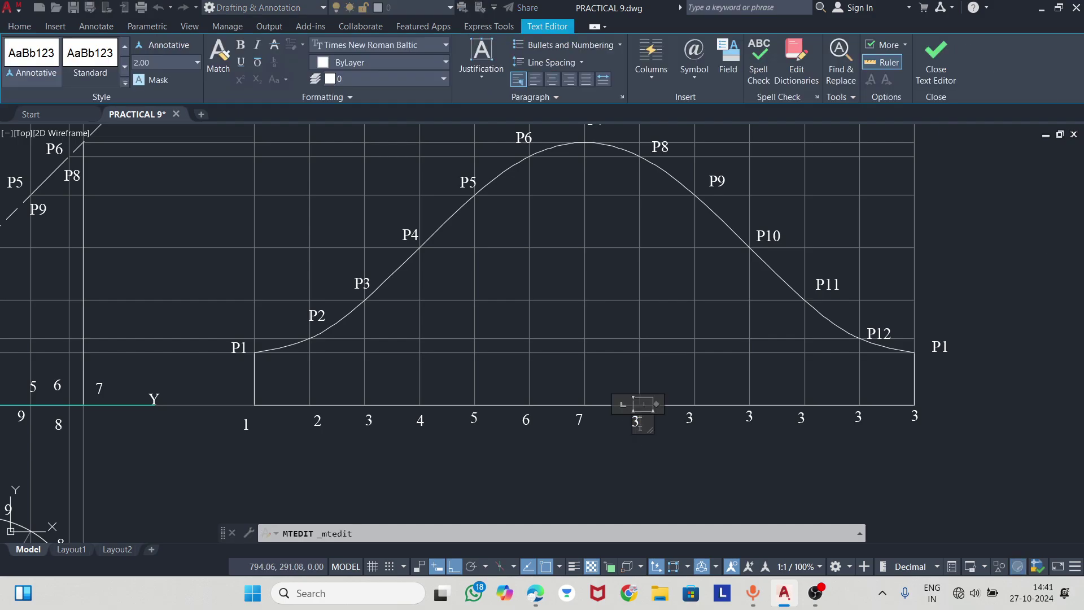
text(7)
click(689, 418)
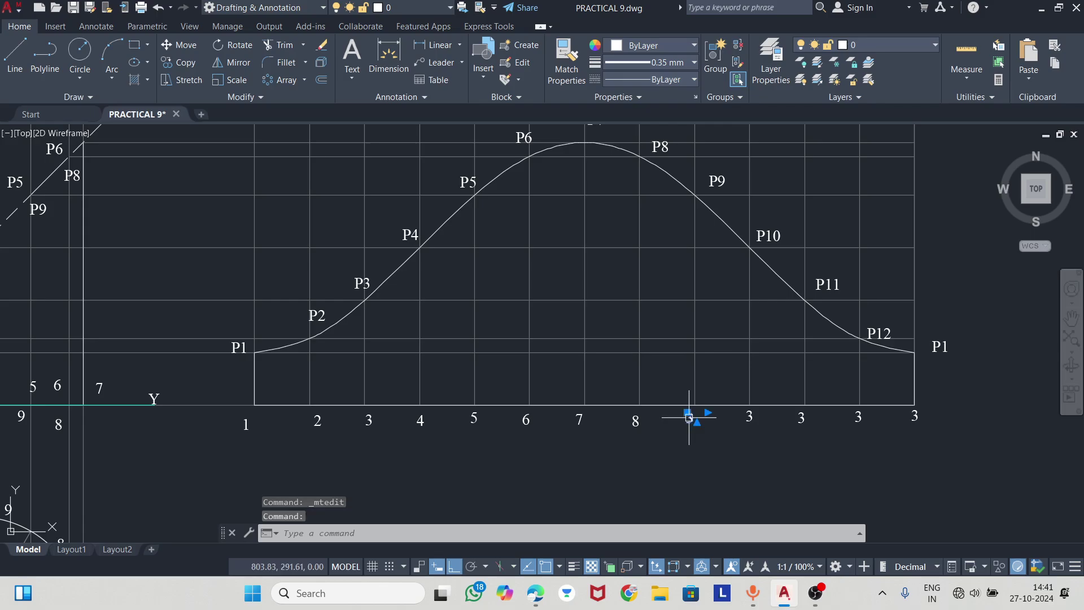
double_click(689, 418)
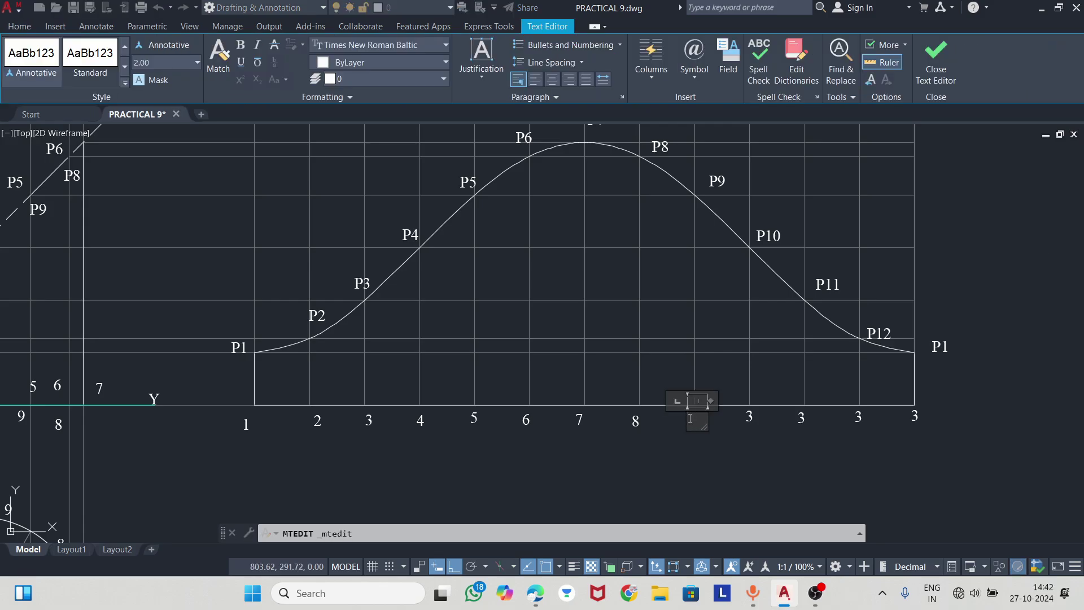
text(9)
click(751, 418)
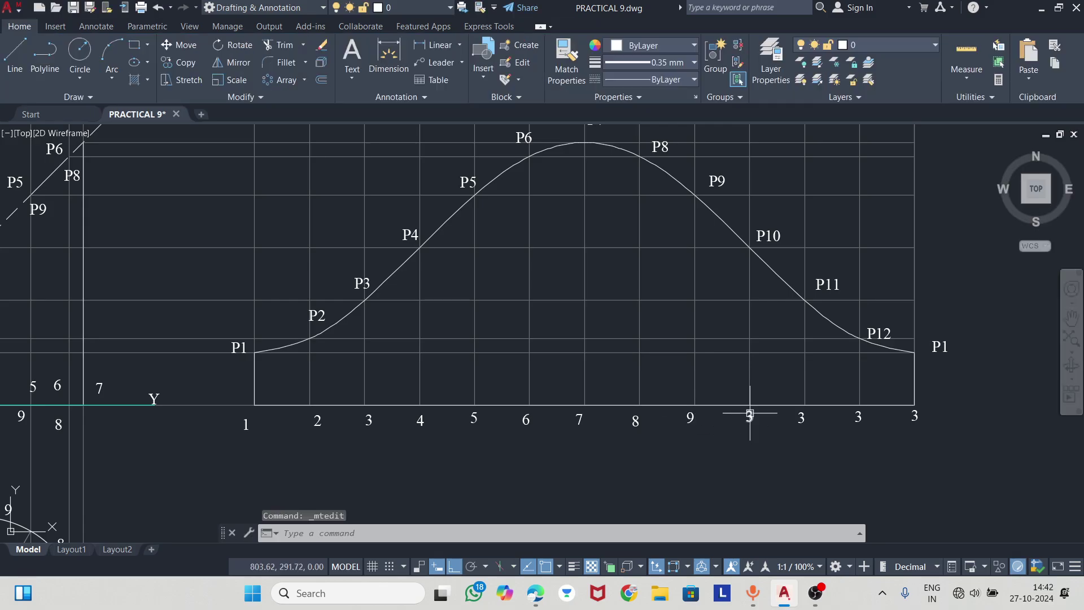
double_click(751, 417)
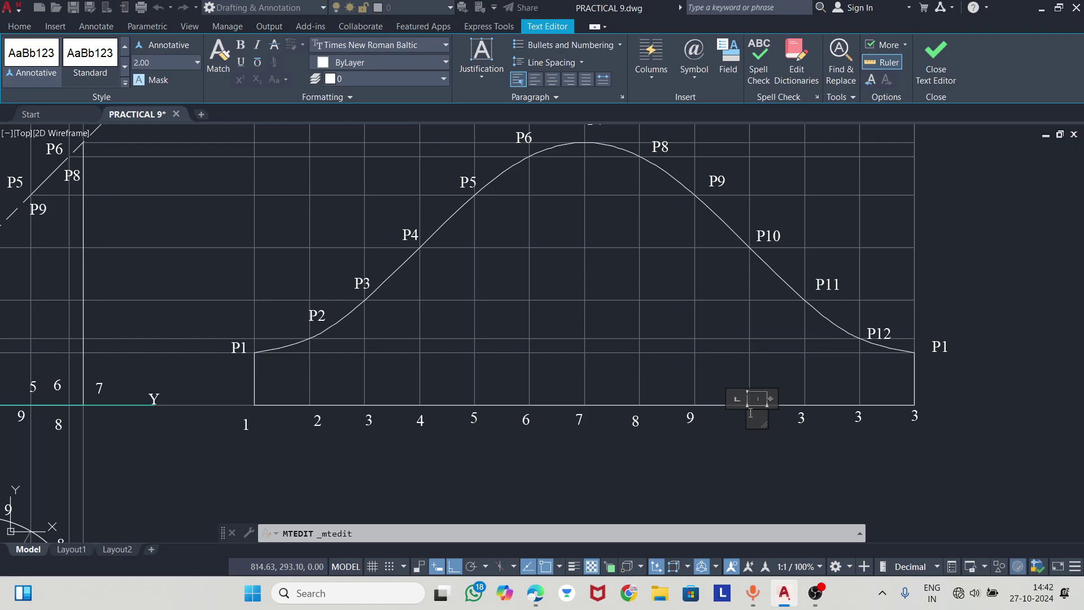
text(10)
click(800, 417)
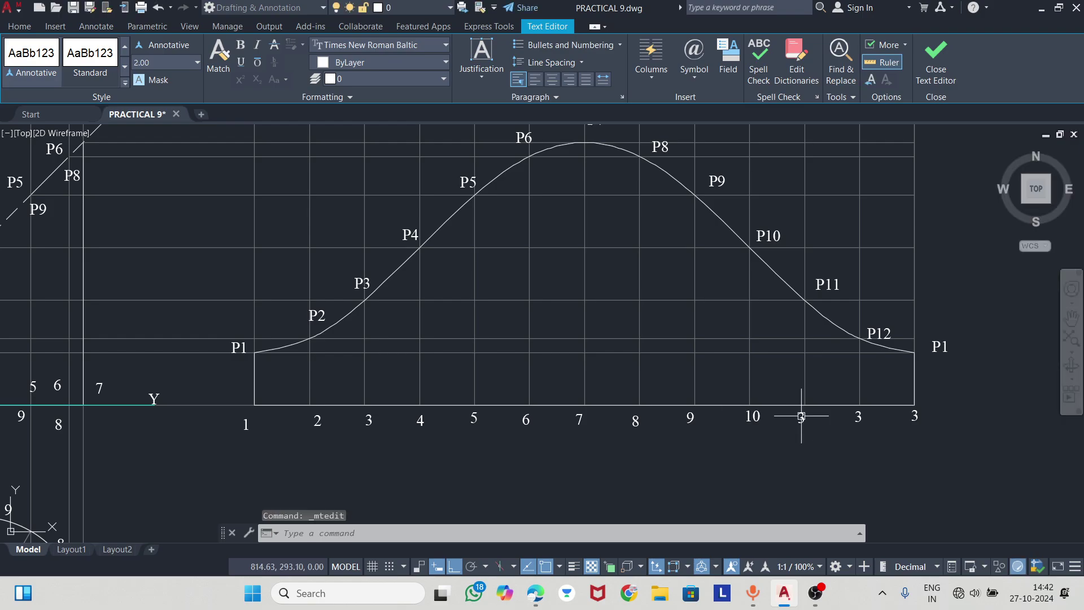
double_click(800, 418)
key(BackSpace)
text(11)
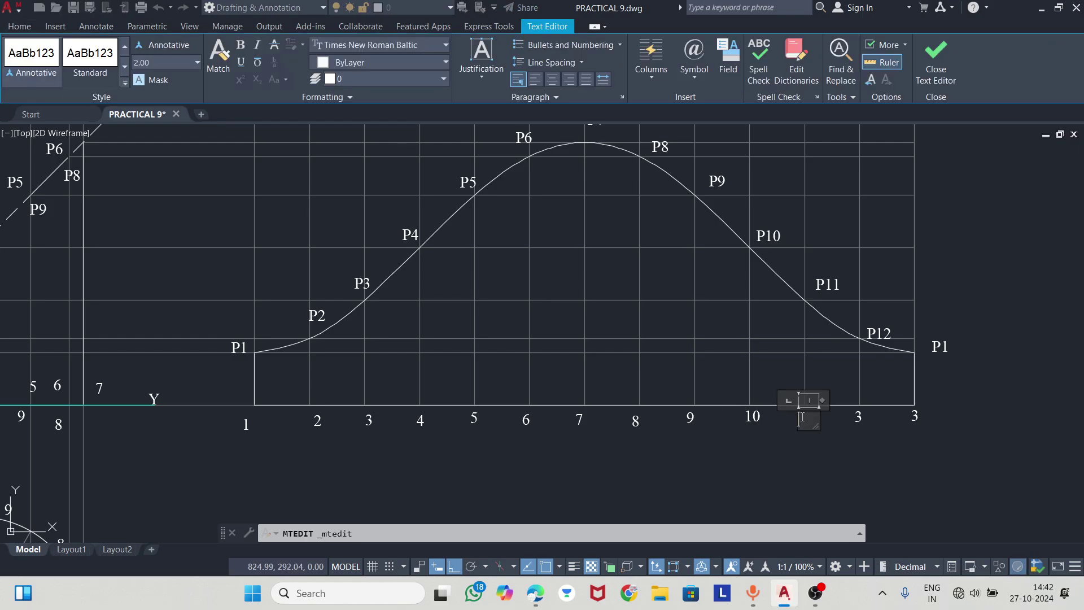
click(860, 416)
double_click(858, 417)
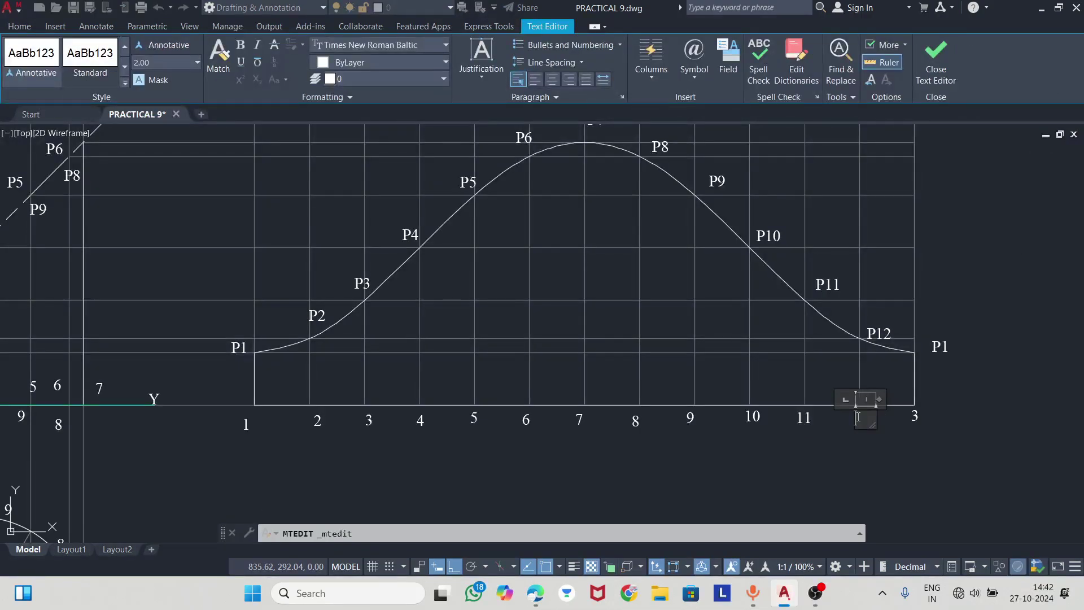
text(12)
click(915, 416)
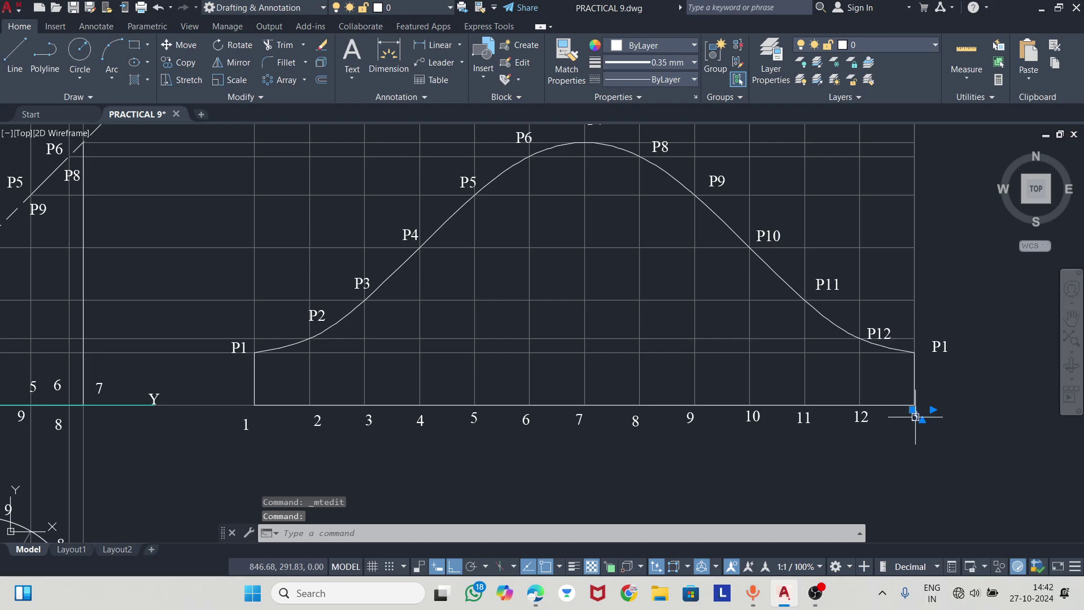
double_click(915, 417)
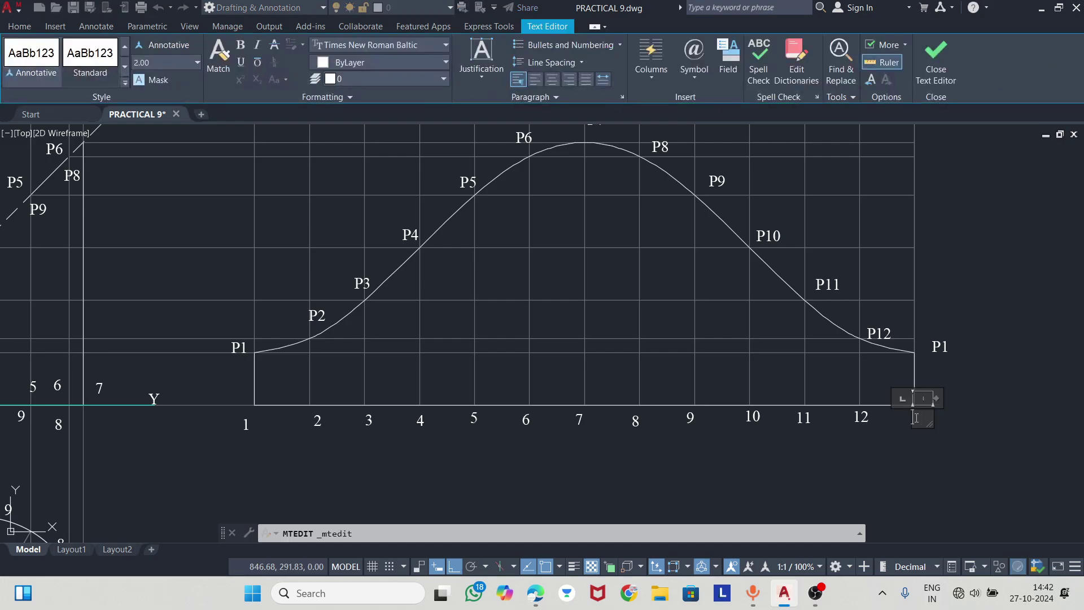
text(1)
click(931, 437)
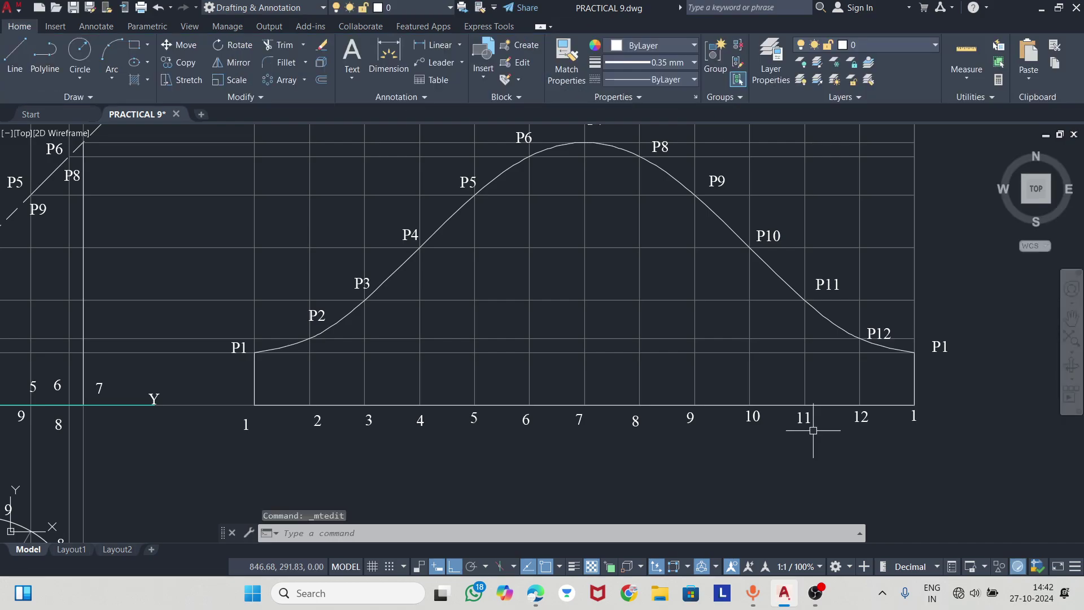
- Window-select the baseline number labels and copy them to the clipboard
middle_drag(727, 426, 734, 497)
middle_drag(568, 320, 660, 320)
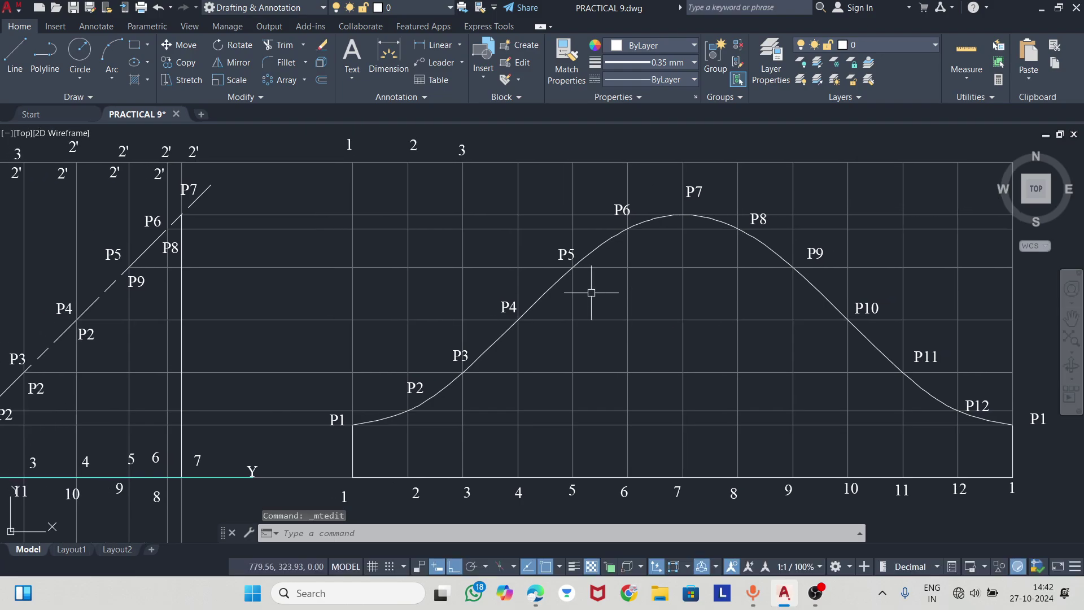
scroll(454, 291, down, 2)
scroll(450, 438, up, 2)
scroll(472, 388, up, 2)
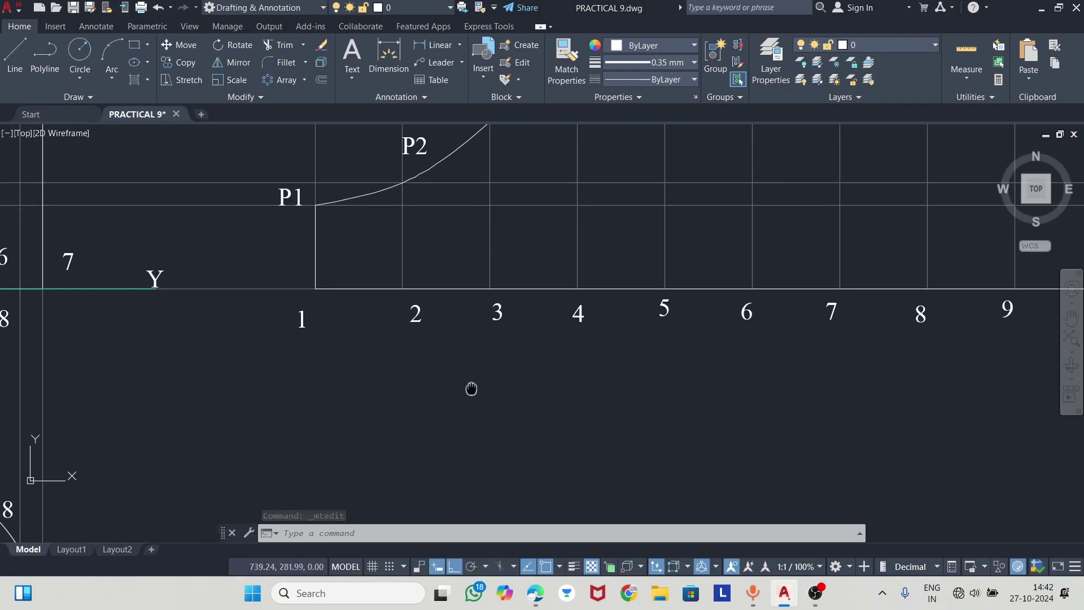
scroll(445, 387, down, 4)
middle_drag(445, 387, 465, 363)
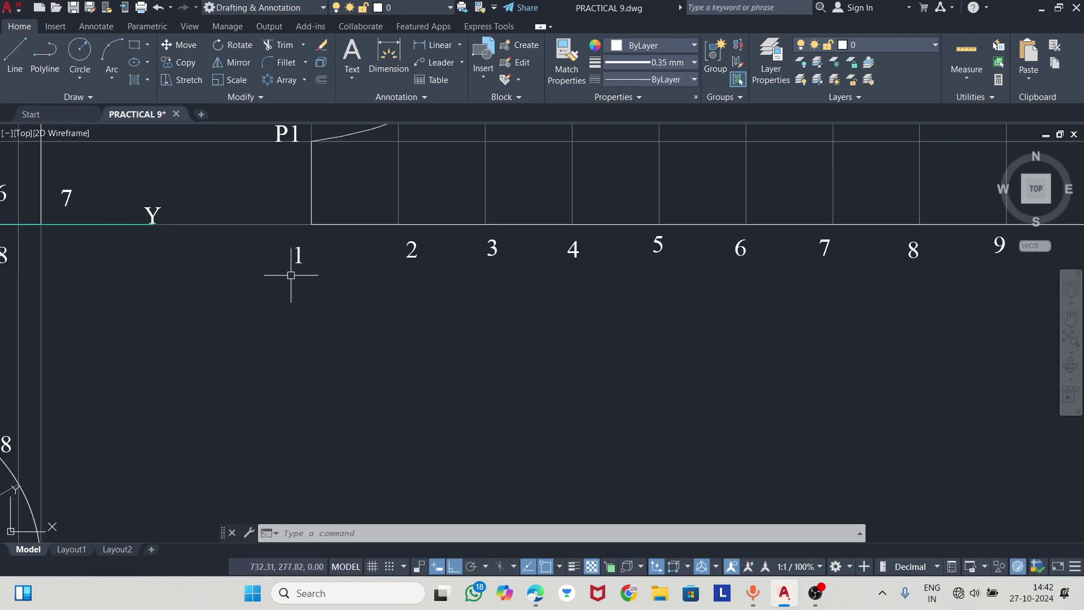
click(271, 240)
scroll(527, 307, down, 4)
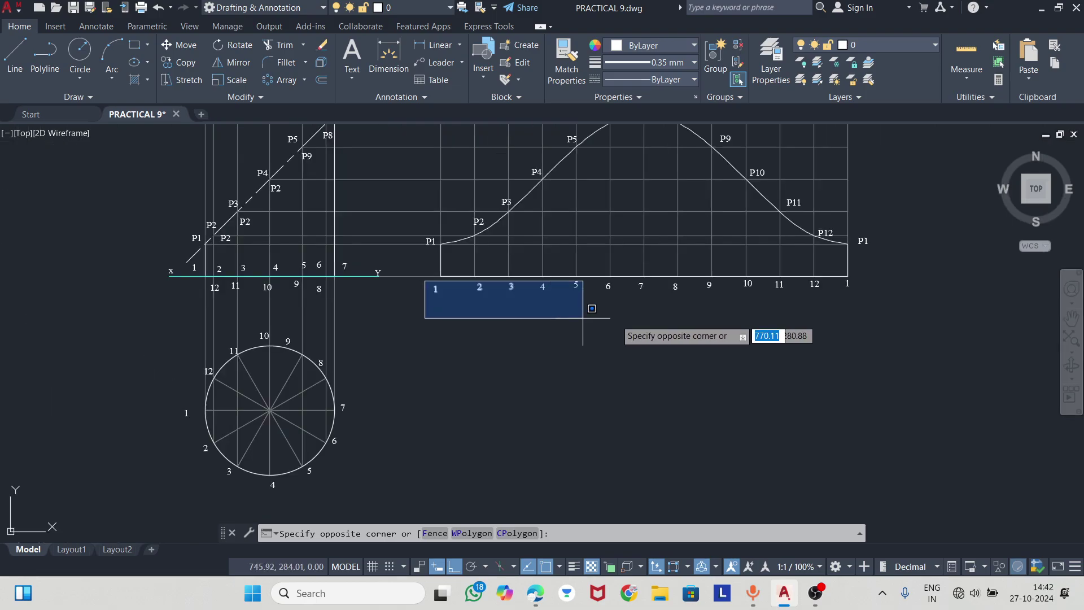
click(875, 318)
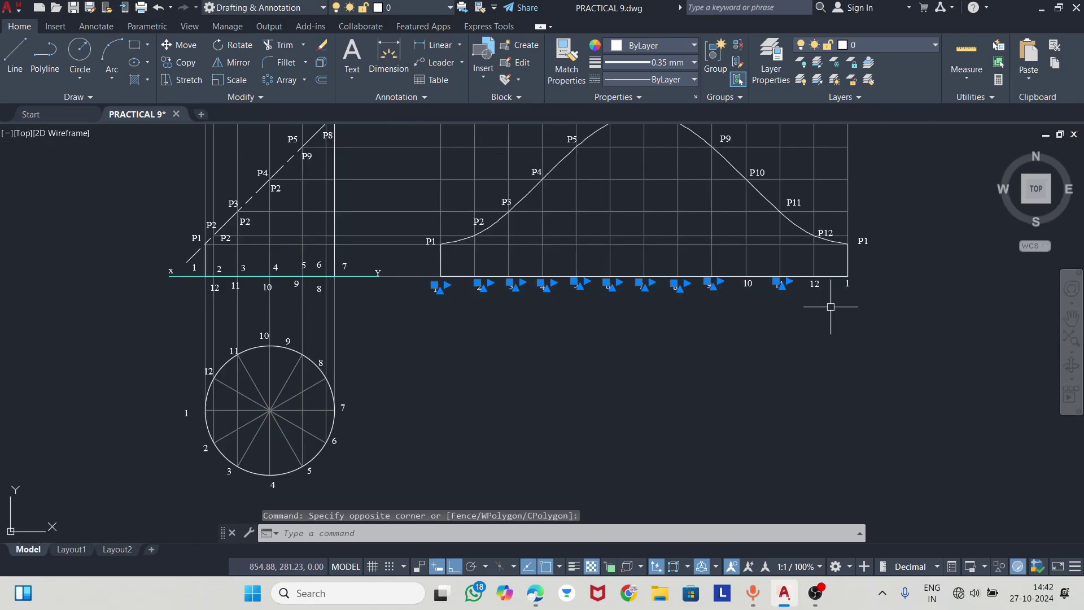
key(ctrl+c)
- Paste the copied numbers along the top edge of the development grid
scroll(714, 406, down, 3)
scroll(614, 258, up, 3)
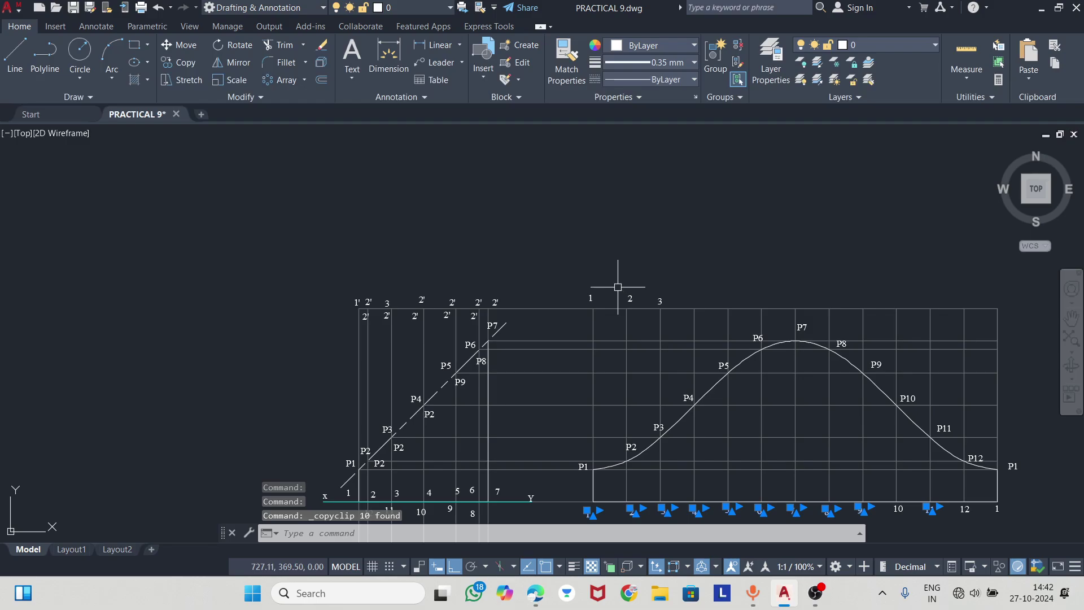
key(ctrl+v)
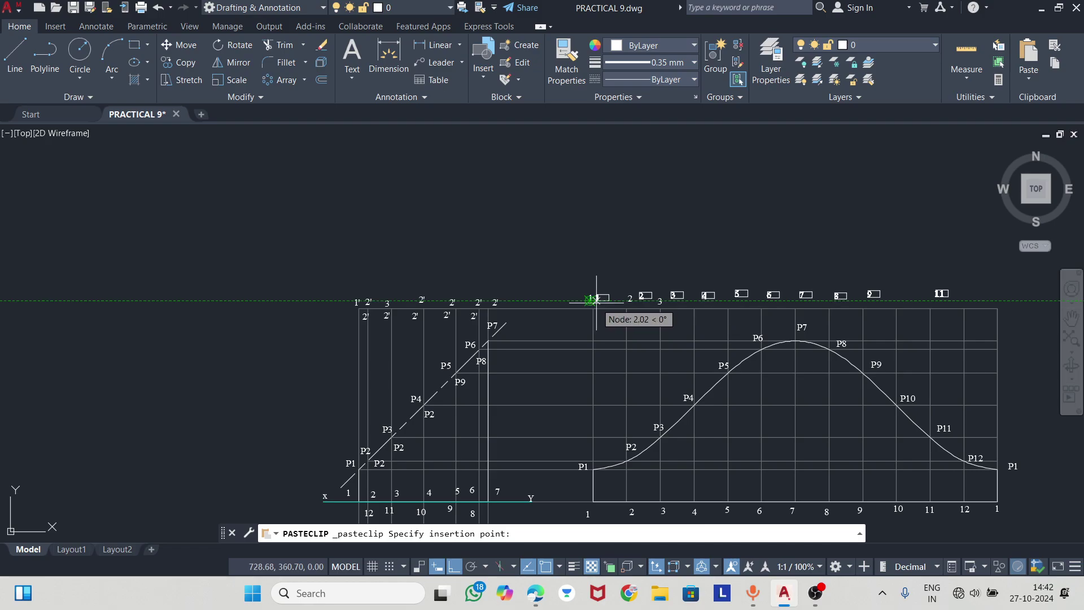
click(596, 299)
scroll(621, 299, up, 6)
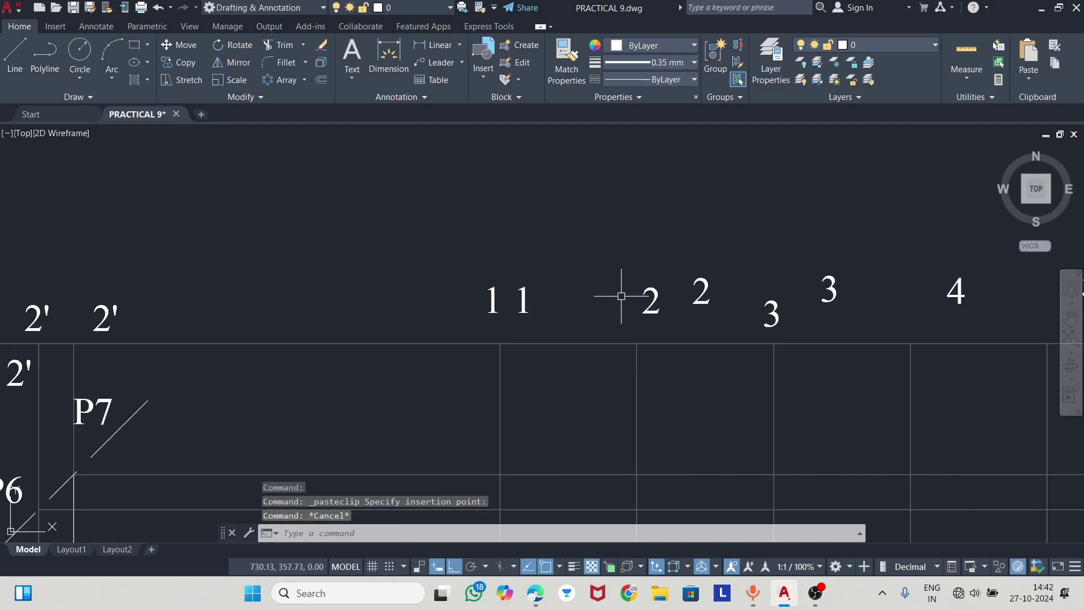
key(Escape)
- Delete the duplicate 1 and 2 labels from the top row and start repositioning the 4
click(525, 301)
key(Delete)
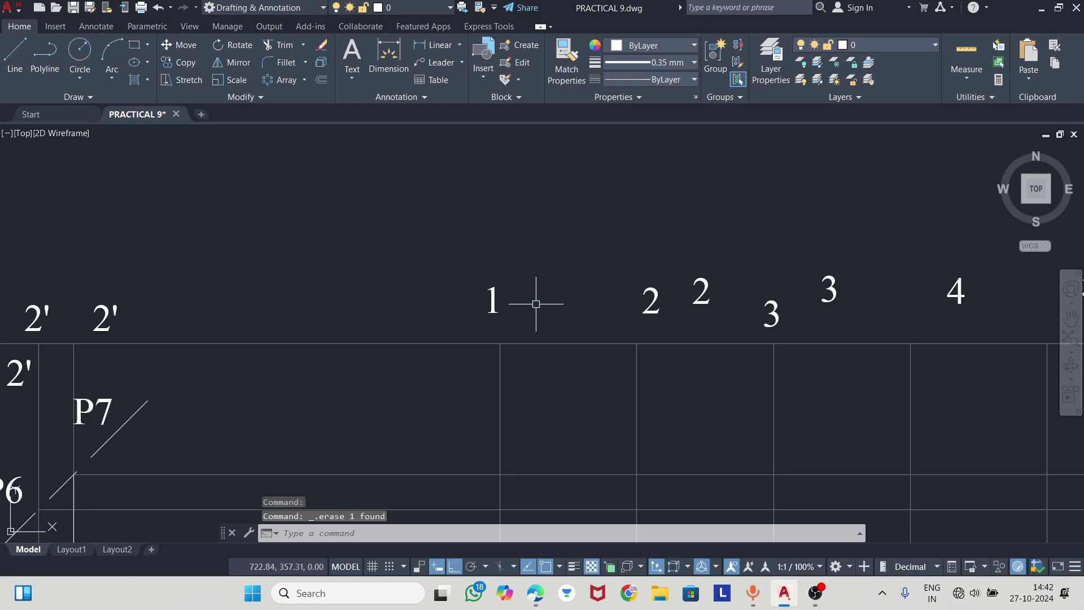
click(701, 290)
key(Delete)
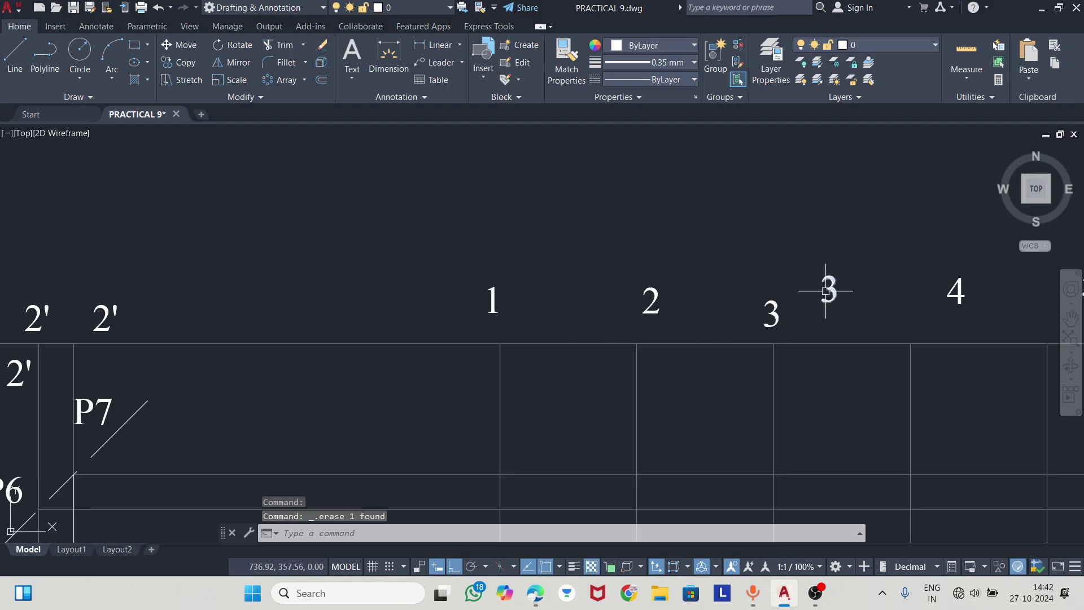
scroll(734, 335, down, 4)
scroll(801, 309, up, 4)
click(782, 293)
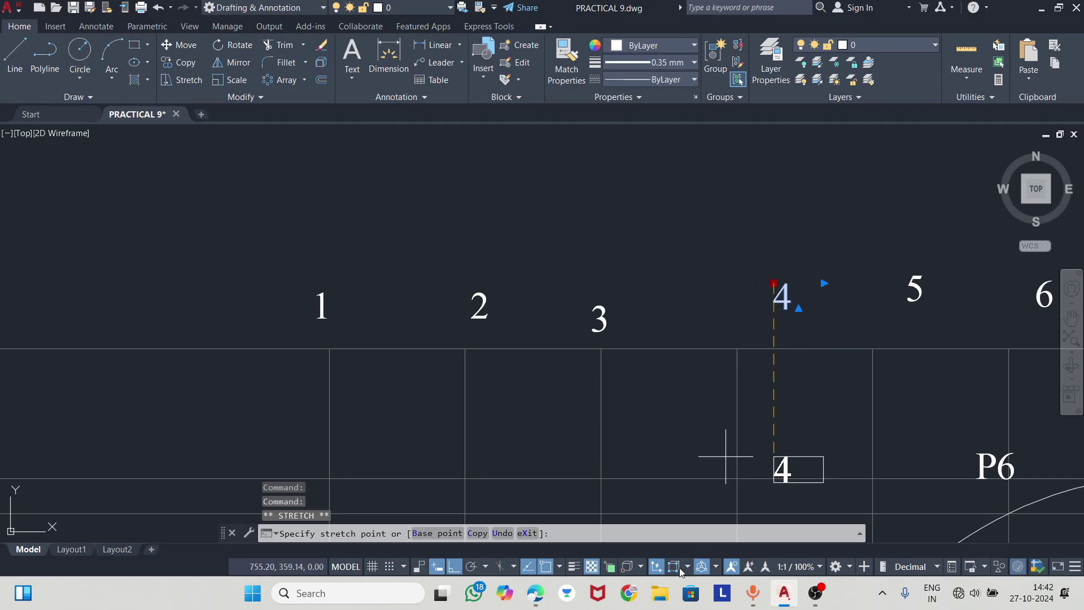
- Turn Ortho off and stretch the 4, 5 and 6 labels beside their top grid lines
click(454, 567)
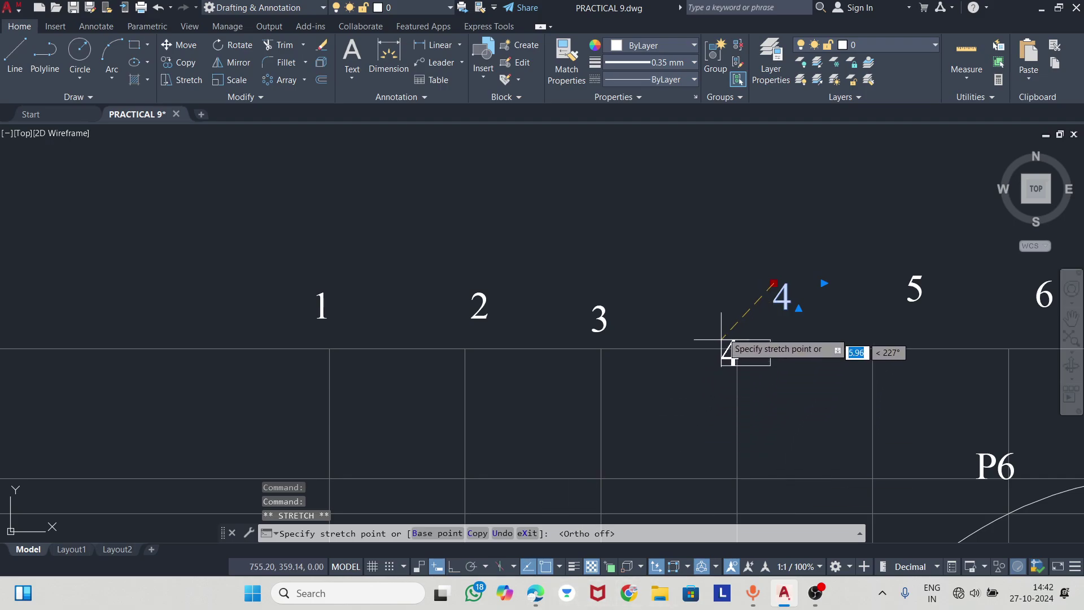
click(724, 309)
middle_drag(882, 308, 727, 300)
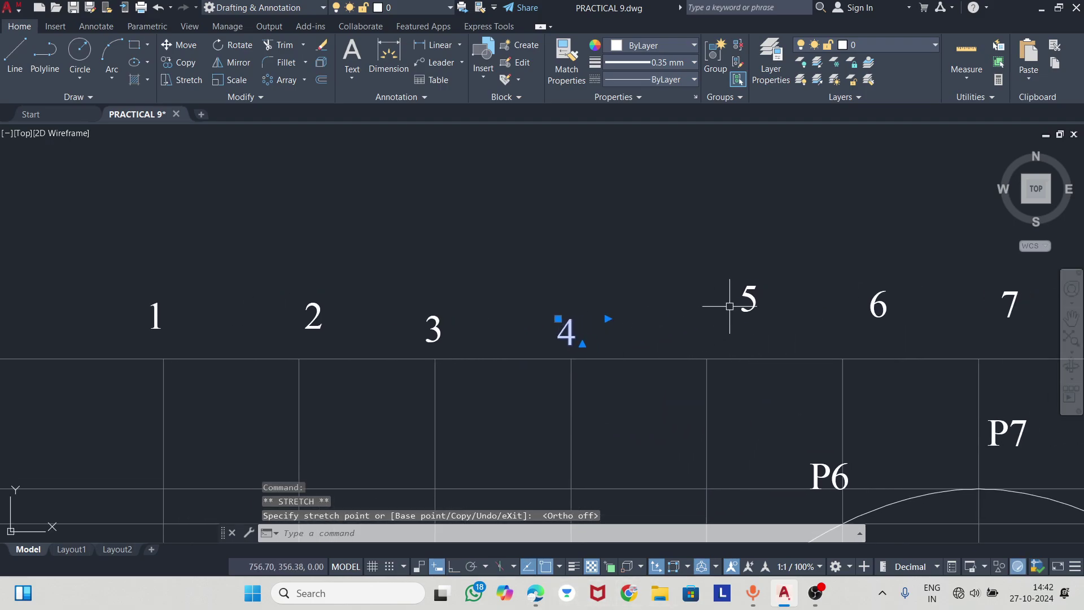
click(744, 296)
click(694, 319)
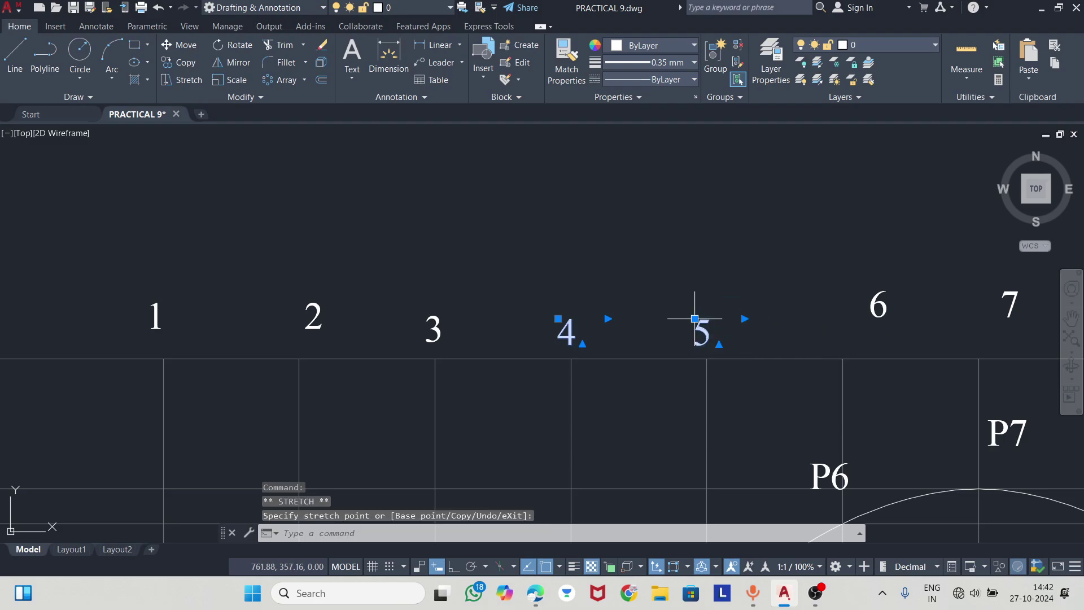
click(871, 290)
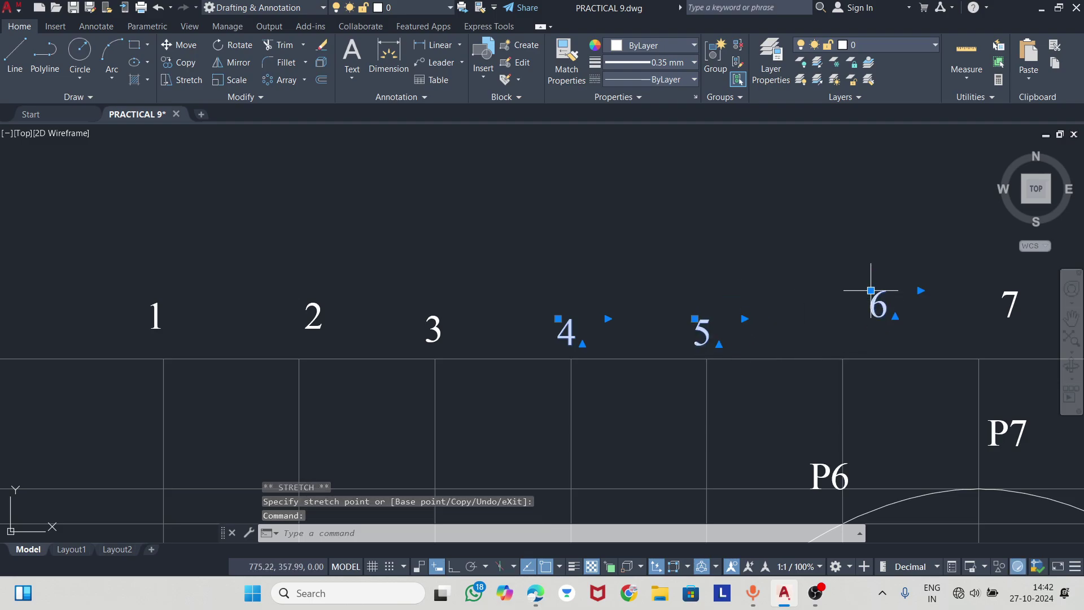
click(833, 319)
scroll(755, 333, down, 2)
- Stretch the 7, 8, 9 and 11 labels beside their own top grid lines
click(896, 322)
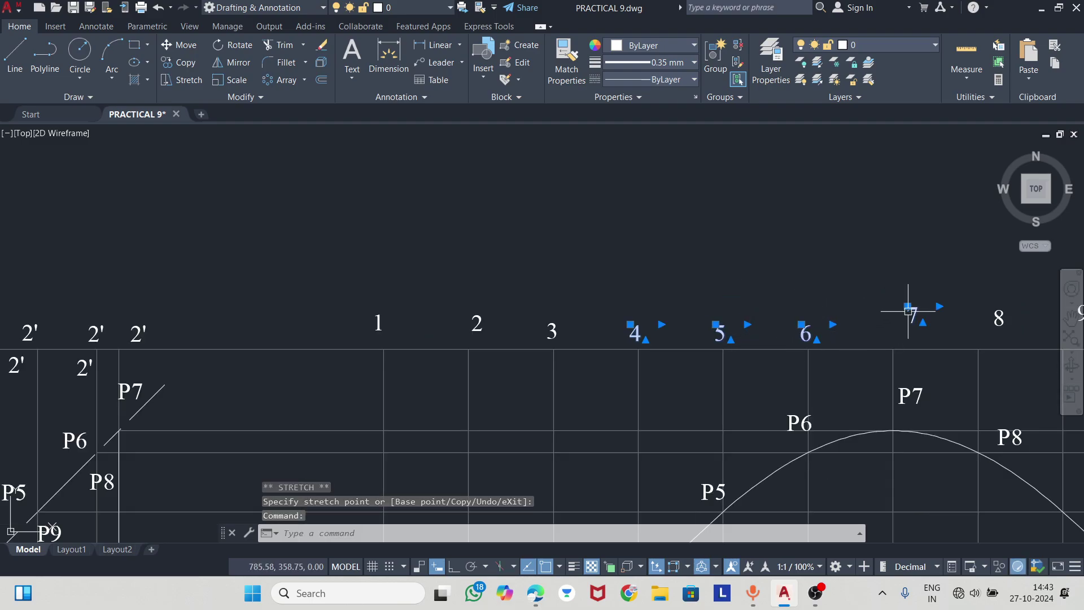
click(907, 307)
click(884, 325)
scroll(885, 325, down, 4)
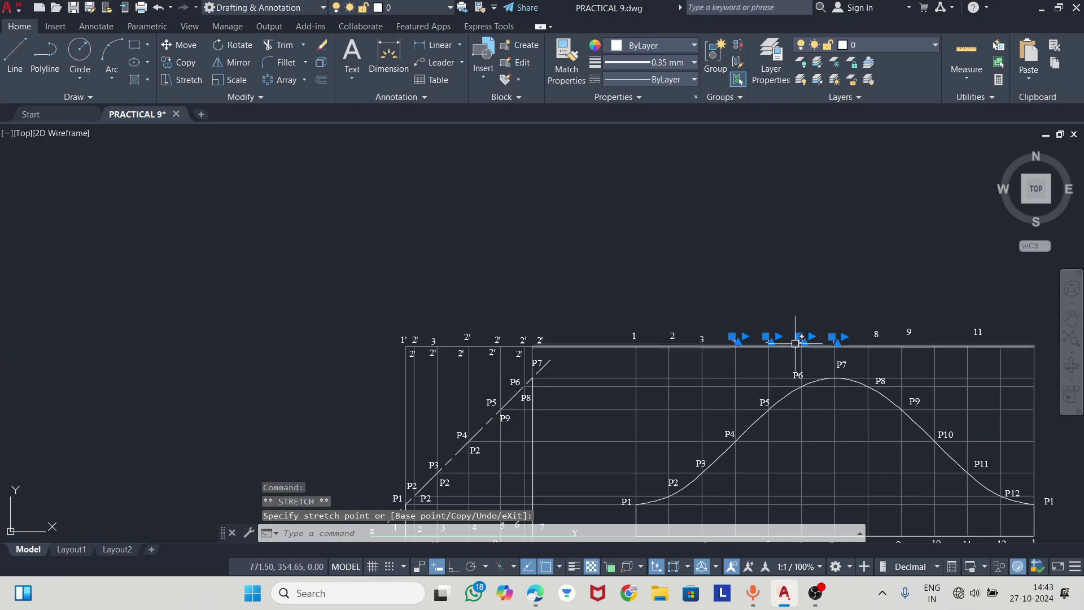
scroll(889, 339, up, 6)
click(790, 316)
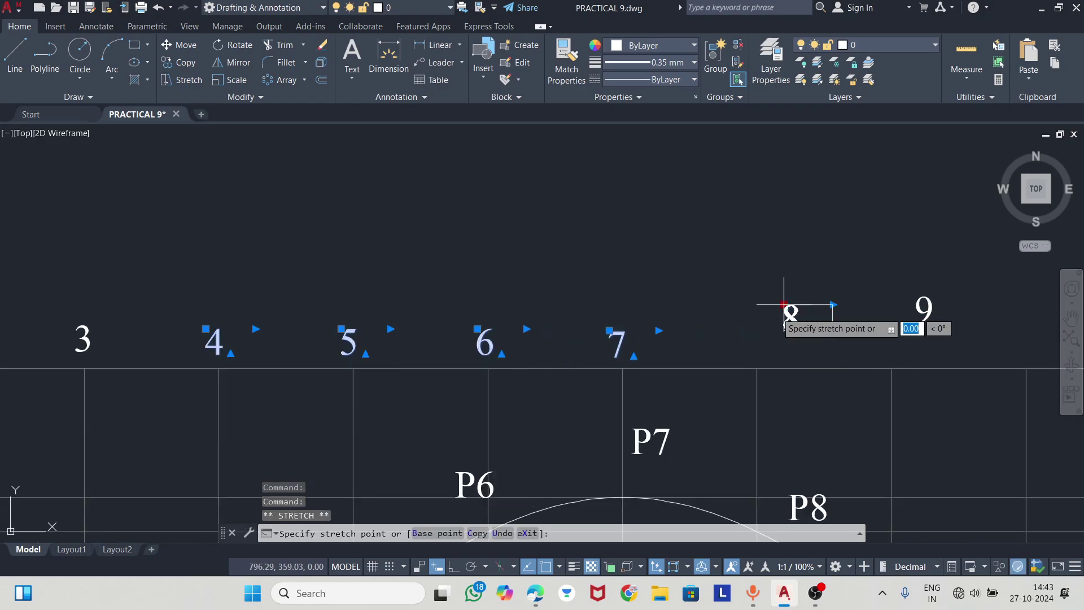
click(744, 331)
click(923, 308)
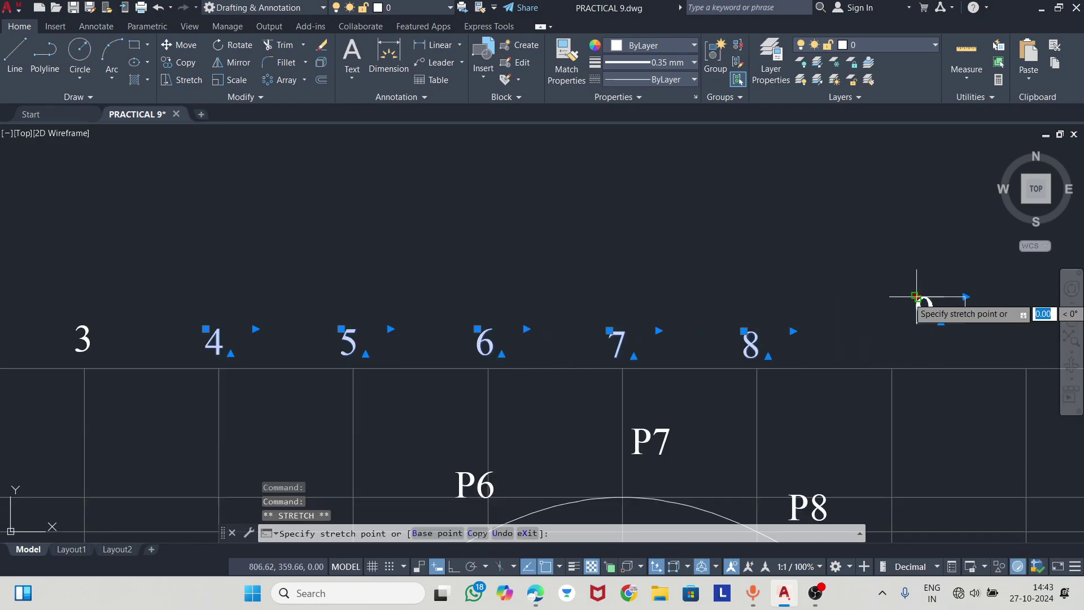
click(880, 334)
scroll(797, 317, down, 4)
middle_drag(960, 322, 795, 269)
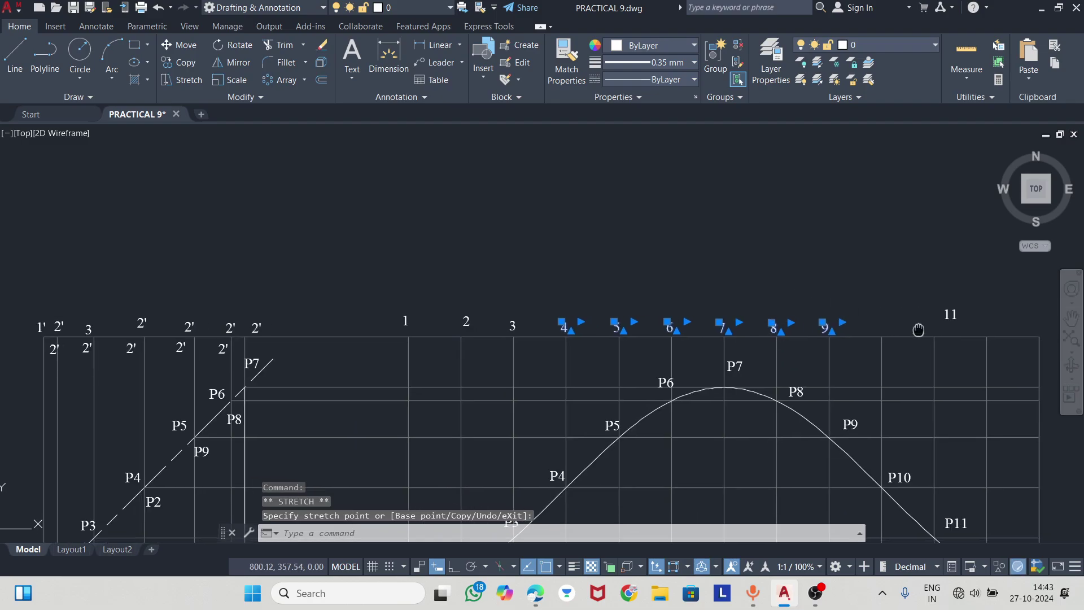
click(796, 265)
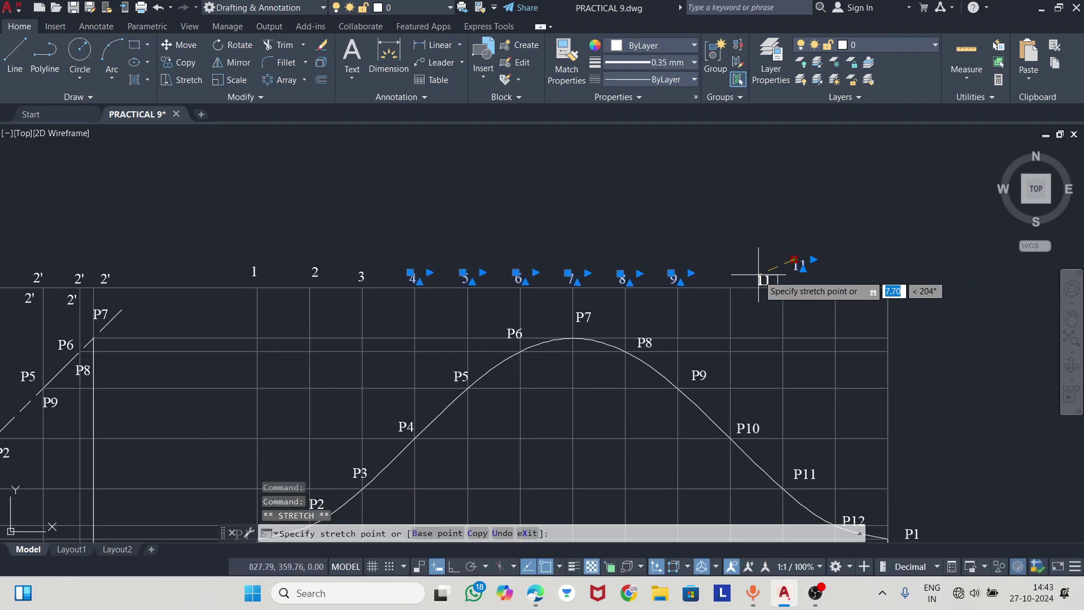
click(775, 272)
scroll(766, 247, down, 4)
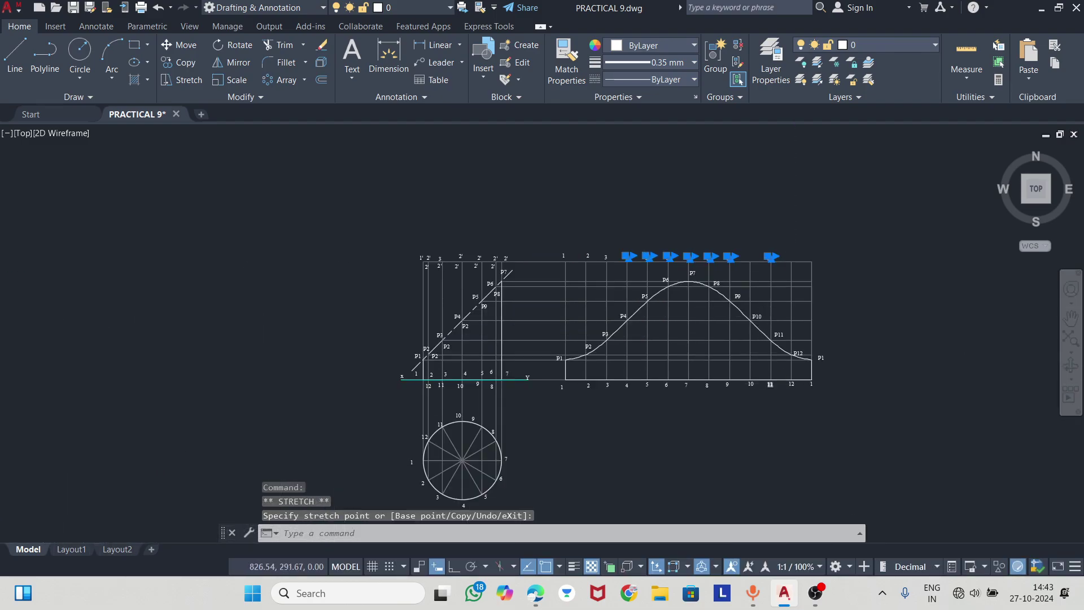
scroll(715, 377, up, 8)
- Copy the 10 label and stretch the pasted copy above its top grid line
click(632, 379)
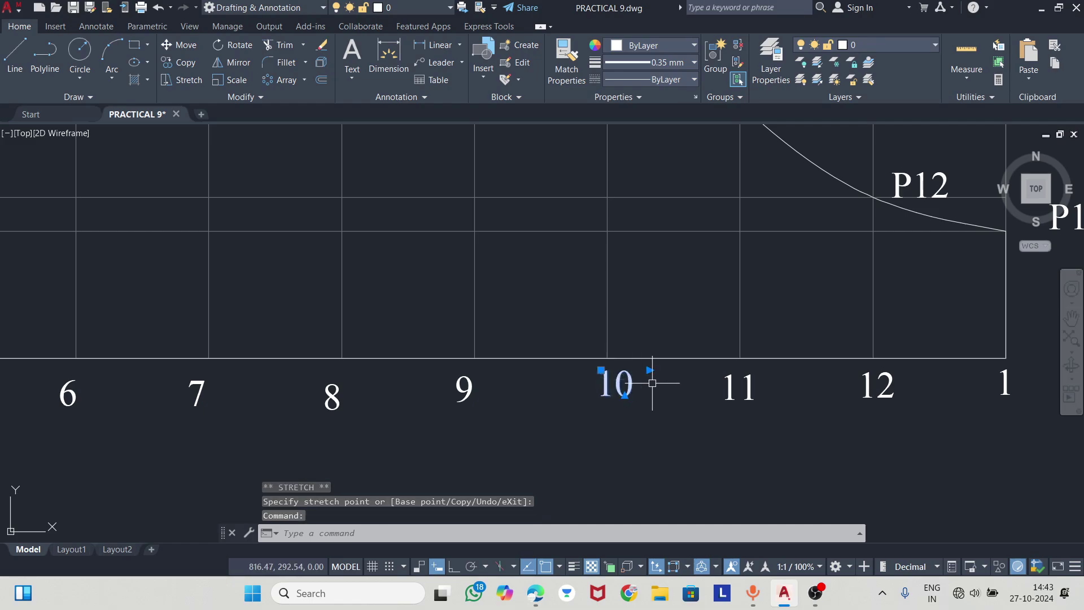
scroll(634, 318, down, 4)
scroll(634, 318, up, 4)
key(ctrl+c)
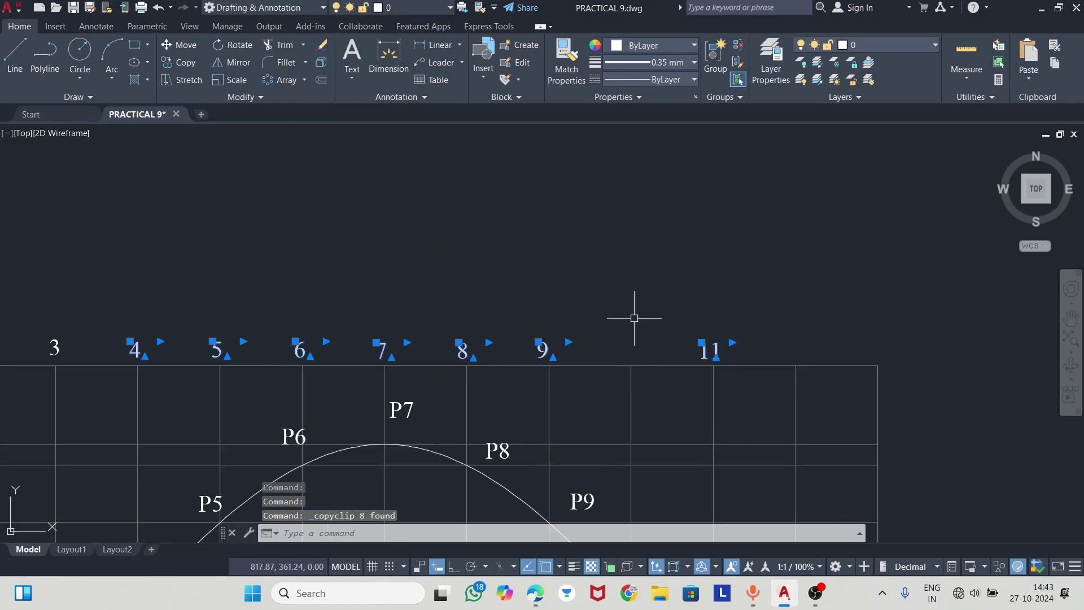
key(ctrl+v)
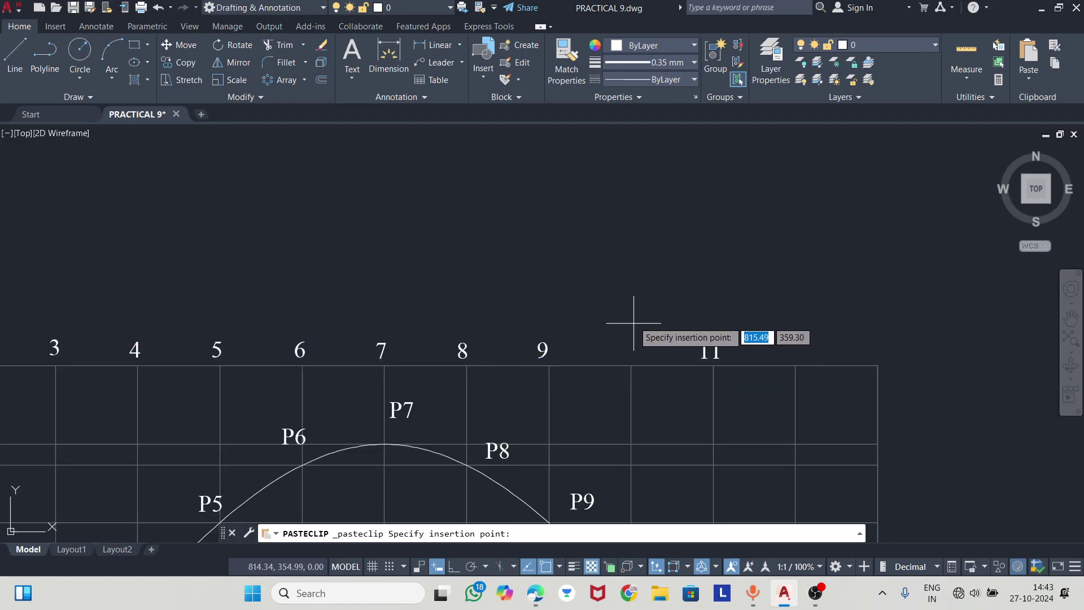
scroll(634, 305, down, 2)
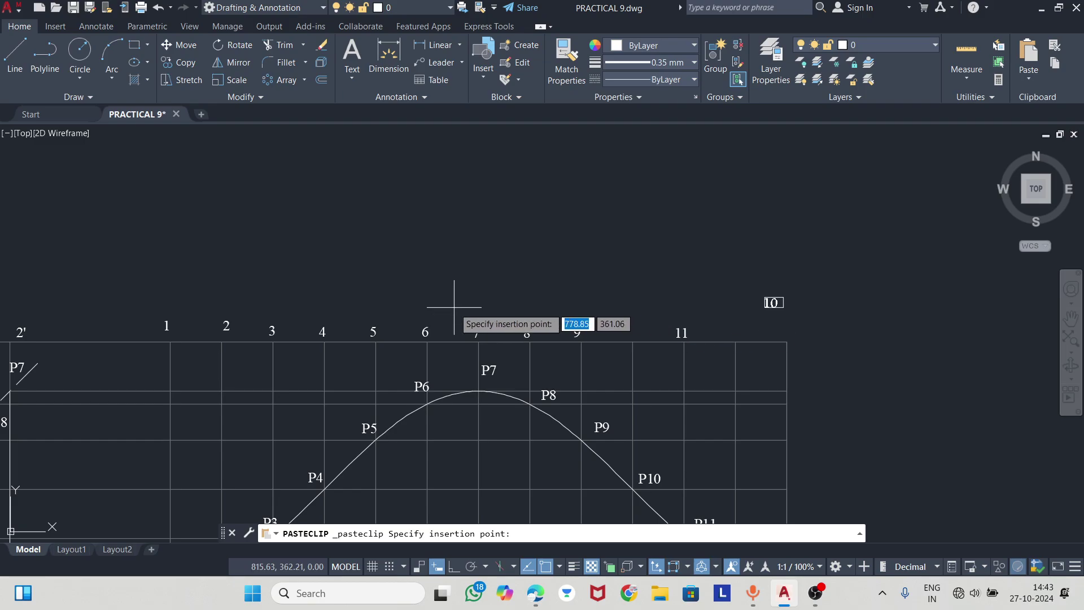
click(394, 273)
click(709, 252)
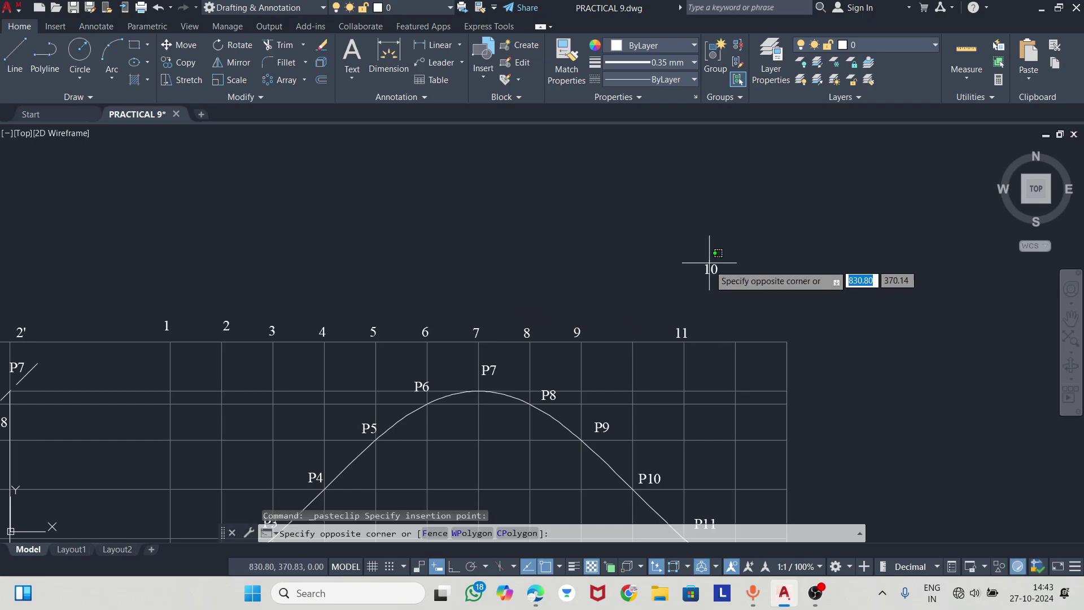
click(705, 263)
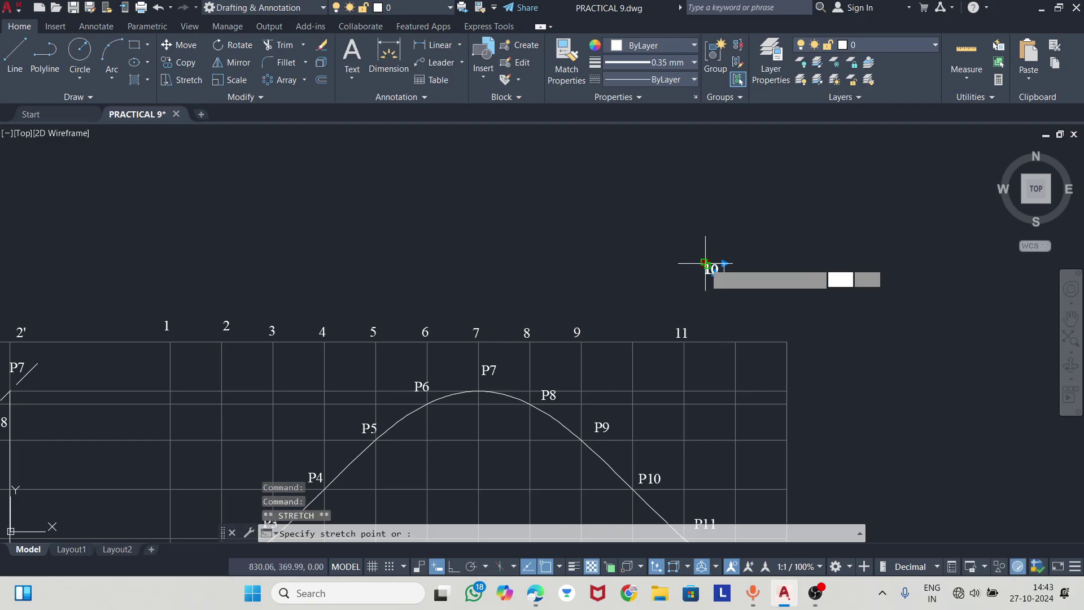
click(626, 330)
scroll(627, 293, down, 3)
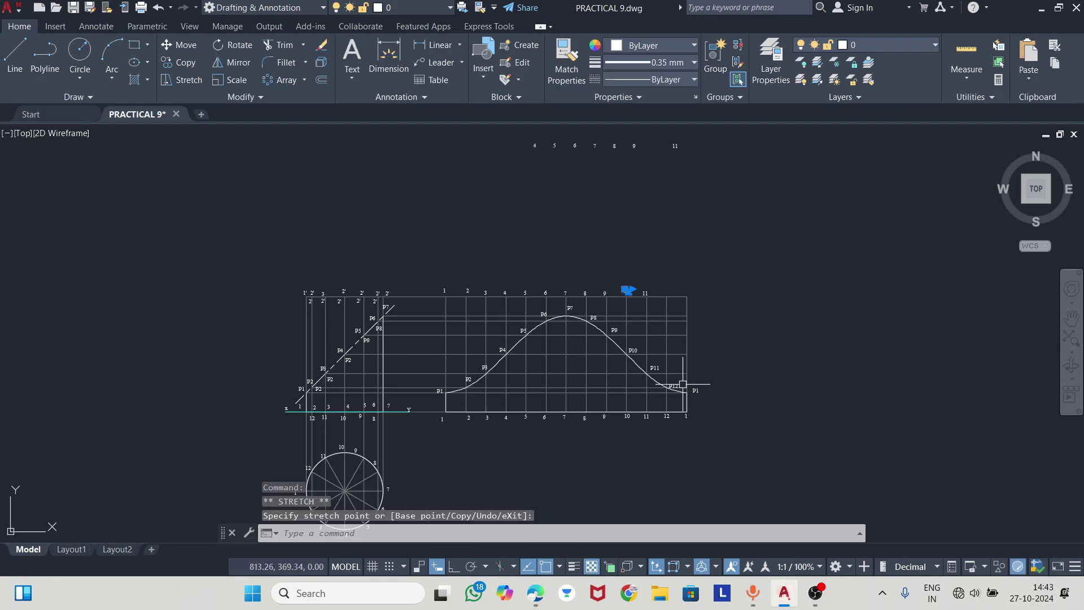
scroll(642, 481, up, 5)
- Paste another label copy as 12 and stretch it above its top grid line
key(Escape)
key(ctrl+c)
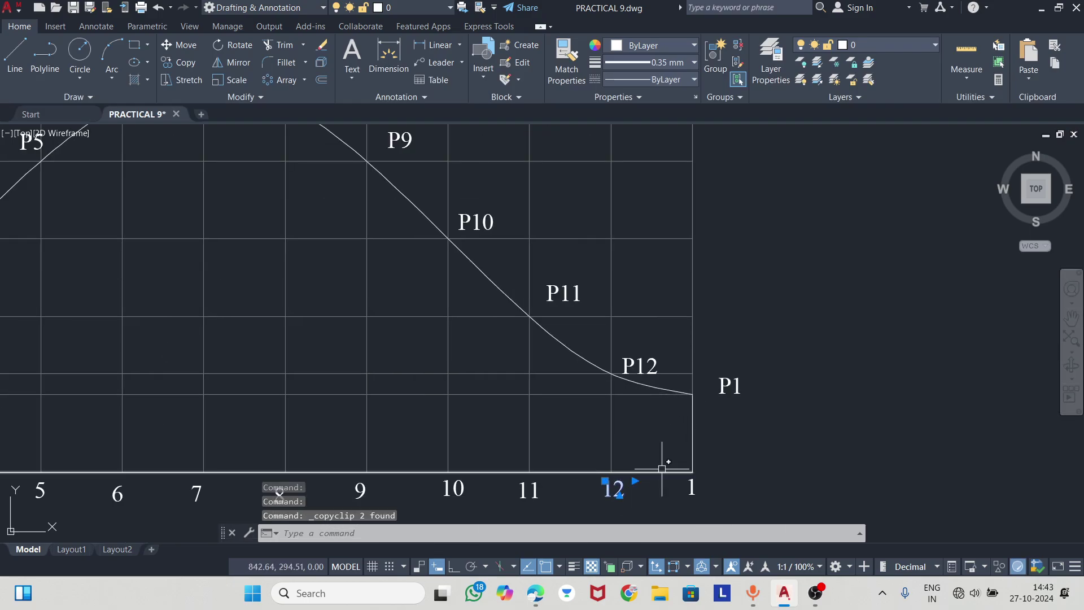
scroll(658, 347, down, 5)
scroll(637, 286, up, 6)
key(ctrl+v)
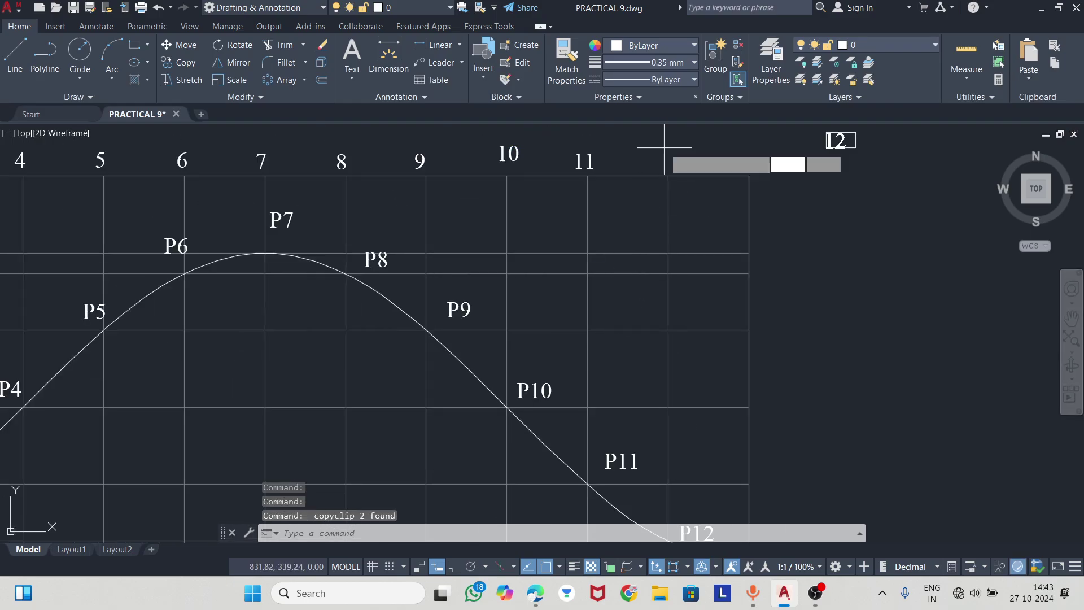
click(827, 150)
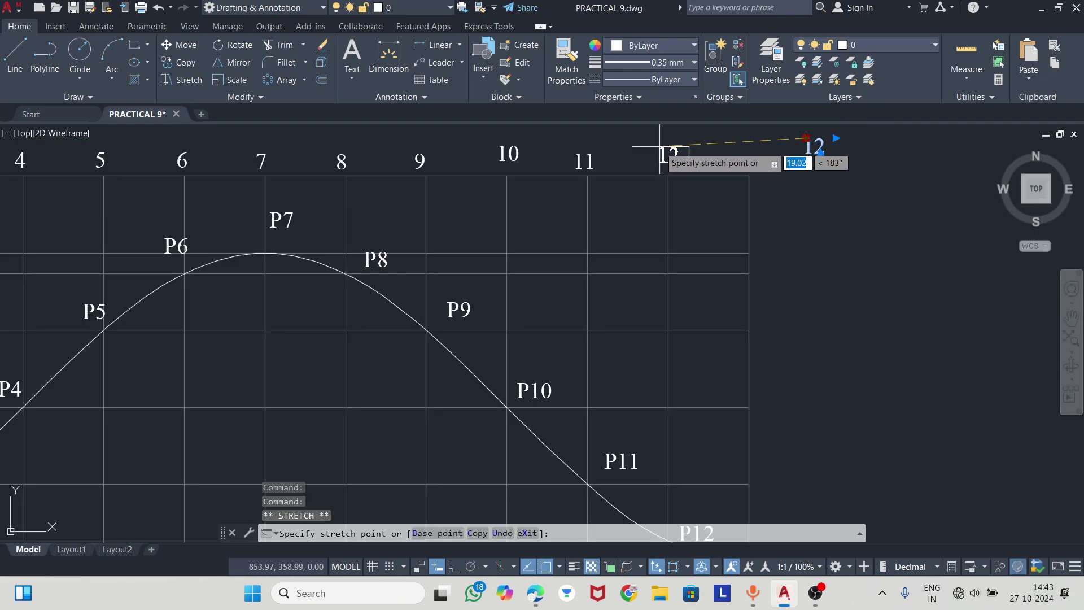
click(669, 149)
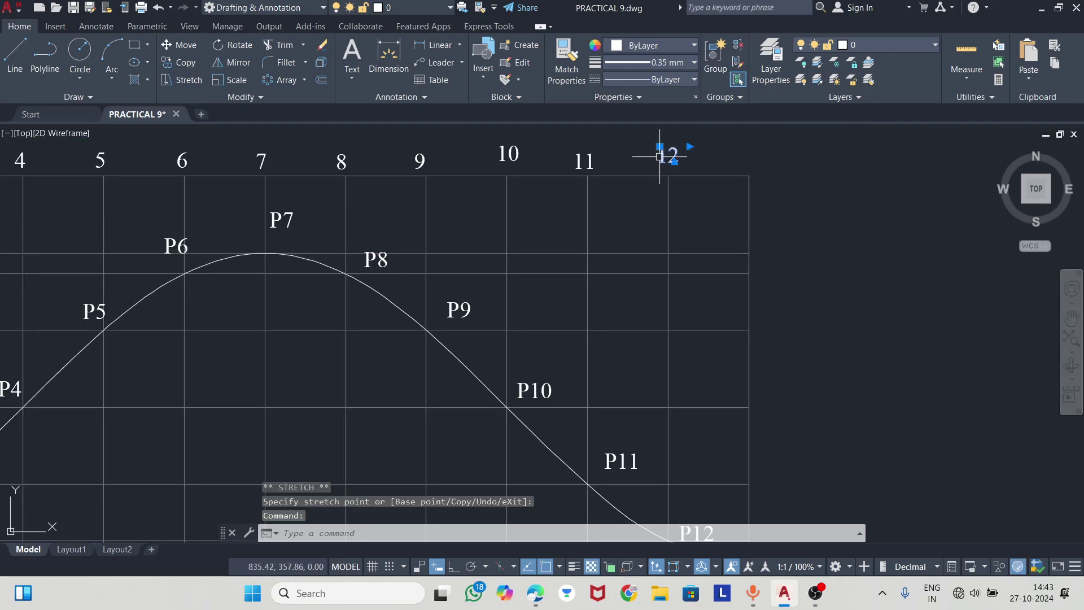
click(660, 150)
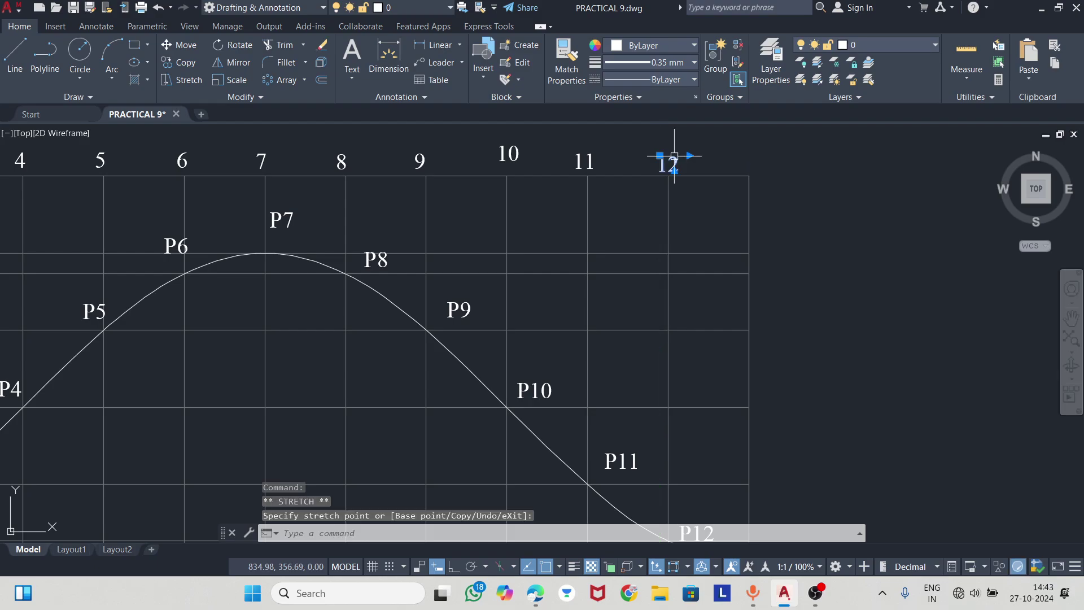
scroll(734, 161, down, 4)
scroll(749, 349, up, 5)
- Copy the bottom-right 1 label and stretch it above the grid's last top line
click(690, 404)
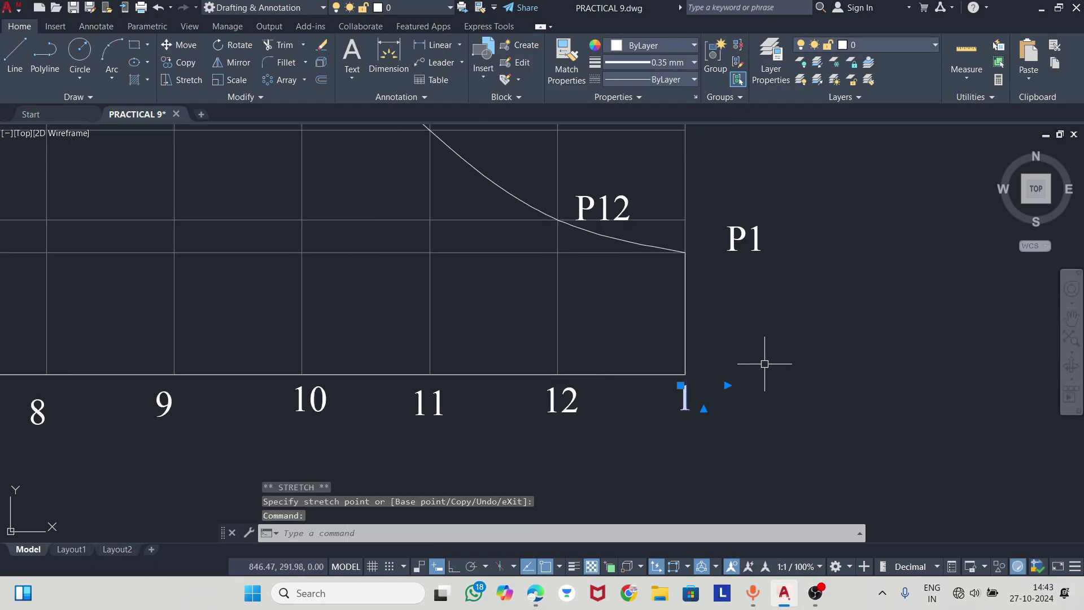
key(ctrl+c)
scroll(777, 364, down, 5)
scroll(761, 189, up, 5)
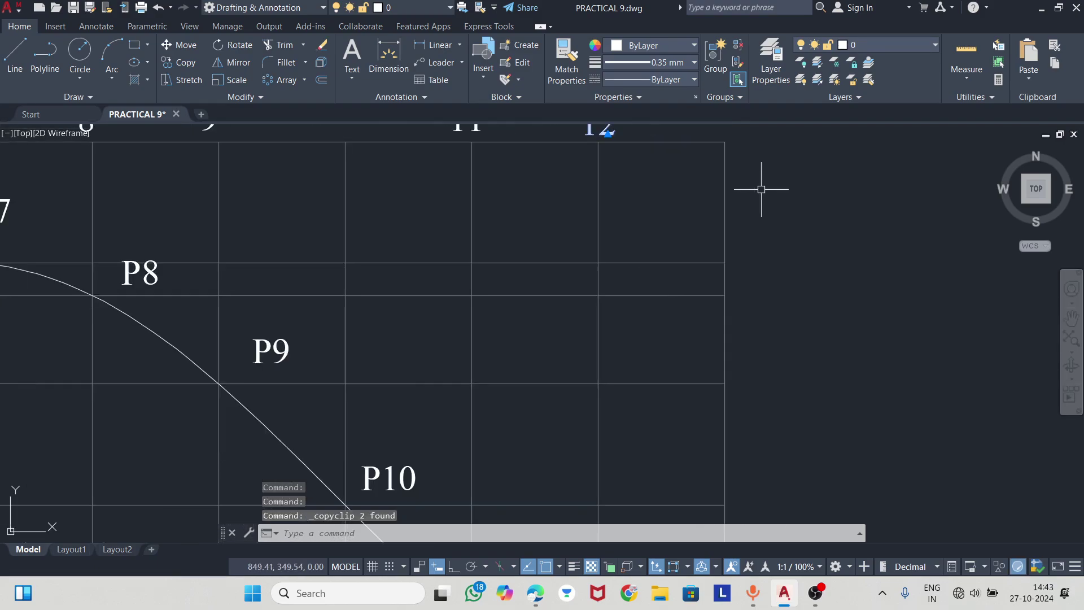
key(ctrl+v)
click(738, 150)
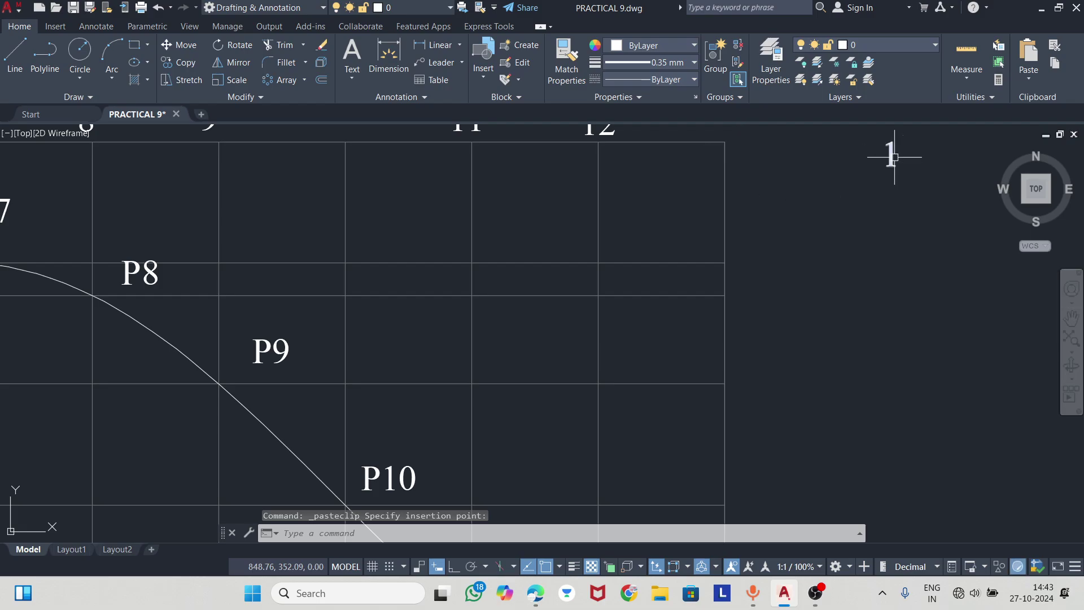
click(889, 149)
click(887, 142)
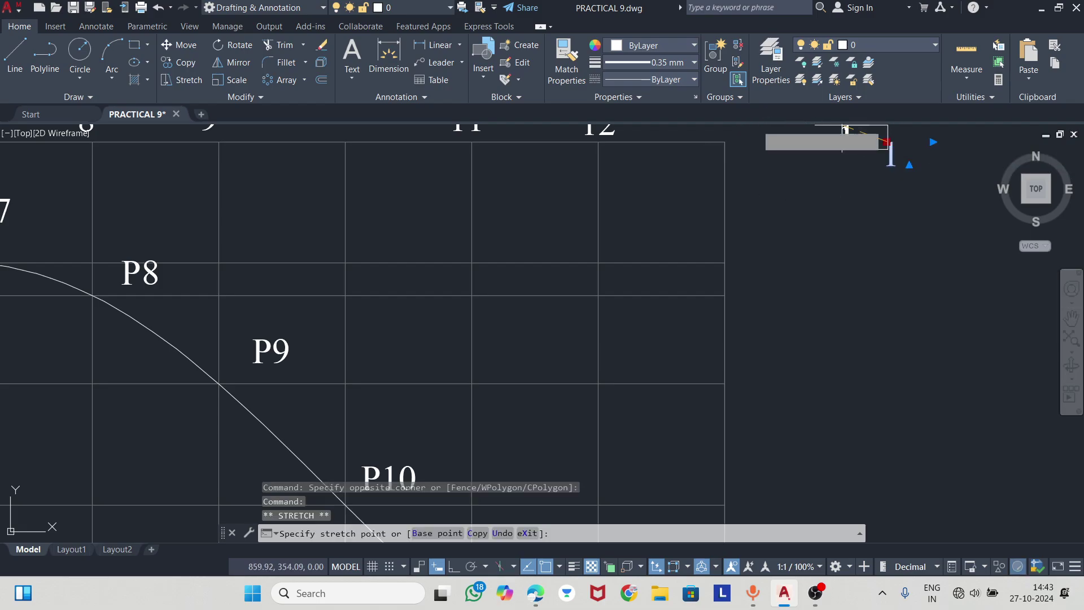
scroll(765, 194, down, 2)
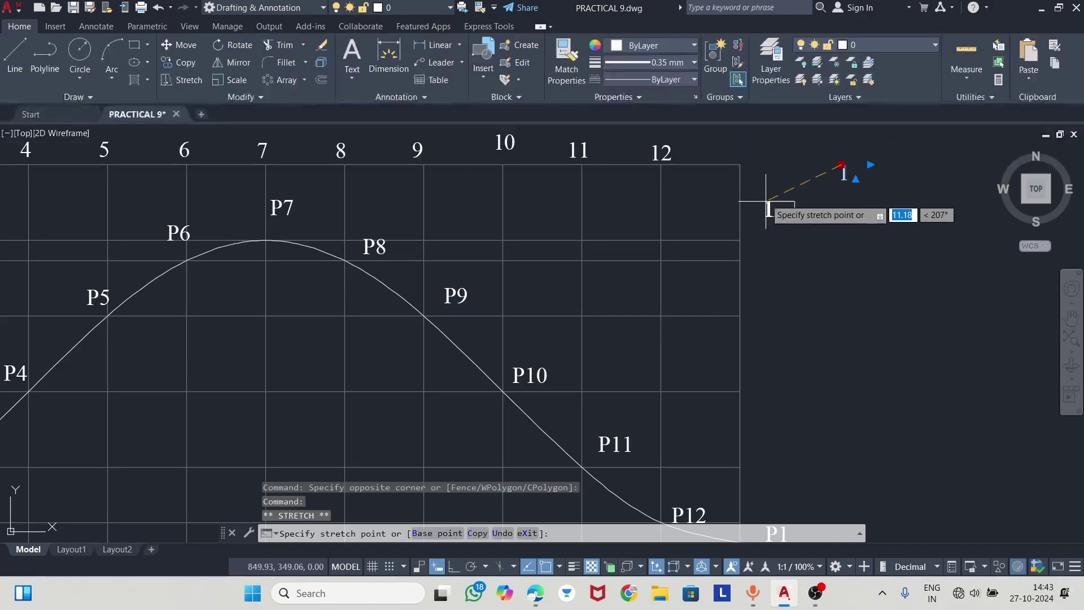
click(736, 140)
key(Escape)
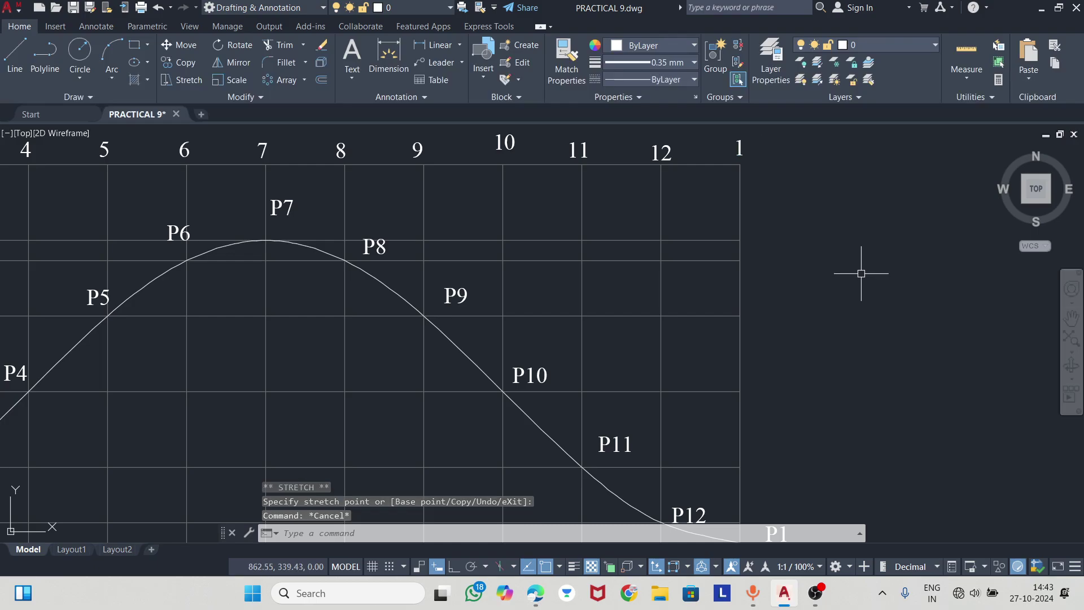
scroll(861, 272, down, 4)
scroll(658, 321, up, 2)
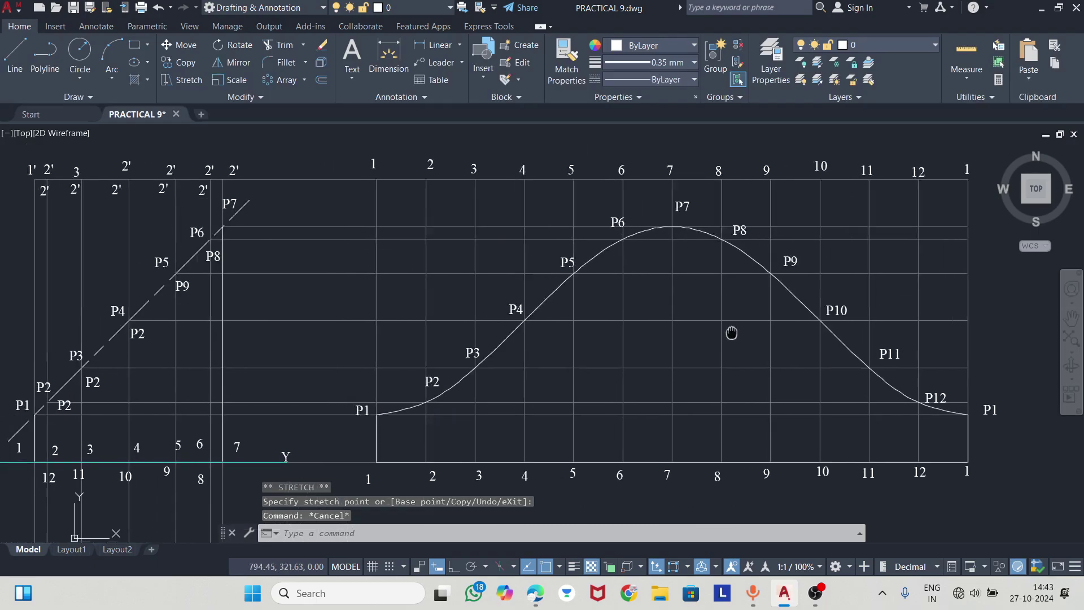
- Retype the first 2' labels above the left projection as 3', 4' and 5'
middle_drag(387, 208, 489, 266)
scroll(413, 209, up, 4)
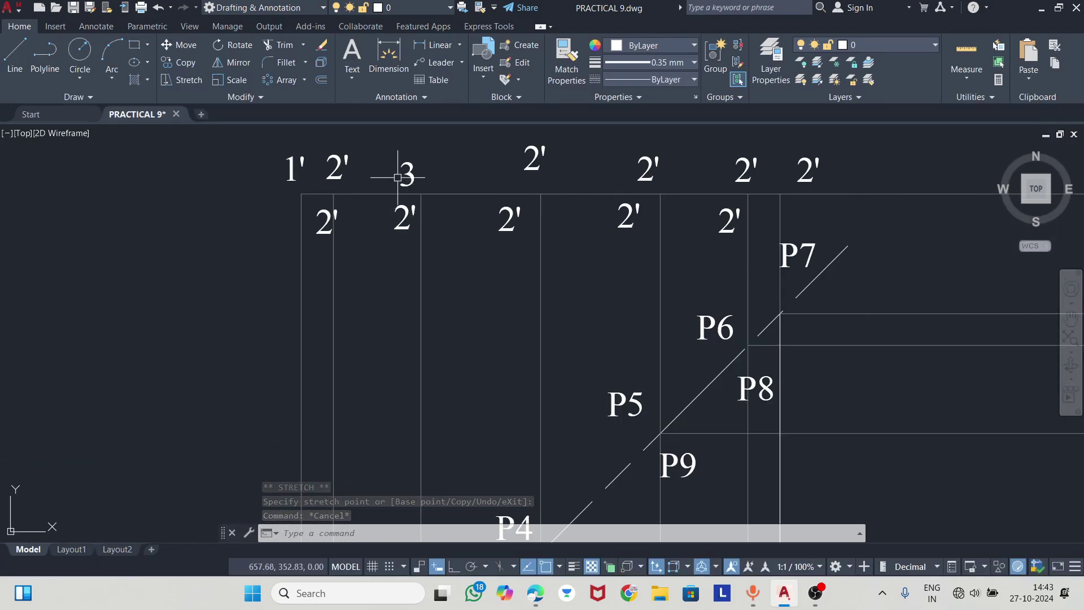
double_click(424, 167)
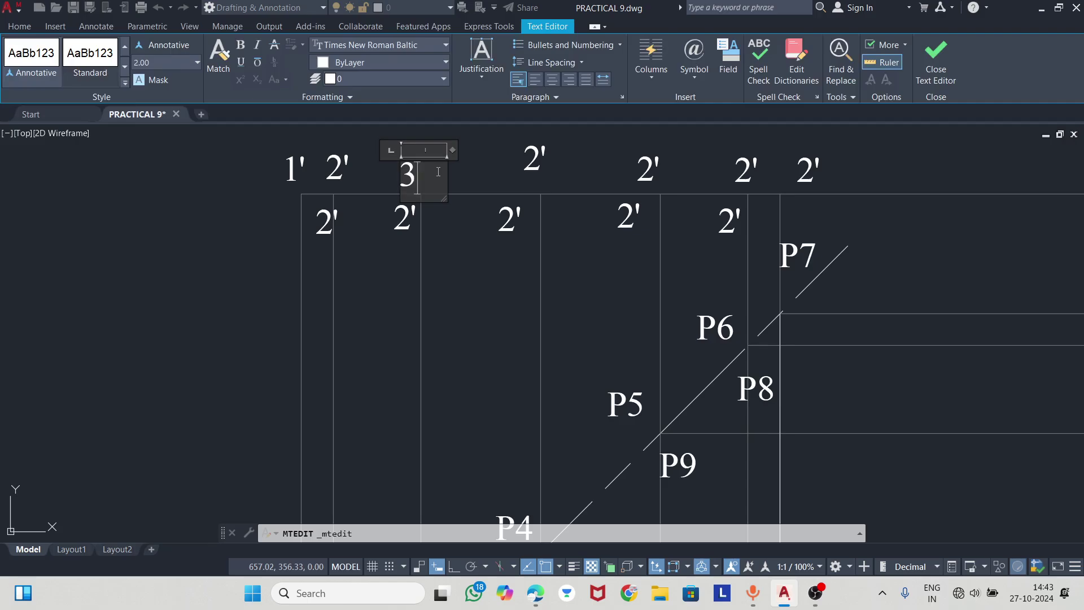
text(')
double_click(533, 157)
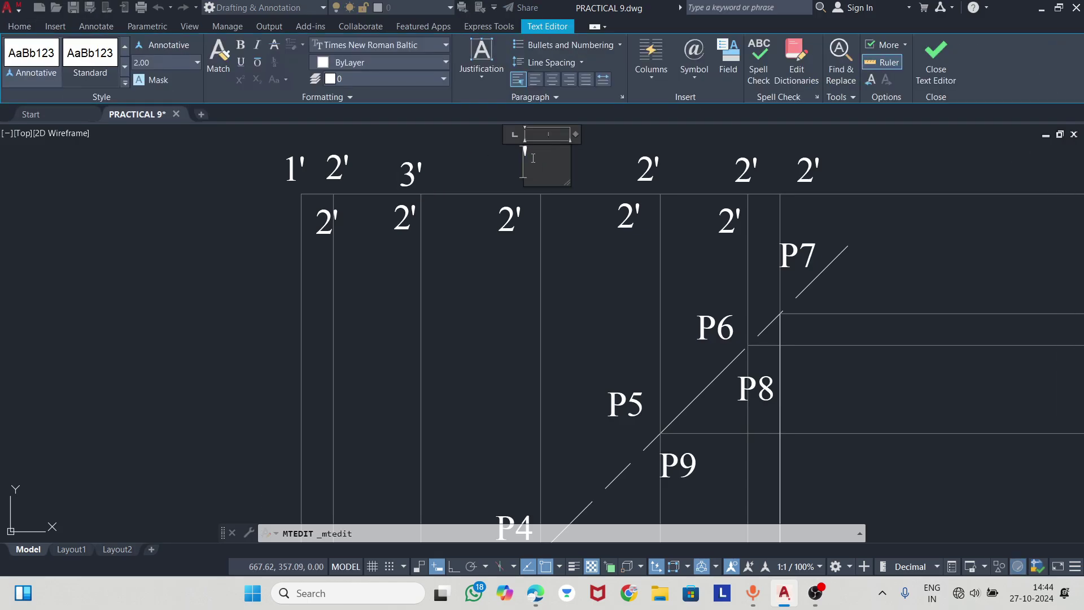
text(4)
click(635, 189)
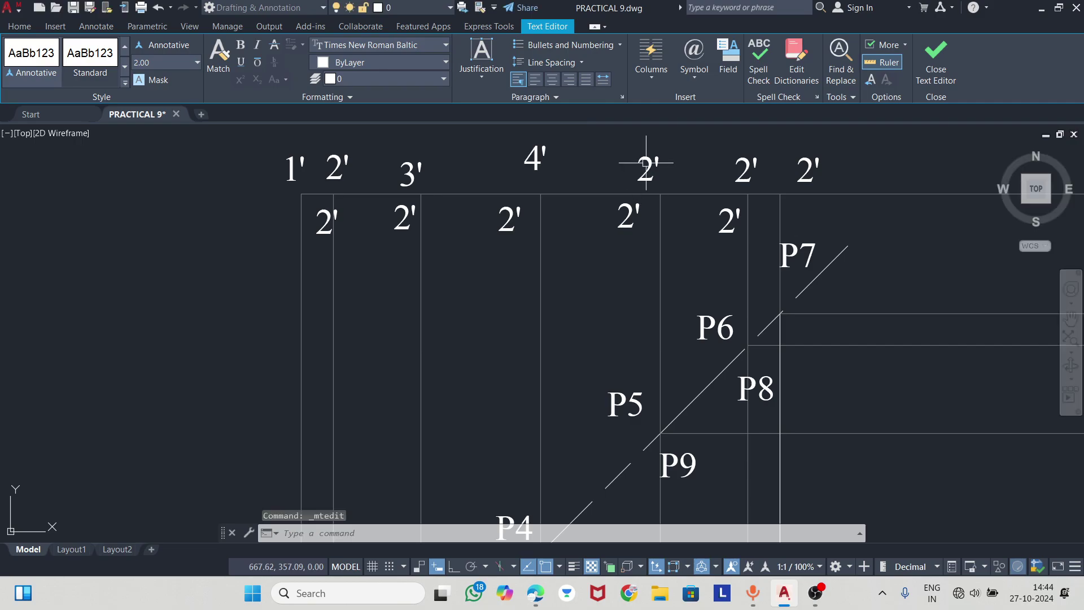
double_click(649, 169)
key(BackSpace)
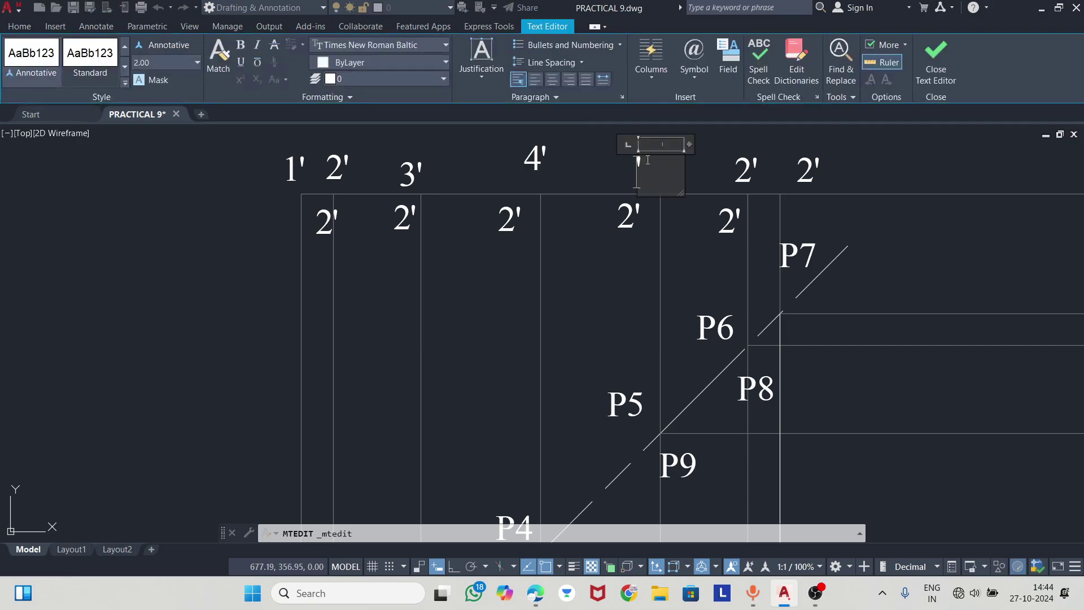
text(5)
click(755, 162)
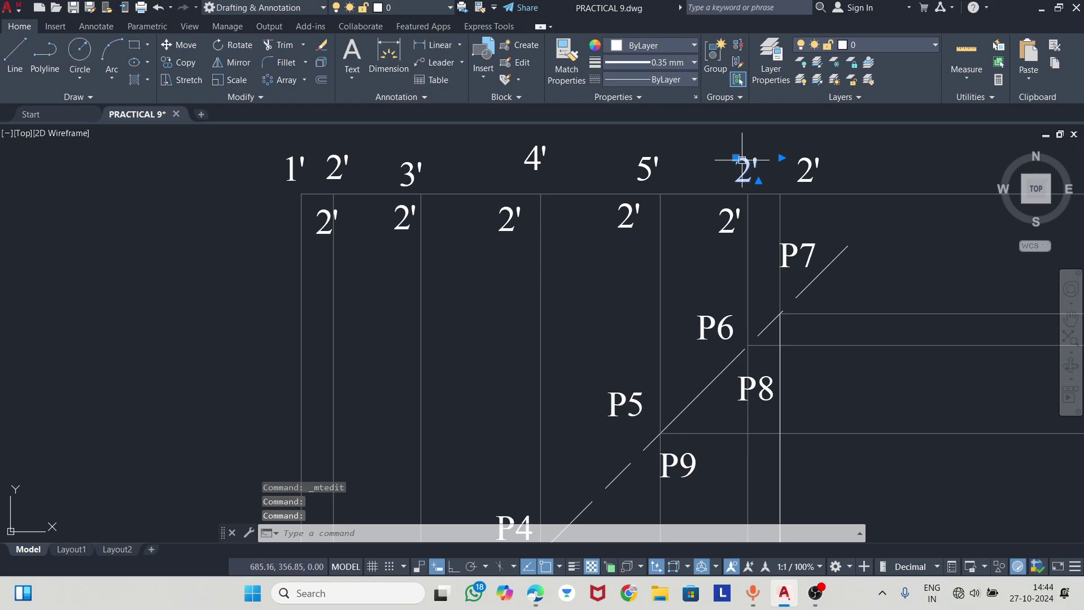
- Retype the following 2' labels as 6', 7', 8' and 10'
double_click(744, 162)
text(6)
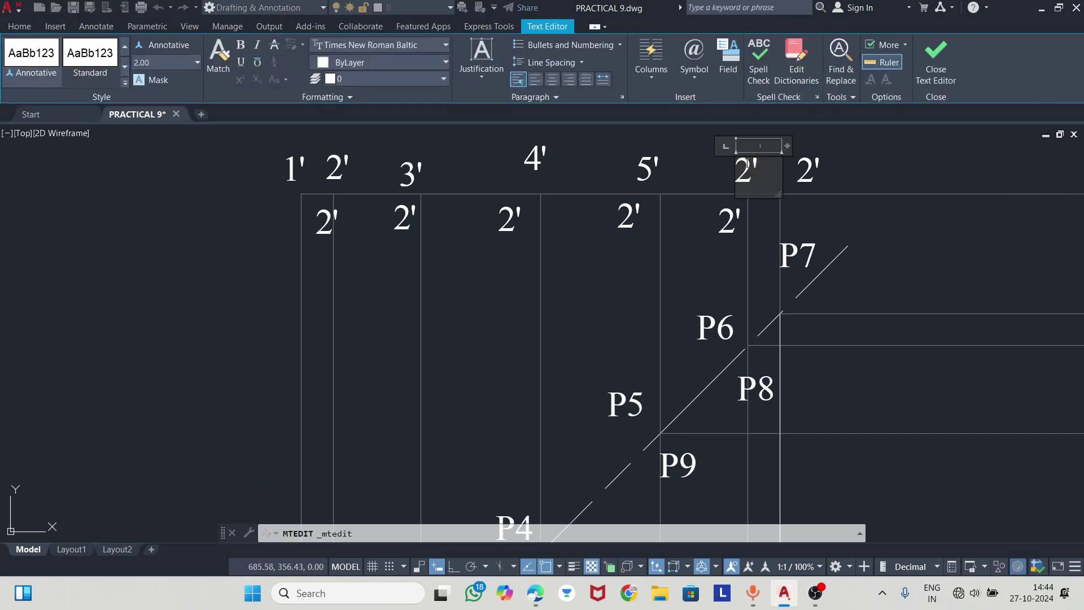
click(803, 164)
text(7)
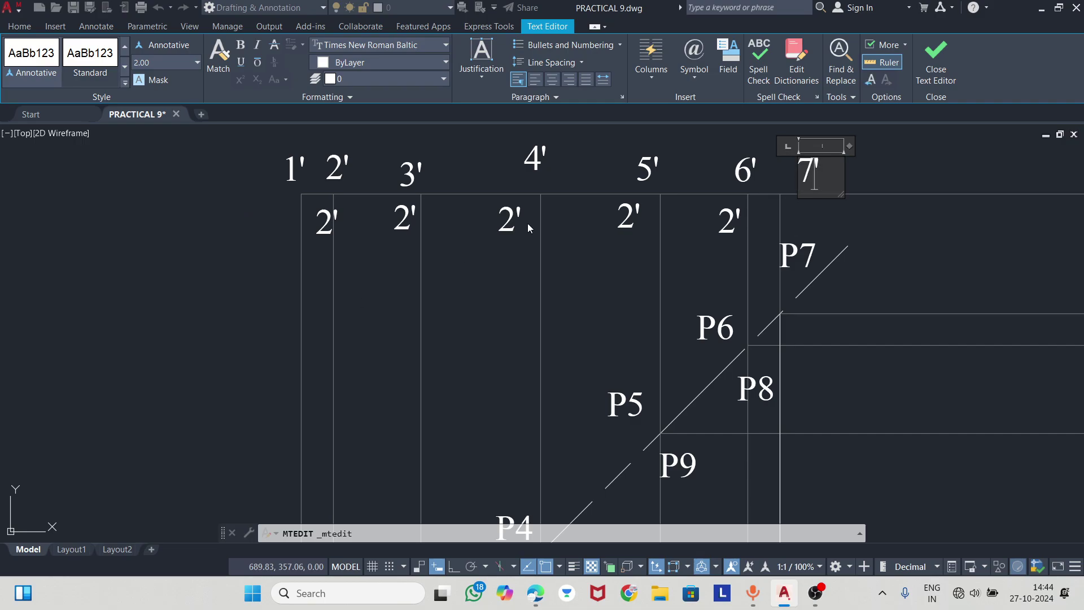
click(724, 231)
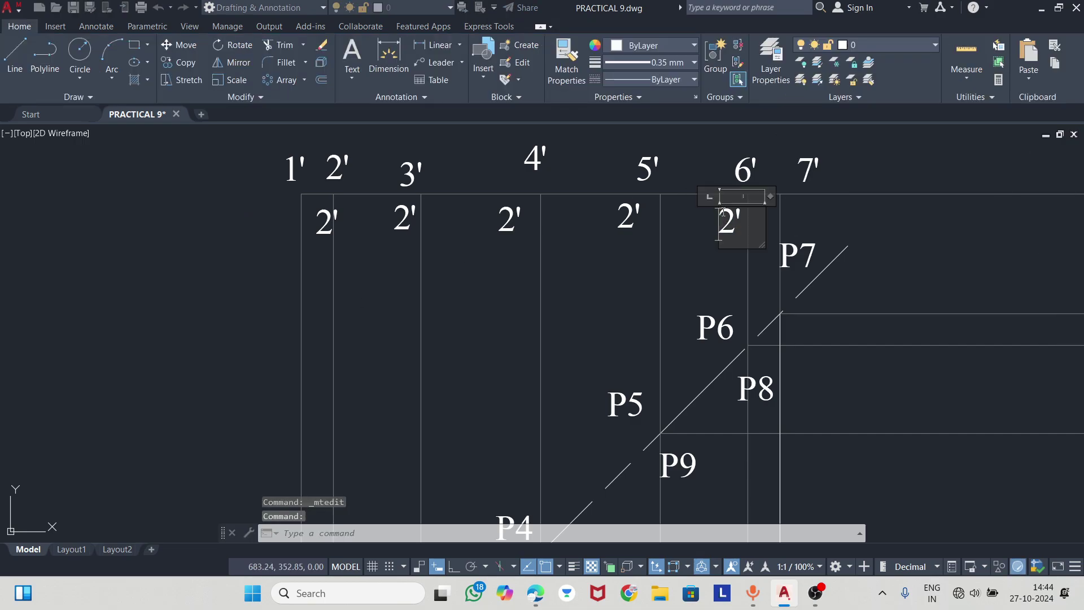
text(\)
key(BackSpace)
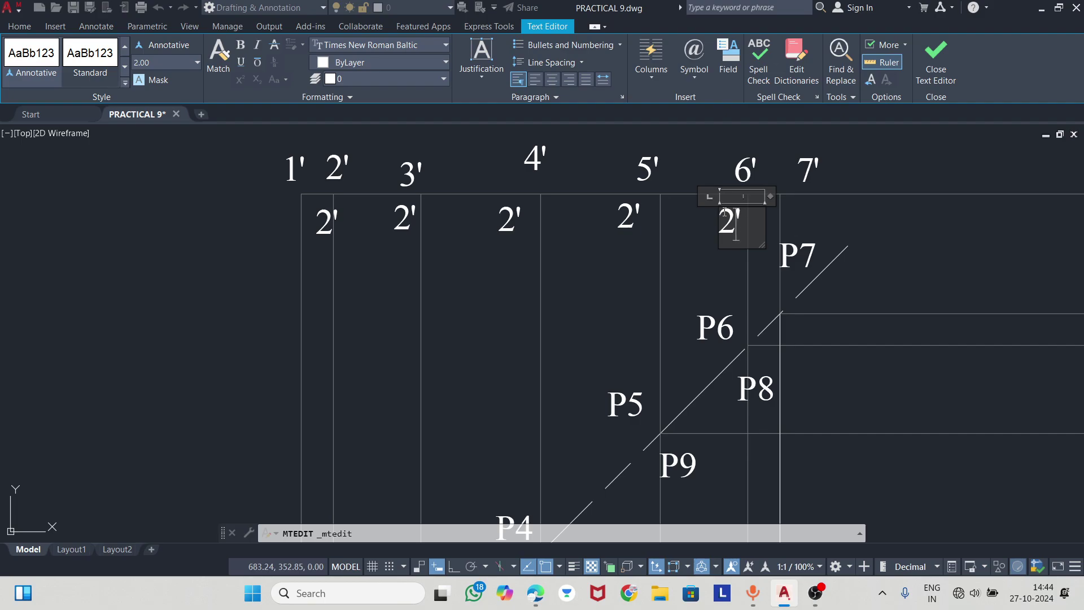
click(632, 209)
text(10)
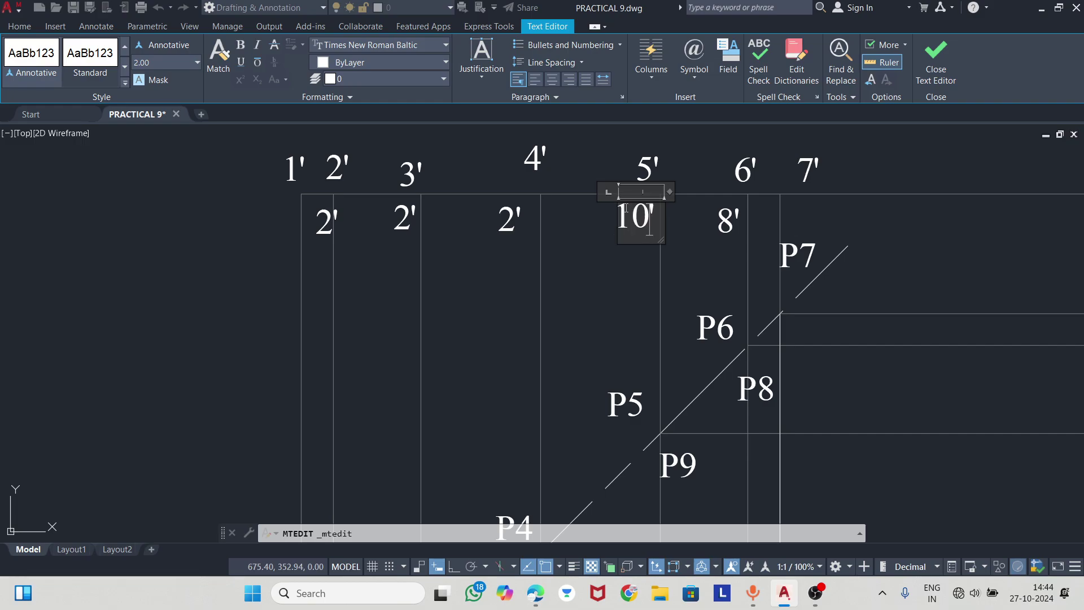
click(511, 213)
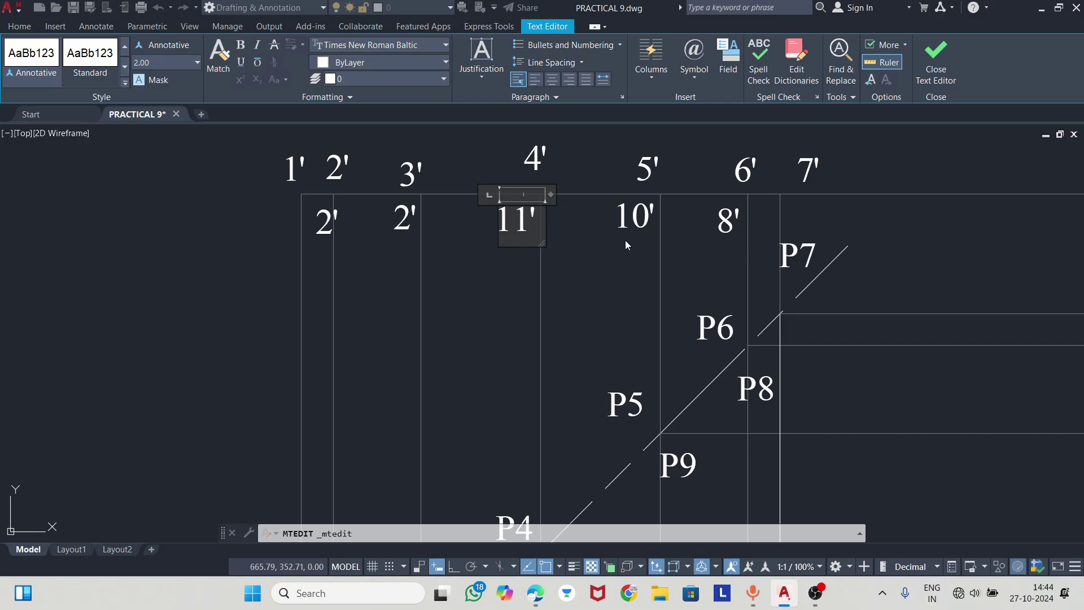
- Shift the 10', 11' and 2' labels along the row and edit the moved 2' to 9'
double_click(729, 221)
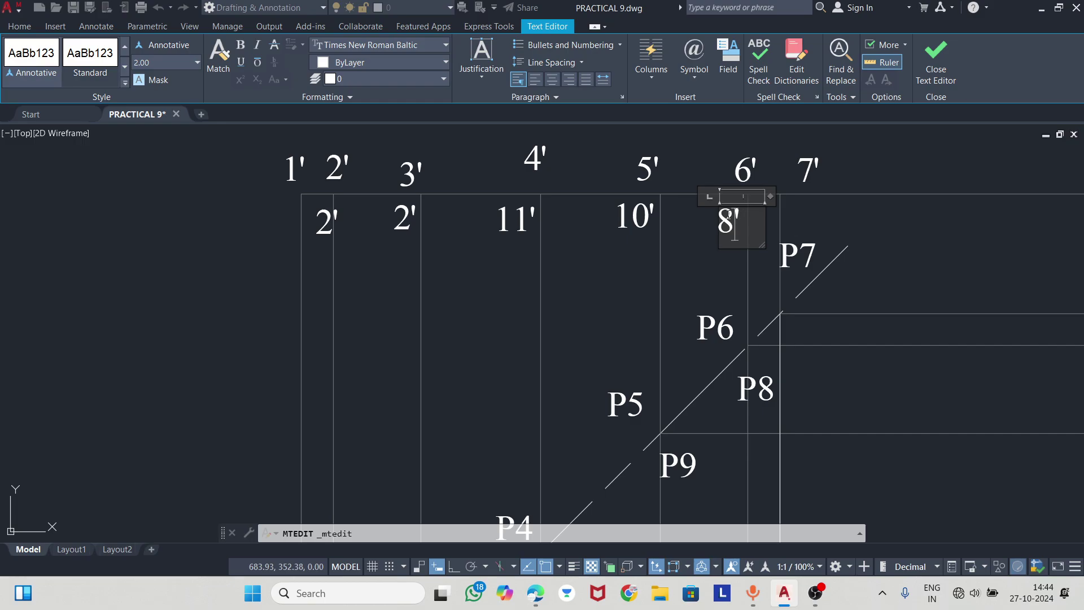
click(620, 216)
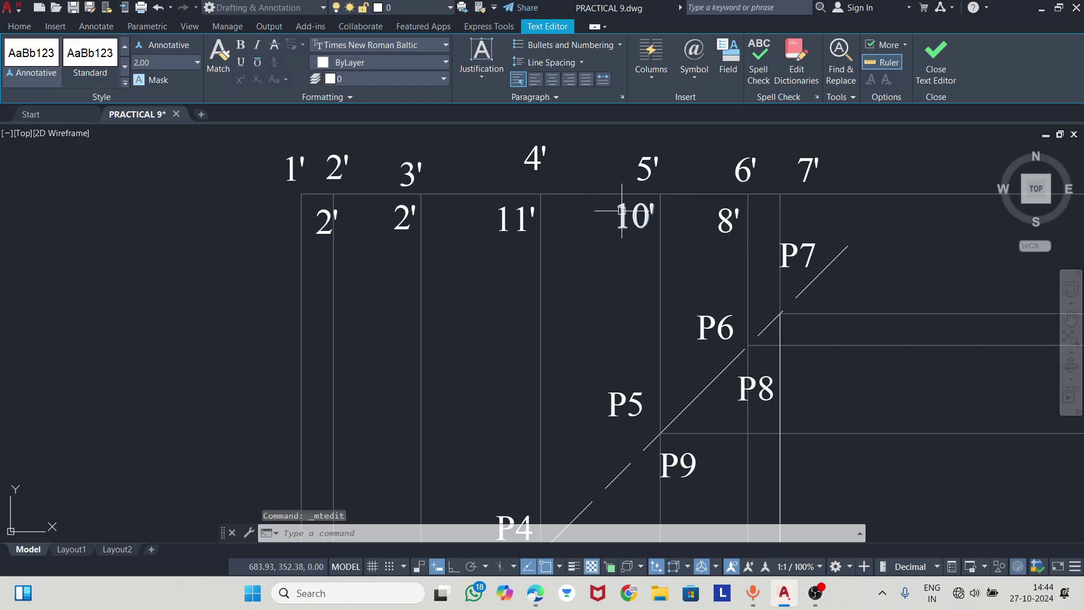
click(618, 204)
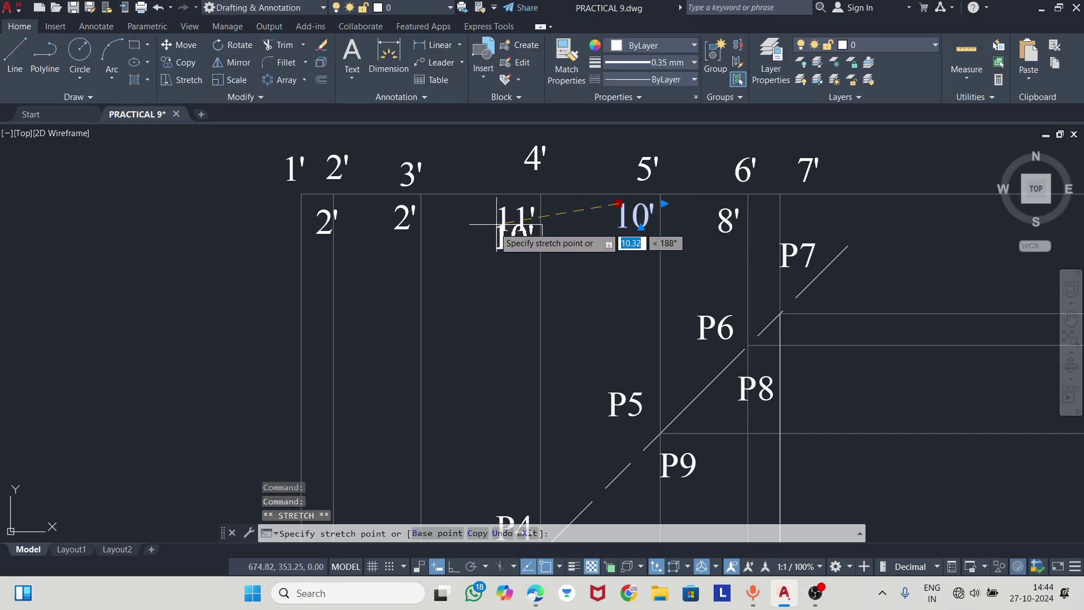
click(495, 248)
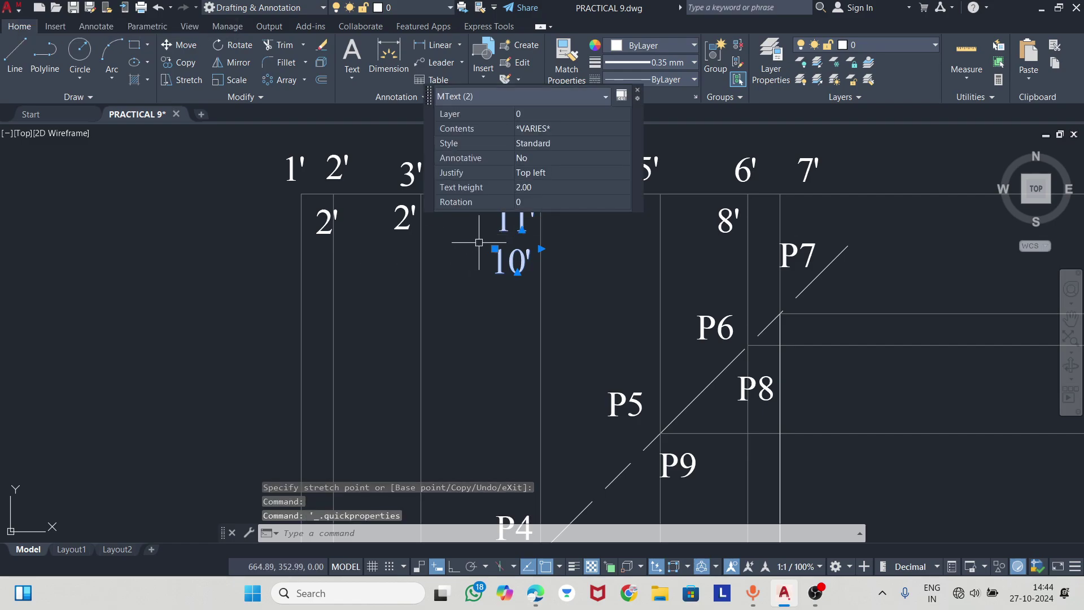
click(499, 206)
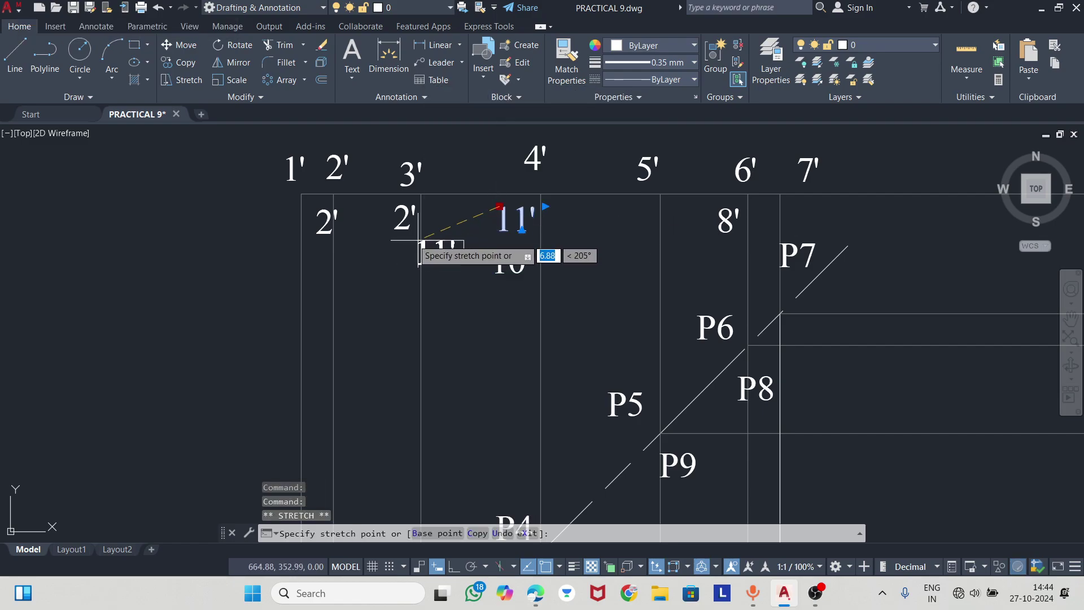
click(387, 242)
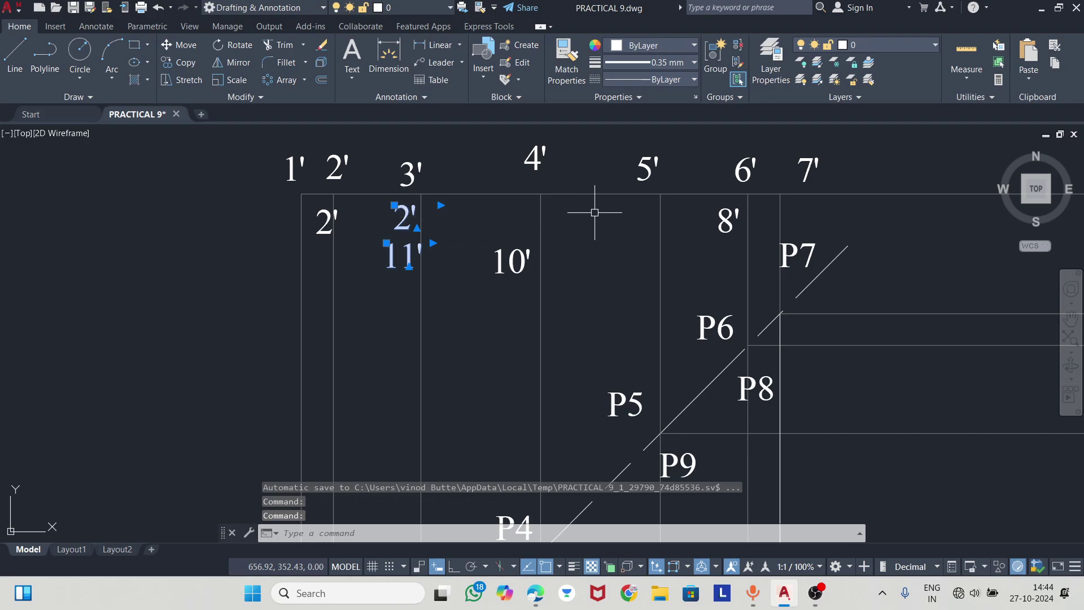
click(395, 213)
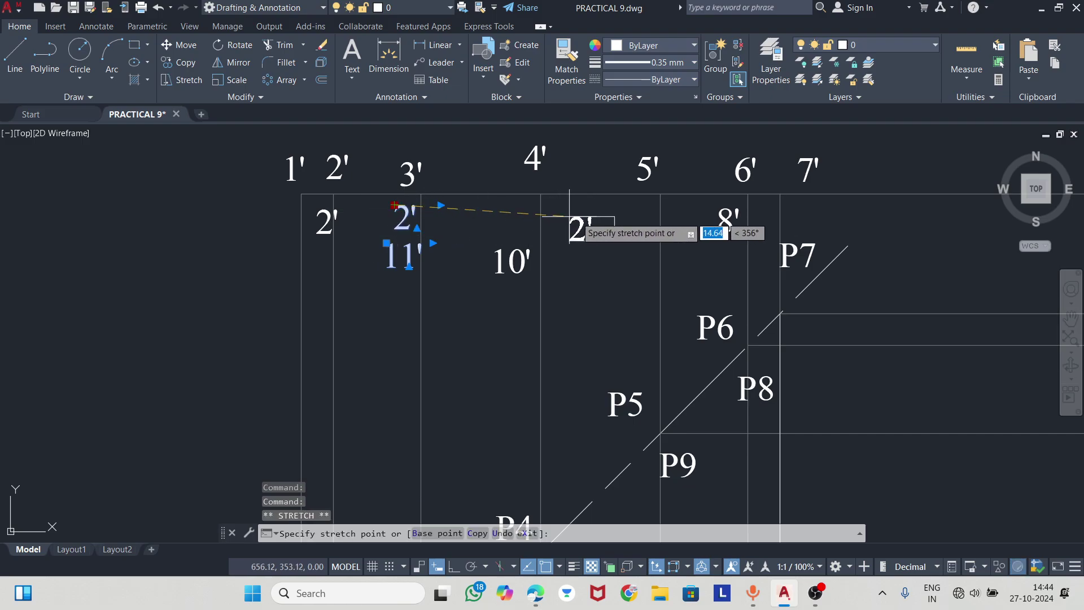
click(630, 212)
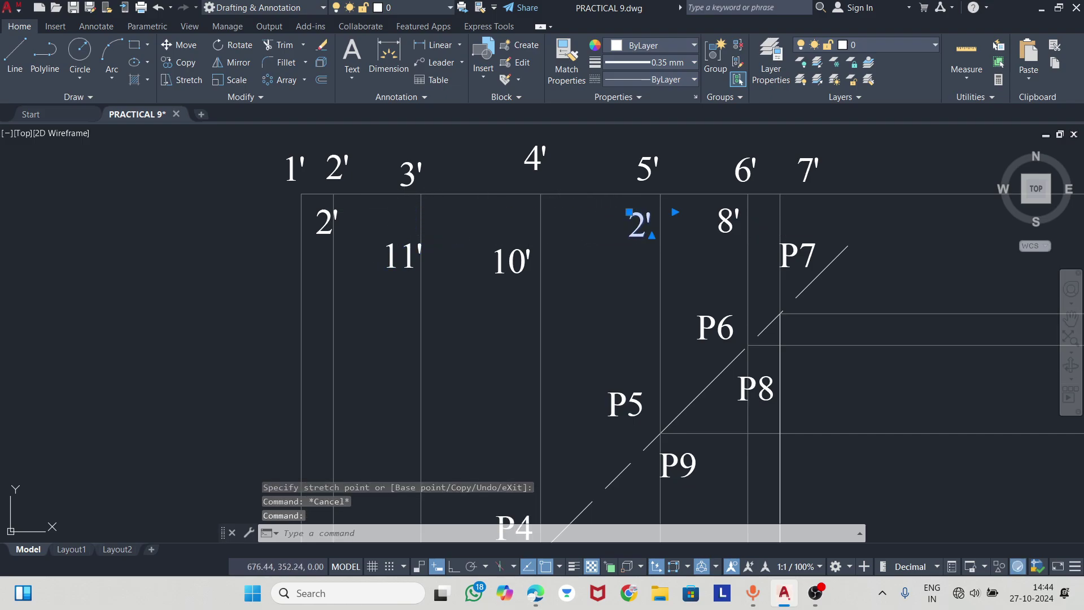
double_click(638, 217)
text(9)
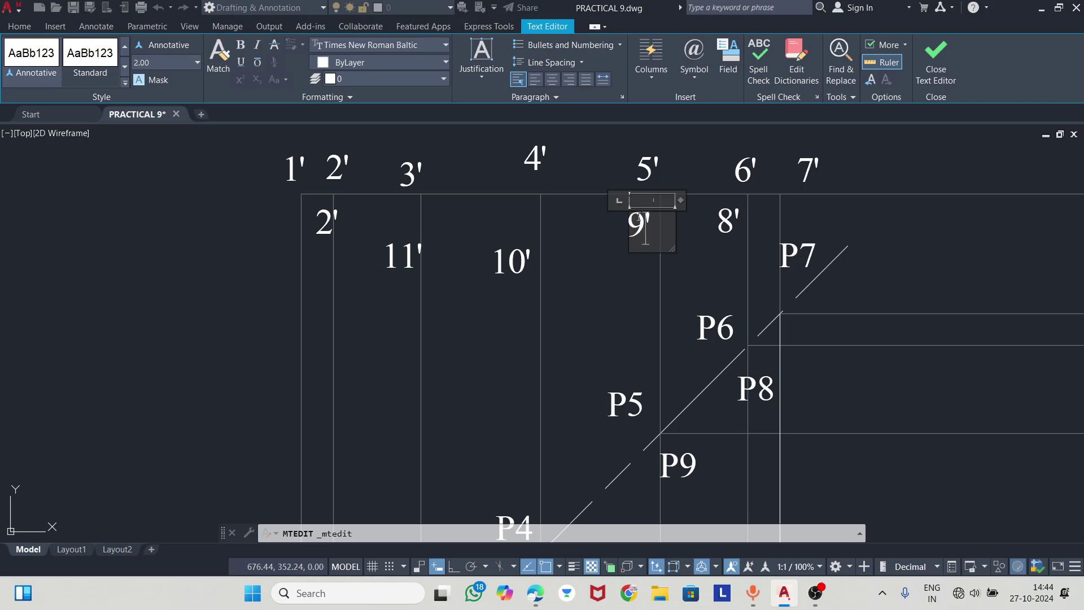
click(543, 287)
- Raise 10' and 11' into the lower row and change the leftmost 2' to 12'
click(511, 260)
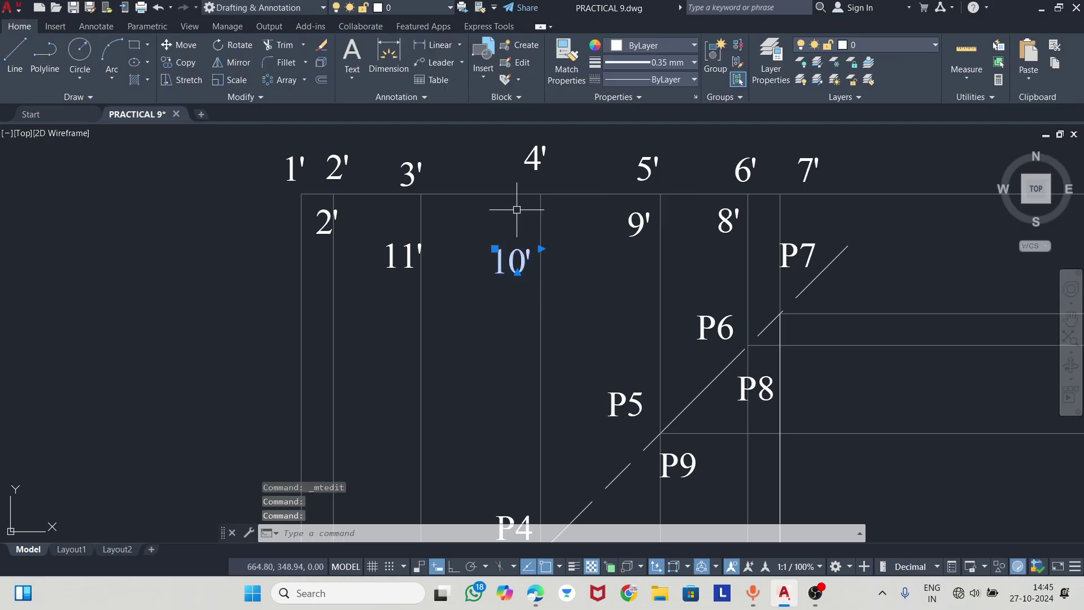
click(496, 258)
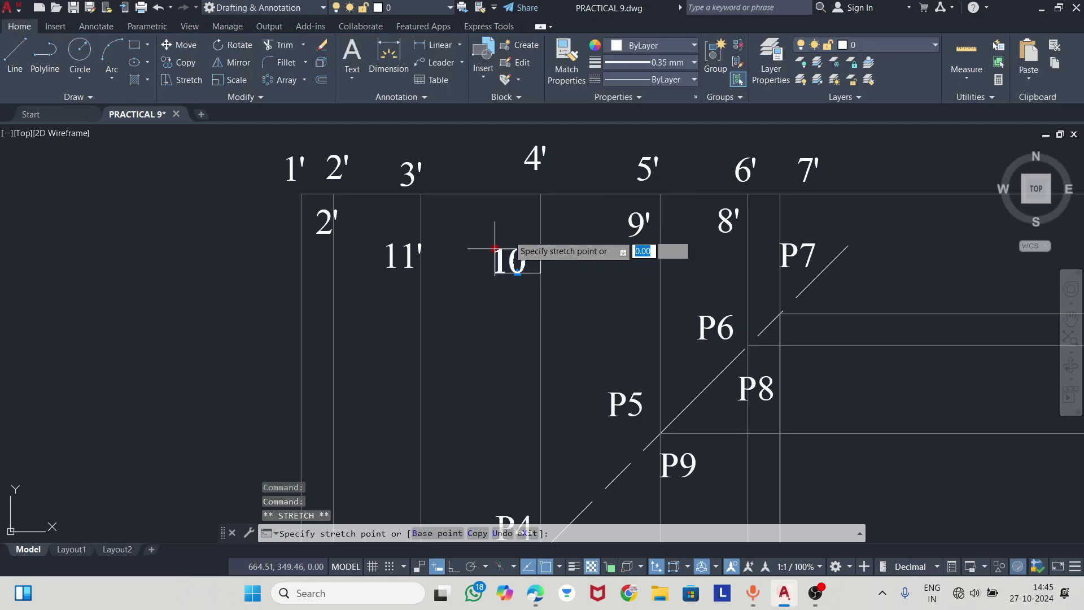
click(499, 208)
click(398, 249)
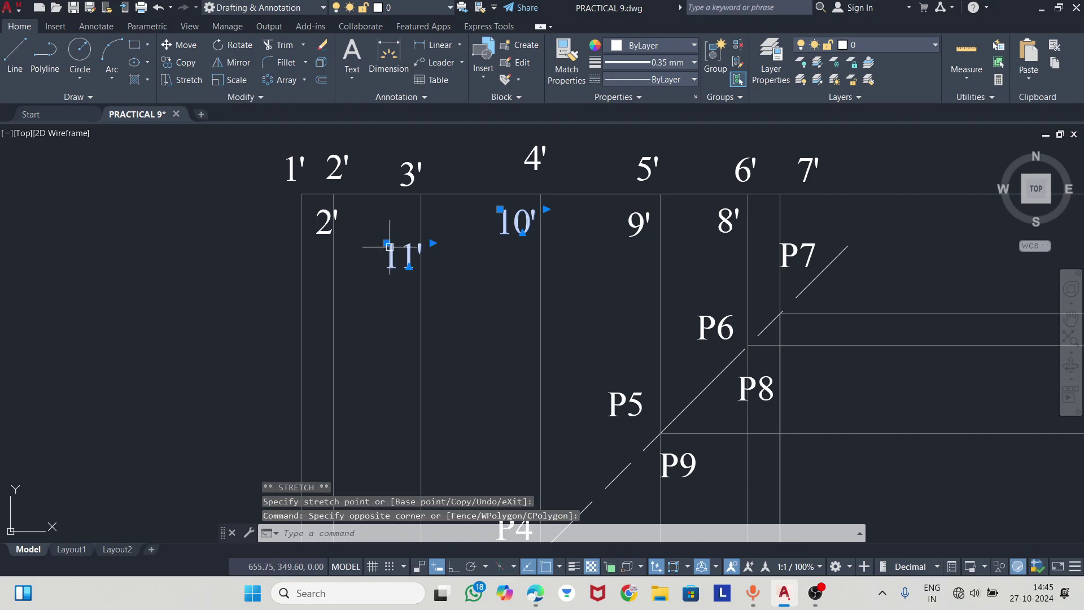
click(387, 243)
click(402, 210)
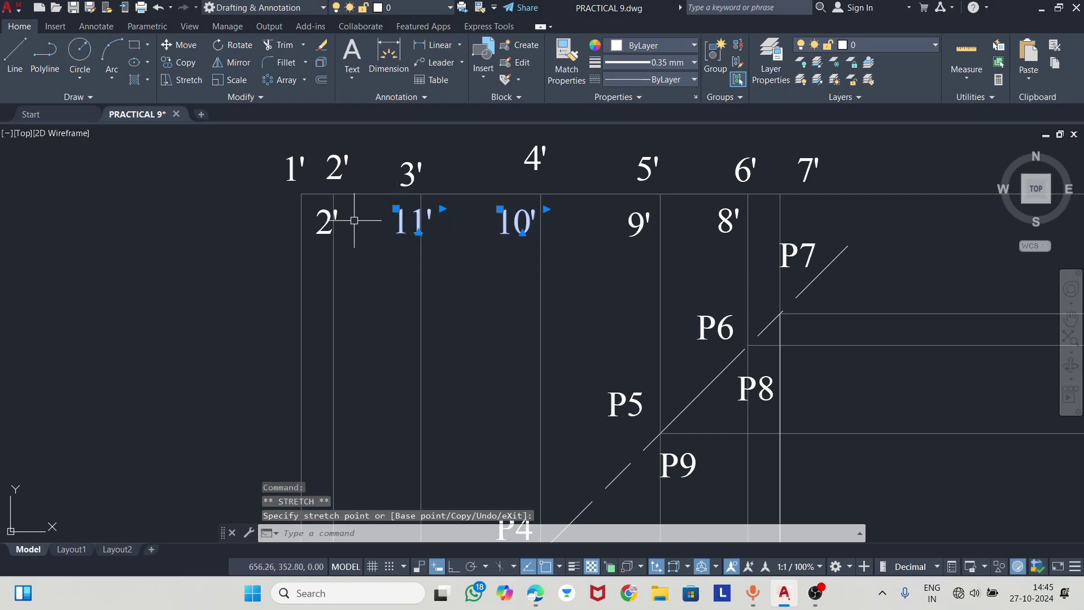
click(331, 217)
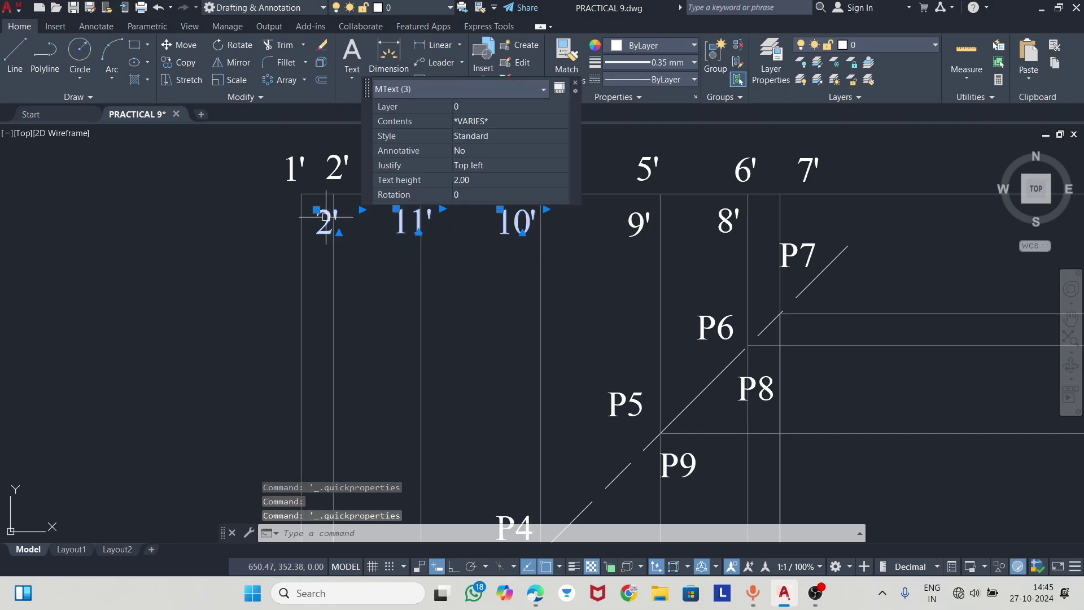
key(Escape)
click(325, 212)
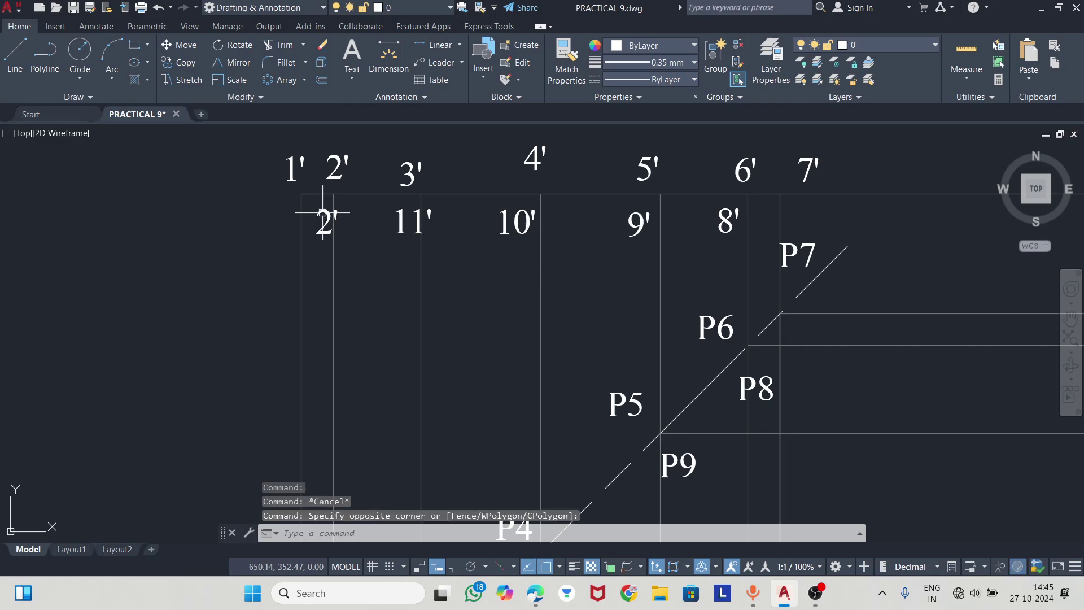
double_click(339, 222)
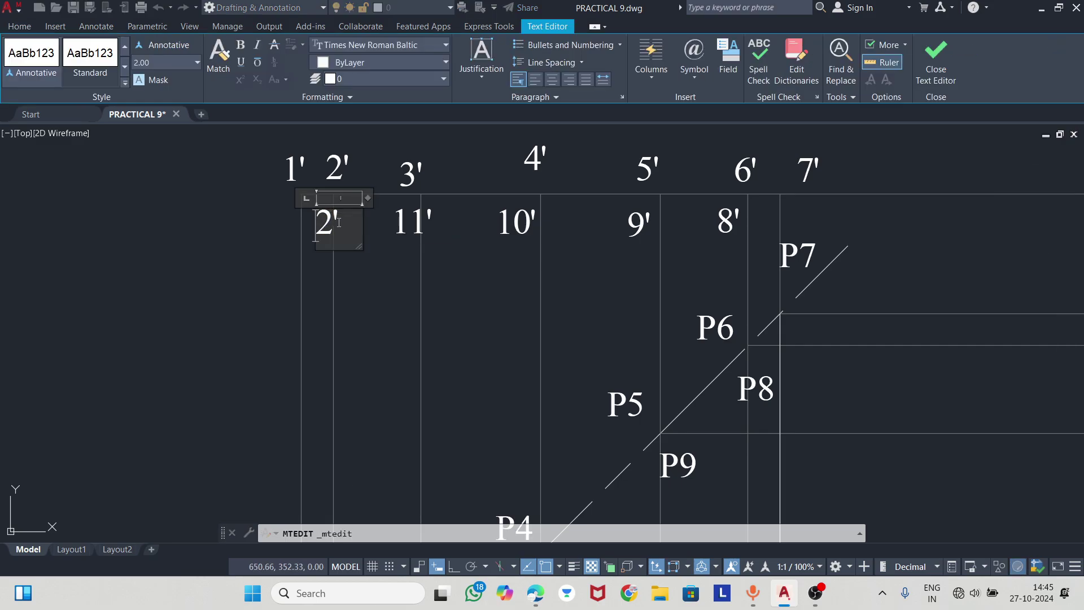
text(1)
click(455, 308)
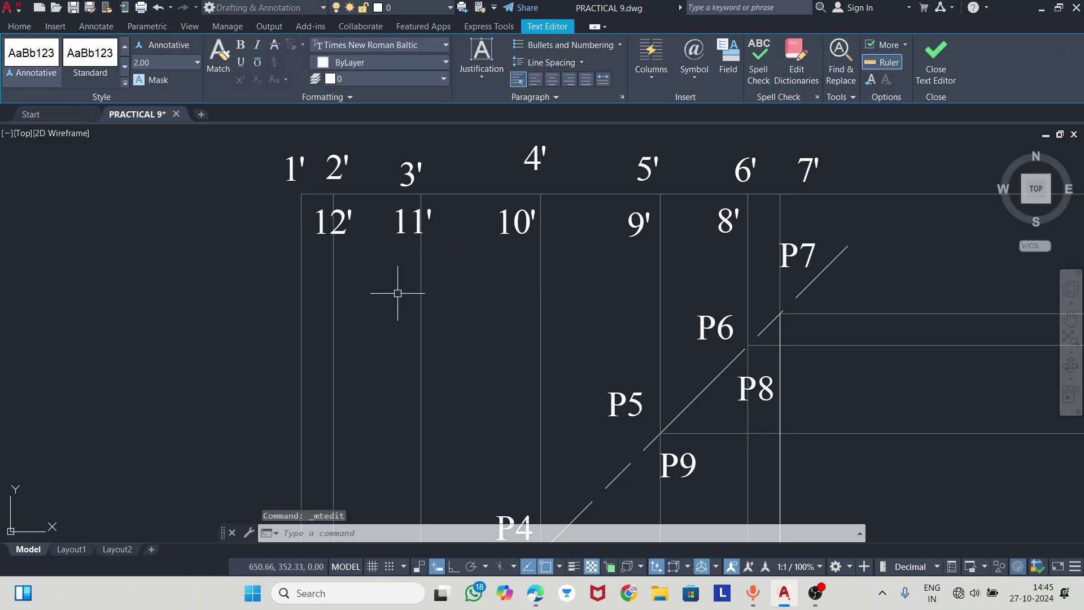
key(Escape)
- Pan and zoom so the circle and the full curve are in view
scroll(511, 248, down, 4)
scroll(528, 262, up, 2)
middle_drag(528, 261, 491, 172)
scroll(523, 235, down, 2)
middle_drag(562, 349, 547, 264)
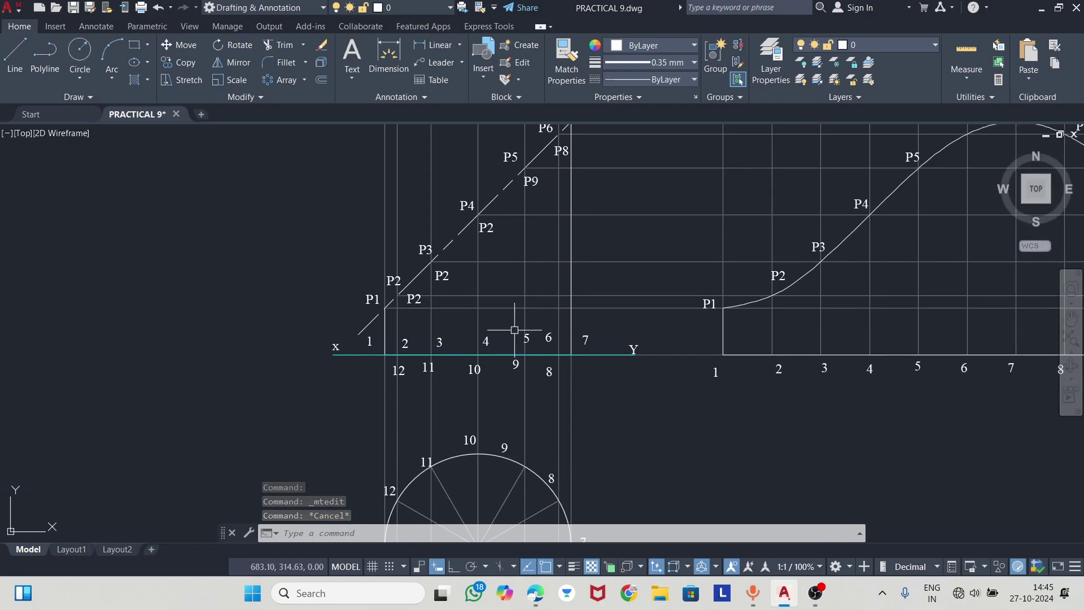
middle_drag(514, 330, 465, 275)
scroll(465, 275, down, 2)
middle_drag(479, 469, 496, 391)
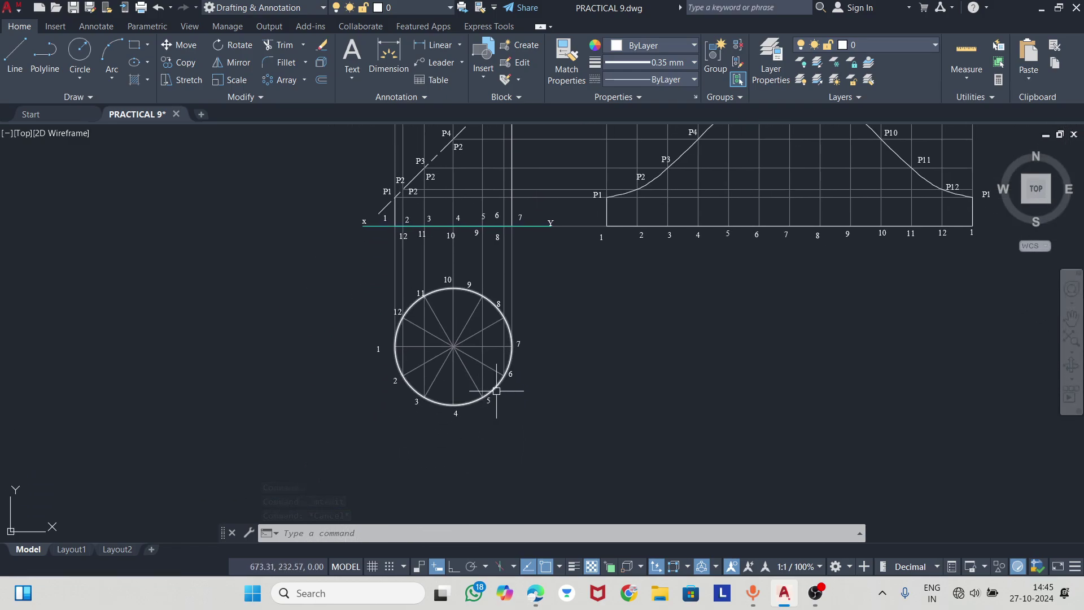
mouse_move(582, 384)
middle_down()
mouse_move(422, 482)
mouse_move(443, 489)
middle_up()
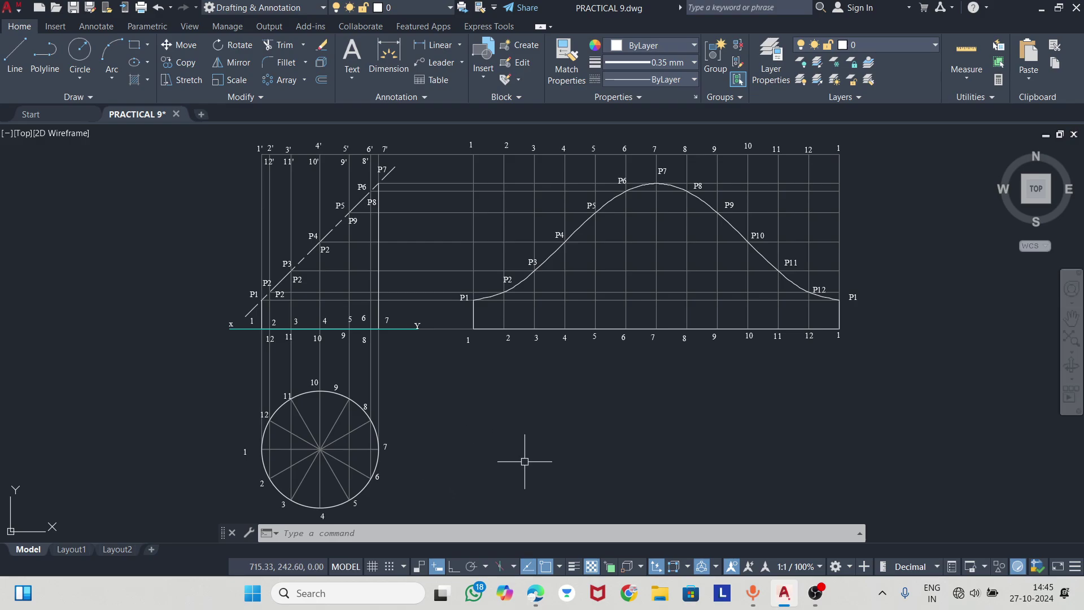
click(547, 598)
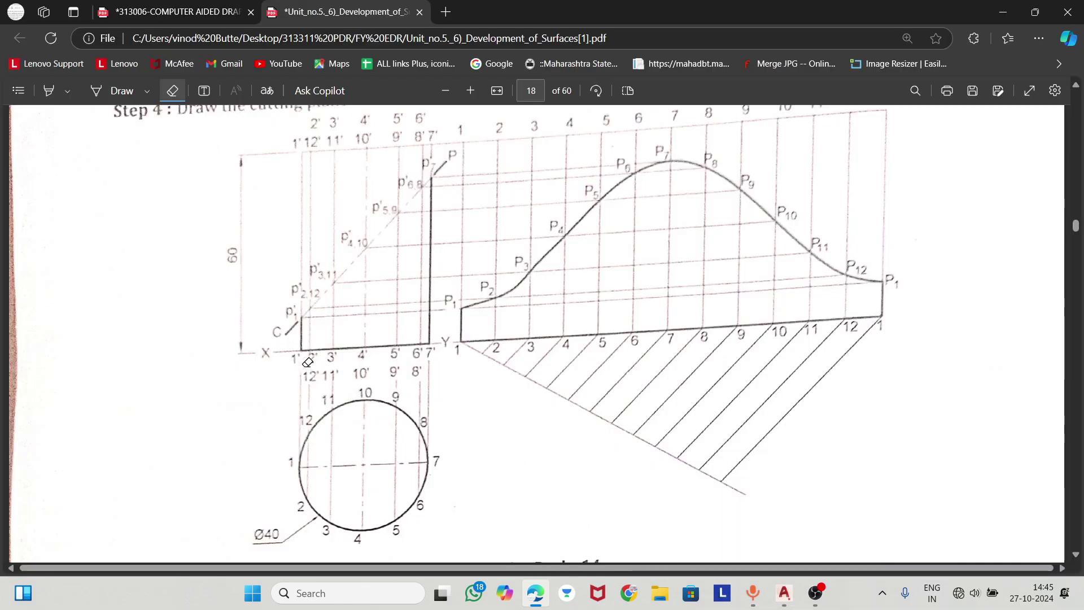
- Draw a sloped line from the end near P1 down toward x
click(784, 593)
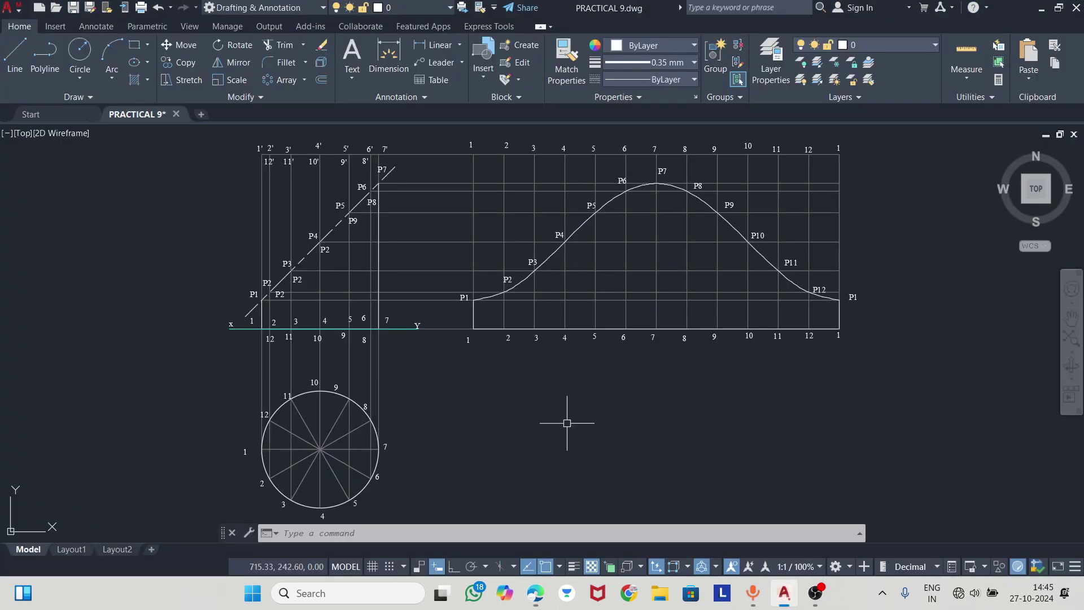
scroll(238, 313, up, 1)
scroll(262, 316, up, 3)
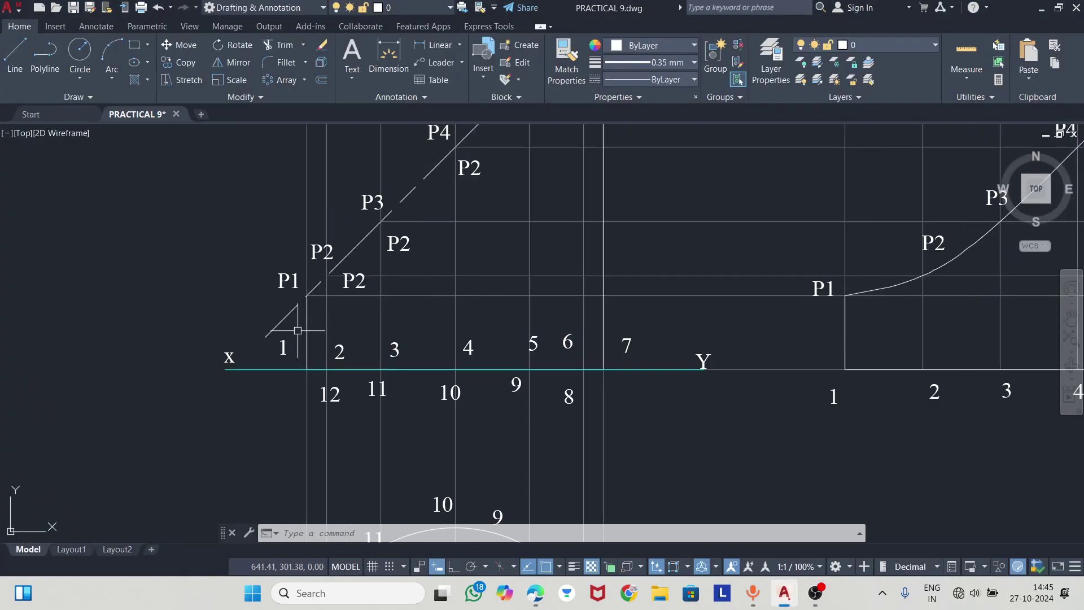
click(16, 59)
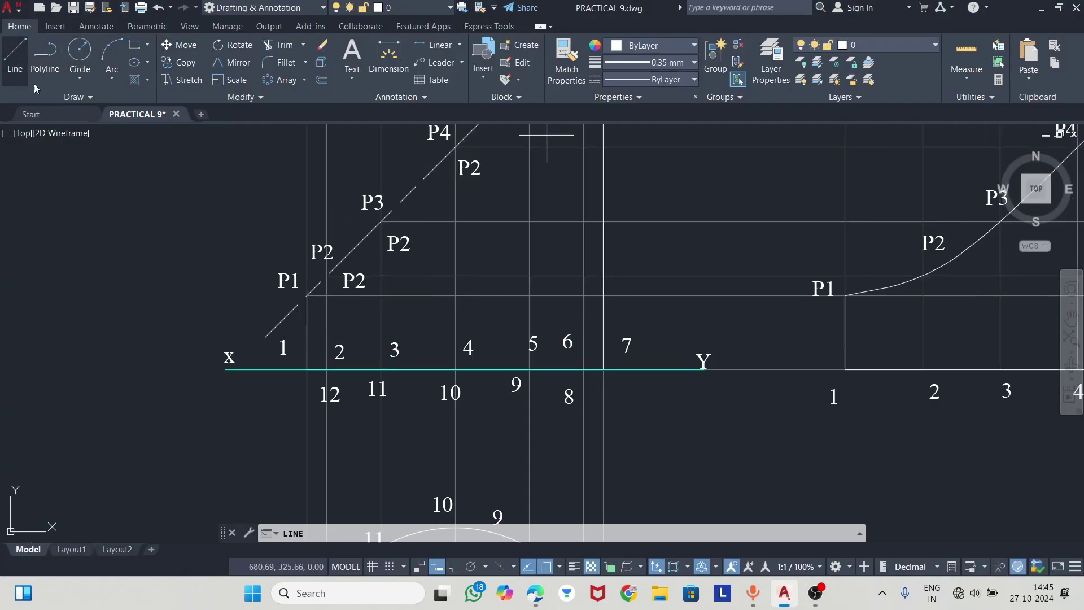
click(305, 294)
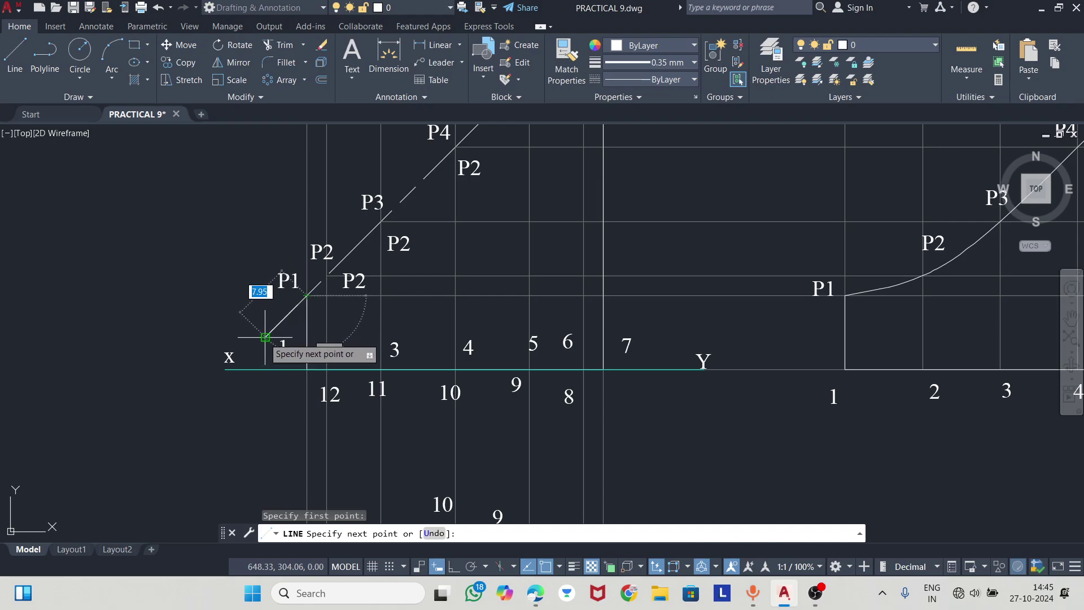
click(265, 337)
key(Escape)
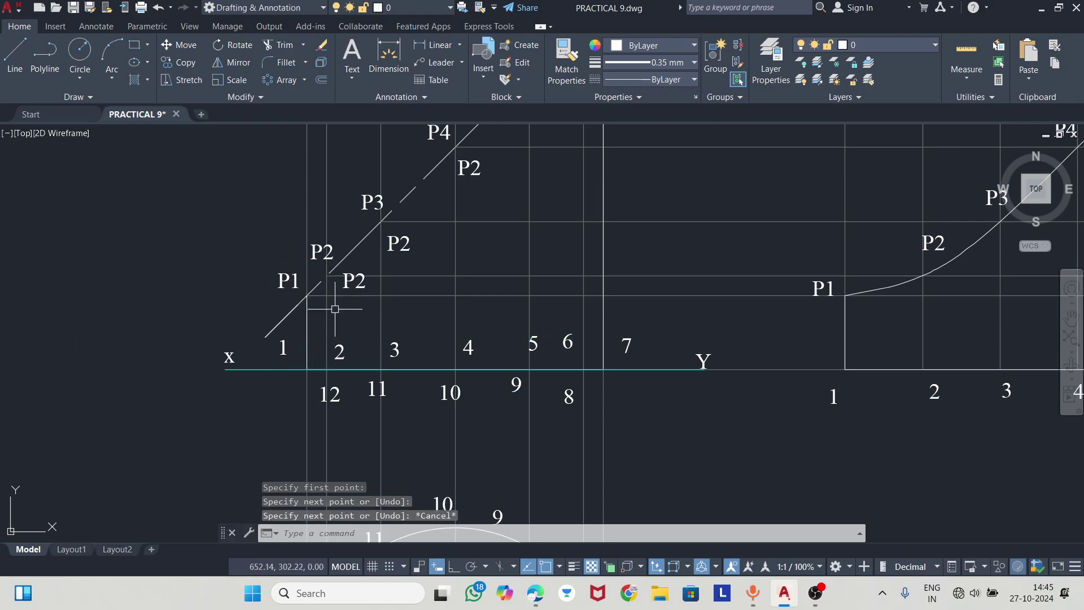
scroll(288, 341, down, 2)
scroll(417, 254, up, 4)
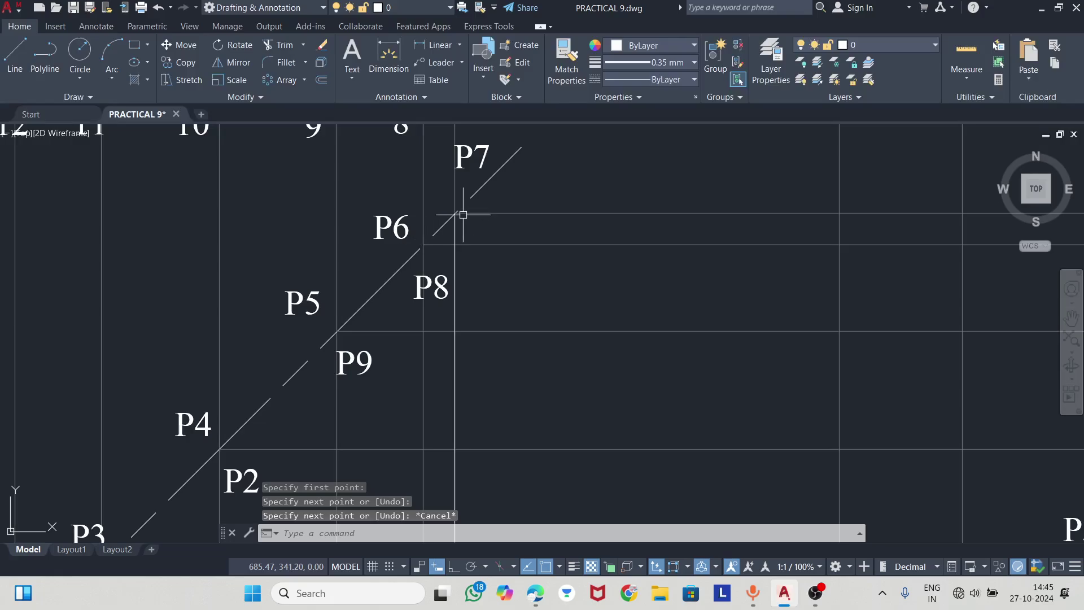
- Draw a line from P6 to P7 along the slope and check it
text(l)
key(Return)
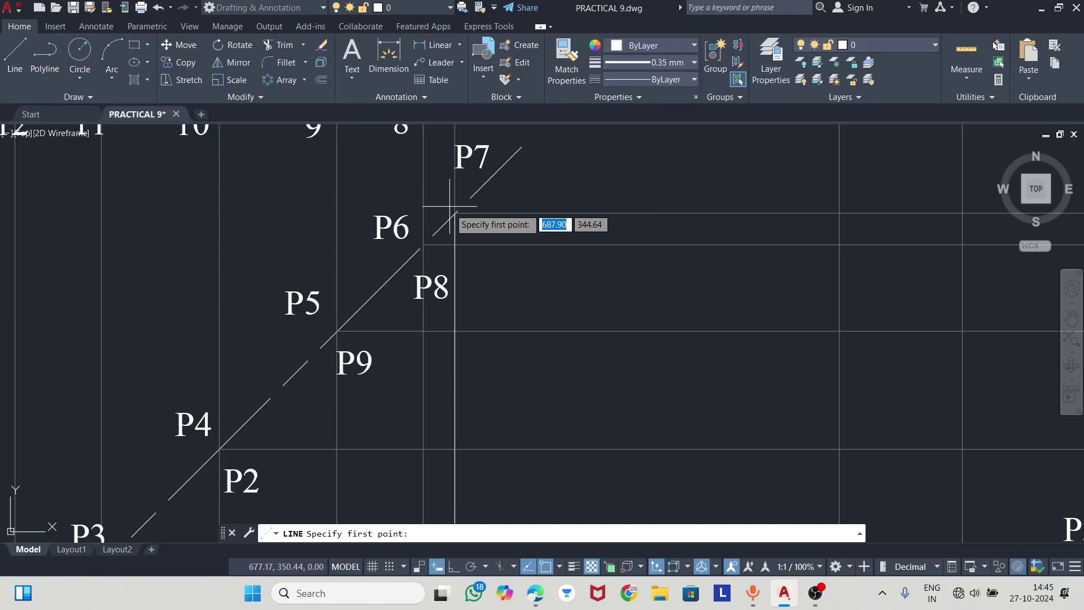
click(455, 213)
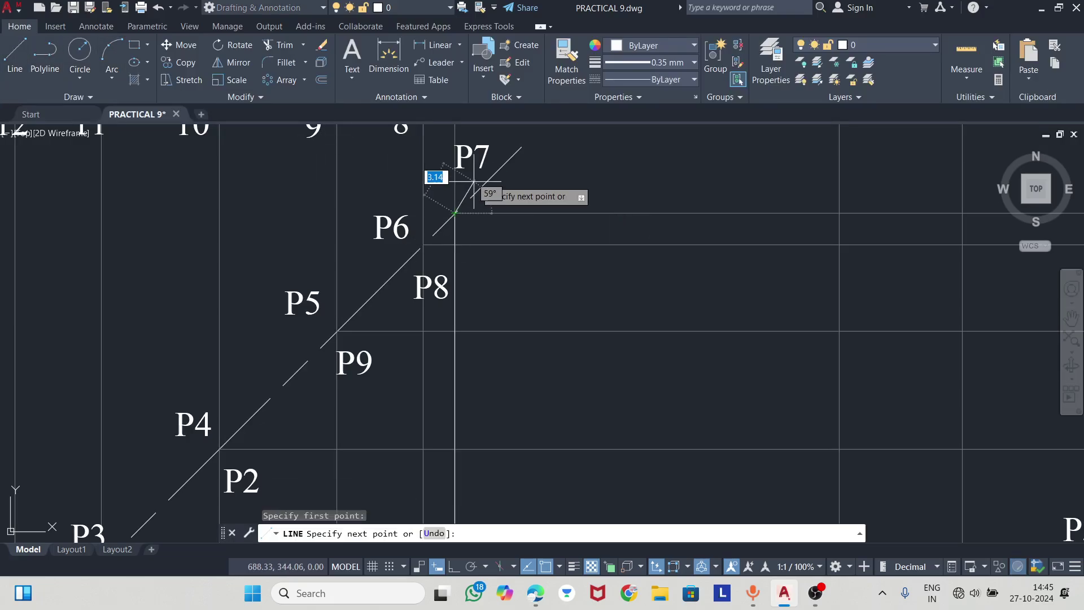
click(516, 149)
key(Escape)
click(496, 171)
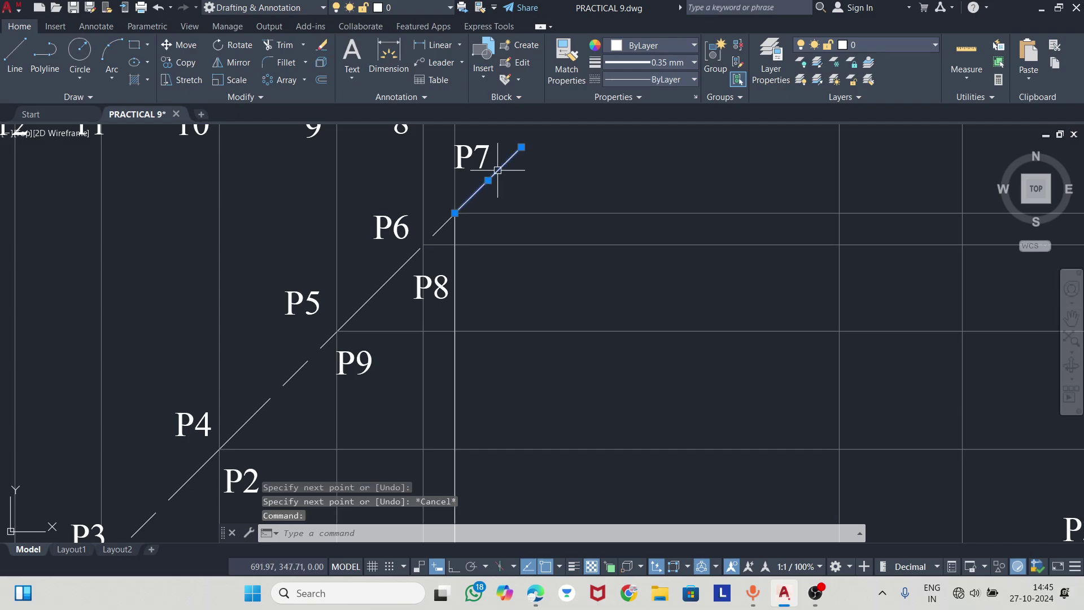
scroll(559, 171, down, 4)
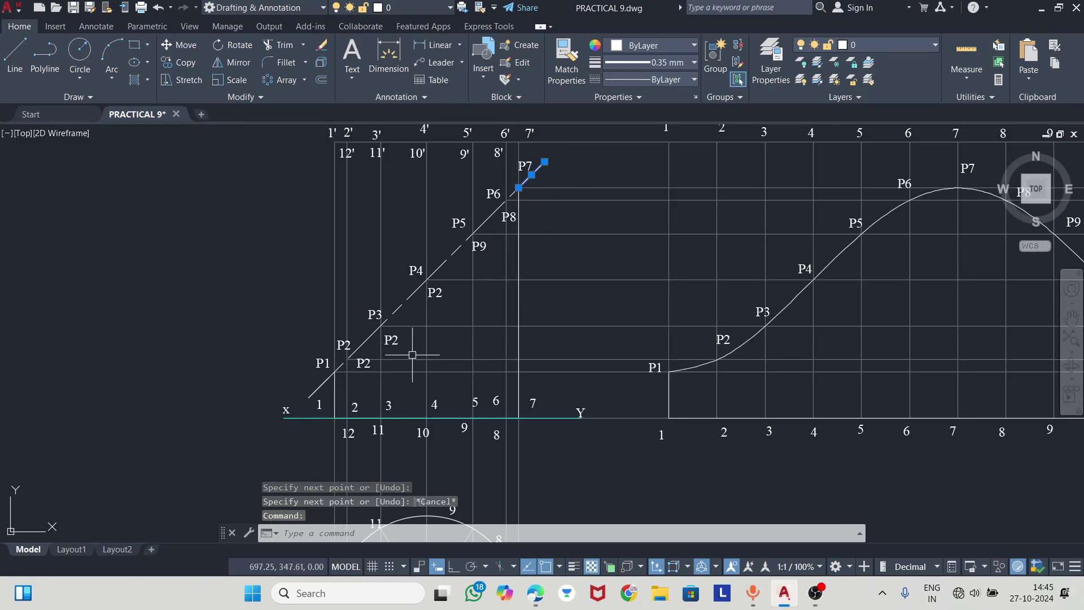
key(Escape)
key(Escape)
key(Escape)
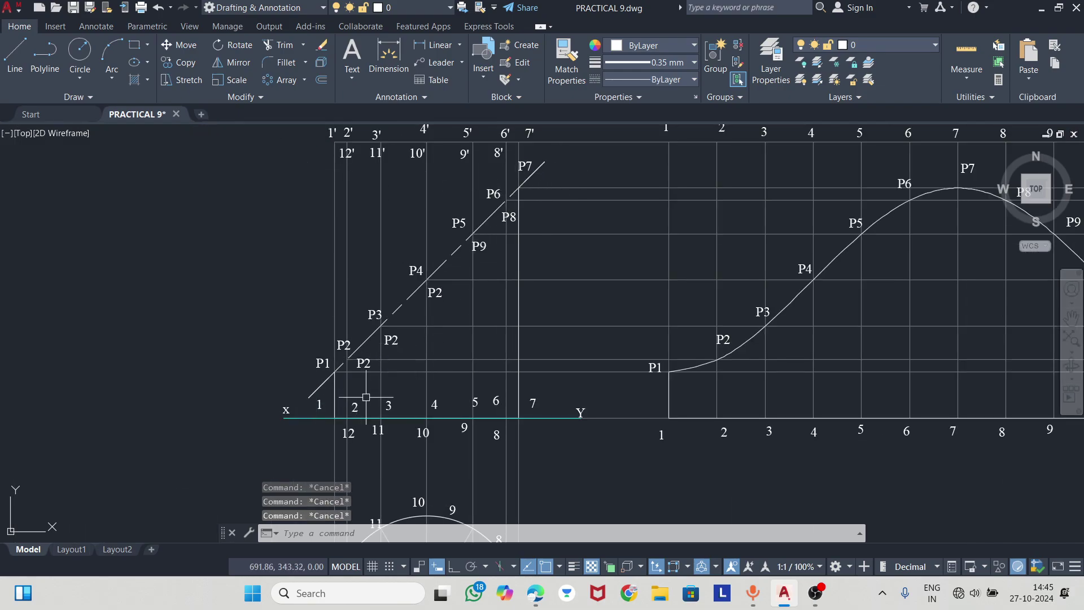
- Erase the cyan X–Y reference line below the front view, then zoom out
middle_drag(366, 397, 423, 283)
middle_drag(333, 332, 306, 383)
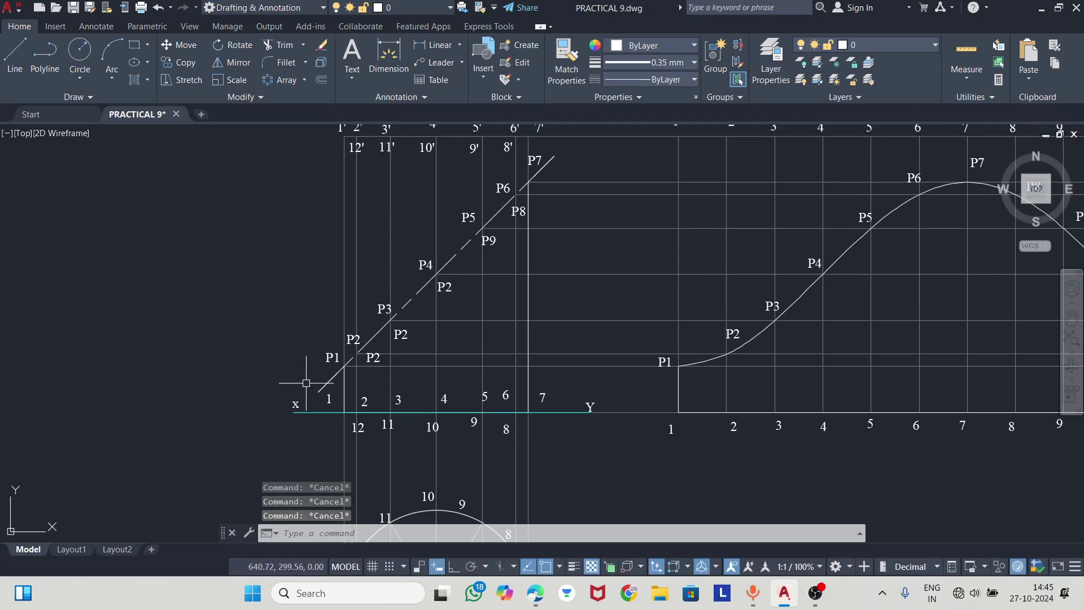
middle_drag(406, 298, 374, 272)
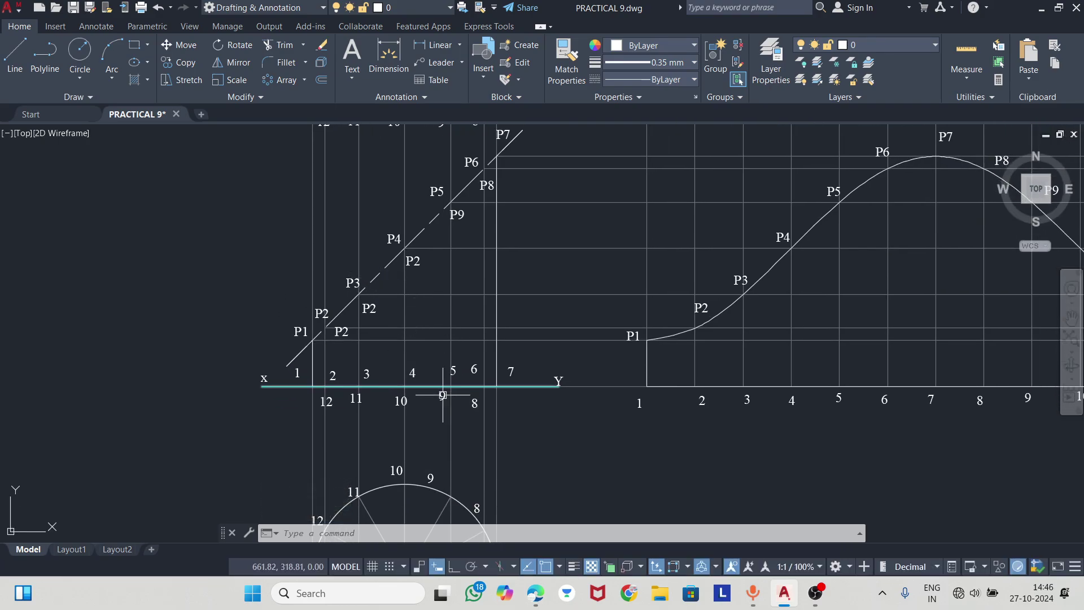
click(475, 386)
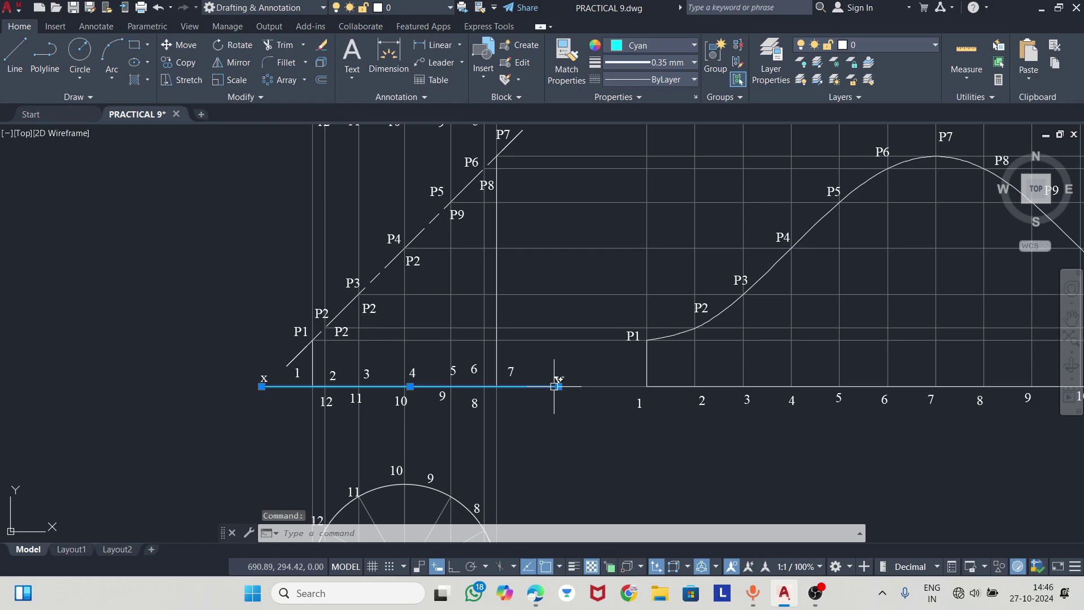
key(Delete)
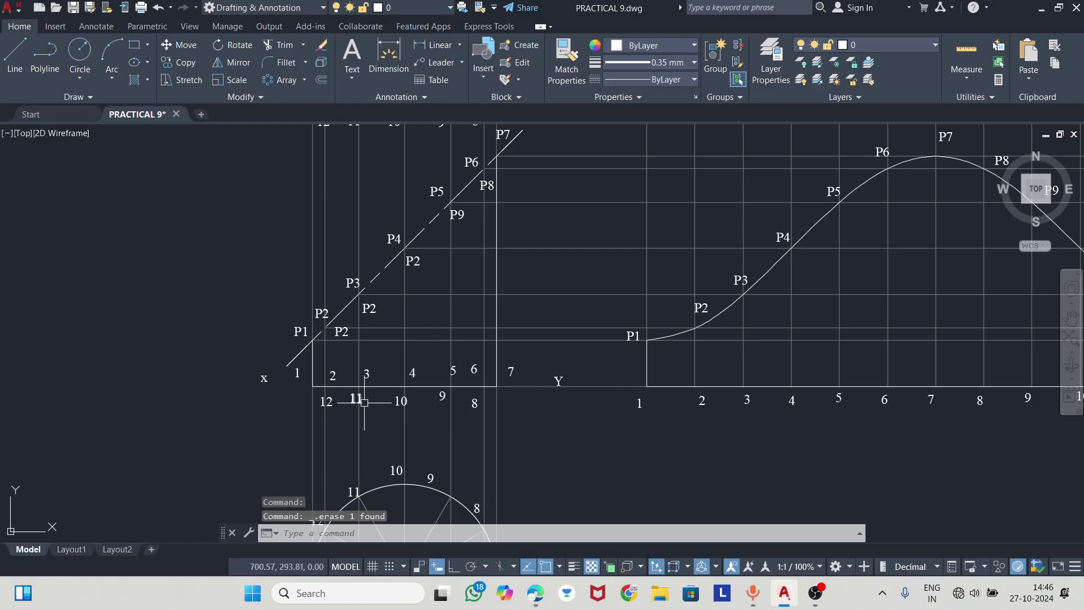
mouse_move(599, 404)
middle_down()
mouse_move(505, 386)
mouse_move(483, 357)
middle_up()
scroll(519, 389, down, 3)
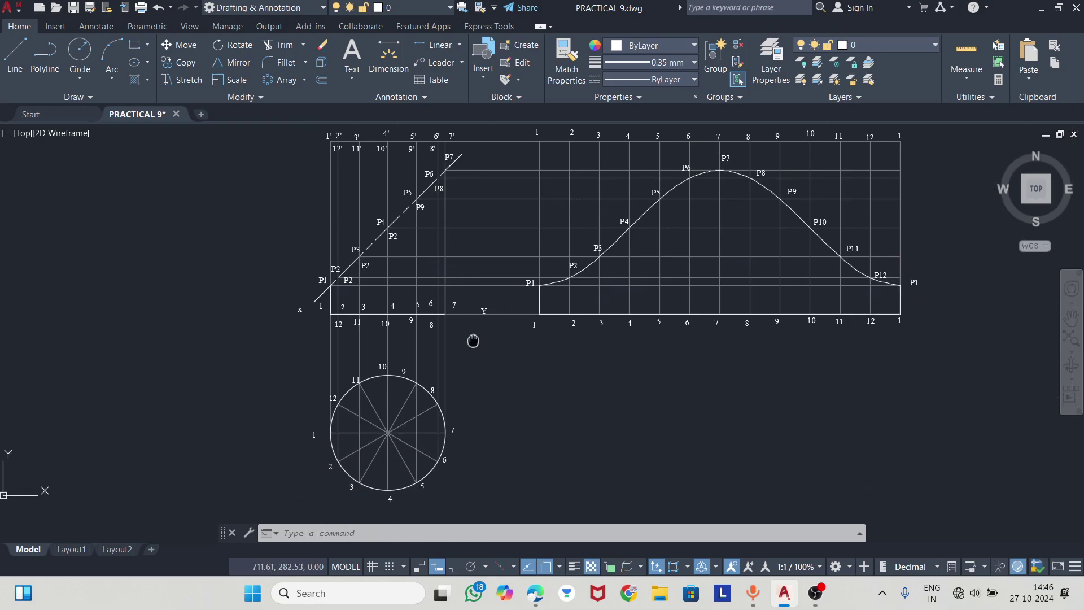
- Dimension the 60.0 height of the view and the Ø40.0 circle diameter
click(389, 54)
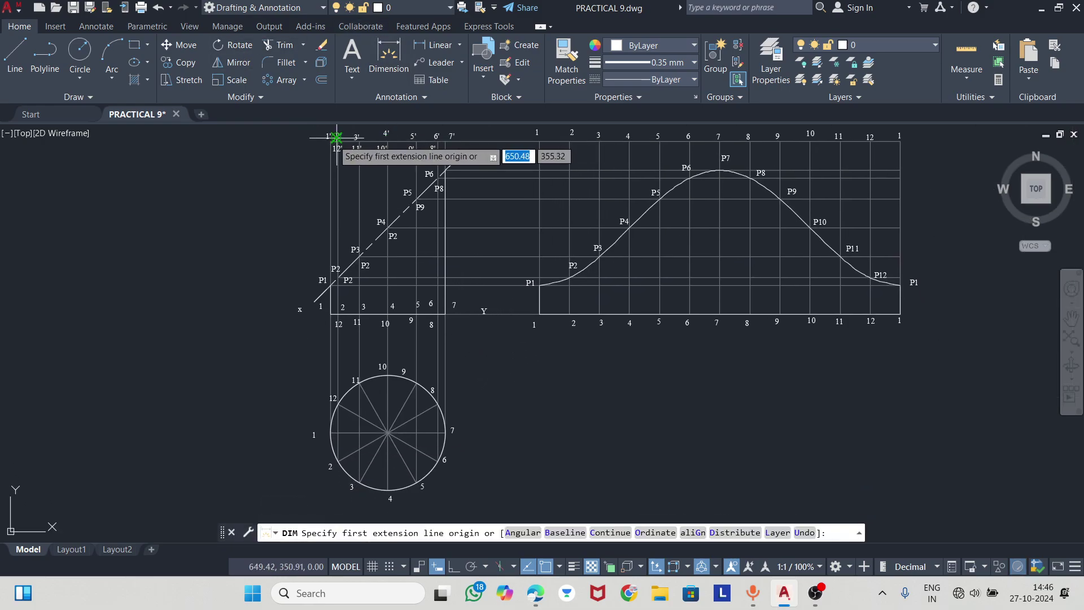
click(331, 141)
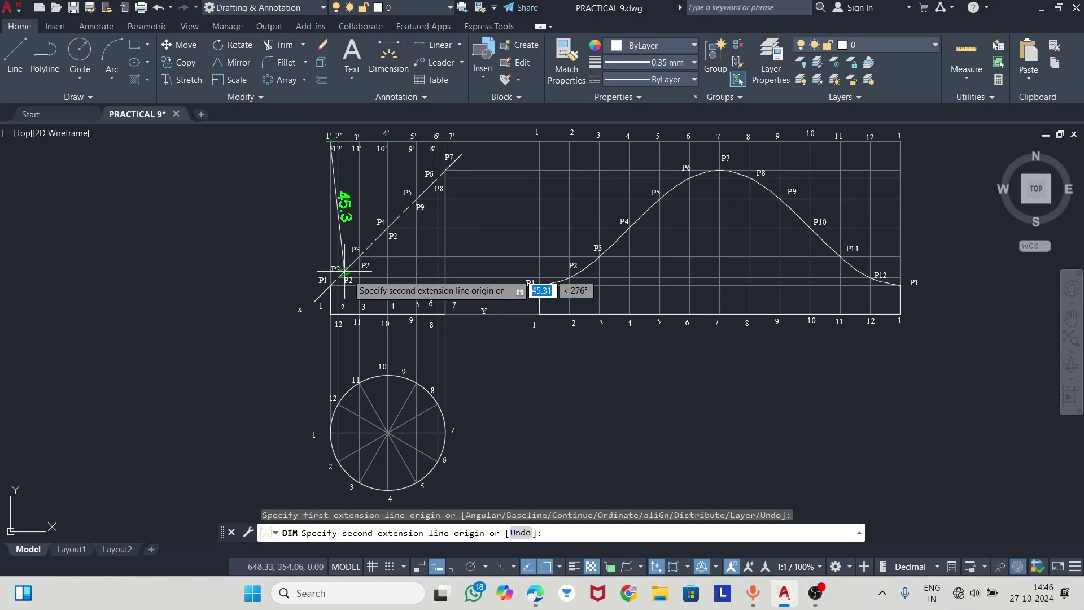
click(331, 314)
click(285, 271)
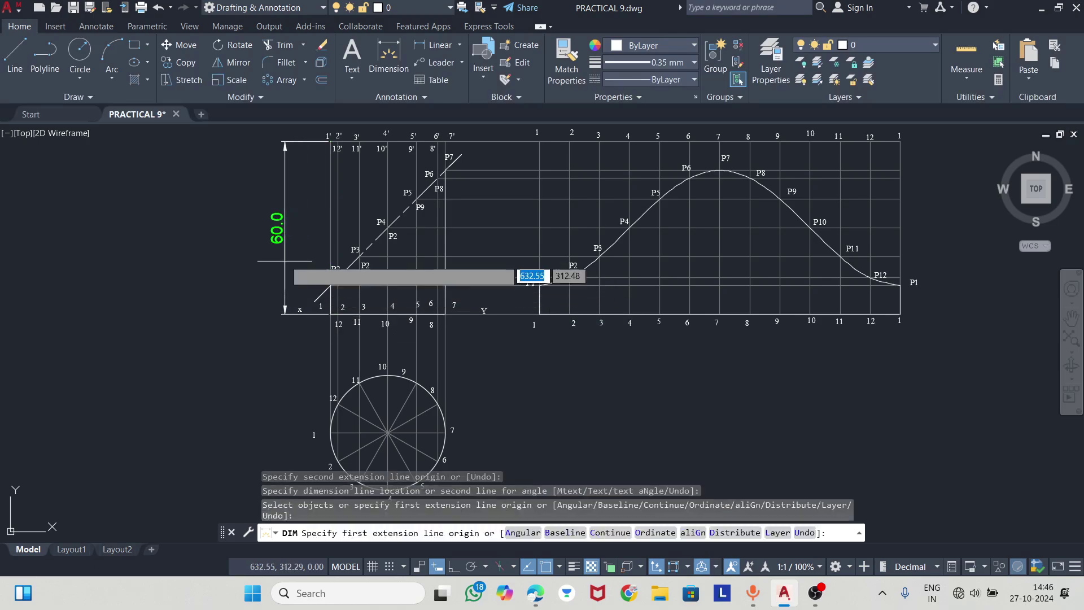
scroll(308, 214, down, 3)
scroll(323, 319, up, 3)
key(Return)
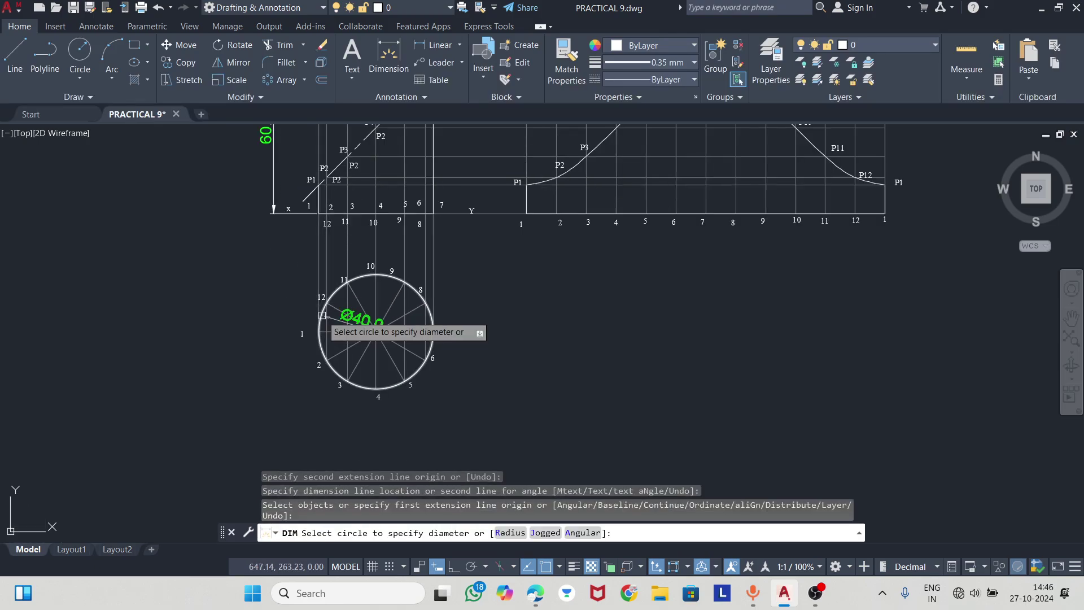
click(324, 320)
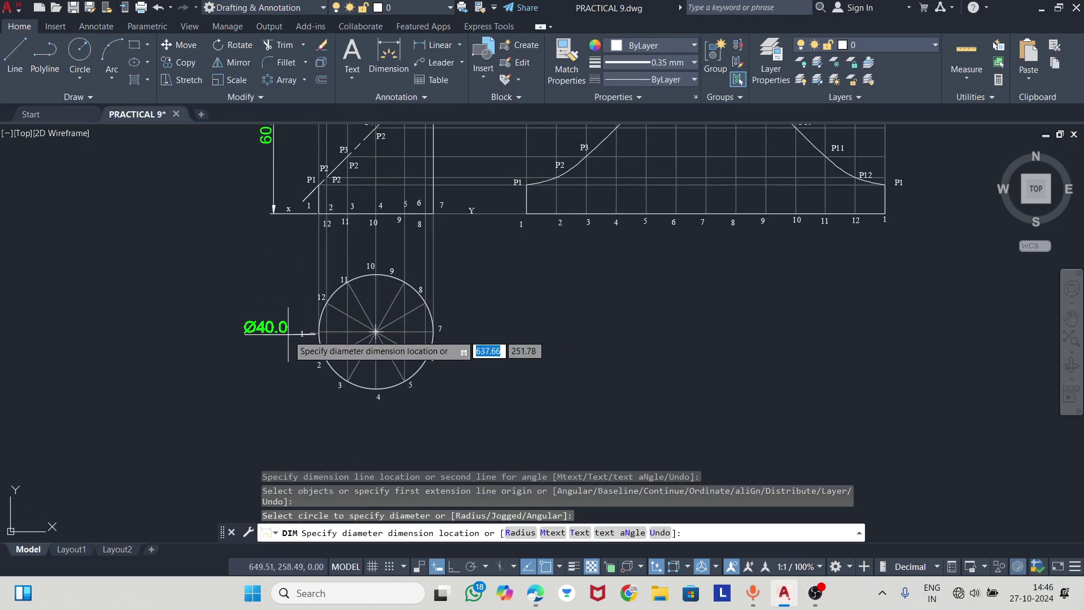
click(300, 388)
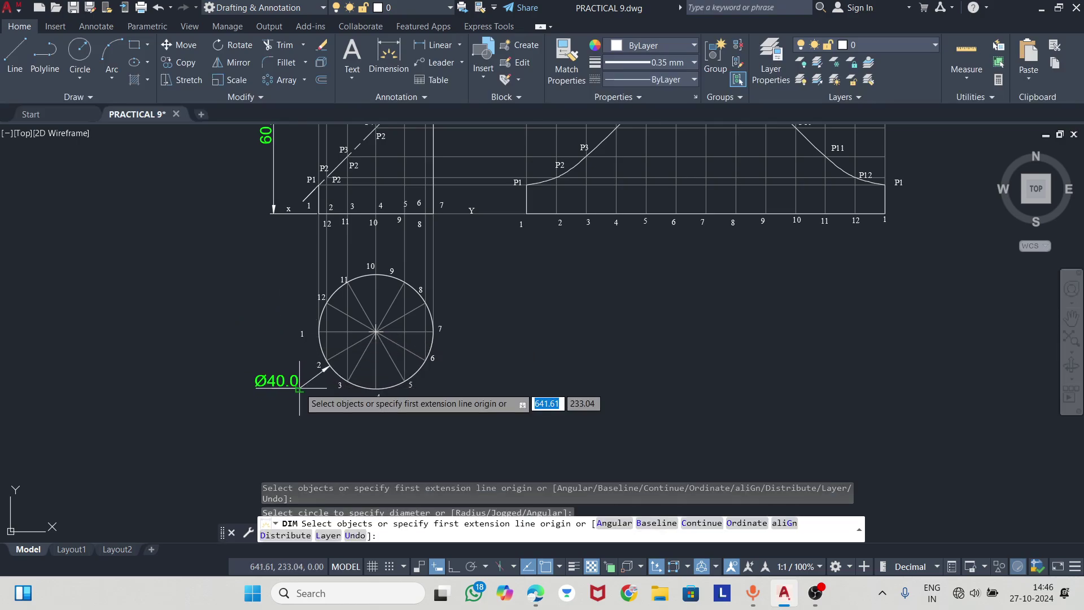
- Add the 125.6 length dimension beneath the development and finish dimensioning
click(526, 214)
click(884, 215)
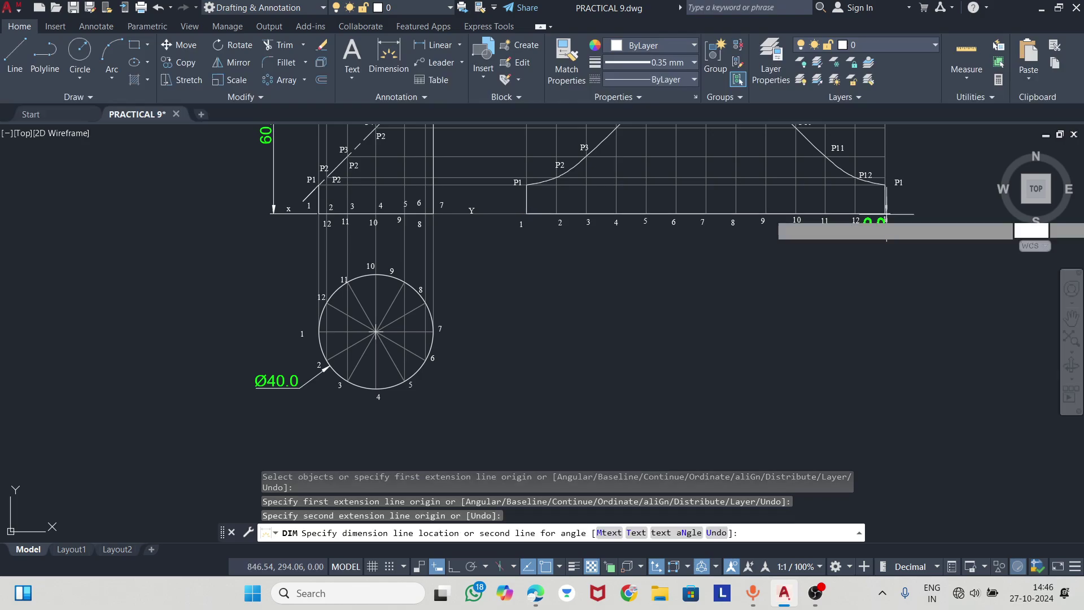
click(700, 273)
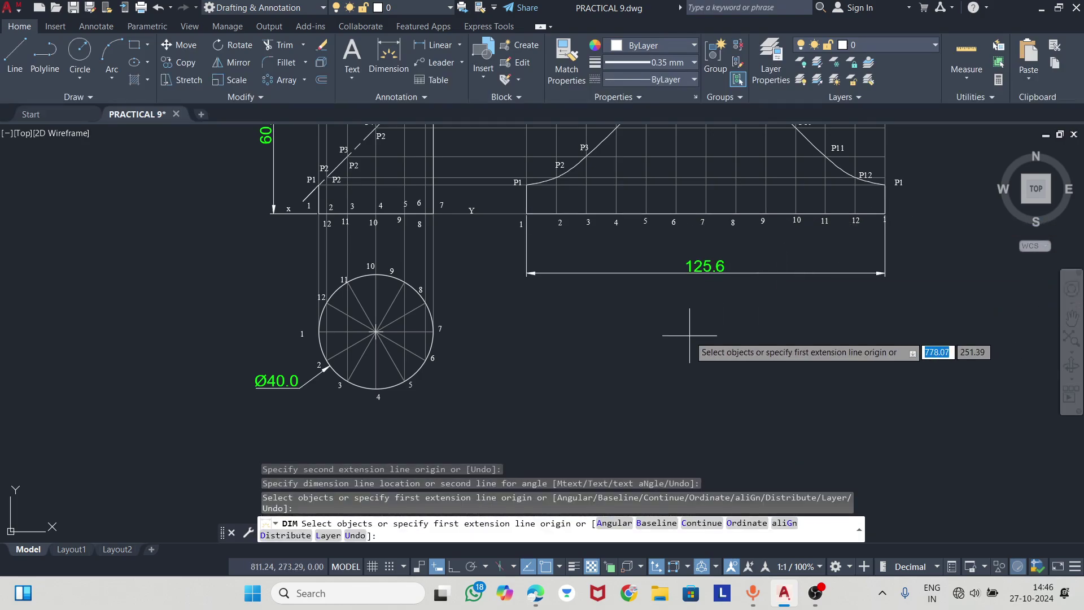
scroll(696, 315, down, 2)
middle_drag(871, 245, 813, 259)
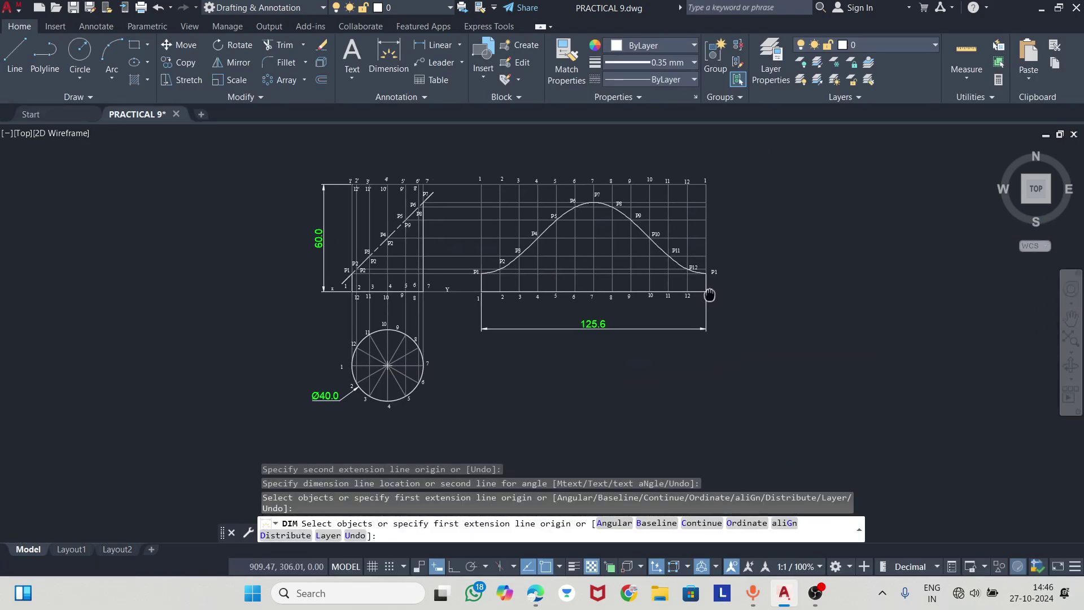
key(Return)
scroll(588, 369, up, 2)
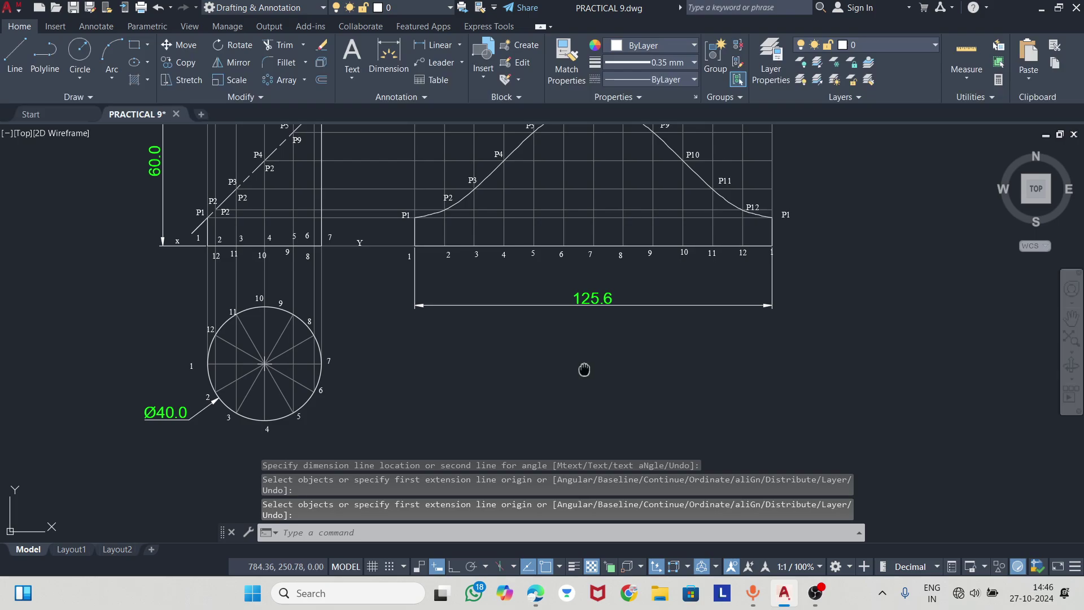
- Write a 'PROBLEM NO 1' multiline text note below the dimensions
middle_drag(588, 368, 563, 334)
text(mt)
key(Return)
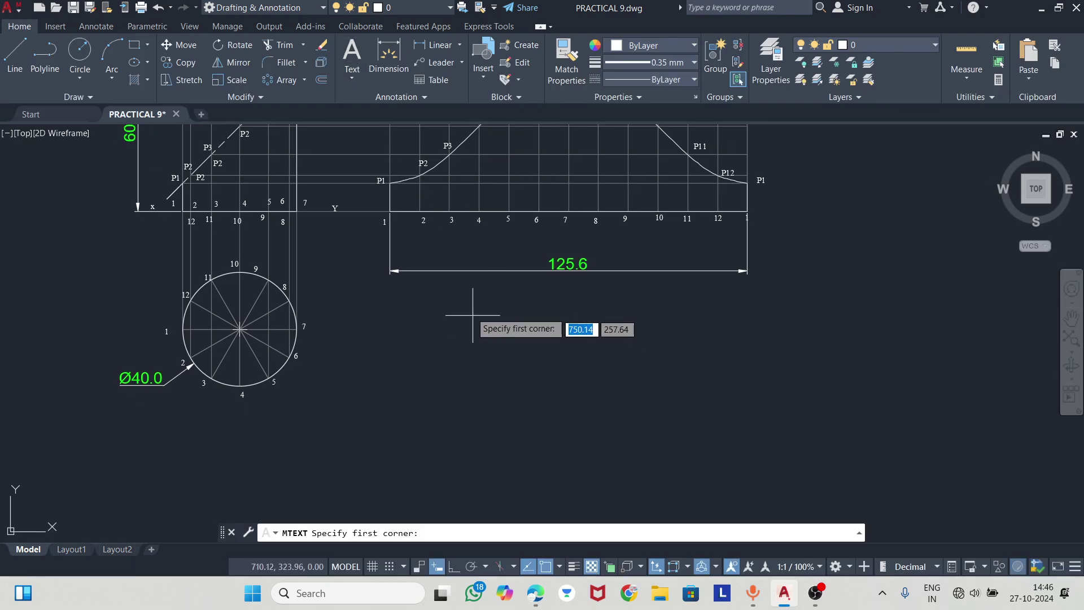
click(467, 304)
click(686, 337)
text(dE)
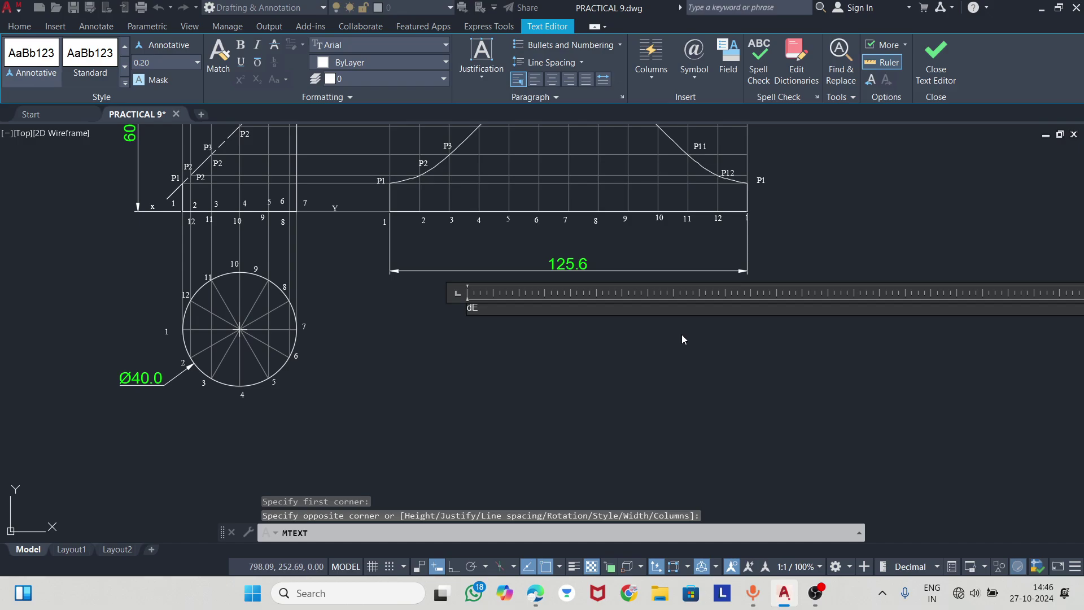
key(BackSpace)
key(BackSpace)
text(PROBLEM)
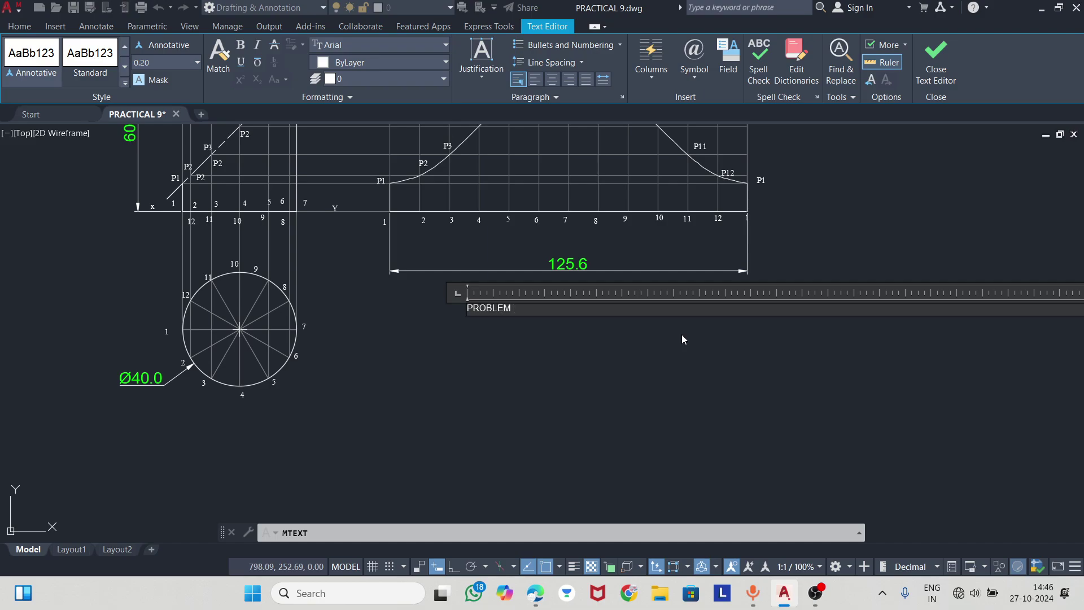
text(NO)
text( 1)
key(Escape)
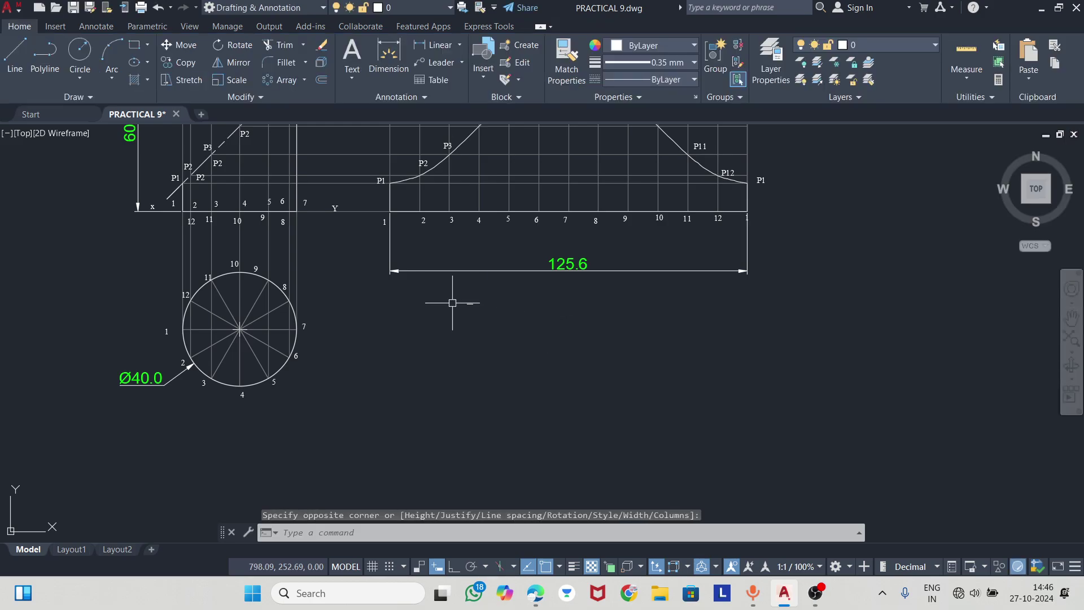
key(Escape)
- Format the PROBLEM NO 1 text at height 5.00, bold, in Times New Roman Greek
double_click(486, 309)
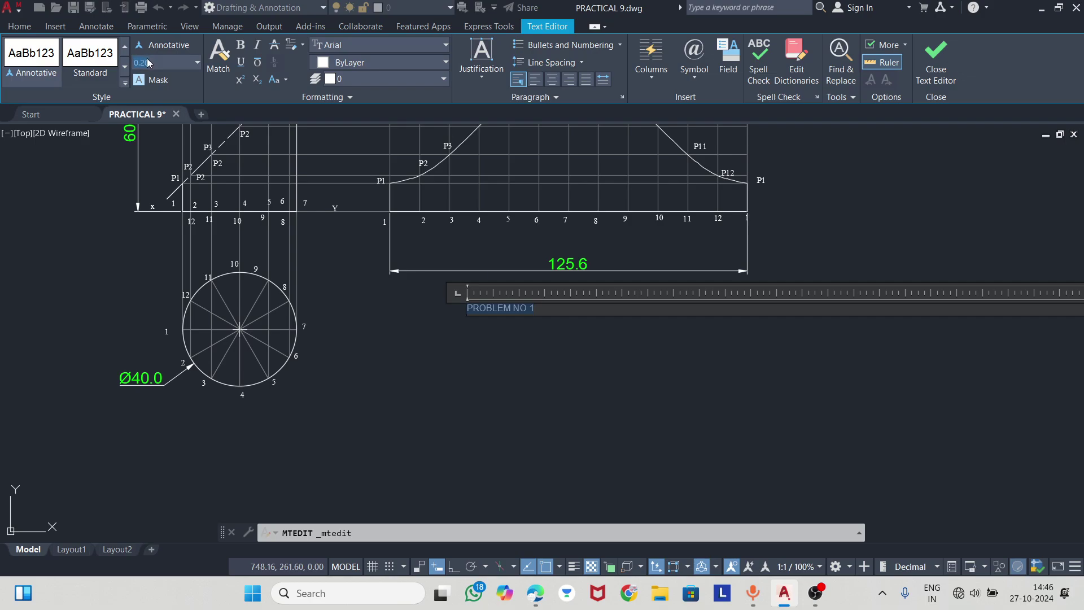
text(5)
key(Return)
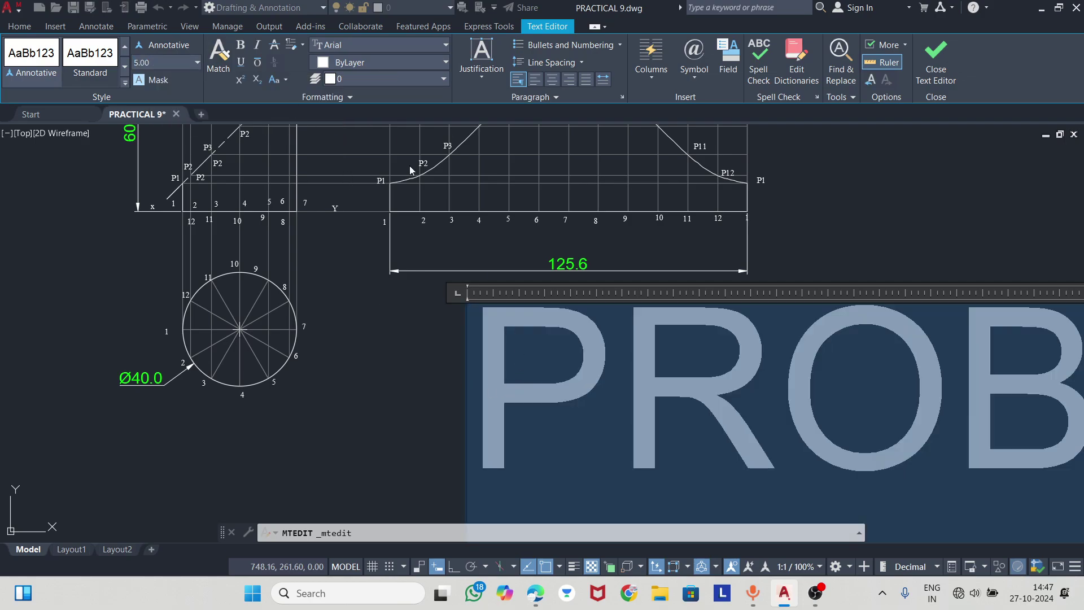
click(241, 44)
click(338, 44)
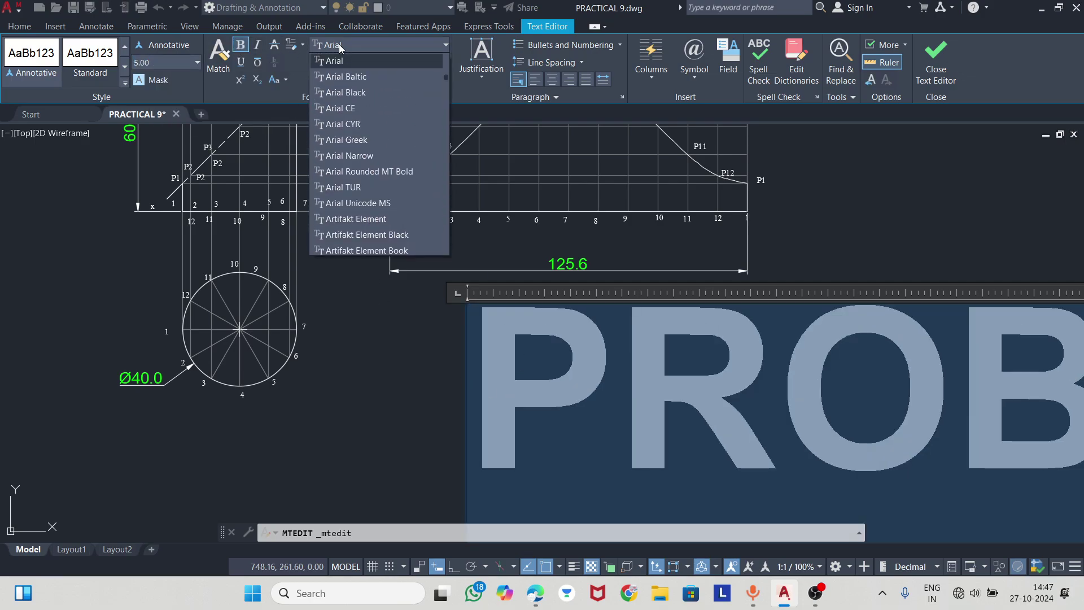
scroll(339, 44, down, 10)
scroll(339, 44, down, 10)
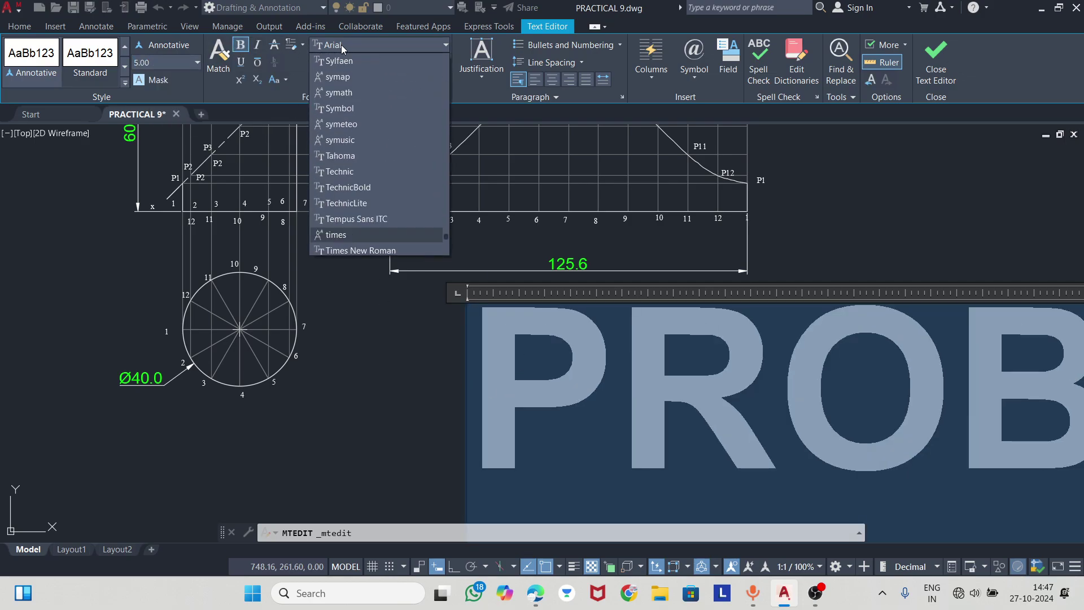
click(356, 250)
scroll(380, 286, down, 5)
scroll(523, 346, down, 3)
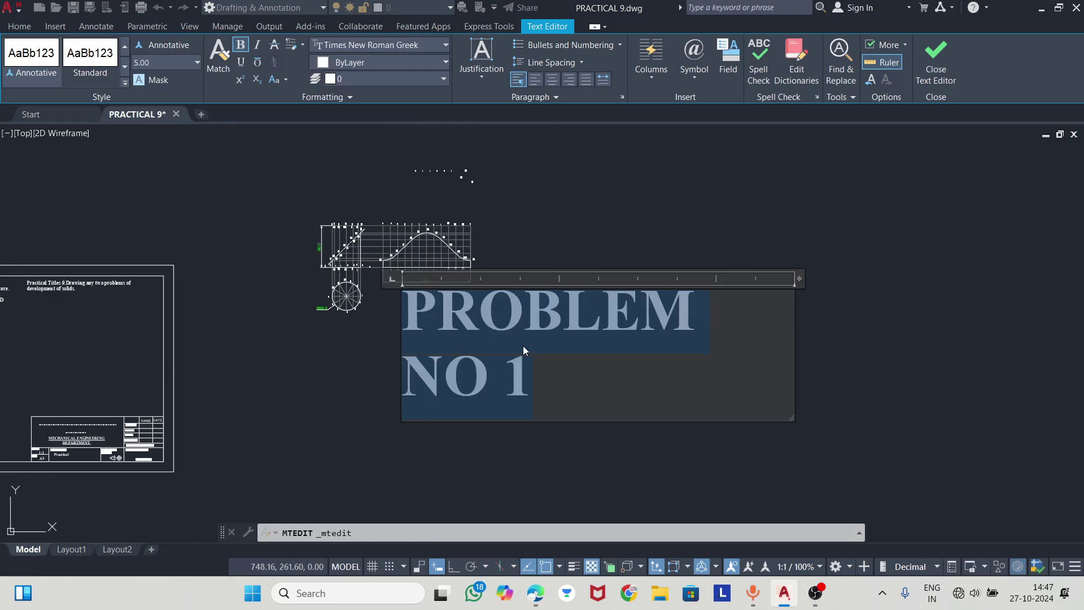
key(Escape)
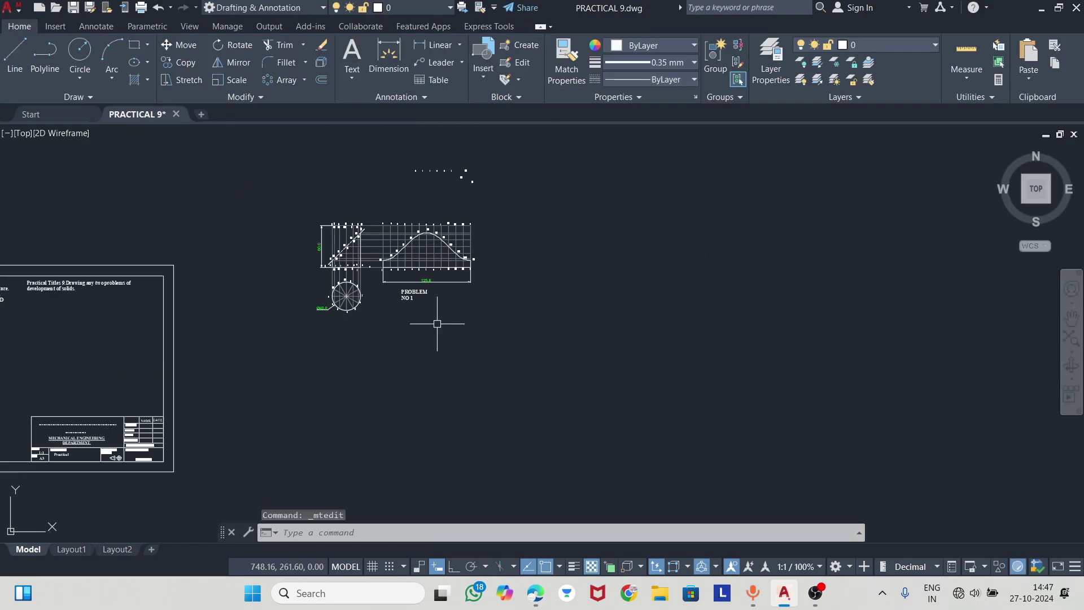
scroll(406, 300, up, 5)
- Widen the PROBLEM NO 1 text box so the caption fits on one line
click(509, 252)
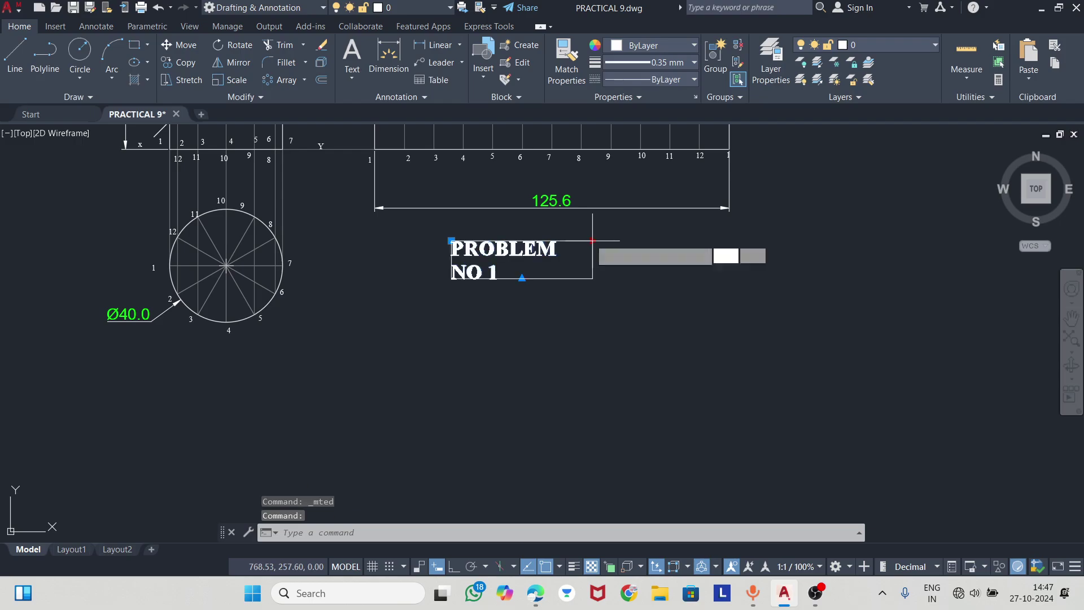
click(589, 248)
click(699, 236)
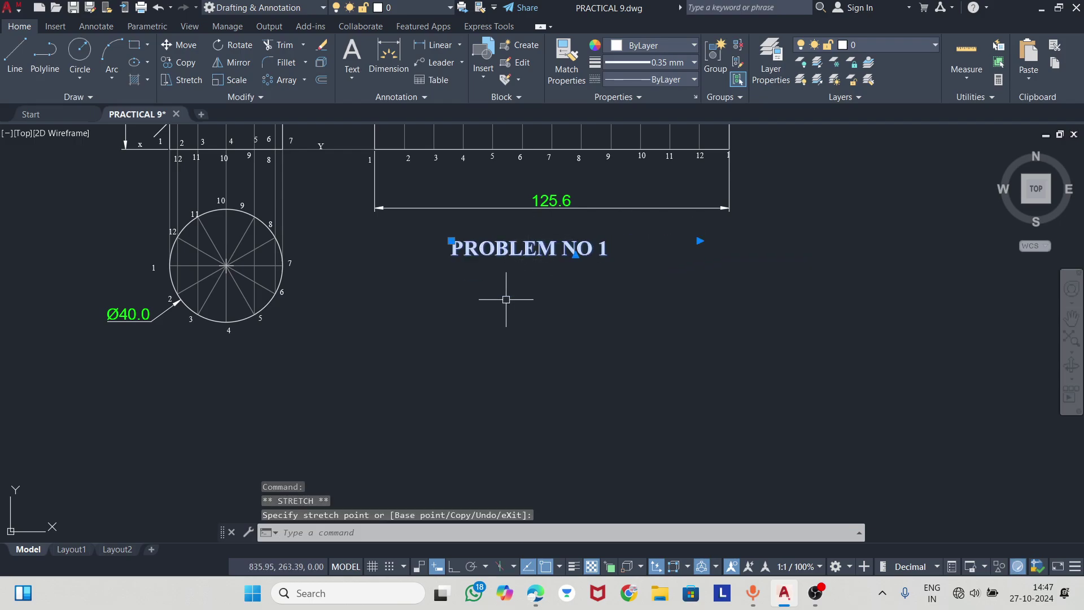
click(460, 312)
scroll(462, 313, down, 2)
key(Escape)
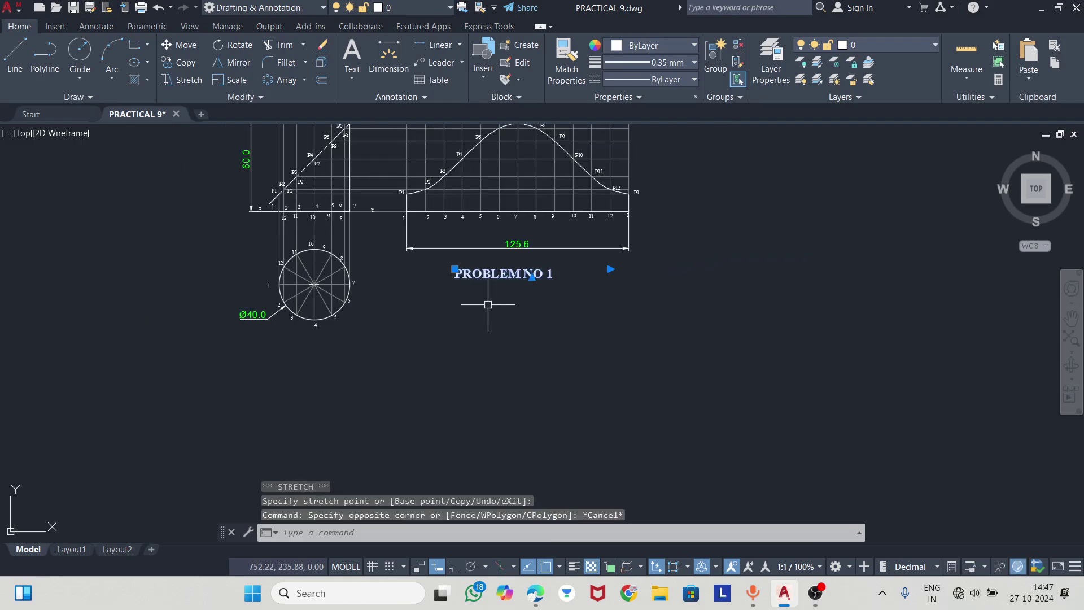
- Grab the label's grip and pan out toward the empty A3 title-block sheet
click(454, 269)
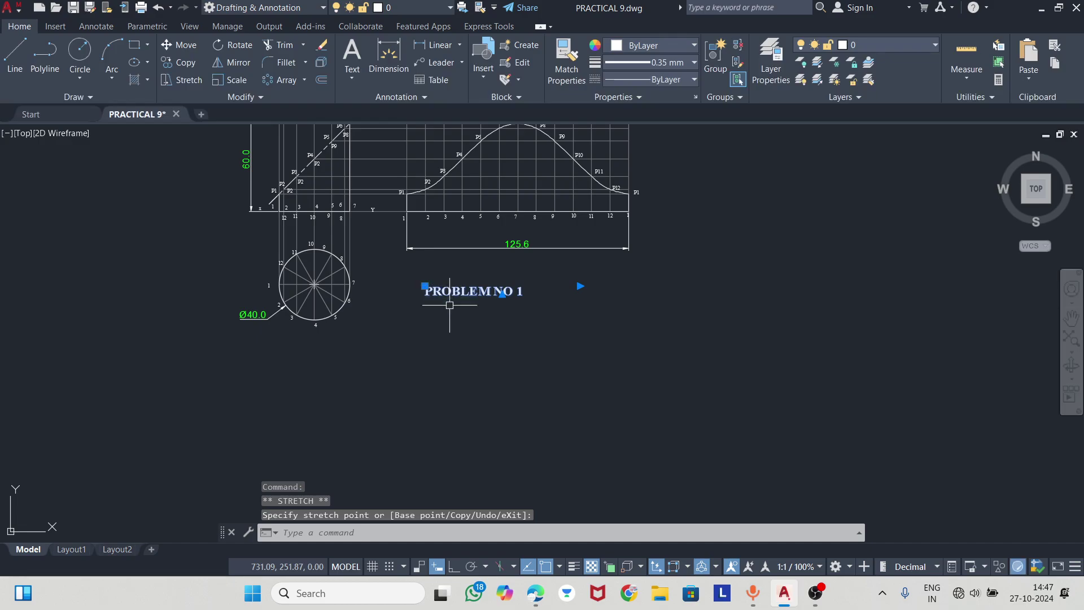
scroll(492, 289, down, 2)
middle_drag(491, 289, 531, 314)
scroll(559, 263, down, 2)
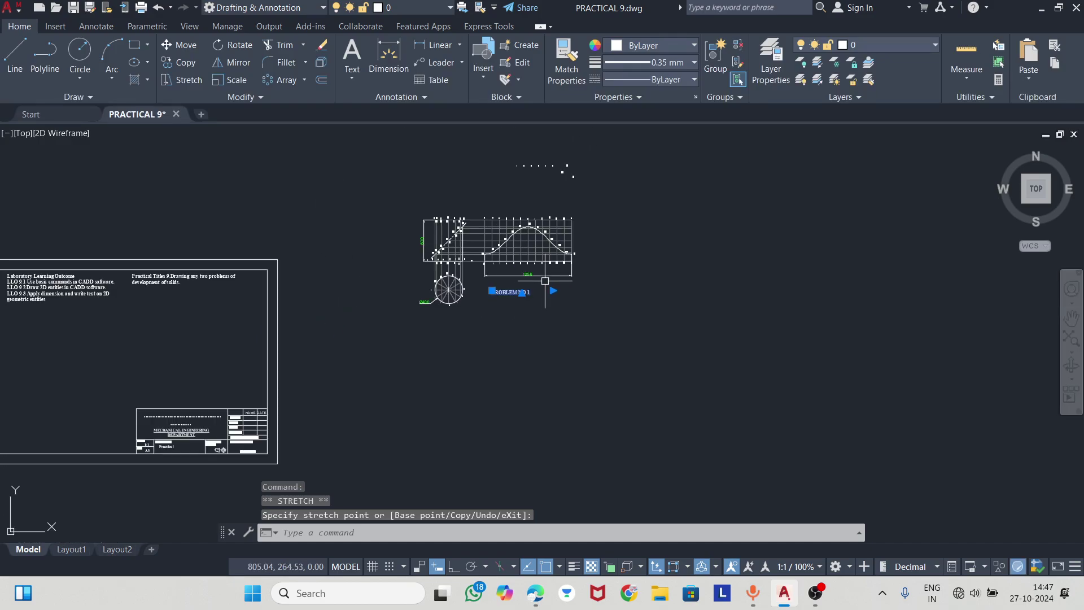
- Window-select the whole development drawing with its caption and copy it
middle_drag(445, 195, 492, 176)
key(Escape)
click(436, 164)
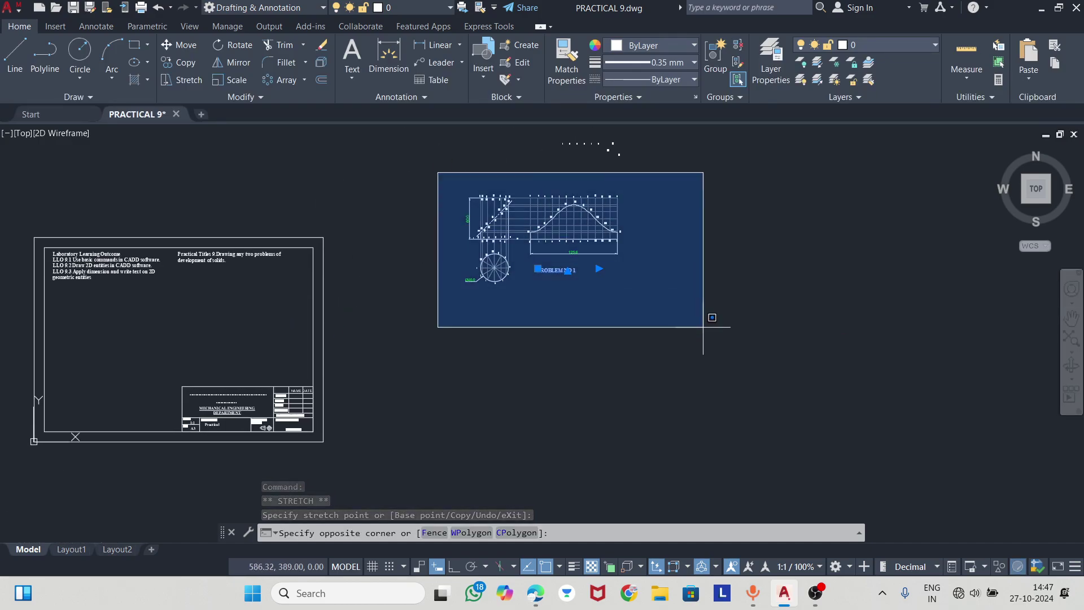
click(704, 325)
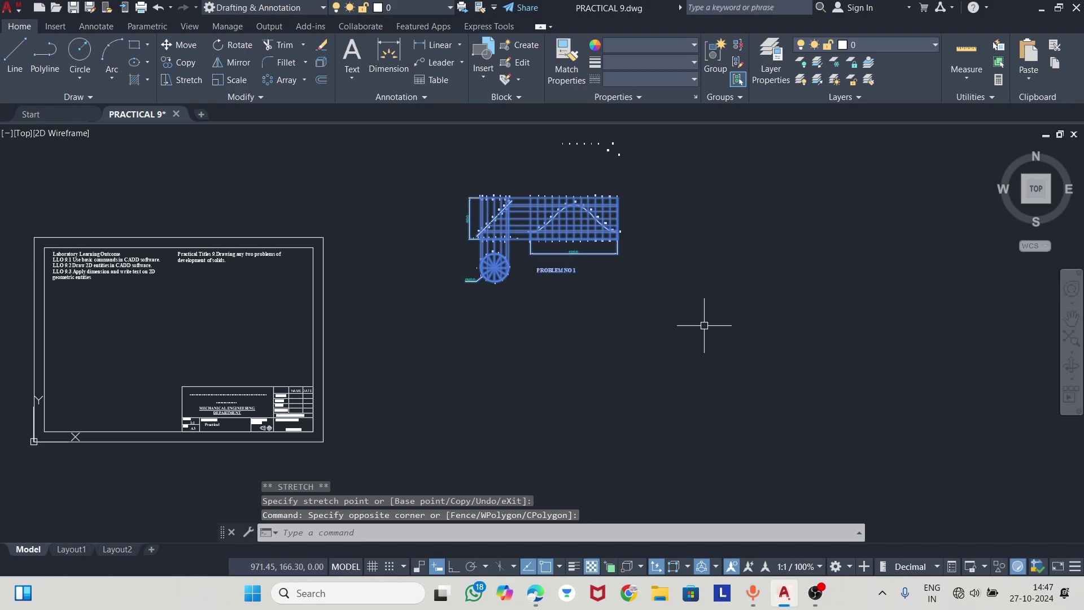
key(ctrl+c)
- Paste the copied drawing inside the A3 sheet border above the title block
middle_drag(175, 368, 513, 351)
scroll(465, 334, up, 3)
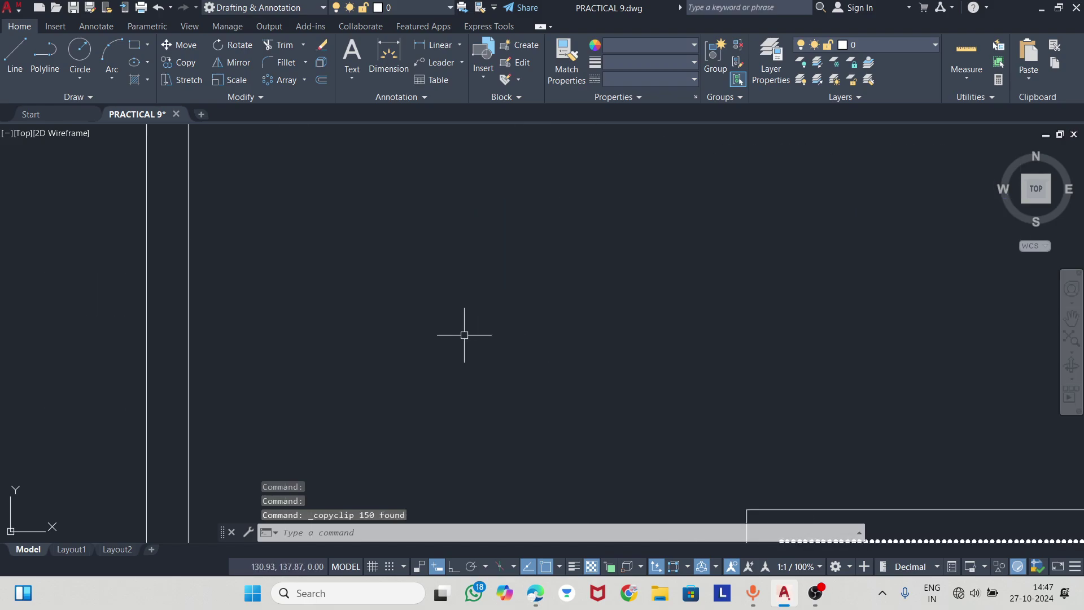
scroll(441, 329, down, 4)
middle_drag(441, 329, 388, 258)
key(ctrl+v)
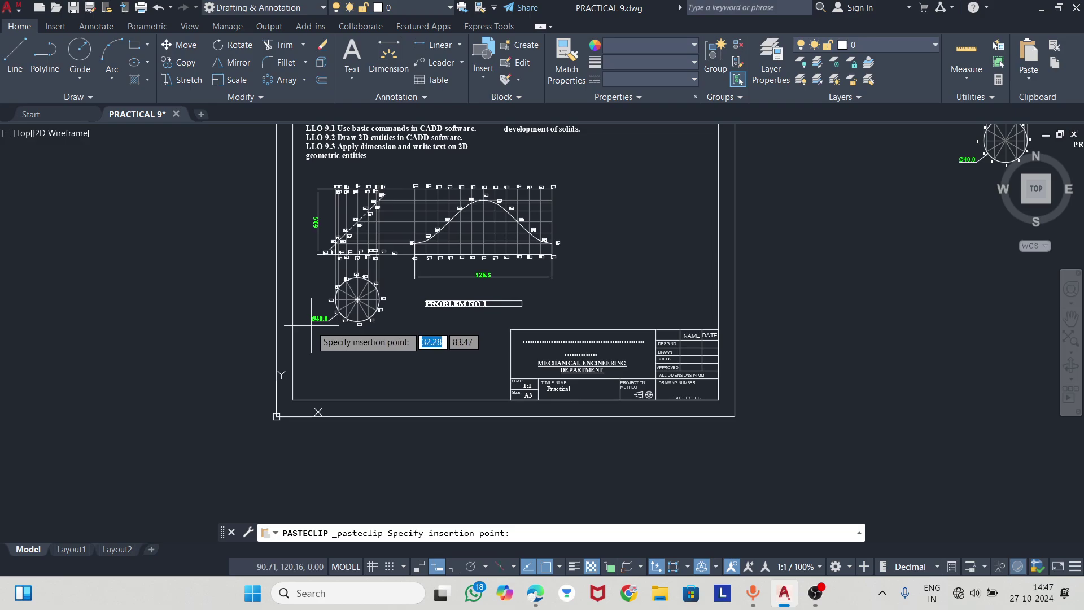
click(328, 321)
scroll(407, 280, up, 4)
scroll(388, 324, up, 2)
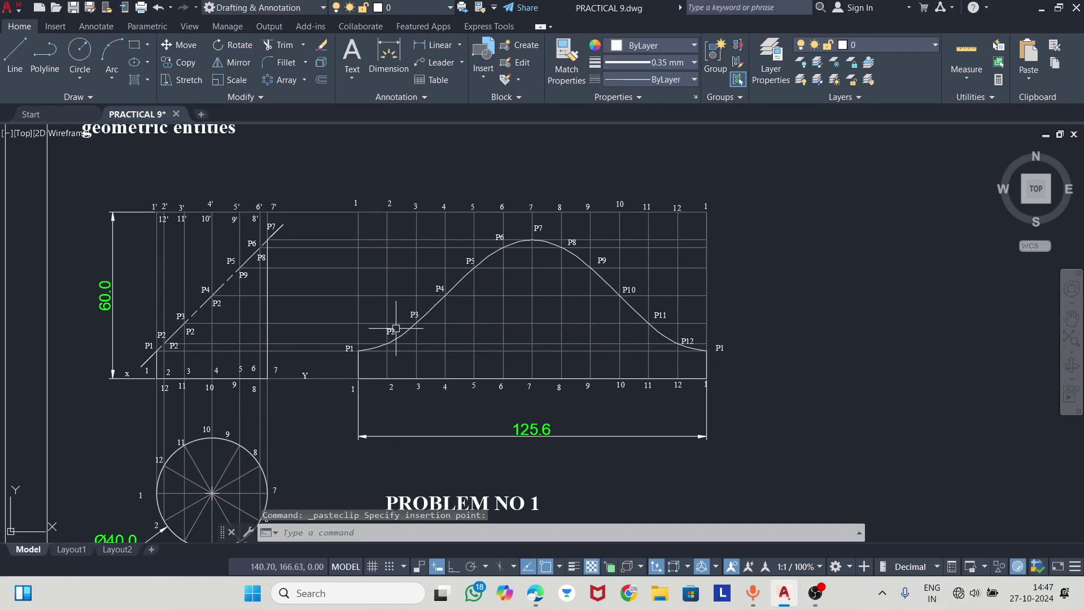
key(Escape)
scroll(388, 324, down, 2)
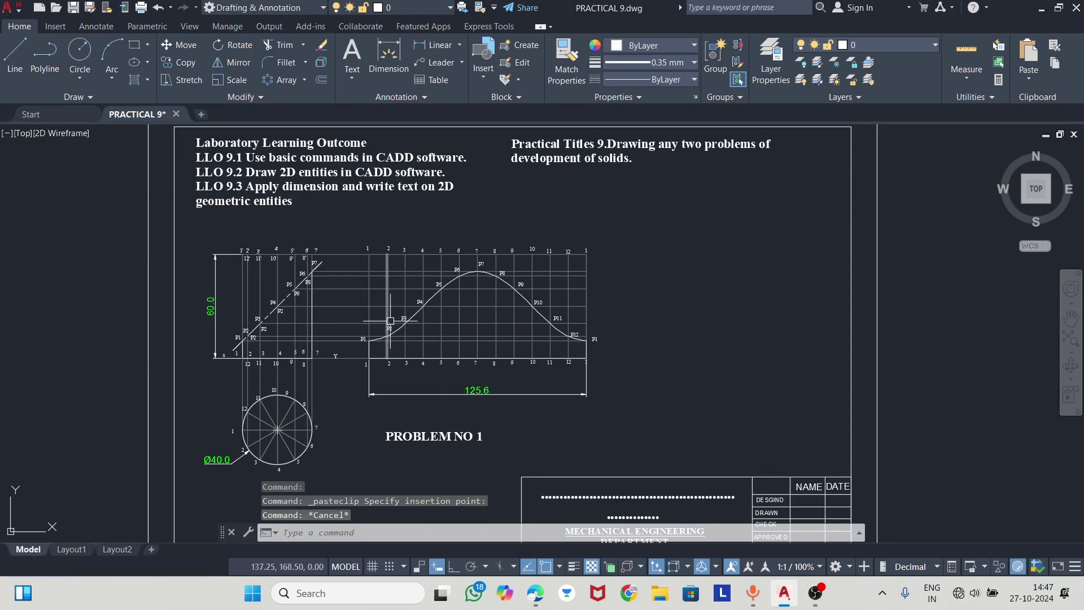
middle_drag(587, 432, 540, 355)
- Replace the dotted placeholder with 'INSTITUTE OF ENGINEERING TECHOLOGY KANNAD'
click(566, 420)
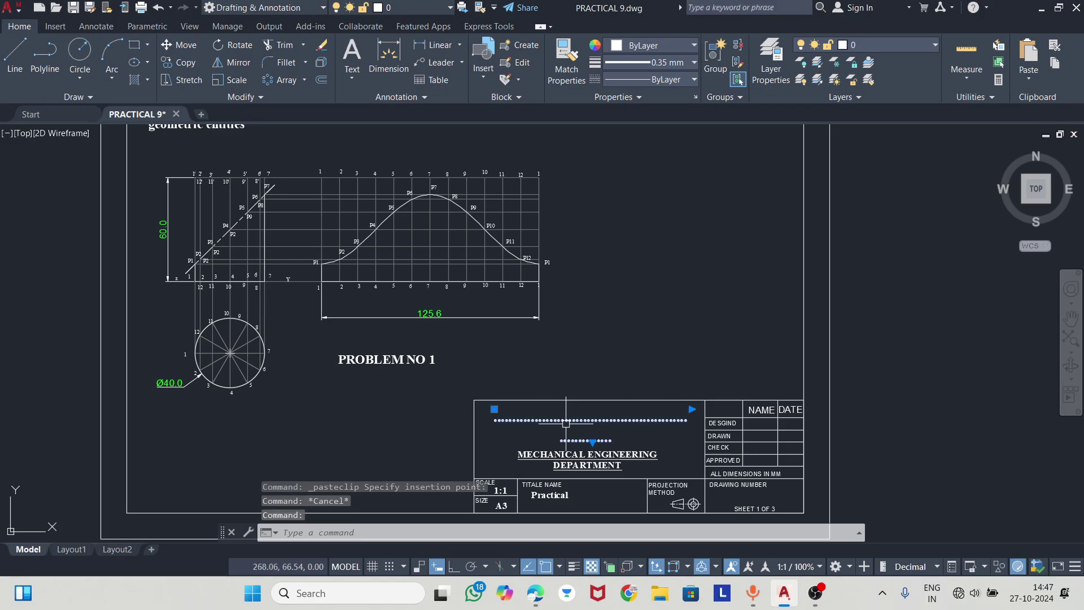
double_click(566, 421)
drag(617, 441, 470, 406)
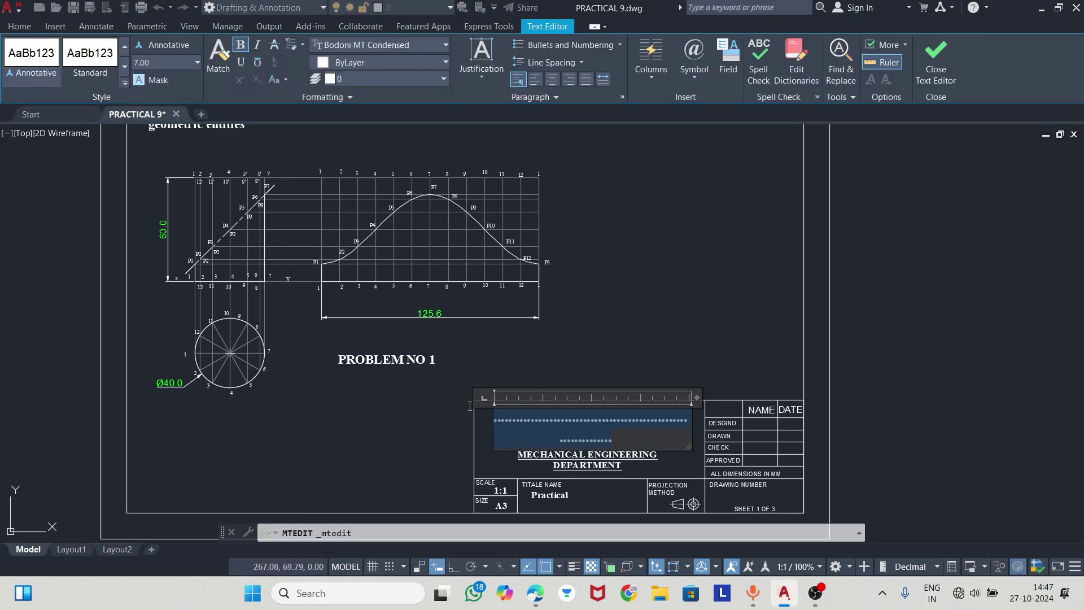
text(INS)
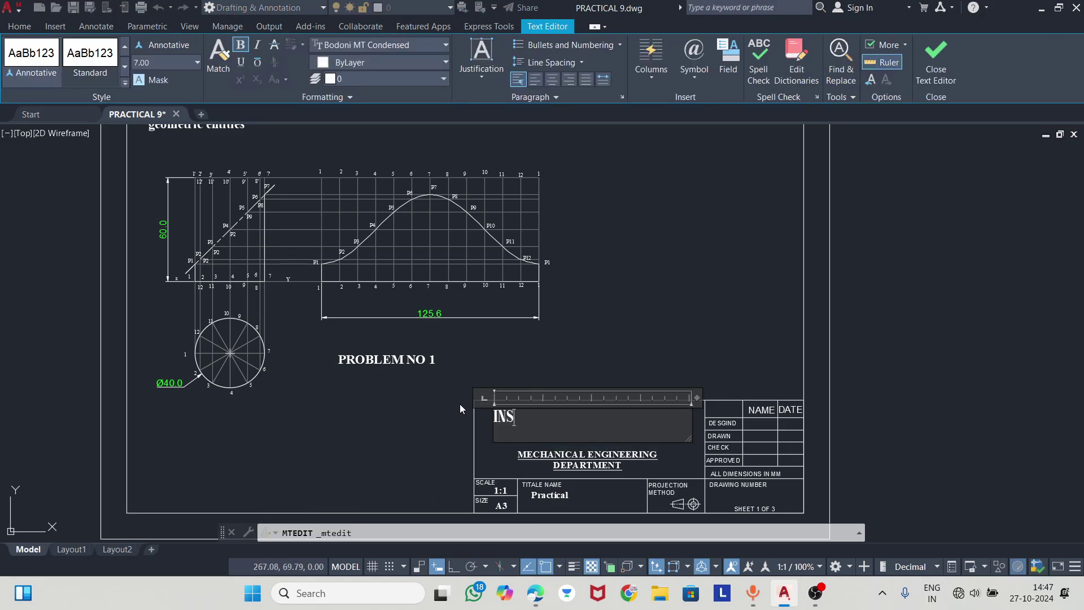
text(TITU)
text(TE OF E)
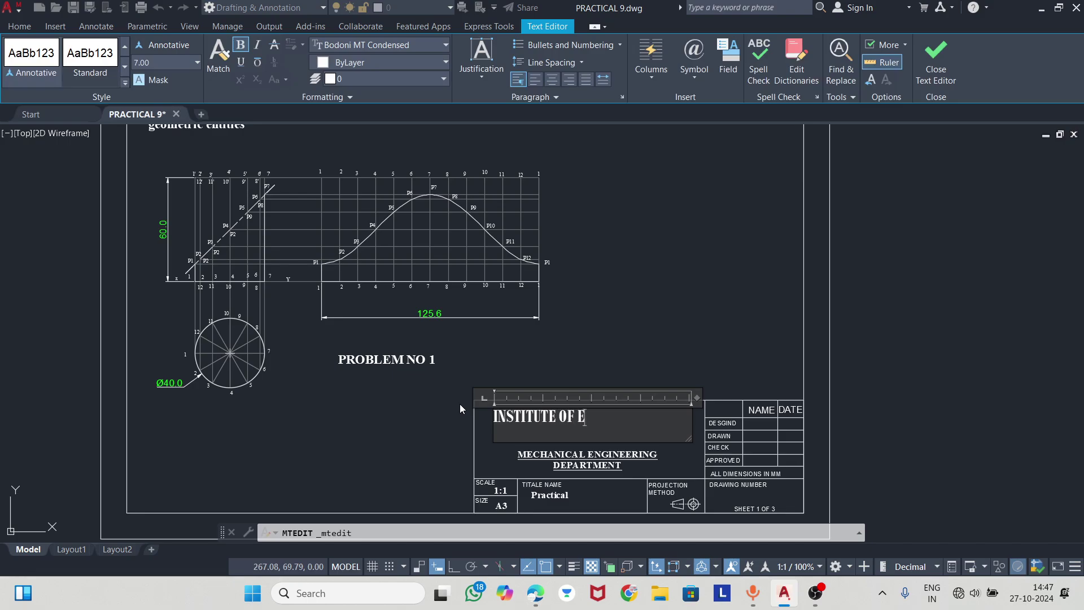
text(NGINEERING TEC)
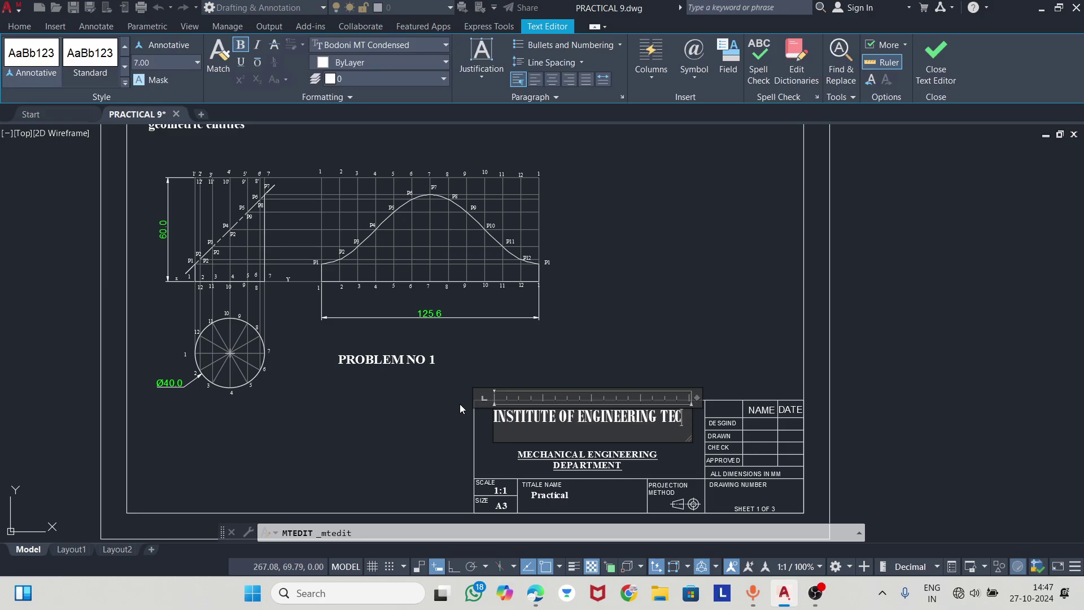
text(HOLO)
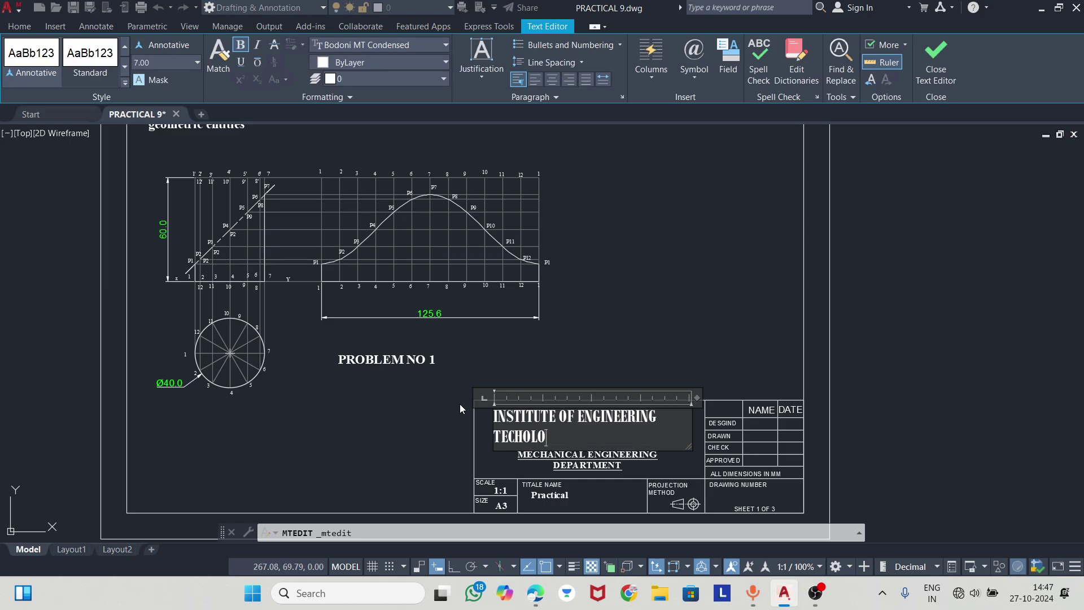
text(GY )
text(KAMM)
key(BackSpace)
key(BackSpace)
text(NNAD)
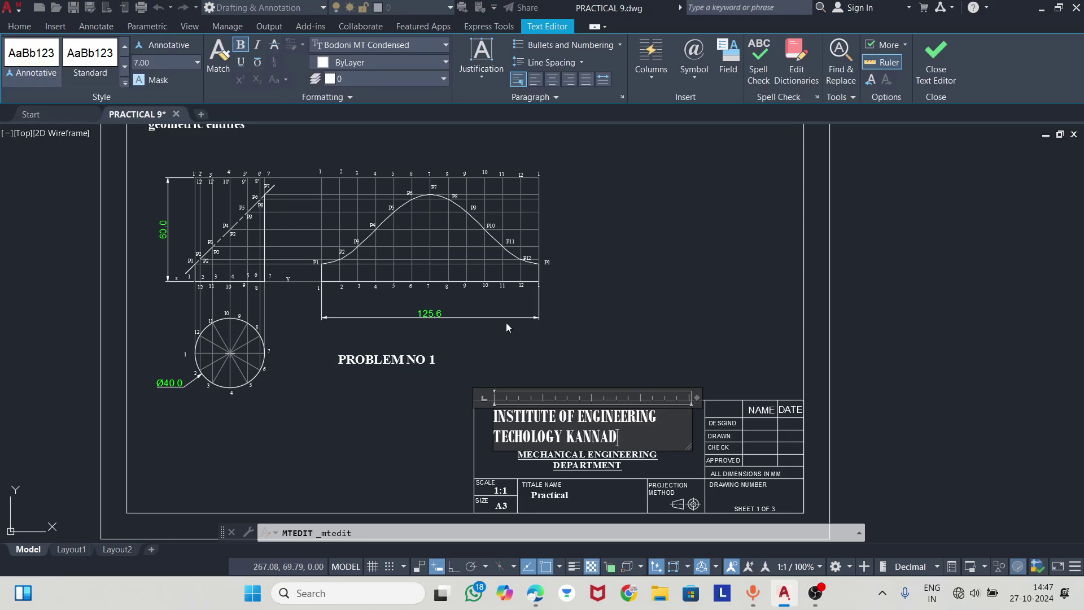
click(506, 323)
- Centre-justify the institute name text in the title block
double_click(634, 405)
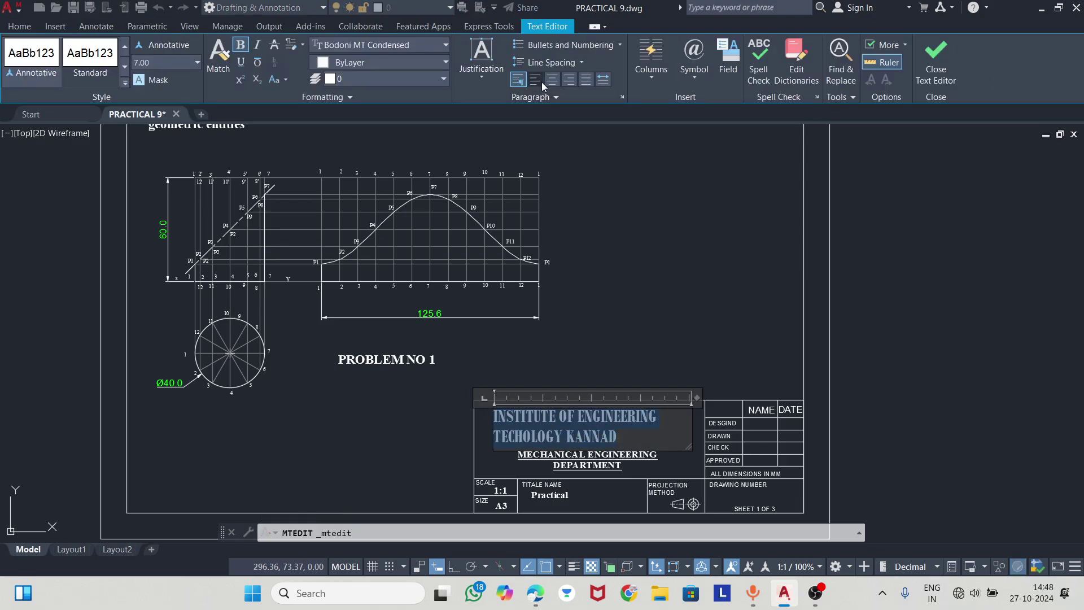
click(550, 85)
click(1003, 174)
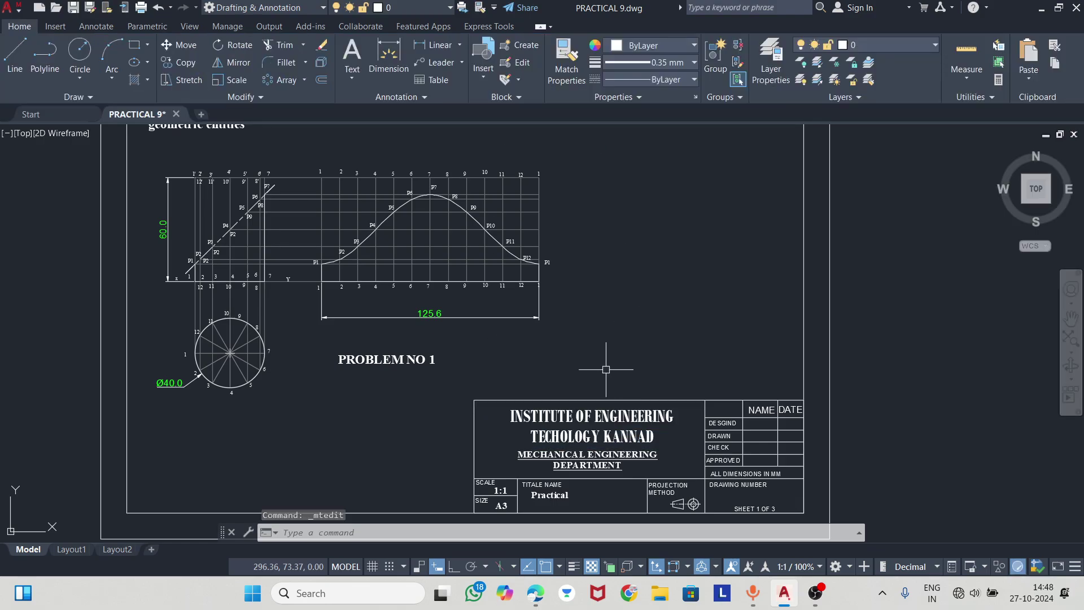
middle_drag(592, 335, 587, 377)
scroll(395, 350, up, 1)
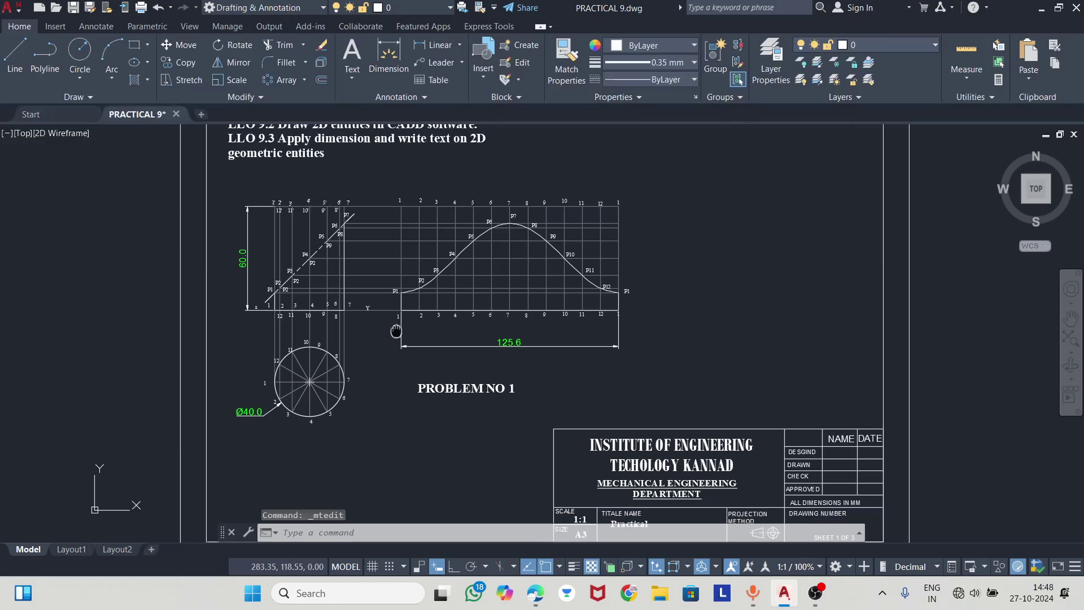
scroll(398, 322, up, 1)
scroll(483, 333, up, 2)
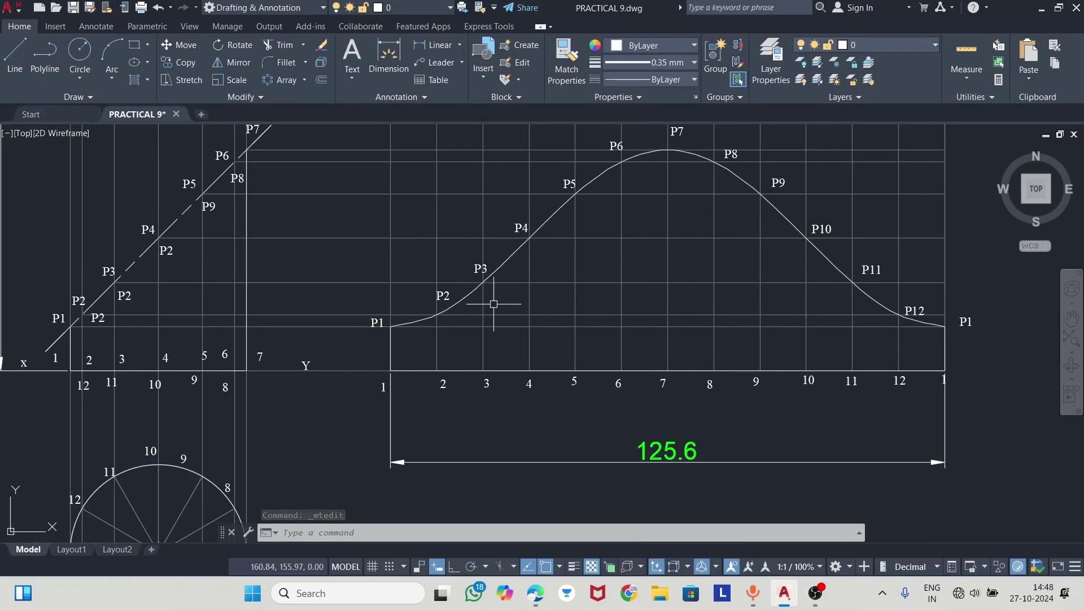
scroll(493, 302, down, 4)
scroll(470, 294, down, 3)
key(ctrl+a)
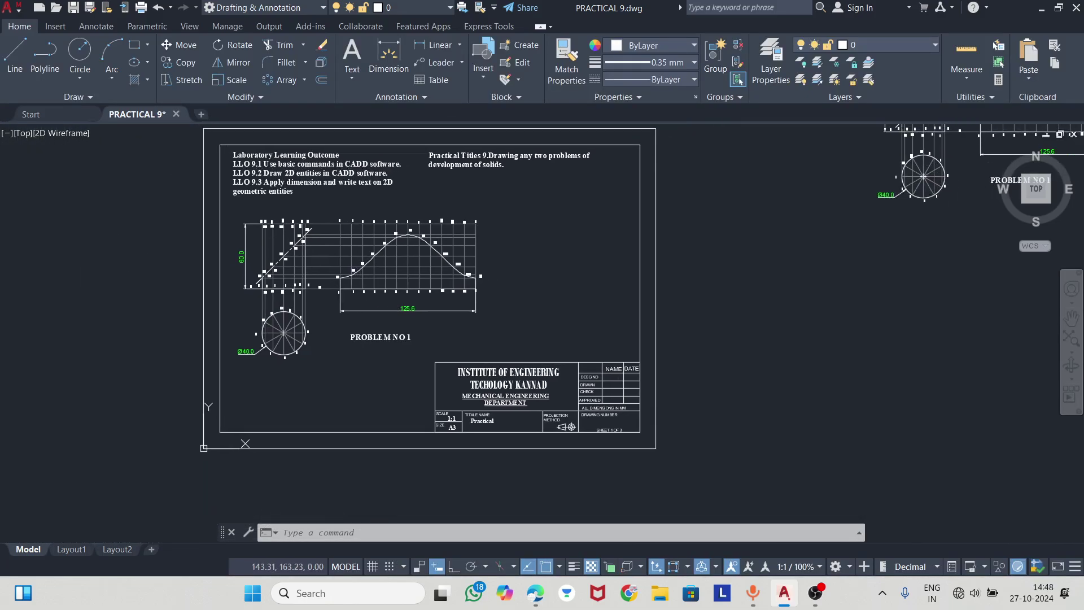
click(820, 604)
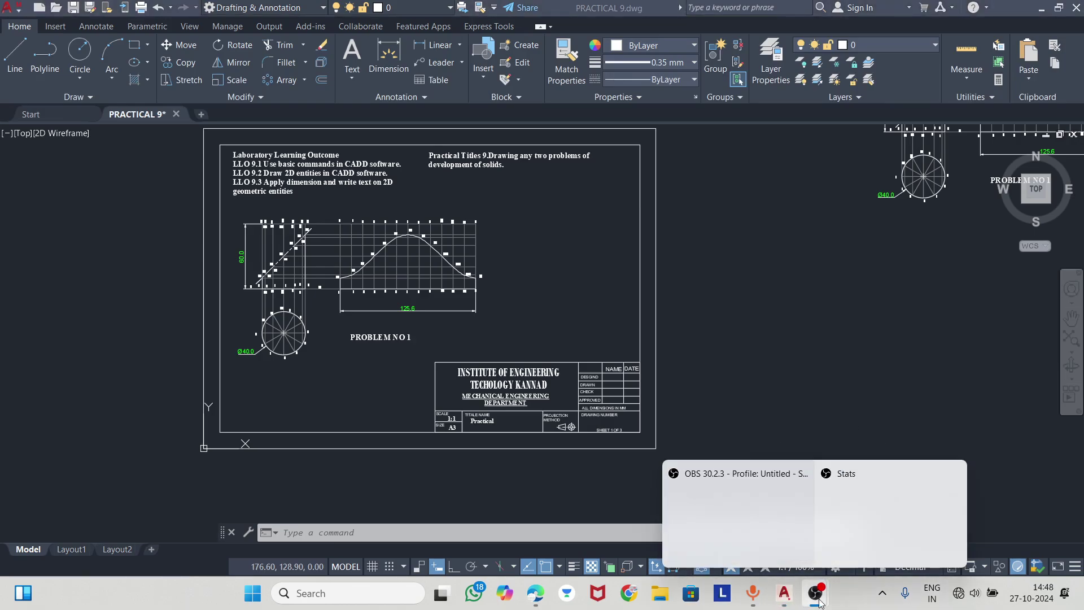
click(783, 593)
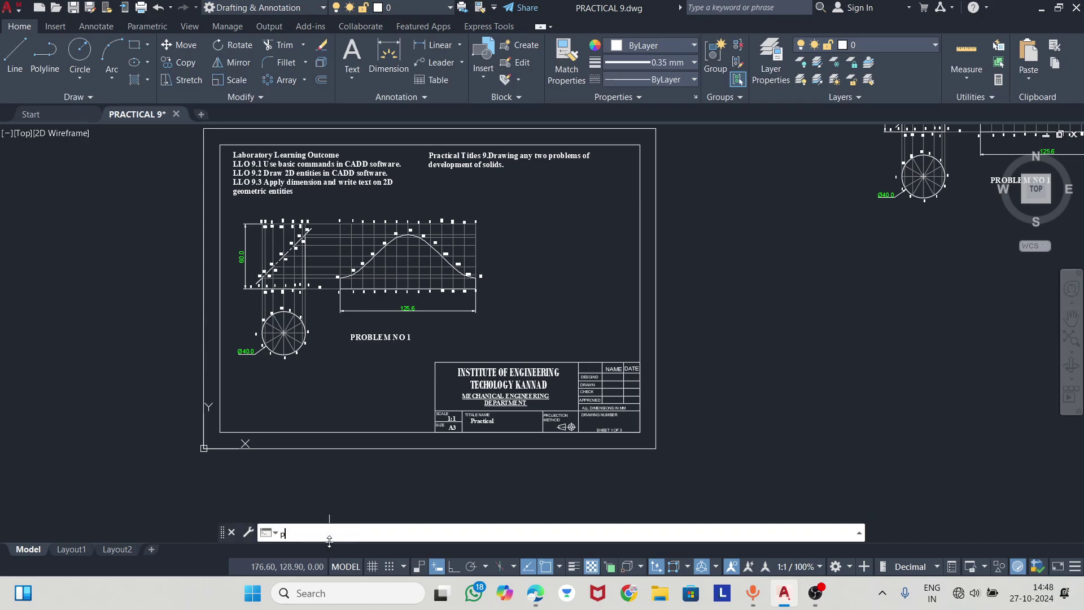
- Start a plot with DWG To PDF.pc3 as the plotter
key(Escape)
key(ctrl+p)
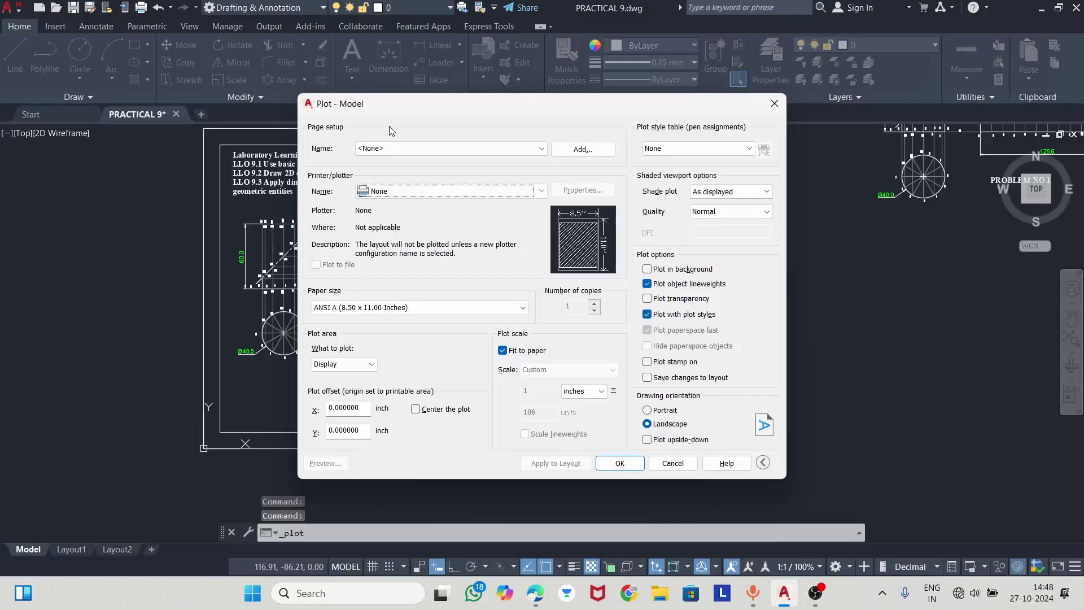
click(409, 188)
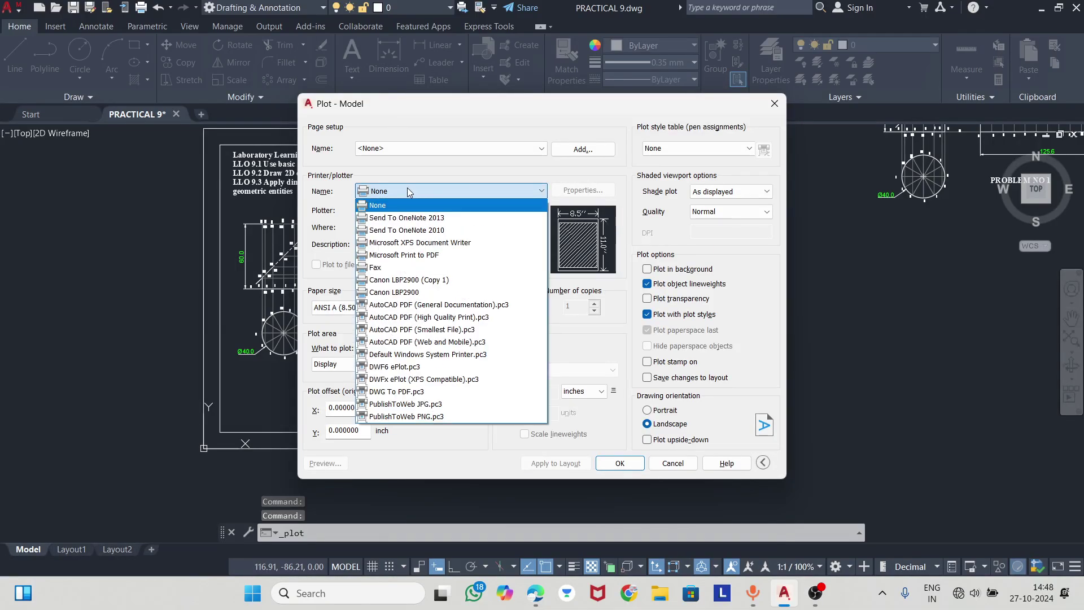
click(410, 392)
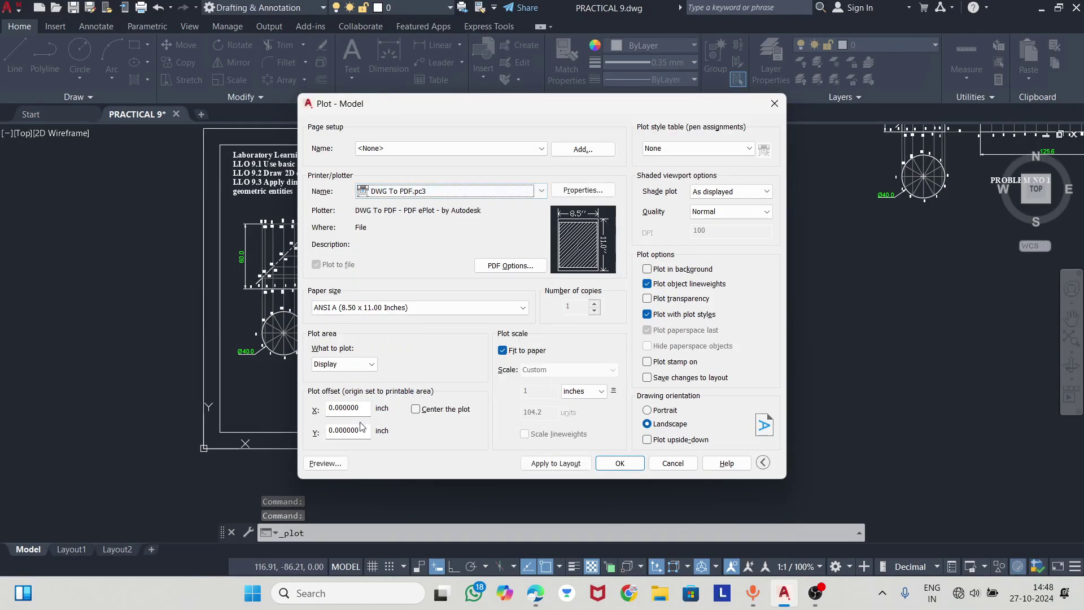
- Set ISO expand A3 paper, centre the plot, and plot a picked Window
click(366, 308)
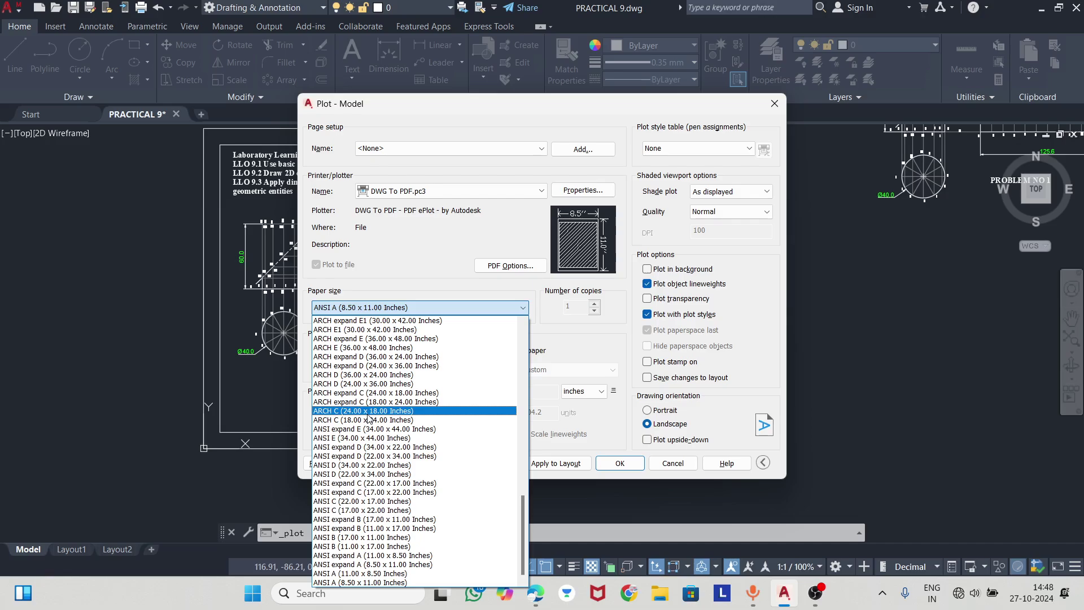
scroll(353, 404, up, 2)
scroll(350, 401, up, 3)
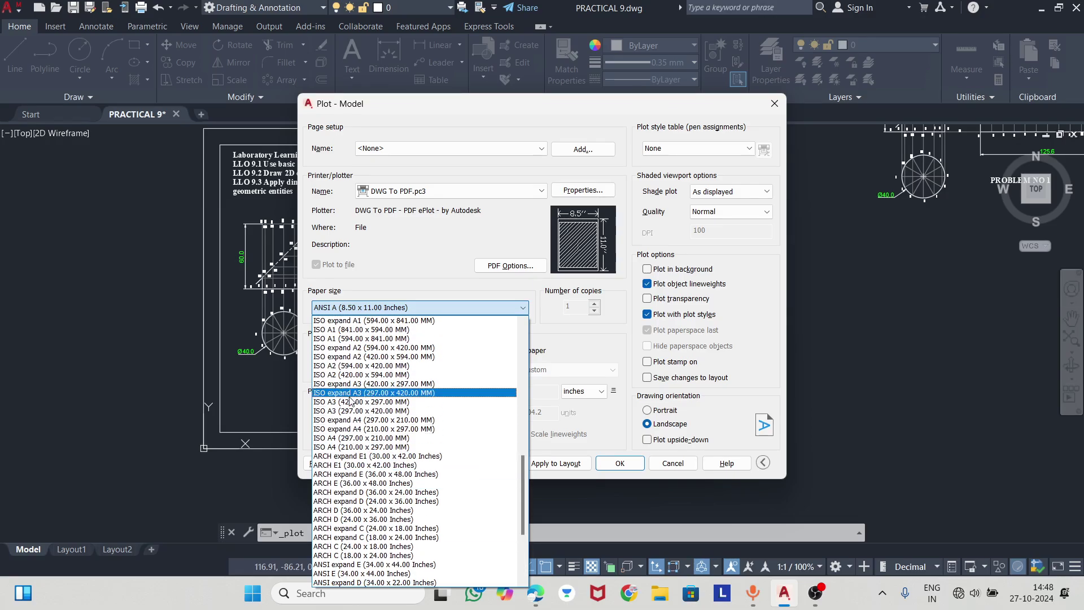
scroll(350, 401, up, 2)
scroll(349, 389, up, 1)
scroll(347, 378, up, 1)
scroll(346, 368, up, 1)
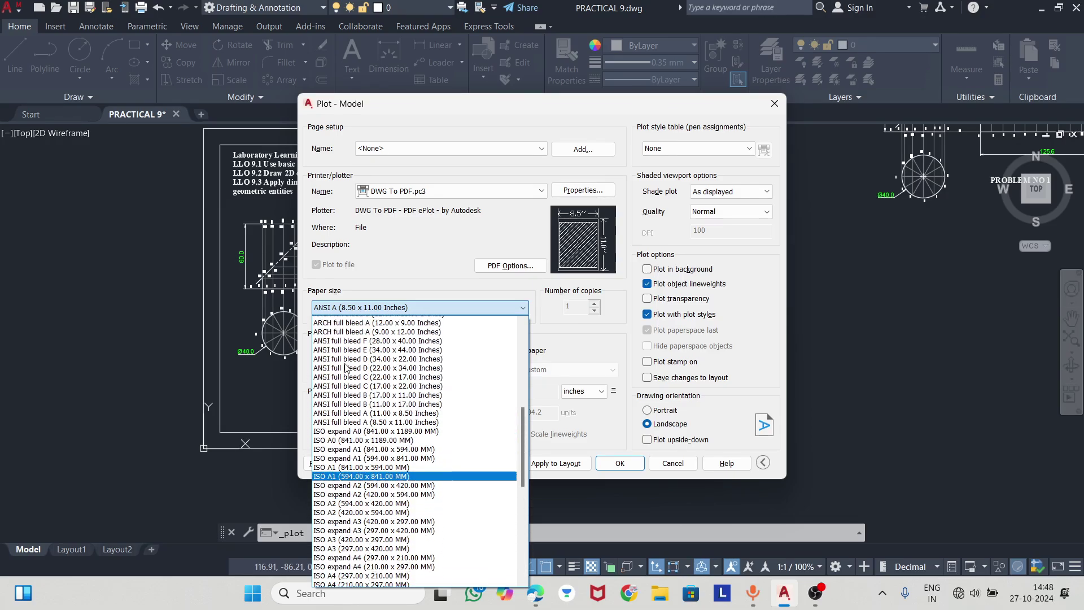
scroll(347, 372, up, 1)
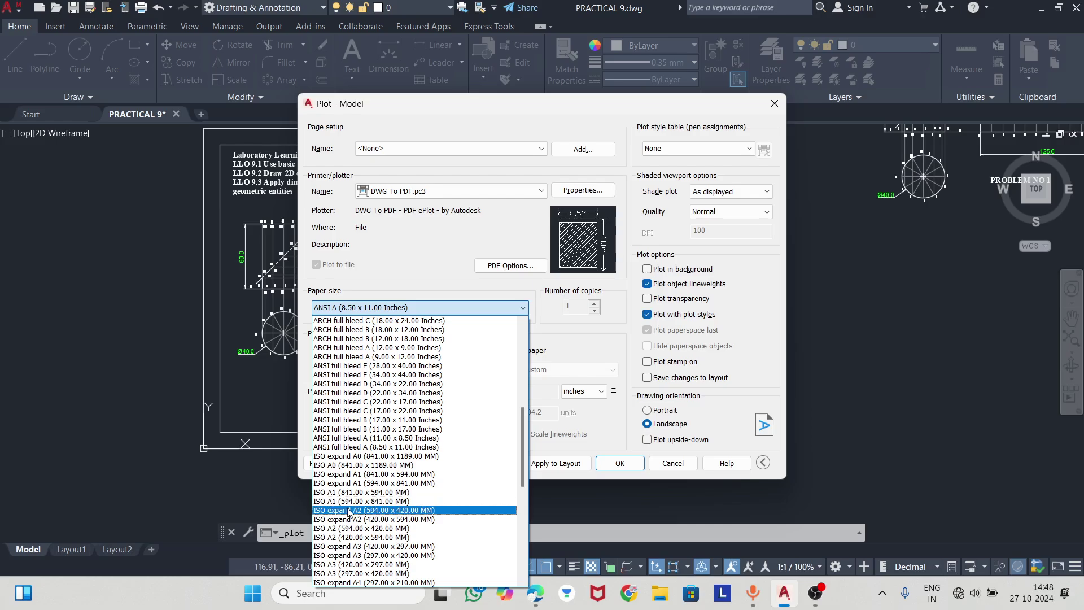
click(362, 555)
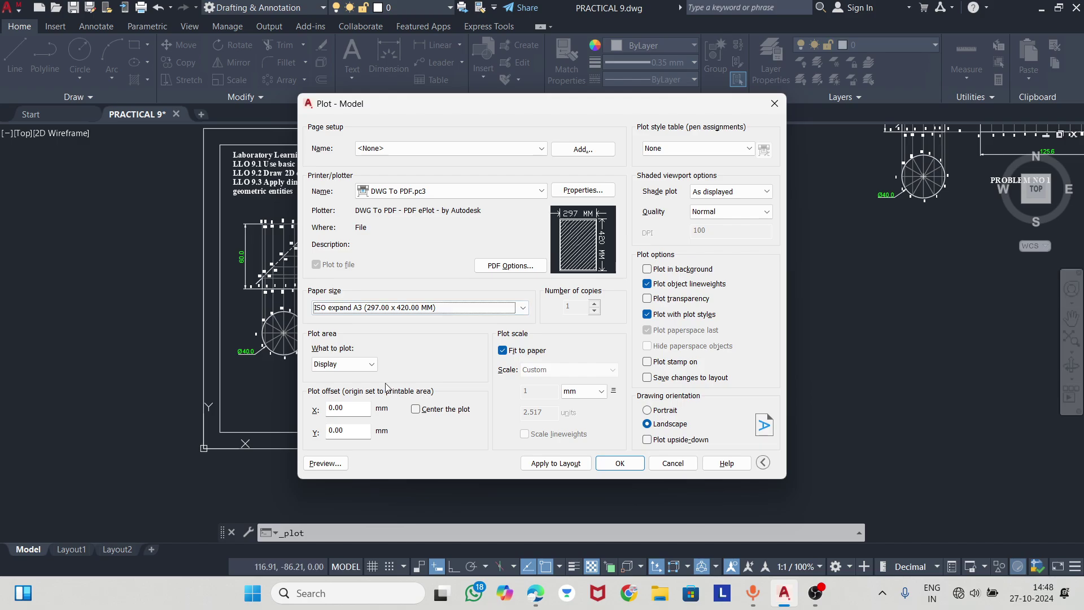
click(416, 409)
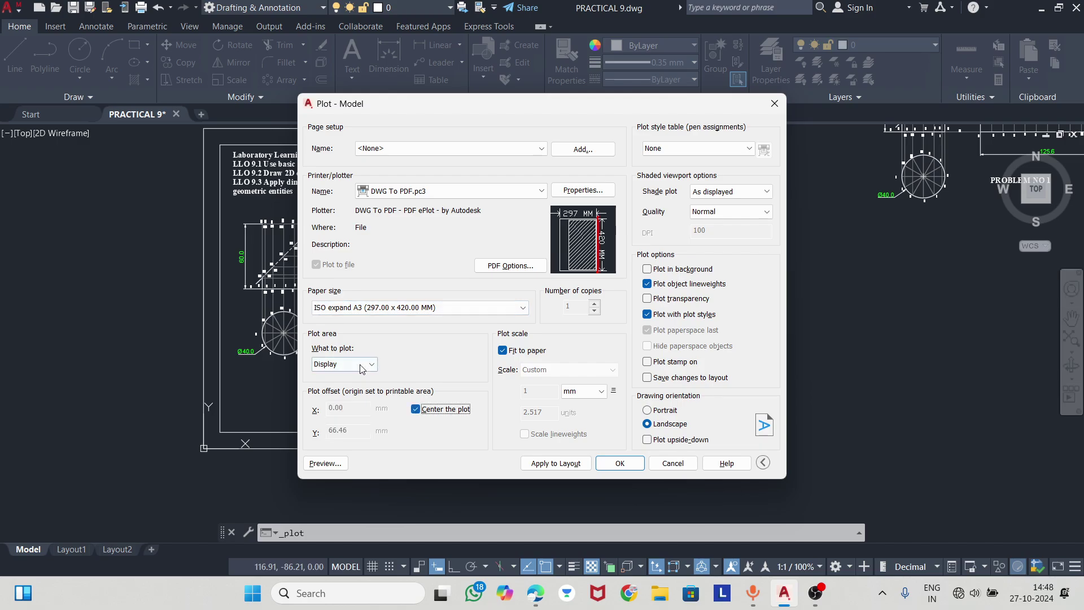
click(337, 405)
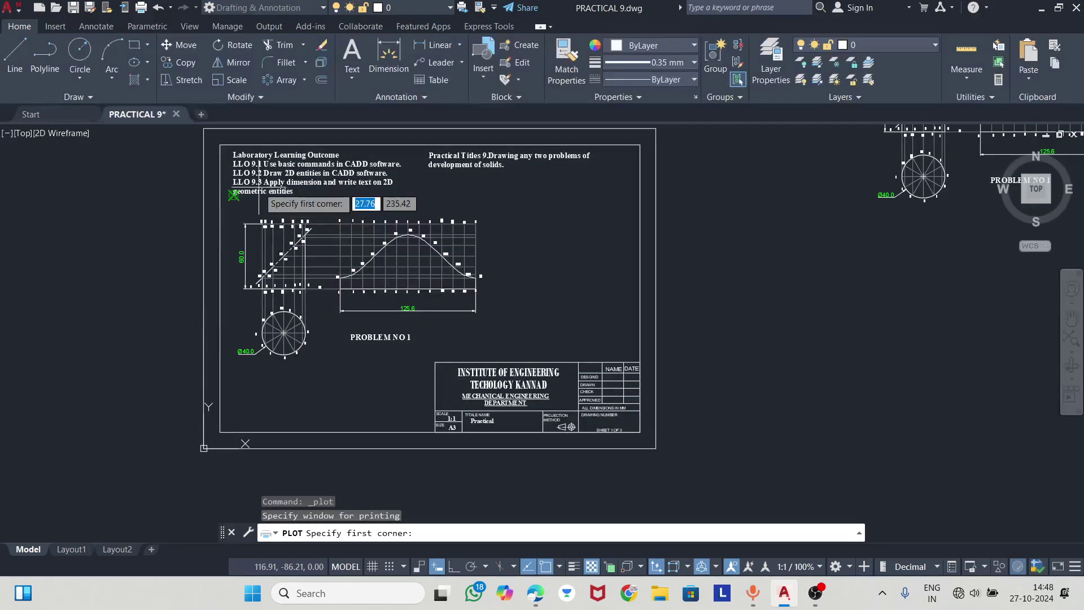
- Pick the plot window from the border's top-left to bottom-right corner and confirm
click(220, 145)
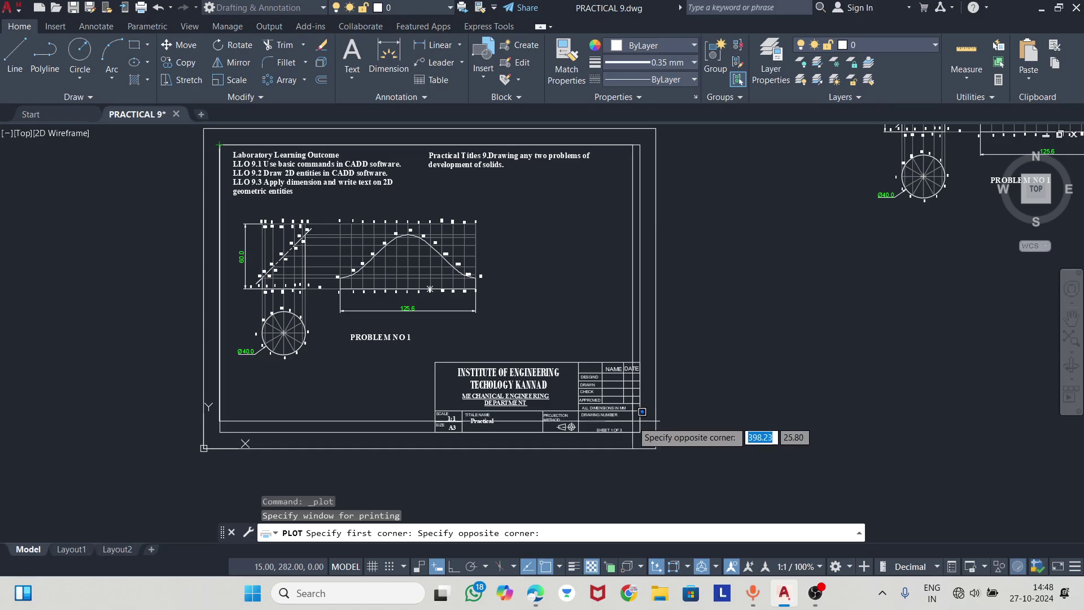
click(640, 429)
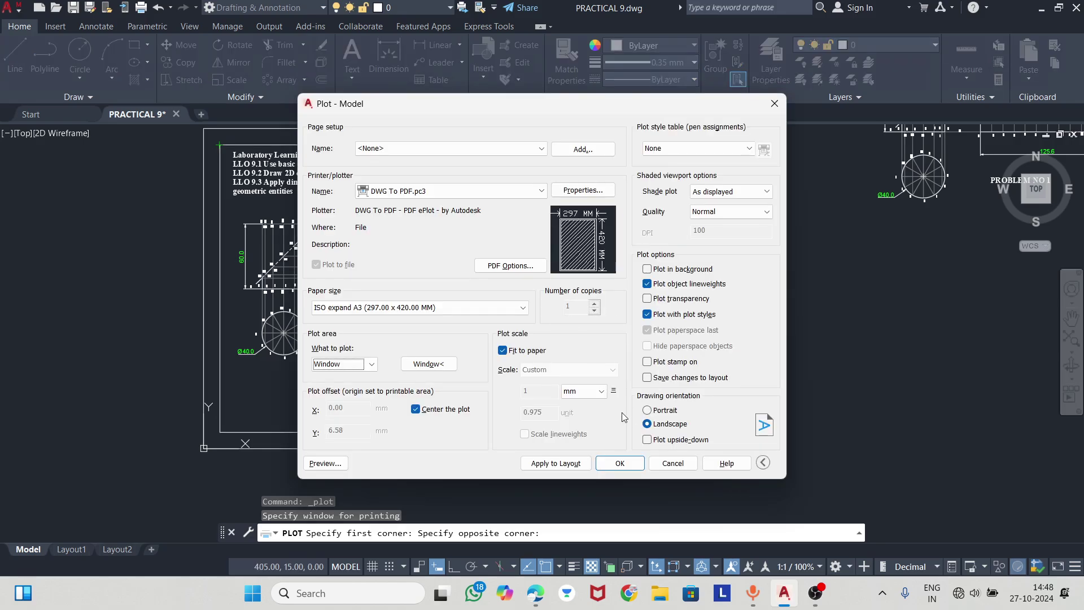
click(619, 464)
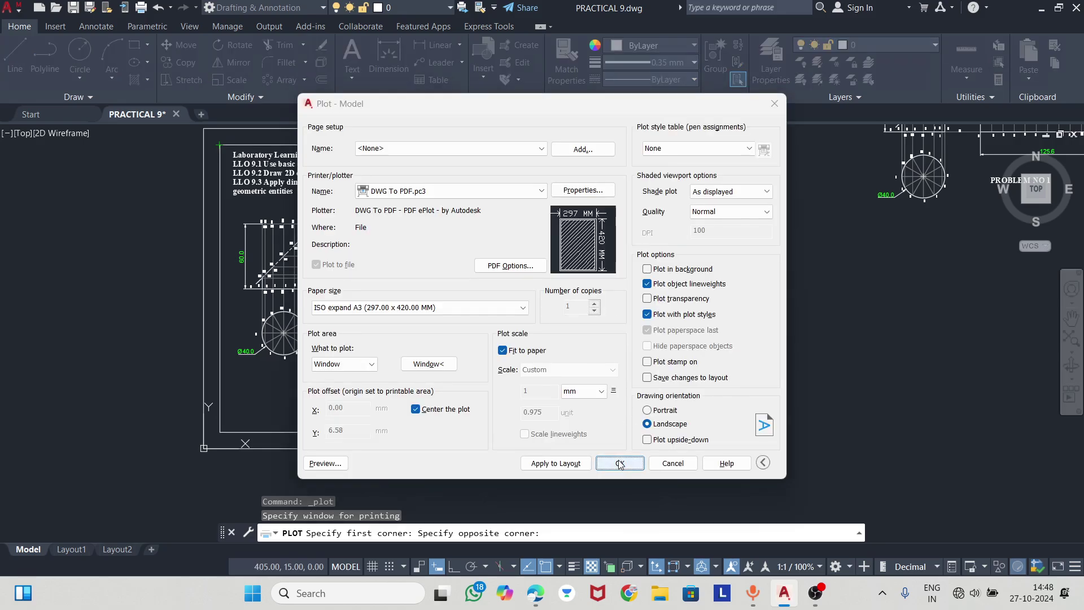
- Save the plot as PRACTICAL 9-Model.pdf in Documents
click(341, 224)
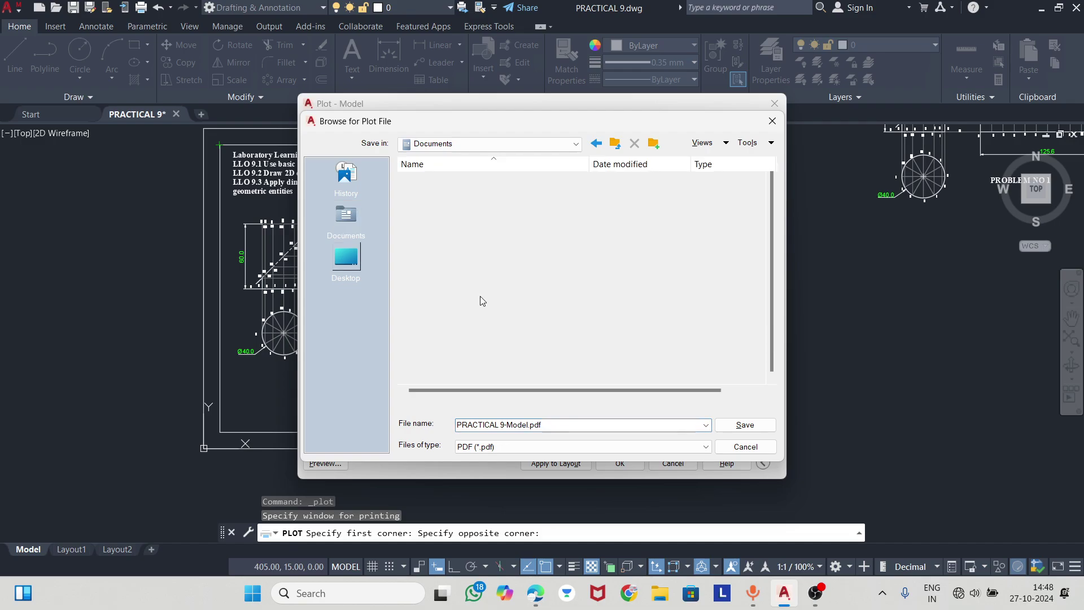
scroll(481, 300, right, 2)
click(734, 431)
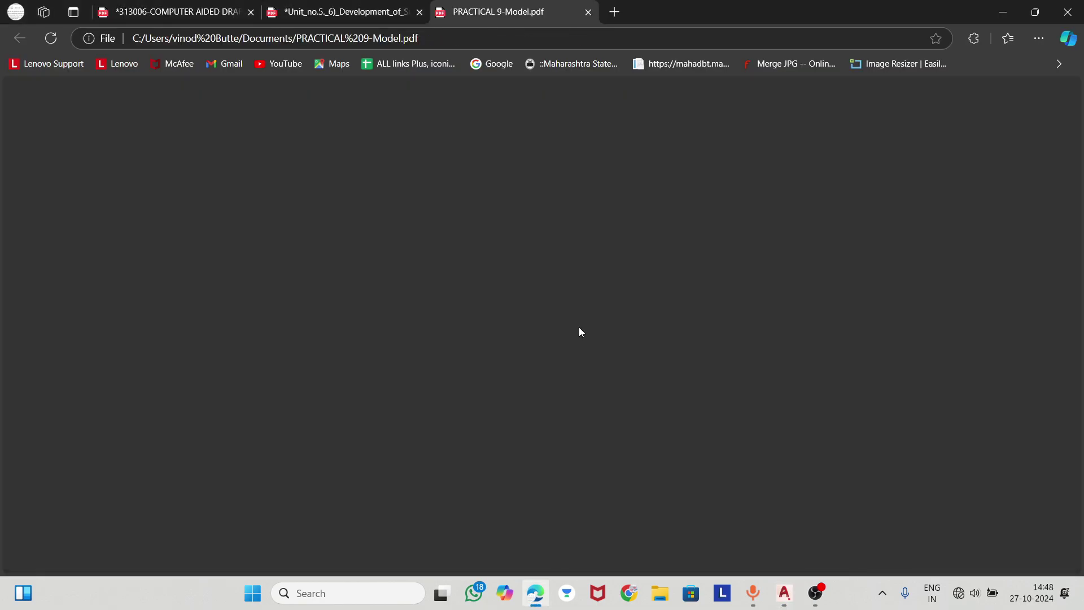
- Zoom and scroll around PRACTICAL 9-Model.pdf to inspect the plotted curve and dimensions
scroll(556, 337, down, 1)
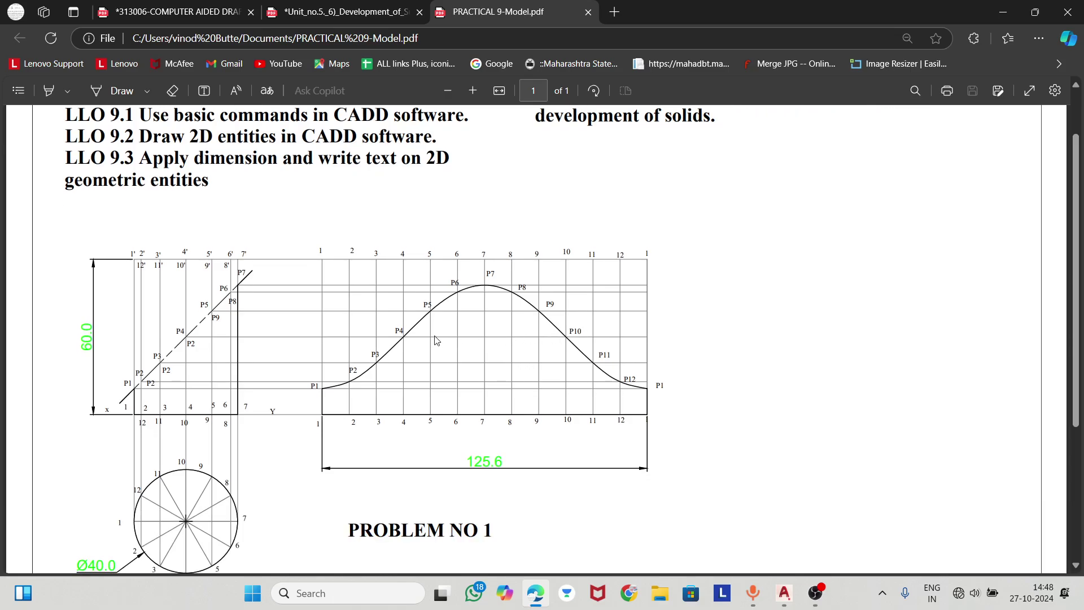
ctrl+scroll(406, 335, up, 2)
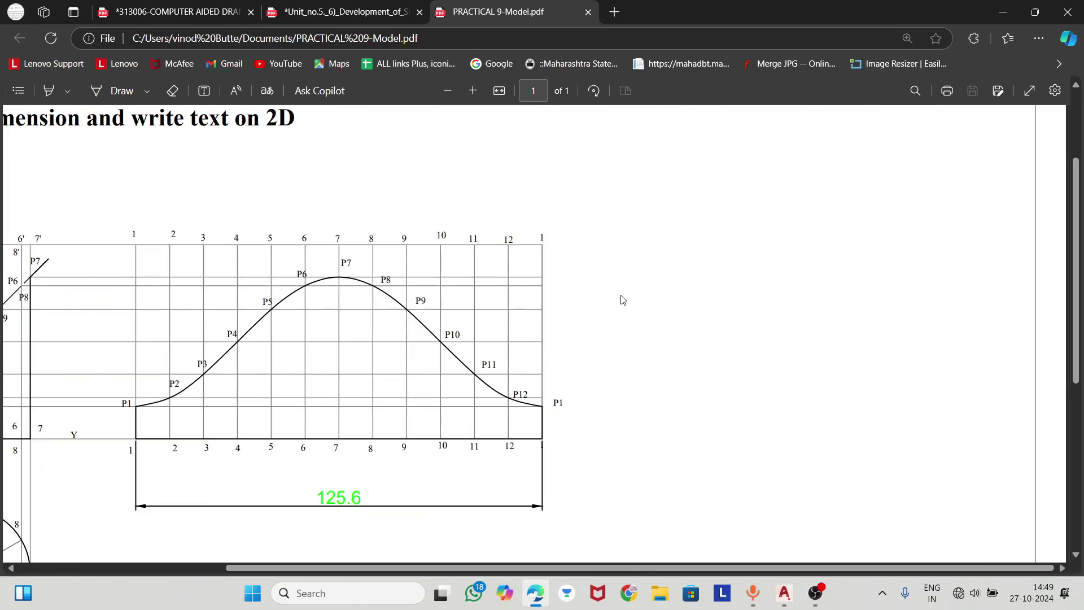
middle_drag(611, 292, 390, 310)
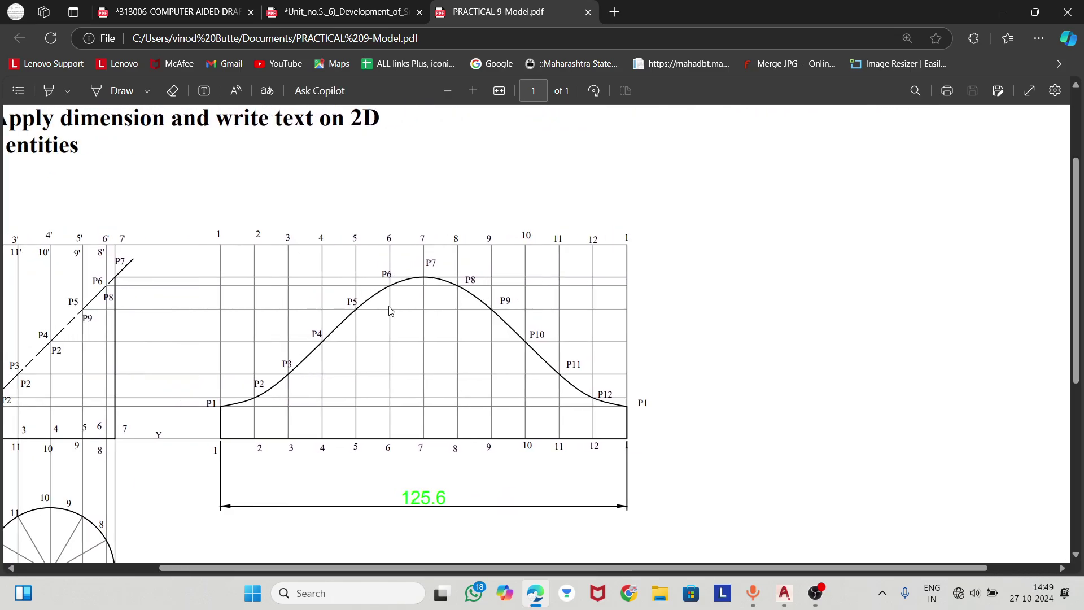
ctrl+scroll(391, 310, down, 2)
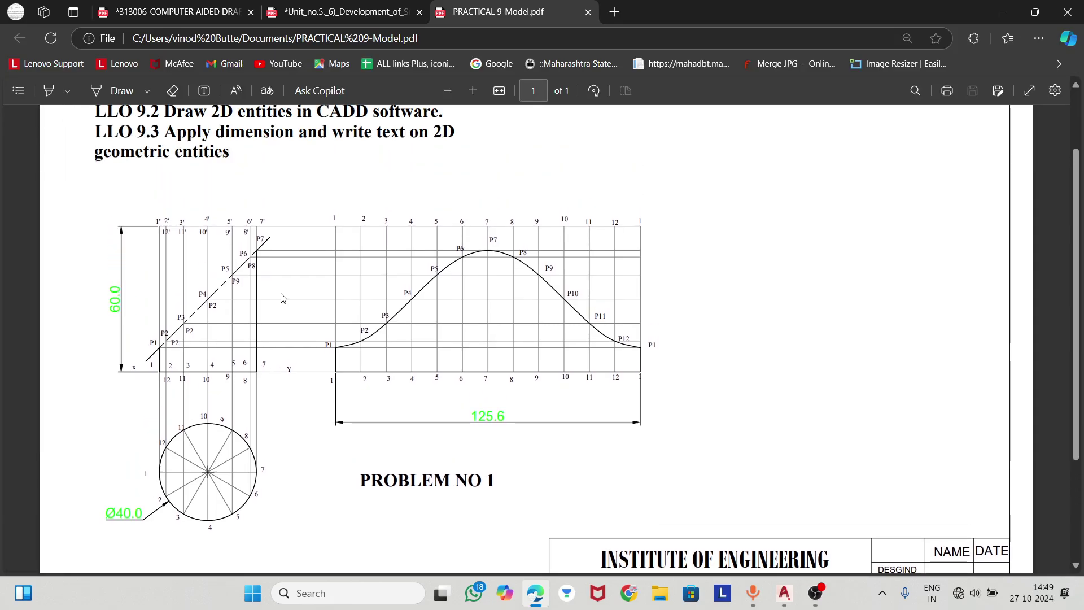
scroll(293, 298, up, 2)
scroll(311, 298, down, 3)
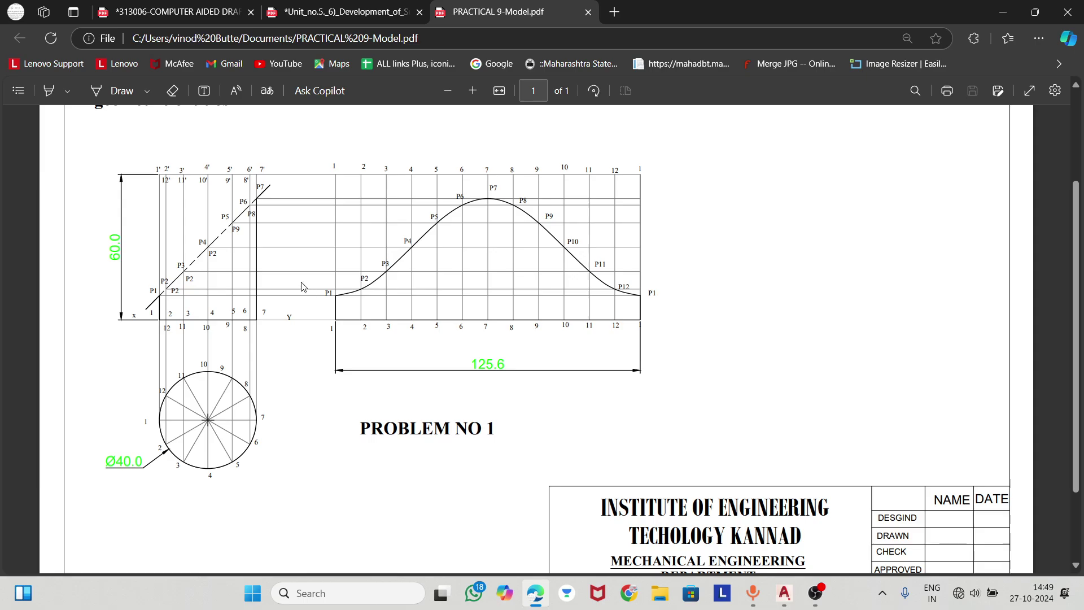
scroll(311, 302, up, 2)
scroll(311, 313, down, 1)
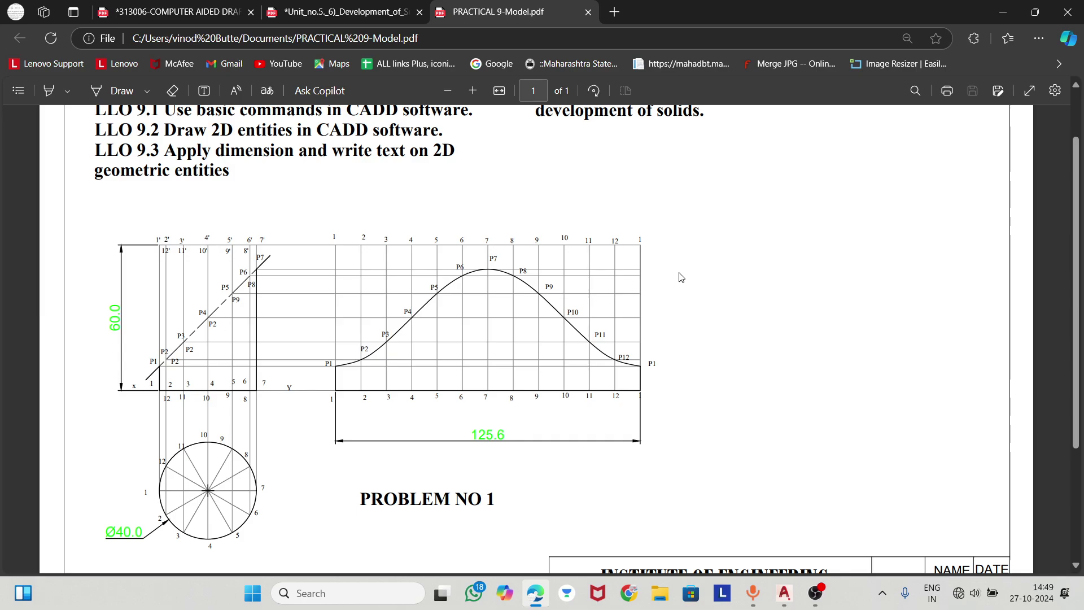
ctrl+scroll(367, 391, up, 4)
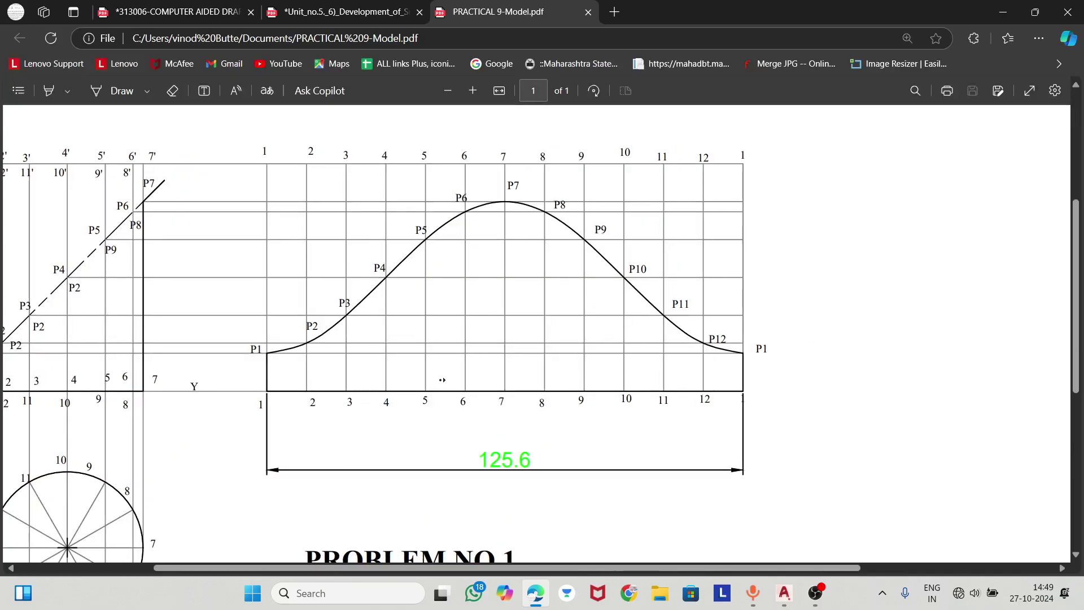
scroll(508, 395, right, 3)
scroll(578, 566, left, 8)
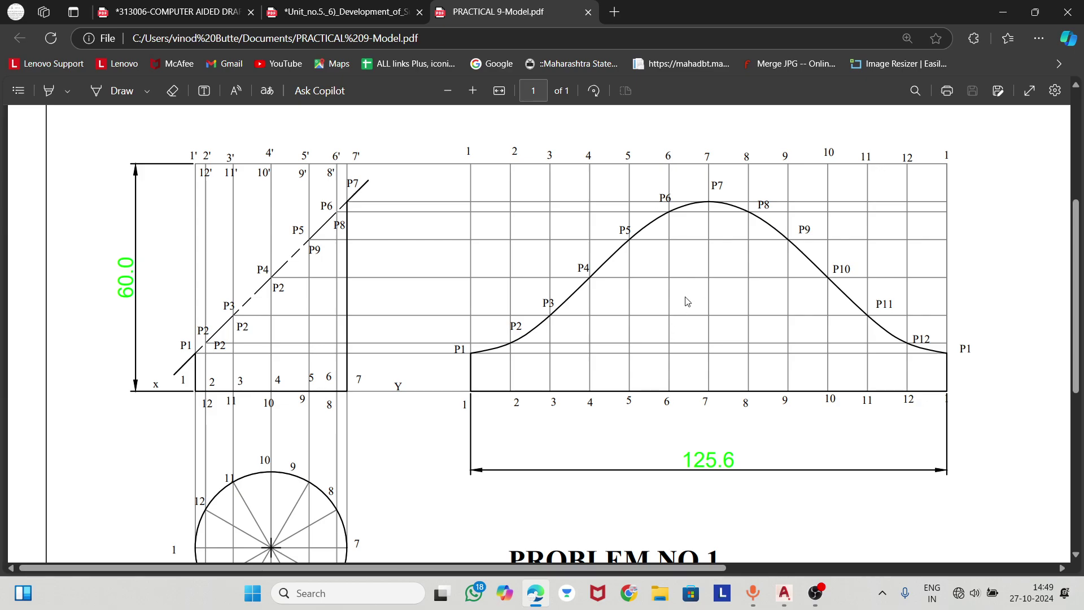
scroll(688, 299, down, 2)
scroll(480, 291, up, 2)
scroll(265, 350, down, 4)
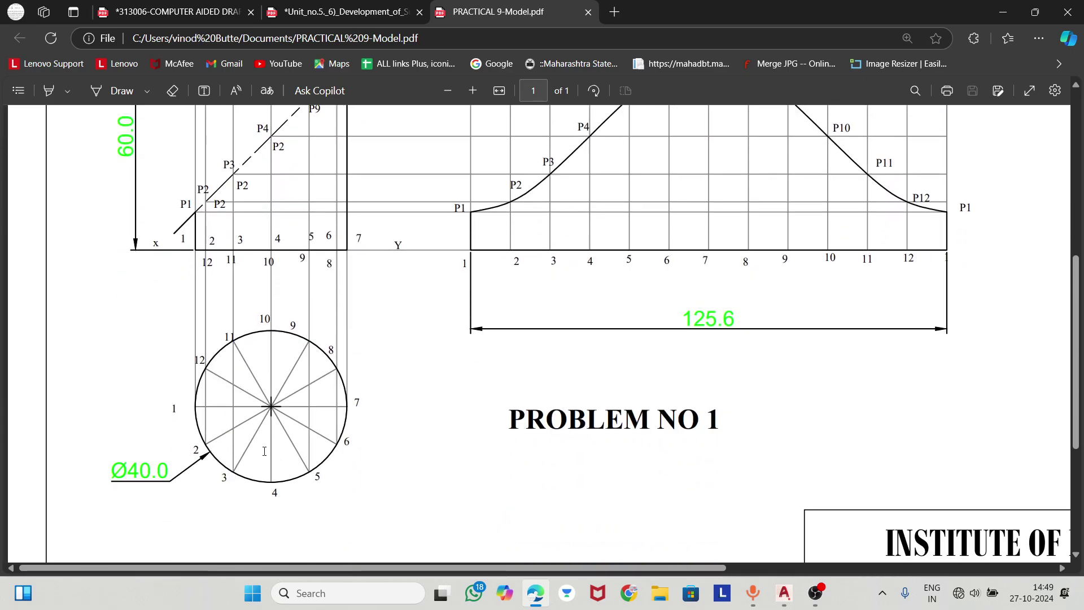
scroll(359, 357, up, 2)
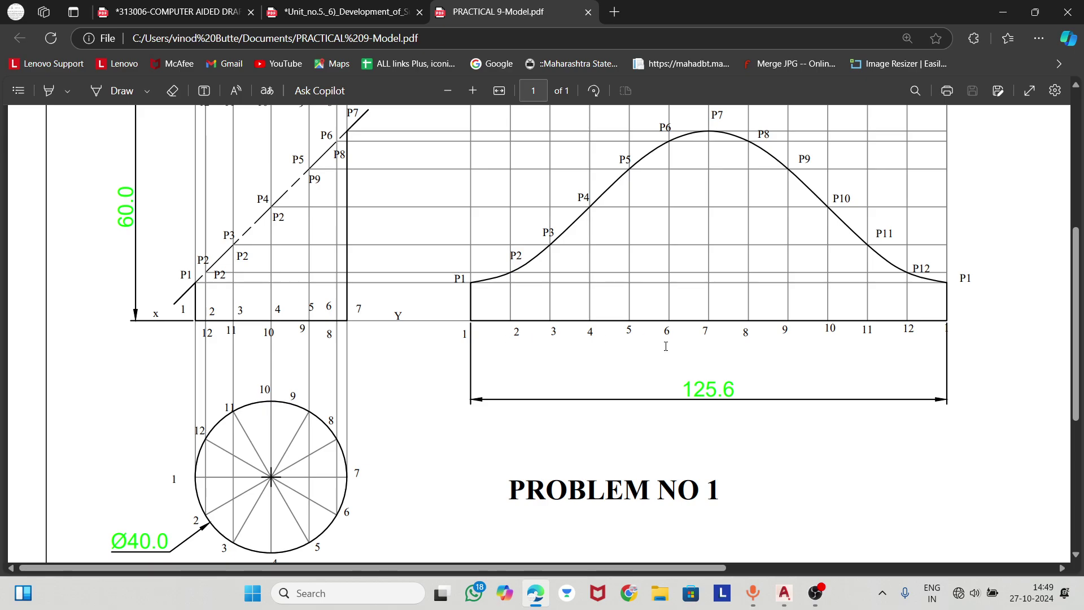
scroll(666, 347, up, 2)
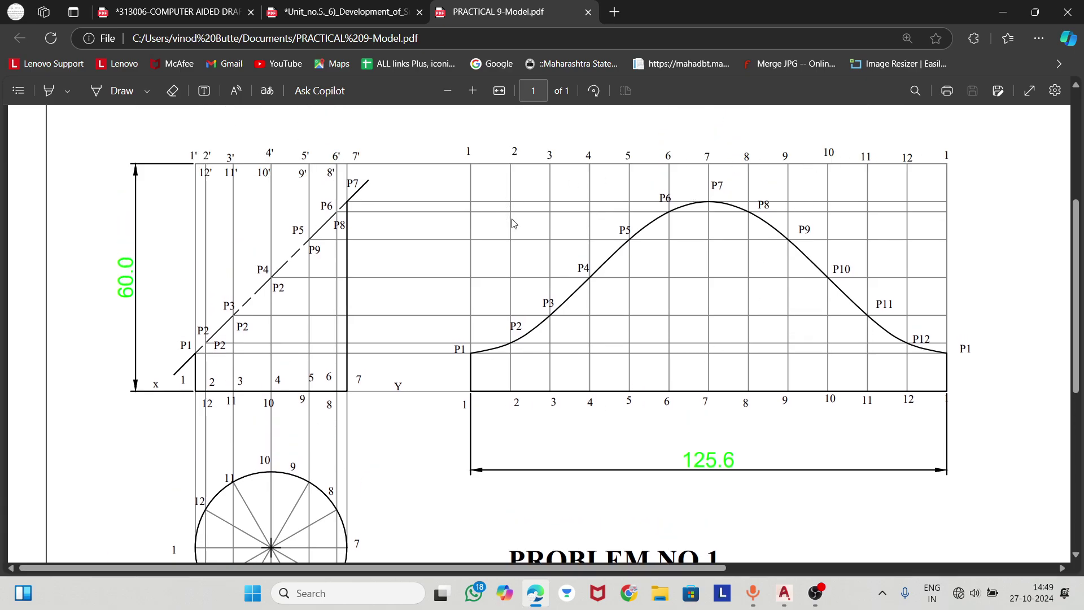
scroll(514, 224, down, 2)
scroll(513, 229, down, 4)
scroll(513, 231, up, 4)
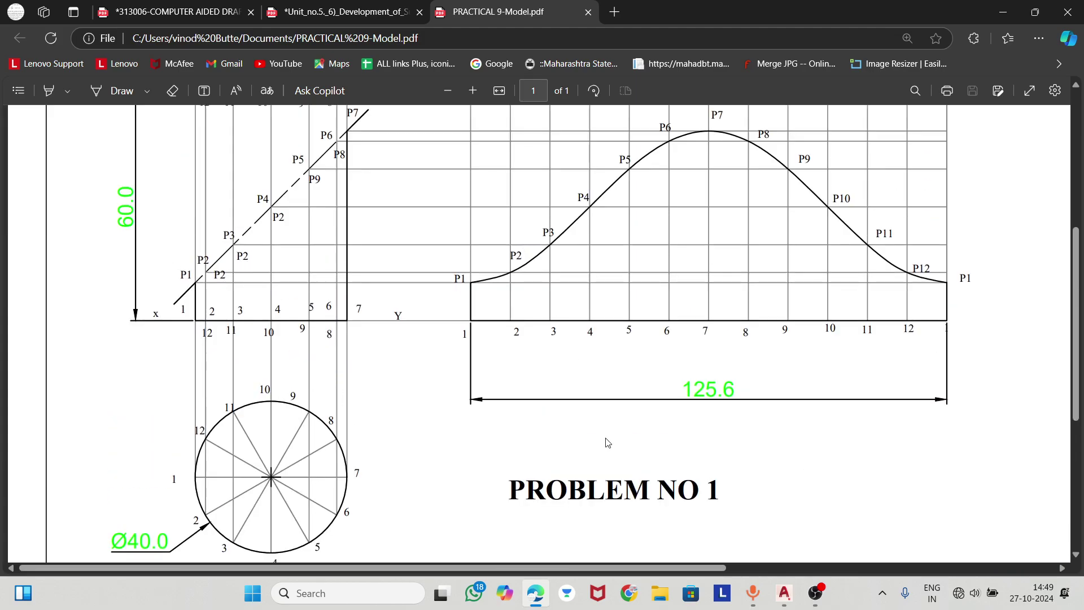
- Browse the Development of Surfaces reference PDF for comparison
click(325, 9)
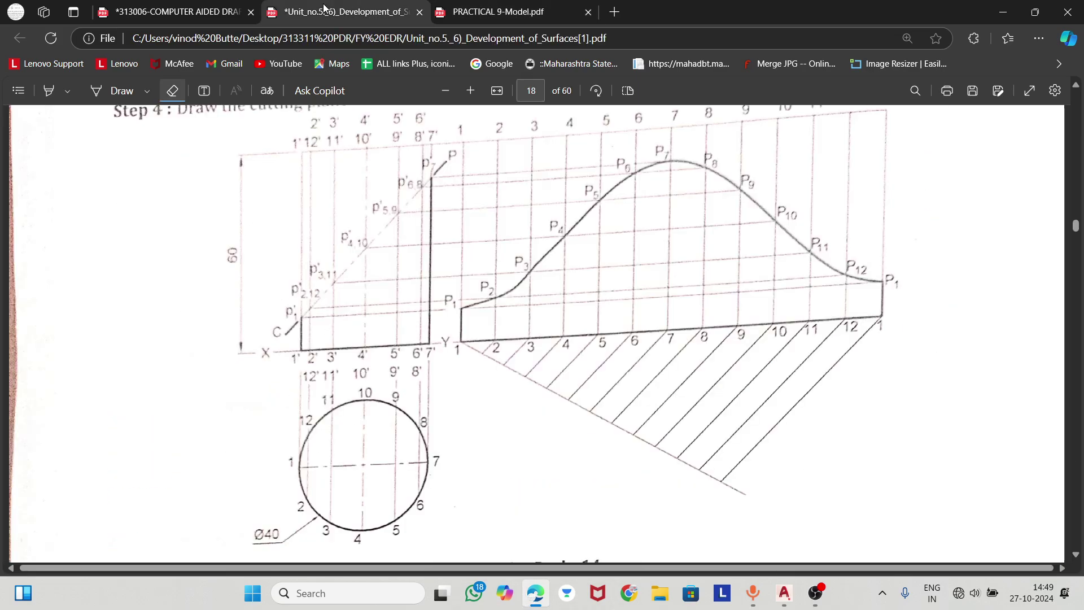
scroll(542, 285, up, 4)
scroll(542, 284, down, 1)
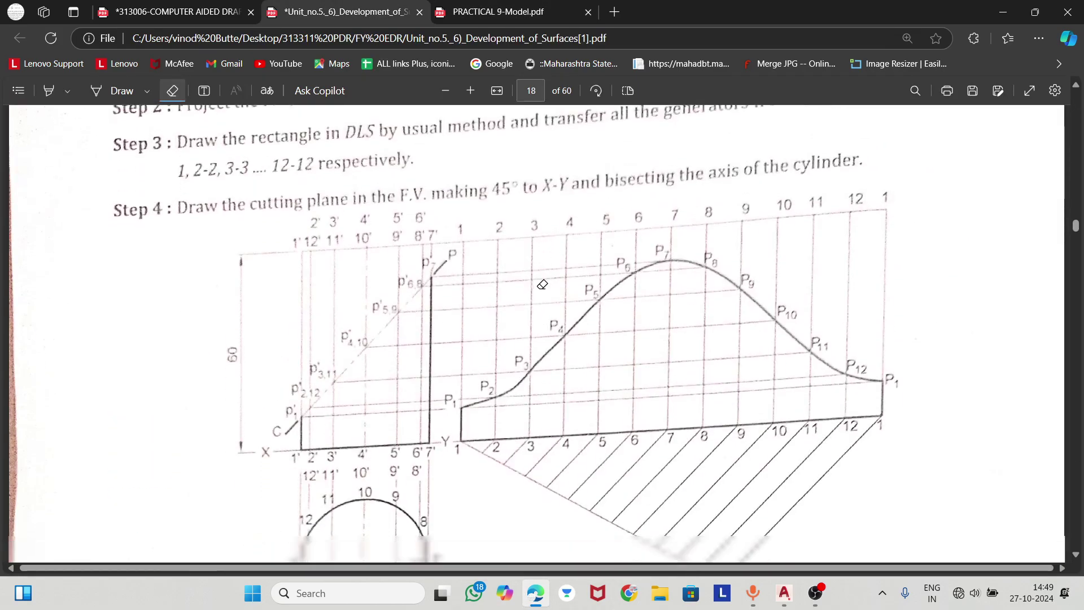
scroll(542, 285, down, 1)
scroll(541, 282, down, 2)
- Revisit PRACTICAL 9-Model.pdf, then return to the AutoCAD drawing
click(531, 7)
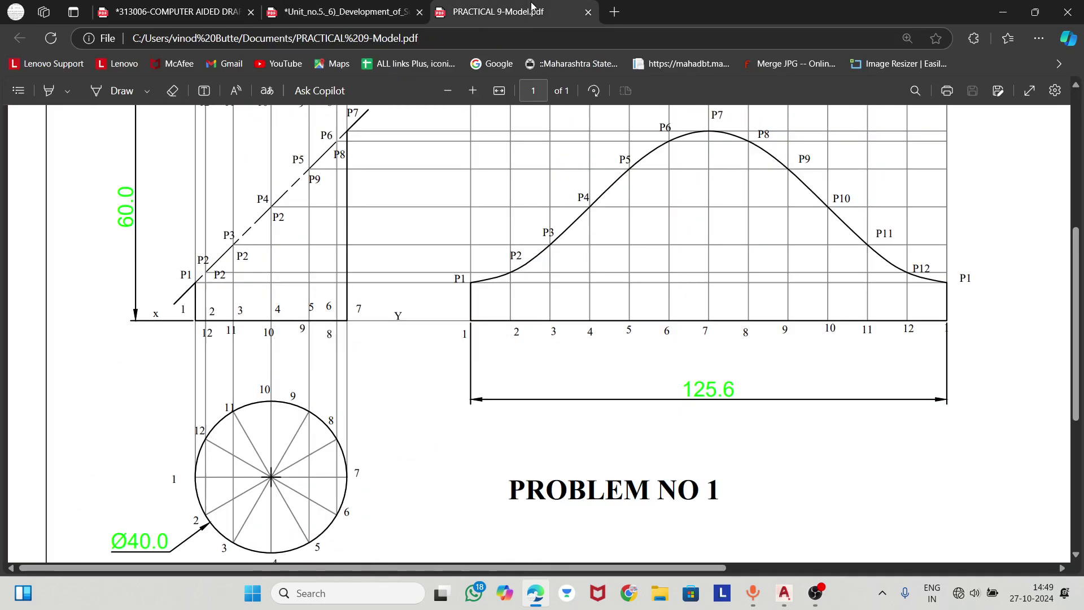
scroll(529, 354, up, 3)
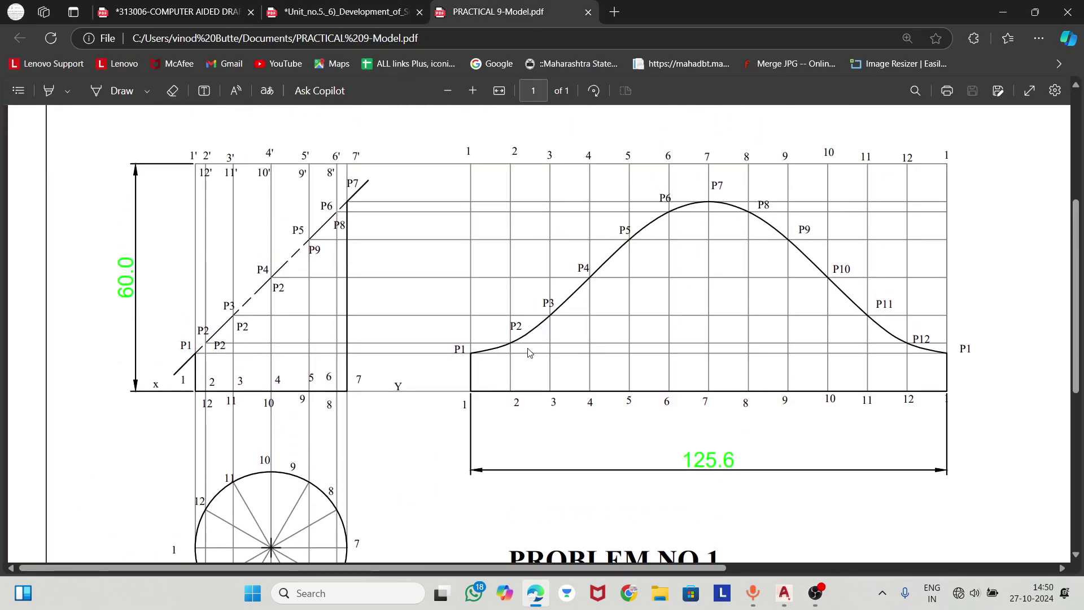
mouse_move(814, 593)
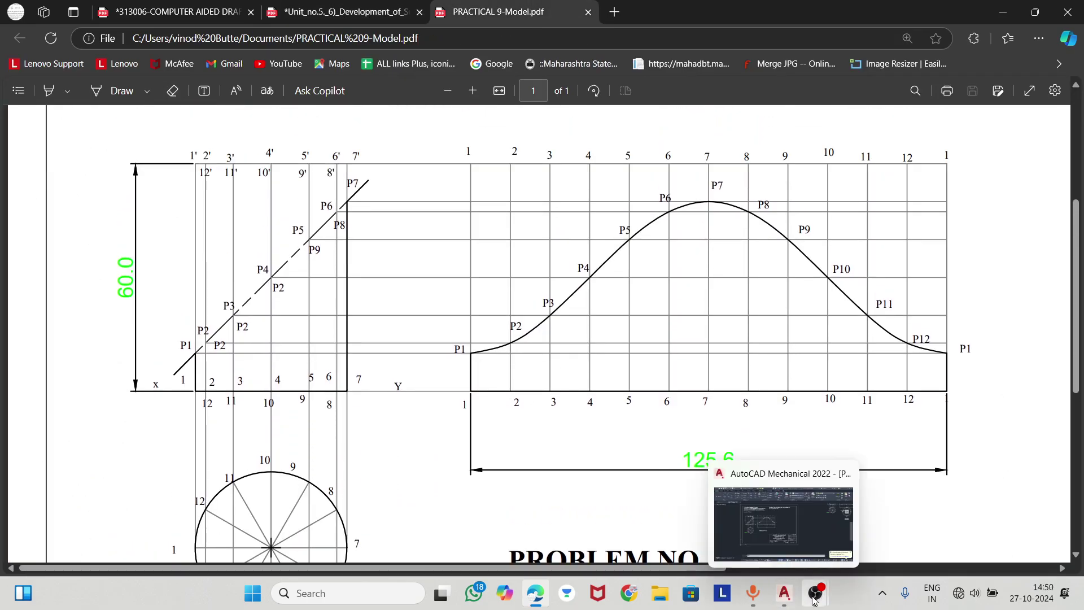
click(784, 593)
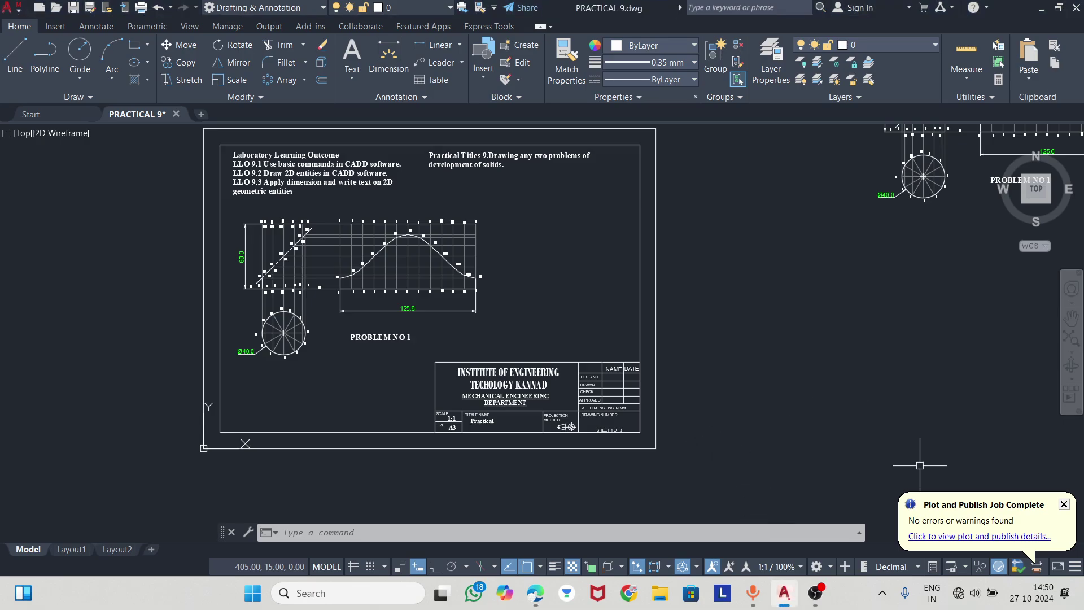
click(828, 596)
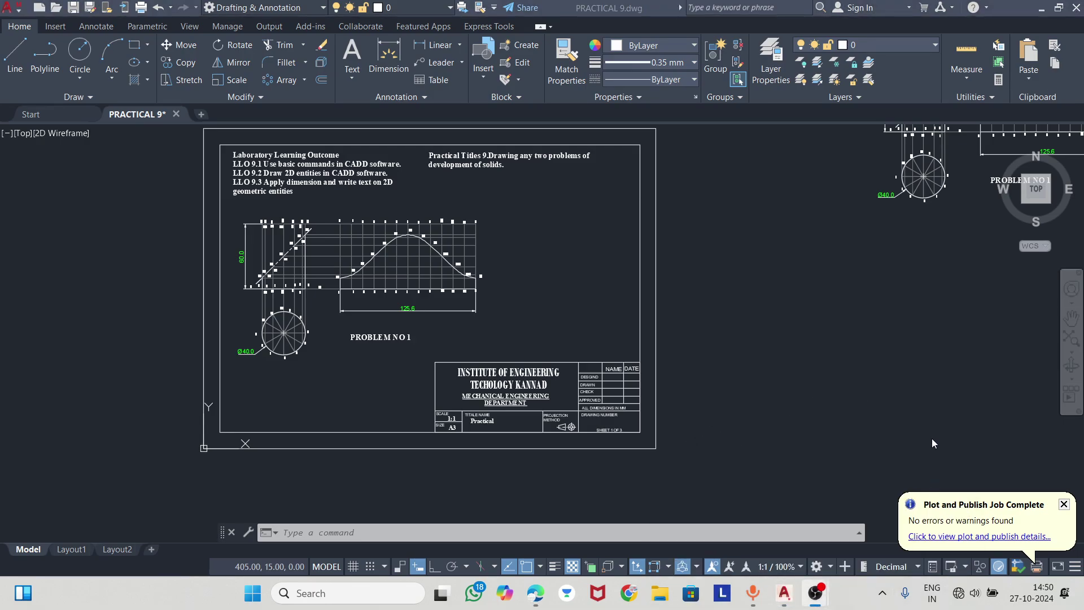